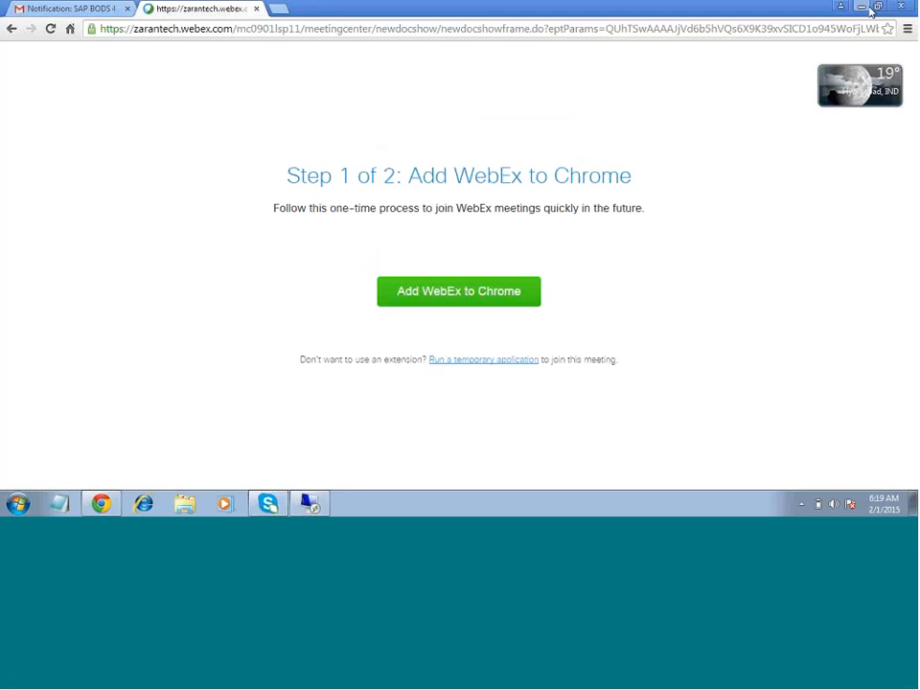
- Open the BODS_ZARANTECH notes from the desktop and view the SAP ECC and BODS Integration section in a maximized window
{"action": "left_click", "coordinate": [863, 8]}
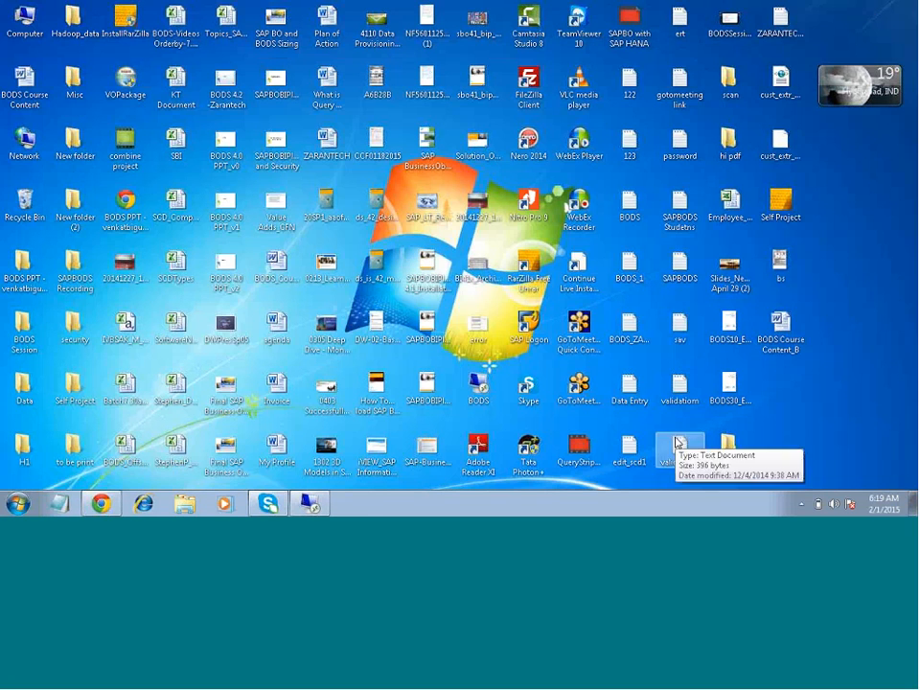
{"action": "left_click", "coordinate": [625, 330]}
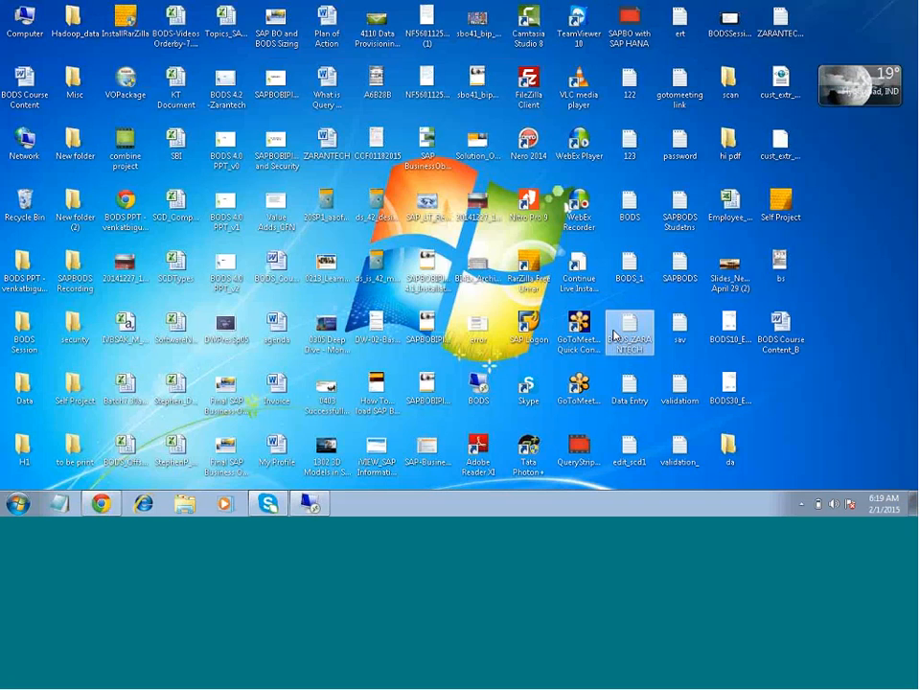
{"action": "double_click", "coordinate": [614, 335]}
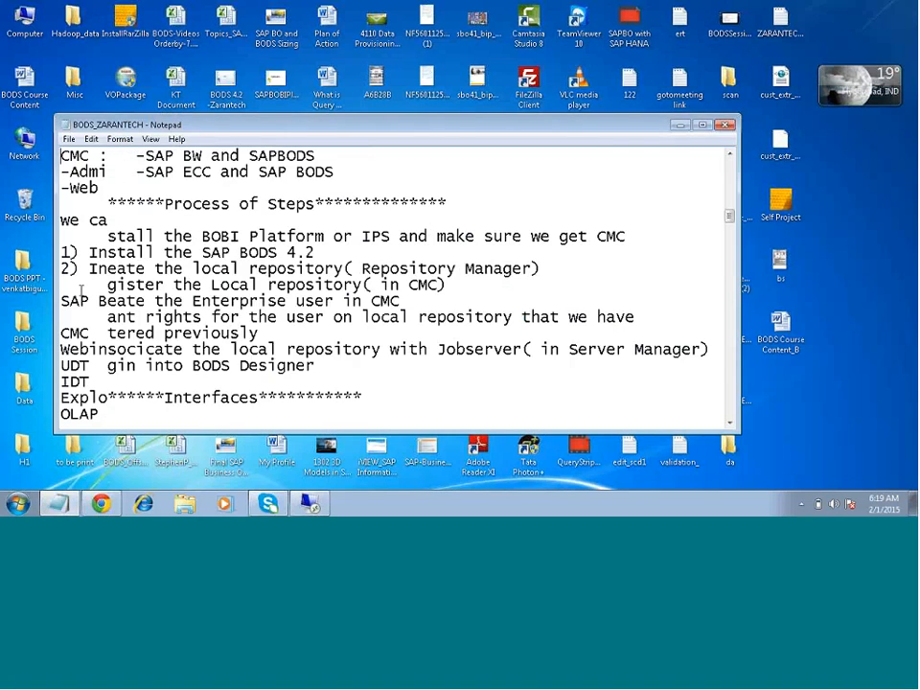
{"action": "scroll", "coordinate": [82, 289], "scroll_direction": "down", "scroll_amount": 10}
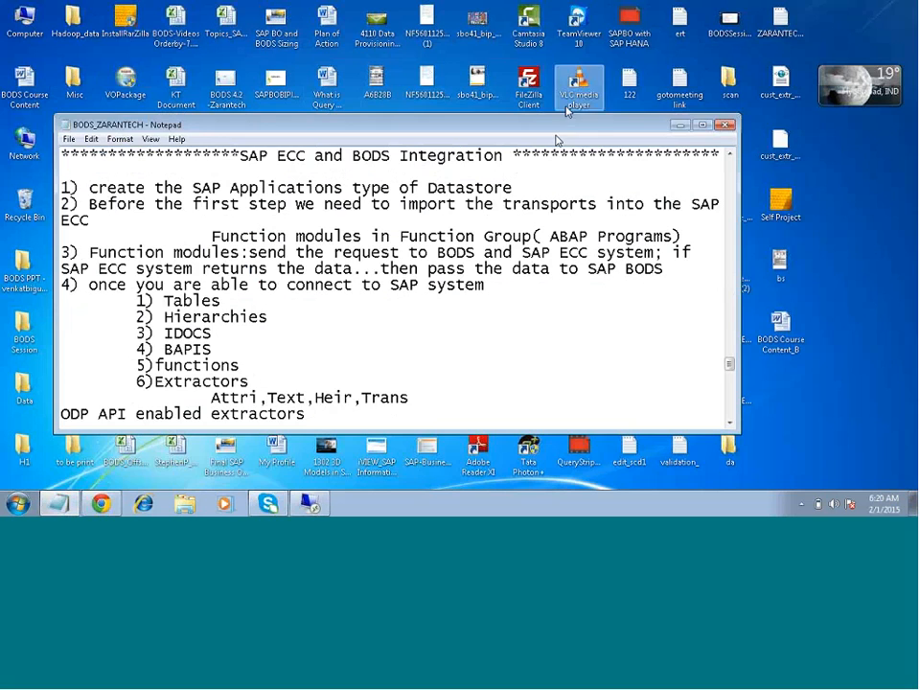
{"action": "double_click", "coordinate": [555, 140]}
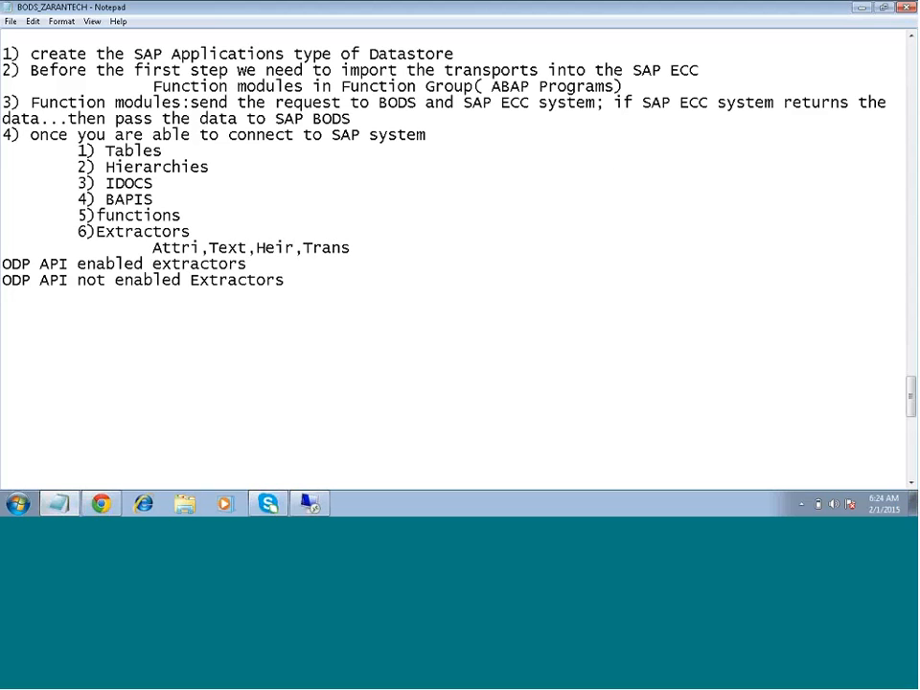
{"action": "left_click", "coordinate": [589, 21]}
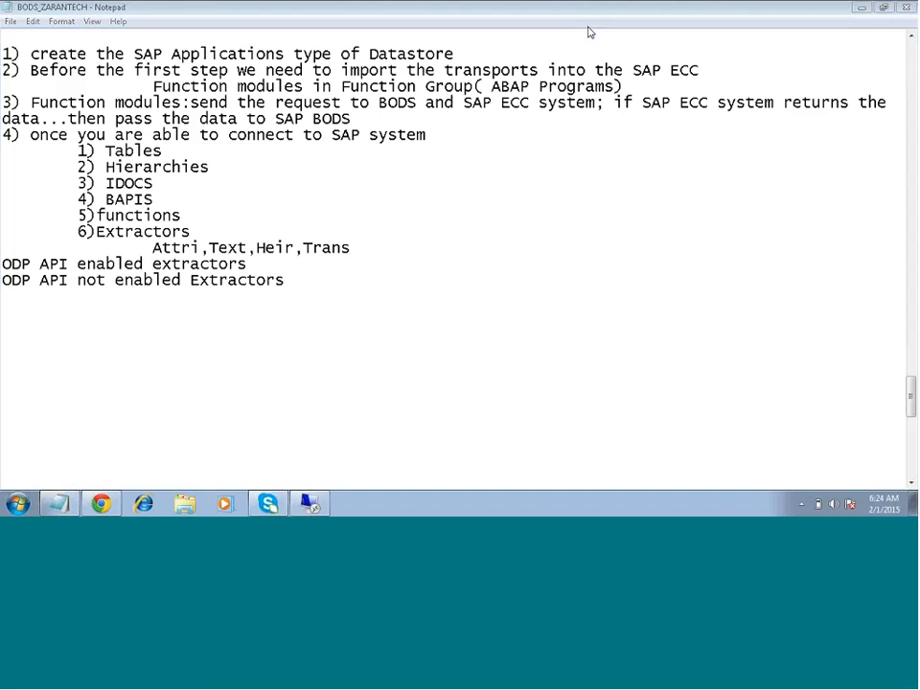
{"action": "left_click", "coordinate": [397, 369]}
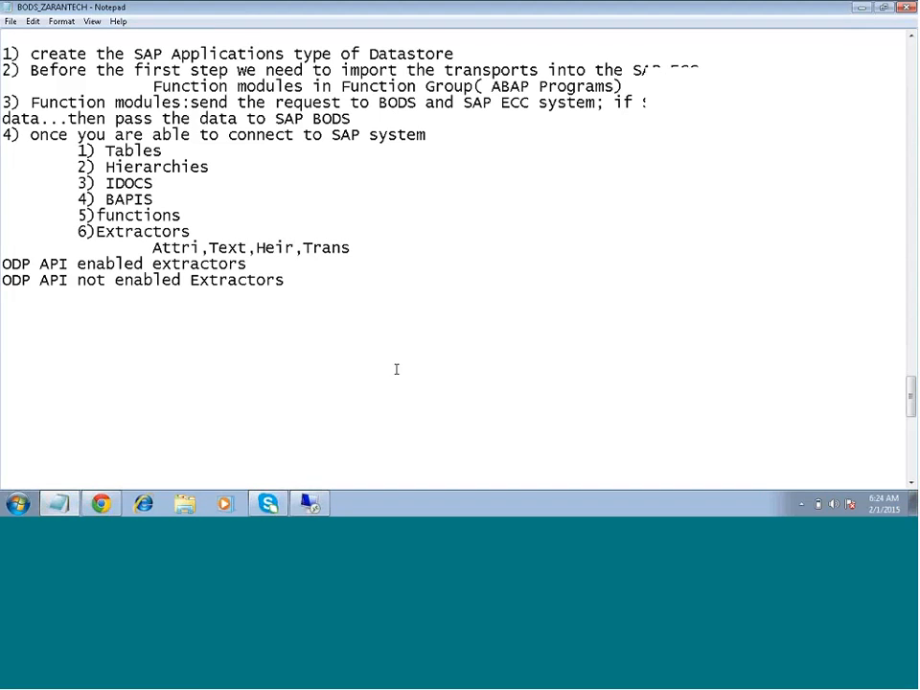
- Switch to the Remote Desktop session running SAP Data Services Designer, leaving its start page without any project open
{"action": "left_click", "coordinate": [316, 510]}
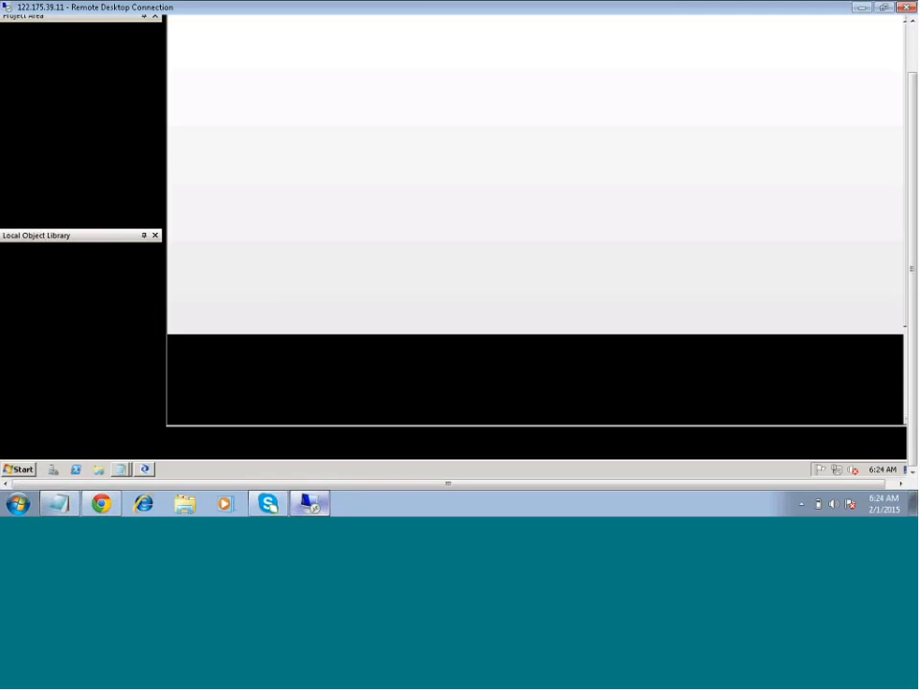
{"action": "left_click", "coordinate": [238, 114]}
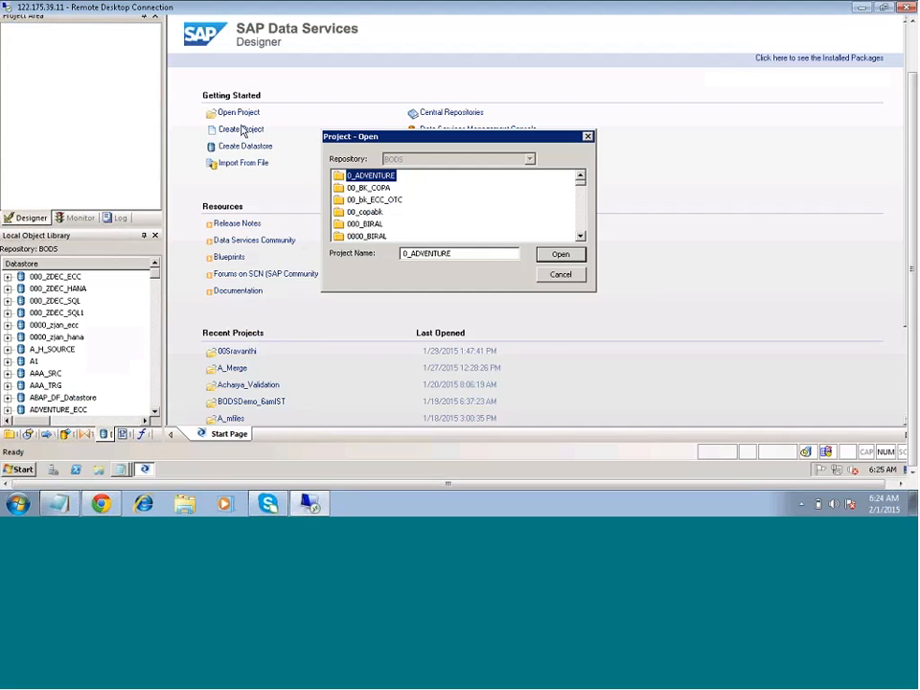
{"action": "left_click", "coordinate": [560, 276]}
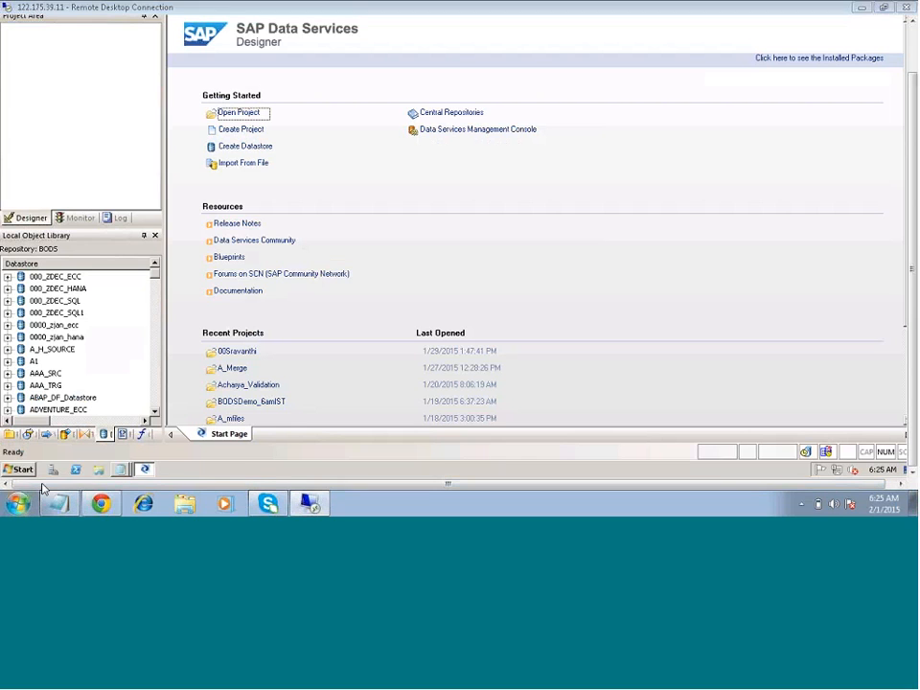
- Launch a new Remote Desktop Connection and try to connect to the computer 122.175.36.139:99
{"action": "left_click", "coordinate": [19, 503]}
{"action": "type", "text": "m"}
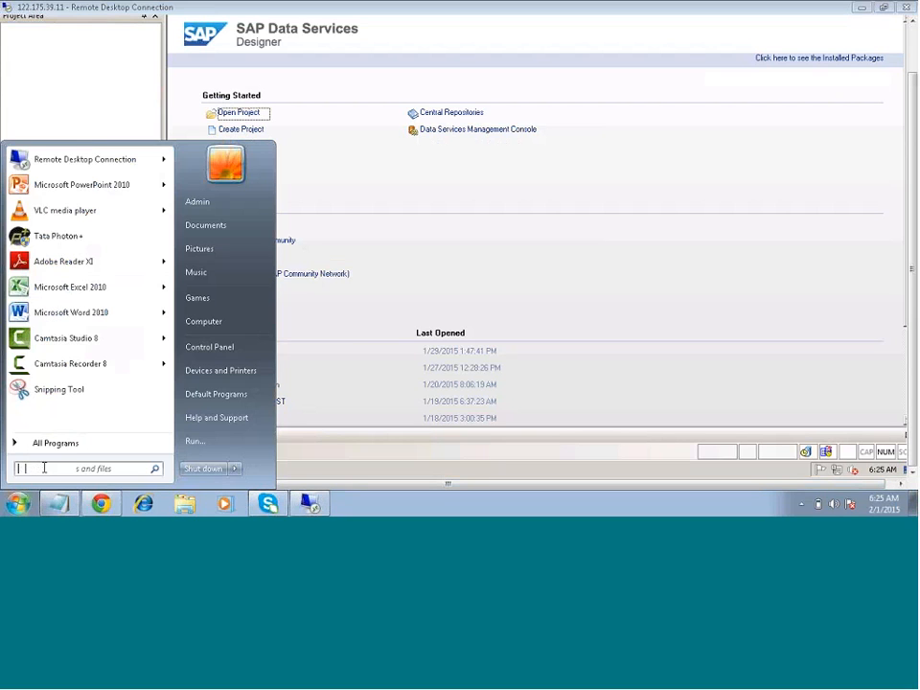
{"action": "type", "text": "sts"}
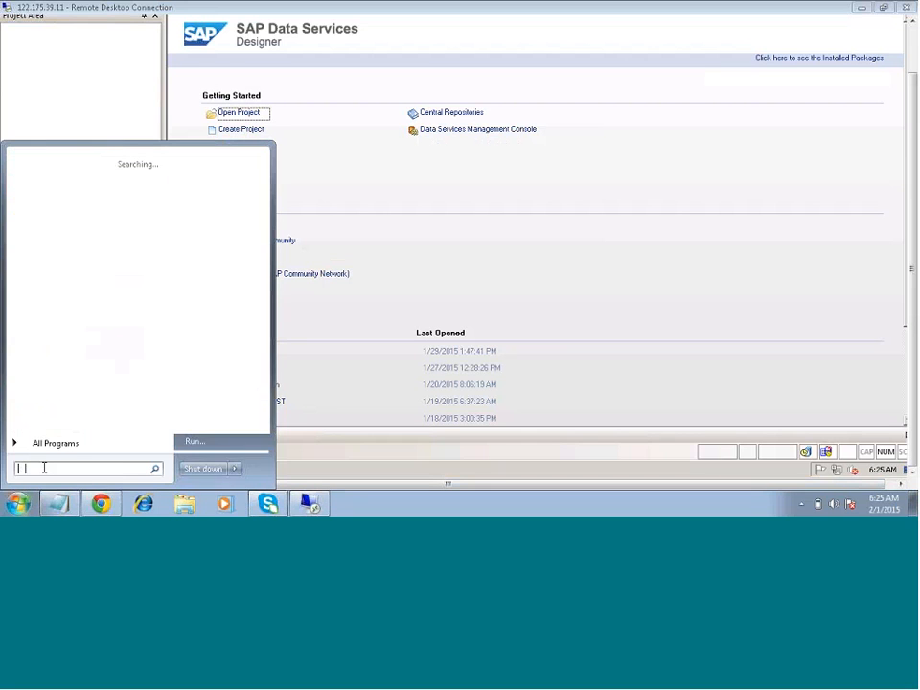
{"action": "type", "text": "c"}
{"action": "key", "text": "Return"}
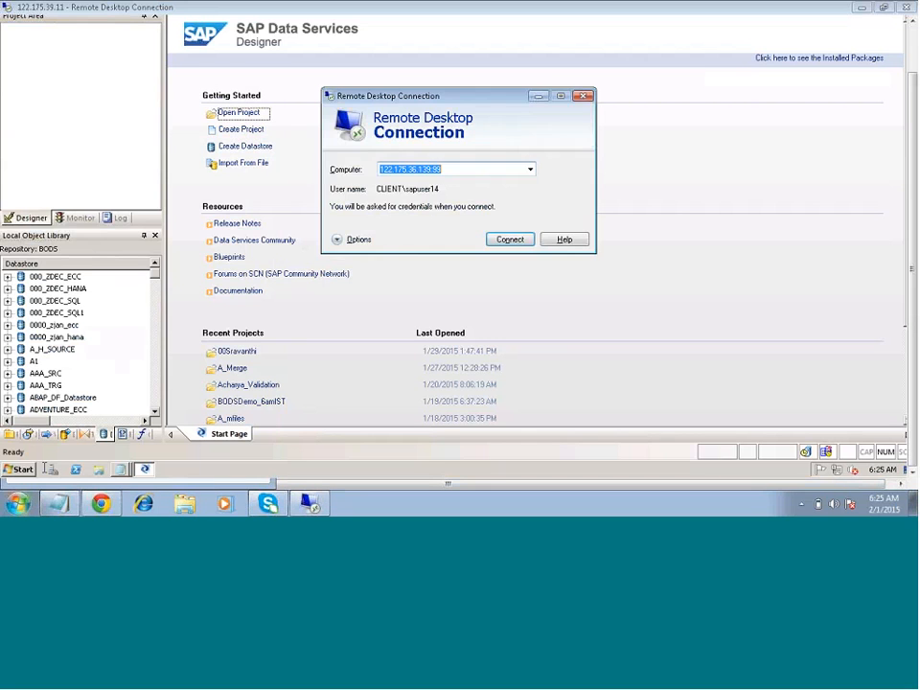
{"action": "left_click", "coordinate": [510, 239]}
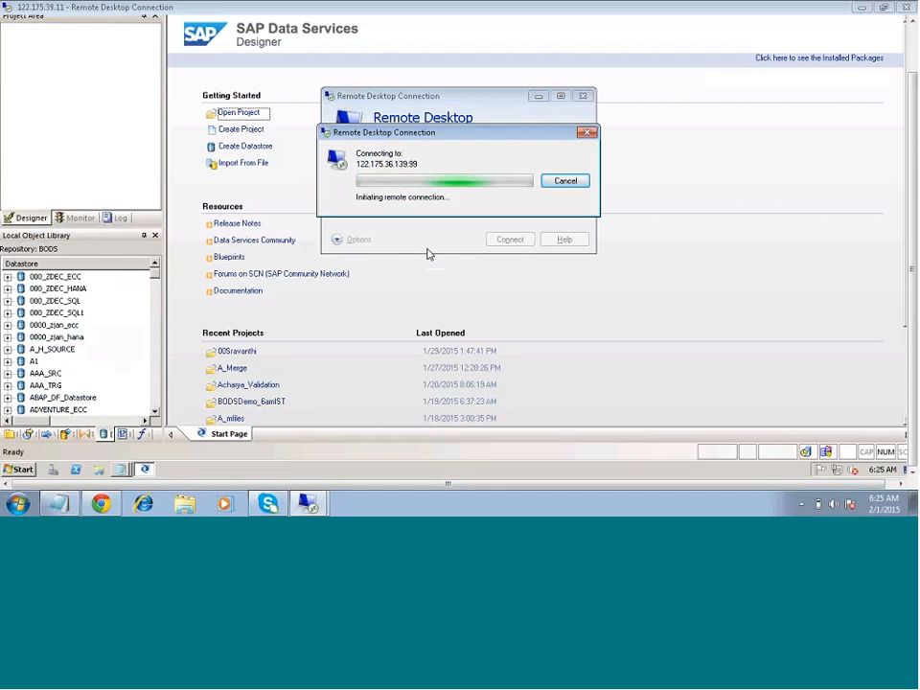
{"action": "left_click", "coordinate": [566, 180]}
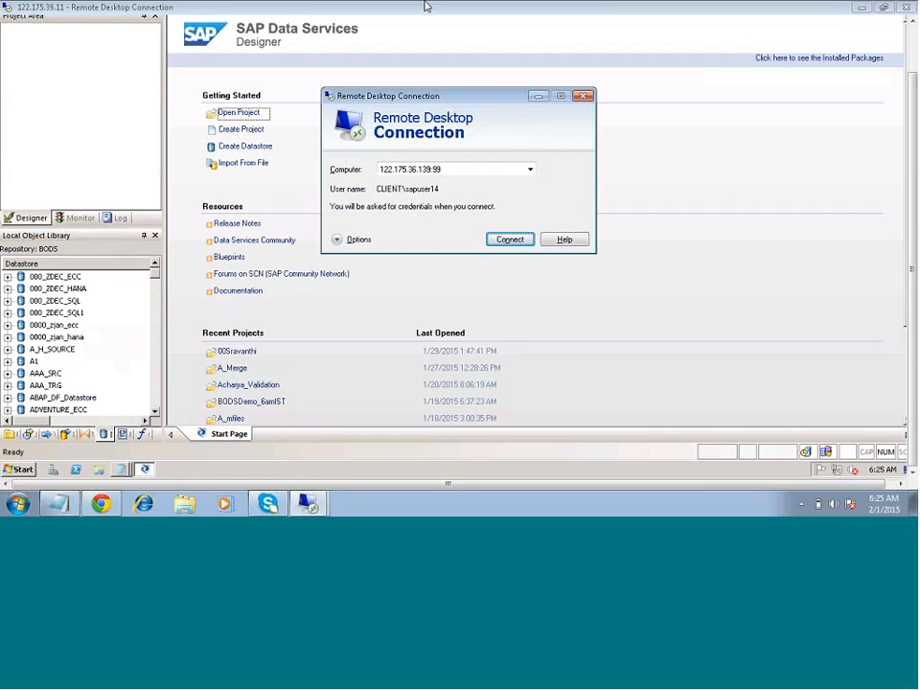
{"action": "left_click", "coordinate": [511, 31]}
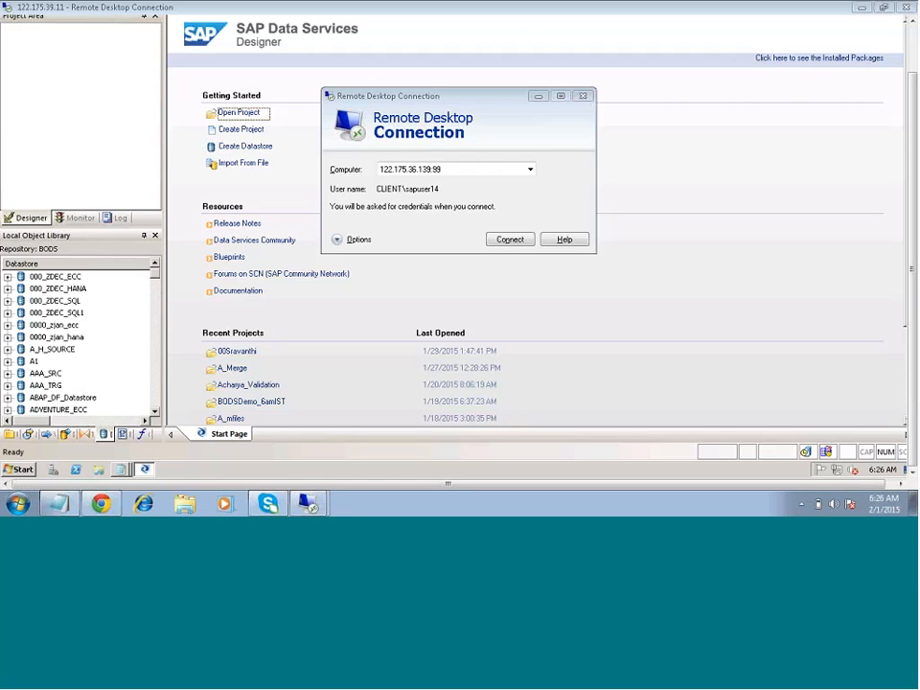
{"action": "left_click", "coordinate": [511, 241]}
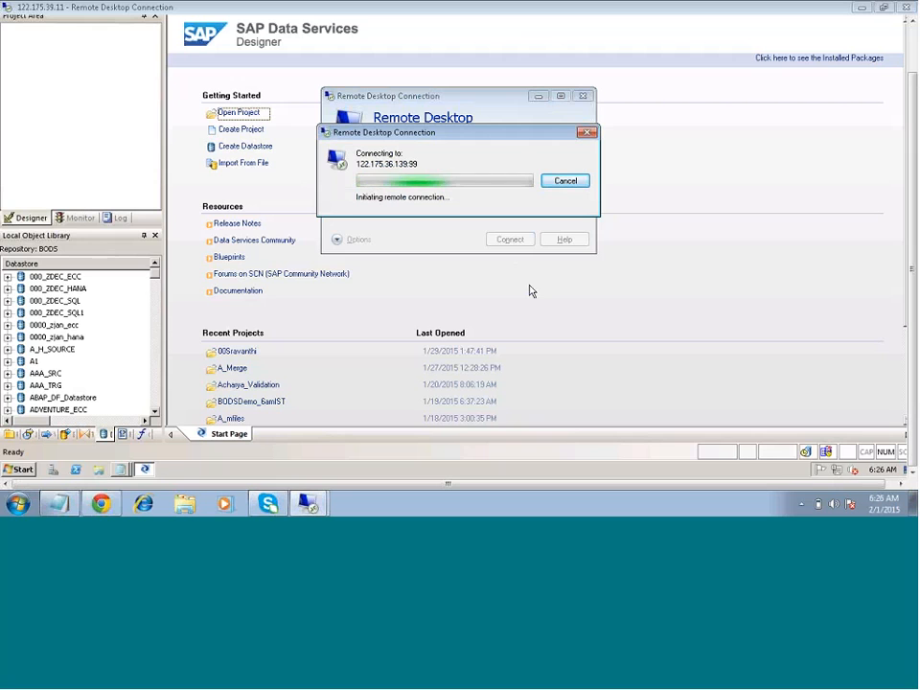
{"action": "left_click", "coordinate": [565, 182]}
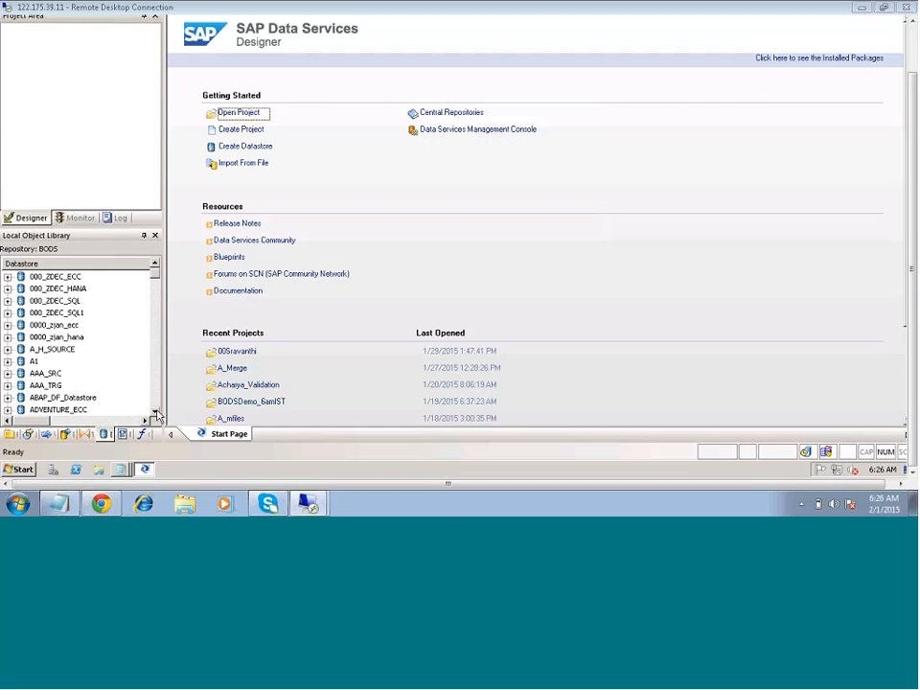
- Find and select the ECC_BODS datastore in the Local Object Library
{"action": "scroll", "coordinate": [55, 415], "scroll_direction": "down", "scroll_amount": 1}
{"action": "left_click", "coordinate": [54, 411]}
{"action": "key", "text": "e"}
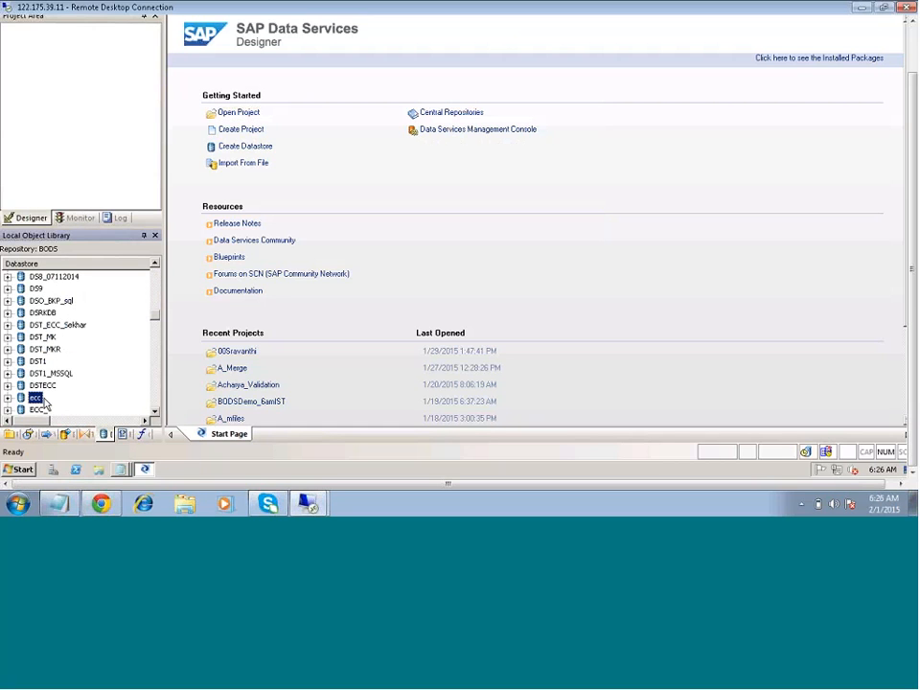
{"action": "scroll", "coordinate": [53, 403], "scroll_direction": "down", "scroll_amount": 2}
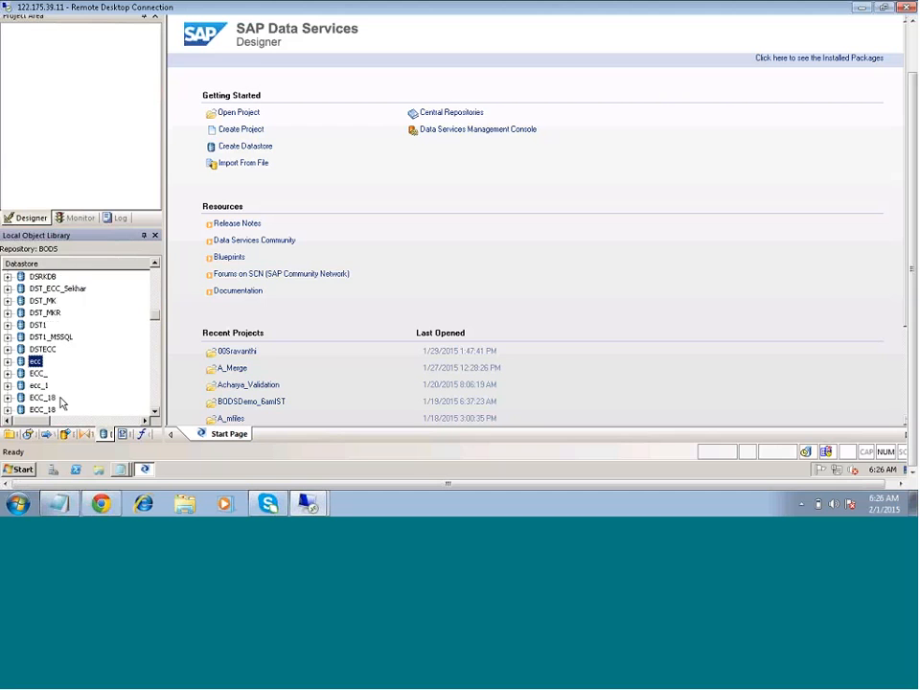
{"action": "scroll", "coordinate": [60, 403], "scroll_direction": "down", "scroll_amount": 1}
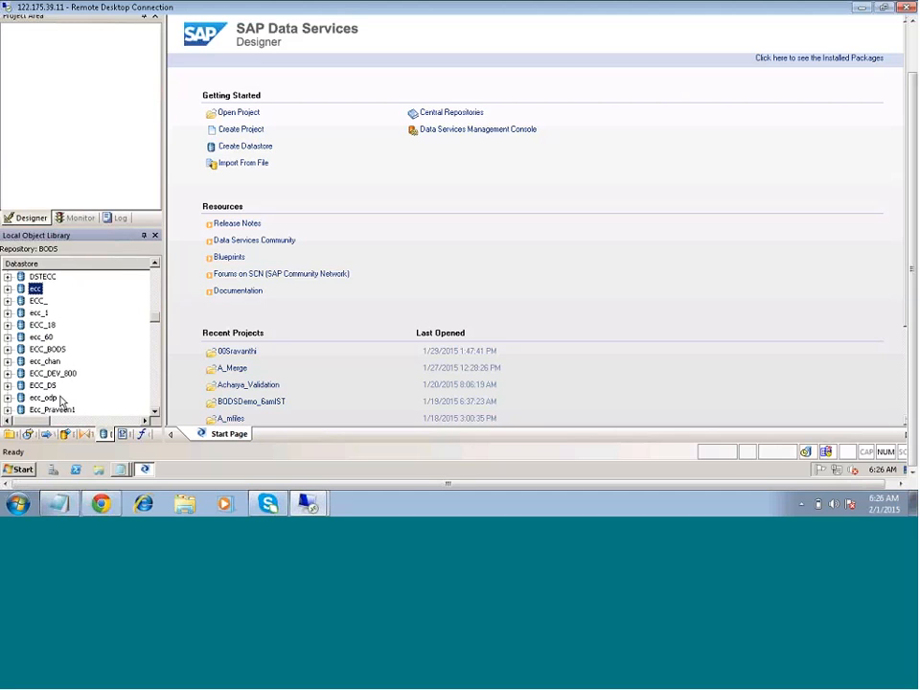
{"action": "scroll", "coordinate": [59, 393], "scroll_direction": "down", "scroll_amount": 3}
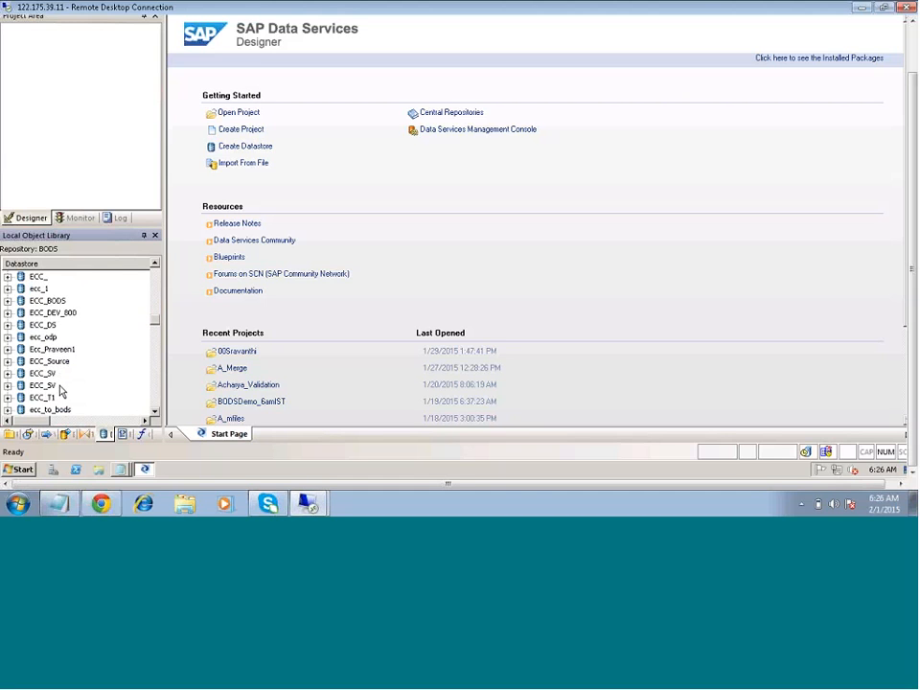
{"action": "scroll", "coordinate": [60, 391], "scroll_direction": "down", "scroll_amount": 2}
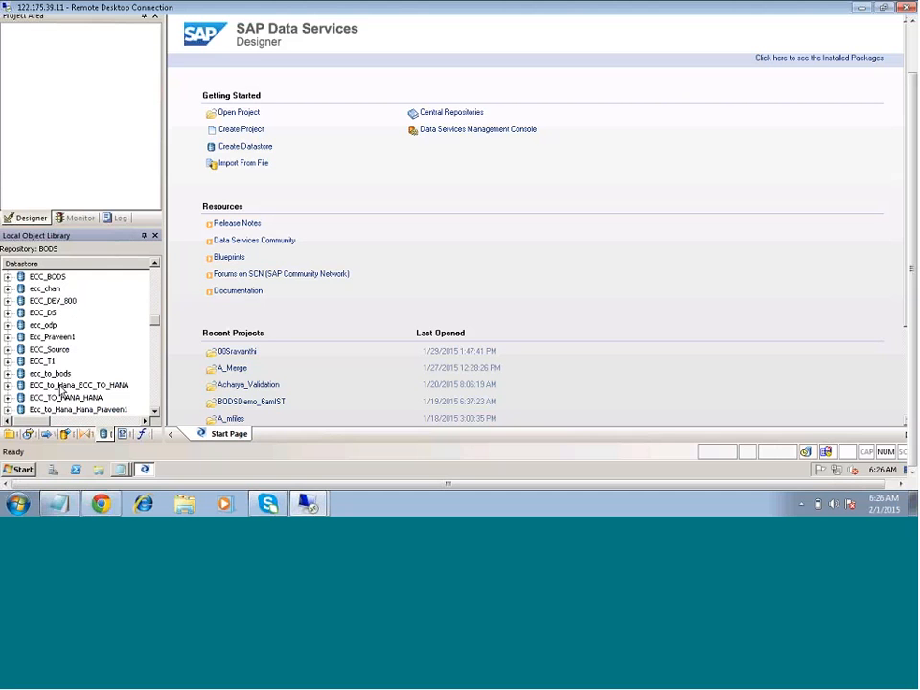
{"action": "scroll", "coordinate": [60, 391], "scroll_direction": "down", "scroll_amount": 2}
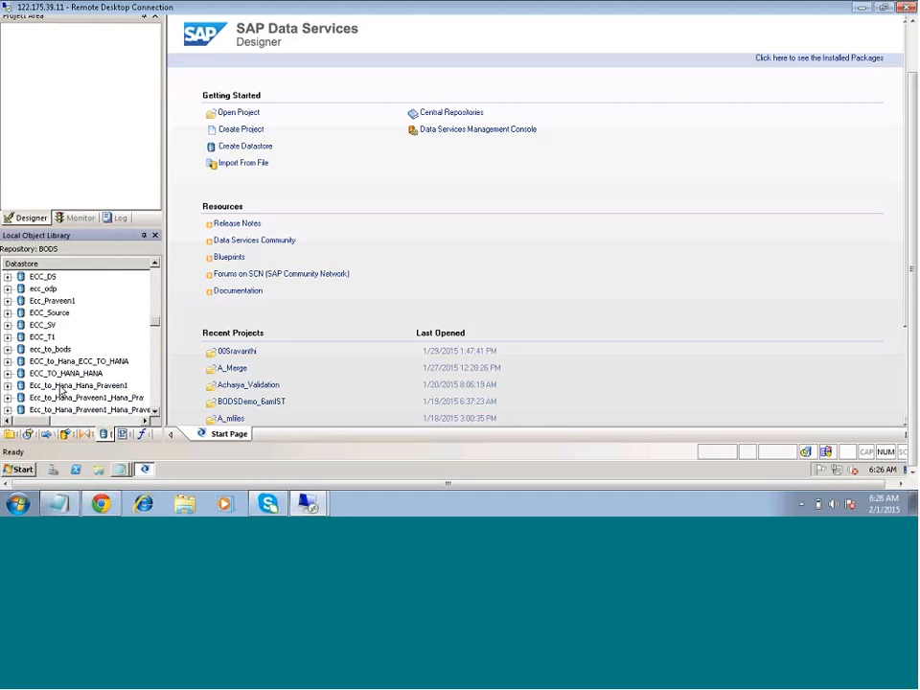
{"action": "scroll", "coordinate": [60, 390], "scroll_direction": "up", "scroll_amount": 3}
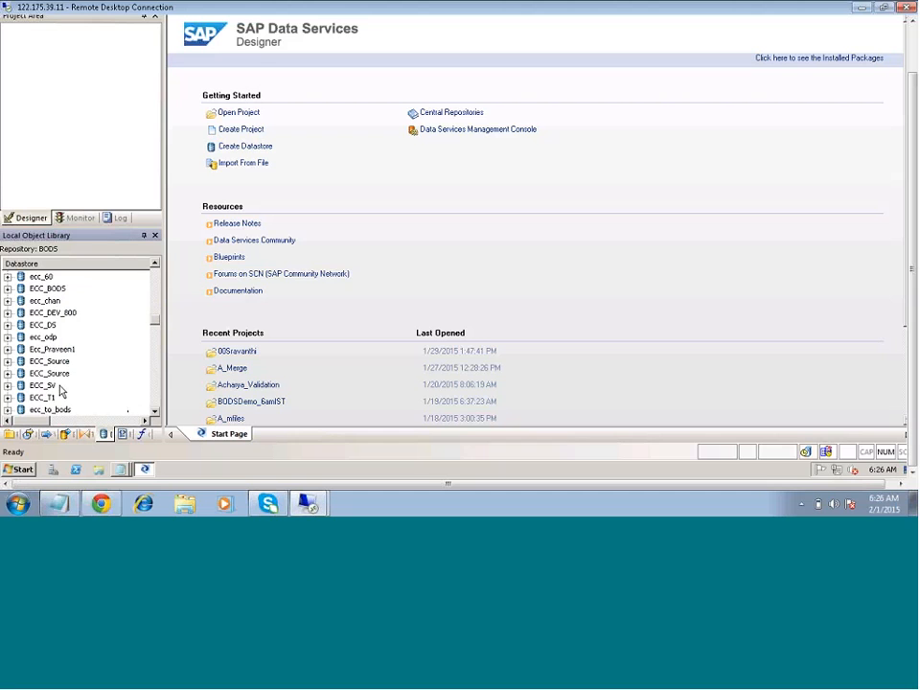
{"action": "scroll", "coordinate": [59, 369], "scroll_direction": "up", "scroll_amount": 1}
{"action": "left_click", "coordinate": [45, 314]}
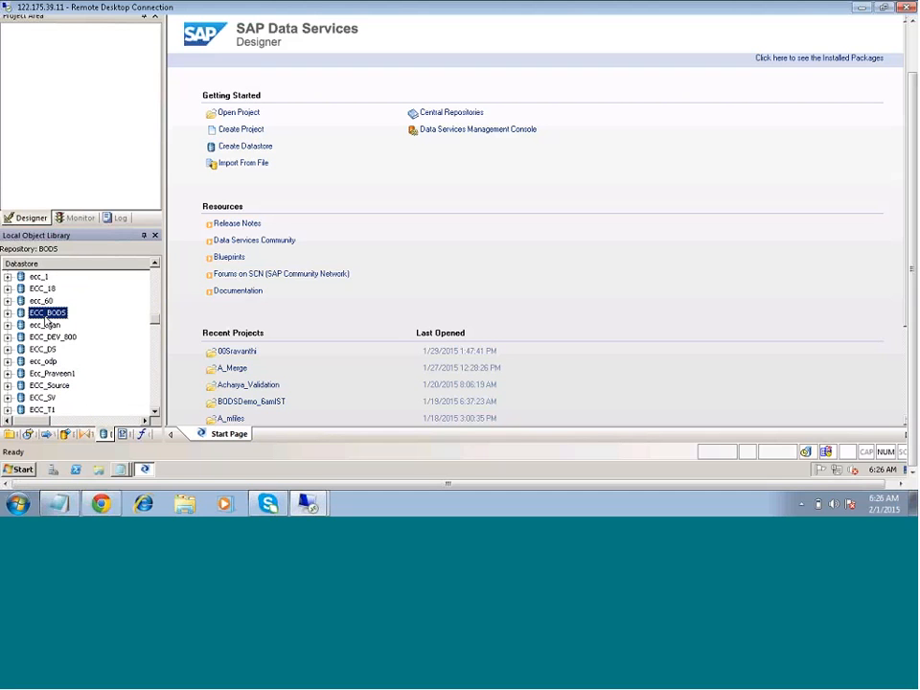
{"action": "right_click", "coordinate": [45, 316]}
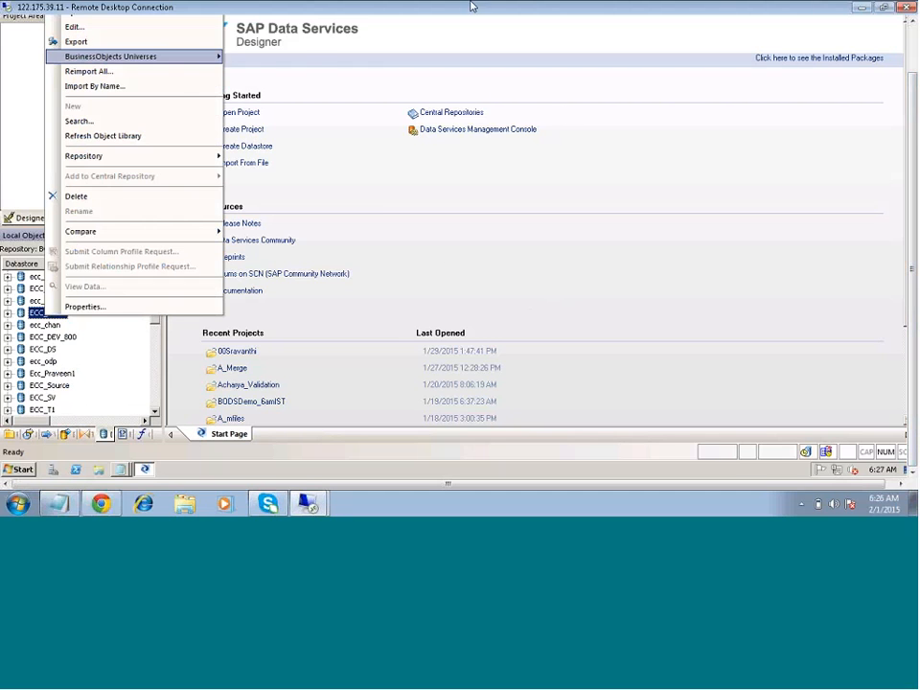
{"action": "mouse_move", "coordinate": [140, 59]}
{"action": "left_click", "coordinate": [444, 51]}
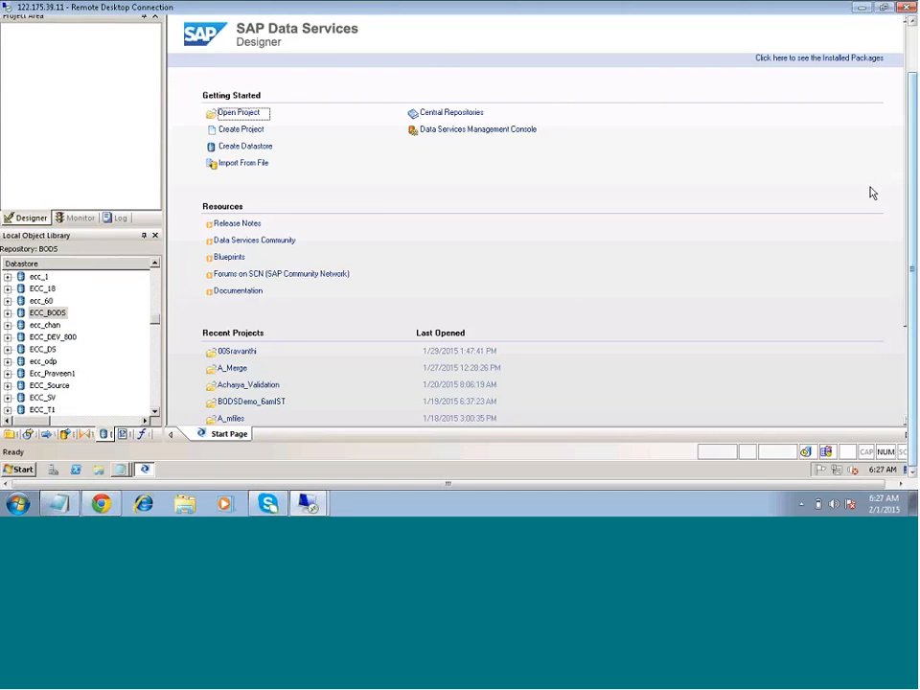
{"action": "left_click_drag", "start_coordinate": [912, 191], "coordinate": [913, 144]}
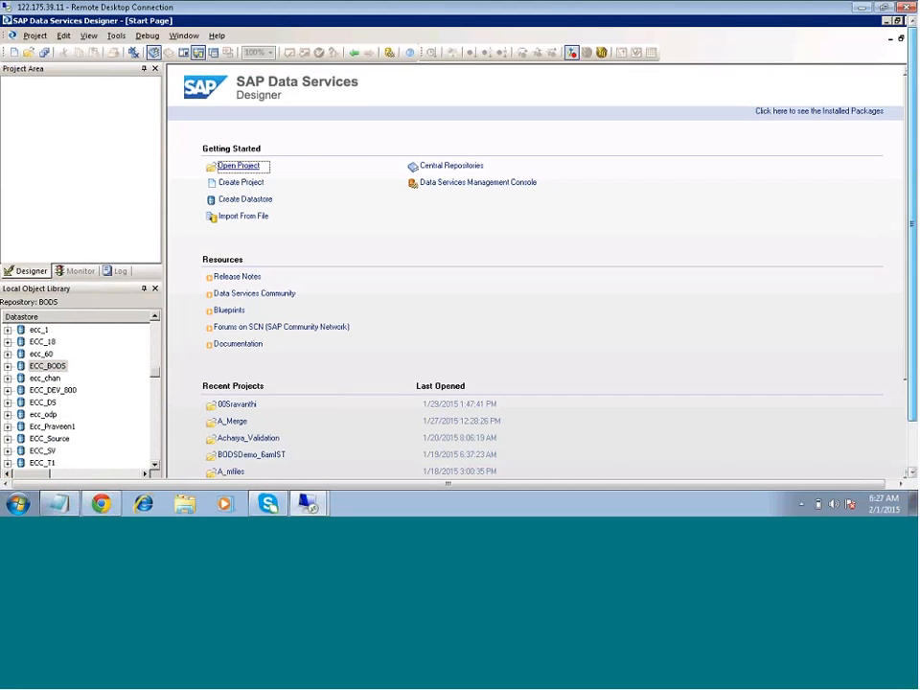
{"action": "scroll", "coordinate": [651, 152], "scroll_direction": "down", "scroll_amount": 2}
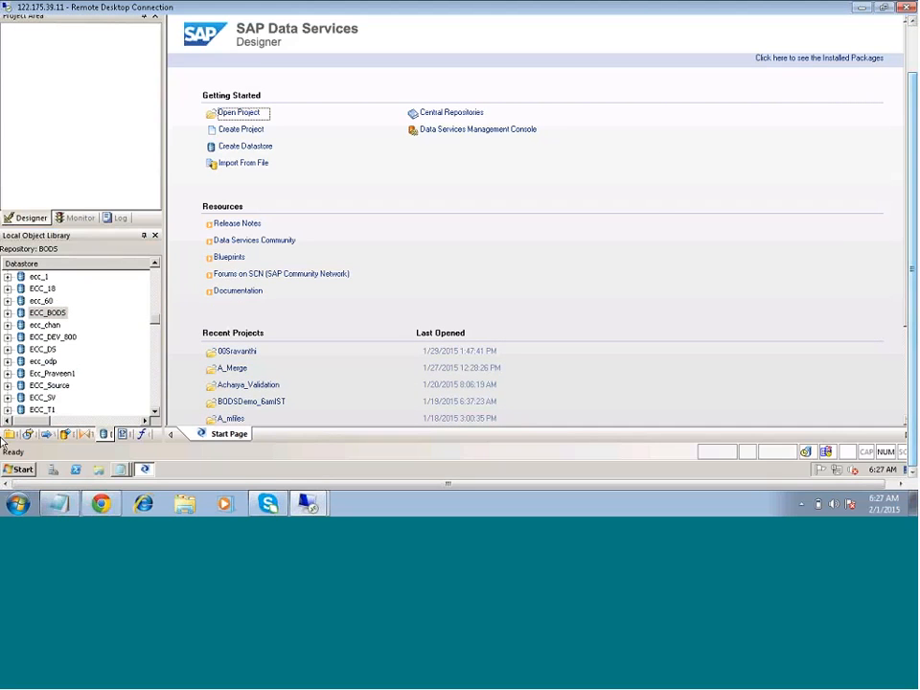
- Reopen Remote Desktop Connection, try again to connect to 122.175.36.139:99, and minimize the connection window
{"action": "left_click", "coordinate": [16, 500]}
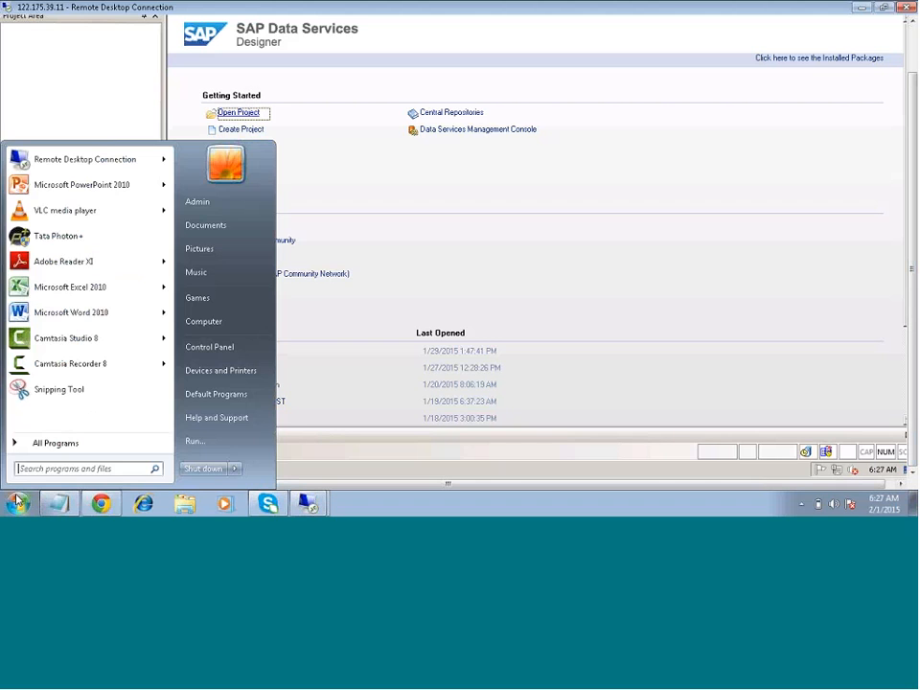
{"action": "left_click", "coordinate": [84, 159]}
{"action": "left_click", "coordinate": [510, 239]}
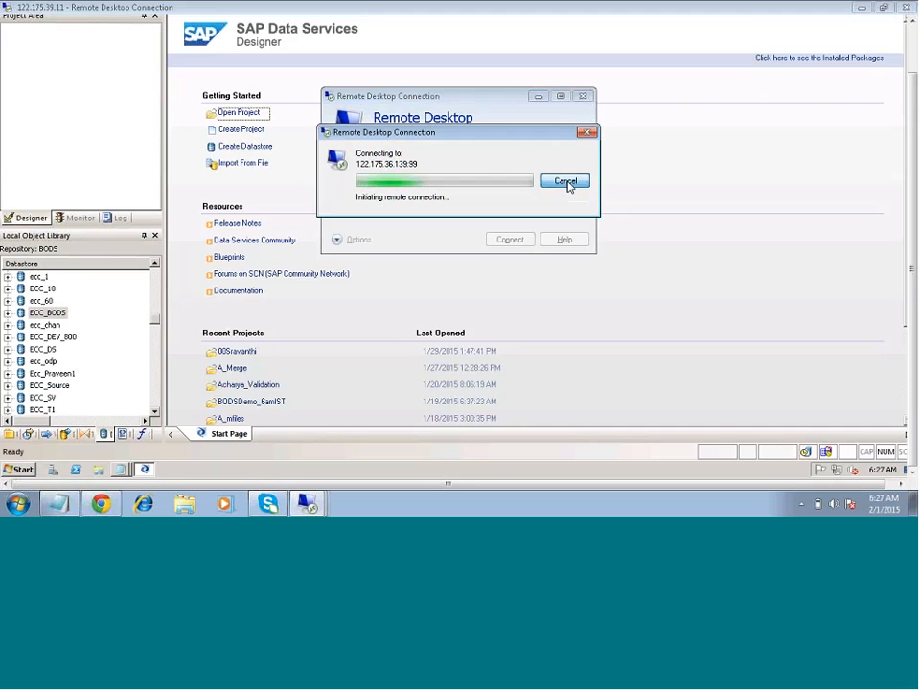
{"action": "left_click", "coordinate": [565, 181]}
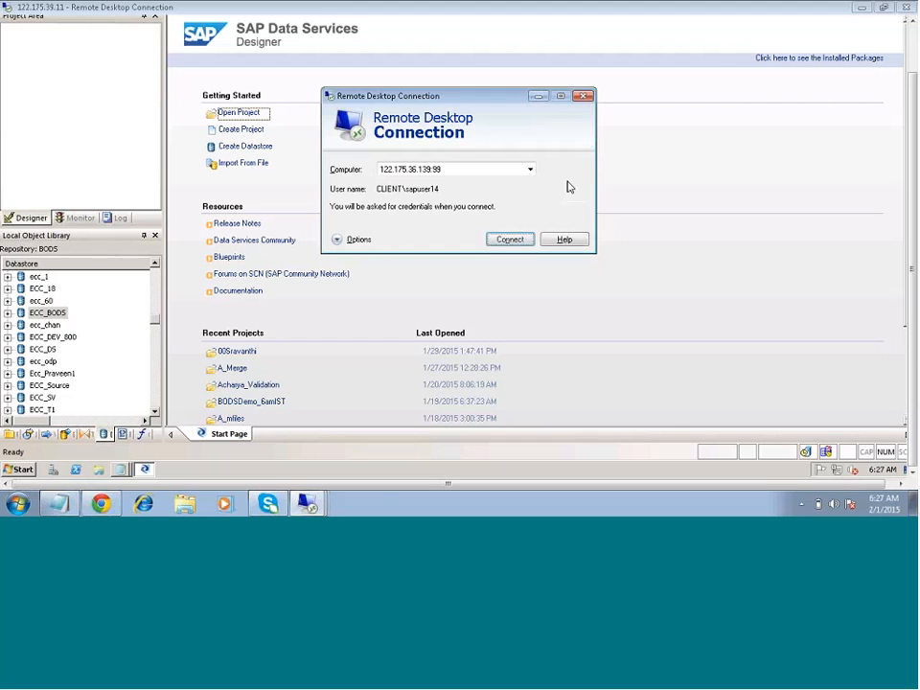
{"action": "left_click", "coordinate": [539, 97]}
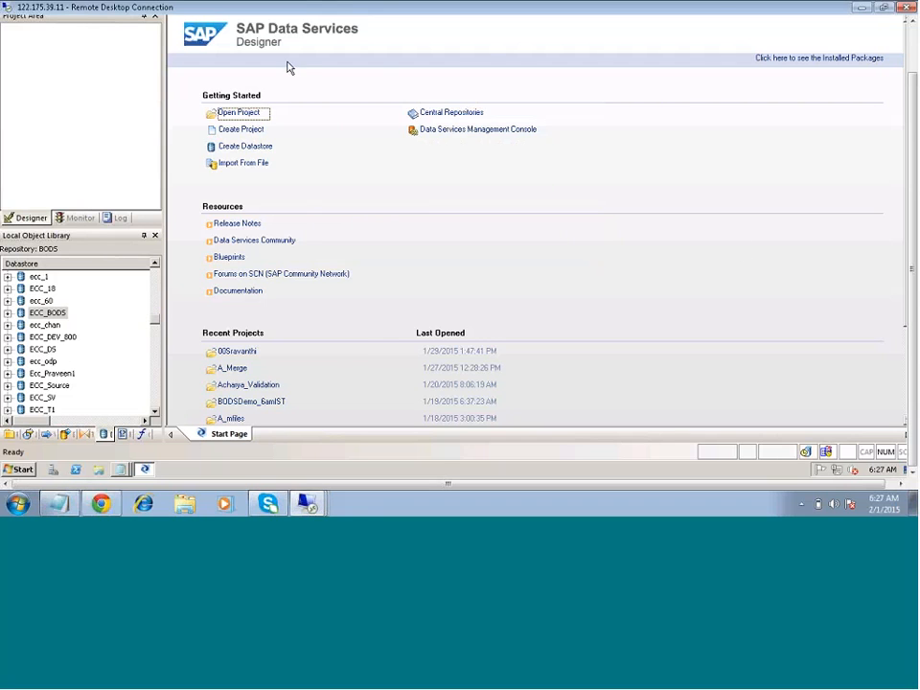
- Open the ECC_BODS datastore for editing, try to apply its existing connection settings, and leave without saving
{"action": "right_click", "coordinate": [52, 315]}
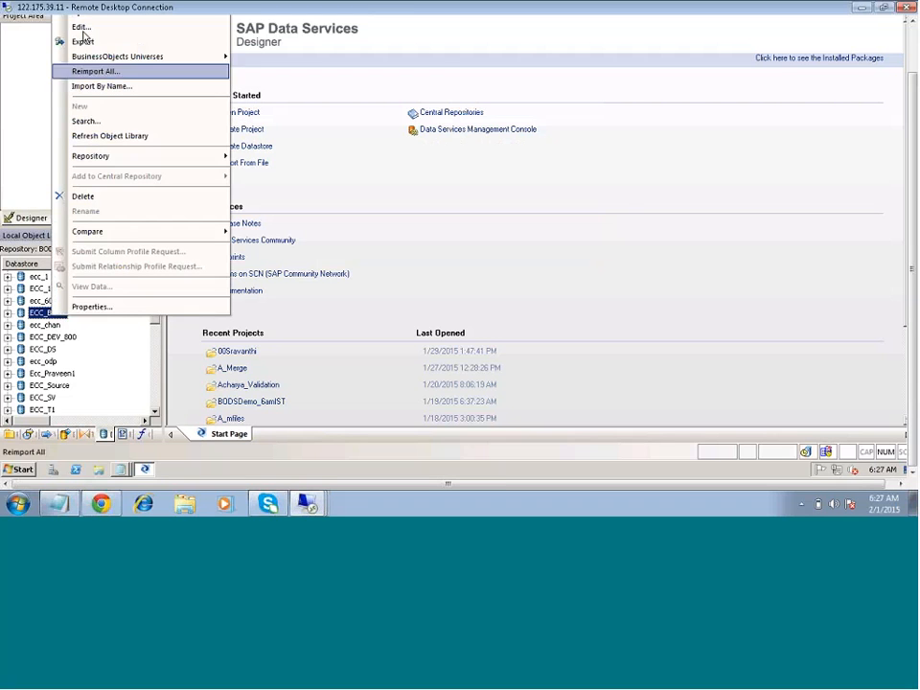
{"action": "left_click", "coordinate": [79, 27]}
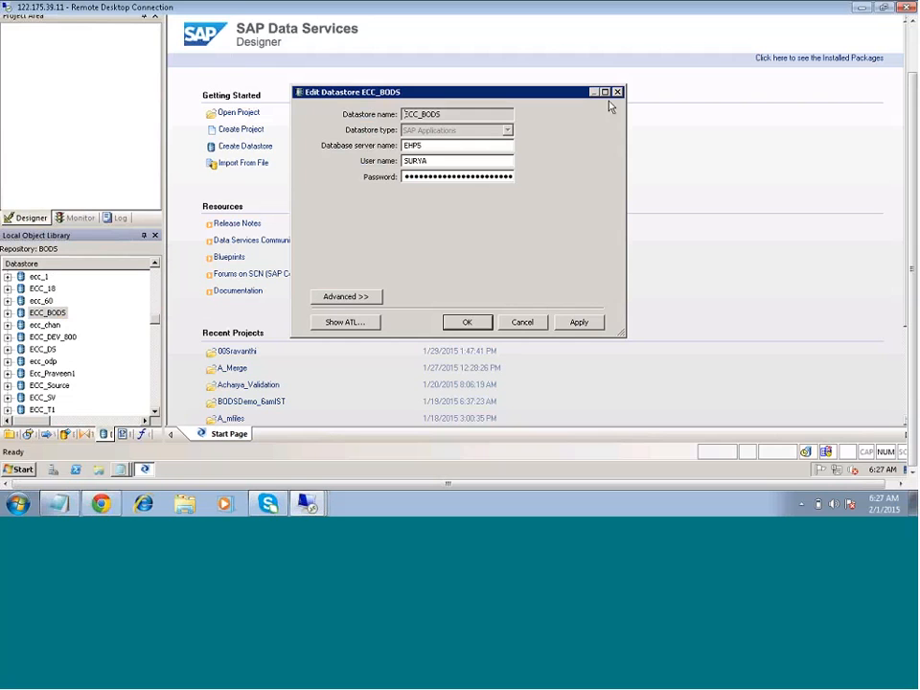
{"action": "left_click", "coordinate": [579, 322]}
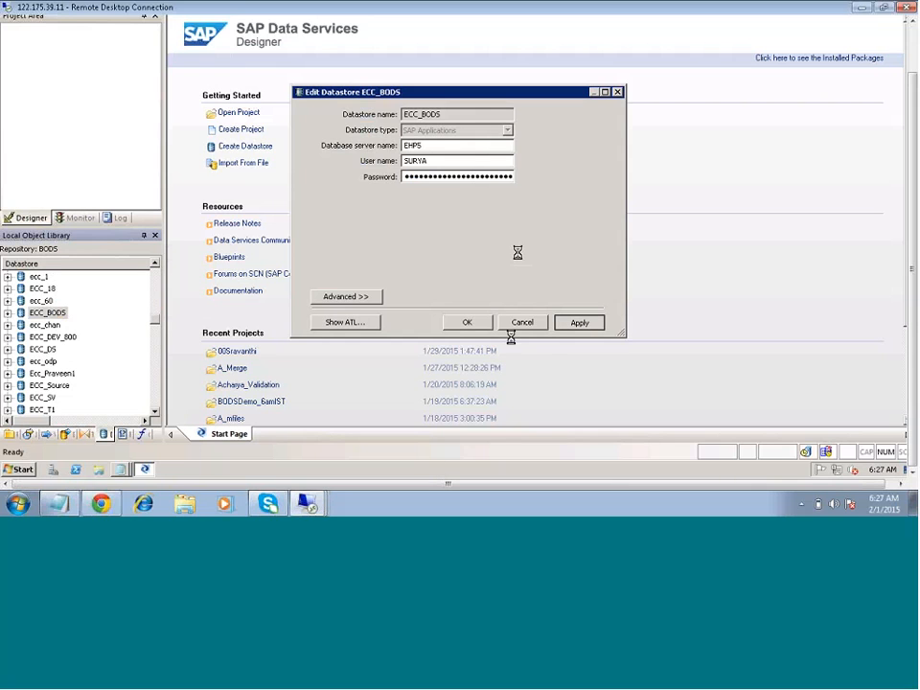
{"action": "left_click", "coordinate": [16, 494]}
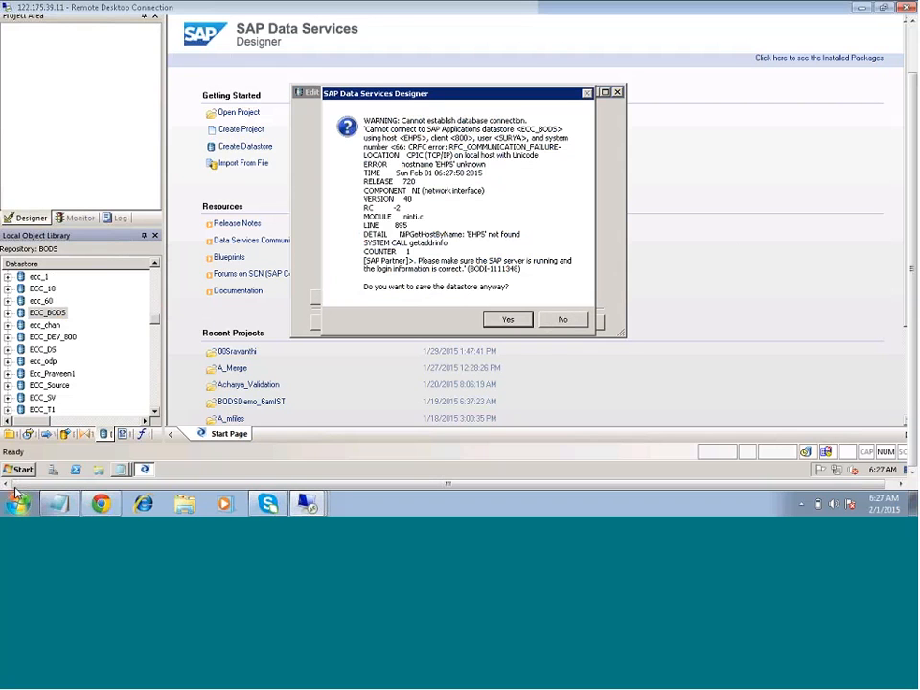
{"action": "left_click", "coordinate": [562, 320]}
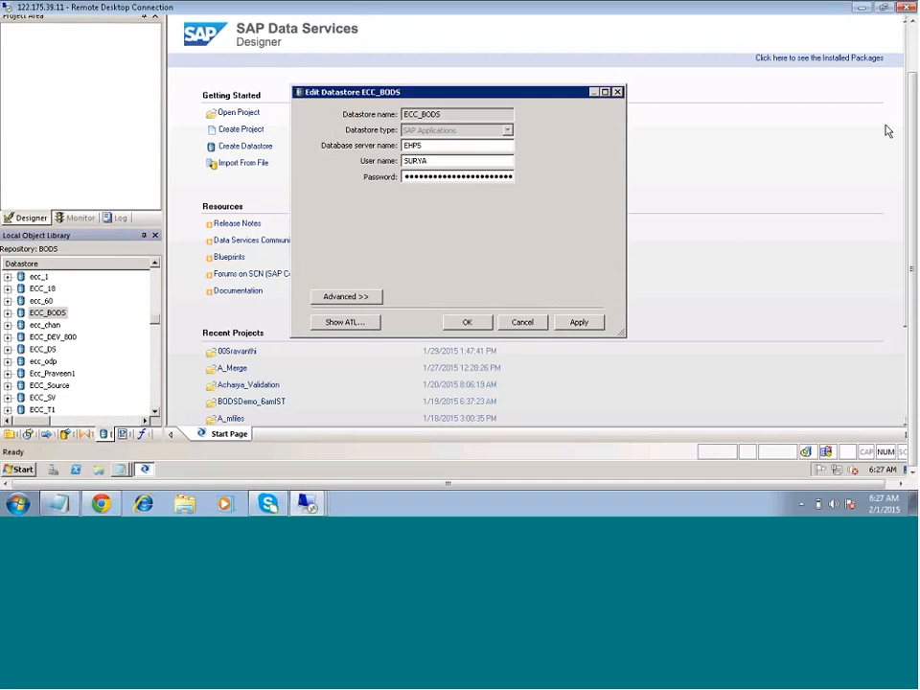
{"action": "left_click", "coordinate": [546, 325]}
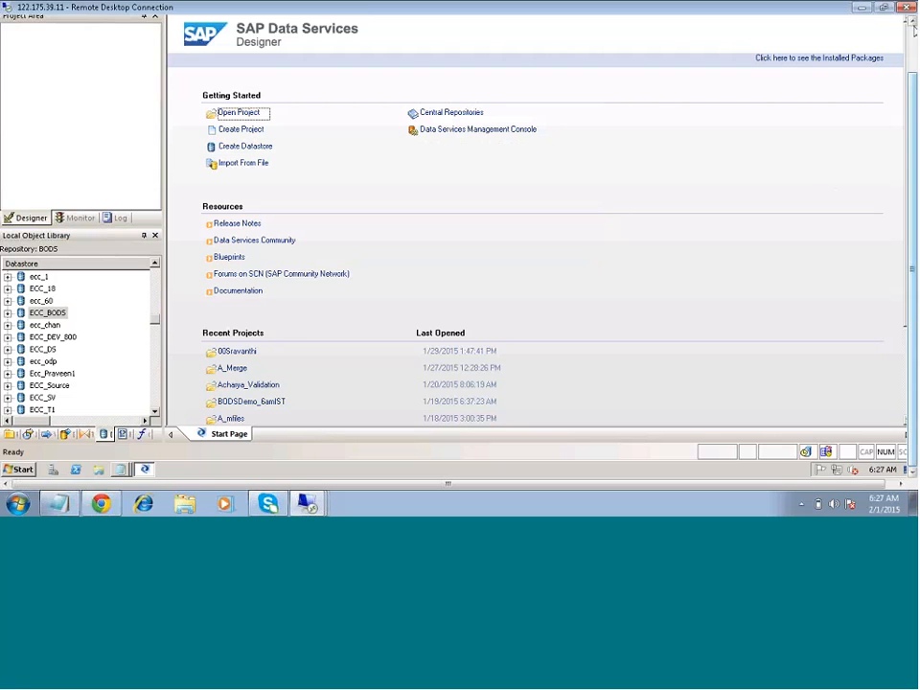
- Minimize the 122.175.39.11 session, the notes and the connection window to reach the local desktop
{"action": "left_click", "coordinate": [862, 7]}
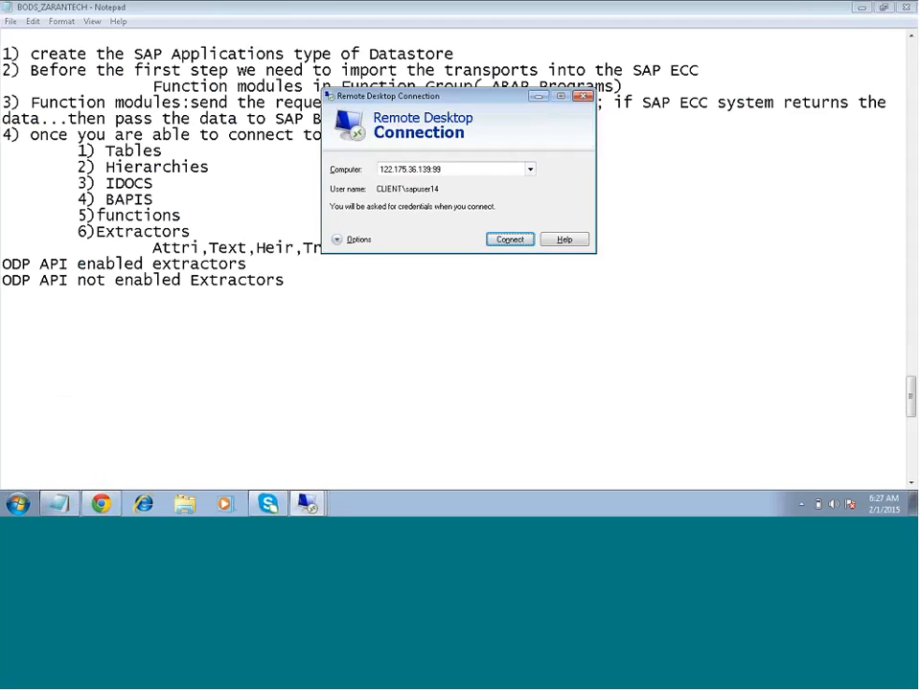
{"action": "left_click", "coordinate": [530, 169]}
{"action": "left_click", "coordinate": [530, 168]}
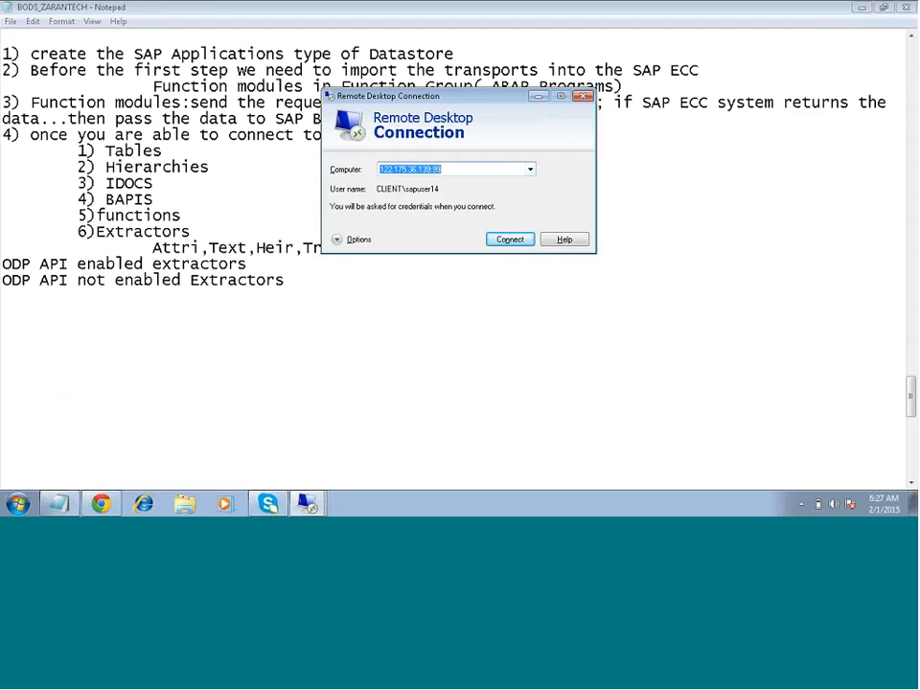
{"action": "left_click", "coordinate": [856, 10]}
{"action": "left_click", "coordinate": [856, 10]}
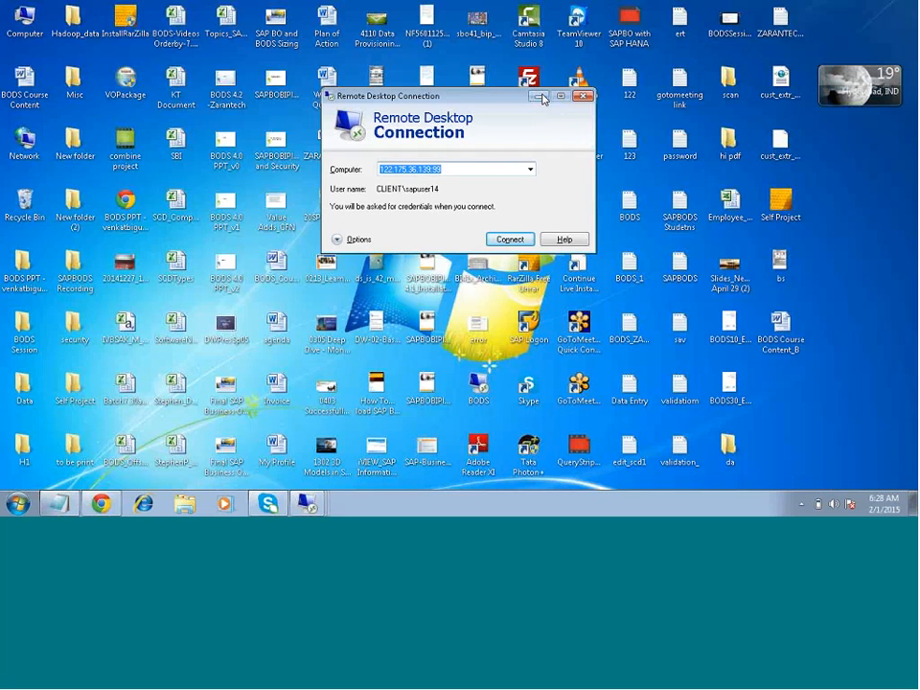
{"action": "left_click", "coordinate": [540, 97]}
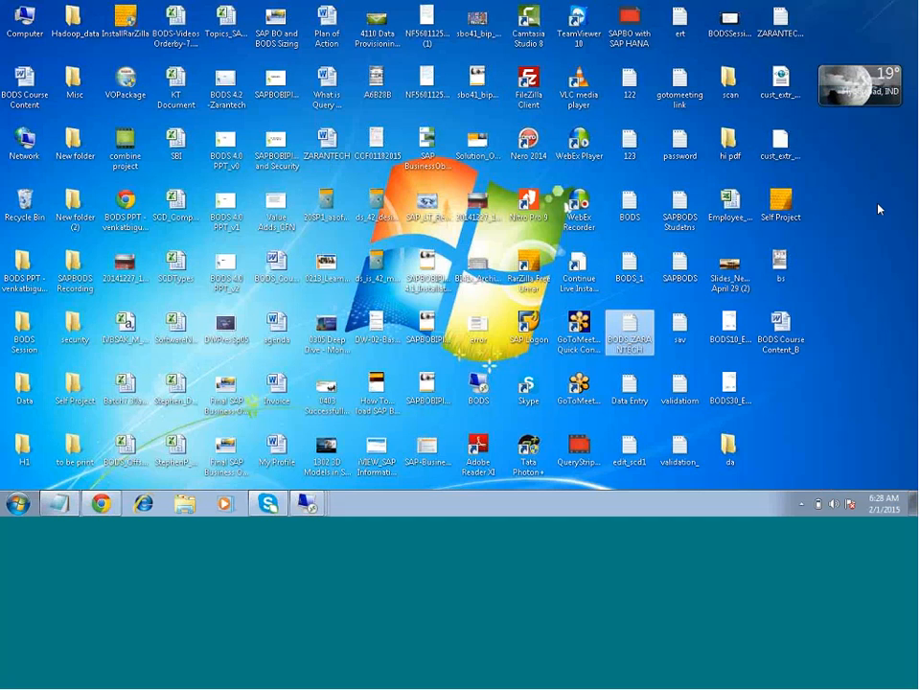
- Open the saved BODS remote desktop connection and launch SAP Data Services Designer in that session
{"action": "left_click", "coordinate": [781, 144]}
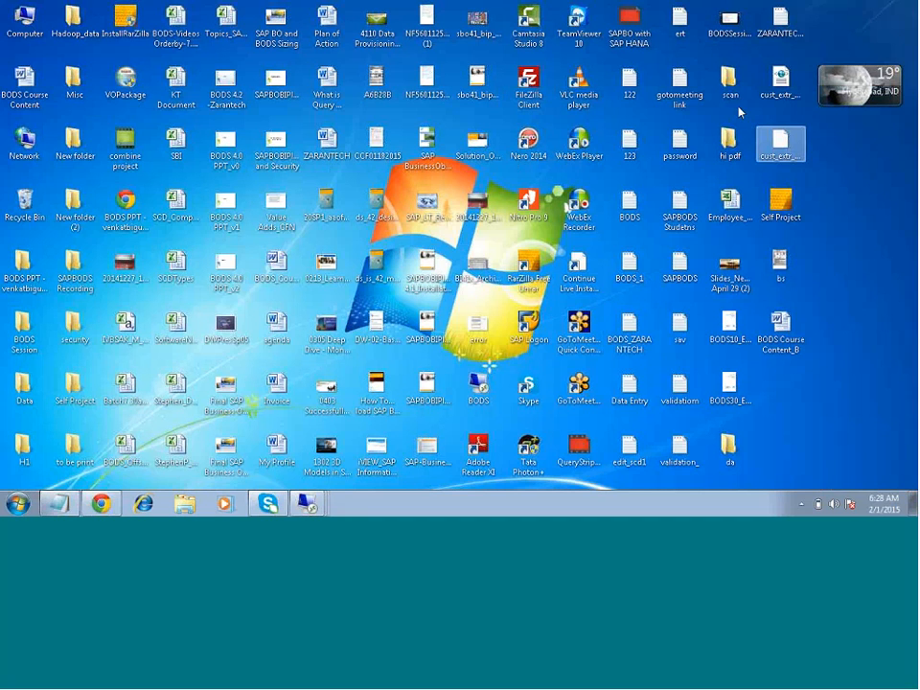
{"action": "left_click", "coordinate": [700, 105]}
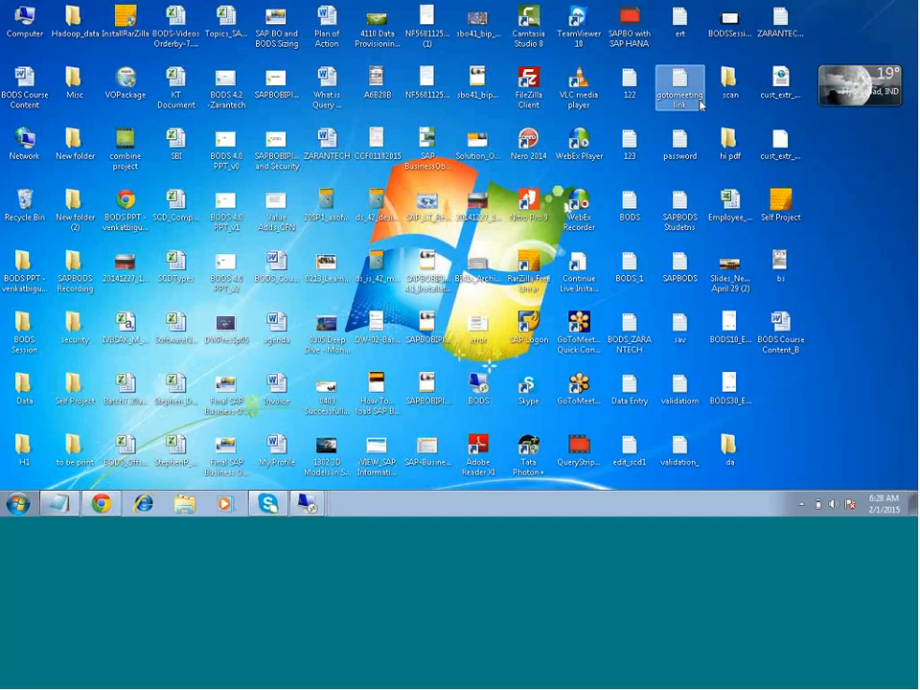
{"action": "double_click", "coordinate": [484, 388]}
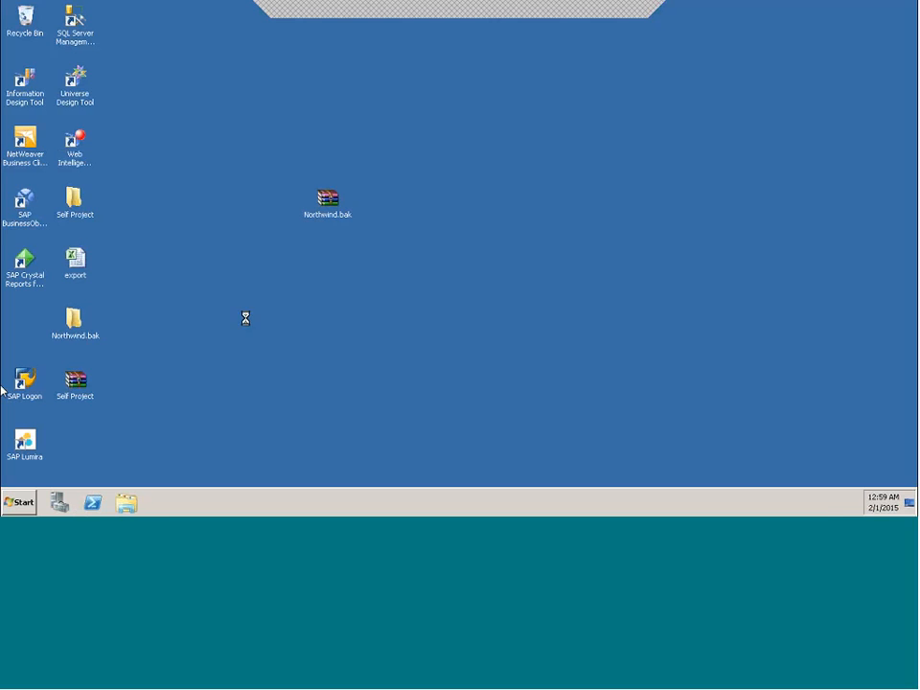
{"action": "key", "text": "super"}
{"action": "left_click", "coordinate": [98, 195]}
- Switch to the 122.175.39.11 remote session and return to the BODS session
{"action": "left_click", "coordinate": [605, 12]}
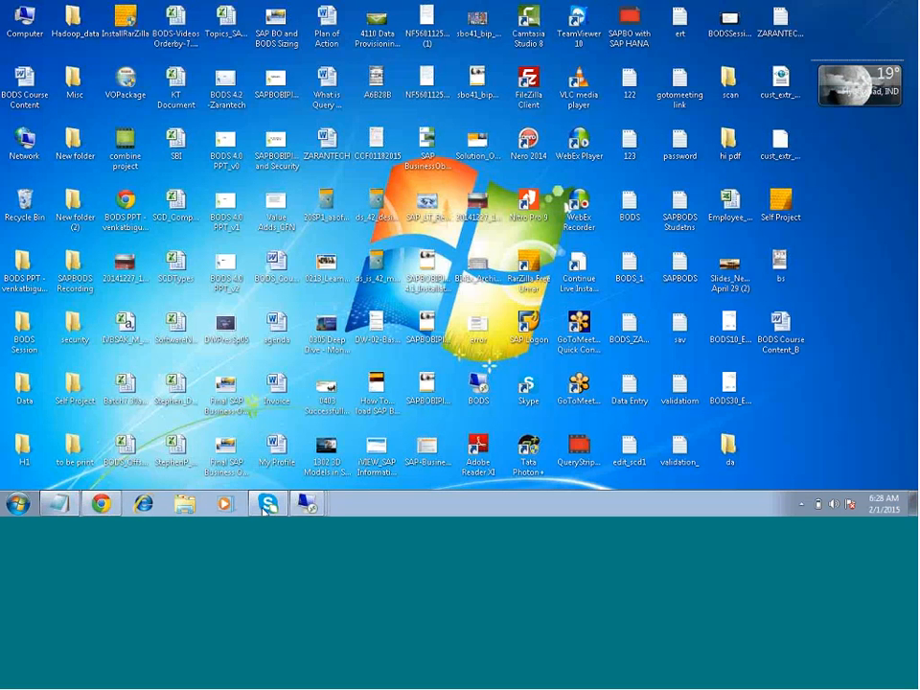
{"action": "mouse_move", "coordinate": [308, 504]}
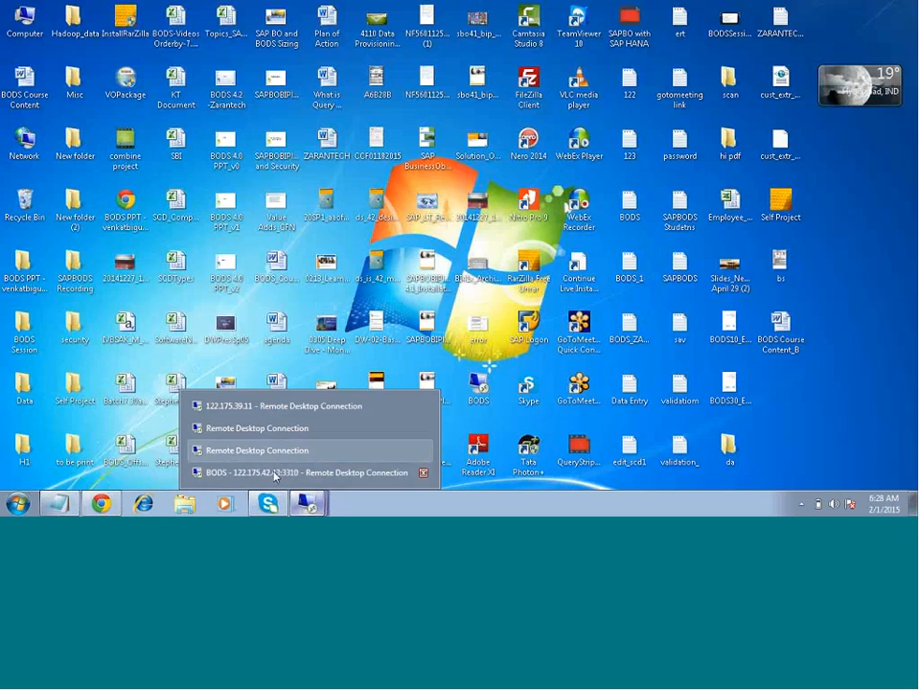
{"action": "left_click", "coordinate": [287, 407]}
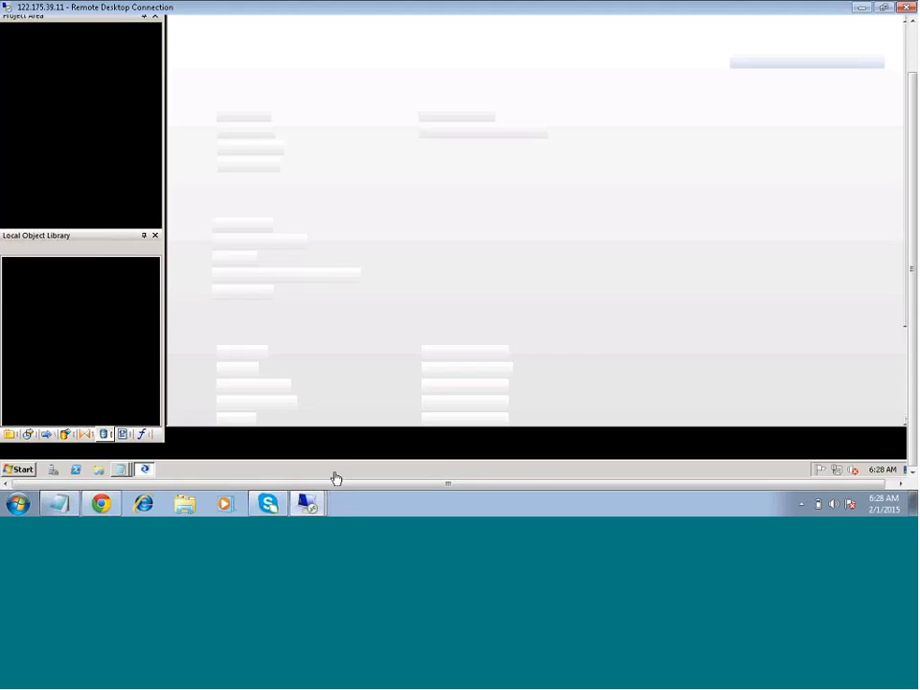
{"action": "mouse_move", "coordinate": [303, 503]}
{"action": "left_click", "coordinate": [311, 472]}
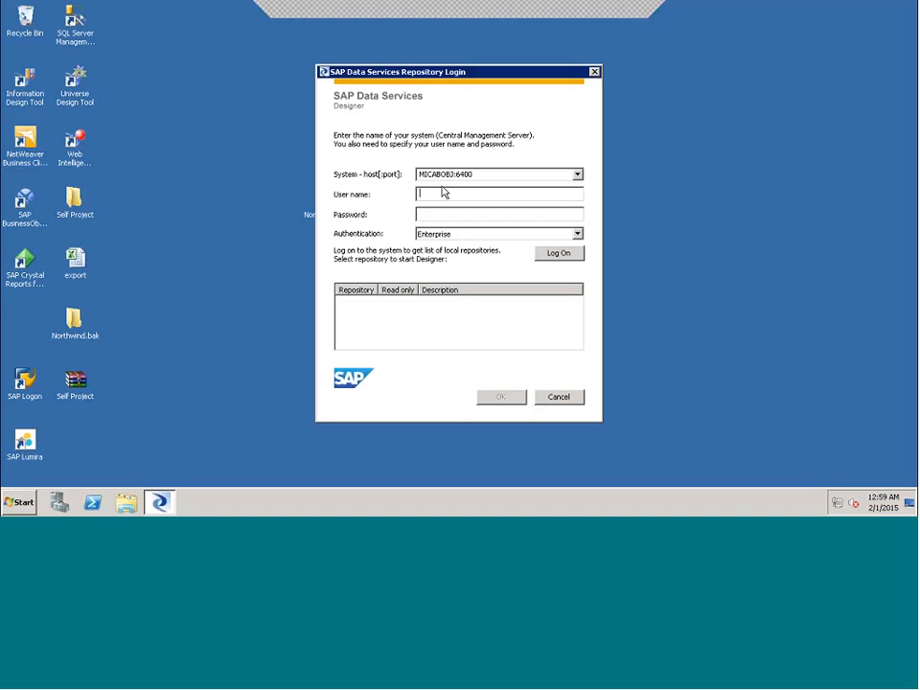
- Log on to the MICABOBJ:6400 system as BODSUSER001, entering the account password
{"action": "type", "text": "BODSUSER001"}
{"action": "key", "text": "Tab"}
{"action": "type", "text": "****"}
{"action": "key", "text": "BackSpace"}
{"action": "key", "text": "BackSpace"}
{"action": "key", "text": "BackSpace"}
{"action": "key", "text": "BackSpace"}
{"action": "type", "text": "********"}
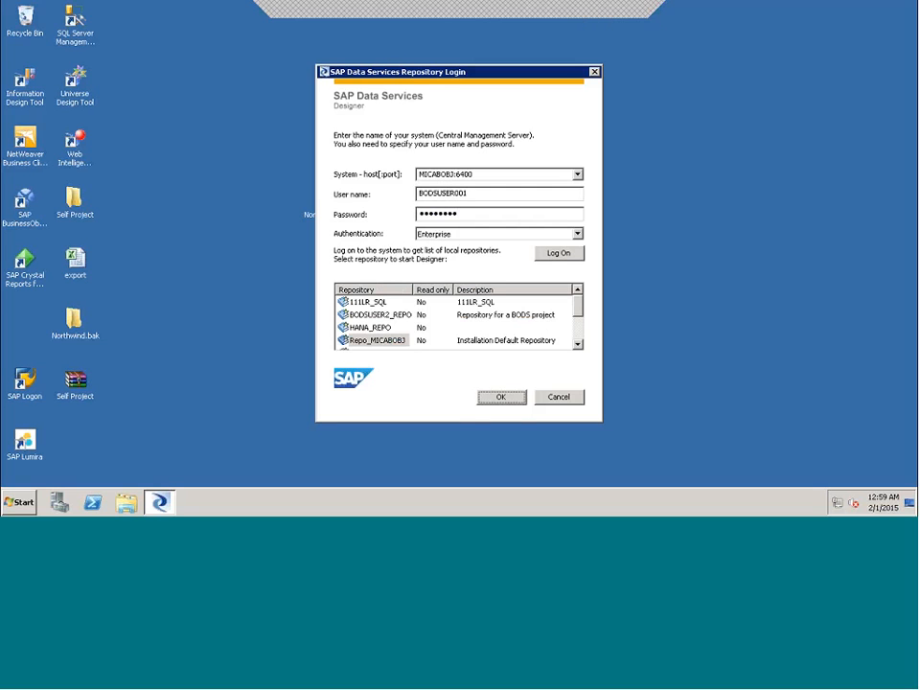
- Select the Repo_MICABOBJ repository and start Designer with it
{"action": "left_click", "coordinate": [381, 340]}
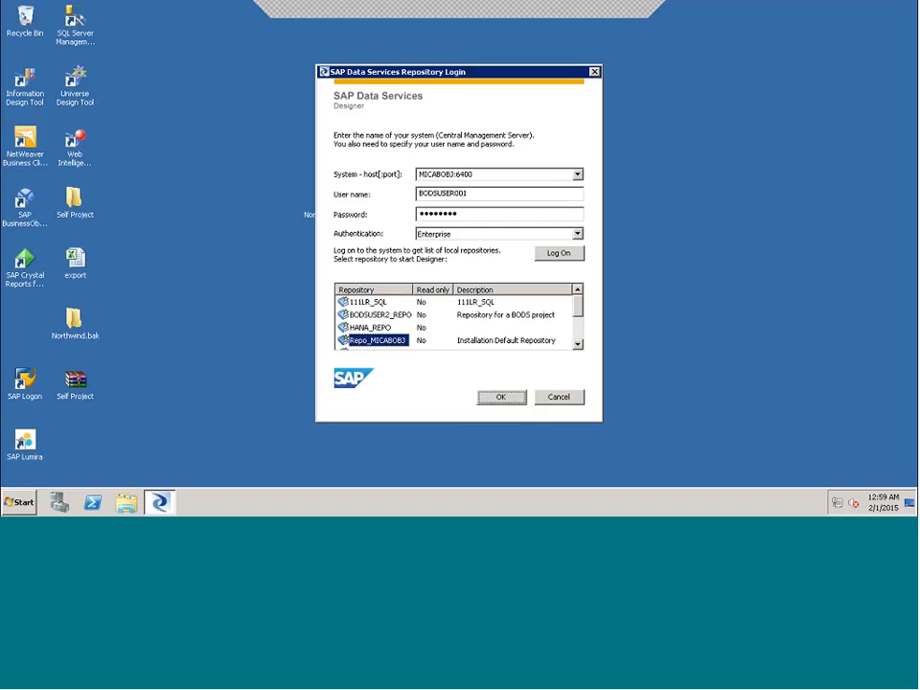
{"action": "left_click", "coordinate": [506, 397]}
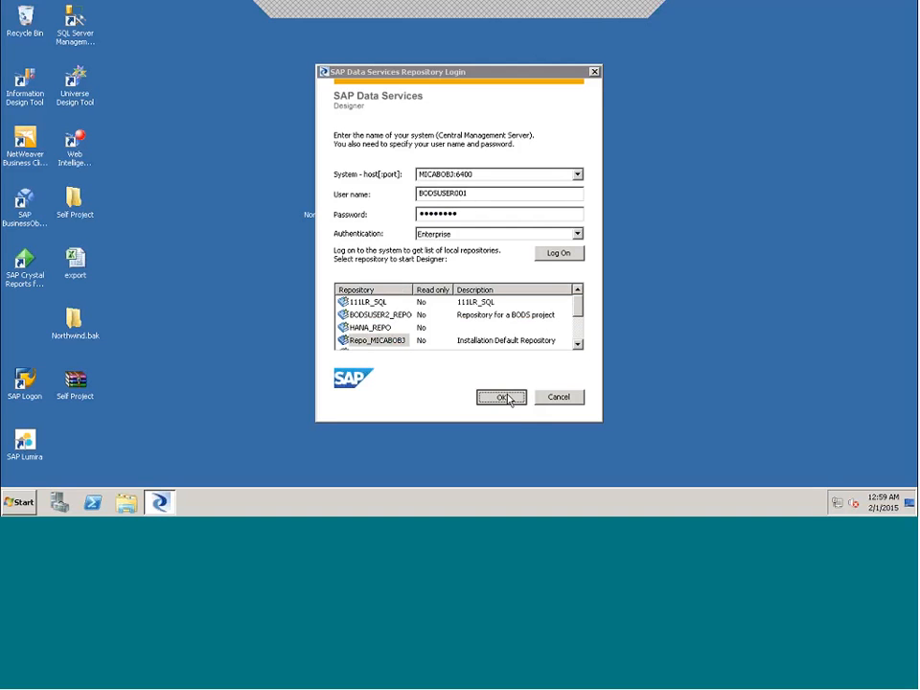
{"action": "left_click", "coordinate": [409, 313]}
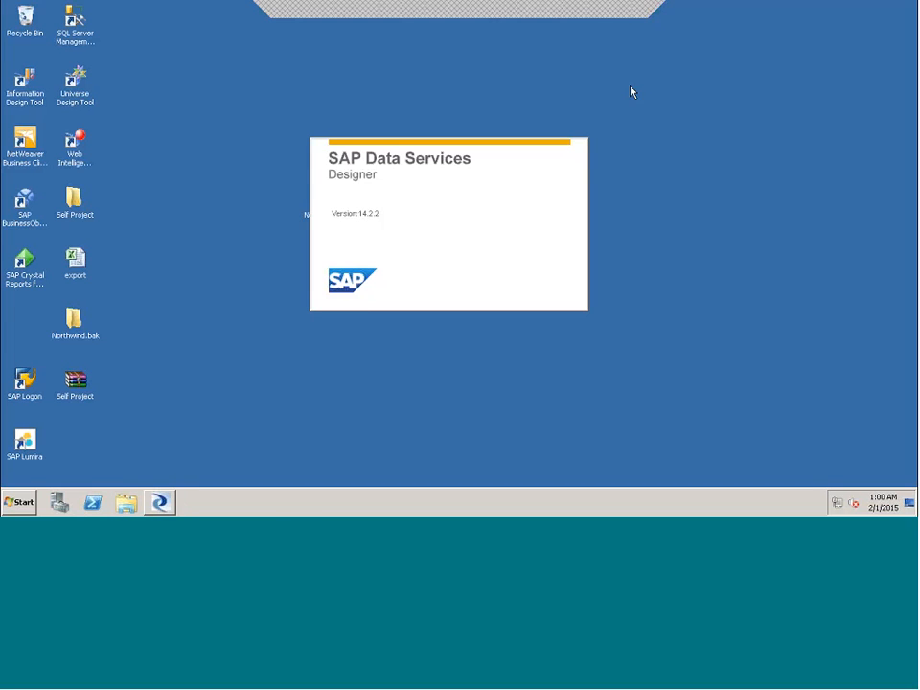
{"action": "left_click", "coordinate": [589, 17]}
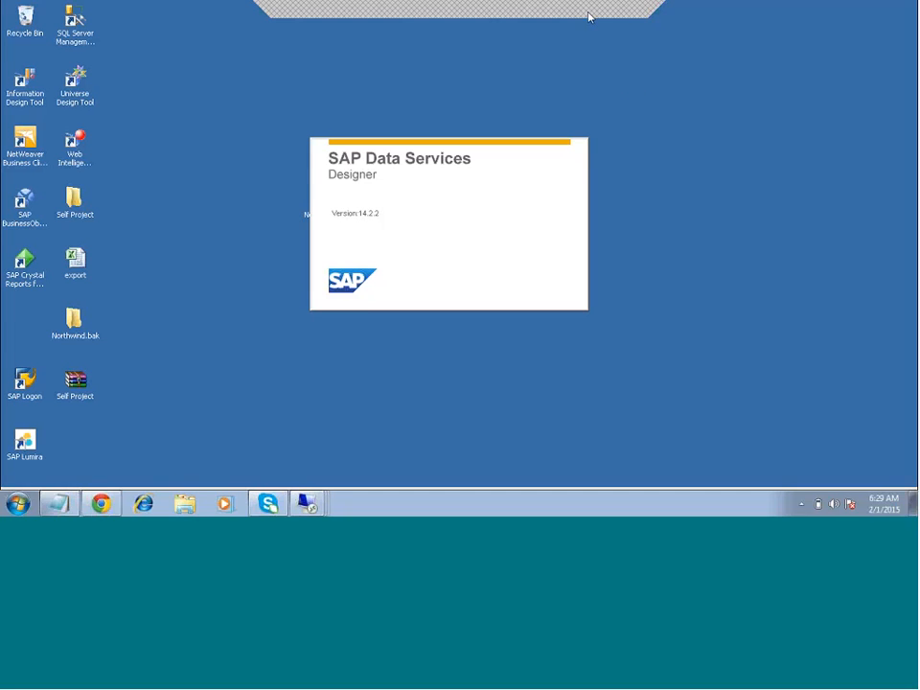
{"action": "left_click", "coordinate": [637, 104]}
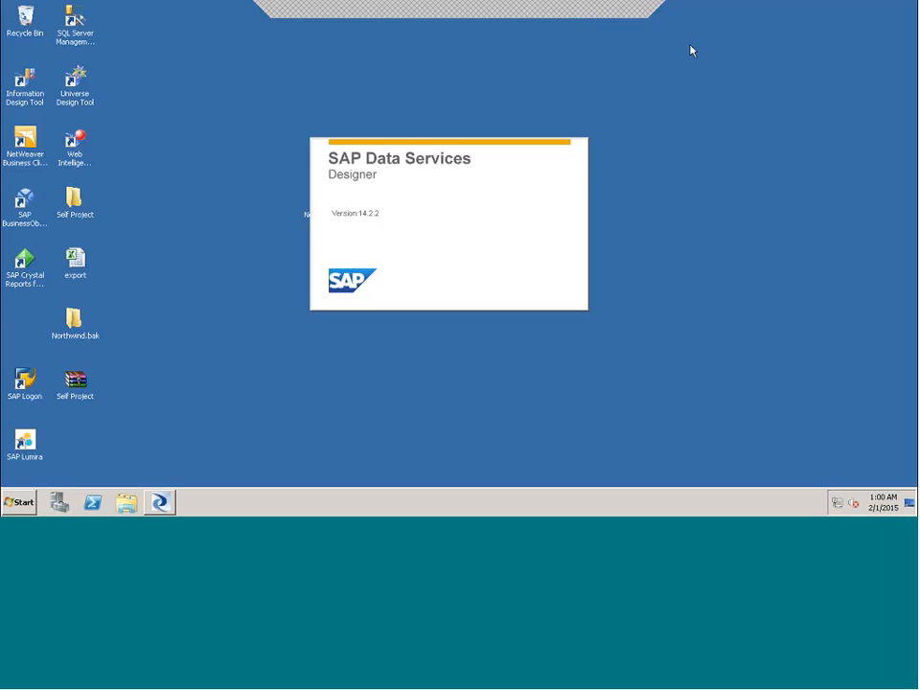
- Switch to the BODS_ZARANTECH notes in Notepad and add "Extractors---load the data into Target(SQL Server)" below the ODP API lines
{"action": "left_click", "coordinate": [602, 11]}
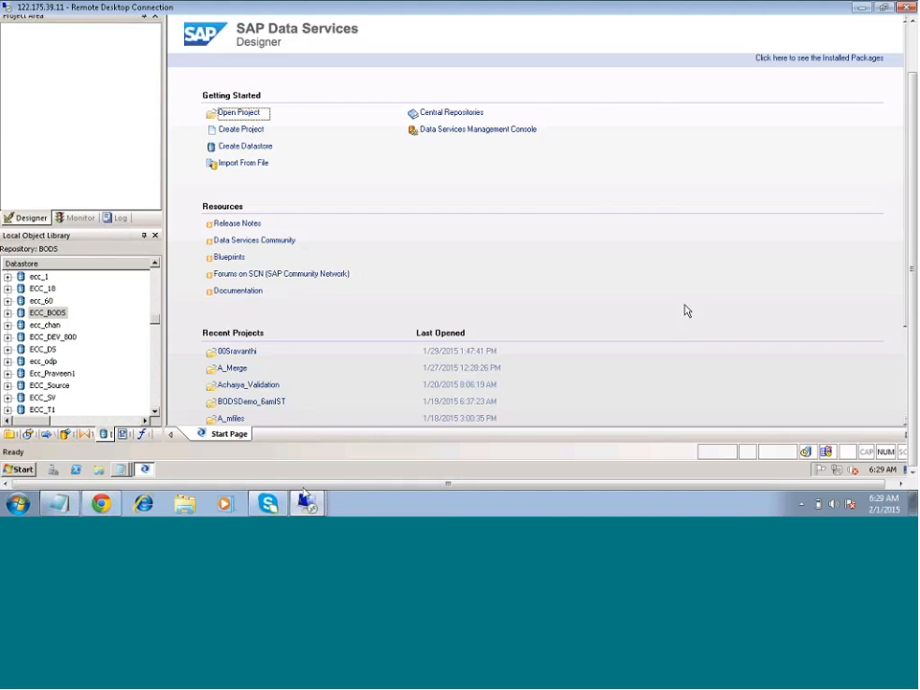
{"action": "left_click", "coordinate": [59, 503]}
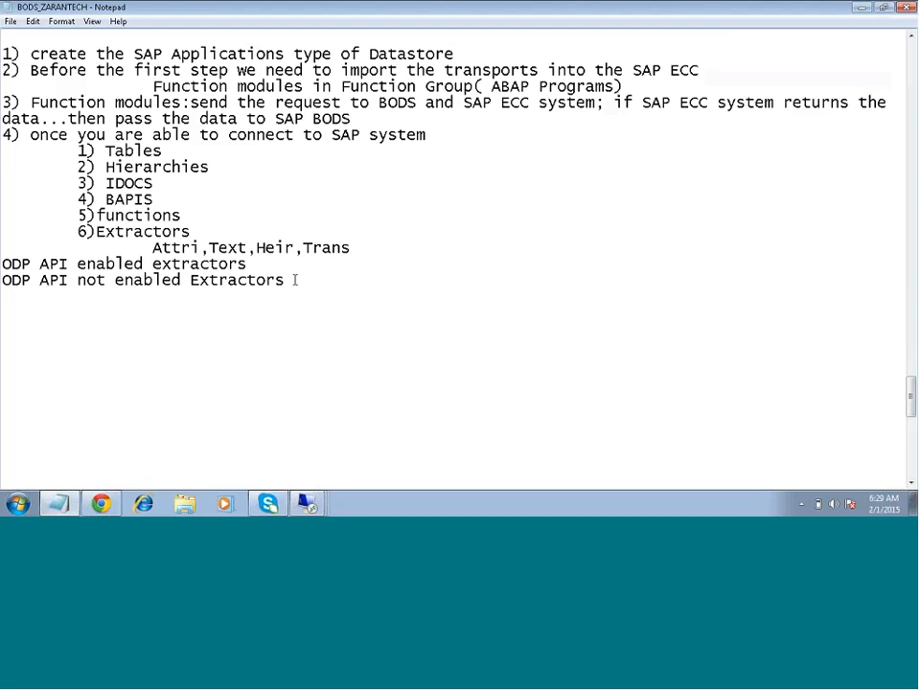
{"action": "left_click", "coordinate": [296, 280]}
{"action": "key", "text": "Return"}
{"action": "key", "text": "Return"}
{"action": "key", "text": "Return"}
{"action": "type", "text": "Extrac"}
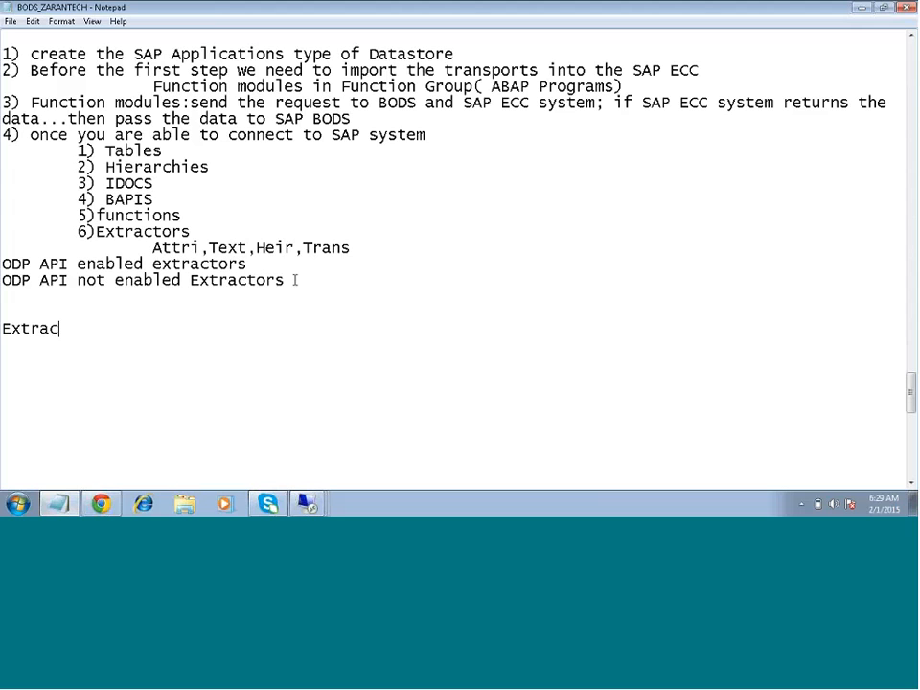
{"action": "type", "text": "to"}
{"action": "key", "text": "BackSpace"}
{"action": "type", "text": "ors"}
{"action": "type", "text": "---load"}
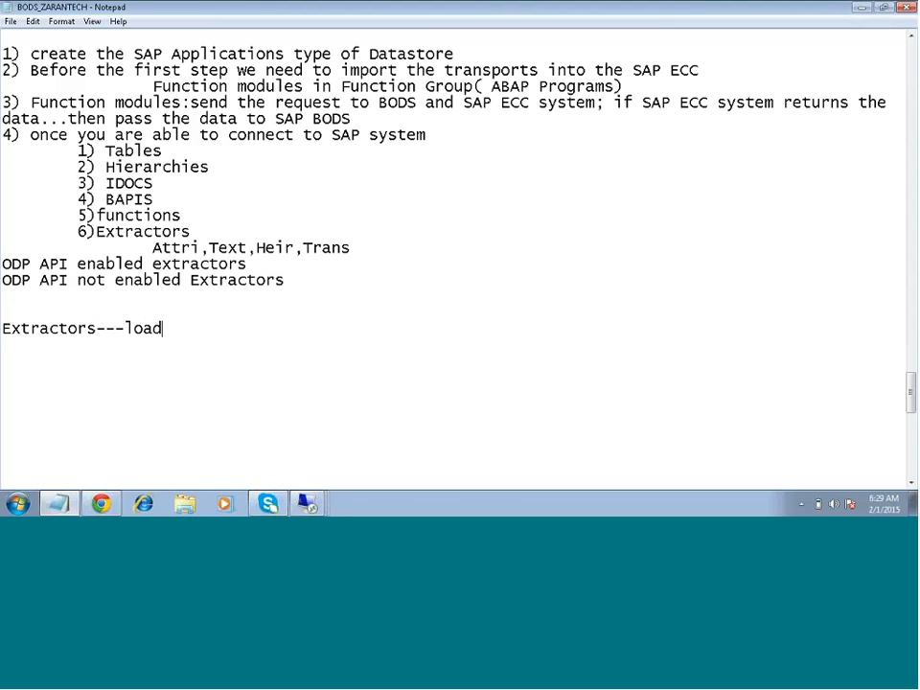
{"action": "type", "text": " the data into Targ"}
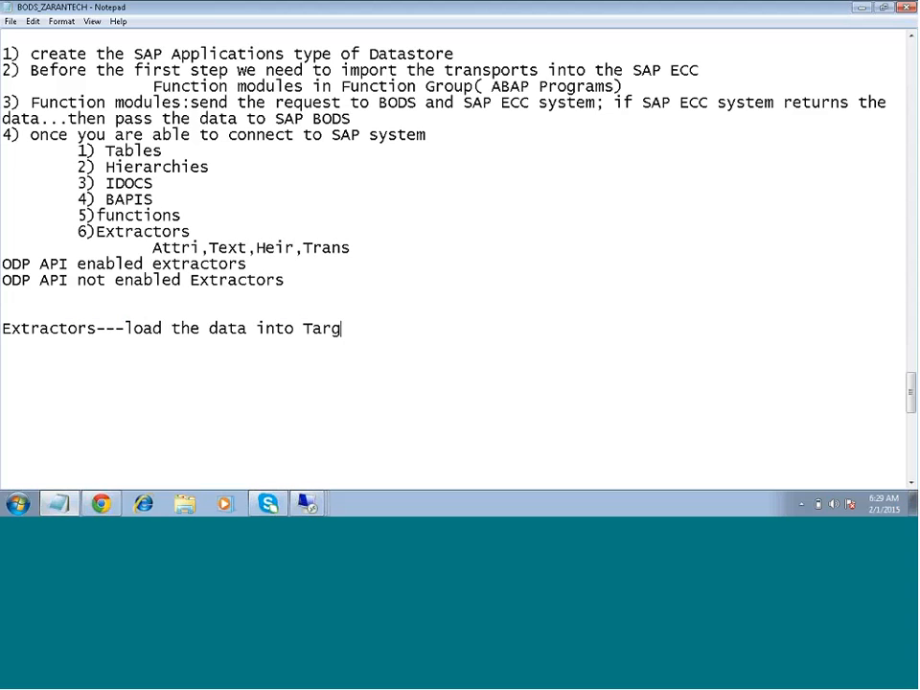
{"action": "type", "text": "et(SQL Server)"}
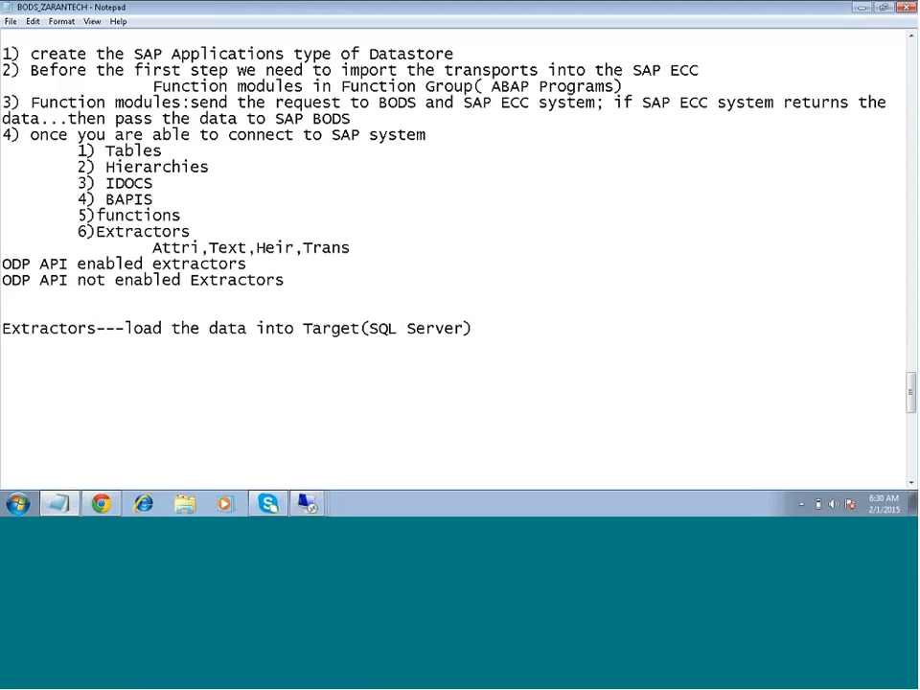
- Add the heading "extraction from SAP BW:" below the extractors line, leaving blank lines before and after it
{"action": "key", "text": "Return"}
{"action": "key", "text": "Return"}
{"action": "key", "text": "Return"}
{"action": "type", "text": "extraction ffo"}
{"action": "key", "text": "BackSpace"}
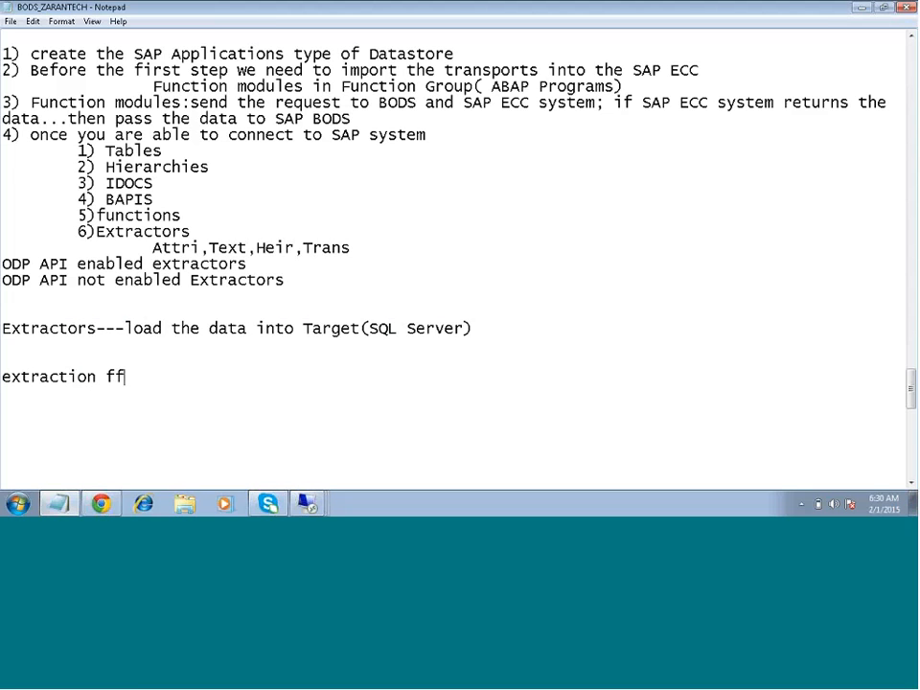
{"action": "key", "text": "BackSpace"}
{"action": "type", "text": "rom B"}
{"action": "key", "text": "BackSpace"}
{"action": "type", "text": "SAP BW"}
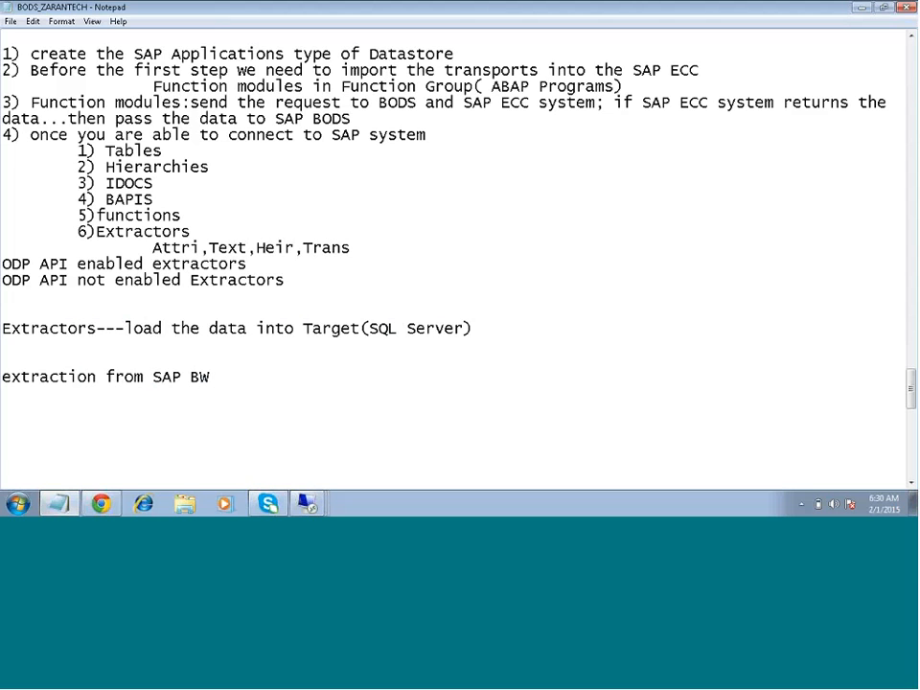
{"action": "type", "text": ":"}
{"action": "key", "text": "Return"}
{"action": "key", "text": "Return"}
{"action": "key", "text": "Return"}
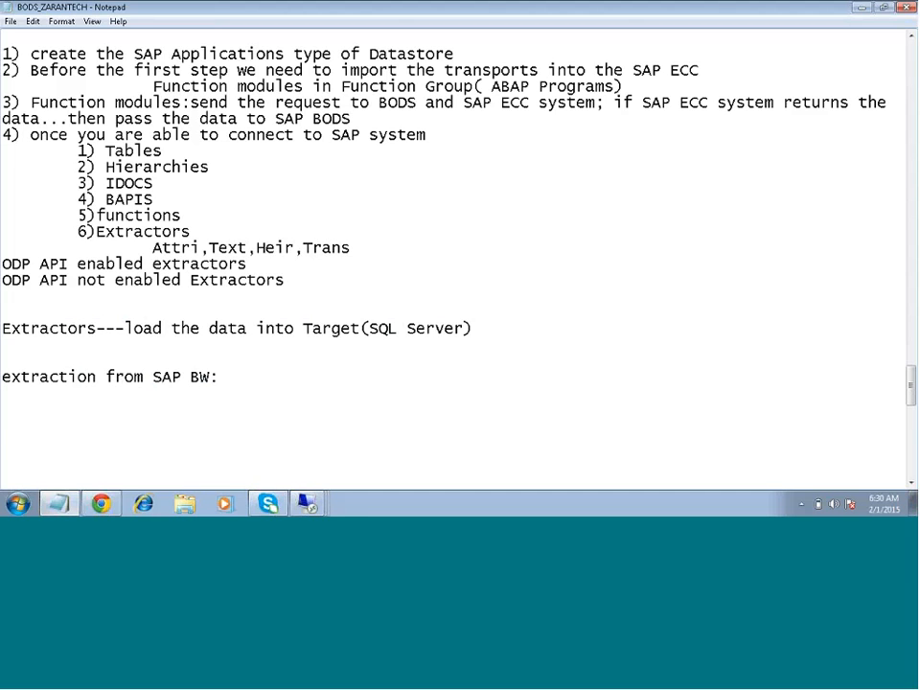
- Switch to the BODS remote session and examine the advanced configuration of the open SAP BW Source datastore down to its shared directory settings
{"action": "left_click", "coordinate": [308, 505]}
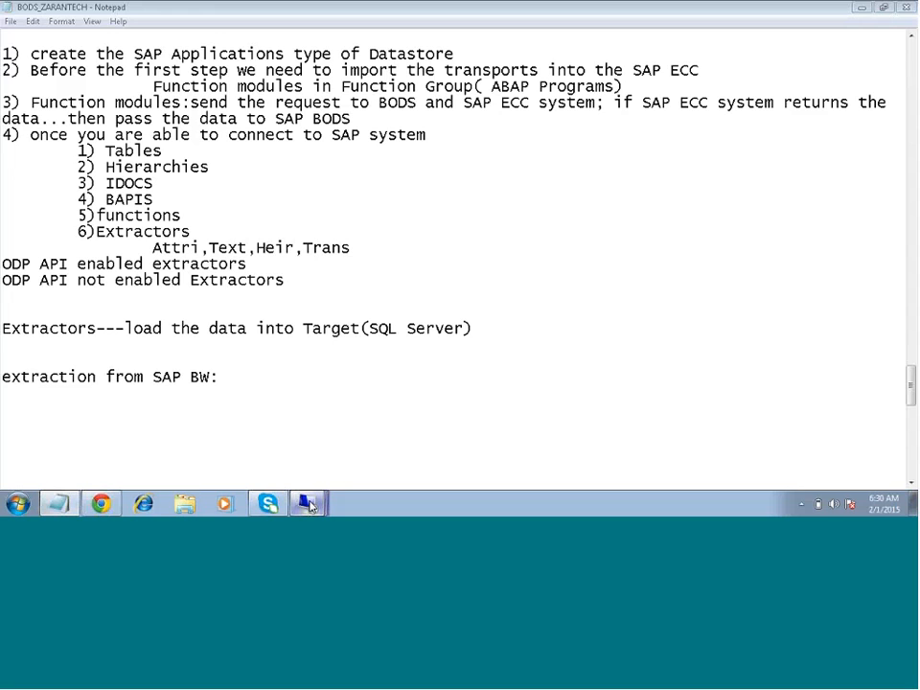
{"action": "left_click", "coordinate": [309, 505]}
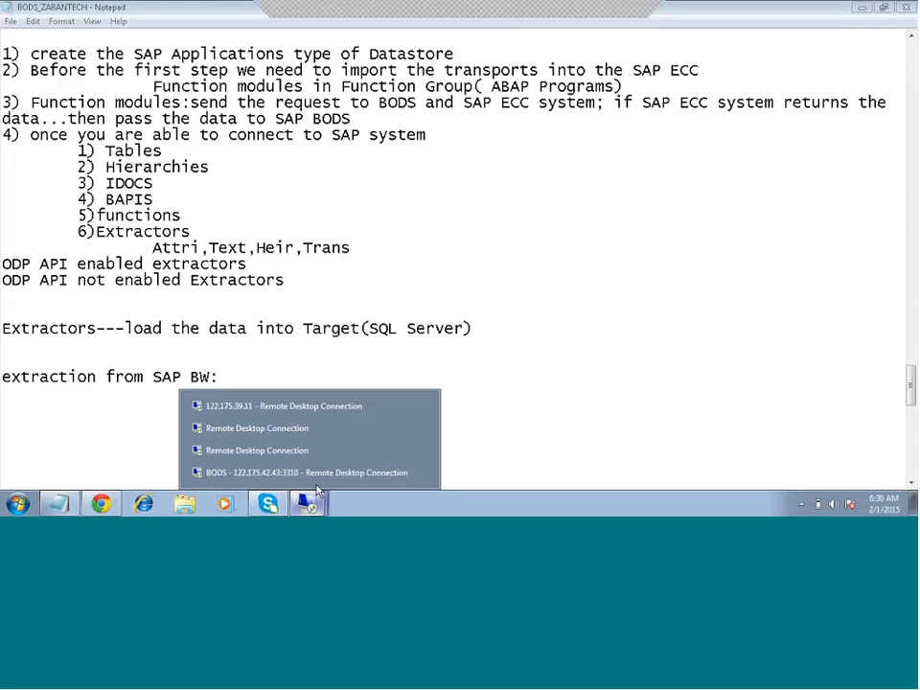
{"action": "left_click", "coordinate": [317, 473]}
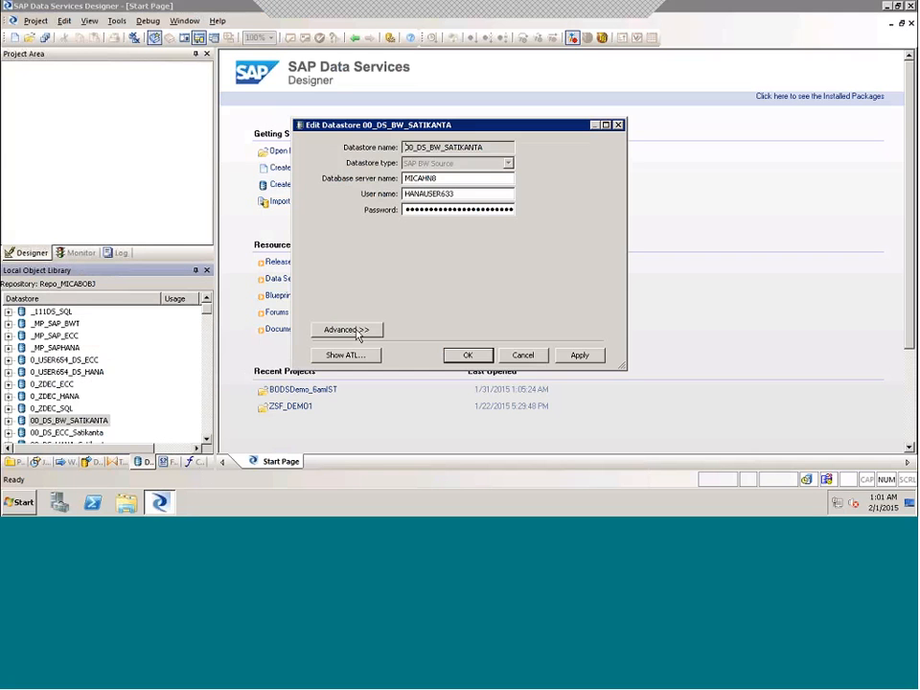
{"action": "left_click", "coordinate": [334, 329]}
{"action": "left_click", "coordinate": [598, 397]}
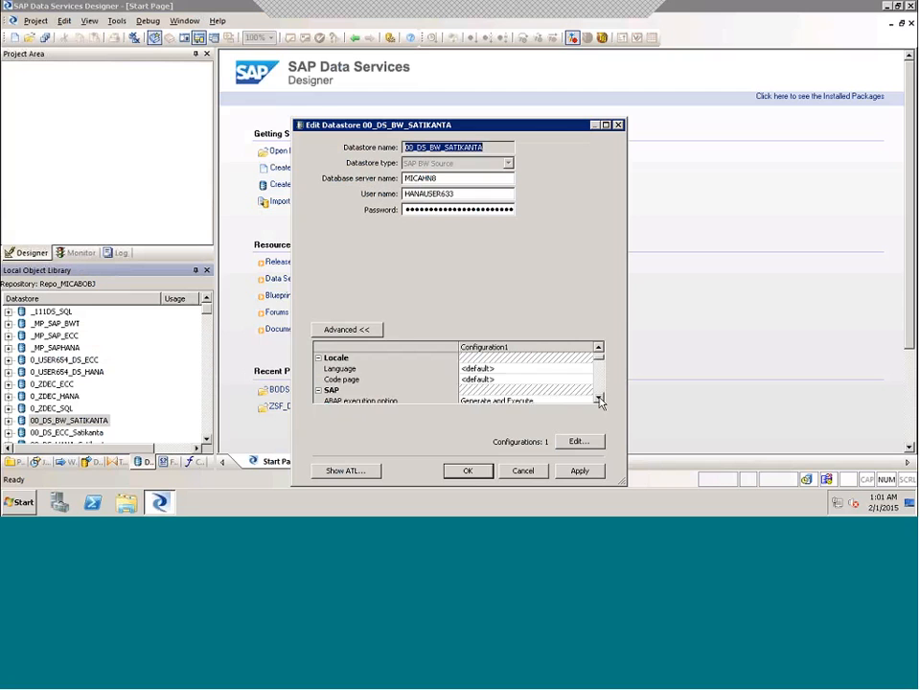
{"action": "left_click", "coordinate": [598, 398]}
{"action": "left_click", "coordinate": [598, 398]}
{"action": "left_click", "coordinate": [598, 398]}
{"action": "left_click", "coordinate": [598, 398]}
{"action": "left_click", "coordinate": [598, 398]}
{"action": "left_click", "coordinate": [598, 397]}
{"action": "left_click", "coordinate": [598, 397]}
{"action": "left_click", "coordinate": [598, 397]}
{"action": "left_click", "coordinate": [598, 397]}
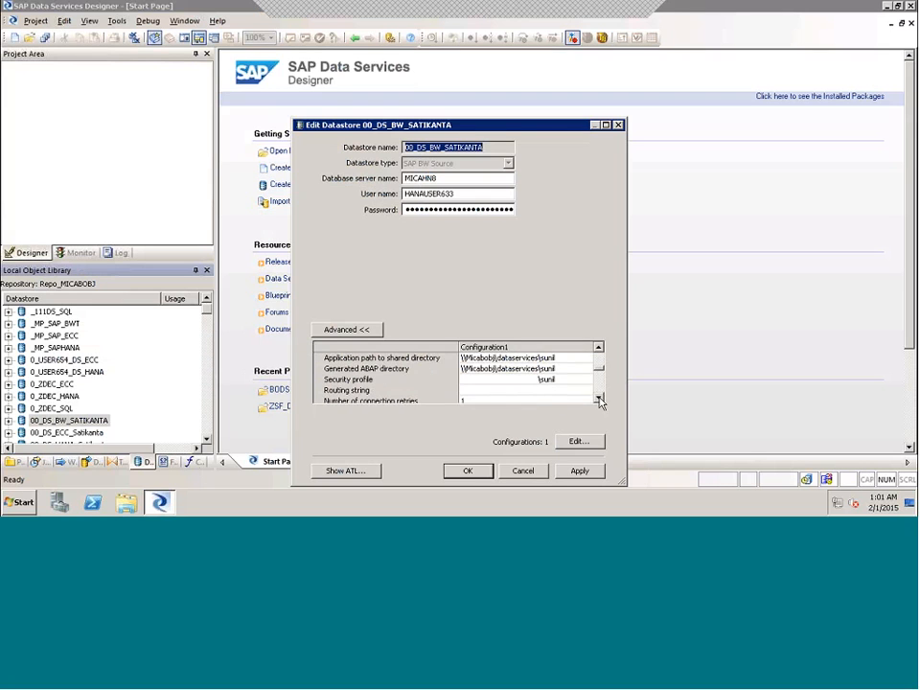
{"action": "left_click", "coordinate": [467, 471]}
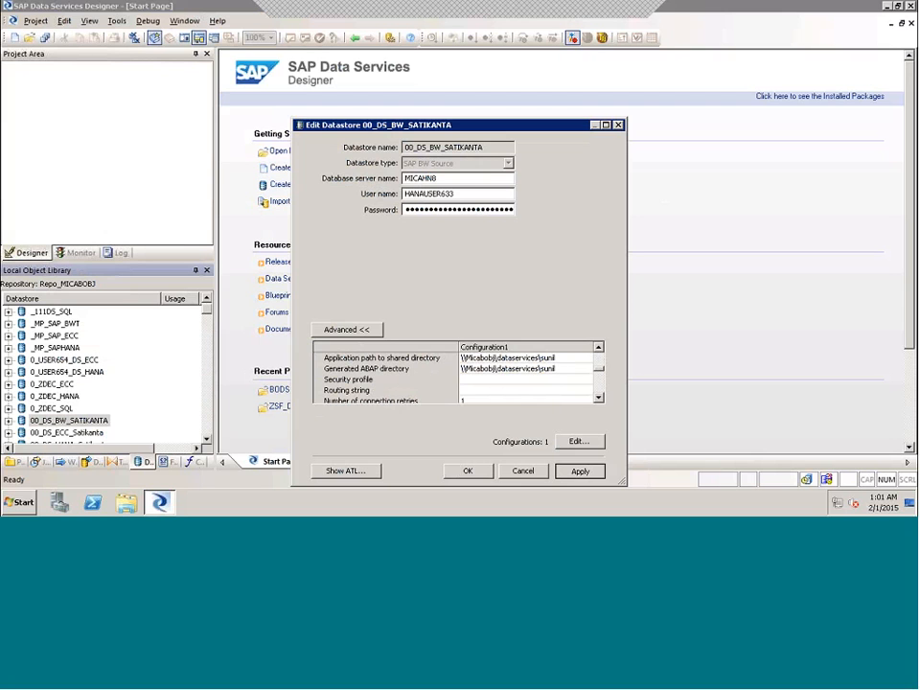
- Return to the Notepad notes and add "1) SAP BODS Transports needs to be deployed on to SAP BW" under the SAP BW extraction heading
{"action": "left_click", "coordinate": [608, 10]}
{"action": "left_click", "coordinate": [250, 373]}
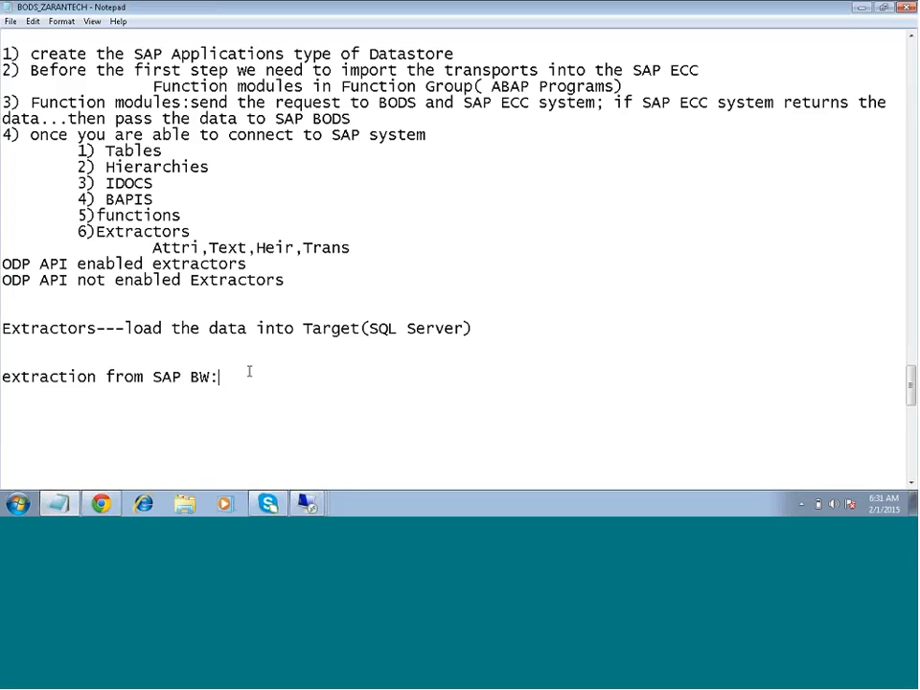
{"action": "key", "text": "Return"}
{"action": "key", "text": "Return"}
{"action": "type", "text": "1)"}
{"action": "type", "text": "SAP BODS "}
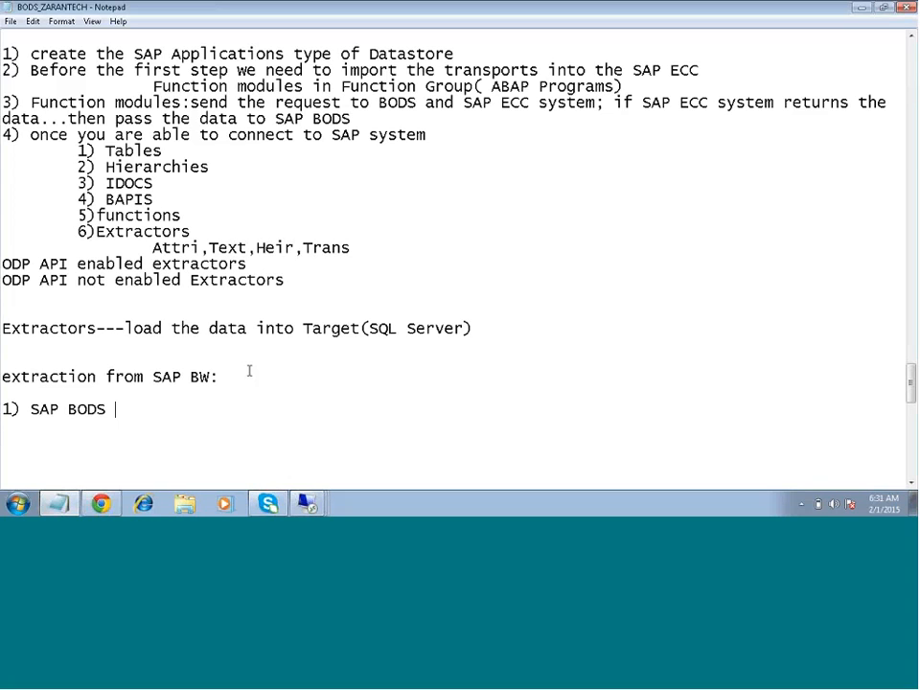
{"action": "type", "text": "Transpf"}
{"action": "key", "text": "BackSpace"}
{"action": "type", "text": "orts needs to be"}
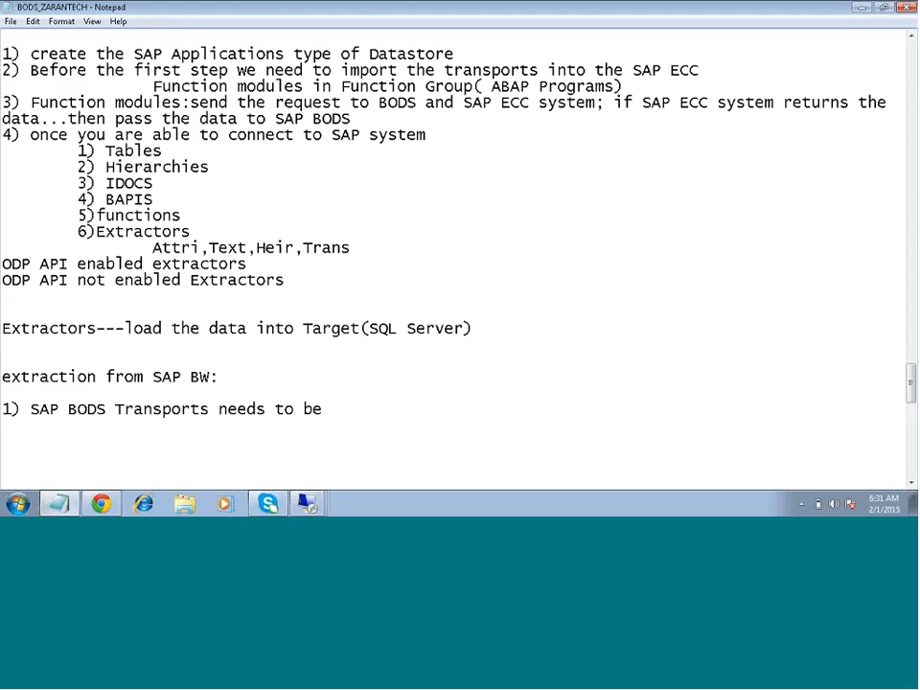
{"action": "type", "text": " deployed i"}
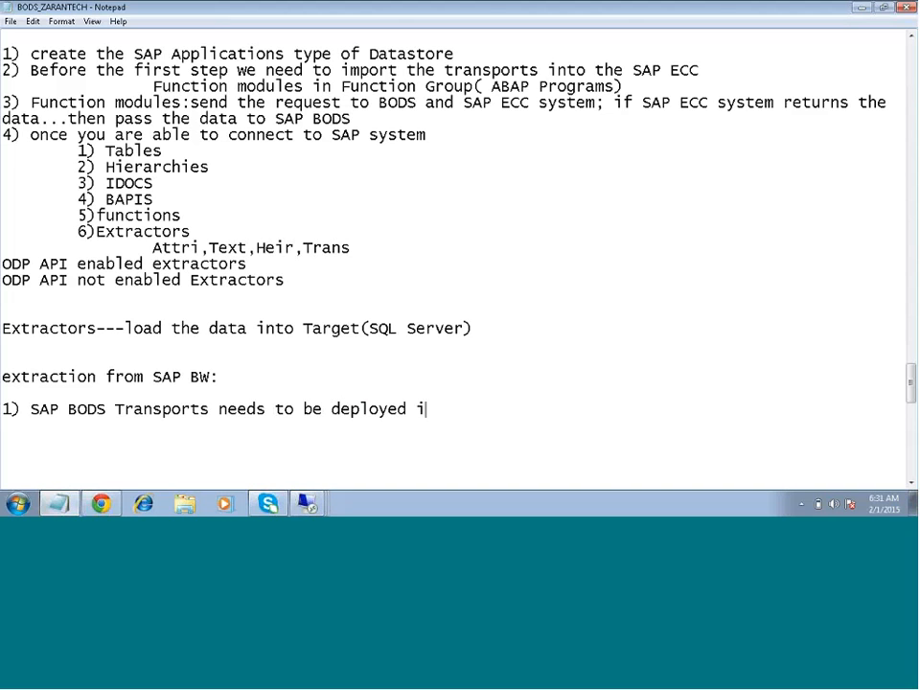
{"action": "key", "text": "BackSpace"}
{"action": "type", "text": "on o"}
{"action": "key", "text": "BackSpace"}
{"action": "type", "text": "to SAP BW"}
{"action": "key", "text": "Return"}
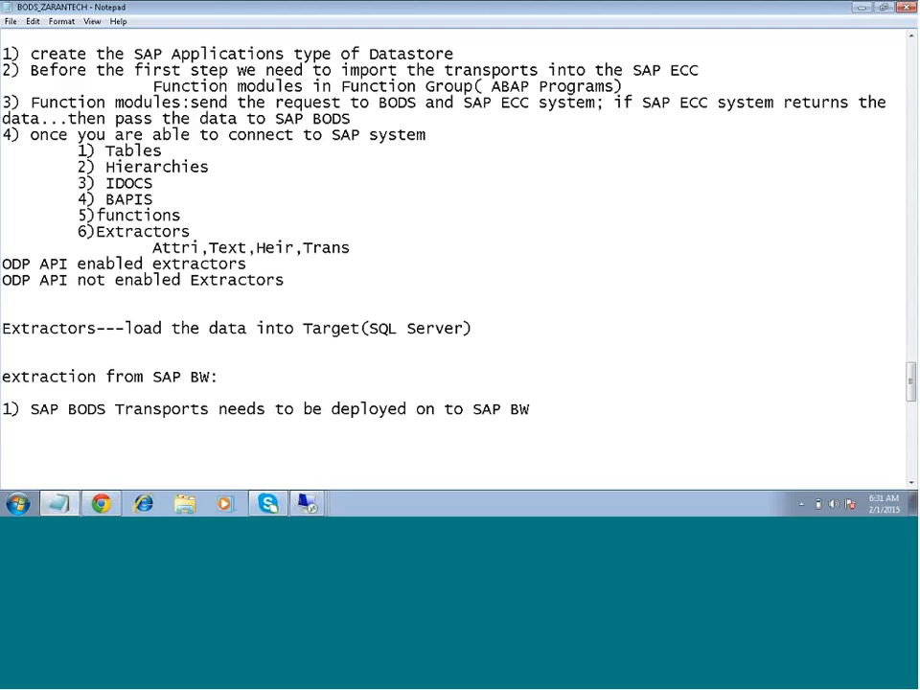
- Add the second point "2) with above step all the function modules will gets loaded into Source" on its own line
{"action": "type", "text": "2) with above ste"}
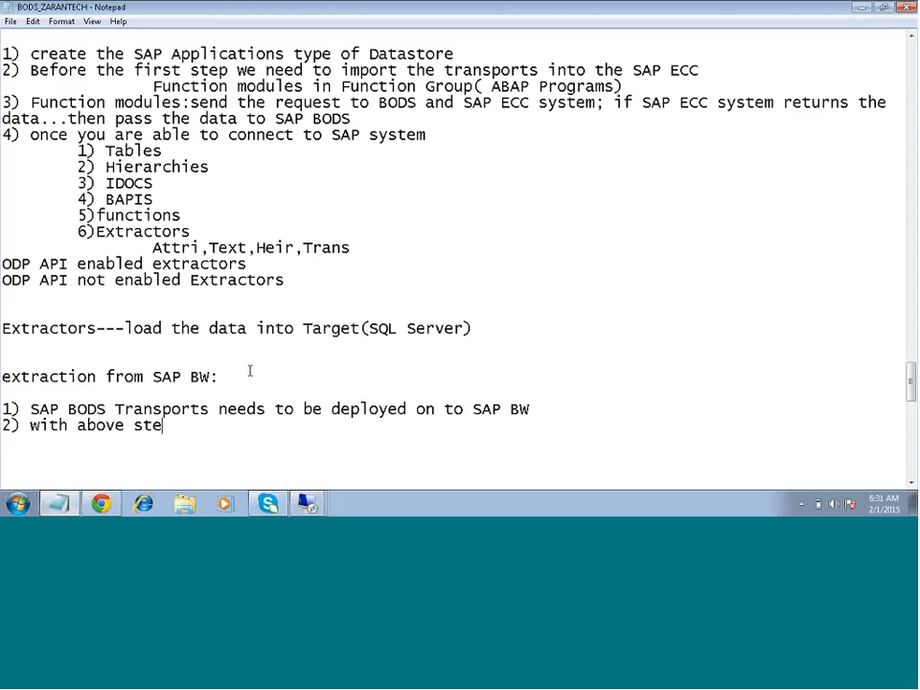
{"action": "type", "text": "p all the"}
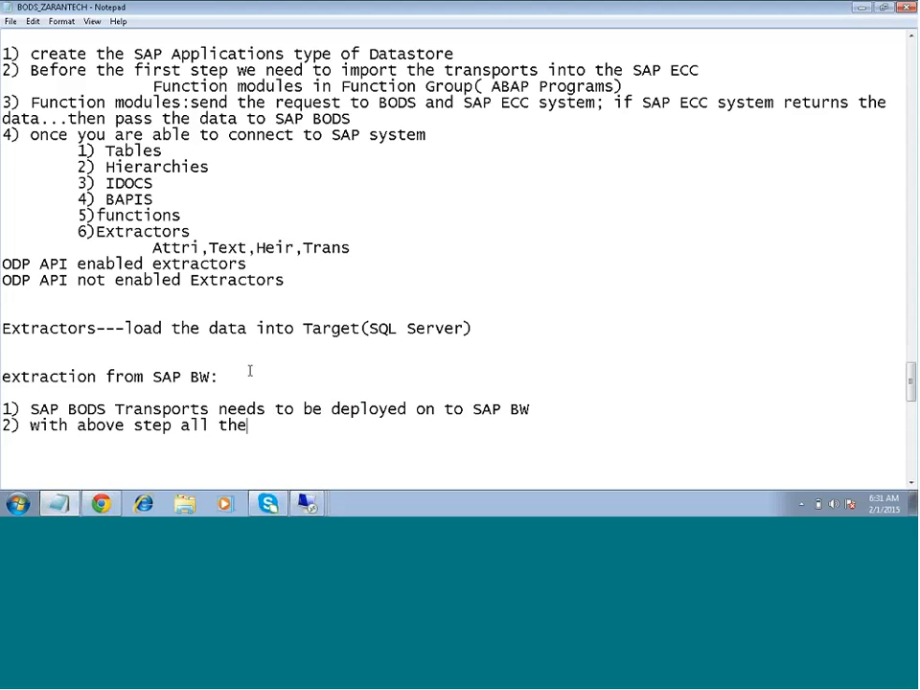
{"action": "type", "text": " function "}
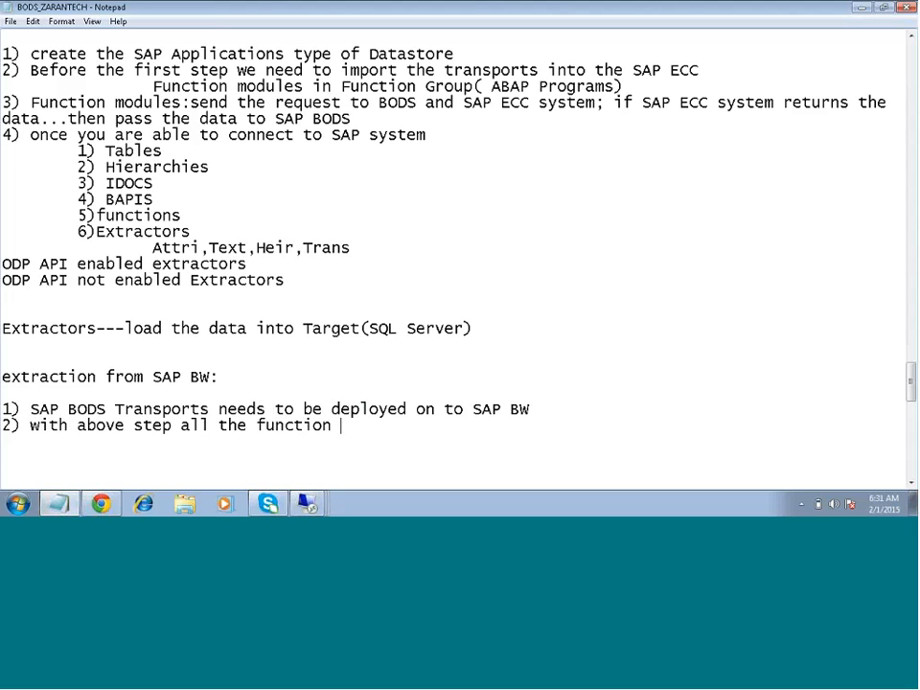
{"action": "type", "text": "modules wi"}
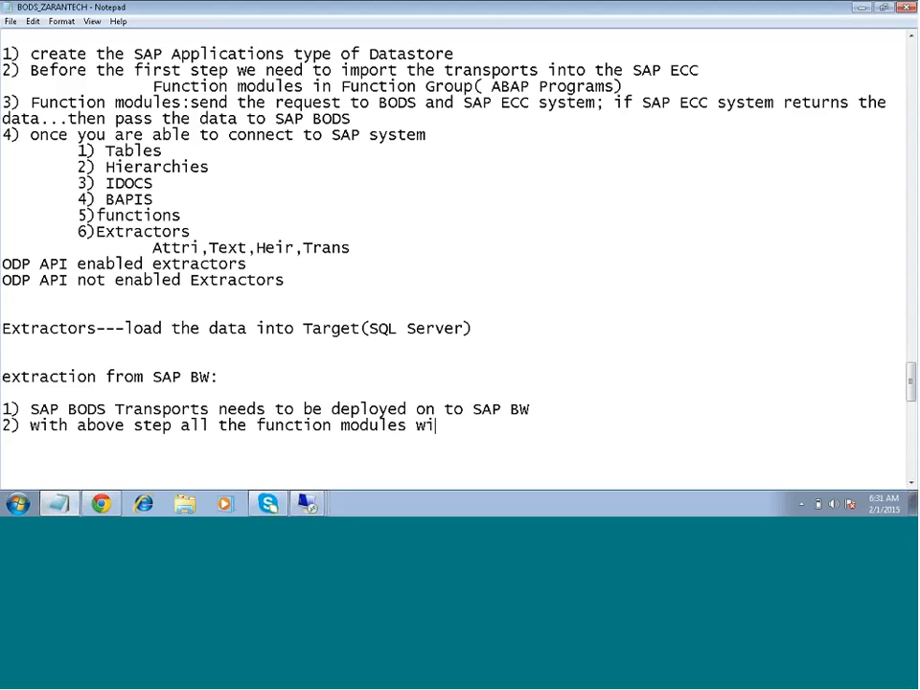
{"action": "type", "text": "ll gets load"}
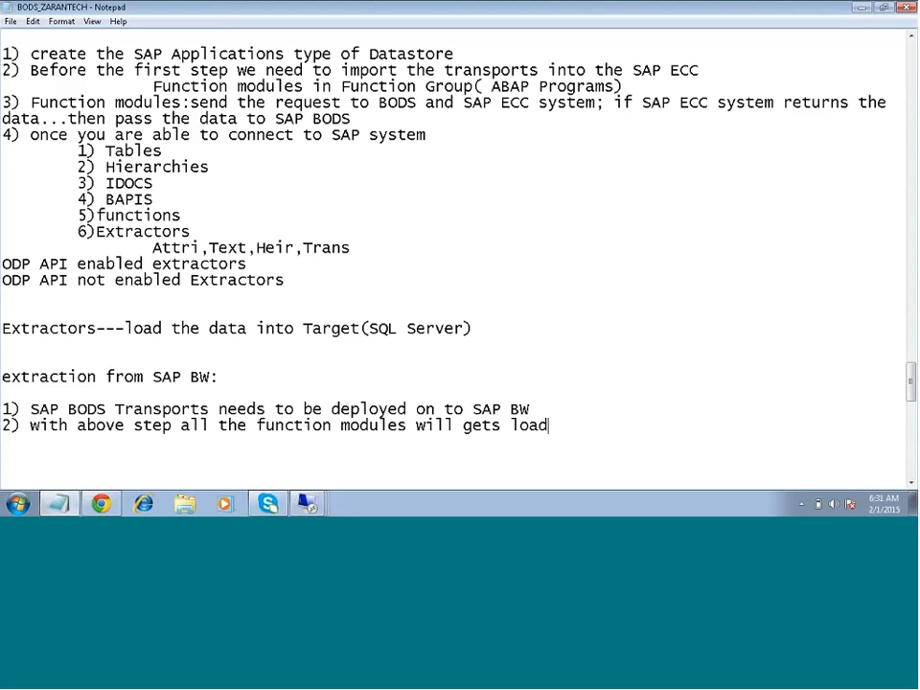
{"action": "type", "text": "ed into Source"}
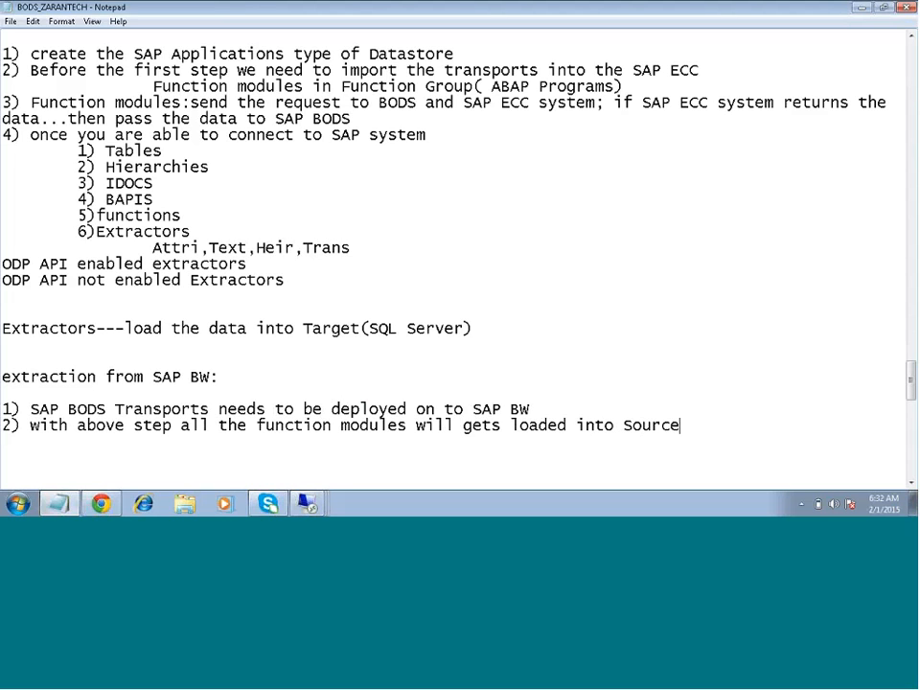
{"action": "key", "text": "Return"}
- Add the third point "3) Objects we have an access:" below the function modules line
{"action": "type", "text": "3) Open Hib"}
{"action": "key", "text": "BackSpace"}
{"action": "key", "text": "BackSpace"}
{"action": "key", "text": "BackSpace"}
{"action": "key", "text": "BackSpace"}
{"action": "key", "text": "BackSpace"}
{"action": "key", "text": "BackSpace"}
{"action": "key", "text": "BackSpace"}
{"action": "key", "text": "BackSpace"}
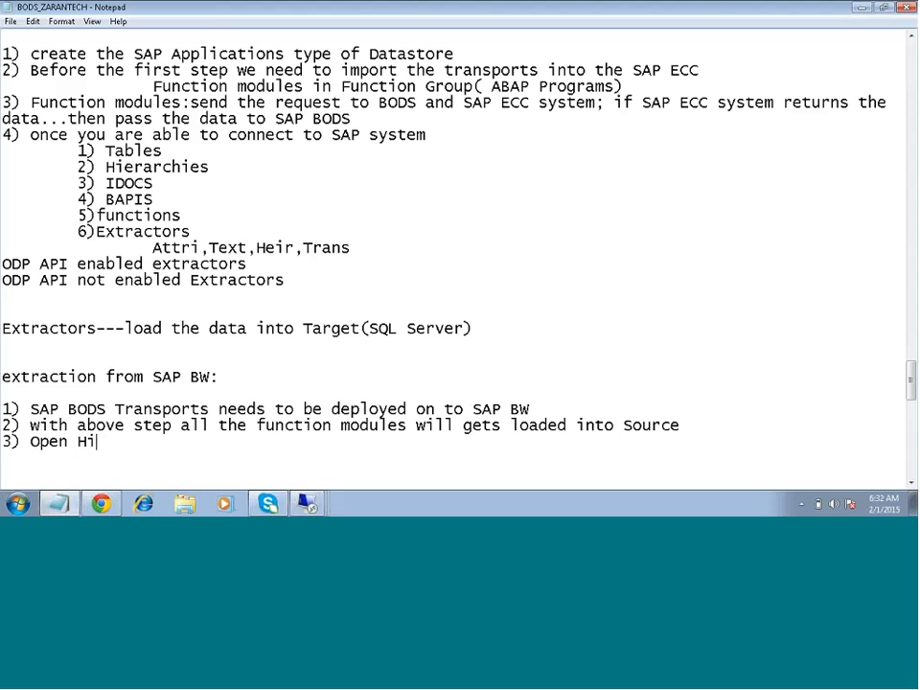
{"action": "key", "text": "BackSpace"}
{"action": "type", "text": "Objects we have an"}
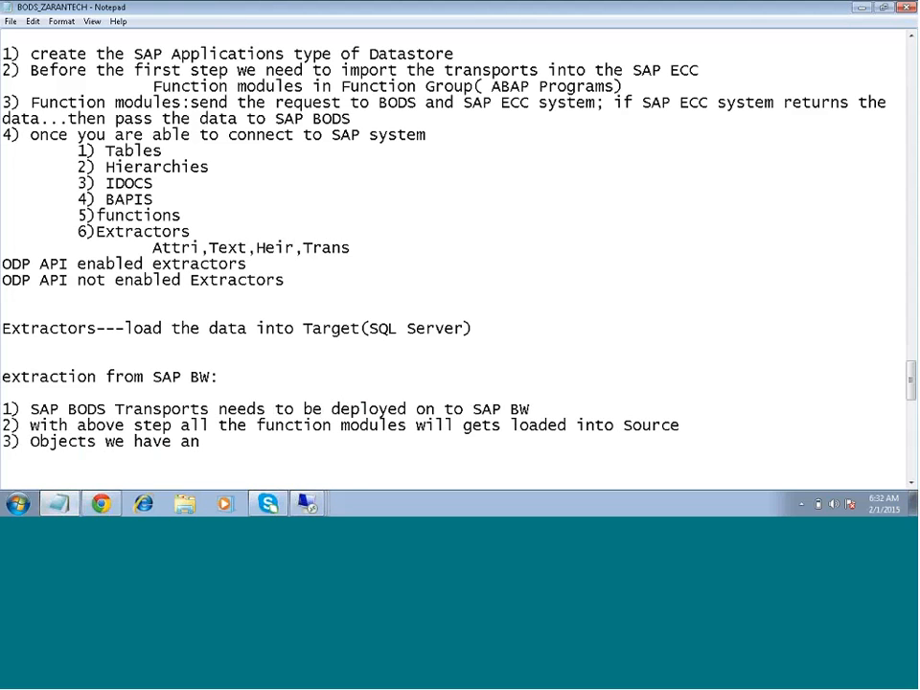
{"action": "type", "text": " access:"}
{"action": "key", "text": "Return"}
- List "OpenHub tables" and "Tables" as indented entries under the third point
{"action": "key", "text": "Tab"}
{"action": "key", "text": "Tab"}
{"action": "type", "text": "Open"}
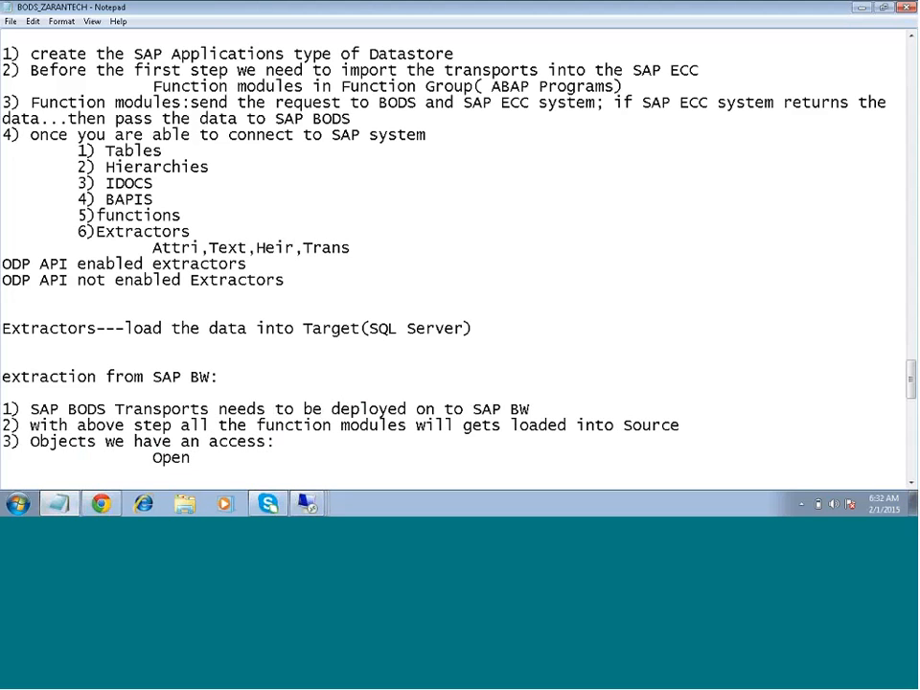
{"action": "type", "text": "Hub tablles"}
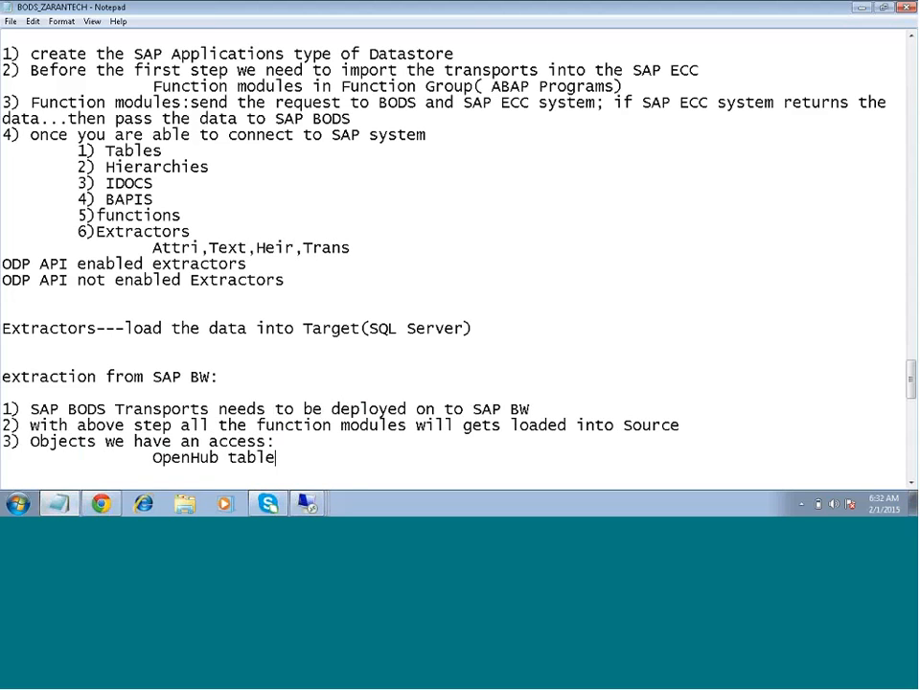
{"action": "key", "text": "Return"}
{"action": "type", "text": "App"}
{"action": "key", "text": "BackSpace"}
{"action": "key", "text": "BackSpace"}
{"action": "key", "text": "BackSpace"}
{"action": "type", "text": "Tables"}
{"action": "key", "text": "Return"}
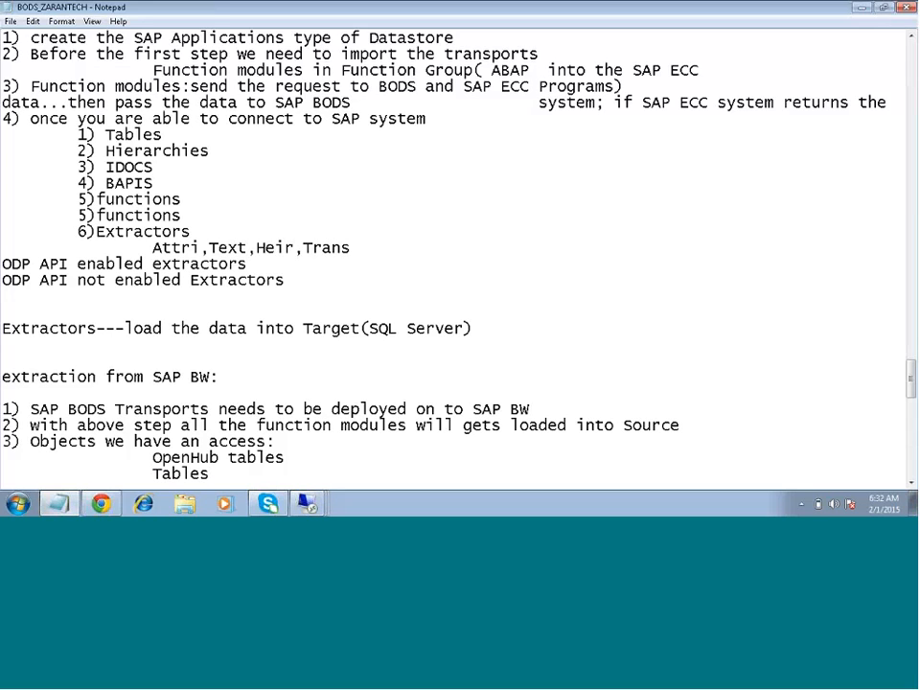
- Continue the indented object list with "IDOCs" and "Functions", leaving an indented blank line after them
{"action": "key", "text": "Tab"}
{"action": "key", "text": "Tab"}
{"action": "type", "text": "IDS"}
{"action": "key", "text": "BackSpace"}
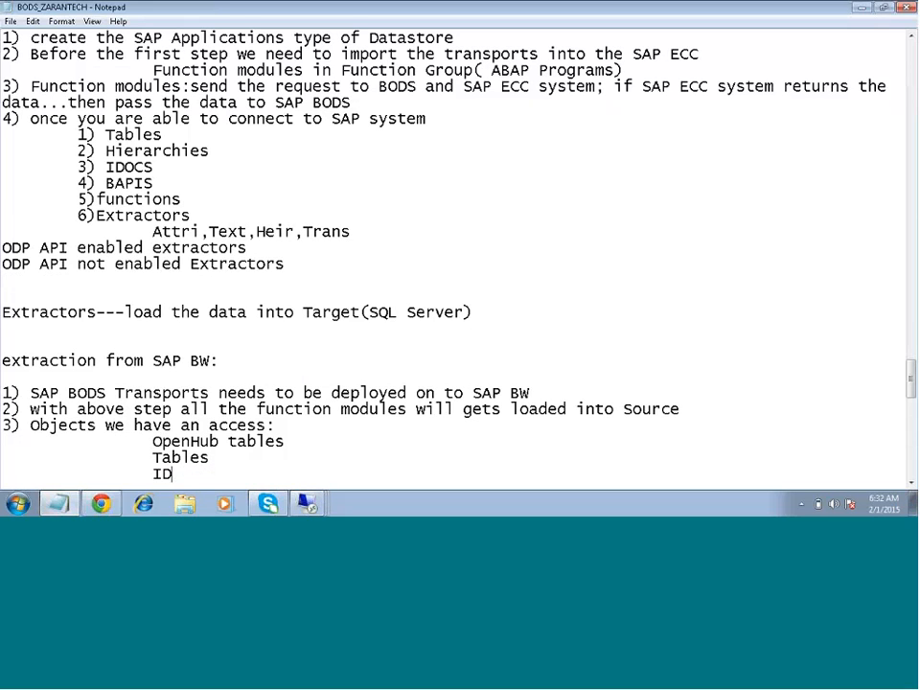
{"action": "type", "text": "PO"}
{"action": "key", "text": "BackSpace"}
{"action": "key", "text": "BackSpace"}
{"action": "type", "text": "OCs"}
{"action": "key", "text": "Return"}
{"action": "key", "text": "Tab"}
{"action": "key", "text": "Tab"}
{"action": "type", "text": "F"}
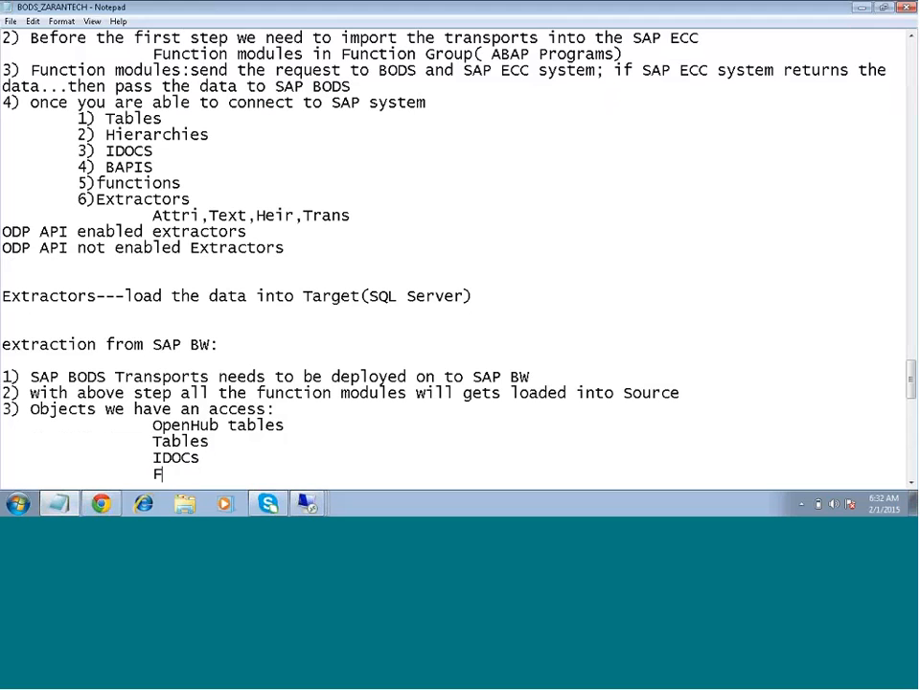
{"action": "type", "text": "unctions"}
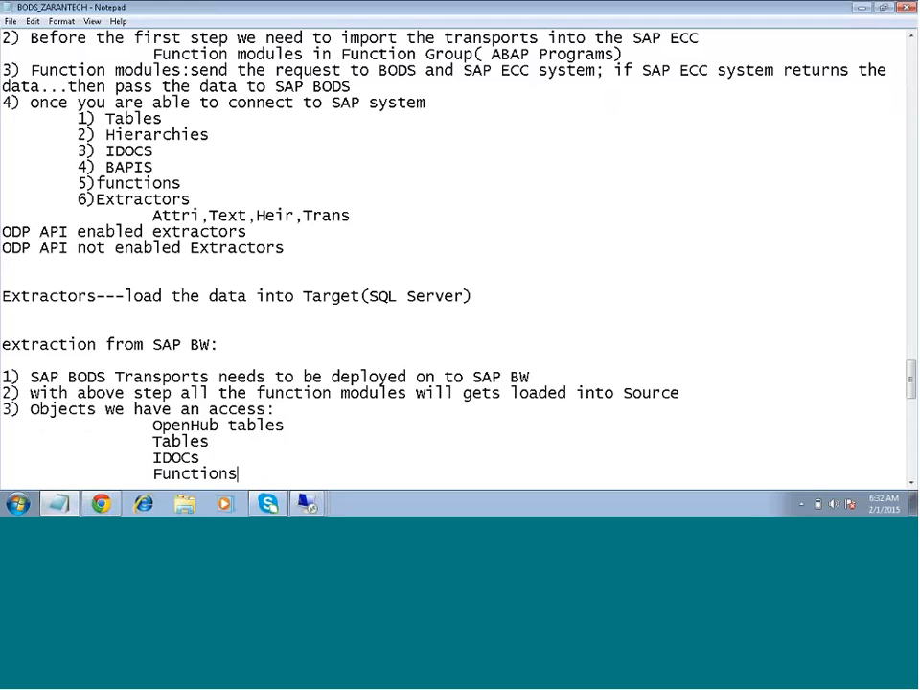
{"action": "key", "text": "Return"}
{"action": "key", "text": "Tab"}
{"action": "key", "text": "Tab"}
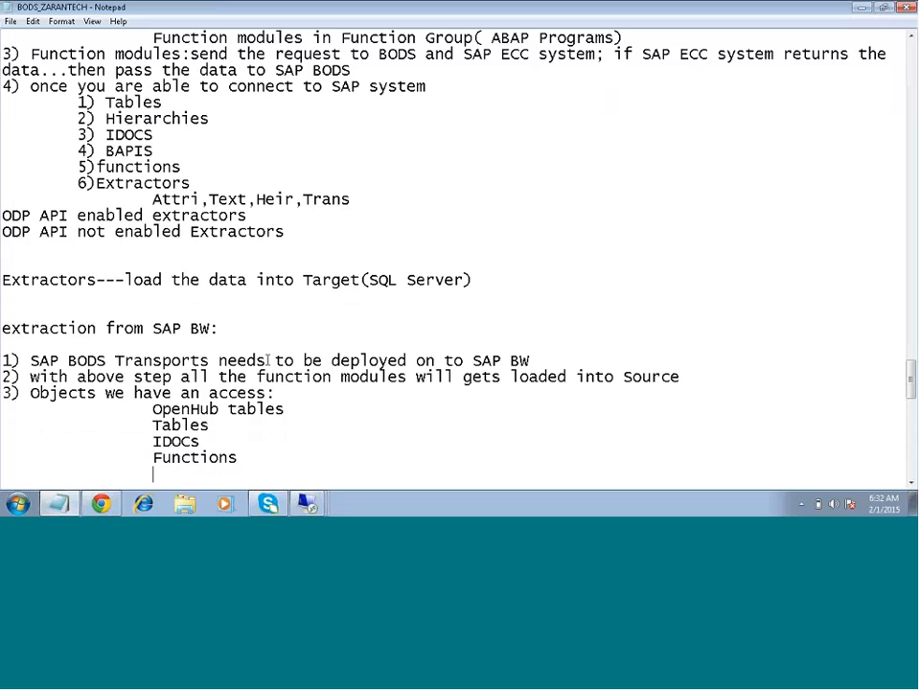
- Switch back to the BODS Designer remote session, dismiss the message and cancel editing the SAP BW Source datastore
{"action": "mouse_move", "coordinate": [323, 504]}
{"action": "left_click", "coordinate": [318, 473]}
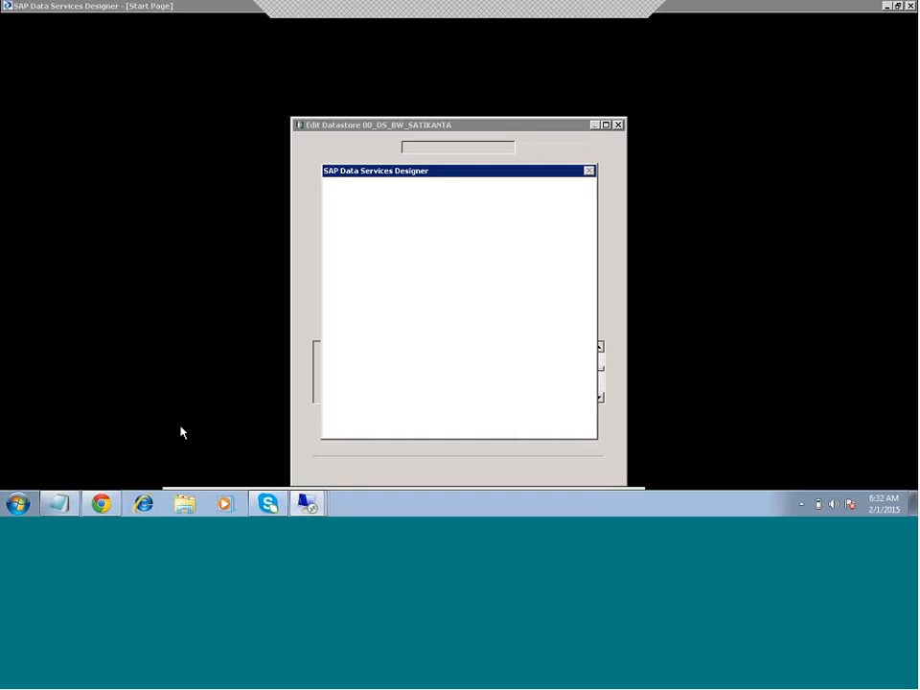
{"action": "left_click", "coordinate": [574, 423]}
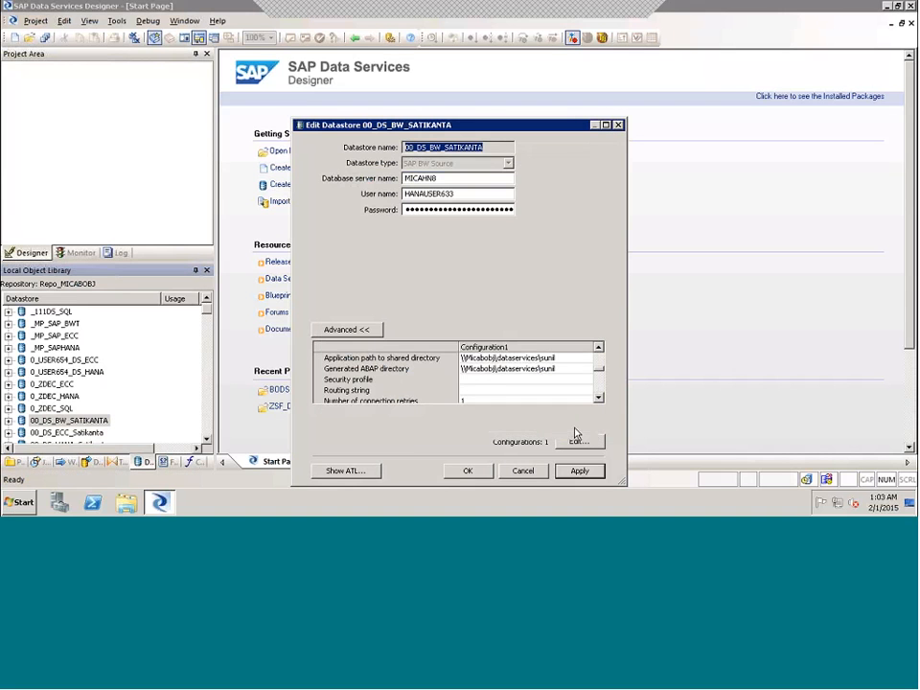
{"action": "left_click", "coordinate": [524, 471]}
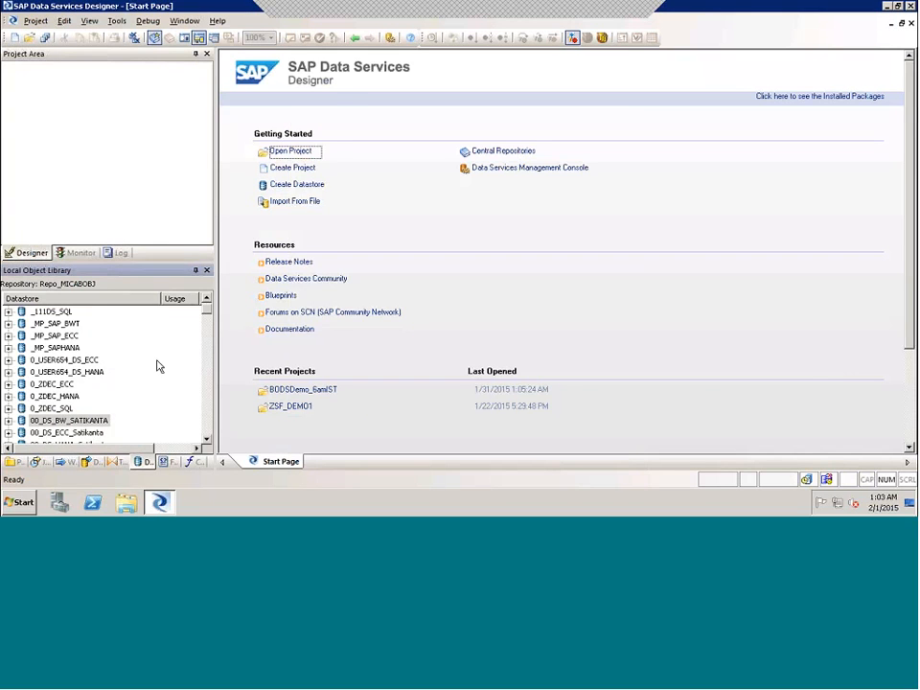
- Begin a new datastore named SAPBW_Conn with the type SAP BW Source, and discard it without entering server details
{"action": "right_click", "coordinate": [163, 313]}
{"action": "left_click", "coordinate": [238, 150]}
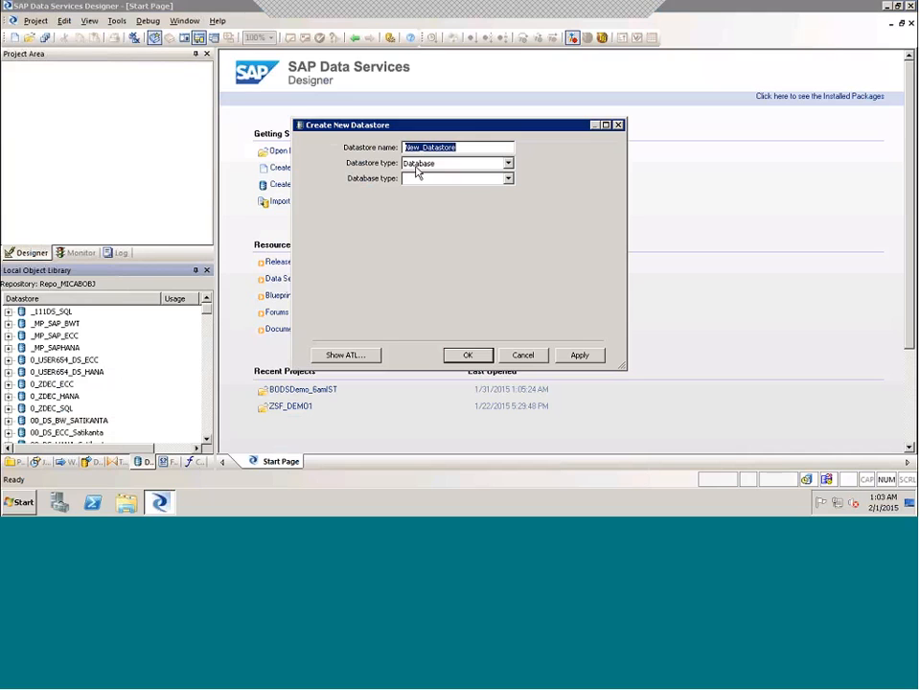
{"action": "type", "text": "SAPBW_Conn"}
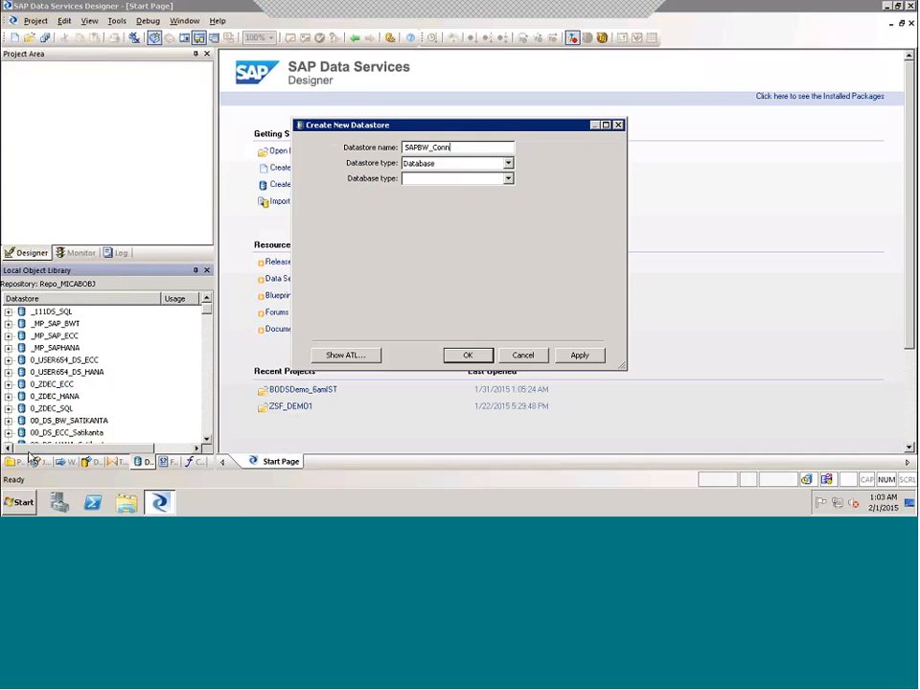
{"action": "left_click", "coordinate": [508, 163]}
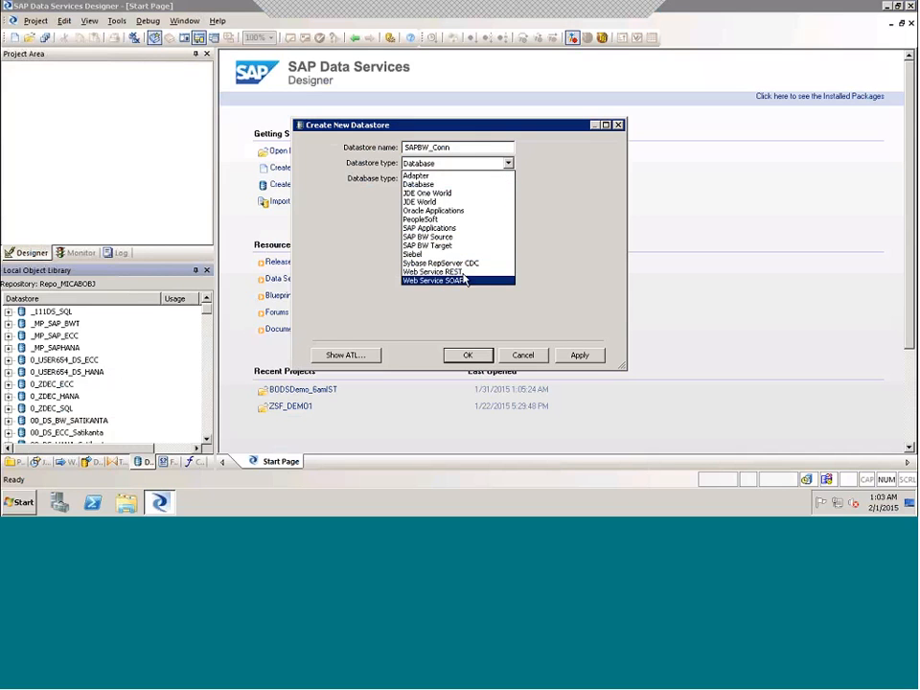
{"action": "left_click", "coordinate": [450, 237]}
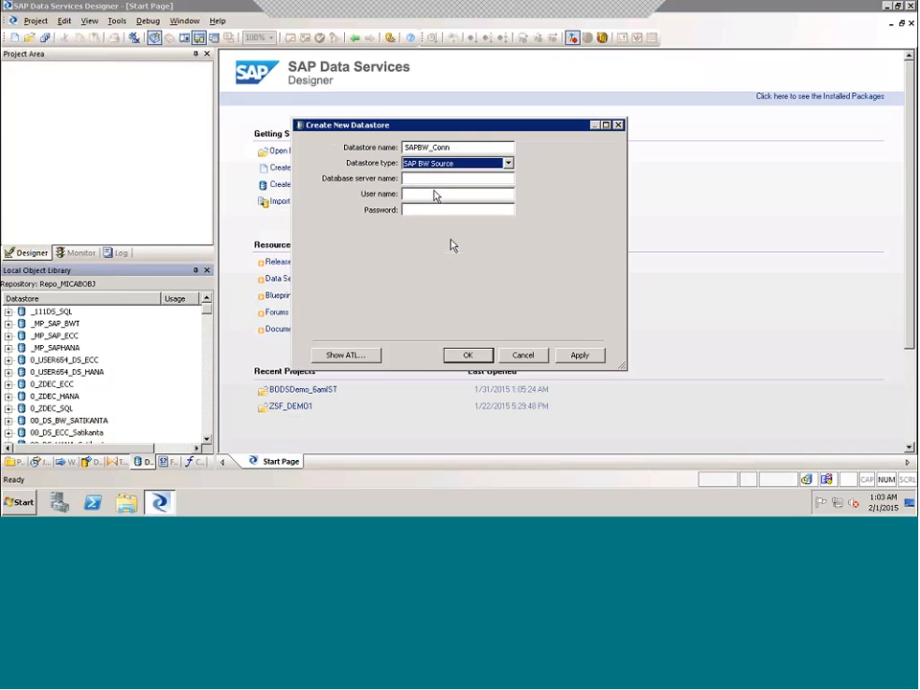
{"action": "left_click", "coordinate": [434, 179]}
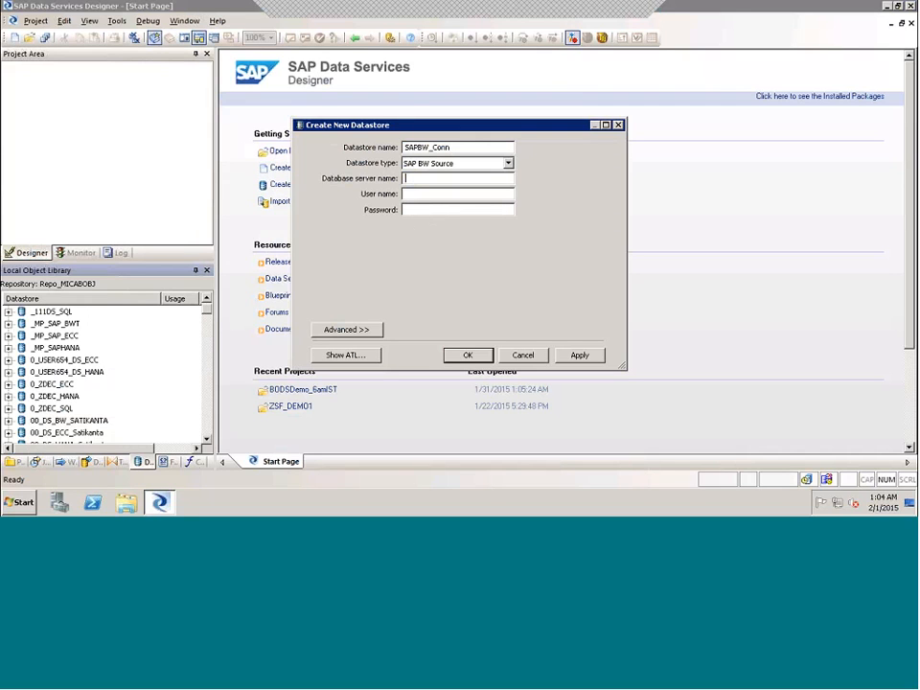
{"action": "left_click", "coordinate": [525, 357]}
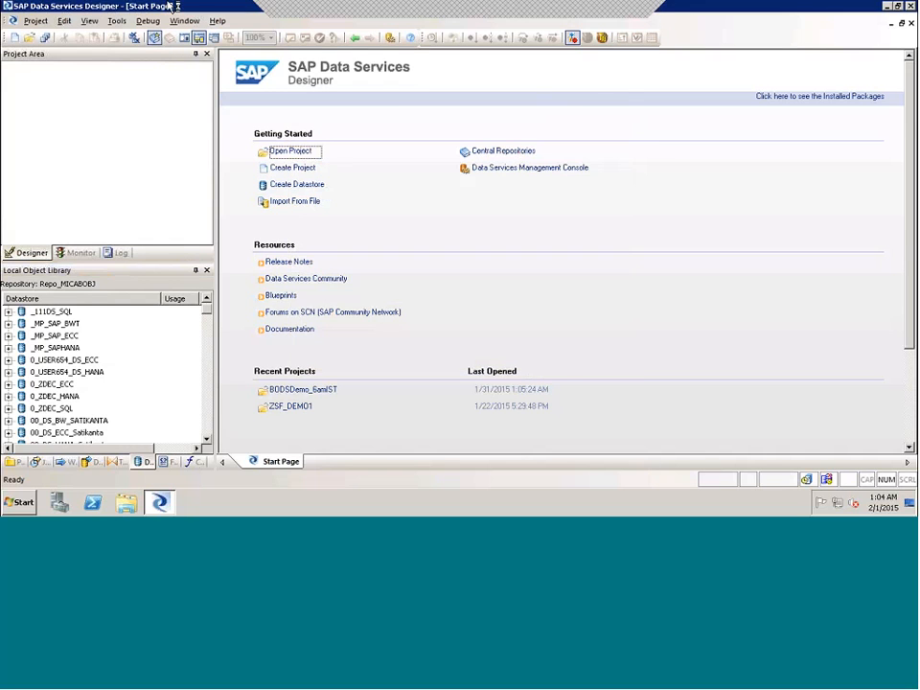
- Switch to the remote desktop's desktop and open SAP Logon to reach the BW system's connection details
{"action": "key", "text": "super+d"}
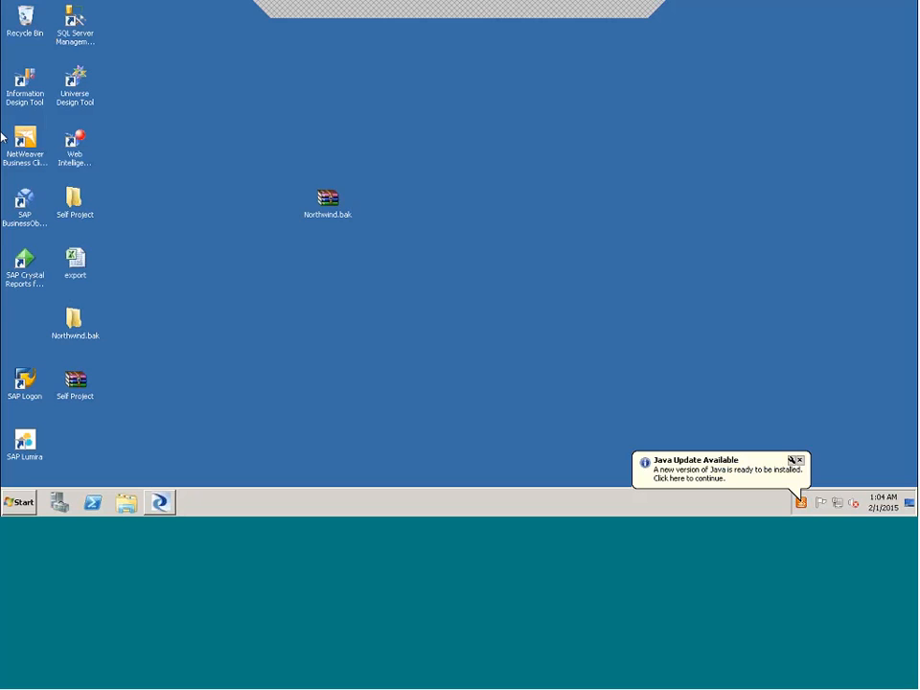
{"action": "left_click", "coordinate": [27, 393]}
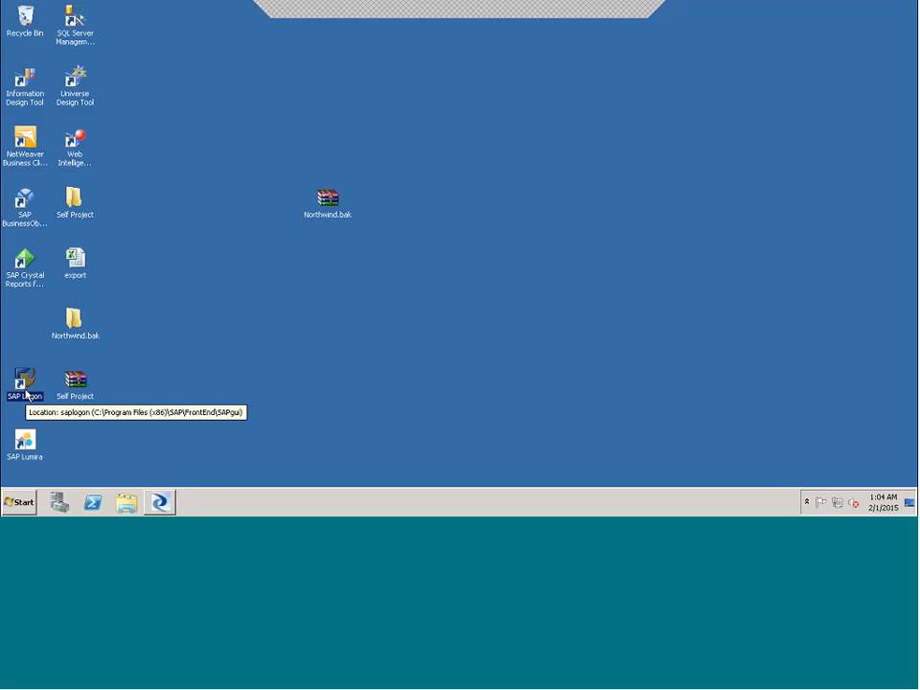
{"action": "double_click", "coordinate": [27, 388]}
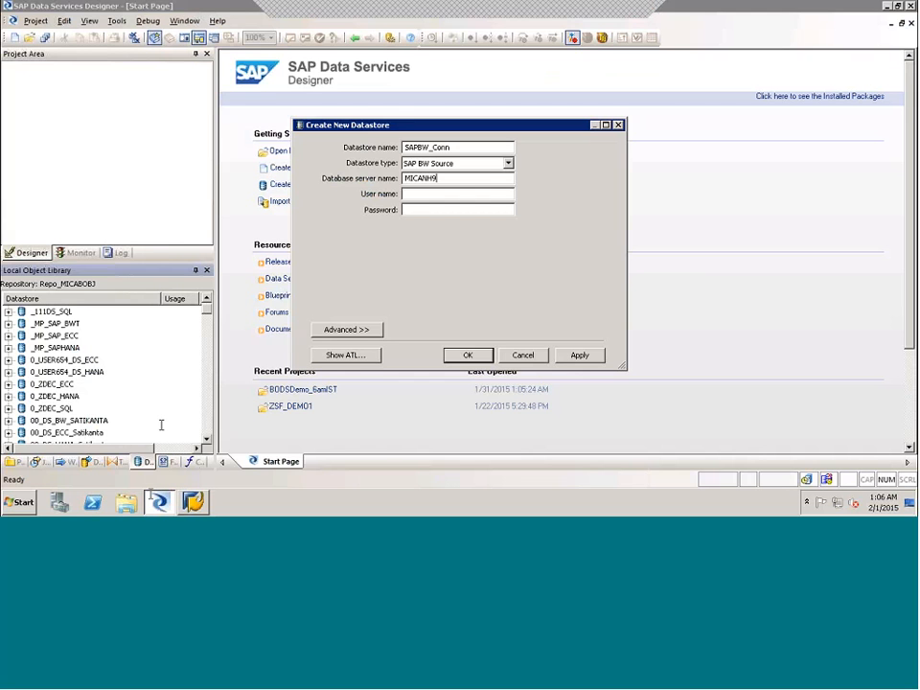
- Check the application server of the BW7.4 ON HANA entry in SAP Logon and set the datastore's database server name to MICAHN9
{"action": "left_click", "coordinate": [196, 504]}
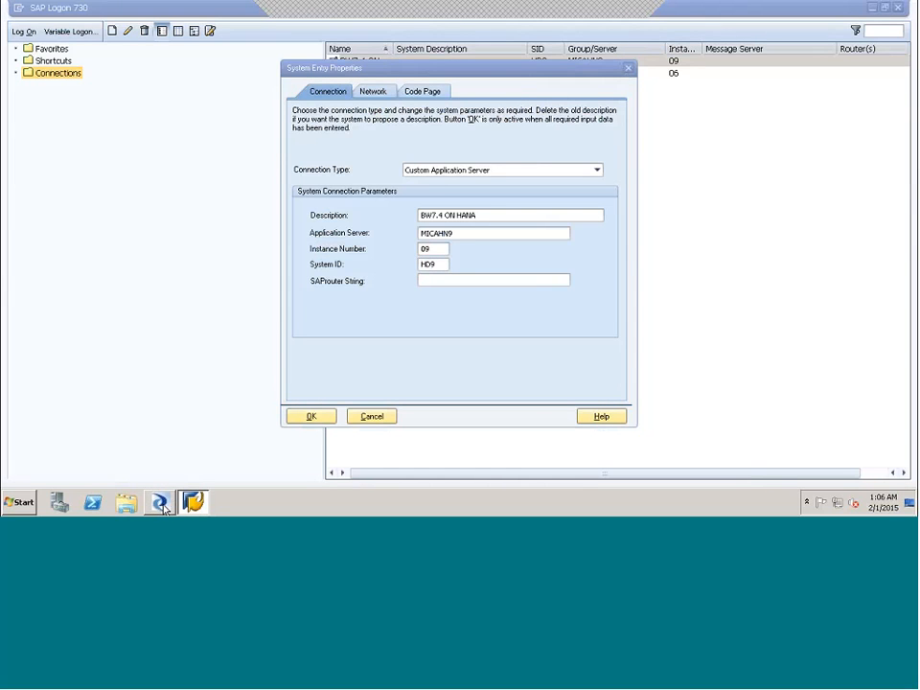
{"action": "left_click", "coordinate": [160, 502]}
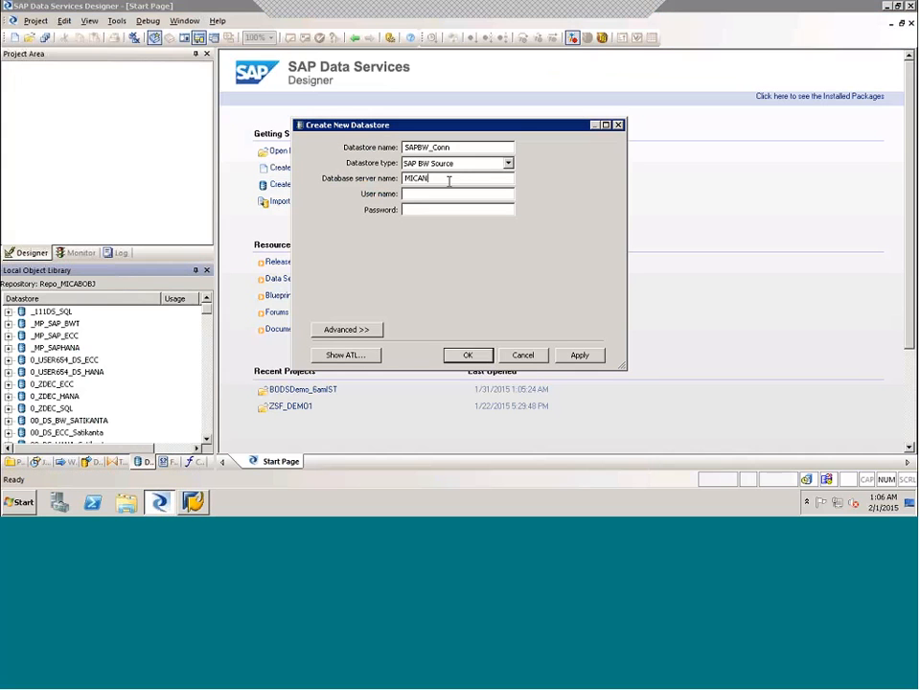
{"action": "type", "text": "HN9"}
{"action": "key", "text": "Tab"}
- Enter BODSUSER001 as the datastore's user name and fill in the account password
{"action": "type", "text": "BODSUS"}
{"action": "type", "text": "E"}
{"action": "type", "text": "R00"}
{"action": "type", "text": "1"}
{"action": "key", "text": "Tab"}
{"action": "type", "text": "********"}
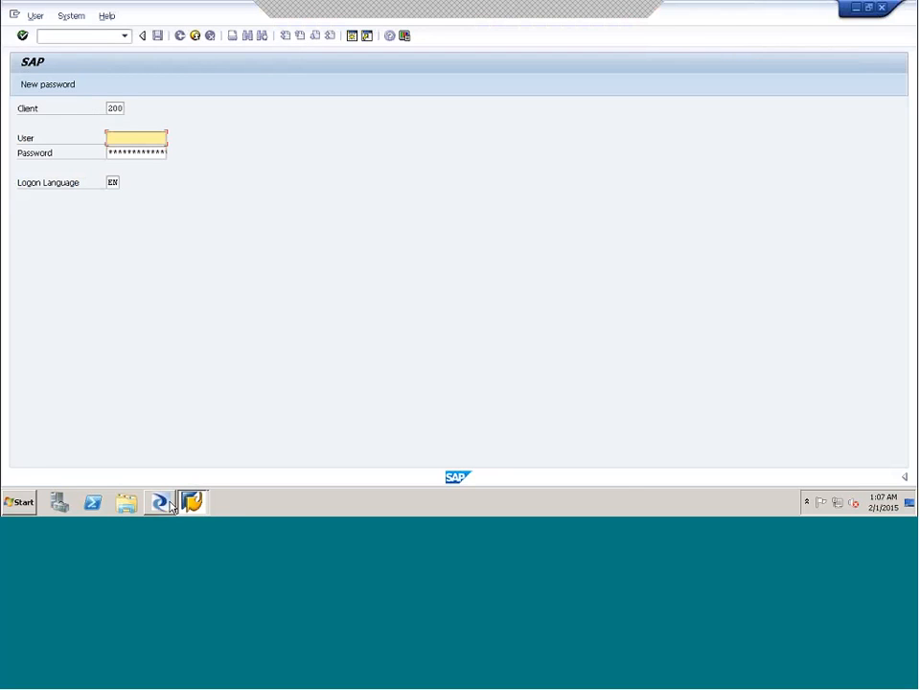
- Show the advanced datastore settings and set the client number to 200 and the system number to 09
{"action": "left_click", "coordinate": [170, 503]}
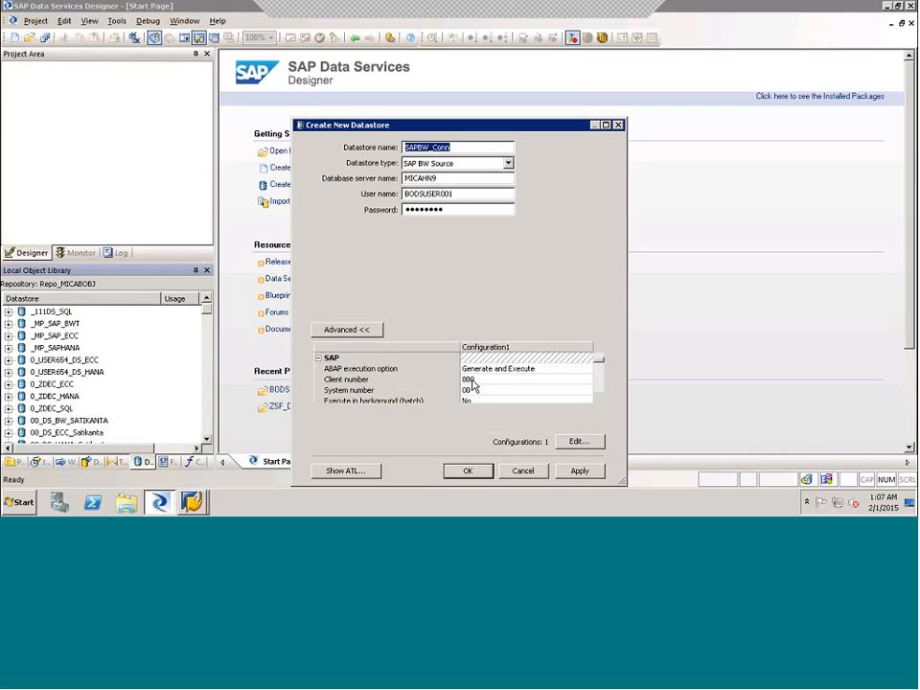
{"action": "left_click", "coordinate": [536, 380]}
{"action": "type", "text": "200"}
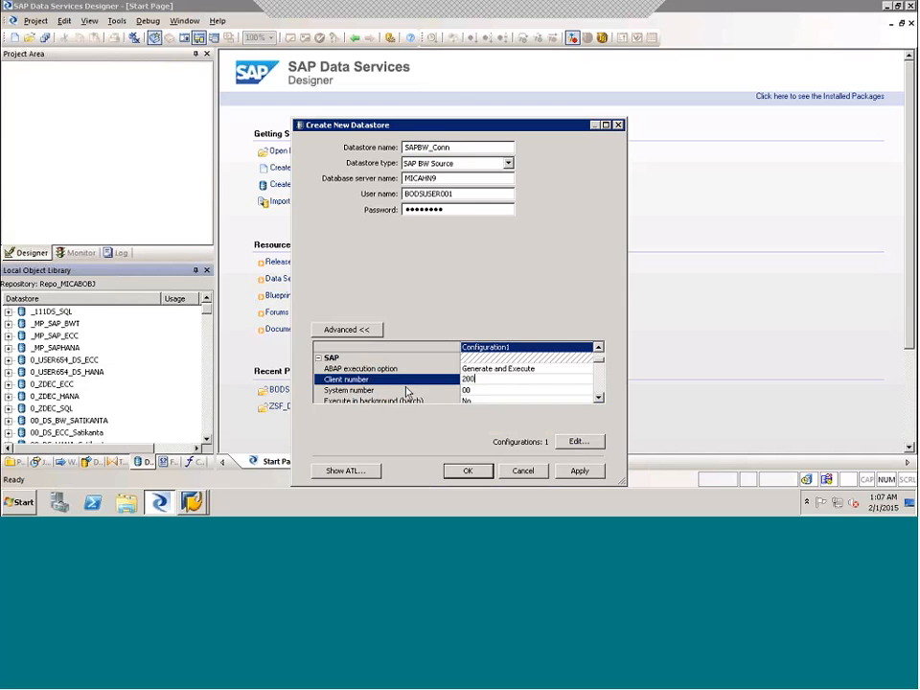
{"action": "left_click", "coordinate": [472, 390]}
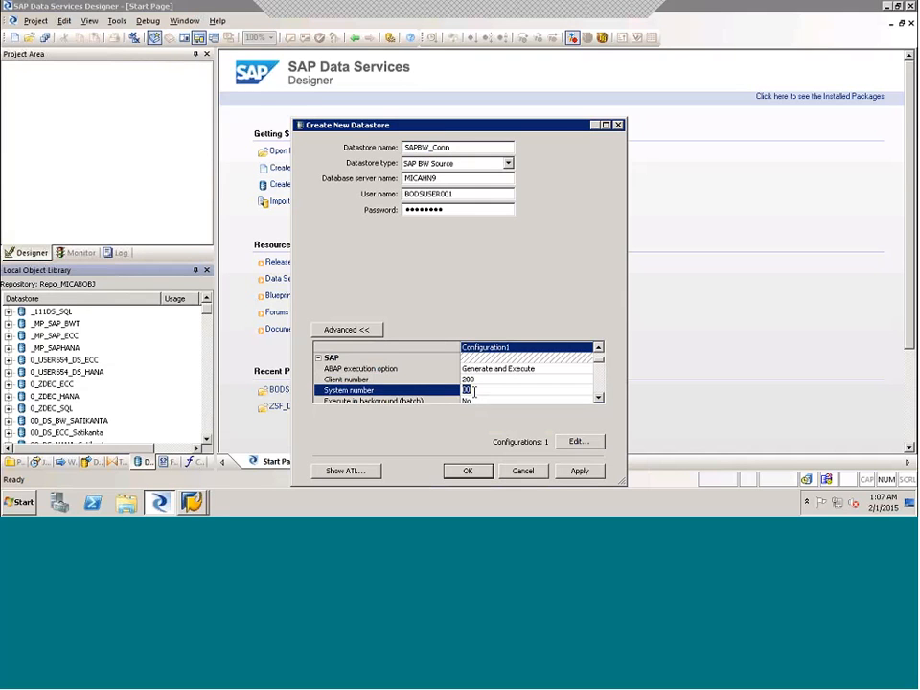
{"action": "type", "text": "09"}
- Apply the remaining advanced settings as they are and create the SAPBW_Conn datastore
{"action": "double_click", "coordinate": [599, 398]}
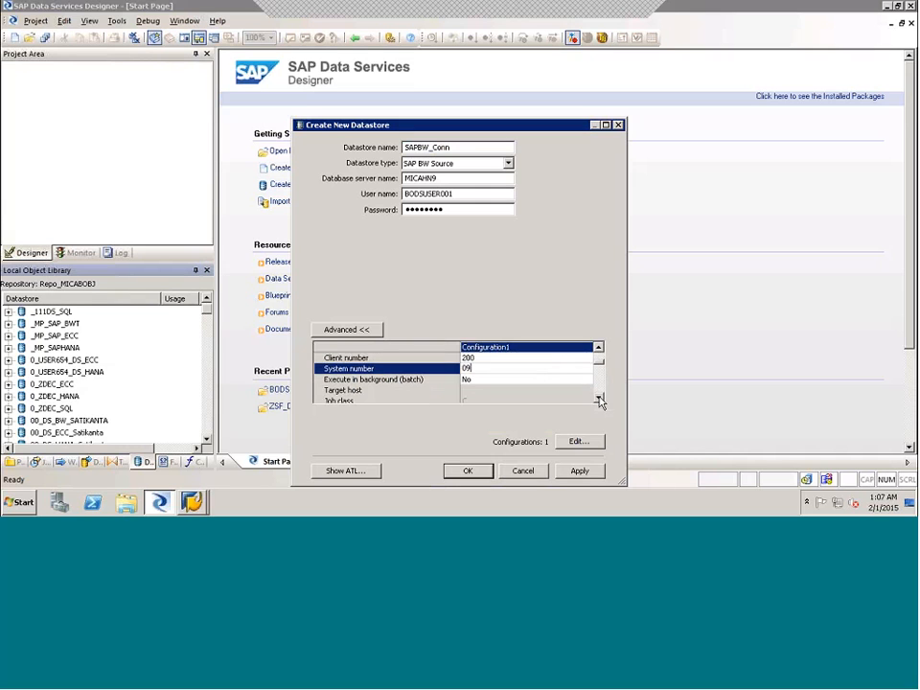
{"action": "double_click", "coordinate": [599, 398]}
{"action": "double_click", "coordinate": [599, 398]}
{"action": "double_click", "coordinate": [599, 399]}
{"action": "double_click", "coordinate": [599, 399]}
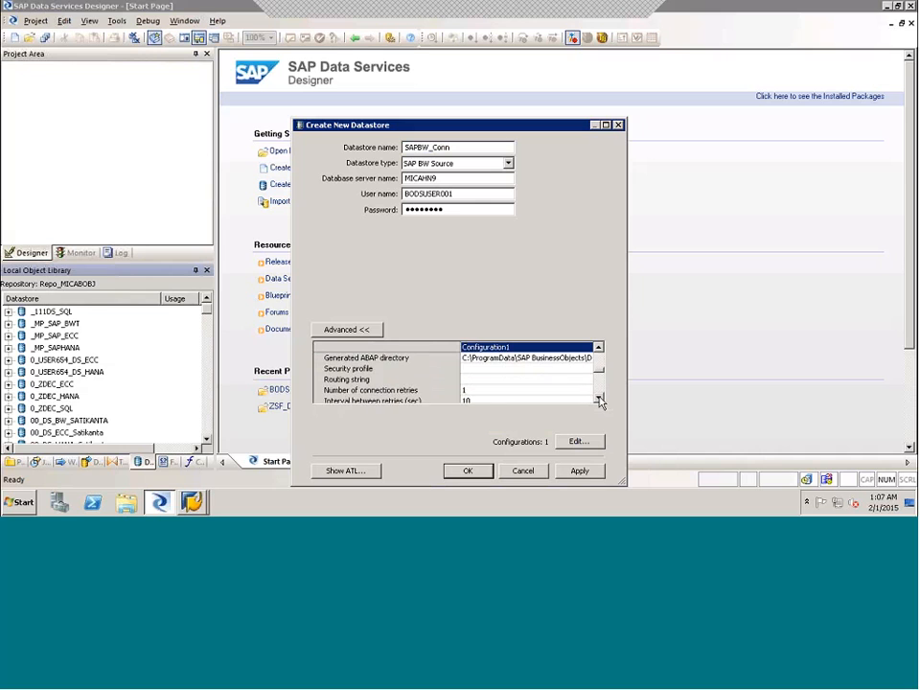
{"action": "double_click", "coordinate": [599, 399]}
{"action": "double_click", "coordinate": [599, 399]}
{"action": "double_click", "coordinate": [599, 399]}
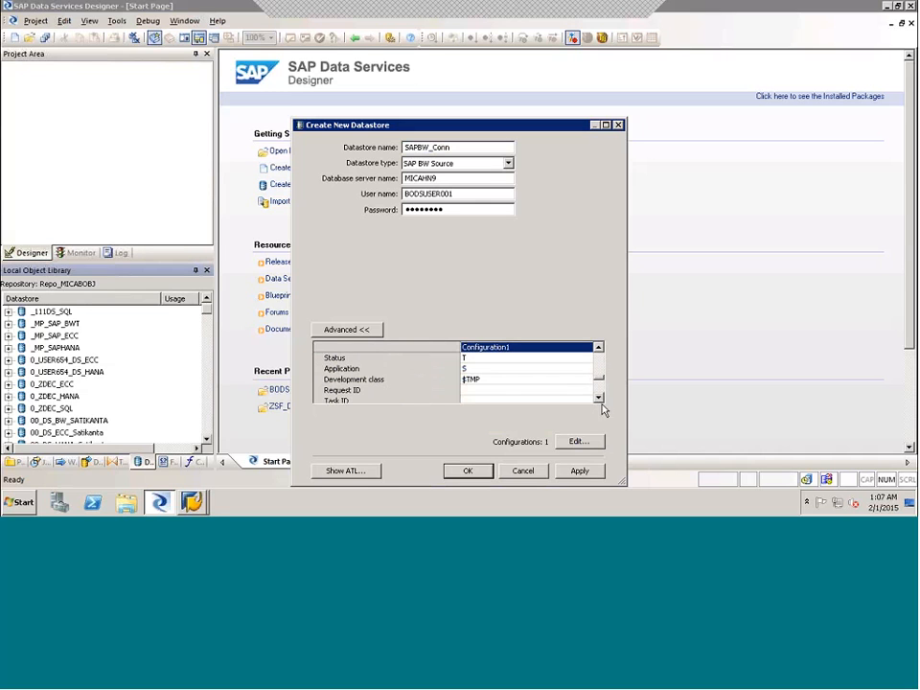
{"action": "left_click", "coordinate": [580, 472]}
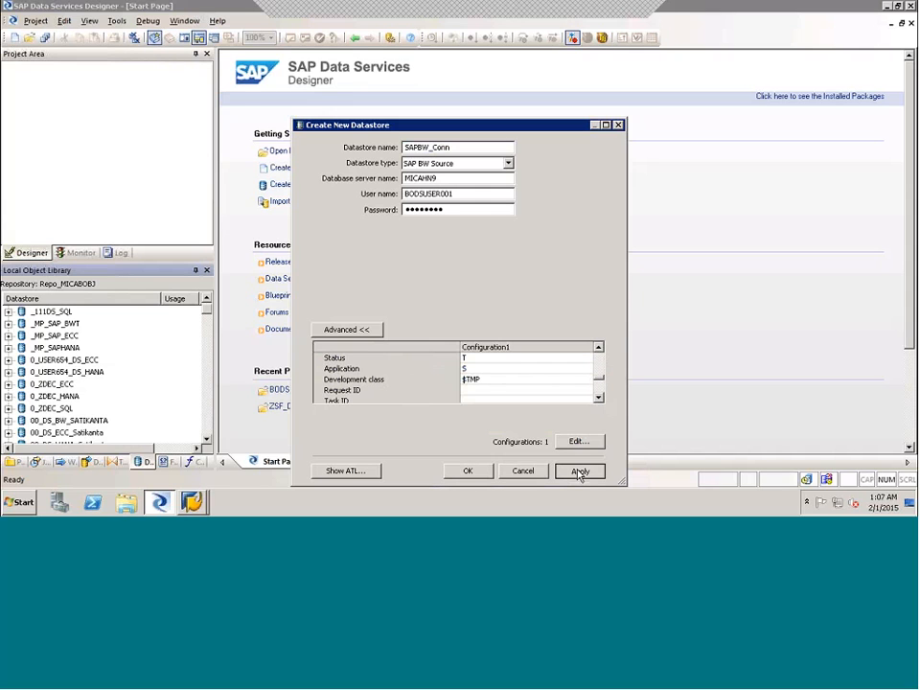
{"action": "left_click", "coordinate": [579, 471]}
{"action": "left_click", "coordinate": [471, 470]}
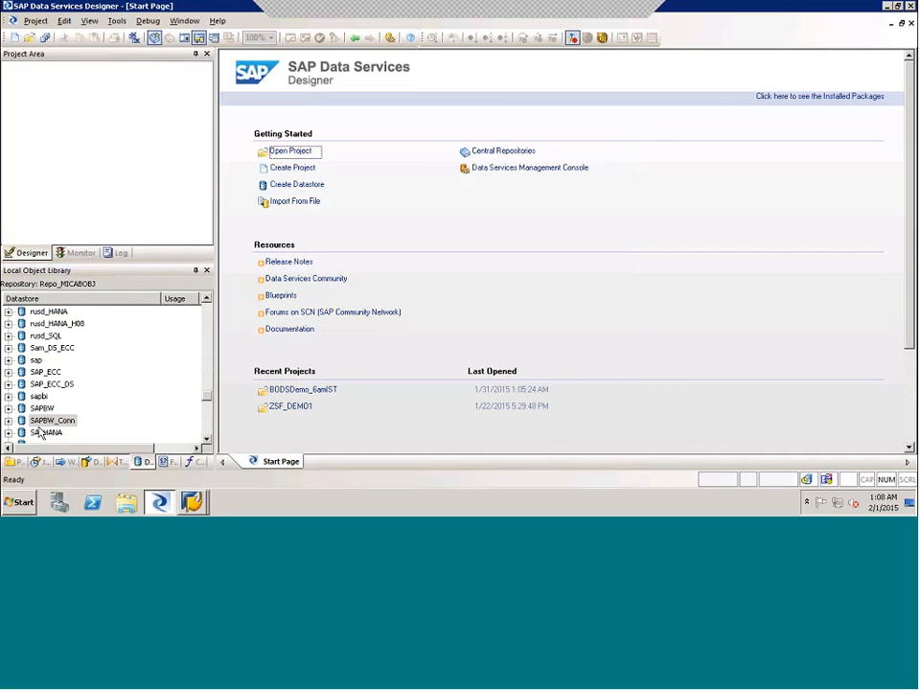
- Expand the SAPBW_Conn datastore and examine its Functions, IDOCs, Open Hub Tables and Tables categories
{"action": "left_click", "coordinate": [7, 419]}
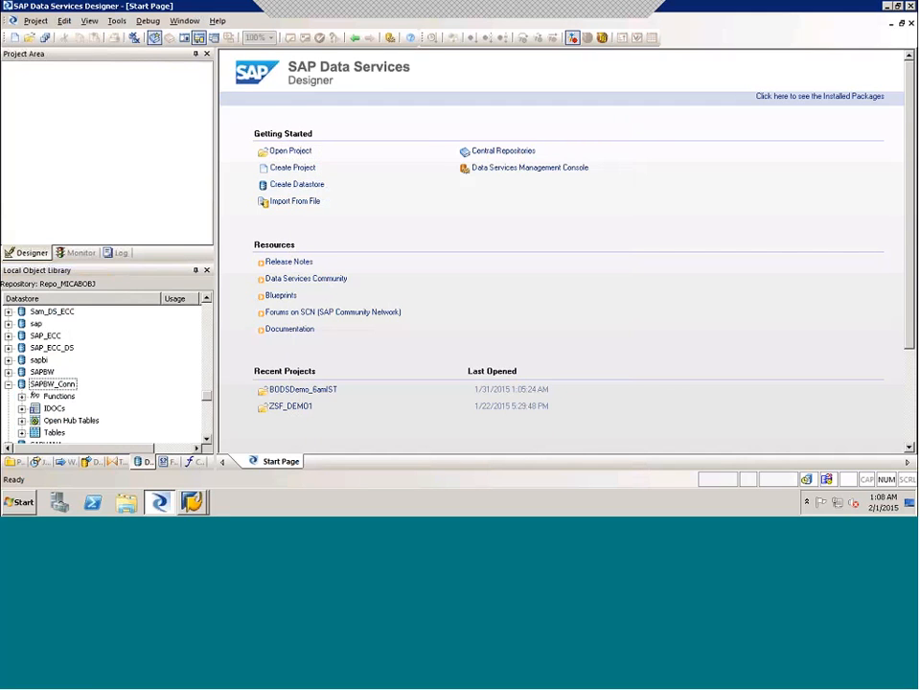
{"action": "left_click", "coordinate": [55, 410]}
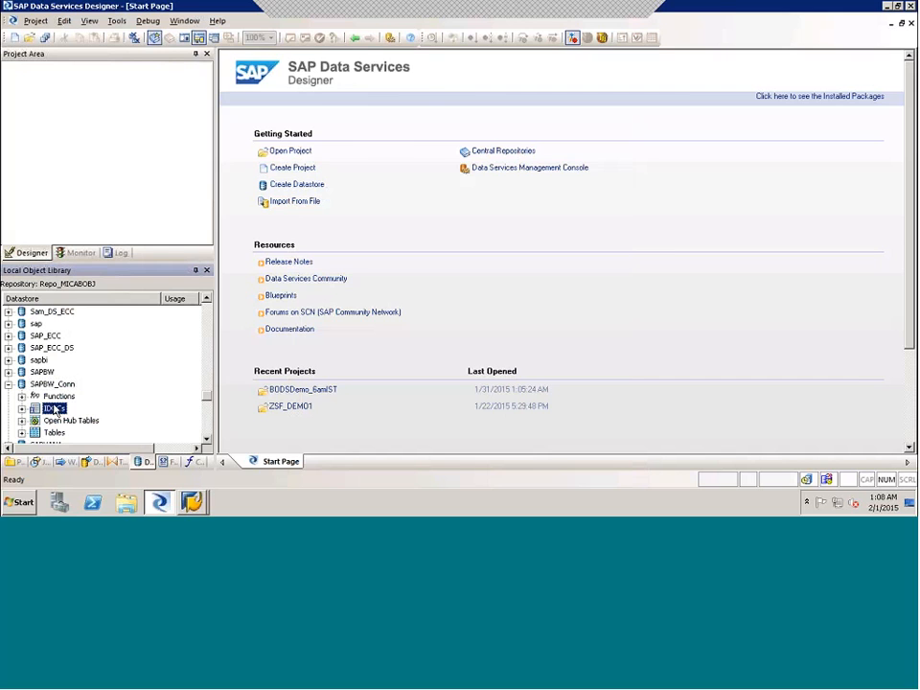
{"action": "left_click", "coordinate": [58, 396]}
{"action": "left_click", "coordinate": [63, 422]}
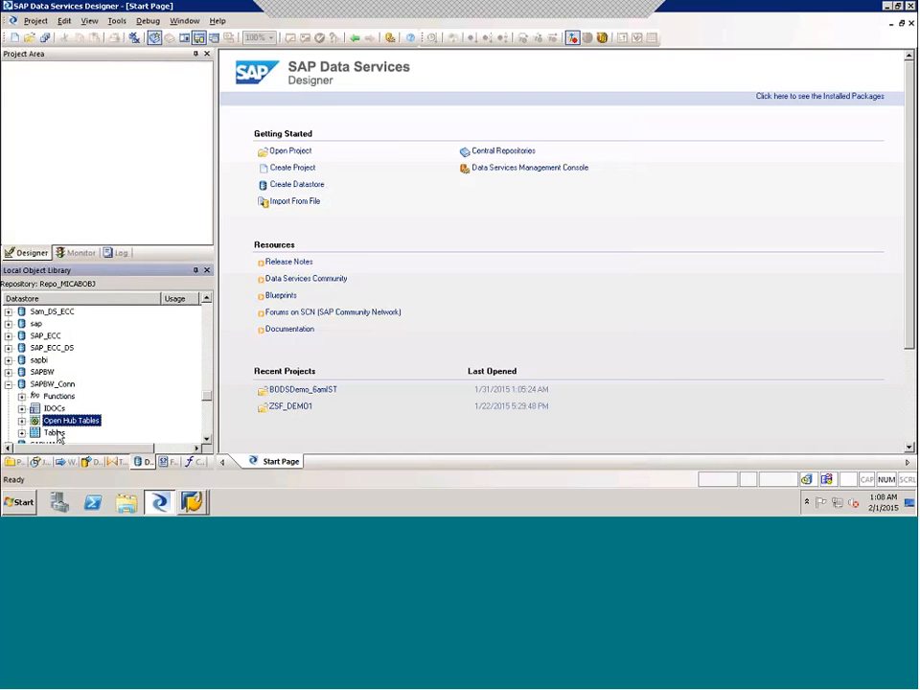
{"action": "left_click", "coordinate": [55, 432]}
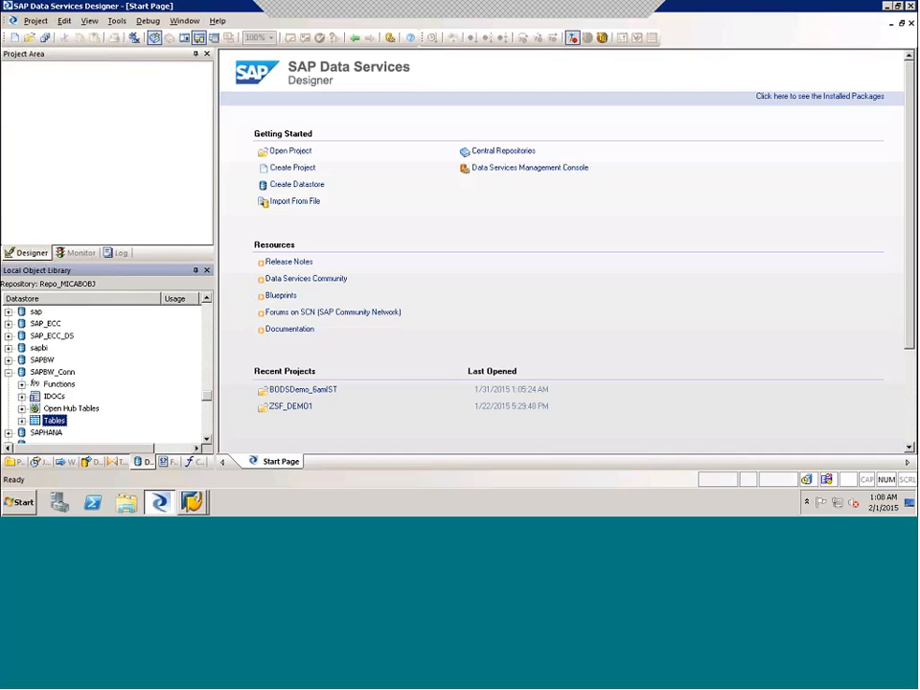
{"action": "left_click", "coordinate": [23, 409]}
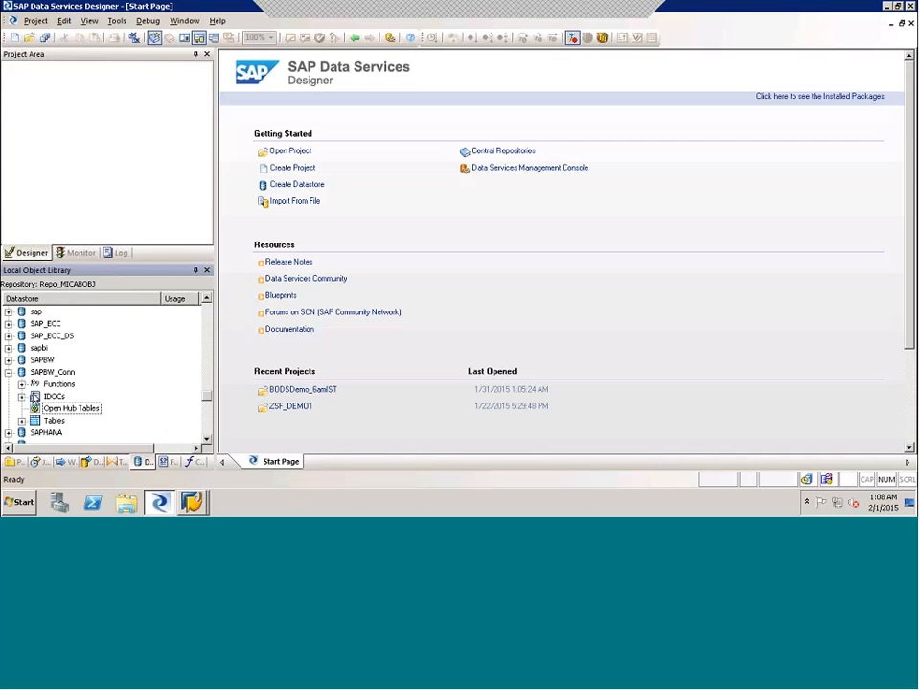
- Open SAPBW_Conn in the datastore explorer and try to display its external metadata, dismissing the message
{"action": "left_click", "coordinate": [46, 374]}
{"action": "double_click", "coordinate": [46, 374]}
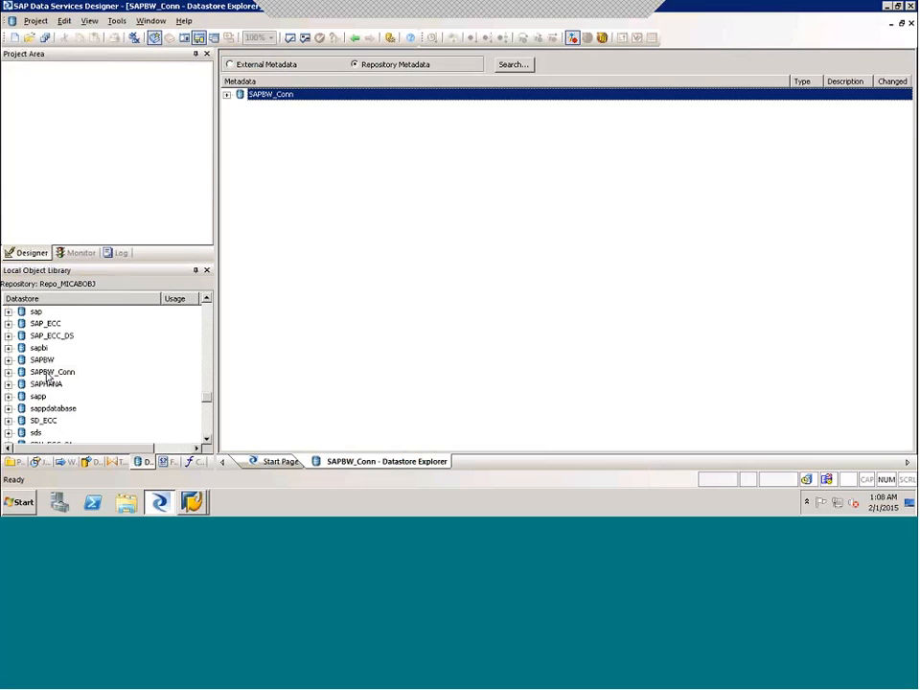
{"action": "left_click", "coordinate": [230, 65]}
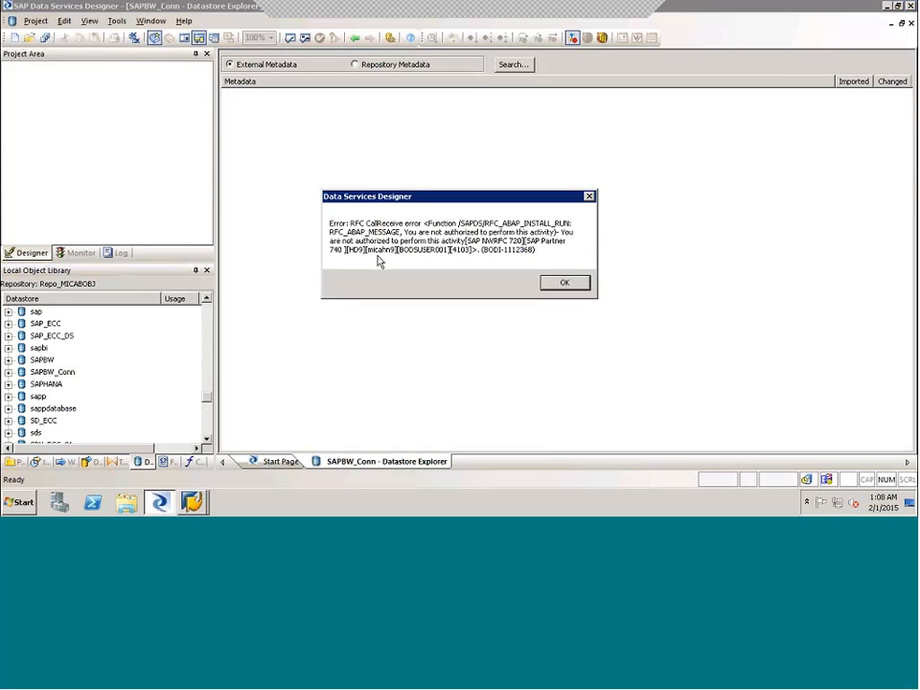
{"action": "left_click", "coordinate": [562, 284]}
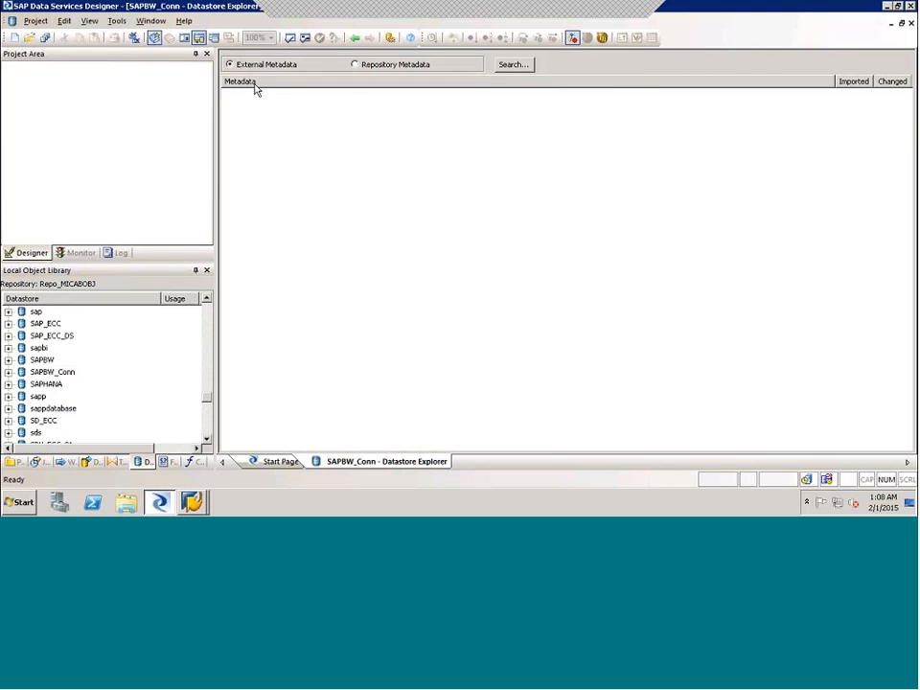
- Switch to the other remote Designer session and go to the datastores starting with B in the Local Object Library
{"action": "left_click", "coordinate": [887, 8]}
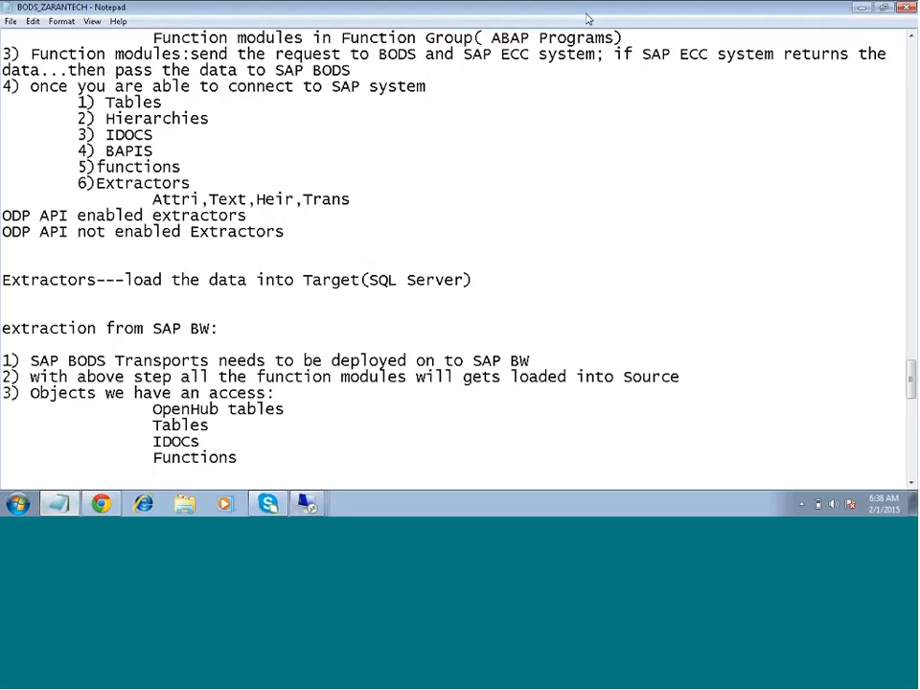
{"action": "left_click", "coordinate": [304, 499]}
{"action": "left_click", "coordinate": [275, 407]}
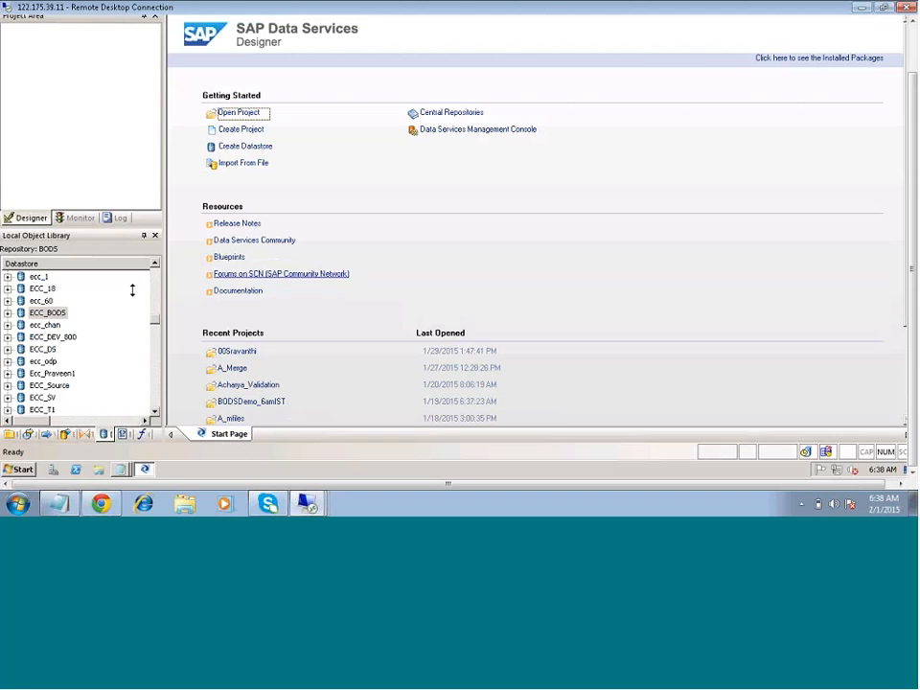
{"action": "left_click", "coordinate": [50, 355]}
{"action": "key", "text": "b"}
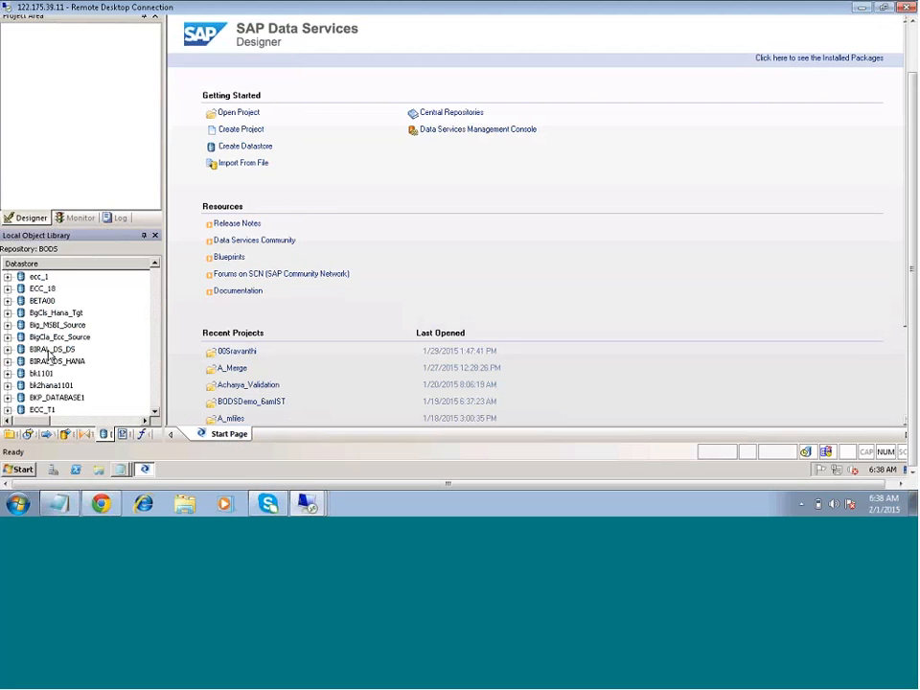
{"action": "key", "text": "b"}
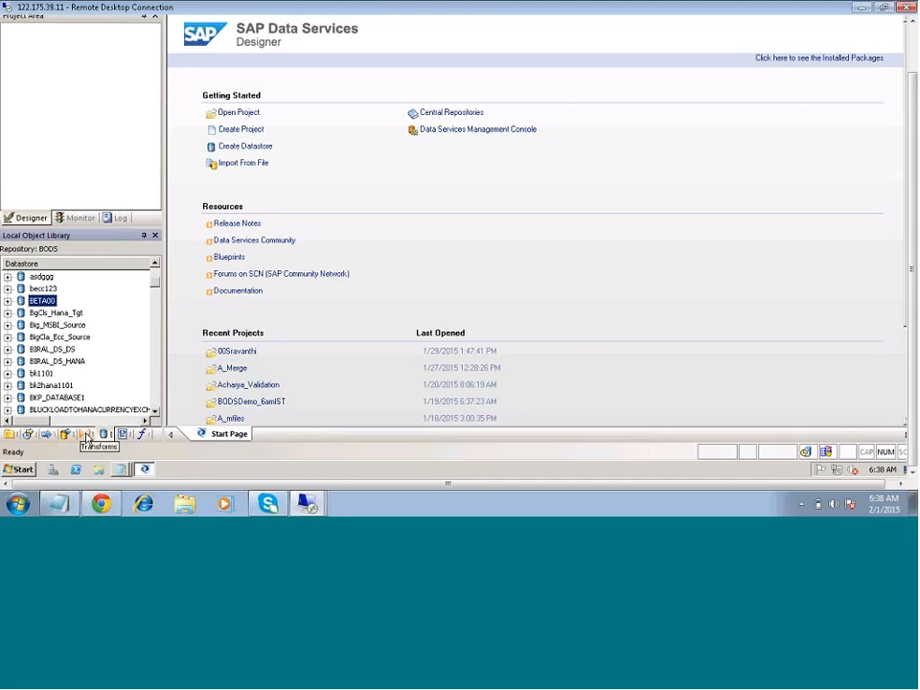
{"action": "right_click", "coordinate": [122, 289]}
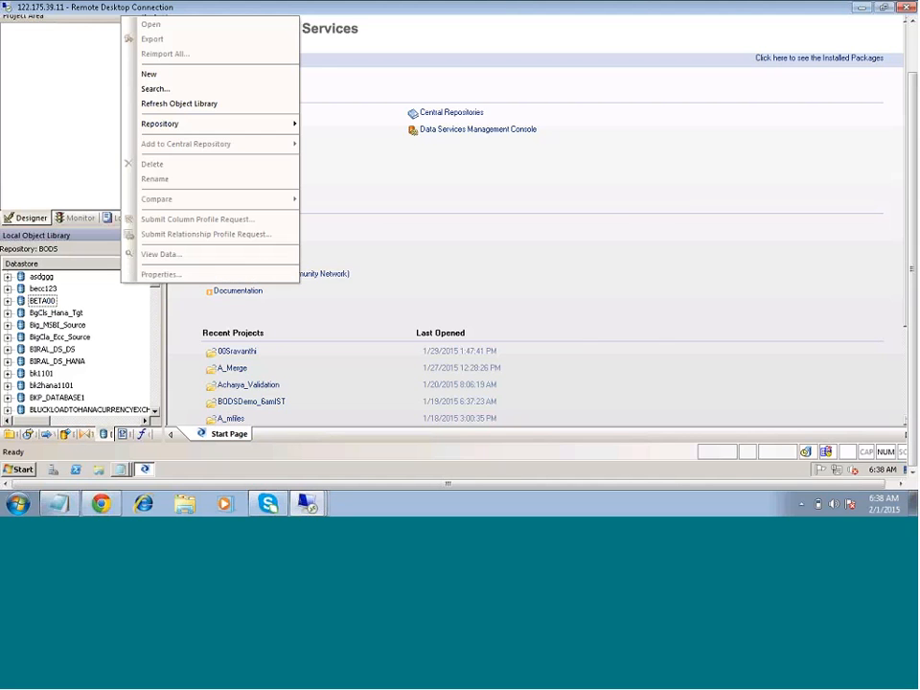
{"action": "left_click", "coordinate": [149, 73]}
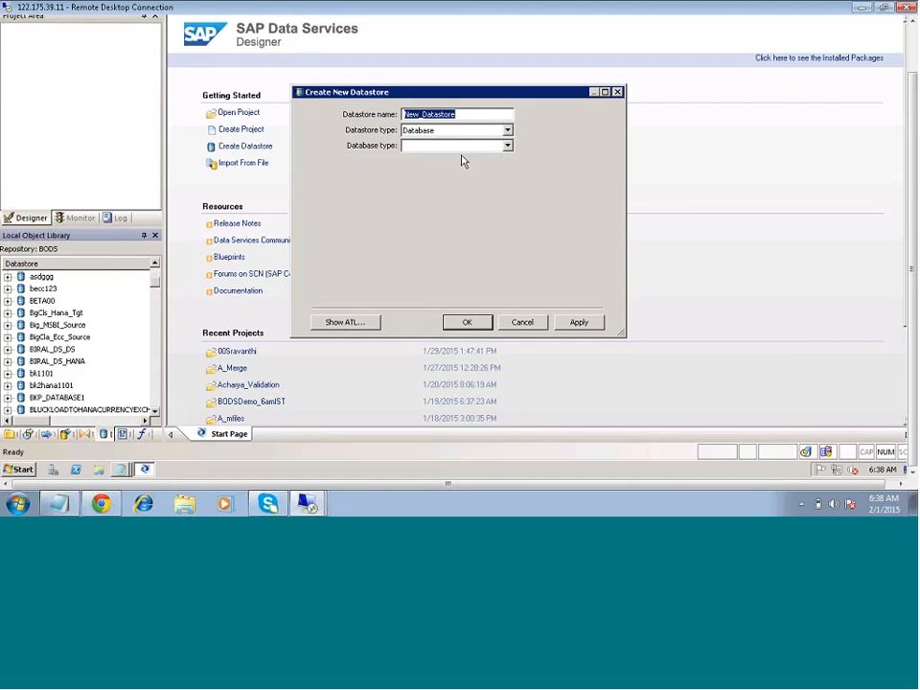
{"action": "type", "text": "N"}
{"action": "type", "text": "W"}
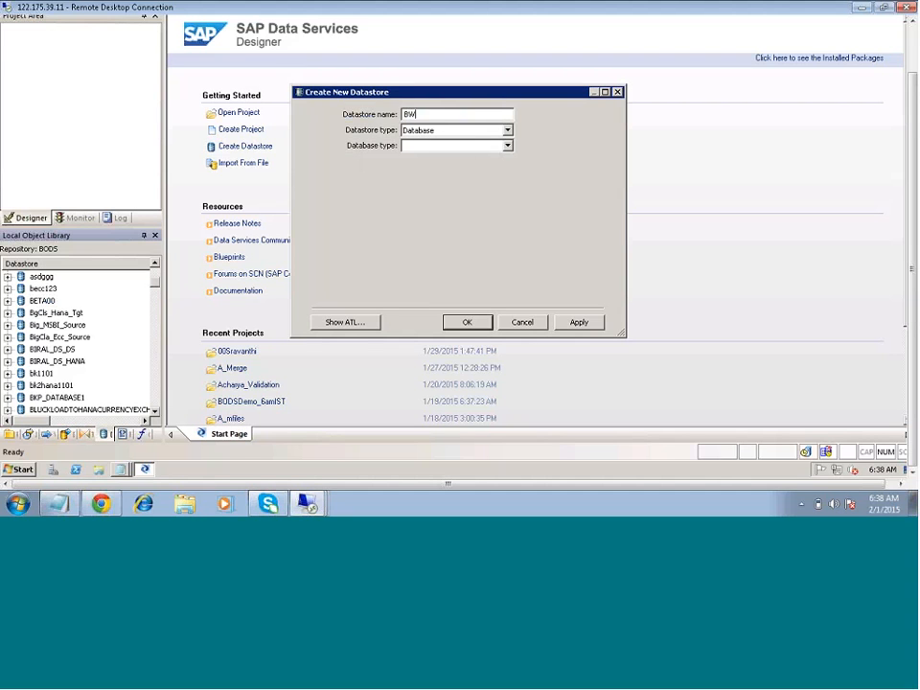
{"action": "type", "text": "_conn"}
{"action": "left_click", "coordinate": [441, 130]}
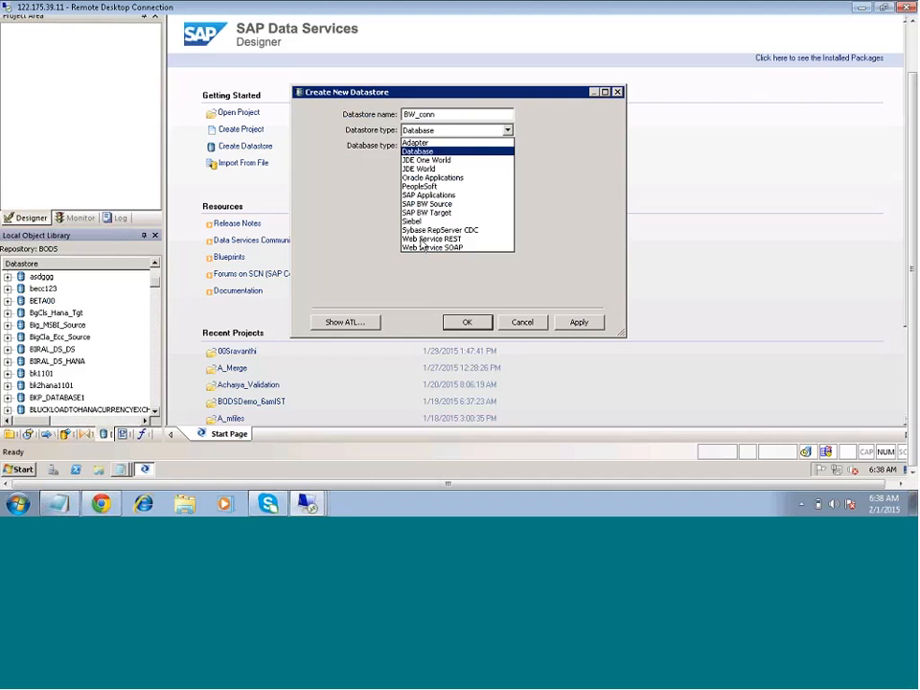
{"action": "left_click", "coordinate": [431, 204]}
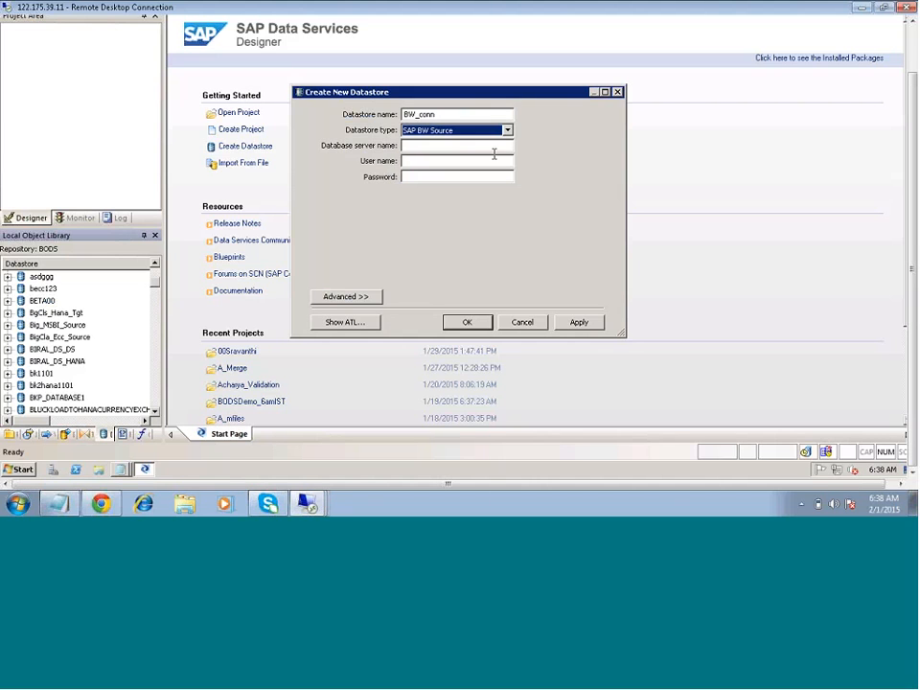
{"action": "left_click", "coordinate": [496, 144]}
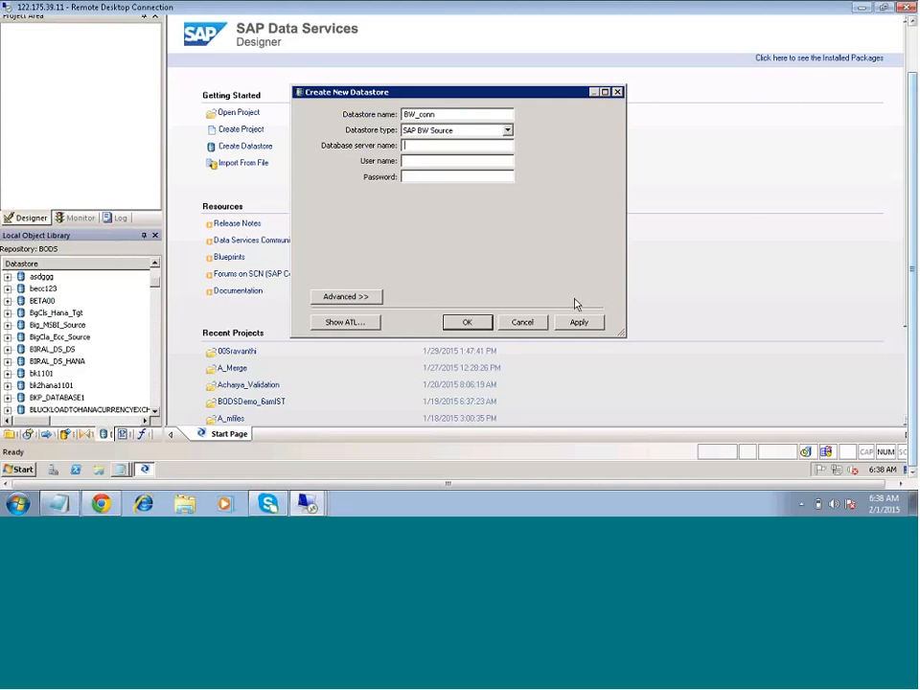
{"action": "left_click", "coordinate": [522, 320]}
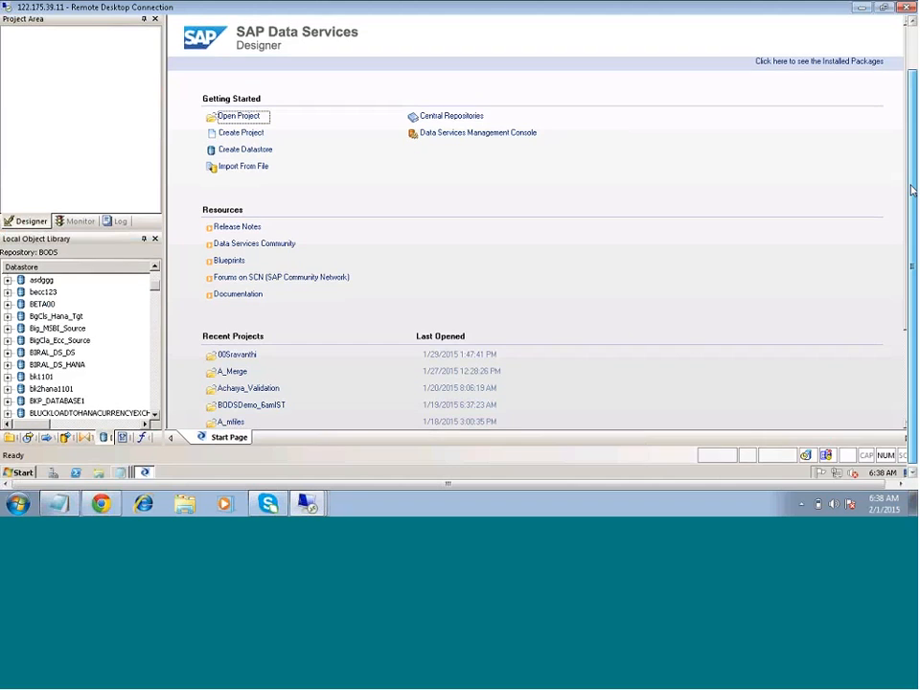
- Minimize the Designer, start SAP Logon from the remote desktop and open the BW 7.4 system's logon screen
{"action": "left_click", "coordinate": [881, 24]}
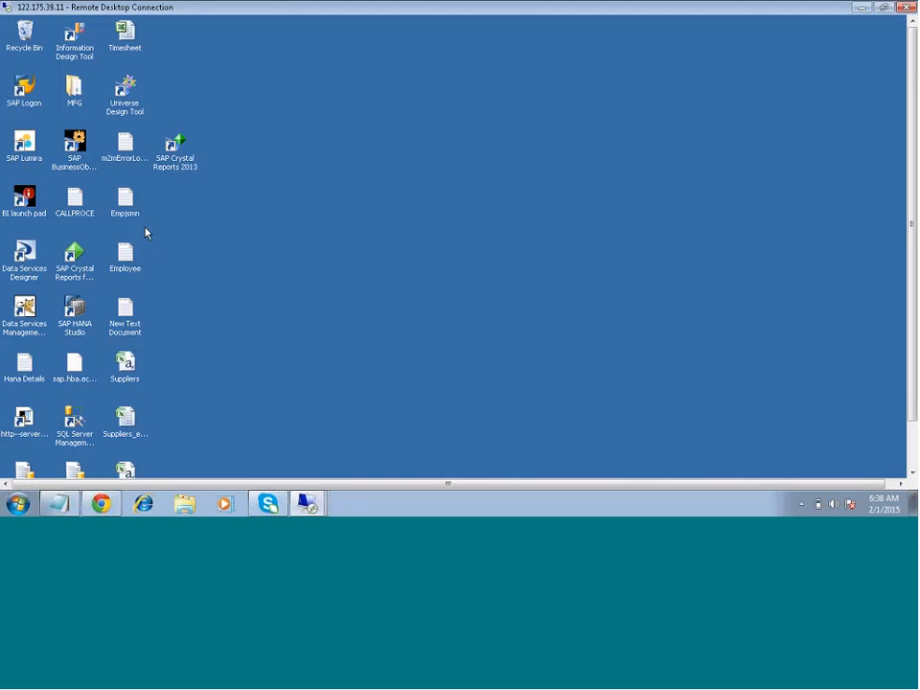
{"action": "double_click", "coordinate": [24, 90]}
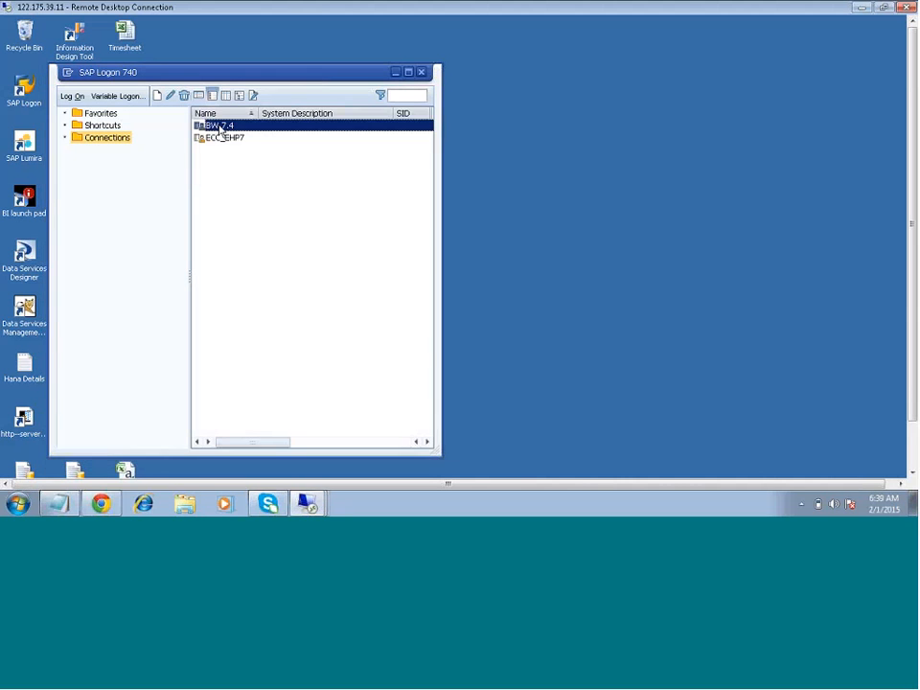
{"action": "double_click", "coordinate": [220, 129]}
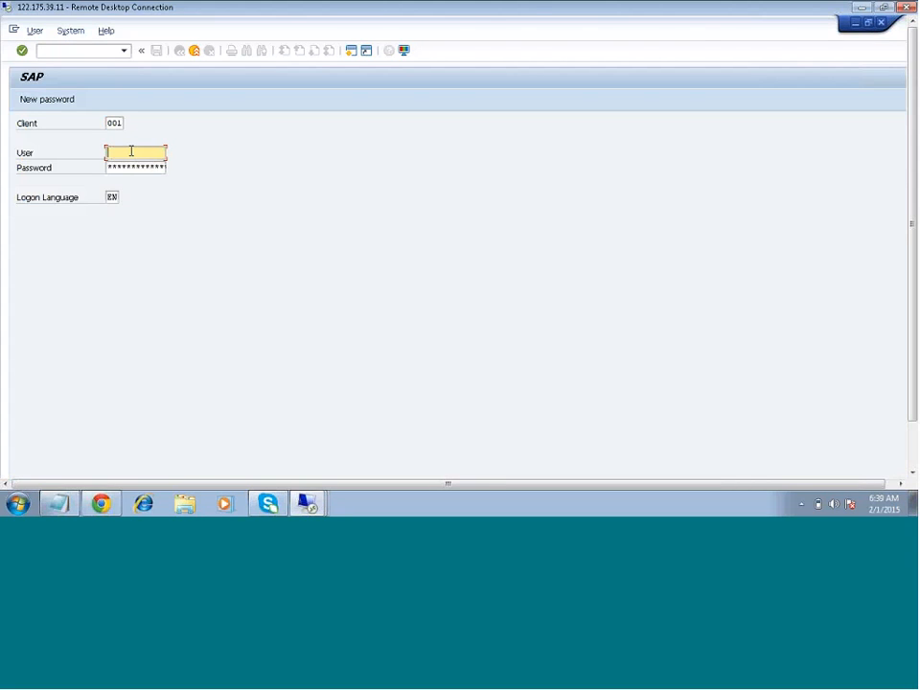
- Log on to client 001 of the BW 7.4 system with the account's user name and password
{"action": "type", "text": "saphana"}
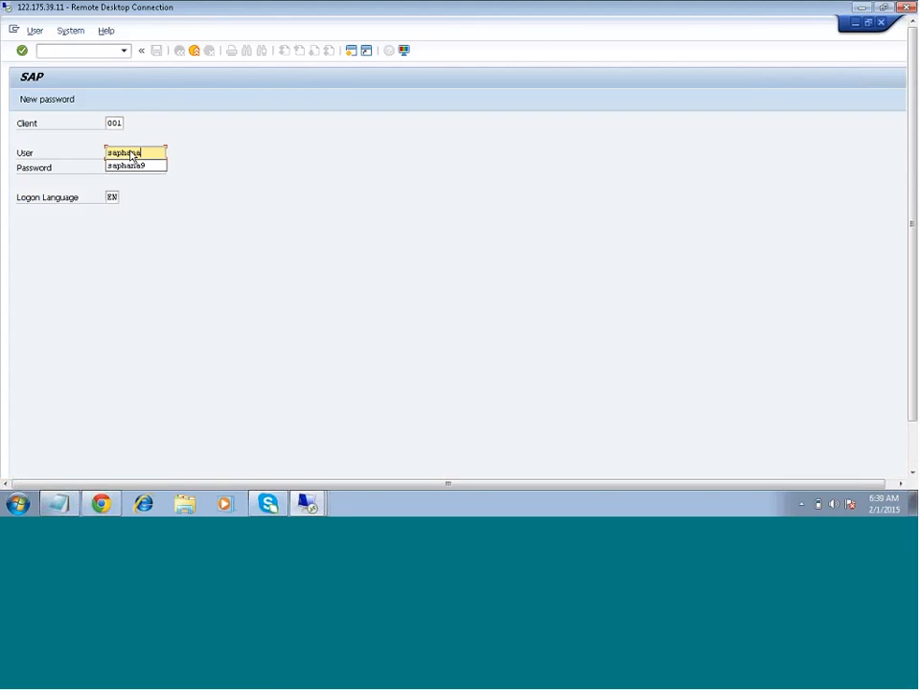
{"action": "left_click", "coordinate": [139, 164]}
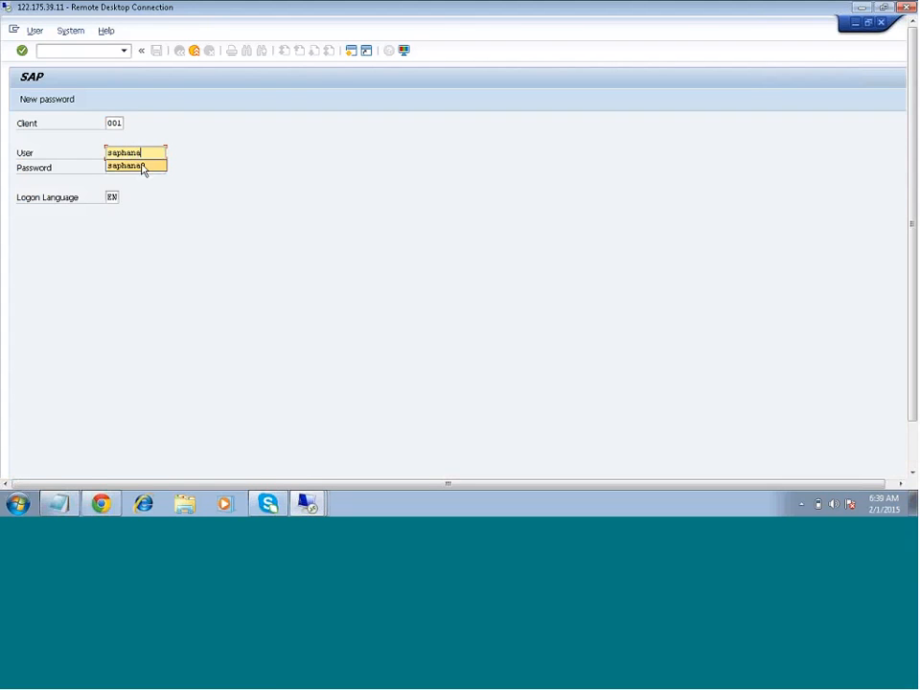
{"action": "left_click", "coordinate": [142, 166]}
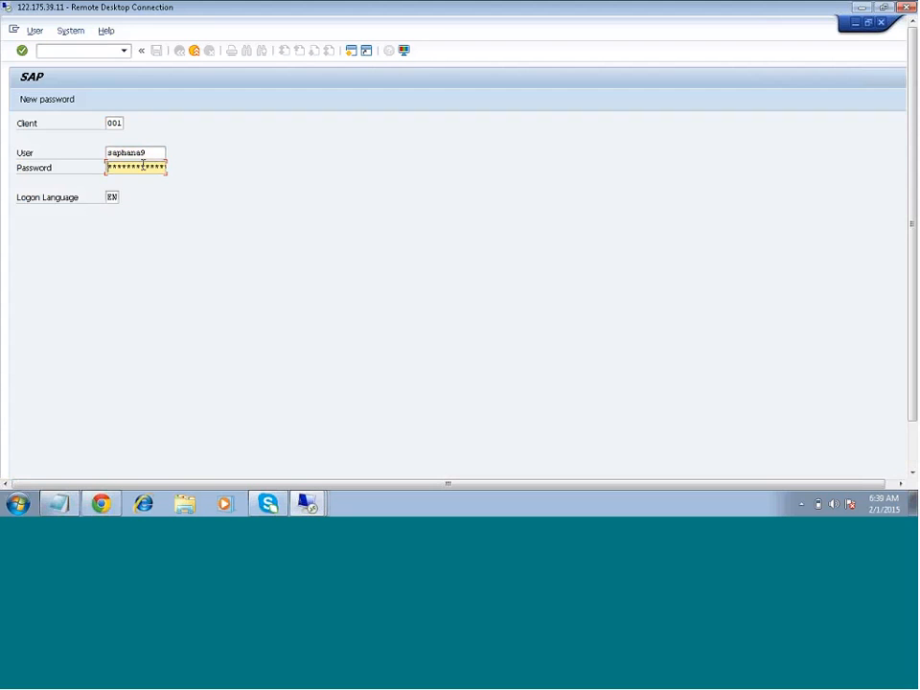
{"action": "type", "text": "******"}
{"action": "key", "text": "Return"}
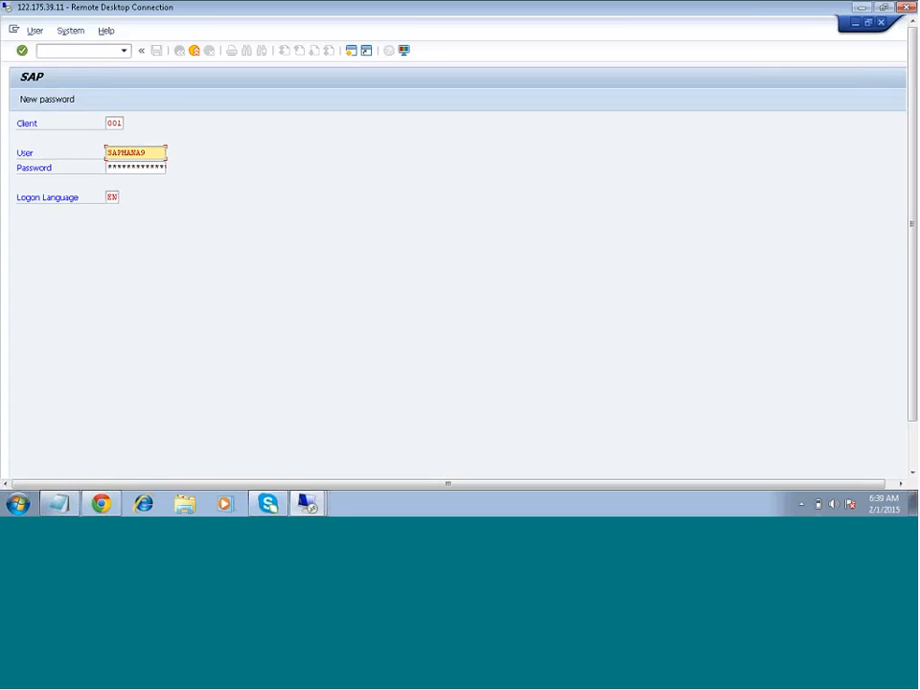
{"action": "left_click", "coordinate": [860, 7]}
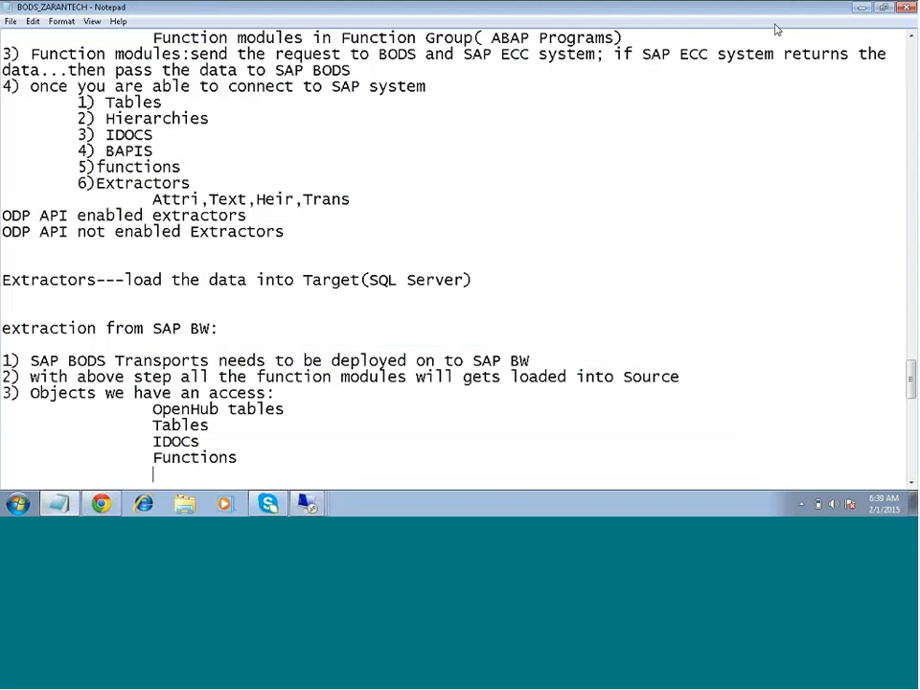
{"action": "left_click", "coordinate": [861, 8]}
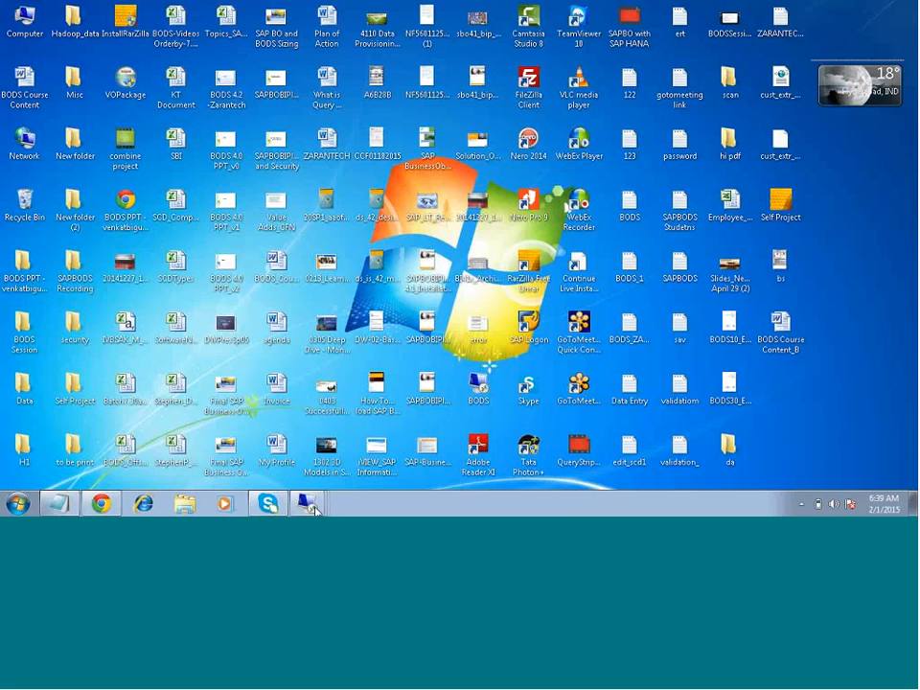
{"action": "mouse_move", "coordinate": [313, 506]}
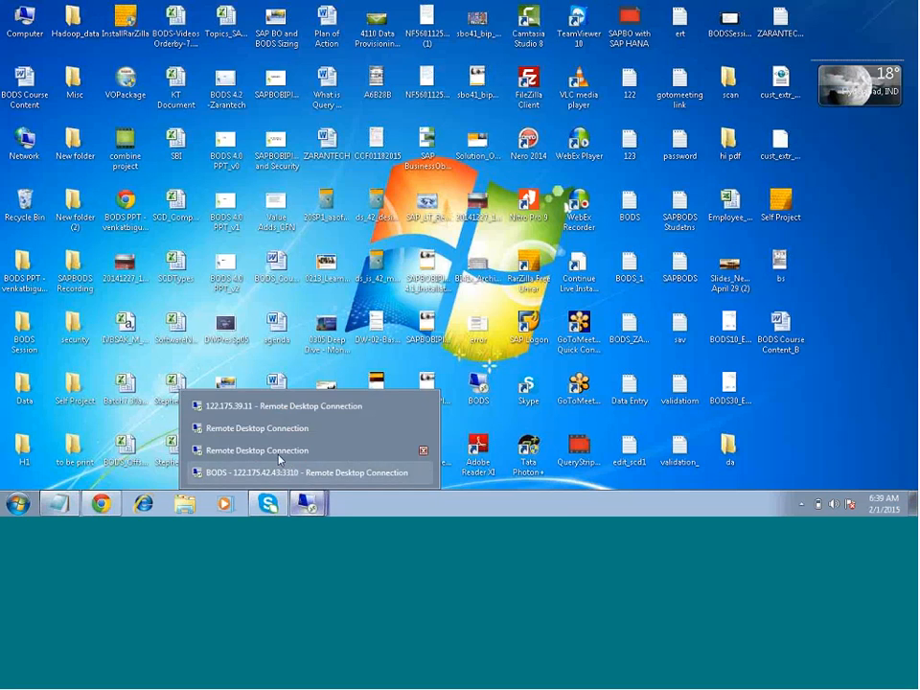
{"action": "left_click", "coordinate": [287, 450]}
{"action": "left_click", "coordinate": [508, 239]}
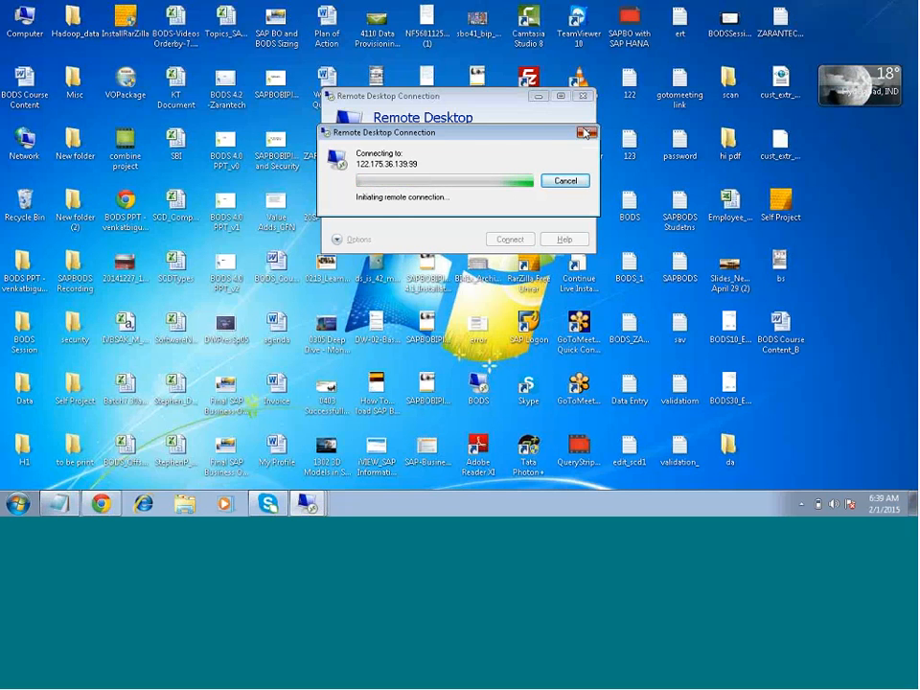
{"action": "left_click", "coordinate": [585, 133]}
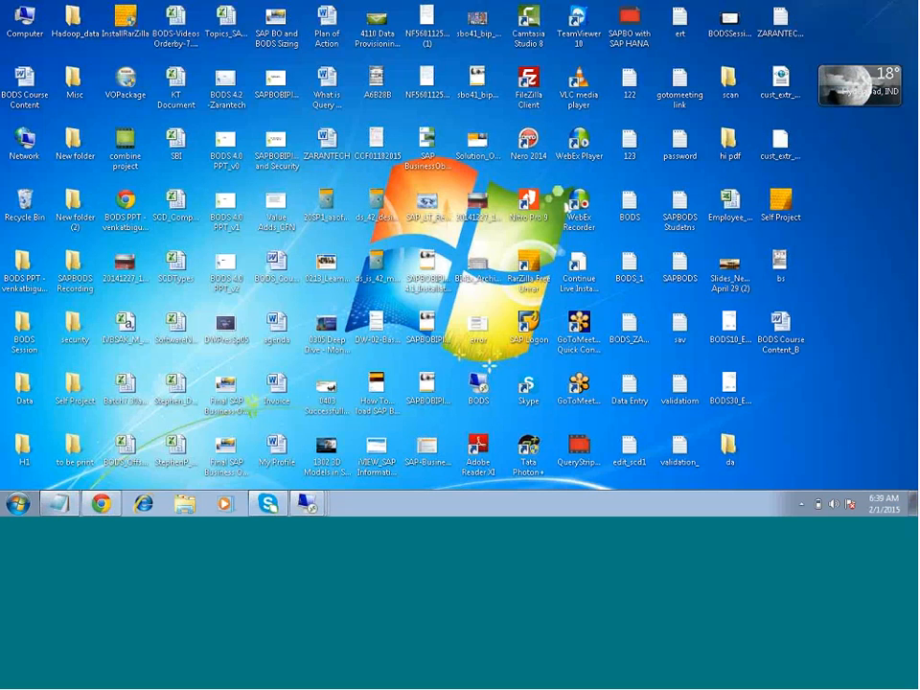
- Switch to the BODS remote desktop session and bring its Data Services Designer to the front
{"action": "left_click", "coordinate": [303, 504]}
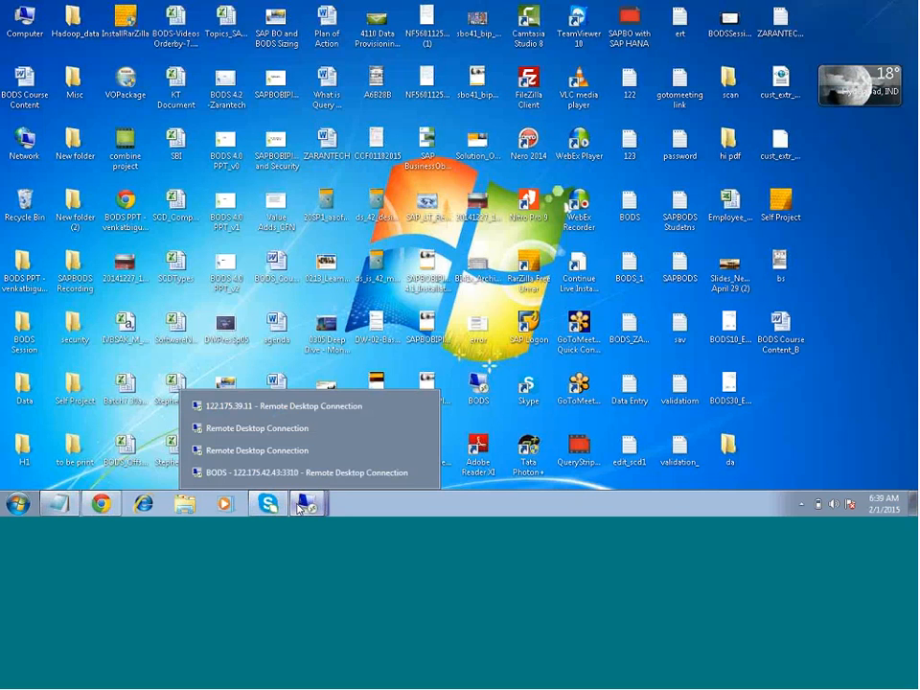
{"action": "left_click", "coordinate": [297, 473]}
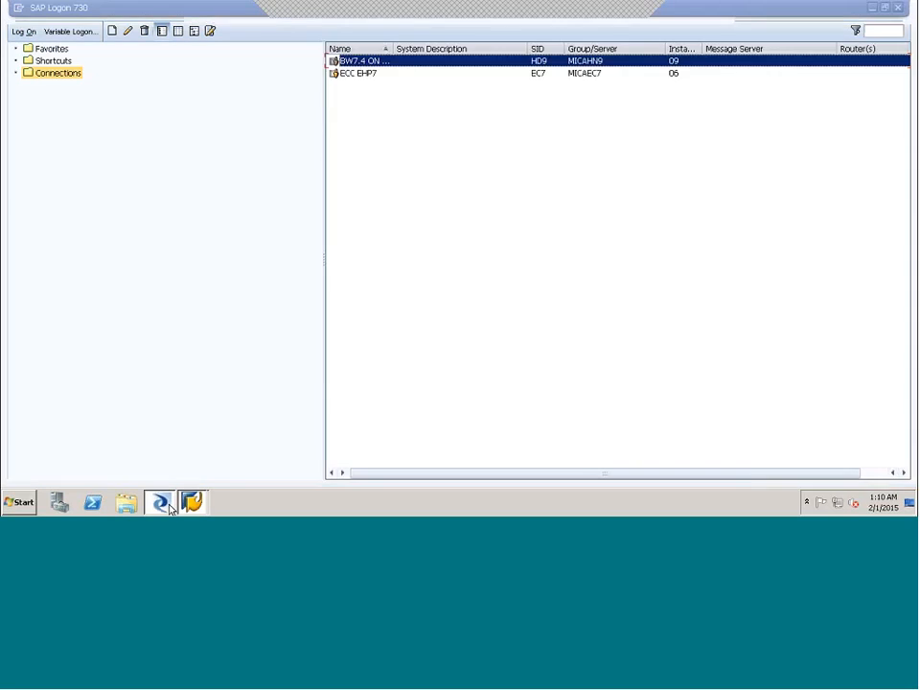
{"action": "left_click", "coordinate": [167, 505]}
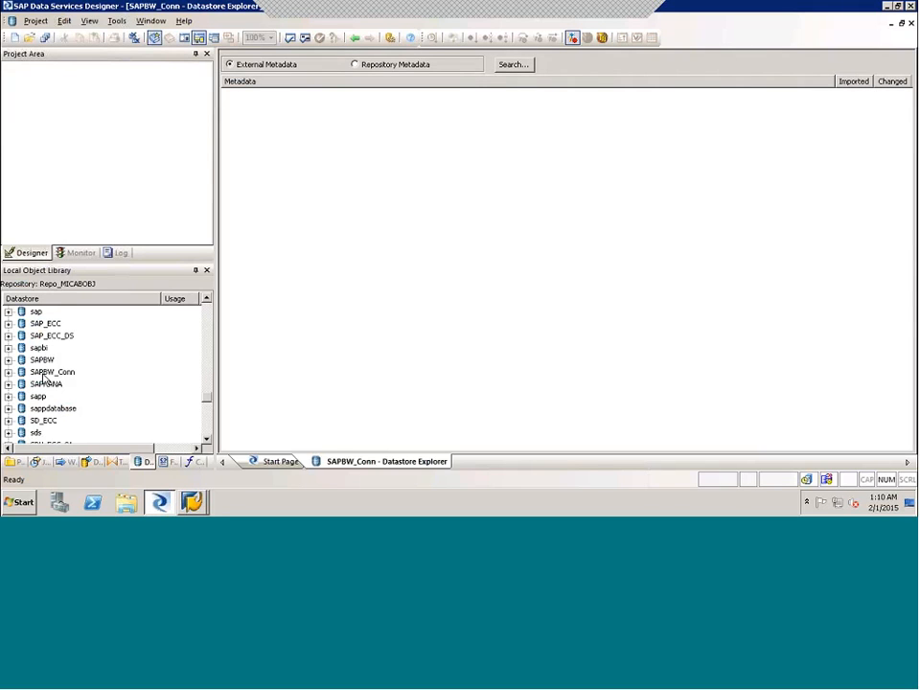
- Try to reapply the SAPBW datastore's connection settings unchanged, decline saving it and cancel the edit
{"action": "left_click", "coordinate": [42, 372]}
{"action": "left_click", "coordinate": [43, 361]}
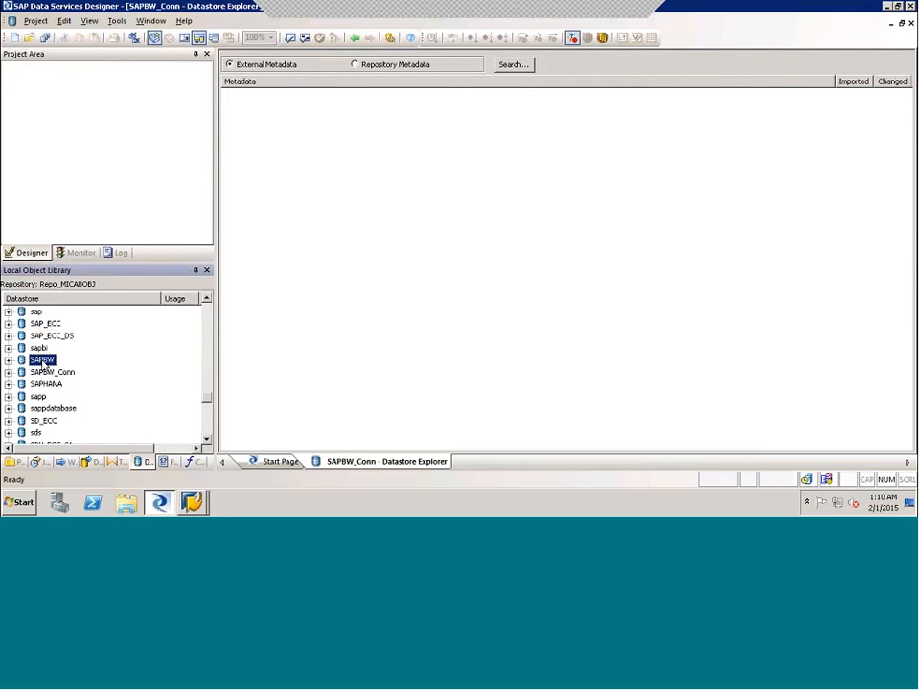
{"action": "right_click", "coordinate": [43, 362]}
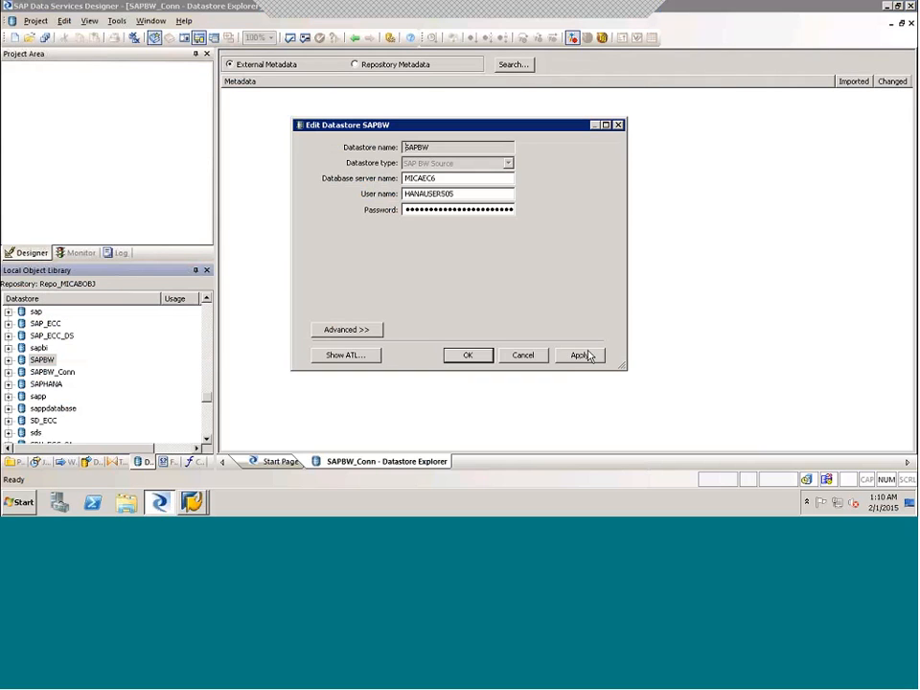
{"action": "left_click", "coordinate": [589, 355]}
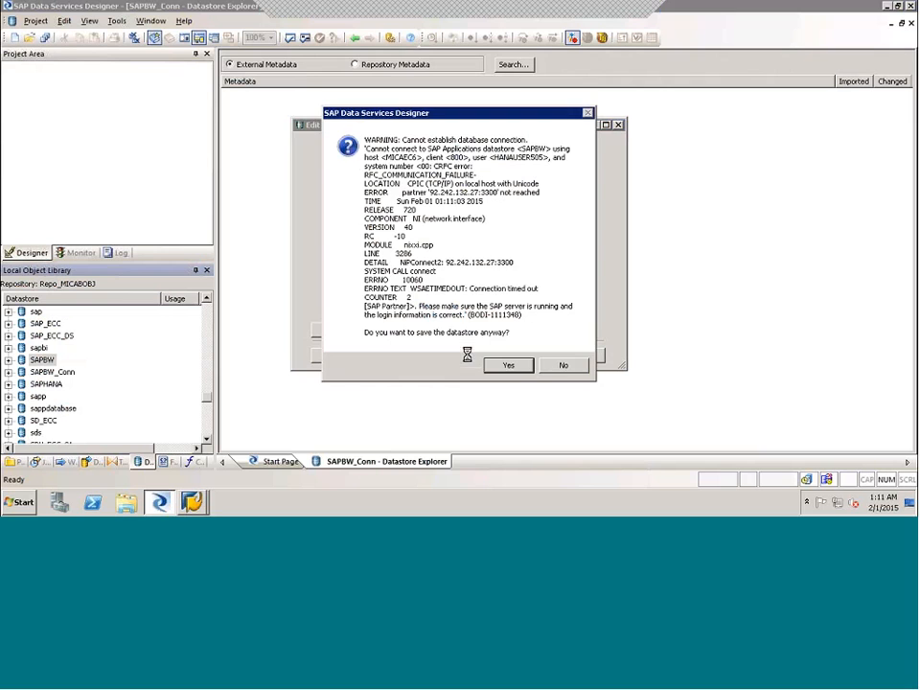
{"action": "left_click", "coordinate": [563, 365]}
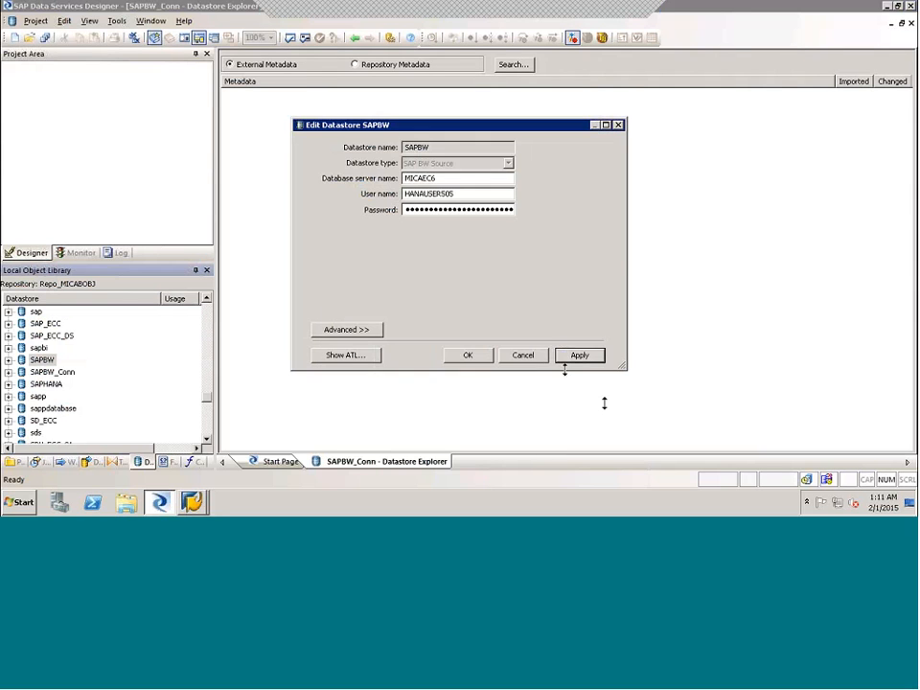
{"action": "left_click", "coordinate": [536, 357]}
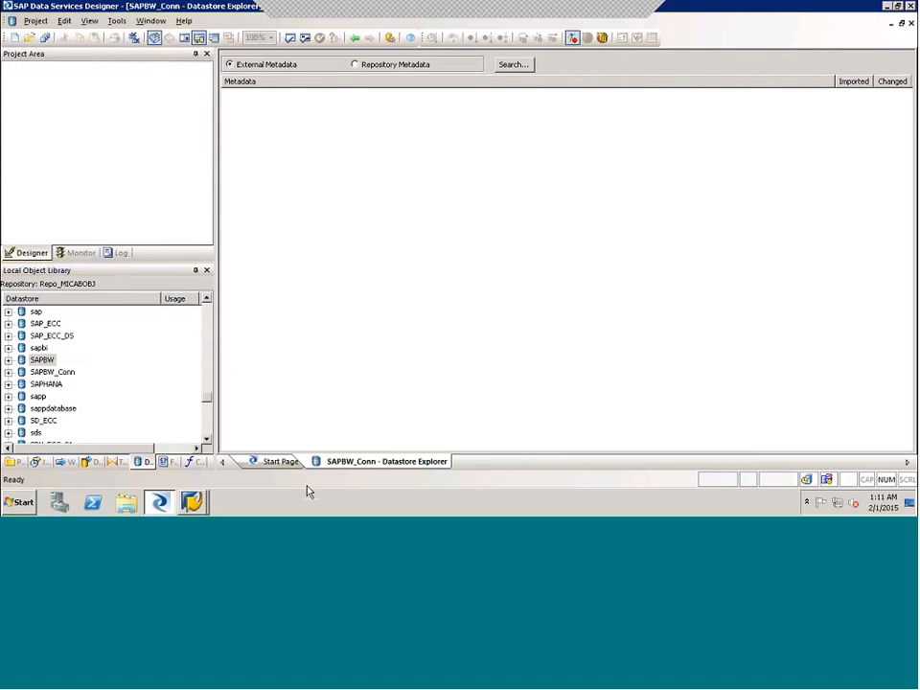
- Examine the SAP_ECC datastore's object categories and its connection settings, cancelling without changes and collapsing it again
{"action": "left_click", "coordinate": [159, 502]}
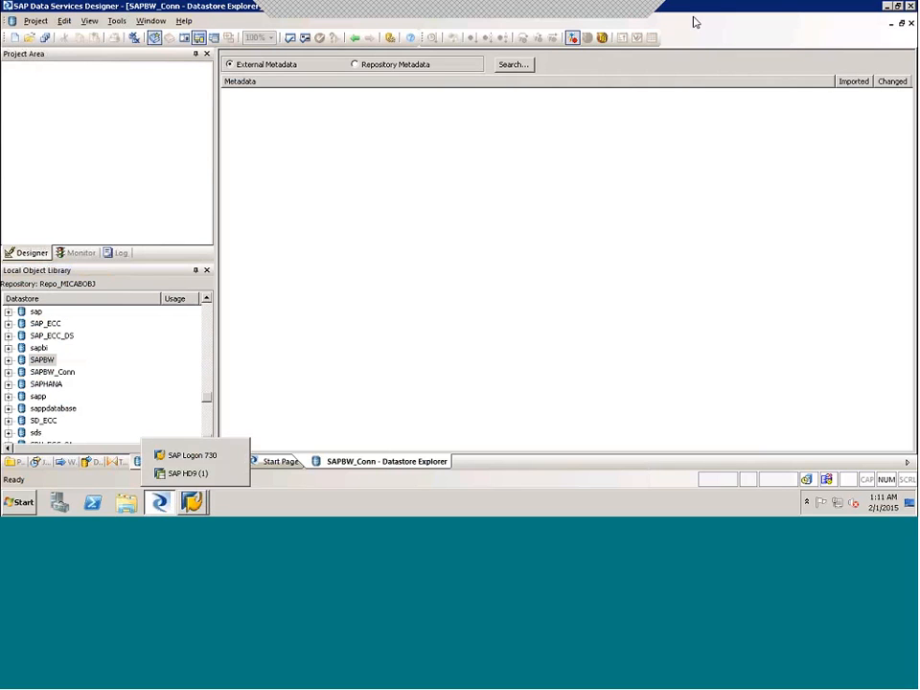
{"action": "double_click", "coordinate": [43, 324]}
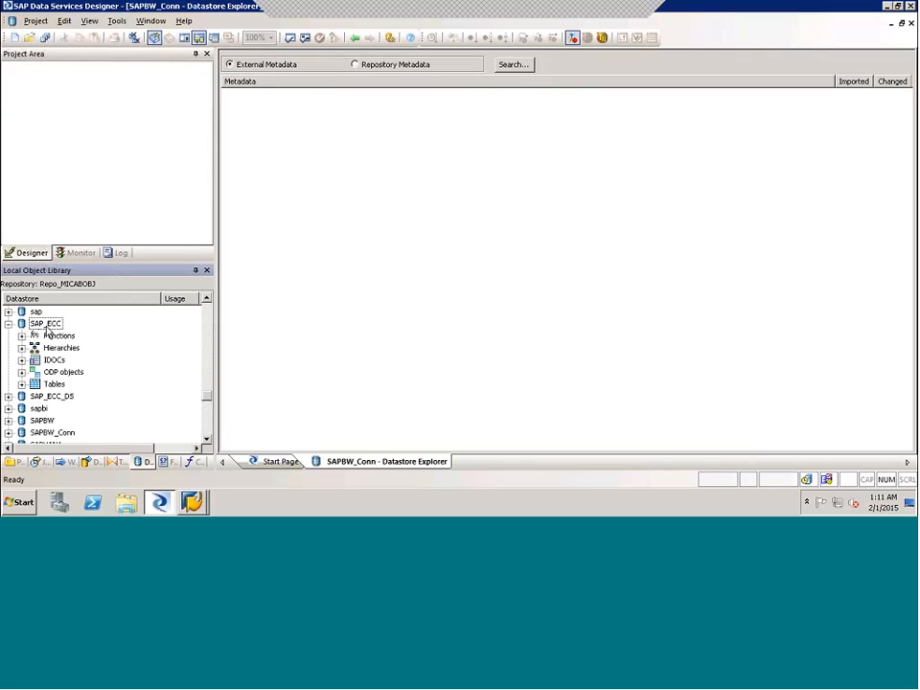
{"action": "right_click", "coordinate": [46, 326]}
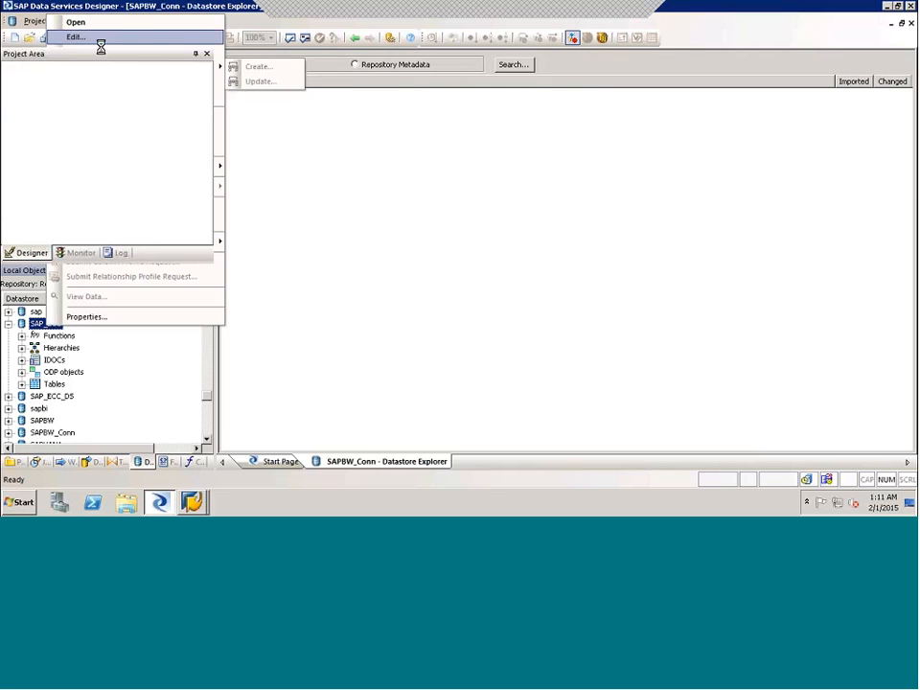
{"action": "left_click", "coordinate": [96, 36]}
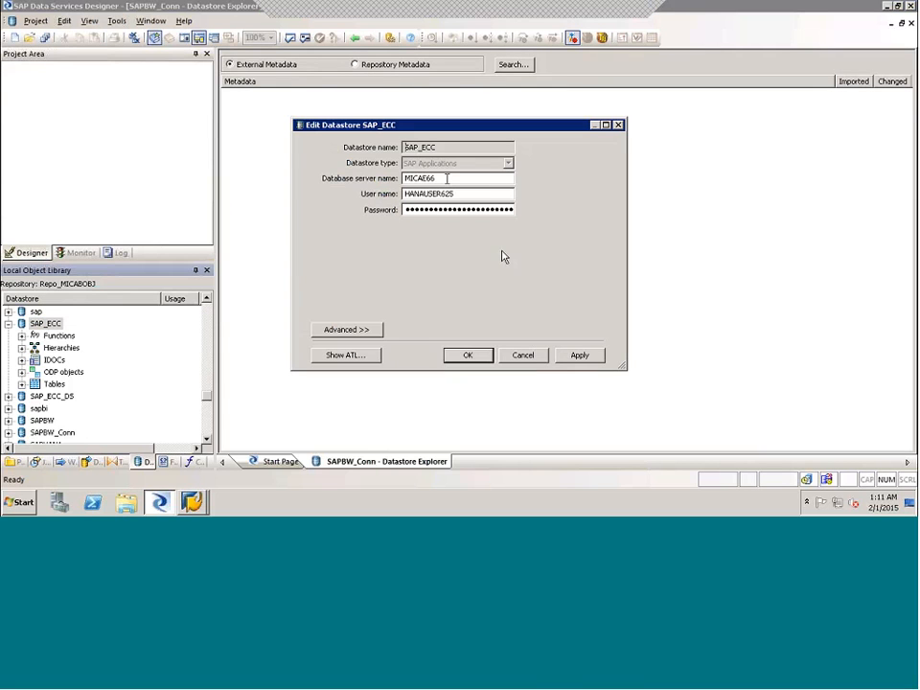
{"action": "left_click", "coordinate": [527, 359]}
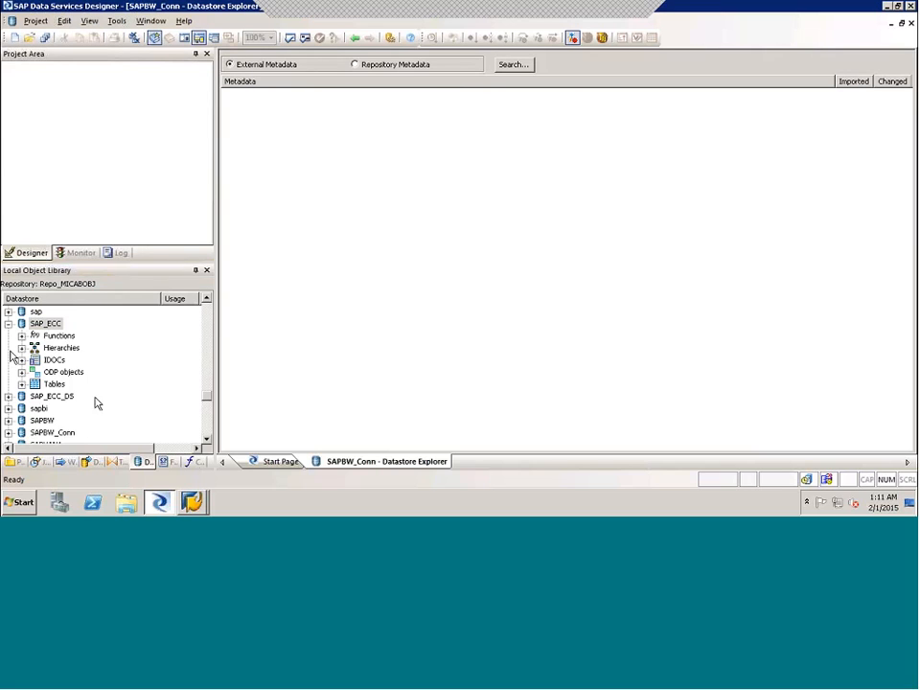
{"action": "left_click", "coordinate": [7, 324]}
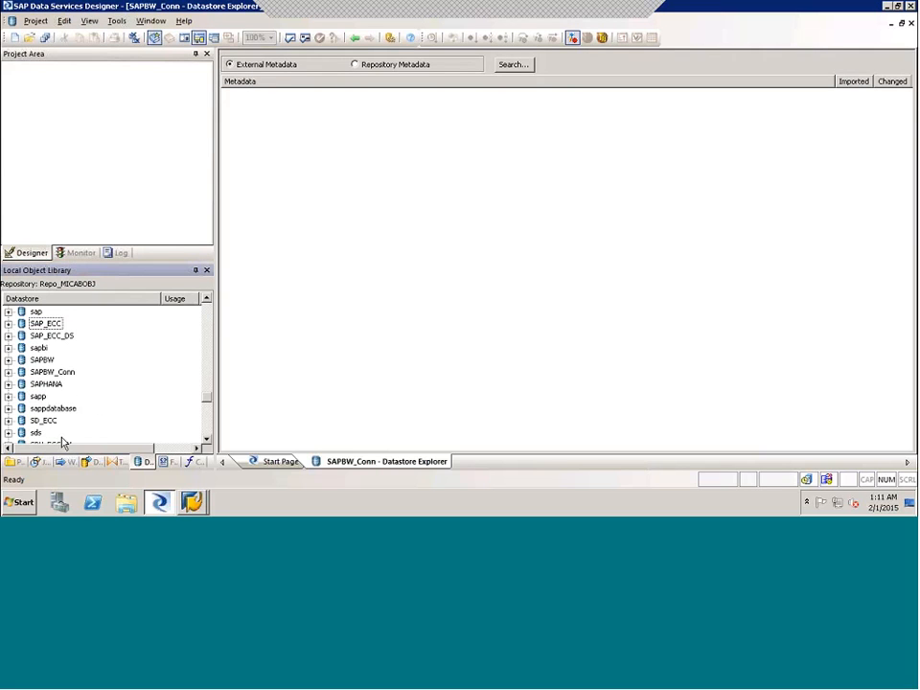
- Look through the datastores starting with T and open the TAR_ECC_DS datastore for editing
{"action": "mouse_move", "coordinate": [206, 395]}
{"action": "left_mouse_down"}
{"action": "mouse_move", "coordinate": [207, 339]}
{"action": "mouse_move", "coordinate": [207, 414]}
{"action": "left_mouse_up"}
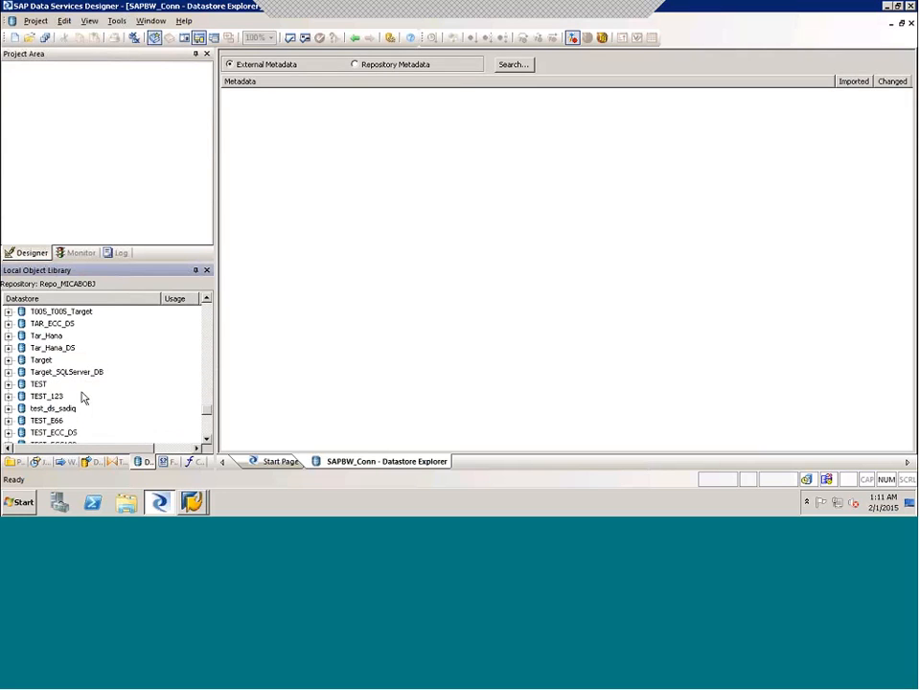
{"action": "left_click", "coordinate": [44, 384]}
{"action": "left_click", "coordinate": [56, 409]}
{"action": "left_click", "coordinate": [55, 337]}
{"action": "left_click", "coordinate": [59, 324]}
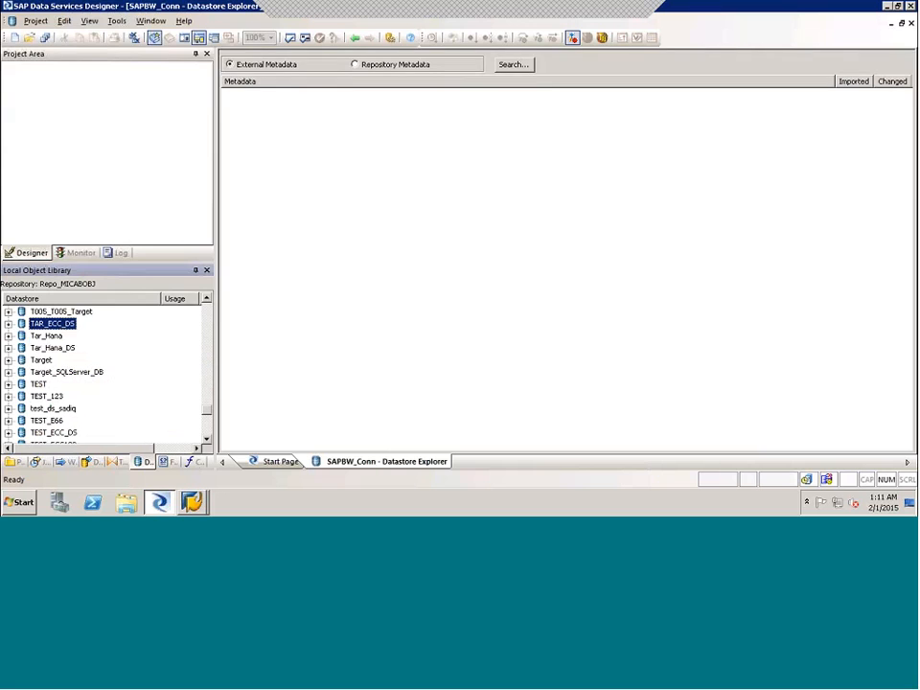
{"action": "right_click", "coordinate": [59, 324]}
{"action": "key", "text": "Return"}
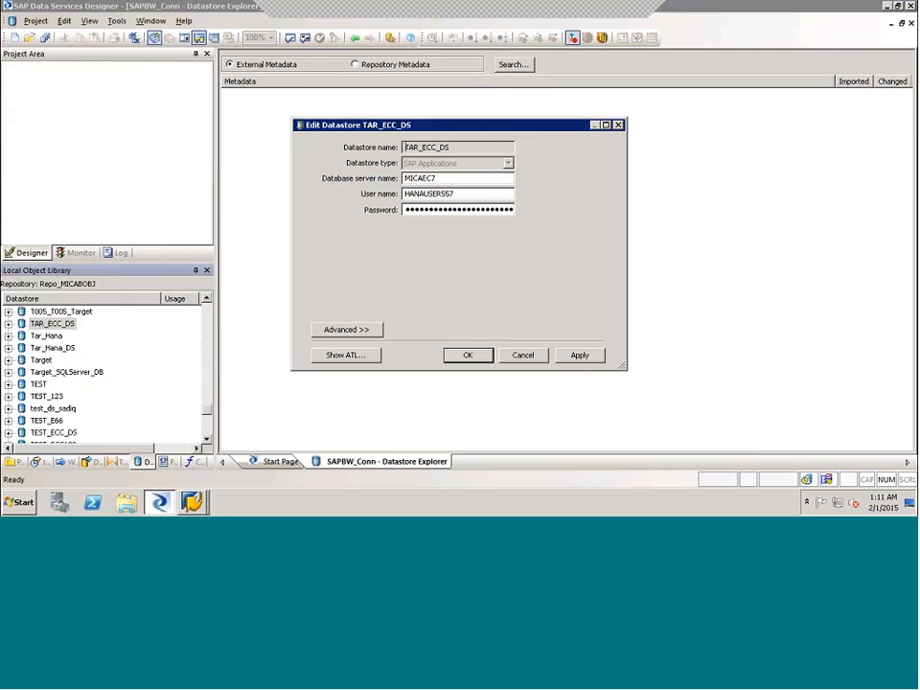
- Examine TAR_ECC_DS's advanced settings through its RFC destination and working directory, and its database server name
{"action": "left_click", "coordinate": [443, 178]}
{"action": "left_click", "coordinate": [346, 328]}
{"action": "left_click", "coordinate": [597, 399]}
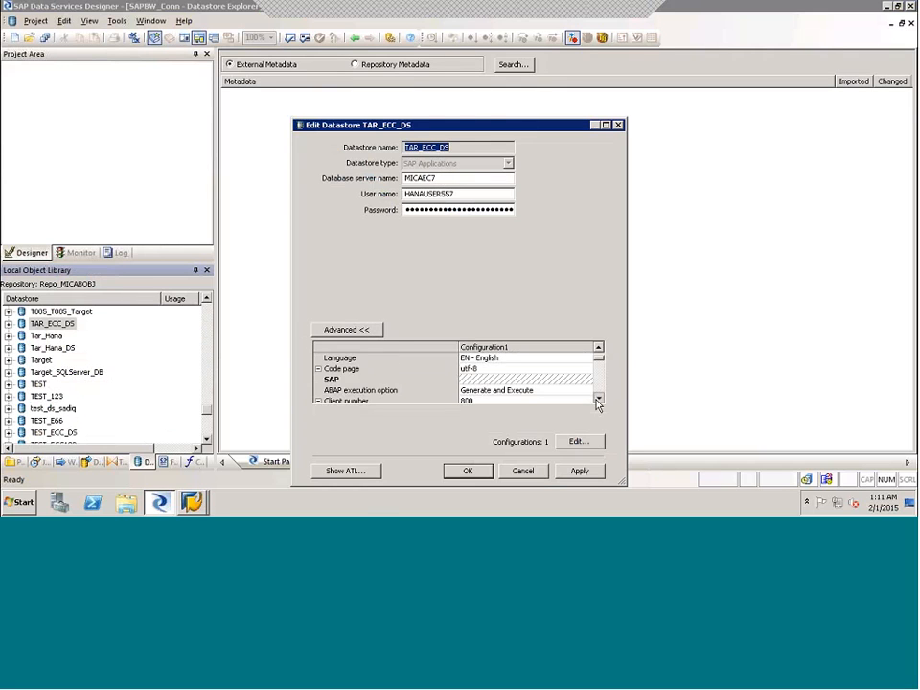
{"action": "left_click", "coordinate": [598, 399]}
{"action": "left_click", "coordinate": [597, 399]}
{"action": "left_click", "coordinate": [597, 398]}
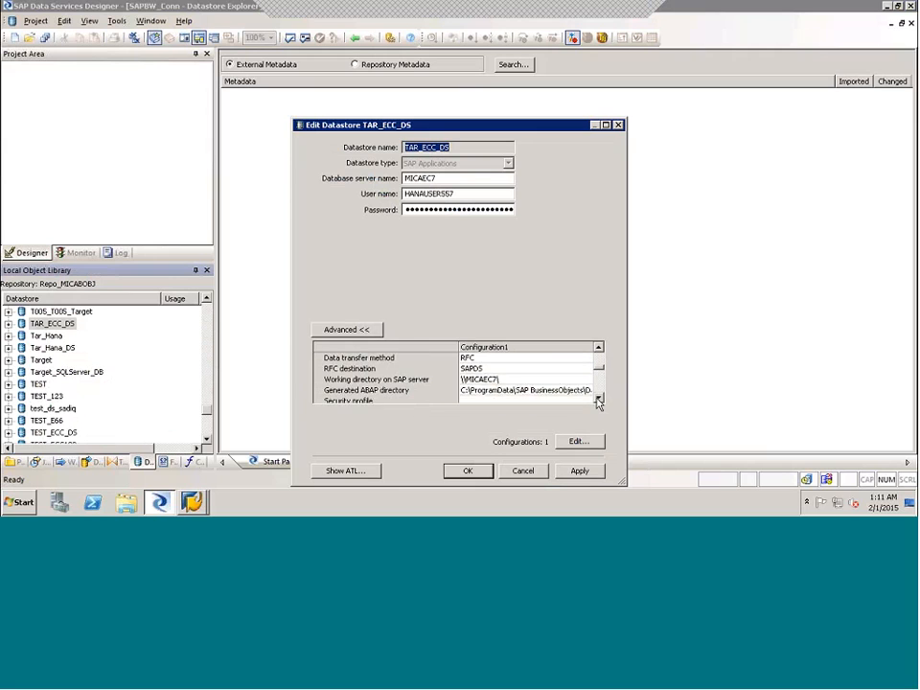
{"action": "left_click", "coordinate": [597, 398]}
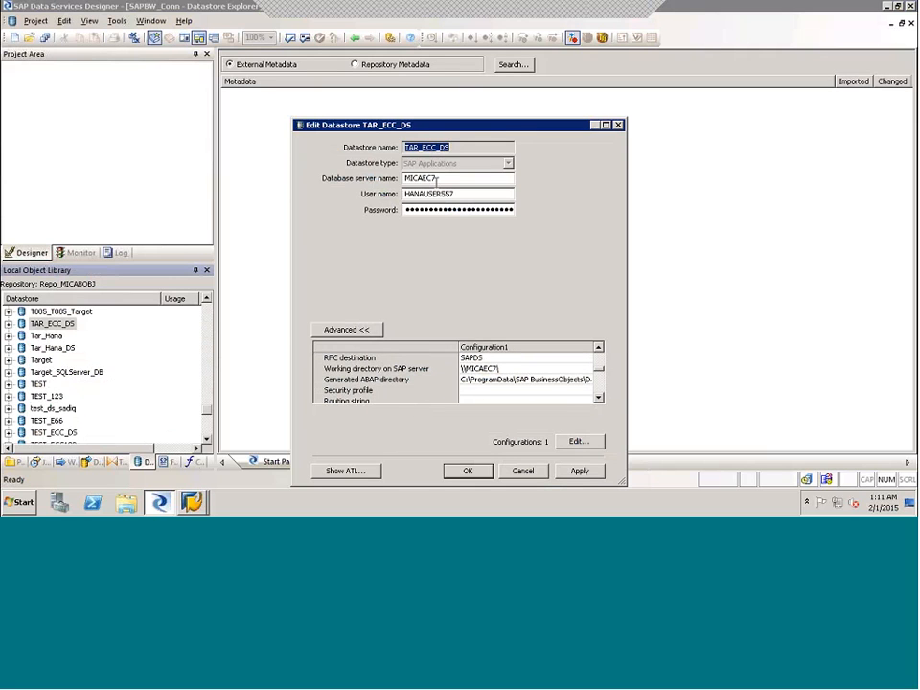
{"action": "left_click", "coordinate": [446, 179]}
{"action": "left_click_drag", "start_coordinate": [446, 180], "coordinate": [425, 179]}
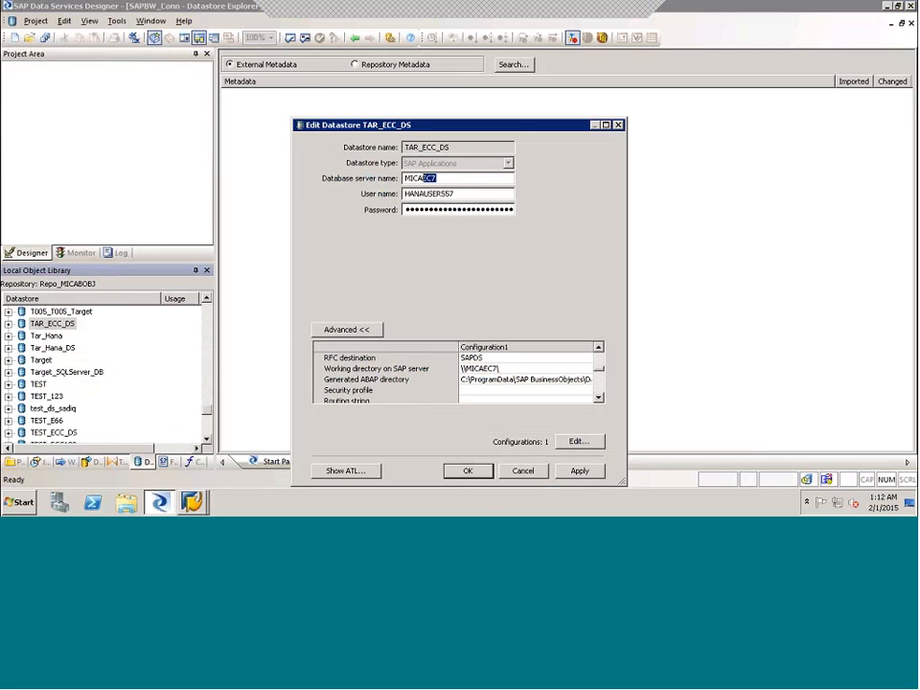
- Check the application server in SAP Logon's ECC EHP7 entry, return to Data Services Designer and cancel editing TAR_ECC_DS
{"action": "left_click", "coordinate": [192, 502]}
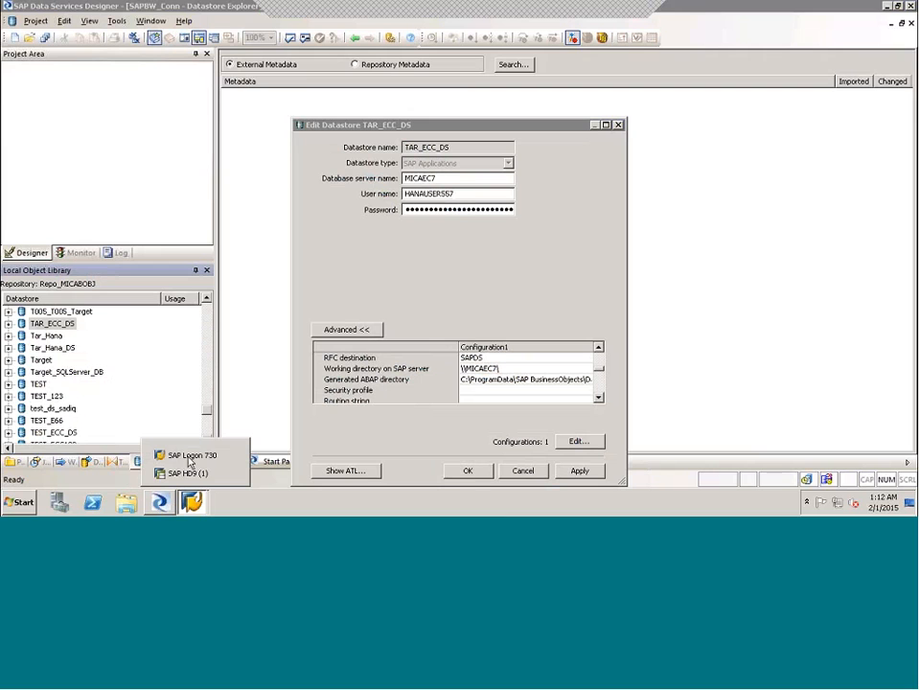
{"action": "left_click", "coordinate": [192, 454]}
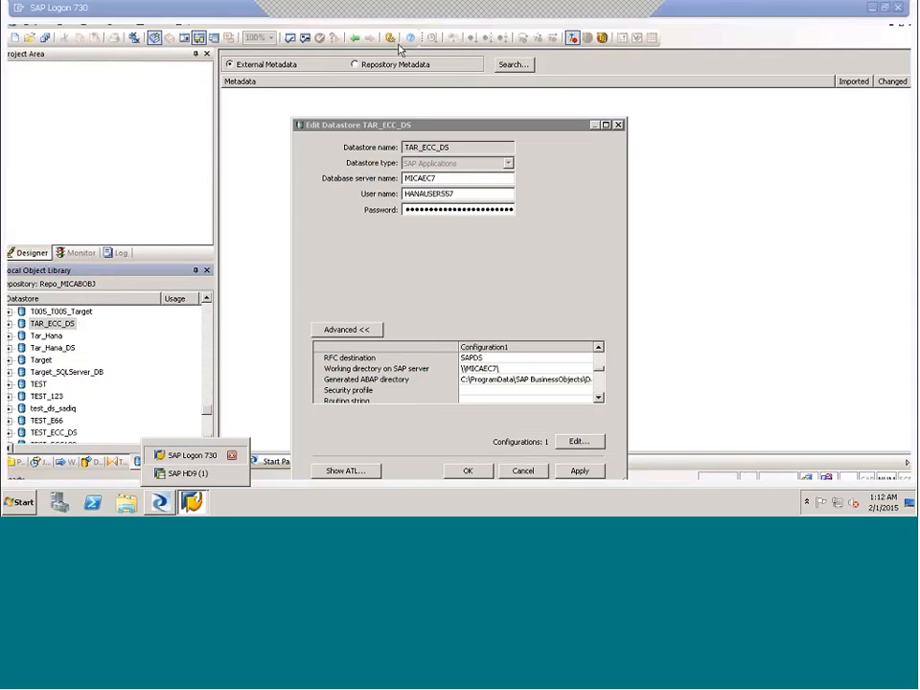
{"action": "right_click", "coordinate": [368, 74]}
{"action": "left_click", "coordinate": [407, 132]}
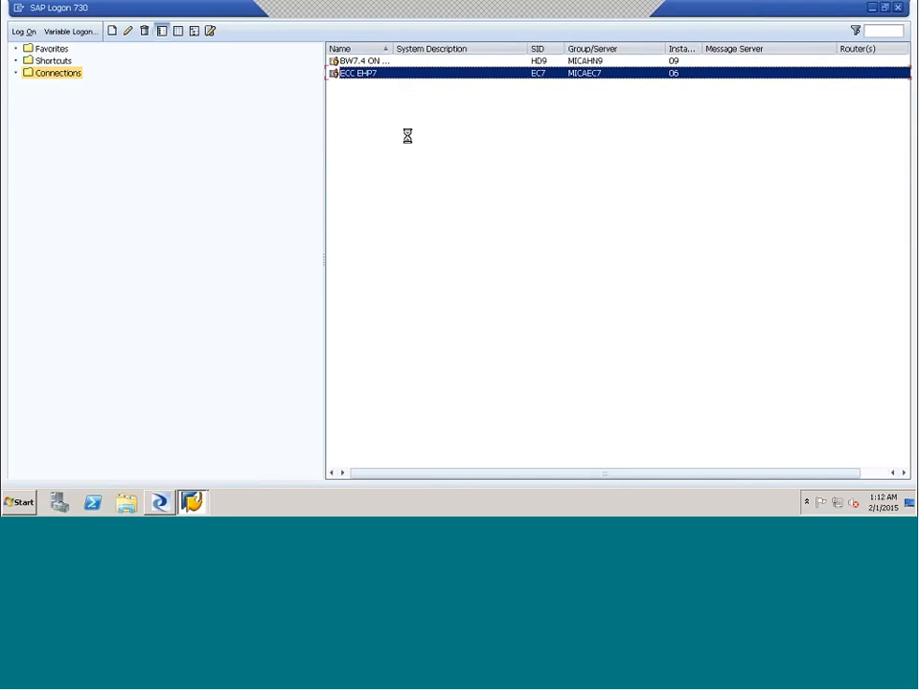
{"action": "left_click_drag", "start_coordinate": [447, 236], "coordinate": [407, 230]}
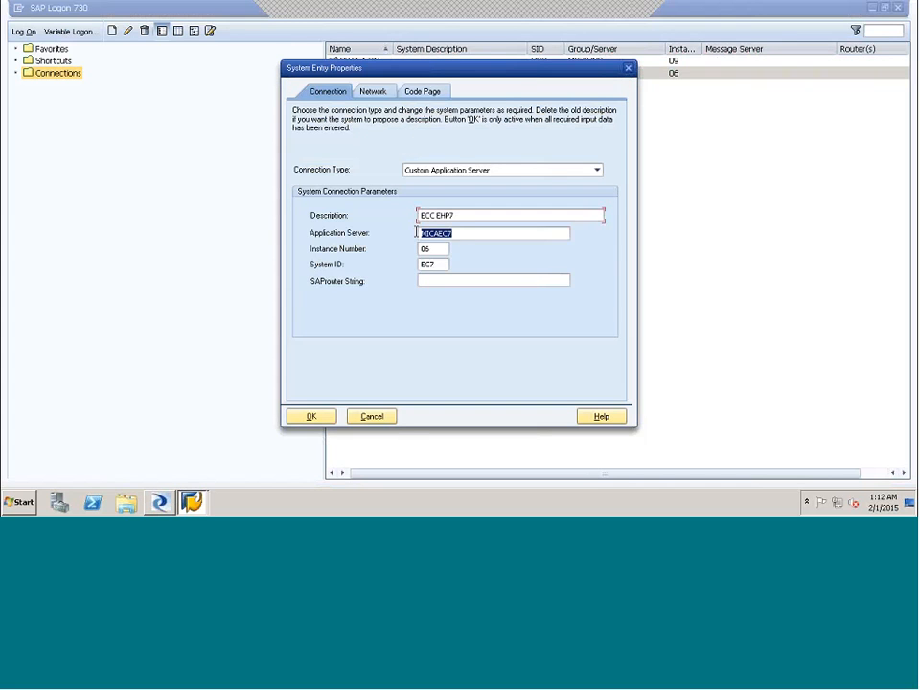
{"action": "left_click", "coordinate": [372, 416]}
{"action": "left_click", "coordinate": [161, 503]}
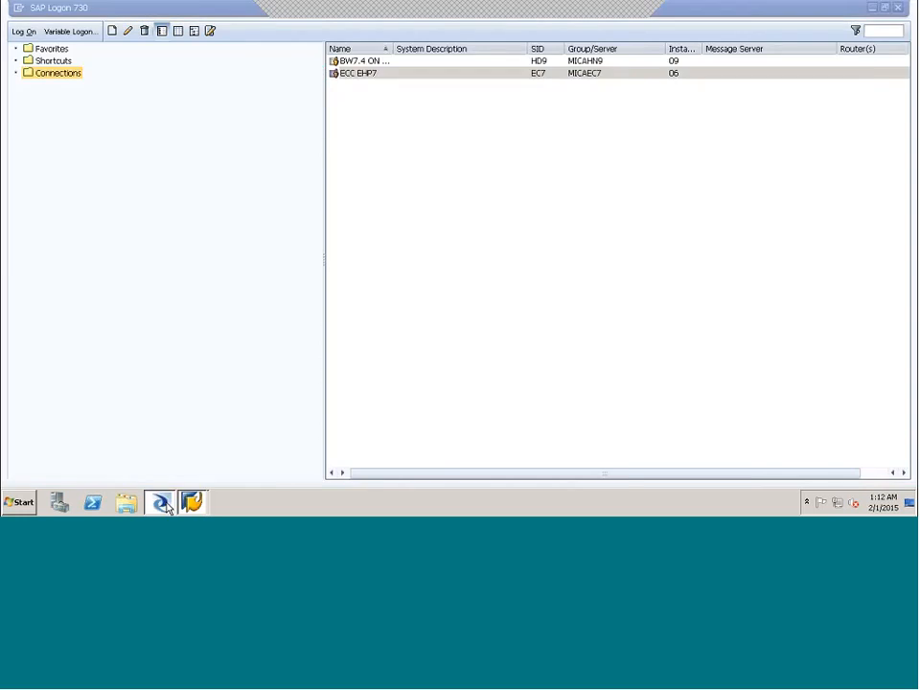
{"action": "left_click", "coordinate": [518, 471]}
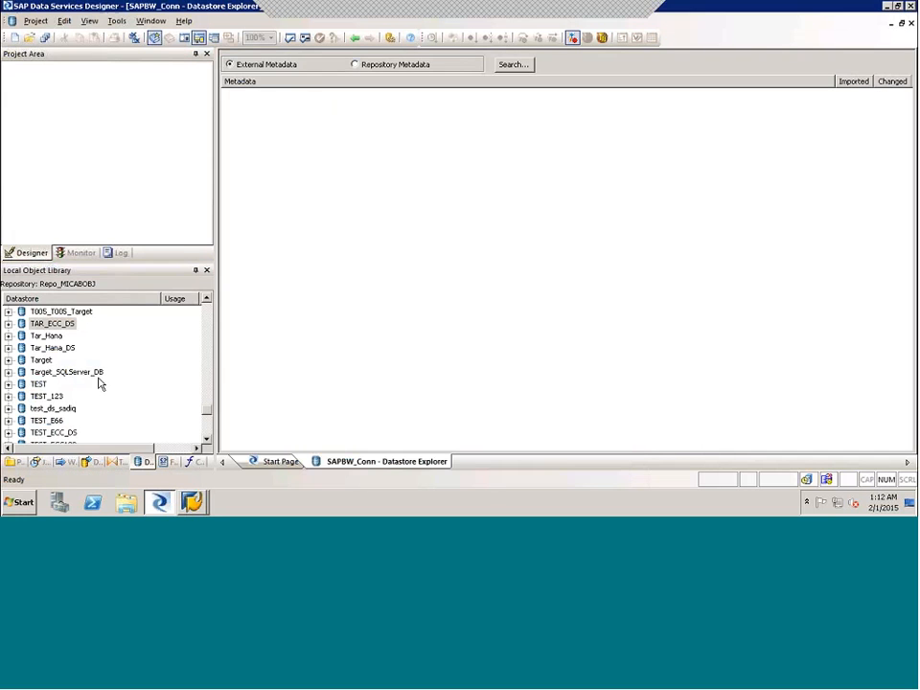
- Start a new datastore named ECC_Conn with the datastore type SAP Applications
{"action": "right_click", "coordinate": [149, 370]}
{"action": "left_click", "coordinate": [205, 153]}
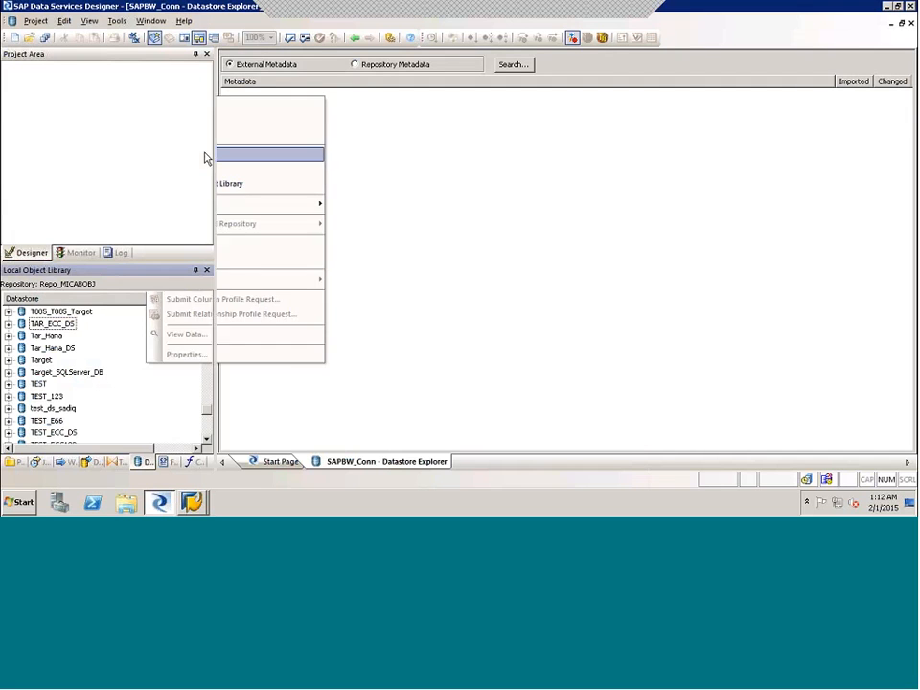
{"action": "type", "text": "ECC_"}
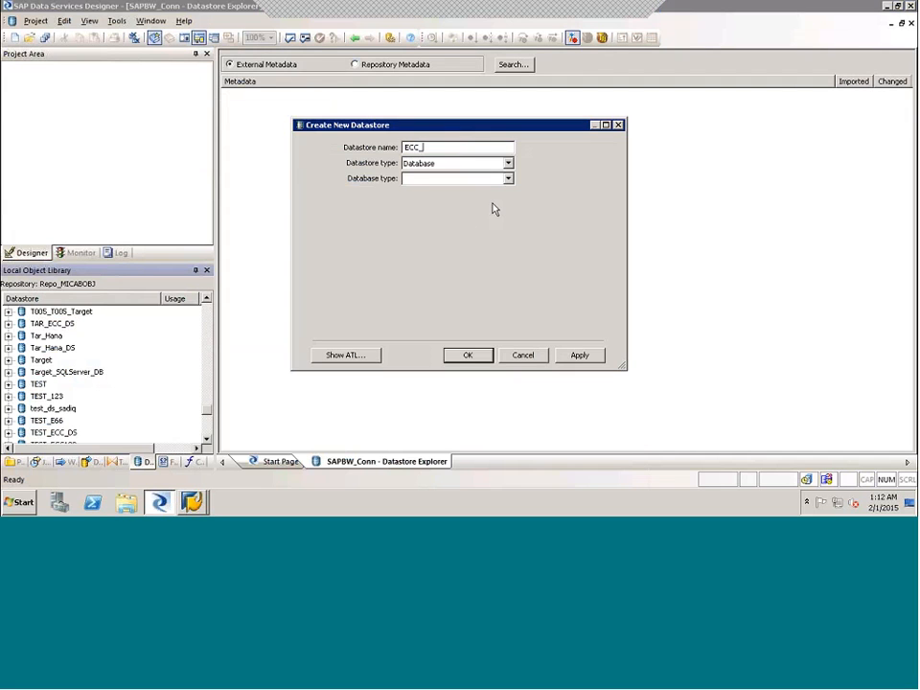
{"action": "type", "text": "Conn"}
{"action": "key", "text": "Tab"}
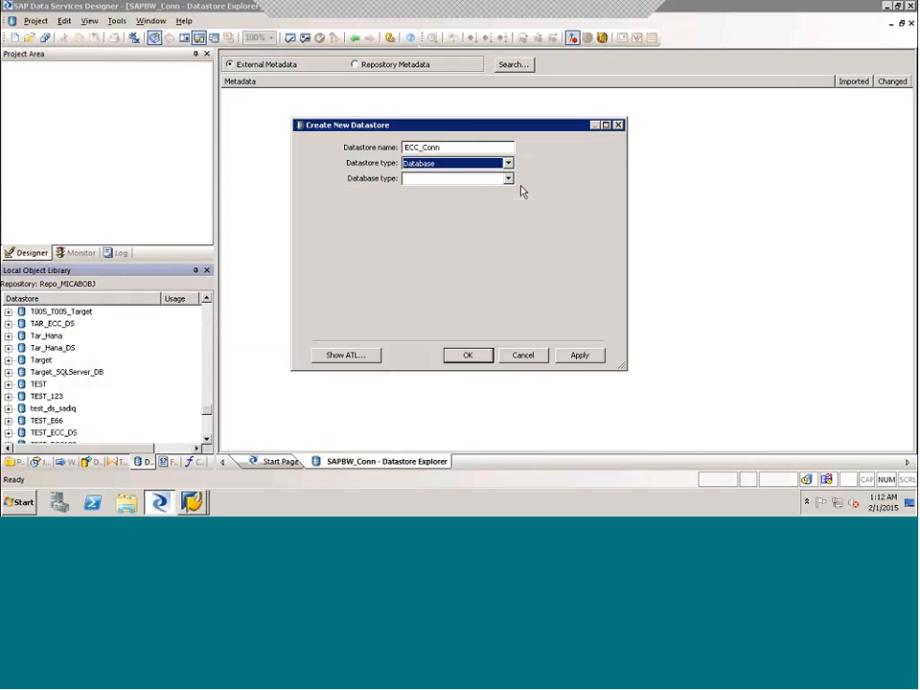
{"action": "left_click", "coordinate": [508, 163]}
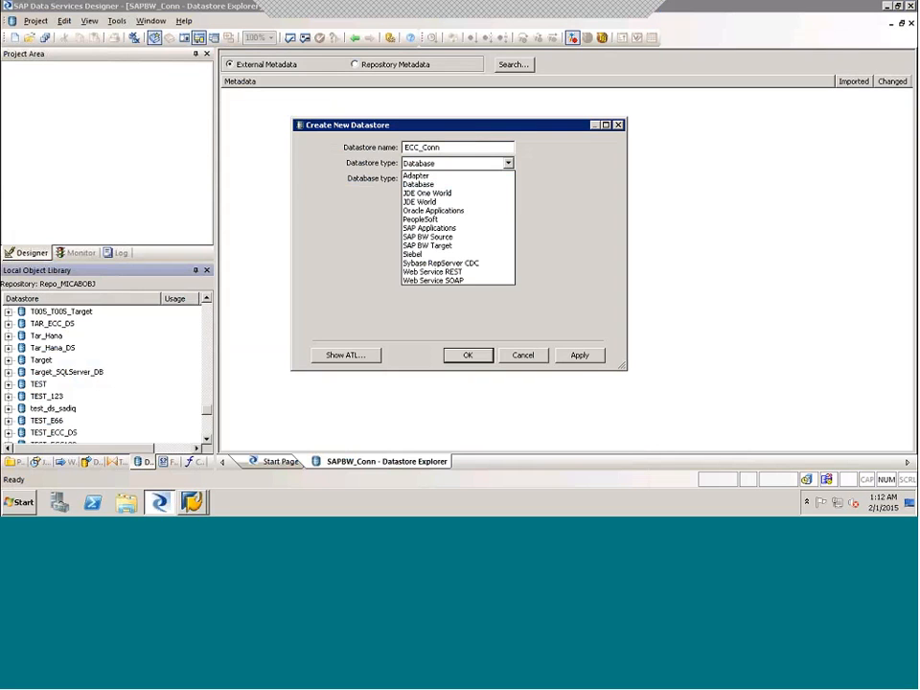
{"action": "left_click", "coordinate": [427, 229]}
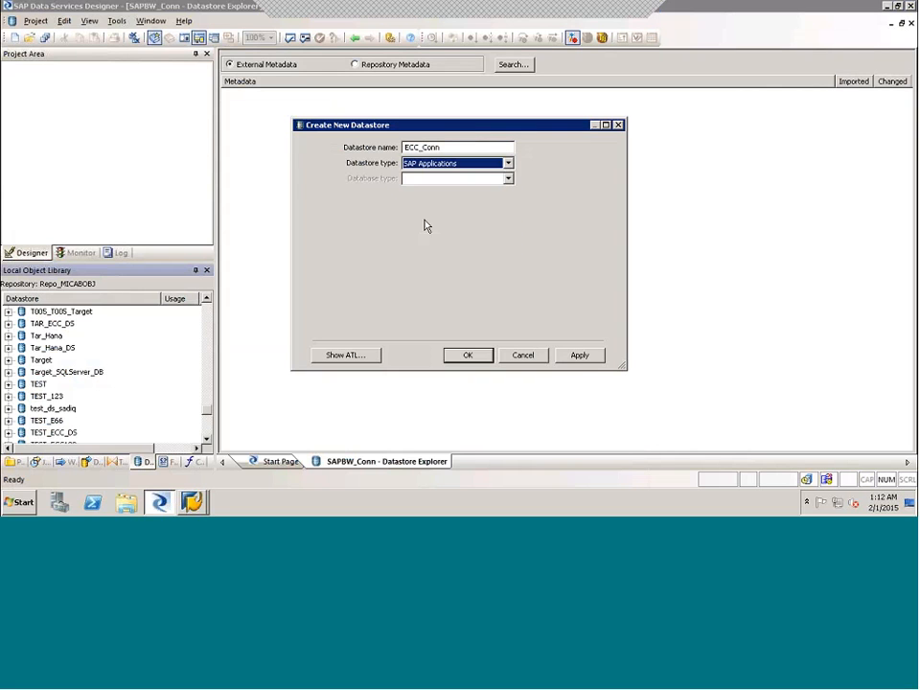
- Set ECC_Conn's database server name to MICAEC7 and enter the SAP user name and password
{"action": "left_click", "coordinate": [424, 178]}
{"action": "type", "text": "MIC"}
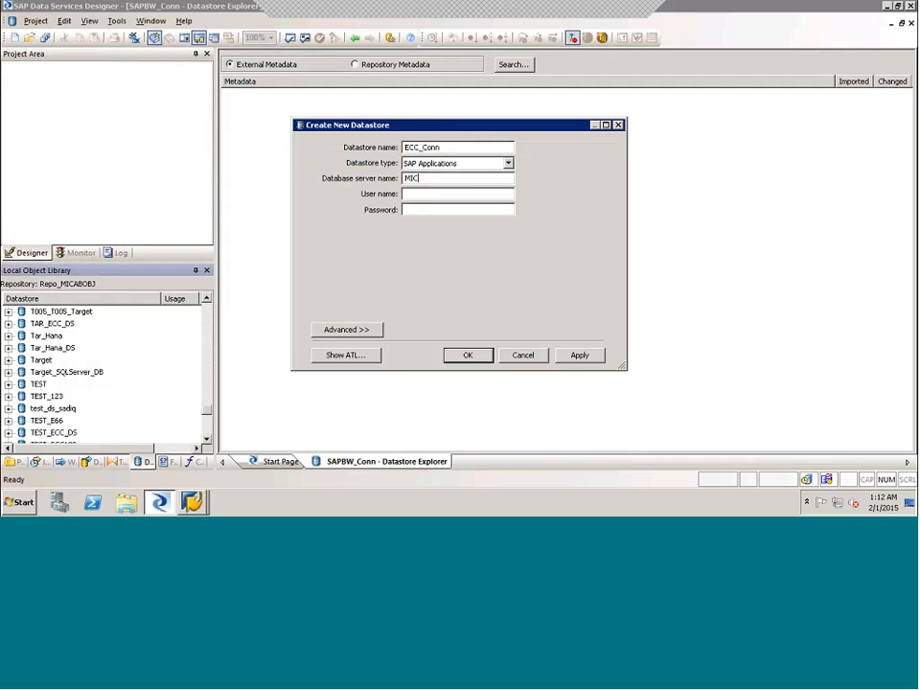
{"action": "type", "text": "AEC7"}
{"action": "left_click", "coordinate": [460, 191]}
{"action": "type", "text": "BOD"}
{"action": "type", "text": "SUS"}
{"action": "type", "text": "ER"}
{"action": "type", "text": "001"}
{"action": "type", "text": "•"}
{"action": "type", "text": "••••"}
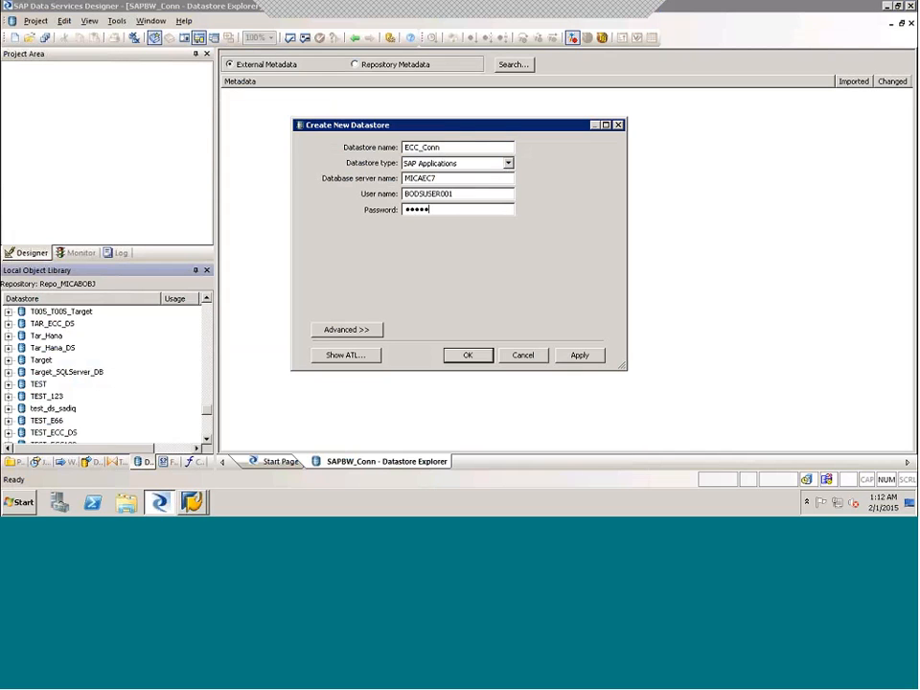
{"action": "type", "text": "•••"}
- Show ECC_Conn's advanced settings and check its client number against the ECC EHP7 logon screen opened from SAP Logon
{"action": "left_click", "coordinate": [374, 327]}
{"action": "left_click", "coordinate": [600, 399]}
{"action": "left_click", "coordinate": [600, 398]}
{"action": "left_click", "coordinate": [600, 399]}
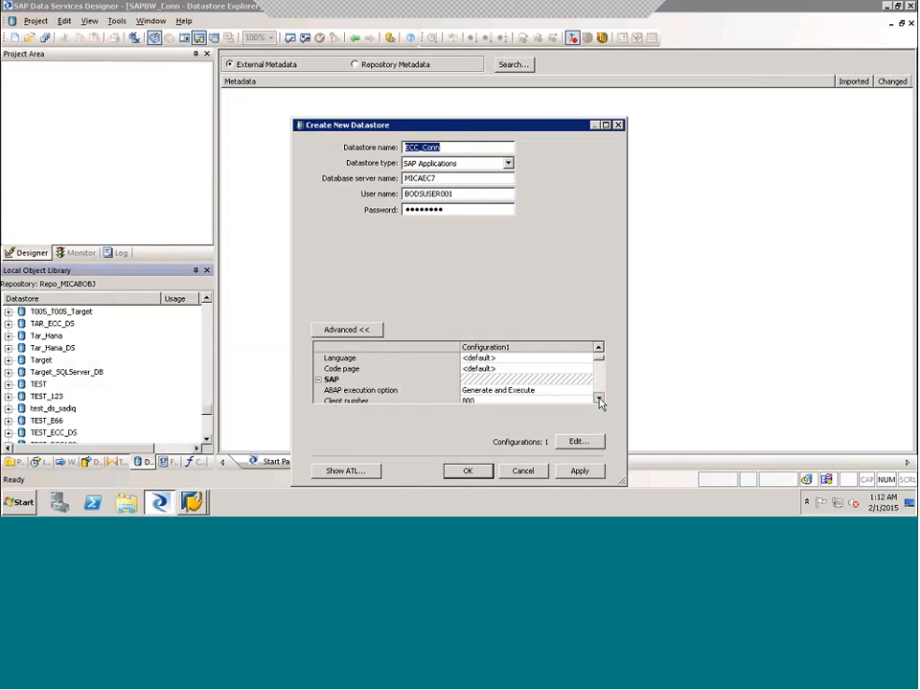
{"action": "left_click", "coordinate": [600, 398]}
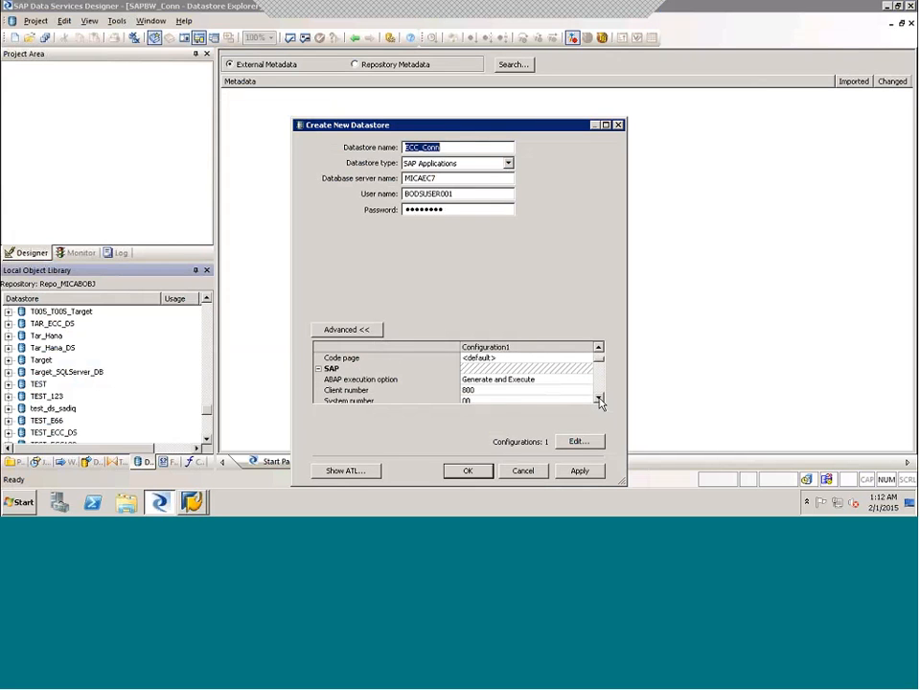
{"action": "left_click", "coordinate": [188, 504]}
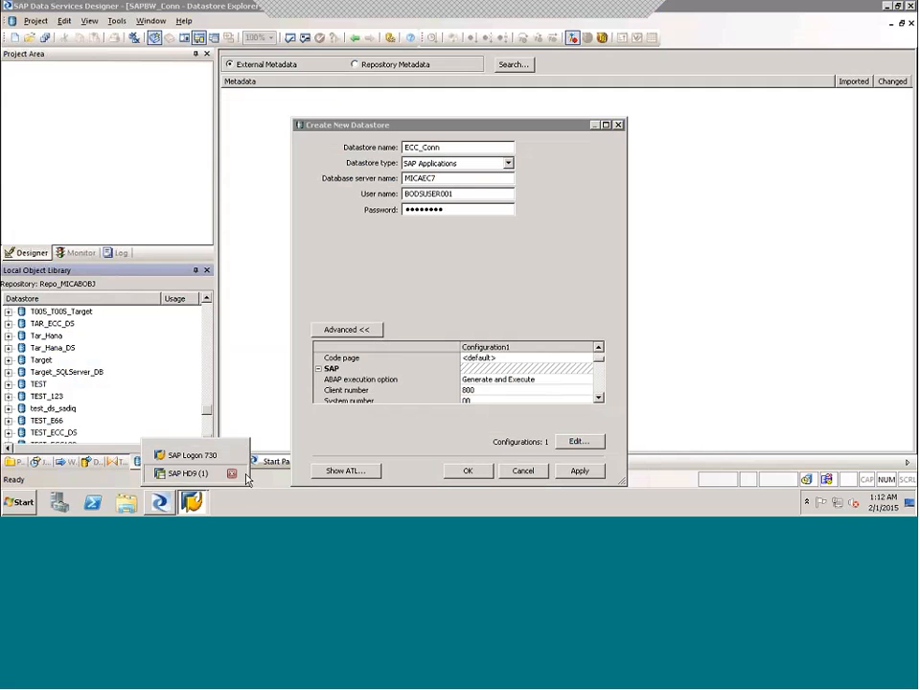
{"action": "left_click", "coordinate": [243, 475]}
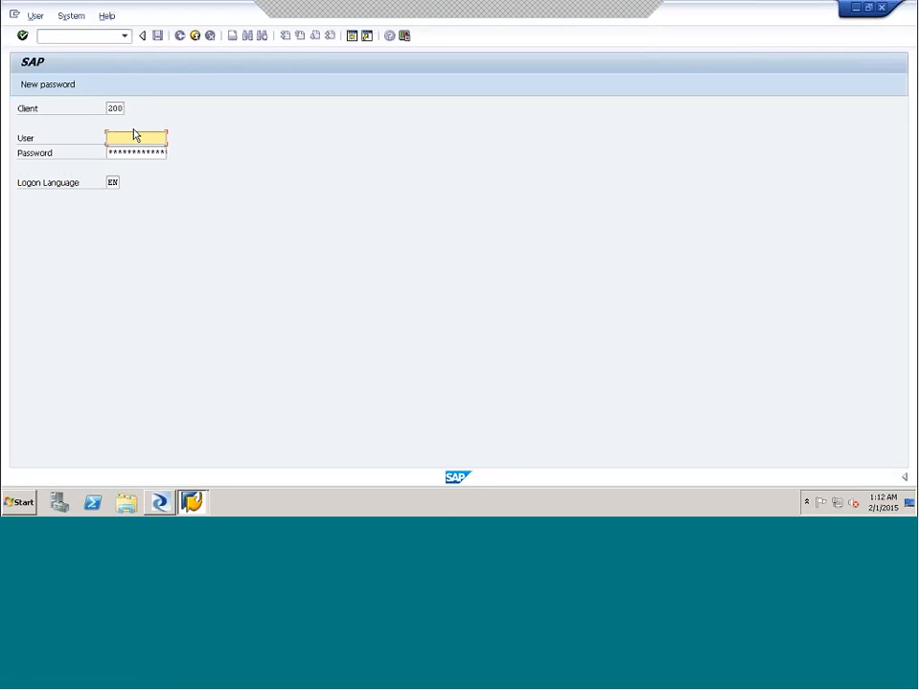
{"action": "left_click", "coordinate": [855, 8]}
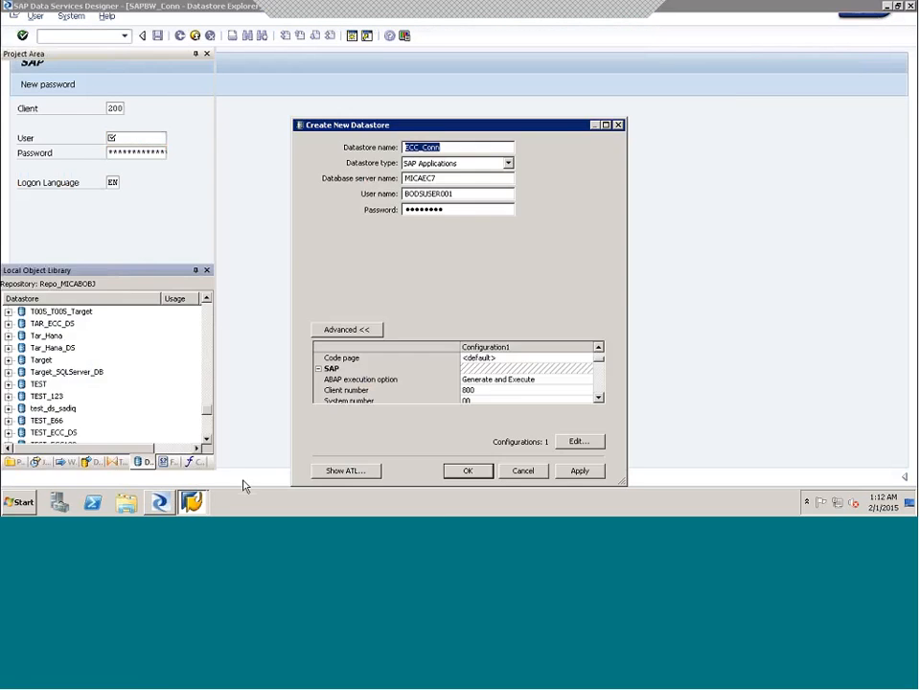
{"action": "left_click", "coordinate": [196, 502]}
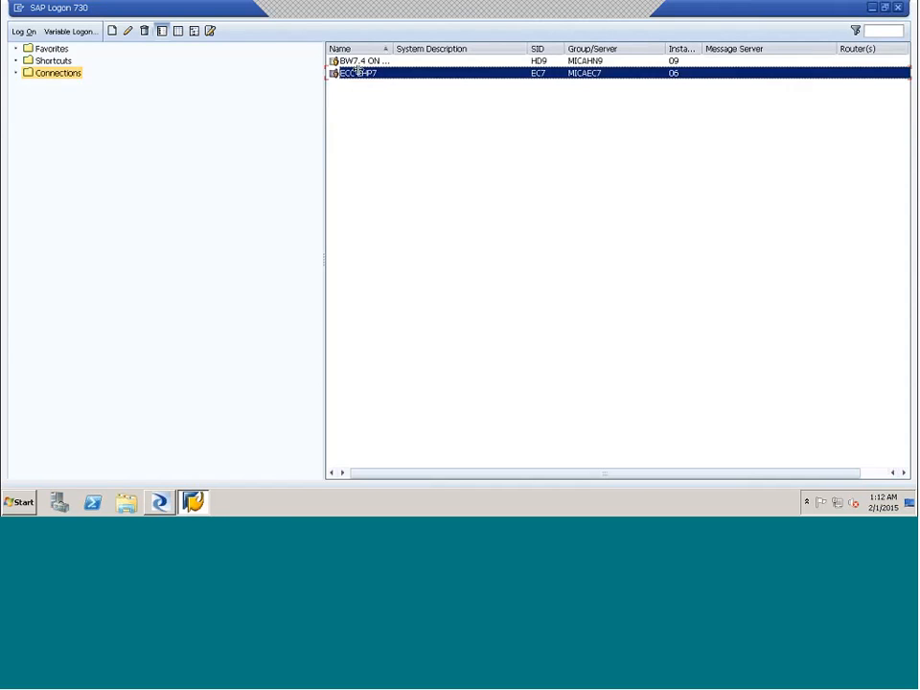
{"action": "double_click", "coordinate": [358, 72]}
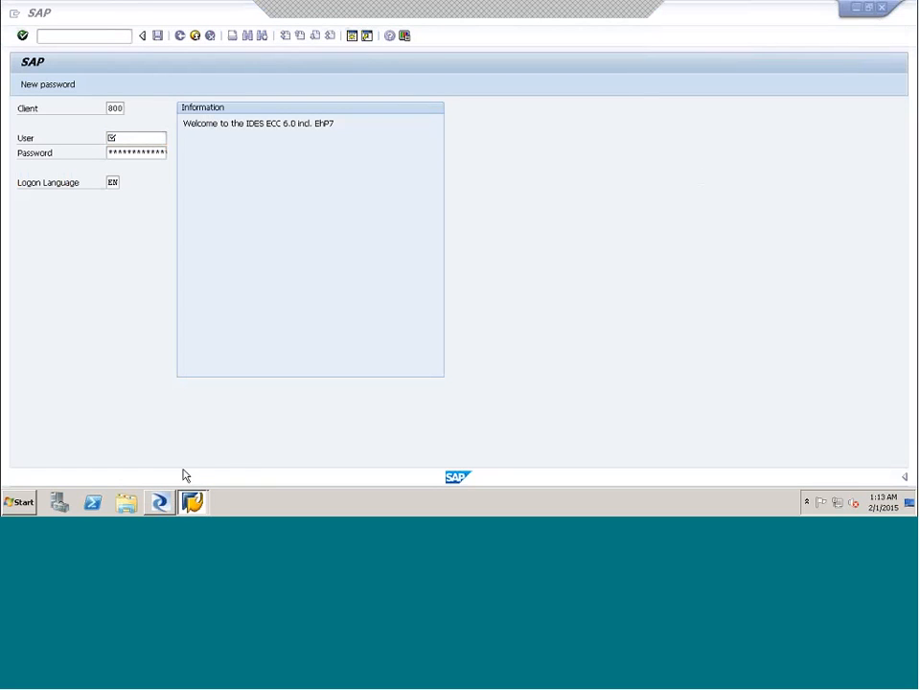
- Look up the instance number in the ECC EHP7 connection entry's properties in SAP Logon
{"action": "left_click", "coordinate": [192, 502]}
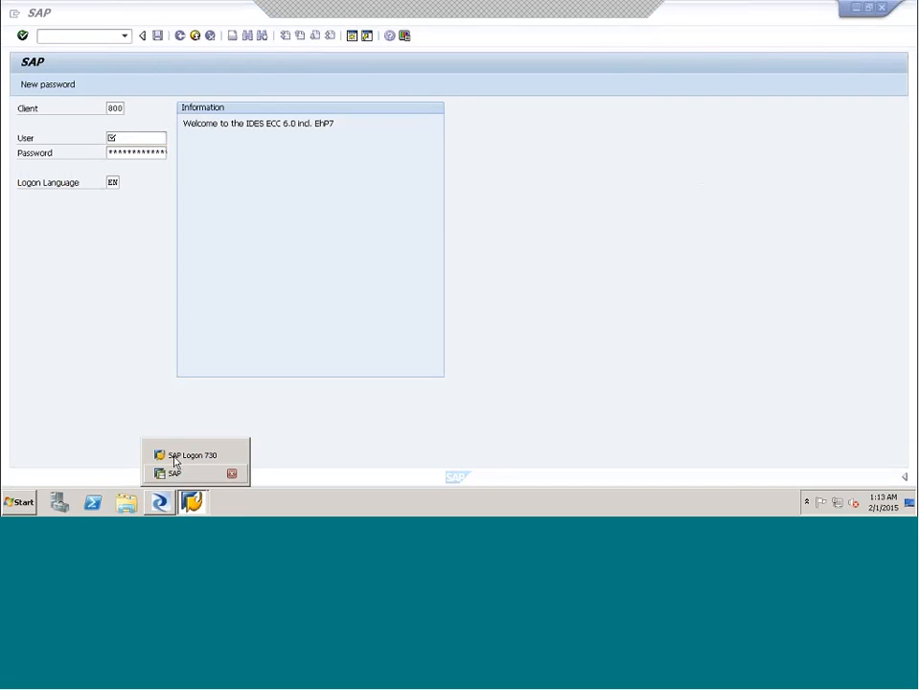
{"action": "left_click", "coordinate": [174, 461]}
{"action": "right_click", "coordinate": [375, 73]}
{"action": "left_click", "coordinate": [414, 139]}
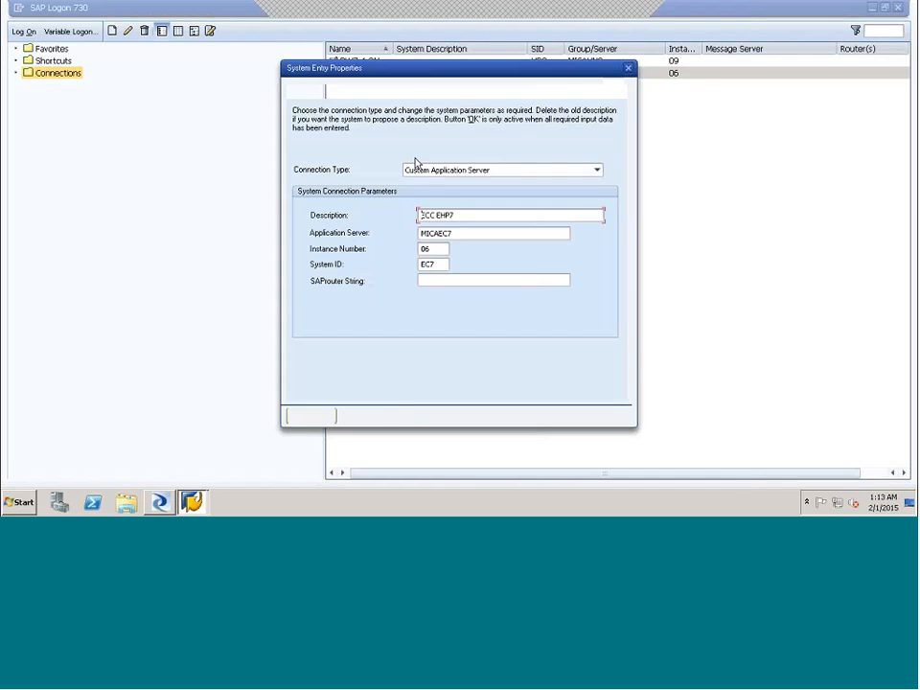
{"action": "left_click_drag", "start_coordinate": [434, 249], "coordinate": [407, 246]}
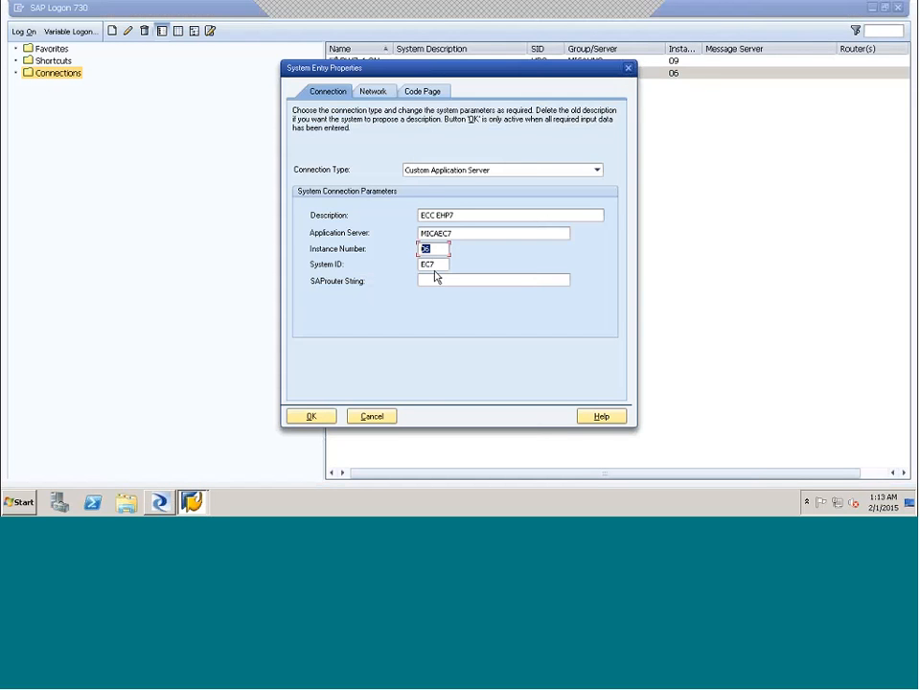
- In Data Services Designer, set ECC_Conn's system number to 06, review the remaining advanced settings and create the datastore
{"action": "left_click", "coordinate": [160, 506]}
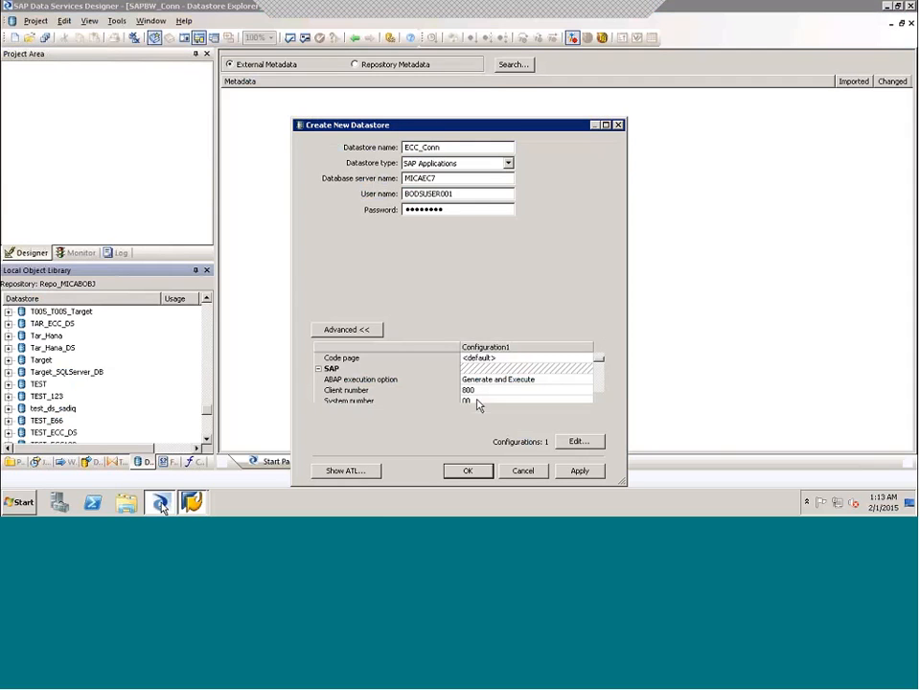
{"action": "left_click", "coordinate": [471, 400]}
{"action": "type", "text": "06"}
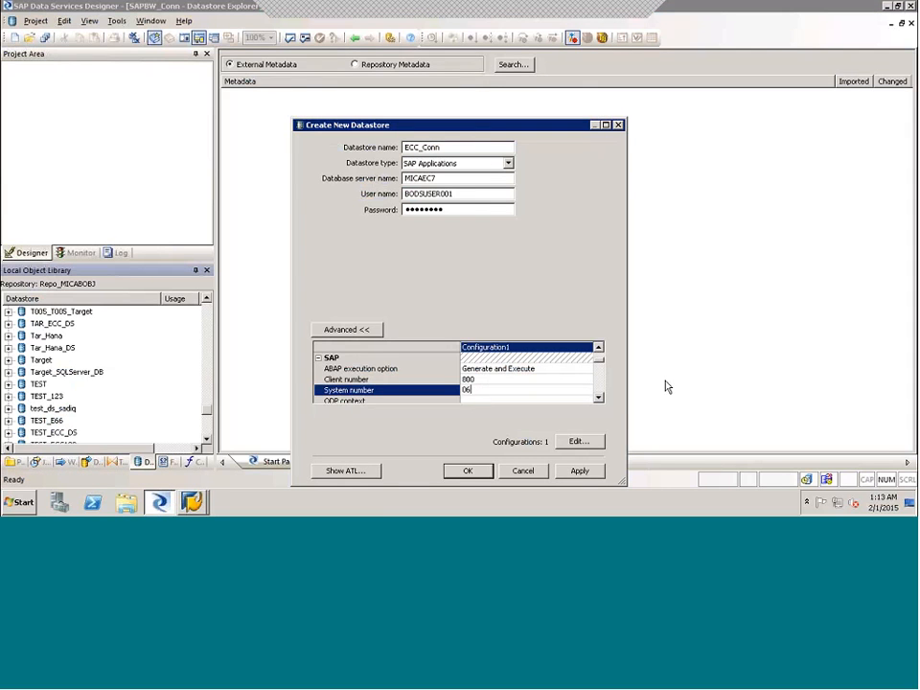
{"action": "left_click", "coordinate": [600, 398]}
{"action": "left_click", "coordinate": [600, 398]}
{"action": "left_click", "coordinate": [600, 398]}
{"action": "left_click", "coordinate": [600, 398]}
{"action": "left_click", "coordinate": [600, 398]}
{"action": "left_click", "coordinate": [600, 398]}
{"action": "left_click", "coordinate": [600, 398]}
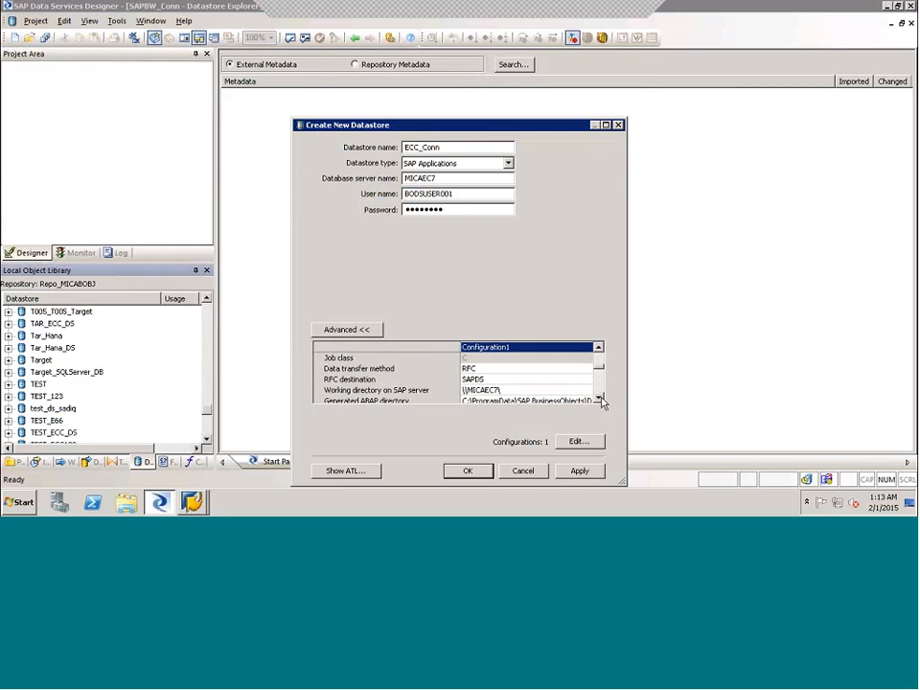
{"action": "left_click", "coordinate": [600, 397]}
{"action": "left_click", "coordinate": [600, 398]}
{"action": "left_click", "coordinate": [600, 397]}
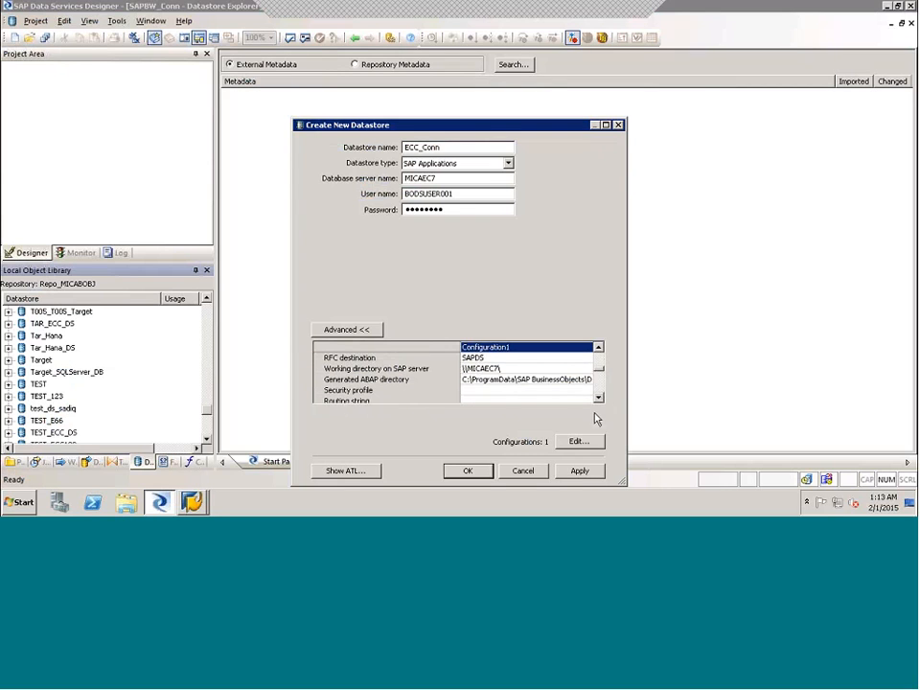
{"action": "left_click", "coordinate": [580, 471]}
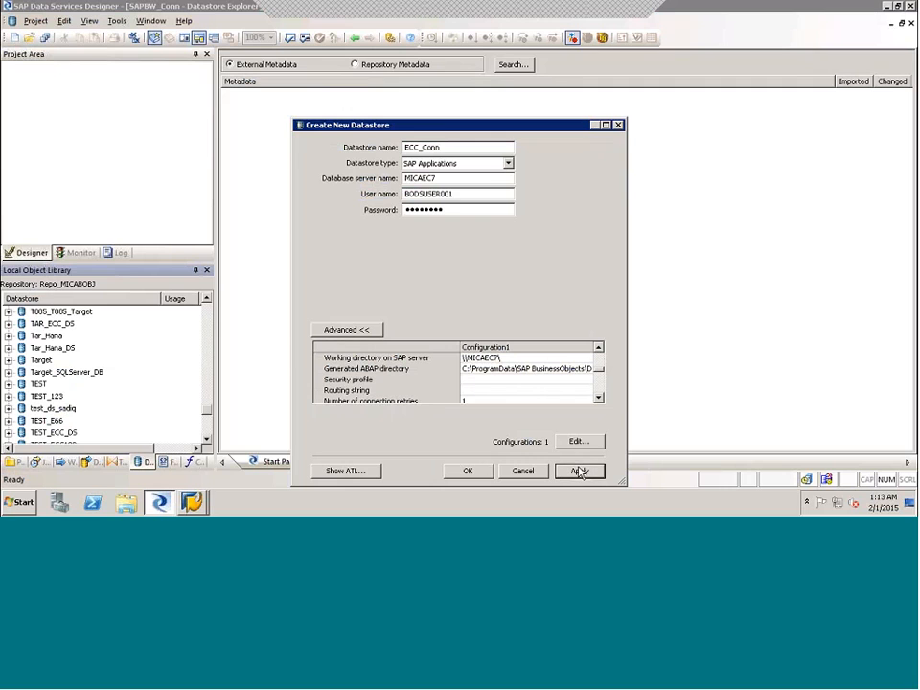
{"action": "left_click", "coordinate": [468, 471]}
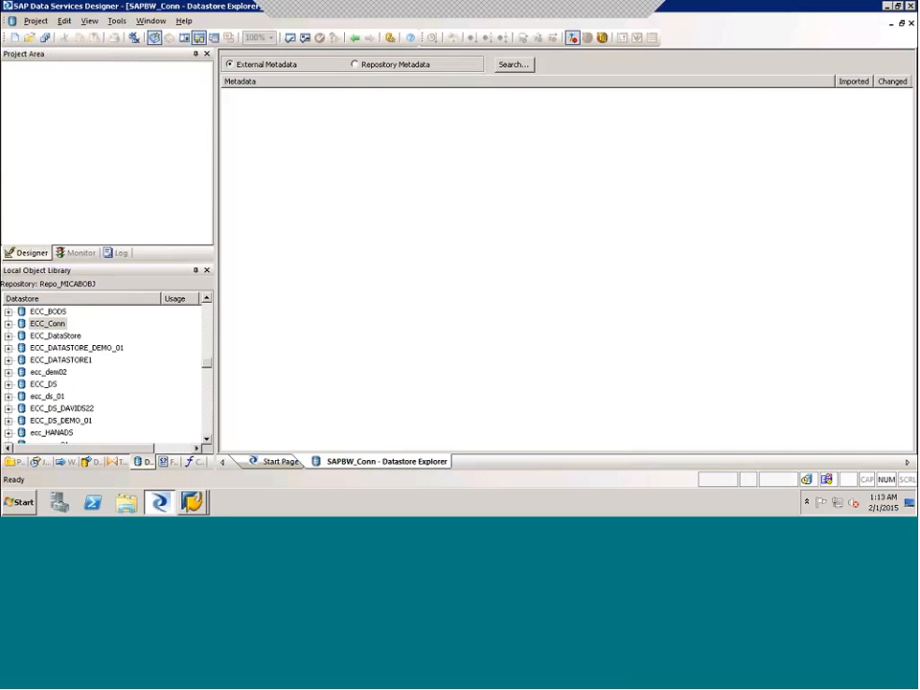
- Expand the ECC_Conn datastore and open its external metadata in the Datastore Explorer
{"action": "left_click", "coordinate": [7, 324]}
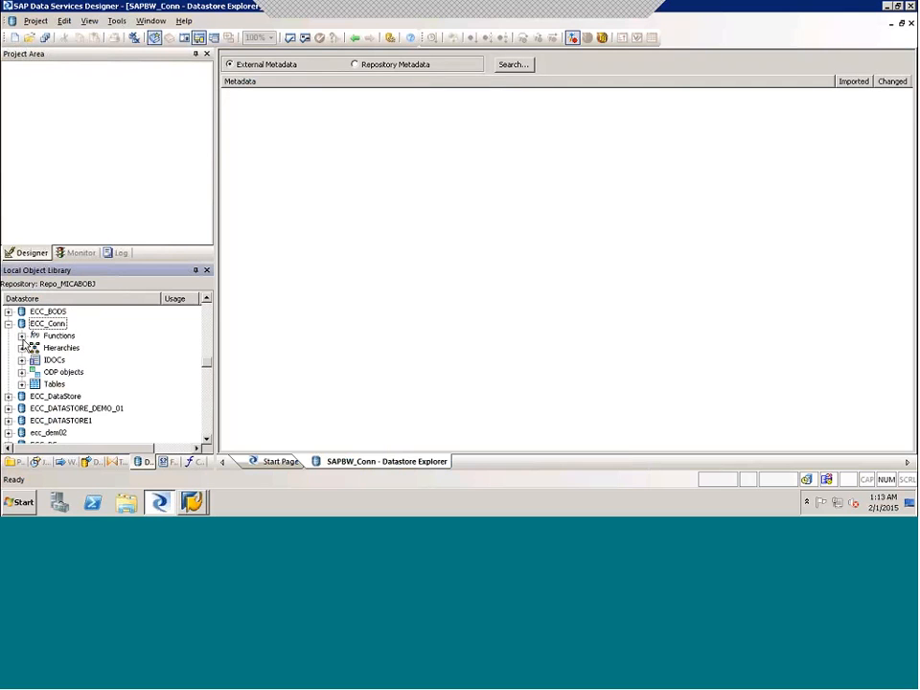
{"action": "double_click", "coordinate": [45, 326]}
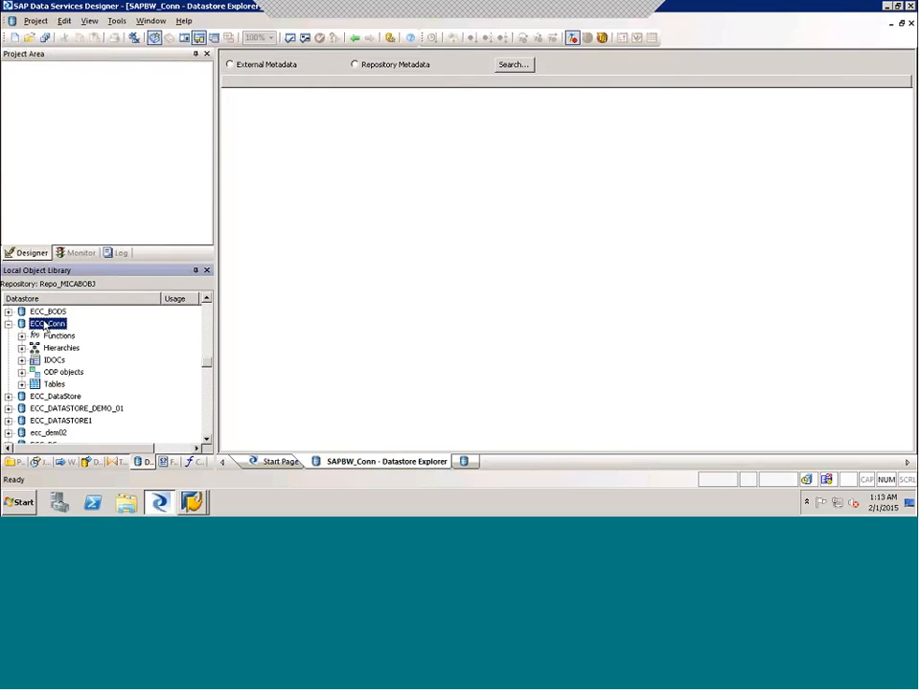
{"action": "left_click", "coordinate": [229, 64]}
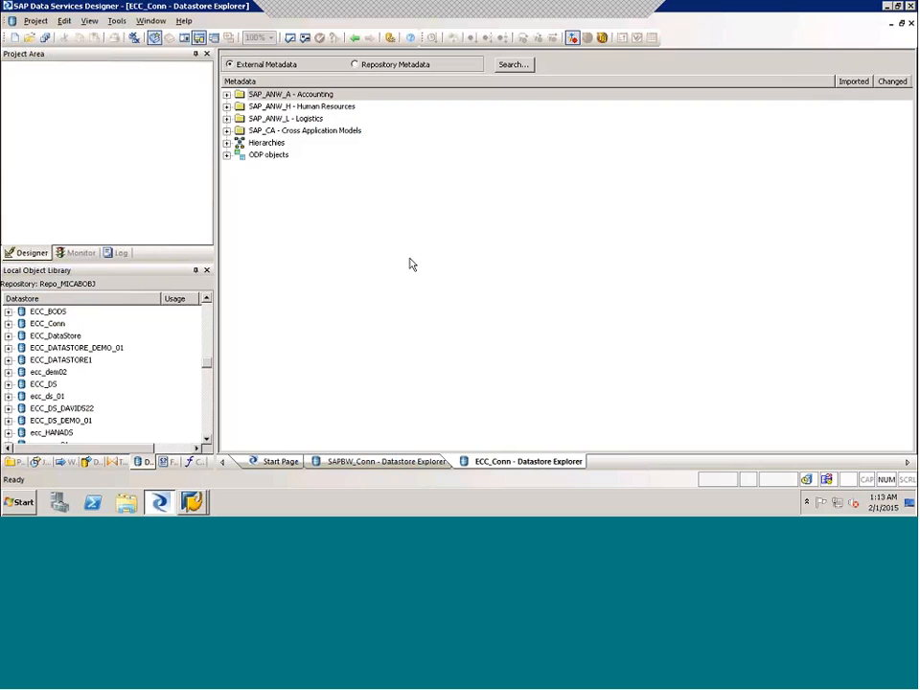
- Examine ECC_Conn's external hierarchies by controlling area, down to the entries of 1000 - CO Europe
{"action": "left_click", "coordinate": [227, 143]}
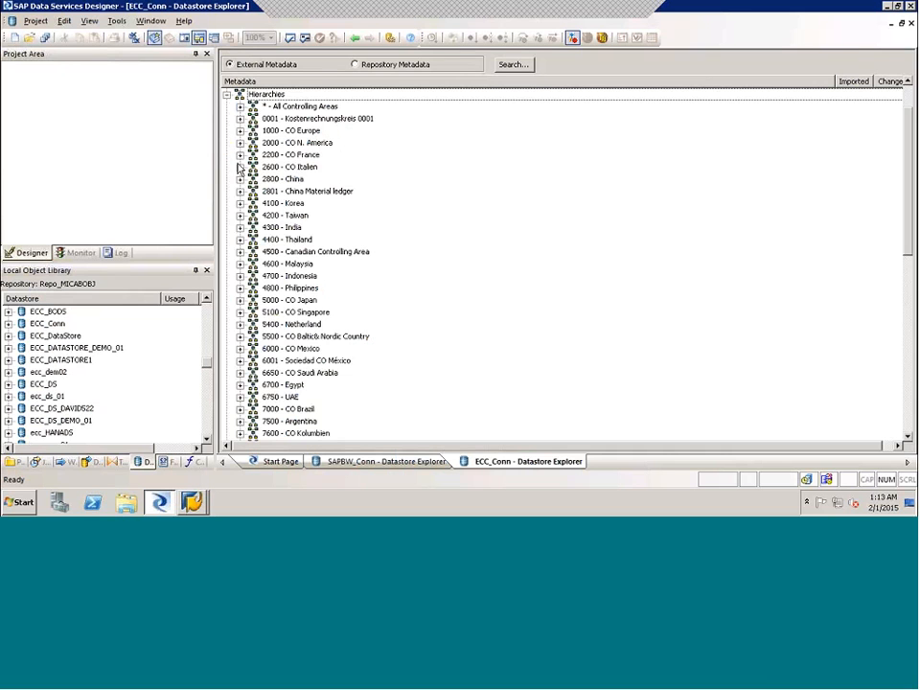
{"action": "left_click", "coordinate": [228, 95]}
{"action": "left_click", "coordinate": [227, 143]}
{"action": "left_click", "coordinate": [240, 131]}
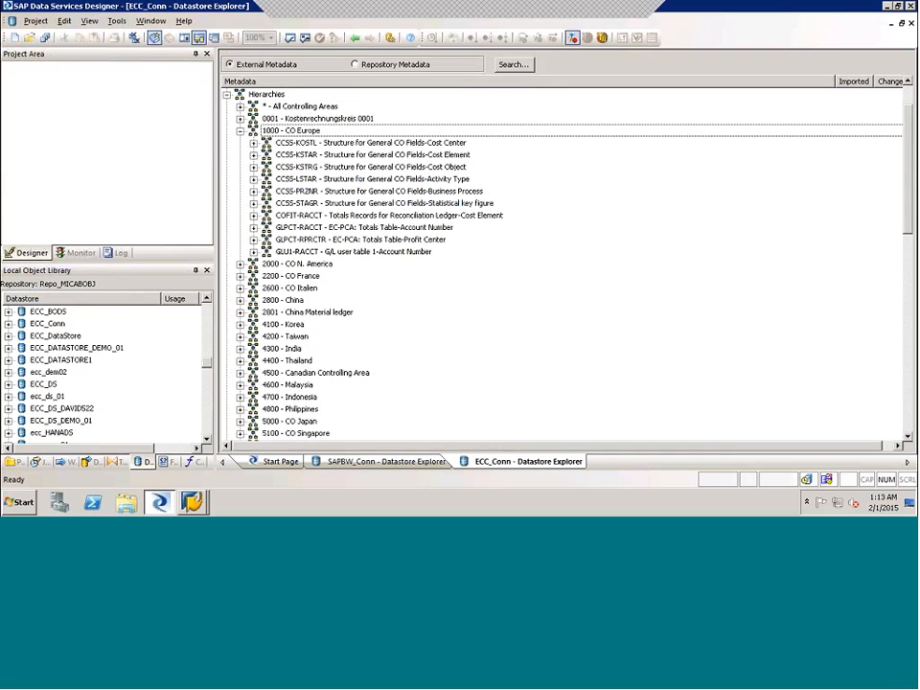
- Open the ECC_DS datastore for editing to view its connection settings, and close it without changes
{"action": "left_click", "coordinate": [207, 442]}
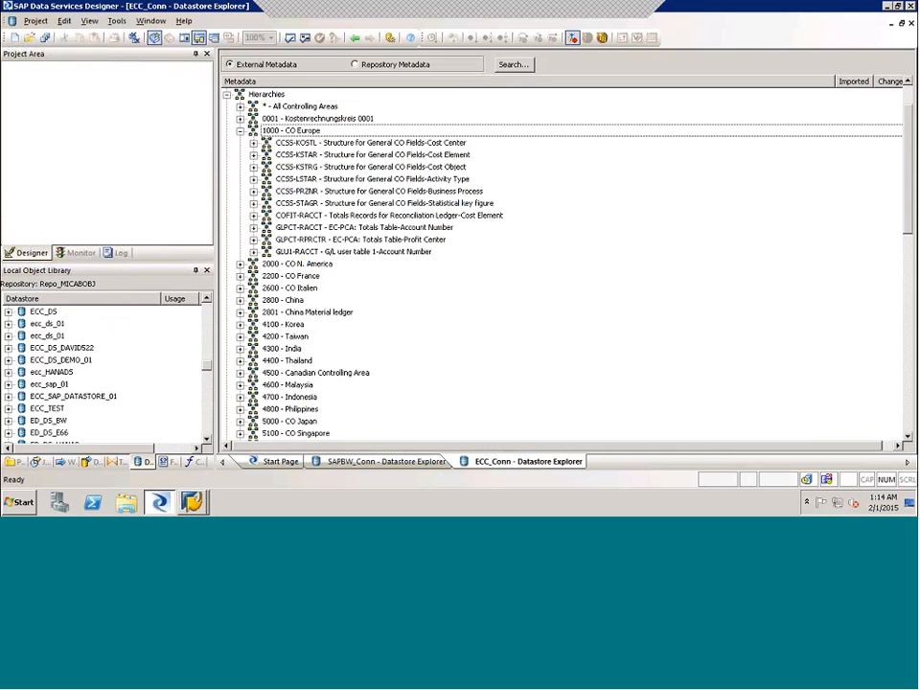
{"action": "scroll", "coordinate": [43, 341], "scroll_direction": "up", "scroll_amount": 1}
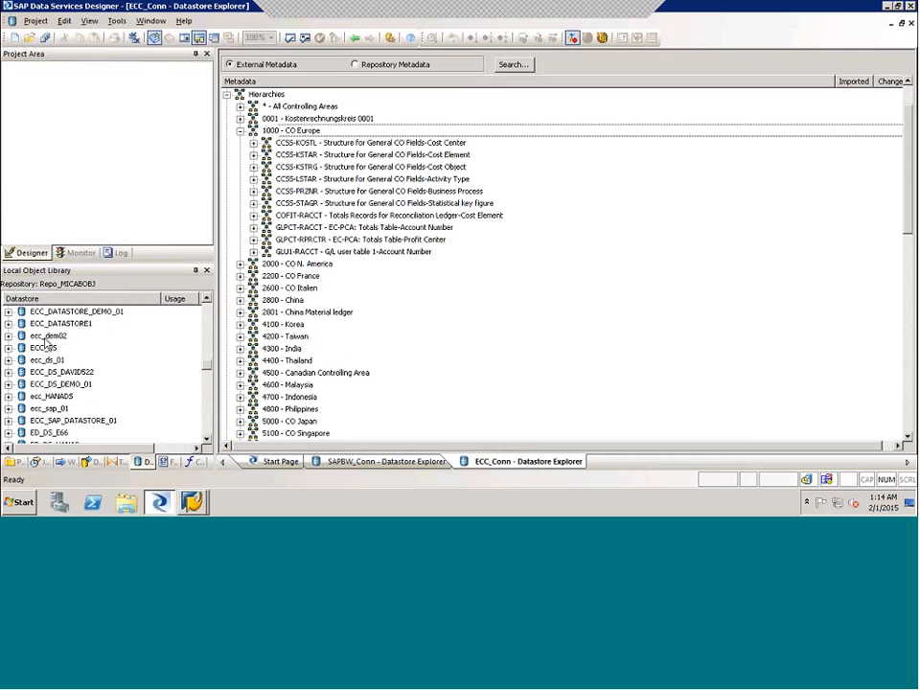
{"action": "right_click", "coordinate": [45, 347]}
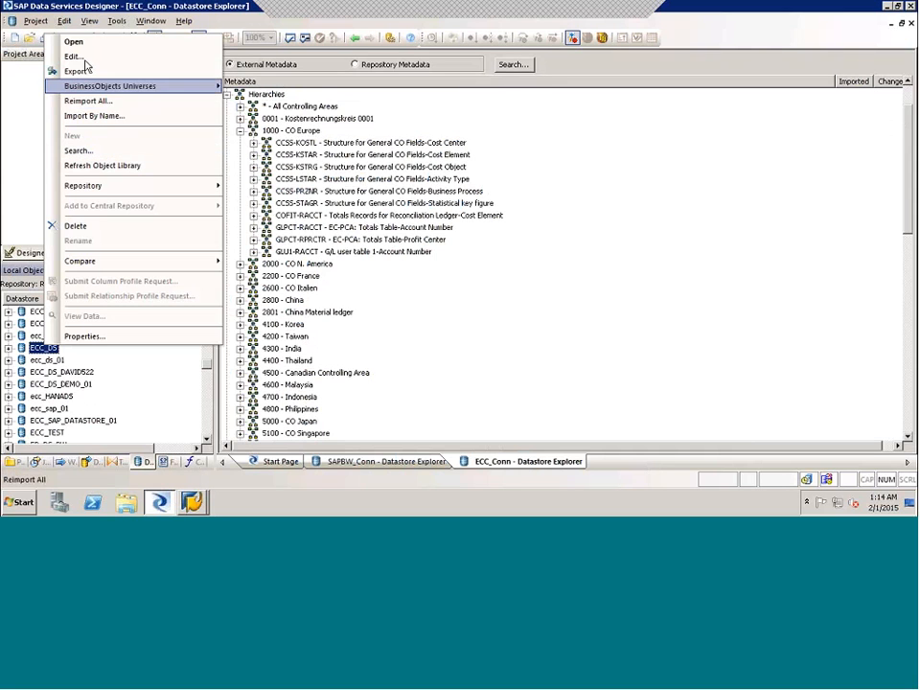
{"action": "left_click", "coordinate": [81, 56]}
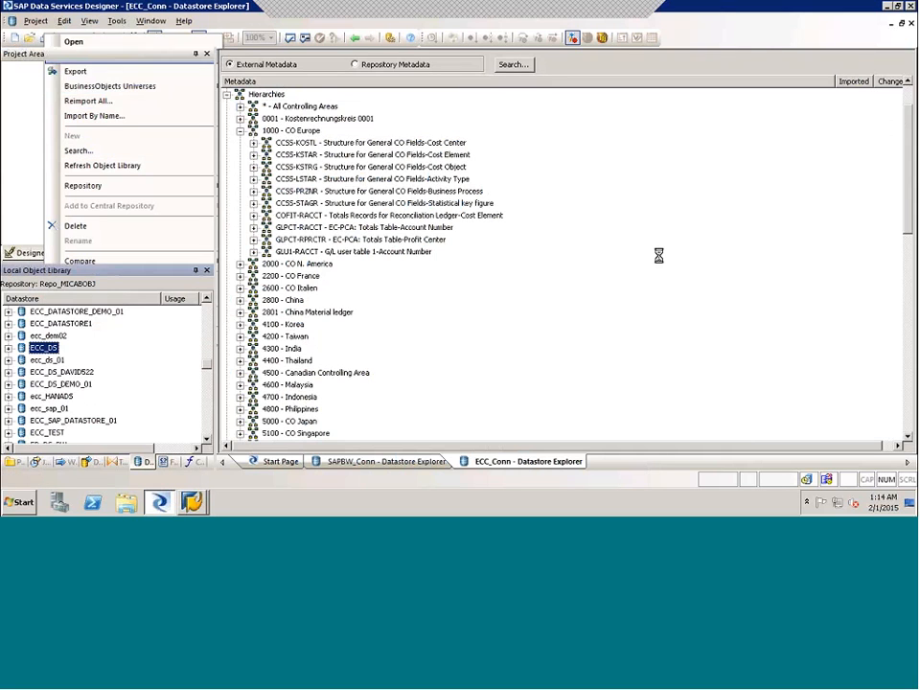
{"action": "left_click", "coordinate": [523, 356]}
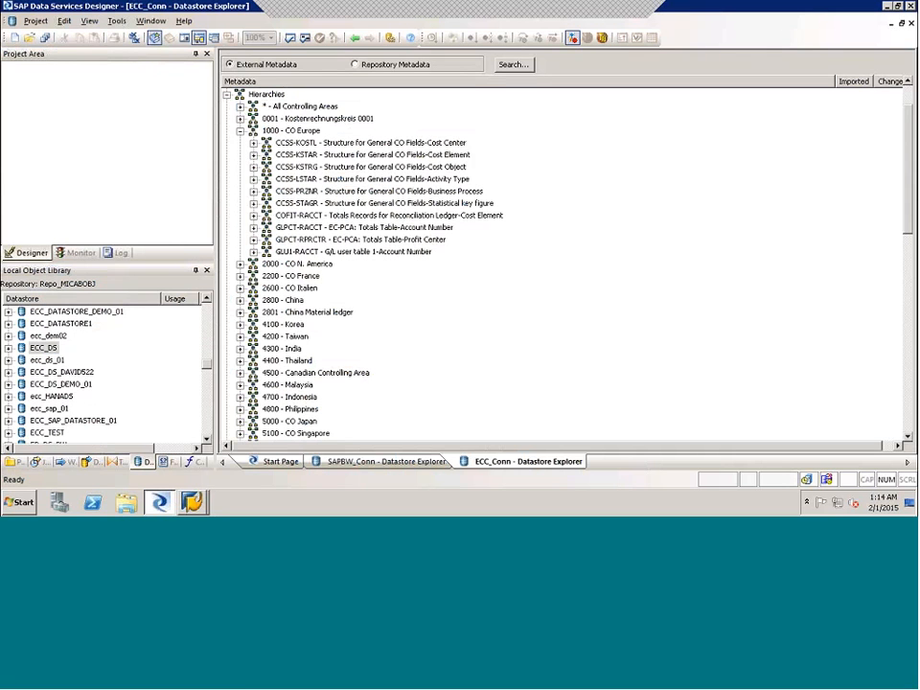
- Find the ECC_Conn datastore in the object library, view its connection settings and close them without changes
{"action": "left_click", "coordinate": [206, 442]}
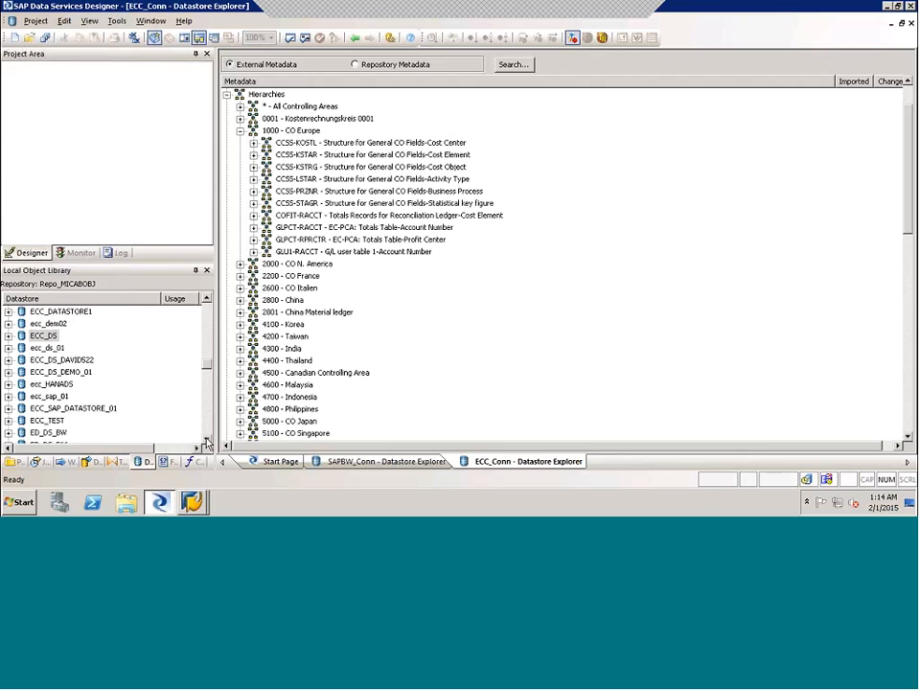
{"action": "left_click", "coordinate": [206, 442]}
{"action": "left_click", "coordinate": [206, 442]}
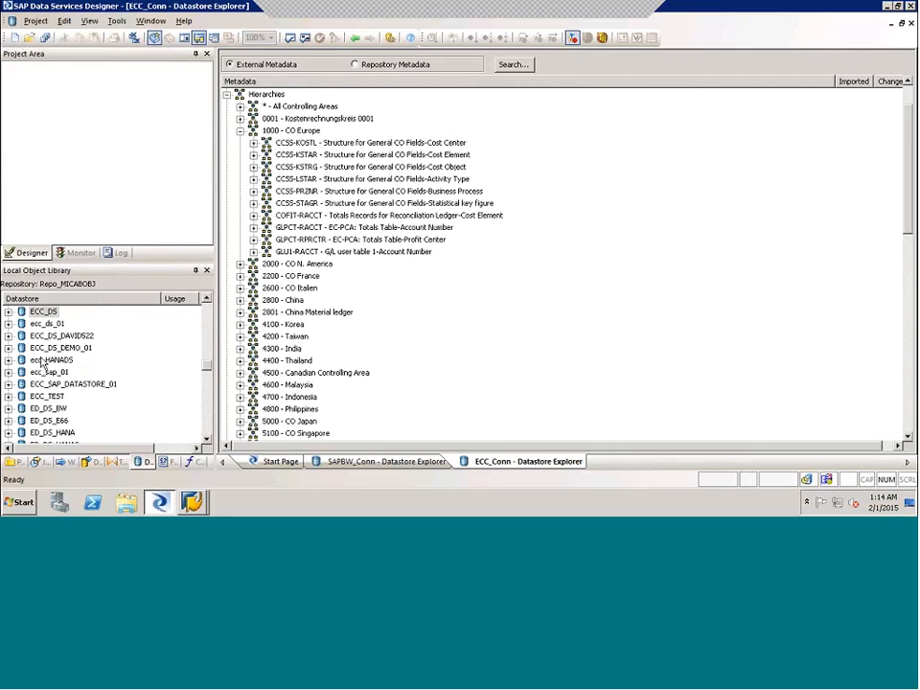
{"action": "left_click", "coordinate": [208, 300]}
{"action": "left_click", "coordinate": [208, 300]}
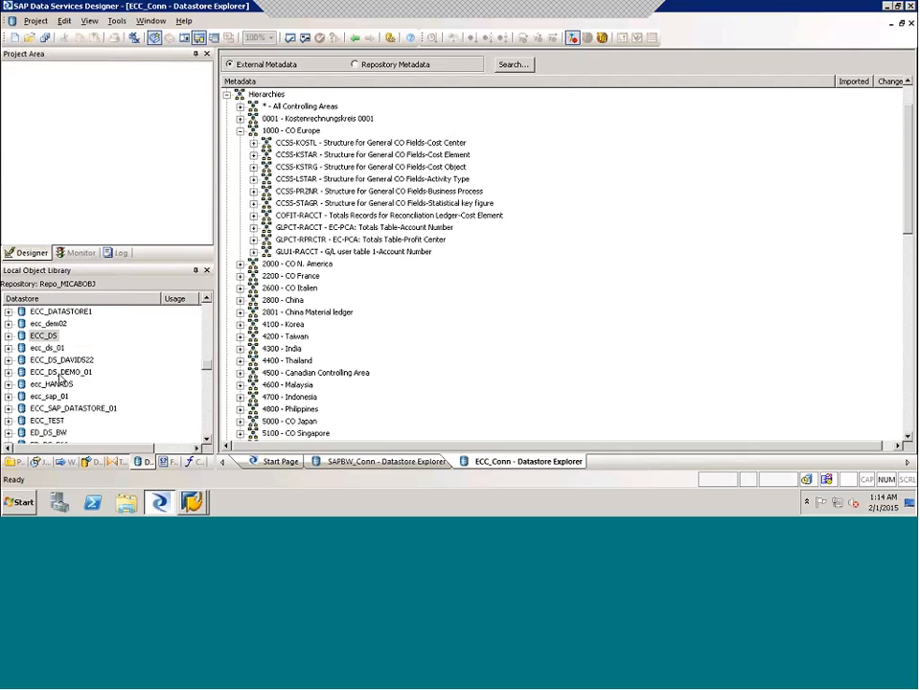
{"action": "left_click", "coordinate": [207, 300]}
{"action": "left_click", "coordinate": [206, 300]}
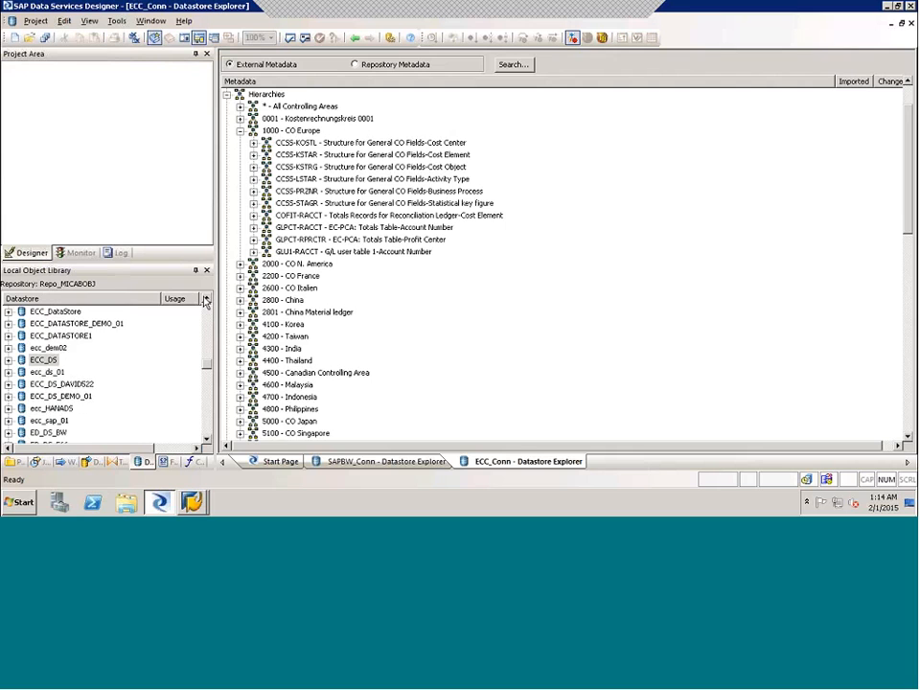
{"action": "left_click", "coordinate": [206, 300]}
{"action": "left_click", "coordinate": [206, 300]}
{"action": "left_click", "coordinate": [206, 300]}
{"action": "right_click", "coordinate": [45, 336]}
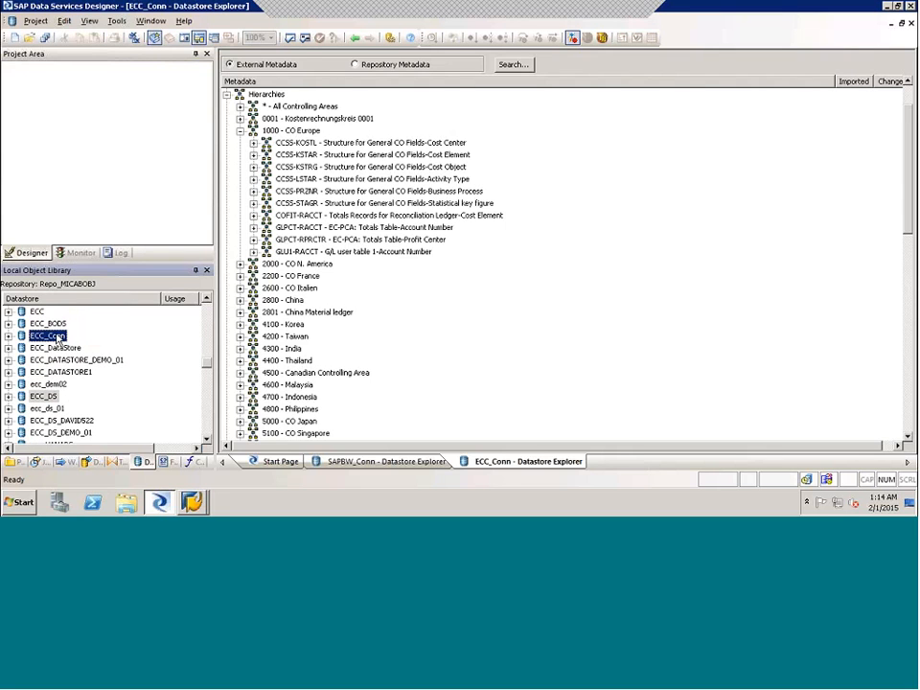
{"action": "left_click", "coordinate": [83, 49]}
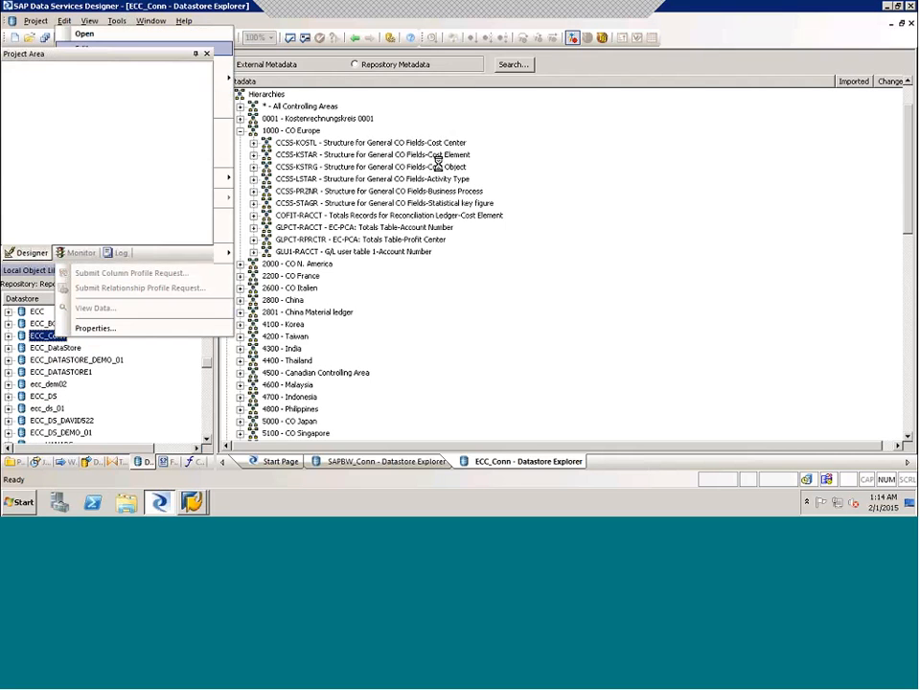
{"action": "left_click", "coordinate": [523, 355]}
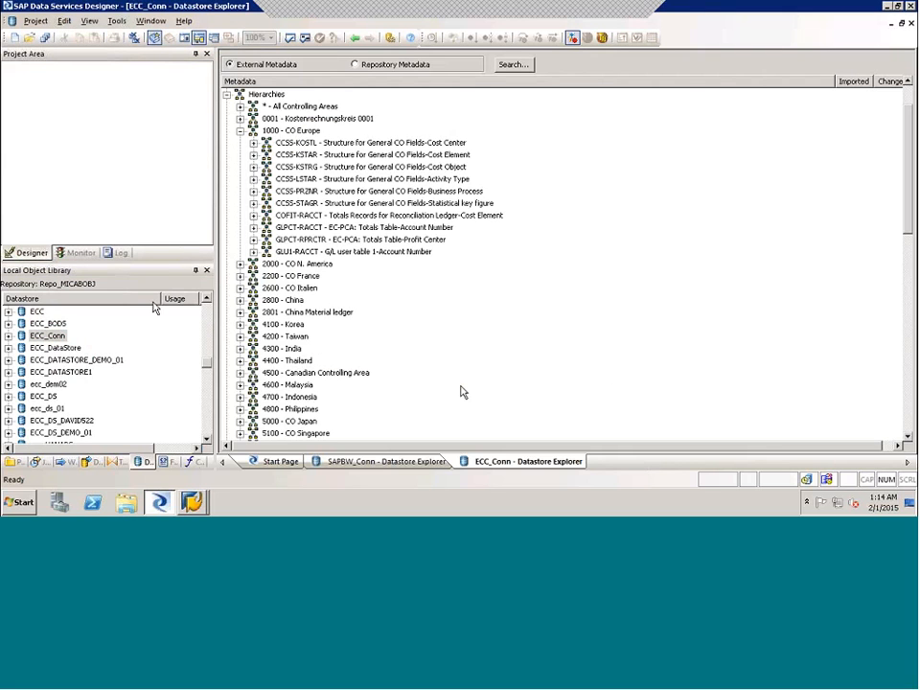
- Start a new datastore named BW_Conn1 with the datastore type SAP BW Source
{"action": "right_click", "coordinate": [137, 330]}
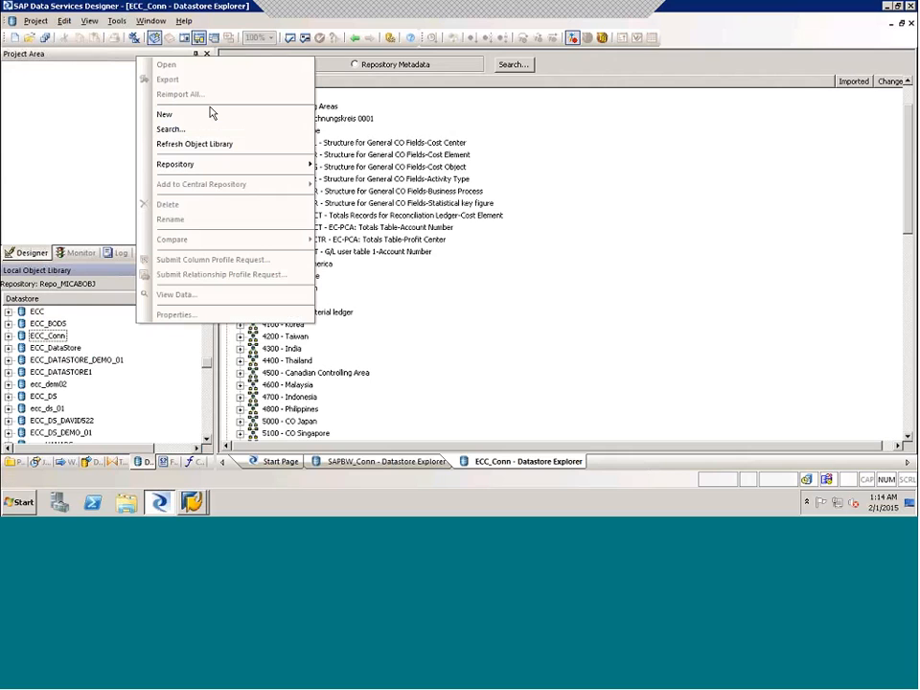
{"action": "left_click", "coordinate": [244, 114]}
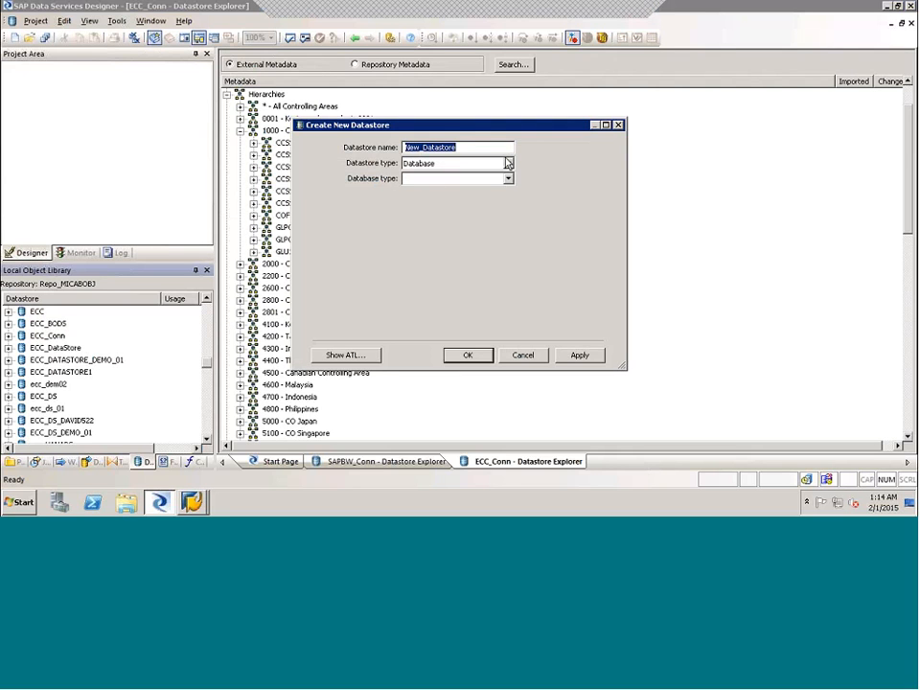
{"action": "type", "text": "BW_c"}
{"action": "key", "text": "BackSpace"}
{"action": "type", "text": "Conn1"}
{"action": "left_click", "coordinate": [508, 163]}
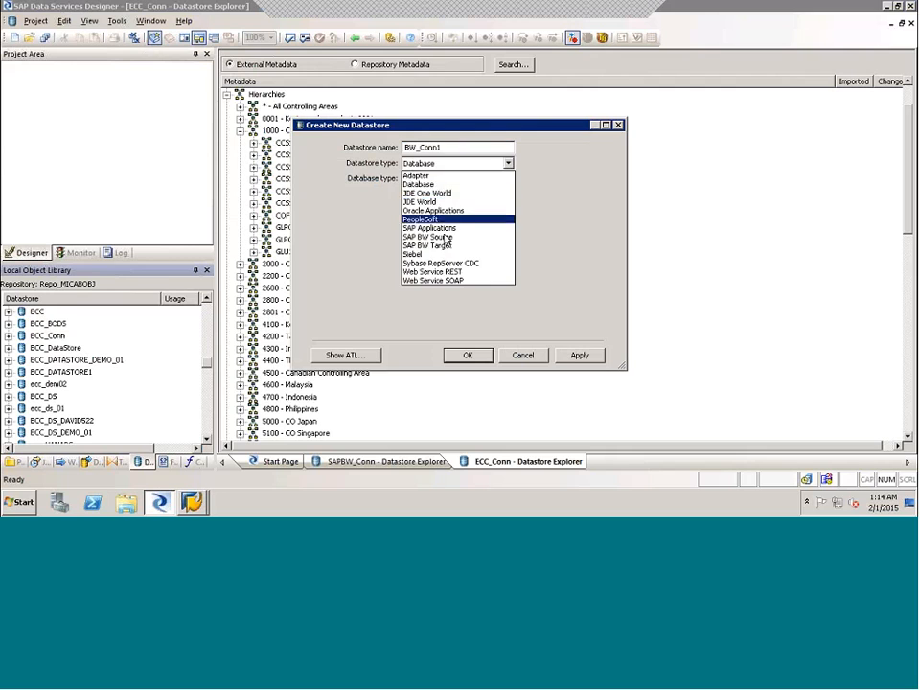
{"action": "left_click", "coordinate": [475, 234]}
{"action": "left_click", "coordinate": [500, 179]}
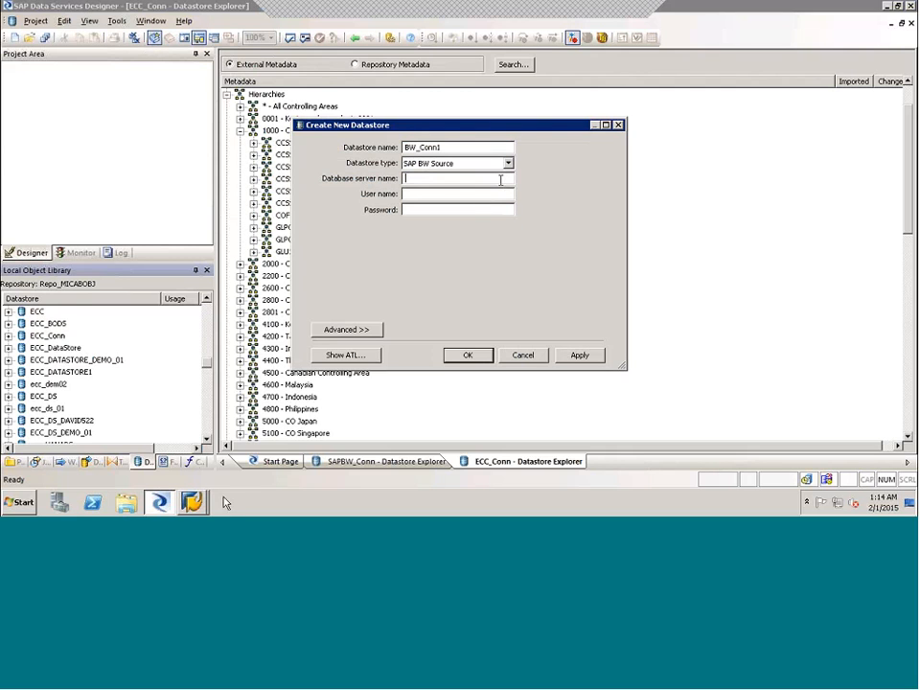
- In SAP Logon, cancel the ECC EHP7 entry's properties, check the BW system's server in the connections list, and return to Data Services Designer
{"action": "left_click", "coordinate": [194, 503]}
{"action": "left_click", "coordinate": [194, 459]}
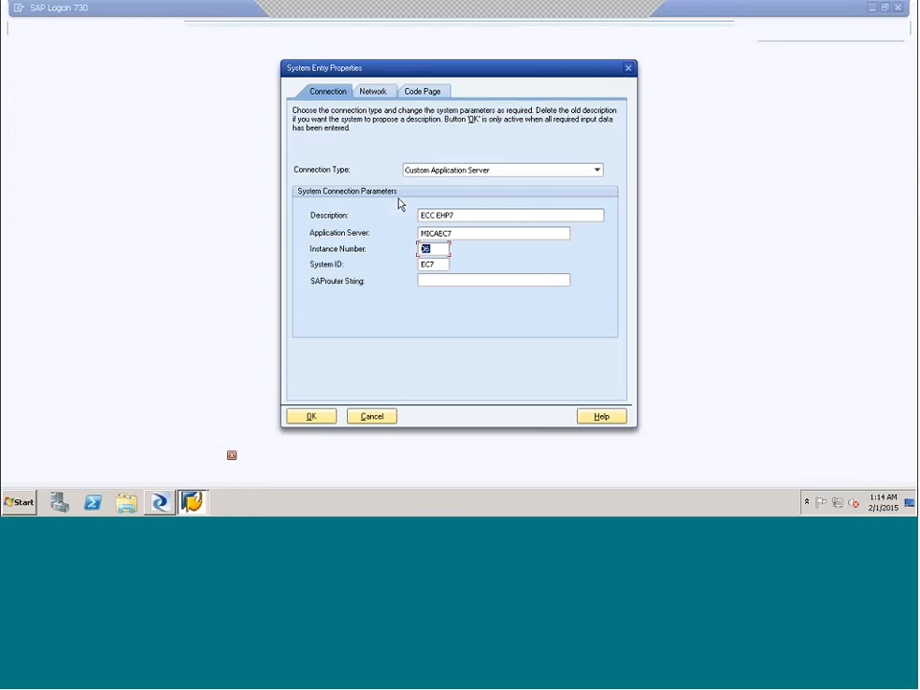
{"action": "left_click", "coordinate": [372, 416]}
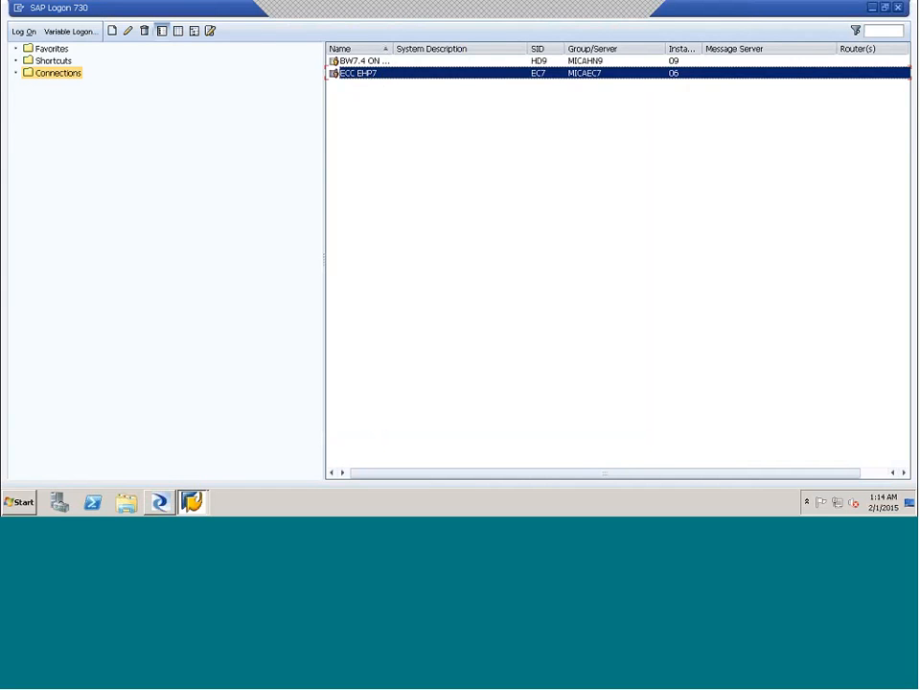
{"action": "left_click", "coordinate": [163, 502]}
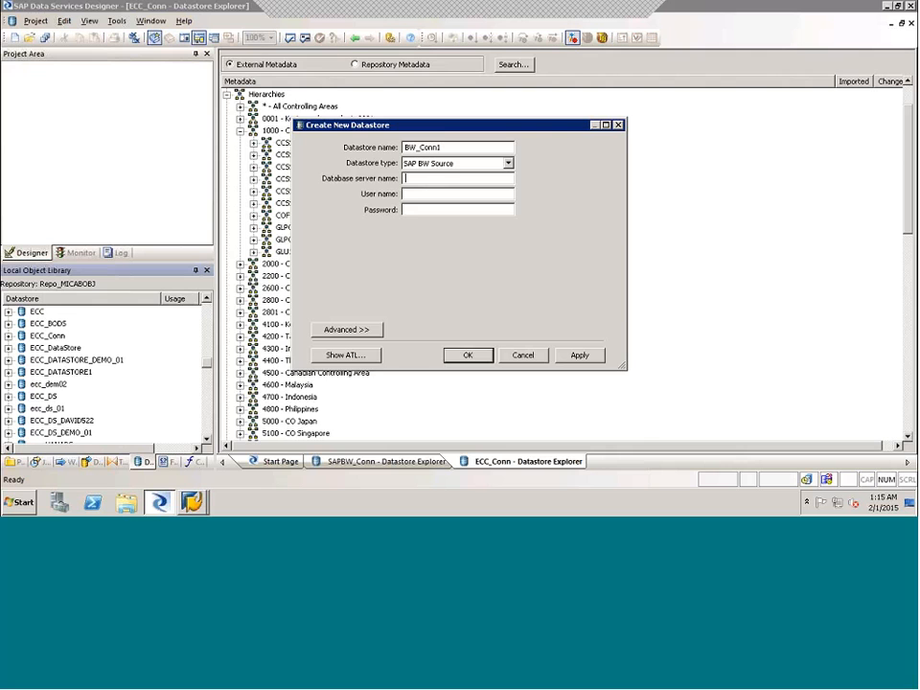
- Cancel the new BW_Conn1 datastore and minimize SAP Logon and the remote desktop session
{"action": "left_click", "coordinate": [523, 355]}
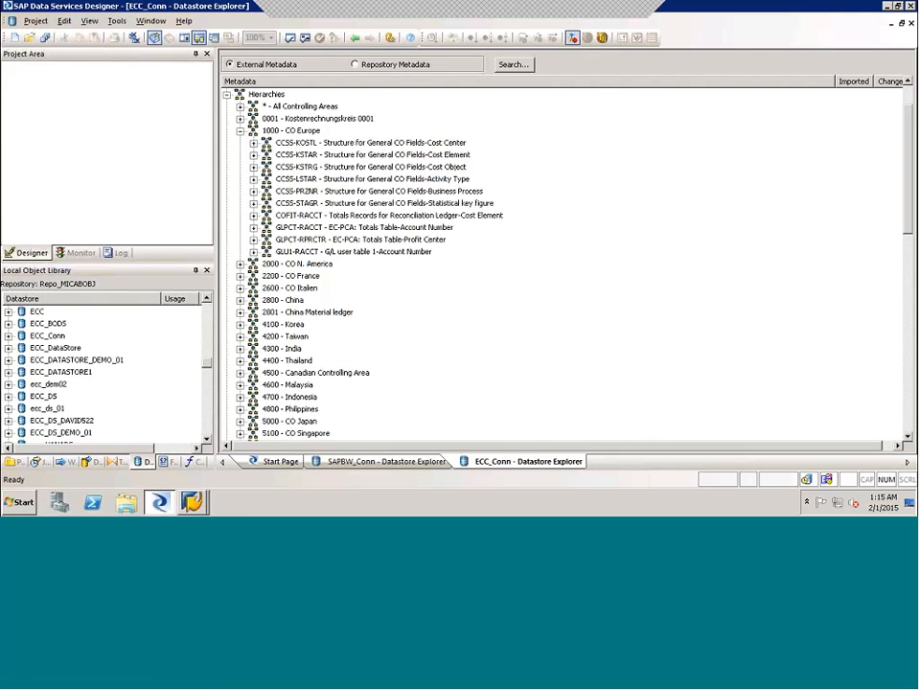
{"action": "key", "text": "alt+Tab"}
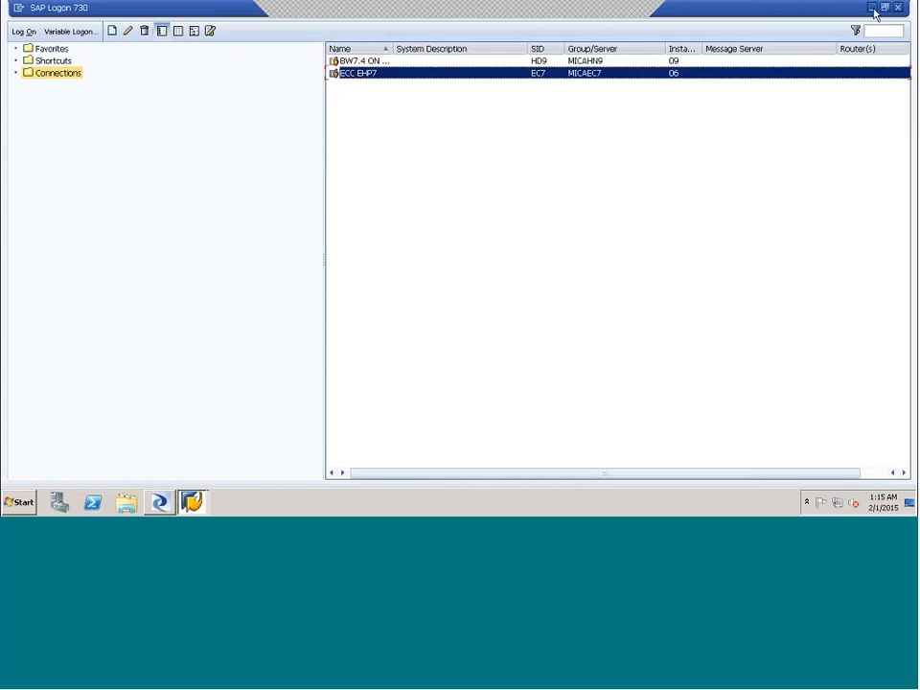
{"action": "left_click", "coordinate": [873, 9]}
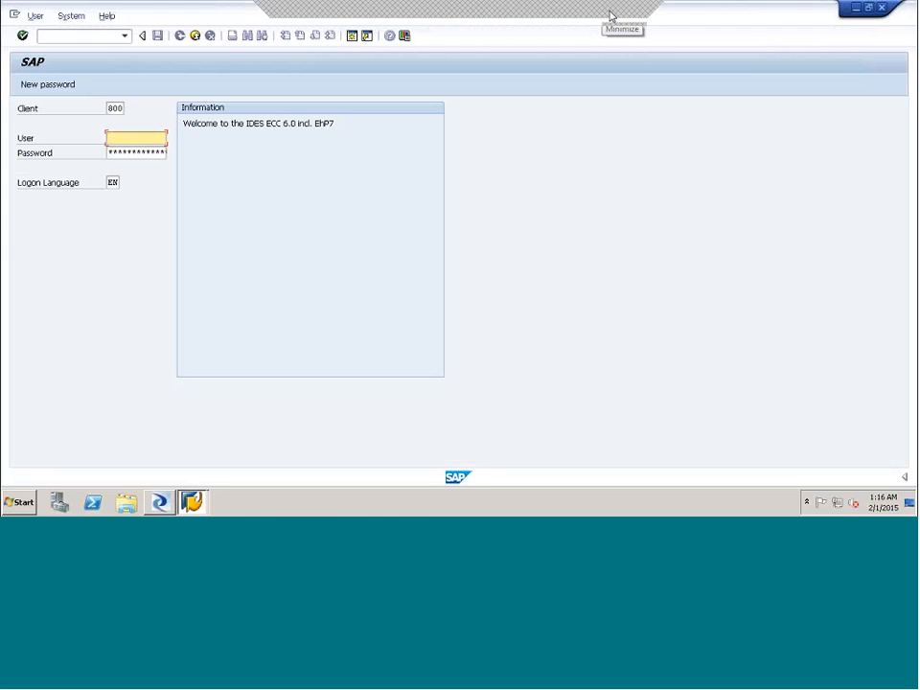
{"action": "left_click", "coordinate": [612, 14]}
{"action": "left_click", "coordinate": [611, 184]}
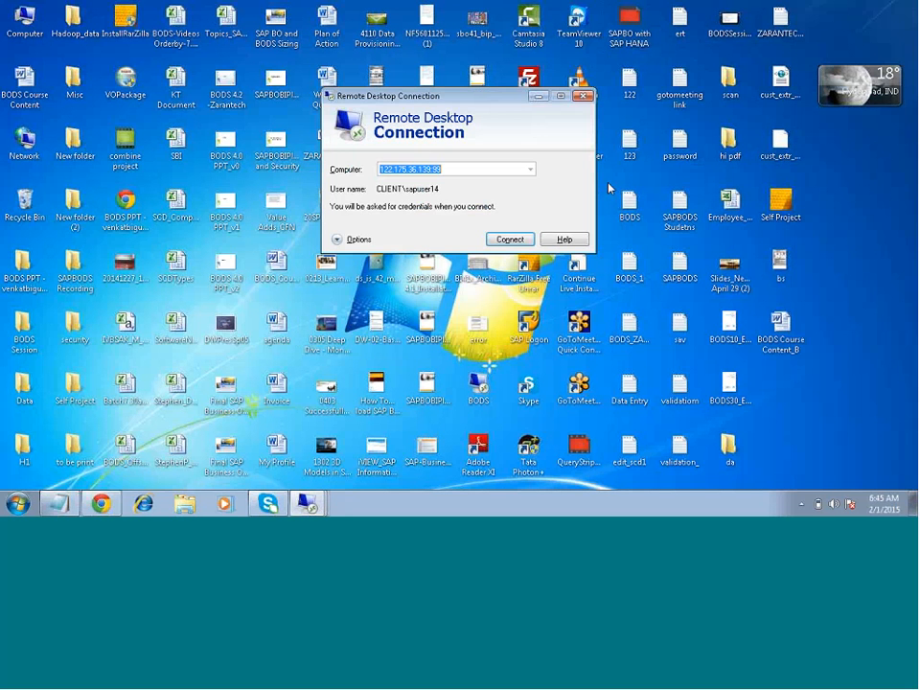
- Switch to the 122.175.39.11 remote desktop session and bring its Data Services Designer to the front
{"action": "left_click", "coordinate": [509, 241]}
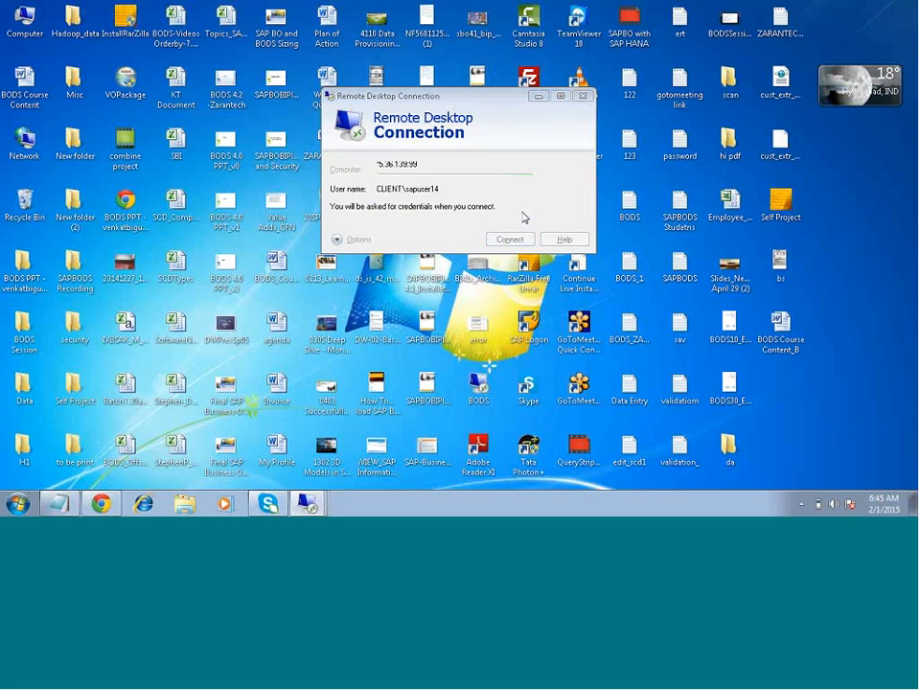
{"action": "left_click", "coordinate": [526, 331]}
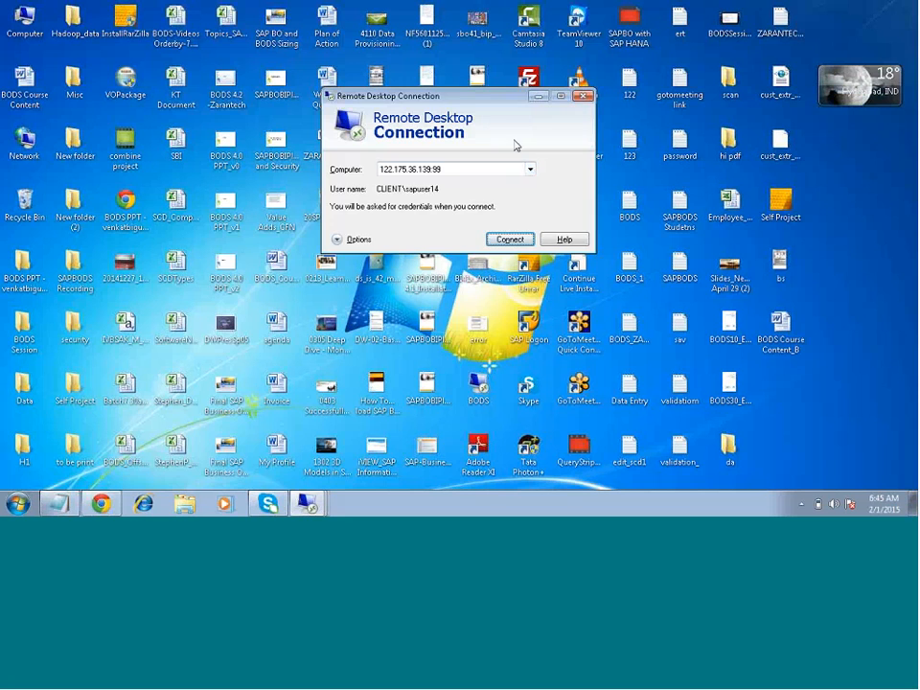
{"action": "left_click", "coordinate": [538, 96]}
{"action": "left_click", "coordinate": [308, 503]}
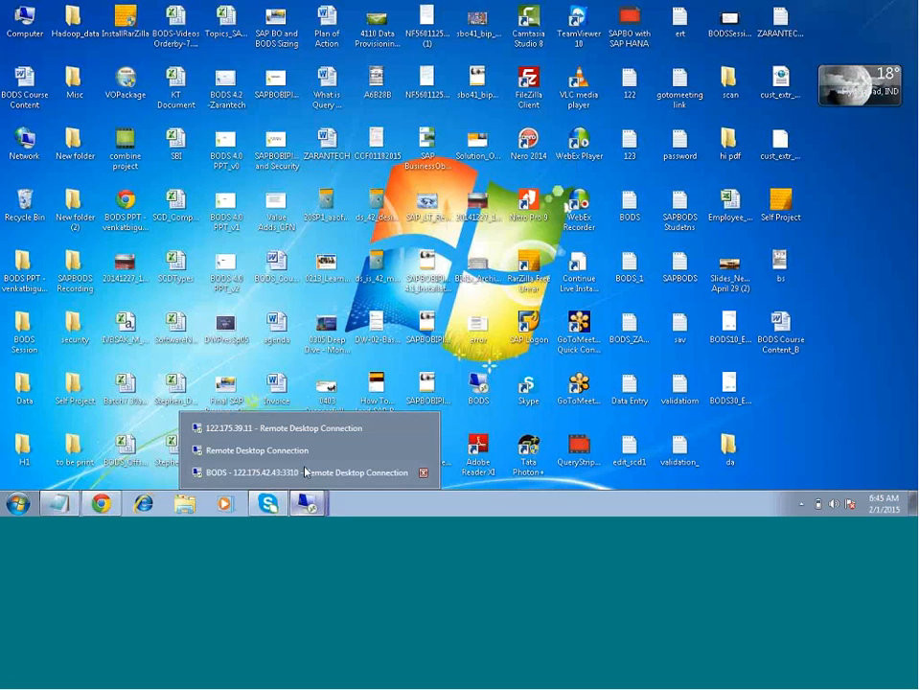
{"action": "left_click", "coordinate": [298, 429]}
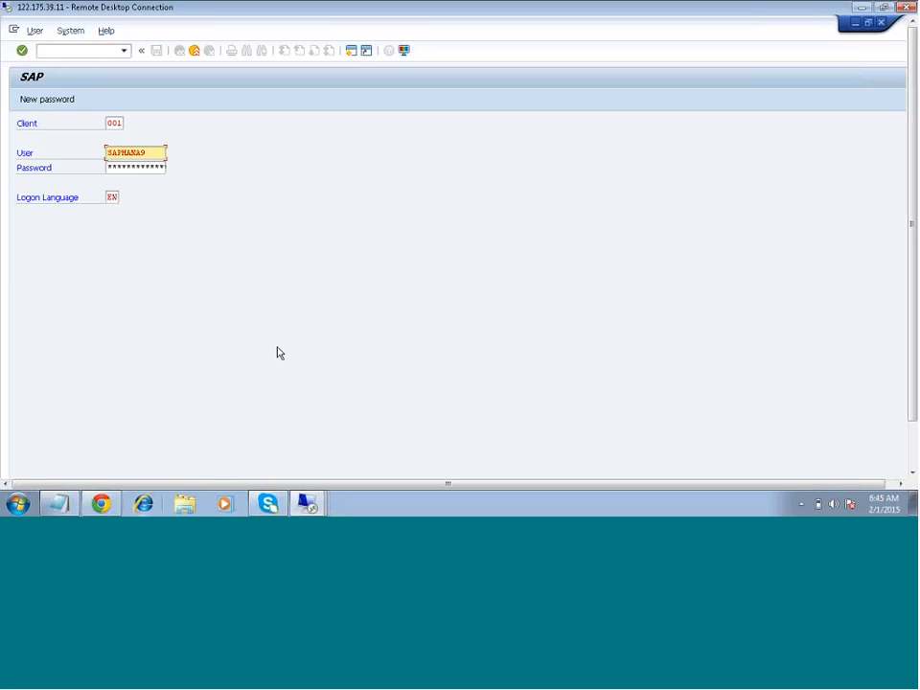
{"action": "left_click_drag", "start_coordinate": [914, 354], "coordinate": [914, 422]}
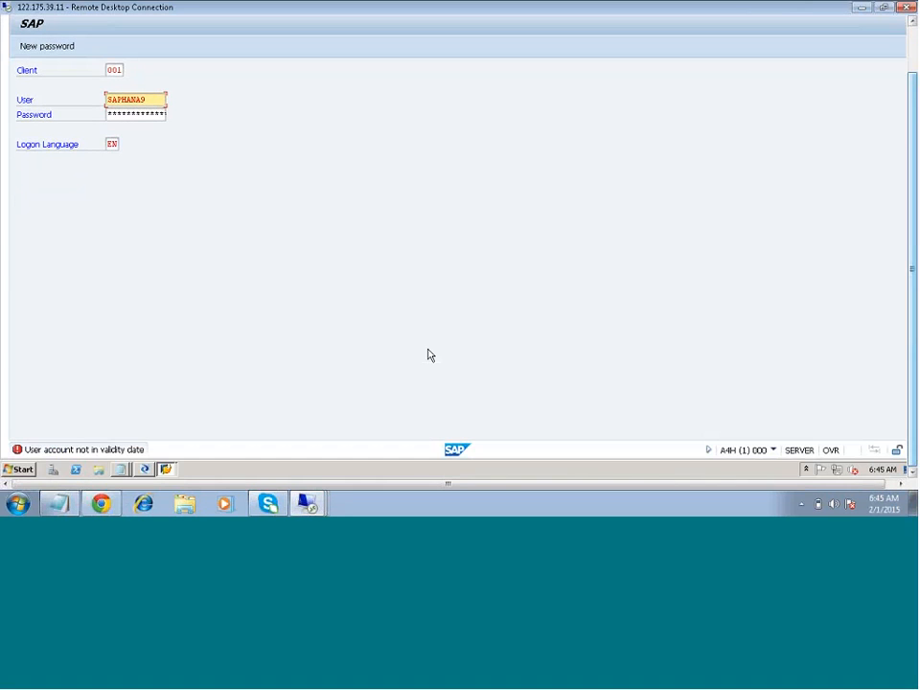
{"action": "left_click", "coordinate": [144, 469]}
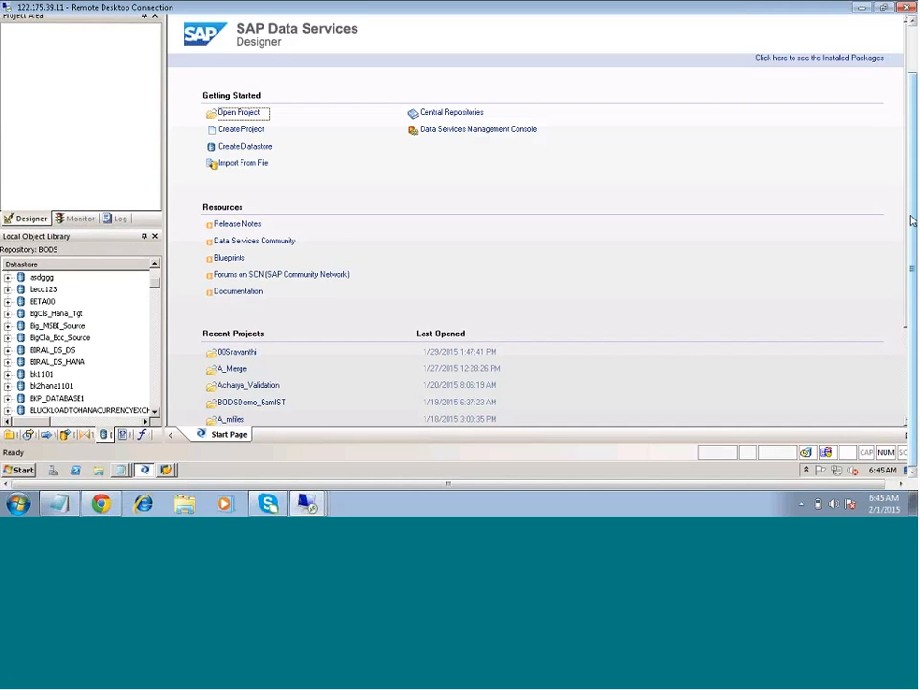
{"action": "left_click", "coordinate": [27, 54]}
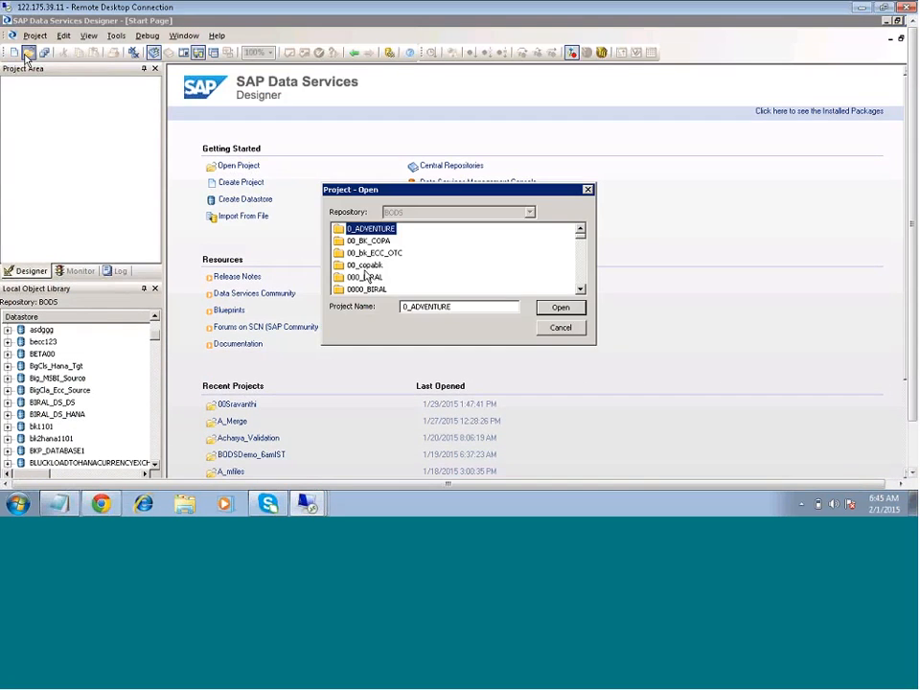
{"action": "scroll", "coordinate": [366, 264], "scroll_direction": "down", "scroll_amount": 3}
{"action": "left_click", "coordinate": [365, 265]}
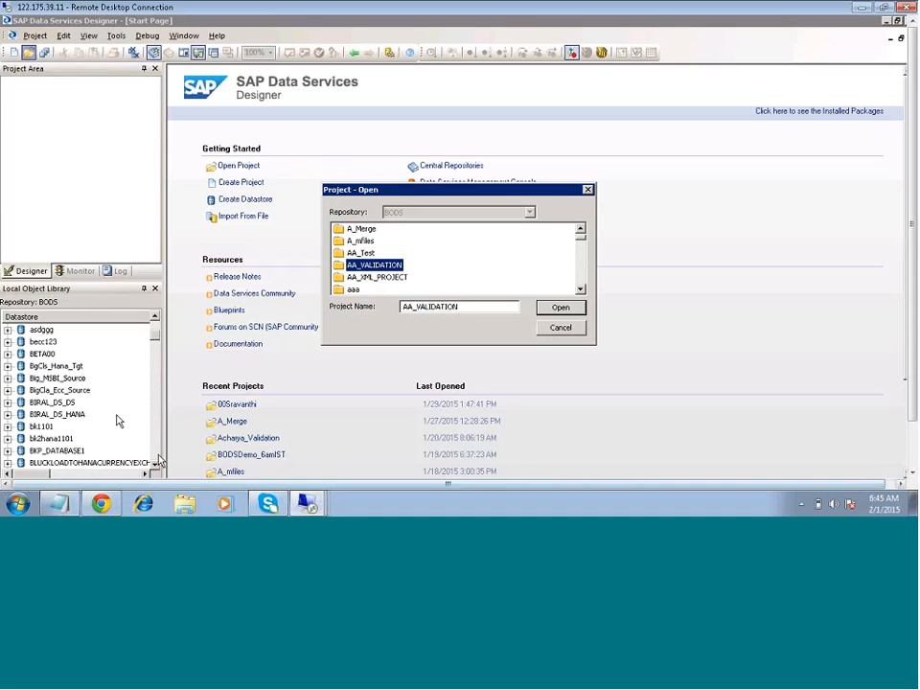
{"action": "left_click", "coordinate": [554, 329]}
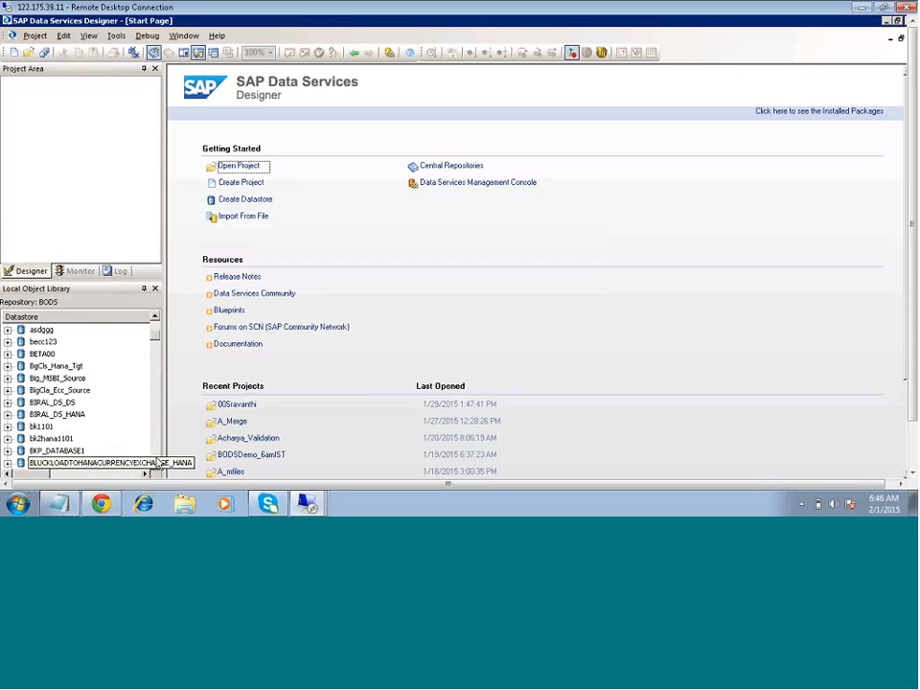
- Start a new datastore from the object library of the BODS repository and name it BW_conn
{"action": "left_click", "coordinate": [156, 465]}
{"action": "left_click", "coordinate": [156, 465]}
{"action": "left_click", "coordinate": [155, 465]}
{"action": "left_click", "coordinate": [156, 465]}
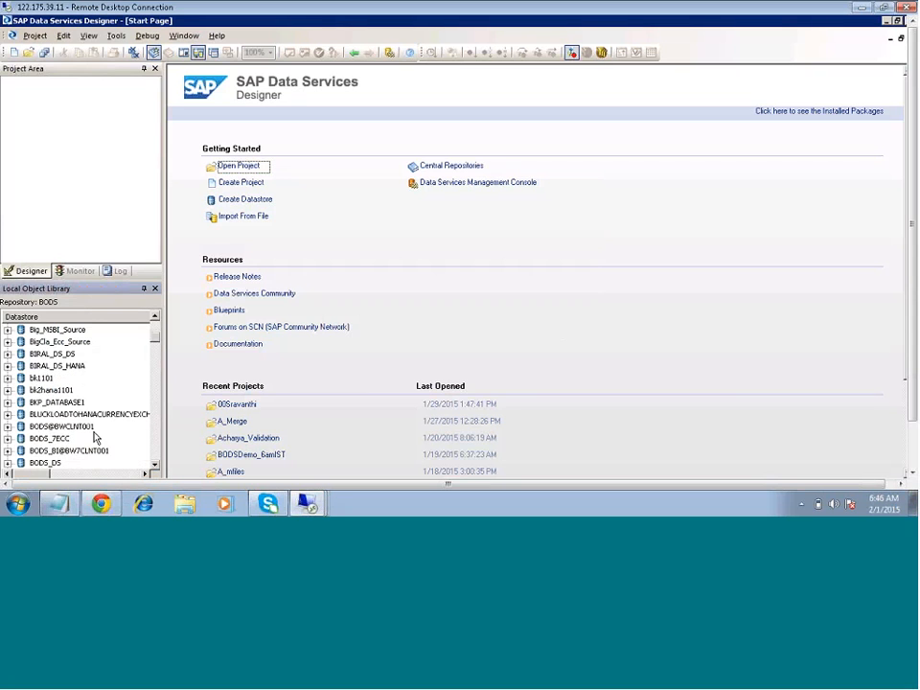
{"action": "right_click", "coordinate": [94, 430]}
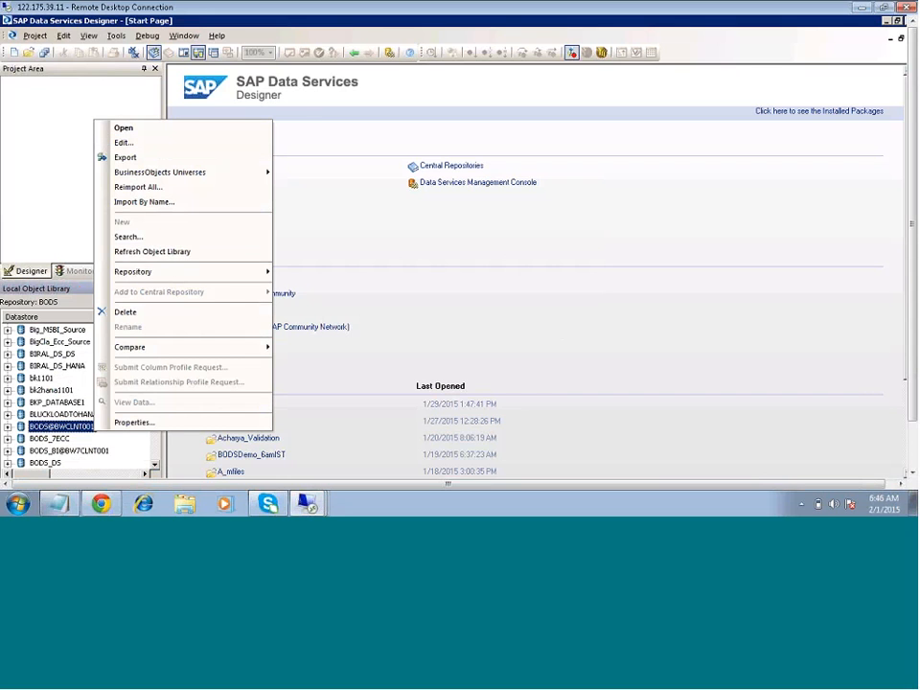
{"action": "right_click", "coordinate": [130, 446]}
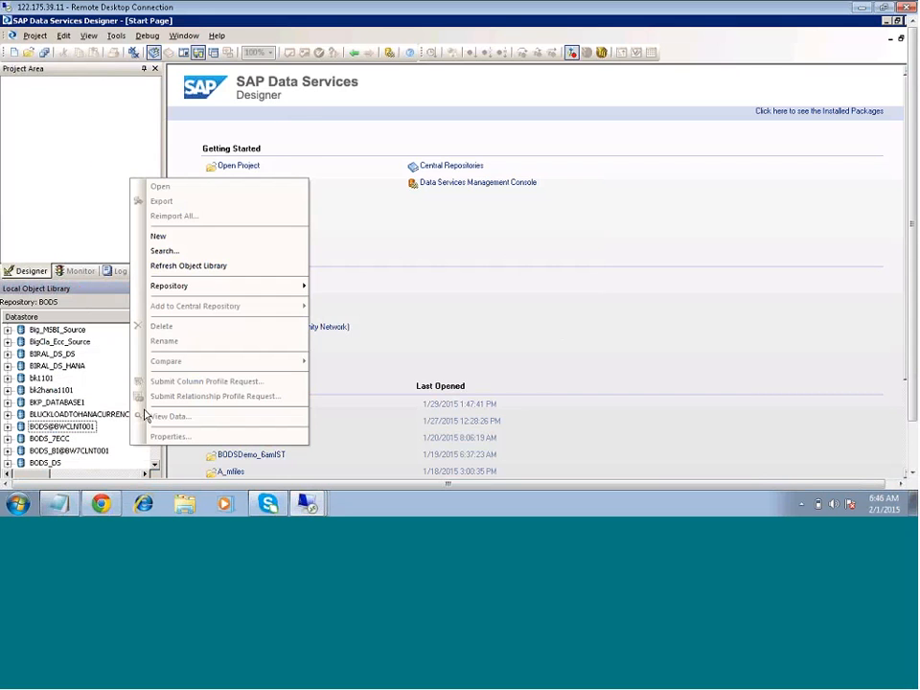
{"action": "left_click", "coordinate": [184, 237]}
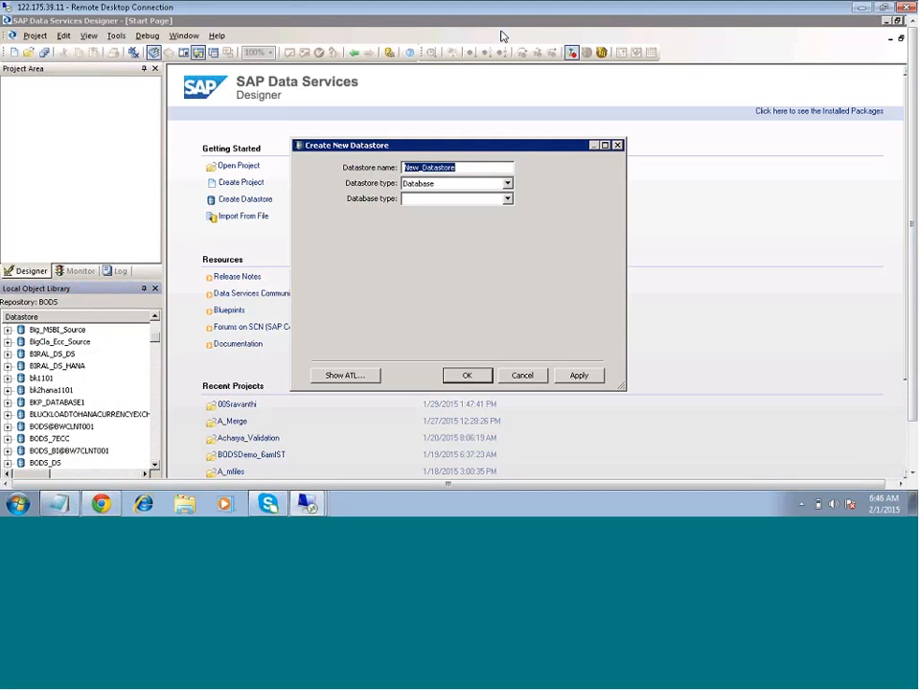
{"action": "left_click", "coordinate": [471, 170]}
{"action": "key", "text": "BackSpace"}
{"action": "key", "text": "BackSpace"}
{"action": "key", "text": "BackSpace"}
{"action": "key", "text": "BackSpace"}
{"action": "key", "text": "BackSpace"}
{"action": "key", "text": "BackSpace"}
{"action": "key", "text": "BackSpace"}
{"action": "key", "text": "BackSpace"}
{"action": "key", "text": "BackSpace"}
{"action": "key", "text": "BackSpace"}
{"action": "key", "text": "BackSpace"}
{"action": "key", "text": "BackSpace"}
{"action": "key", "text": "BackSpace"}
{"action": "type", "text": "B"}
{"action": "key", "text": "BackSpace"}
{"action": "key", "text": "BackSpace"}
{"action": "type", "text": "W"}
{"action": "key", "text": "BackSpace"}
{"action": "type", "text": "BW_conn"}
- Set the datastore type of BW_conn to SAP BW Source
{"action": "left_click", "coordinate": [508, 199]}
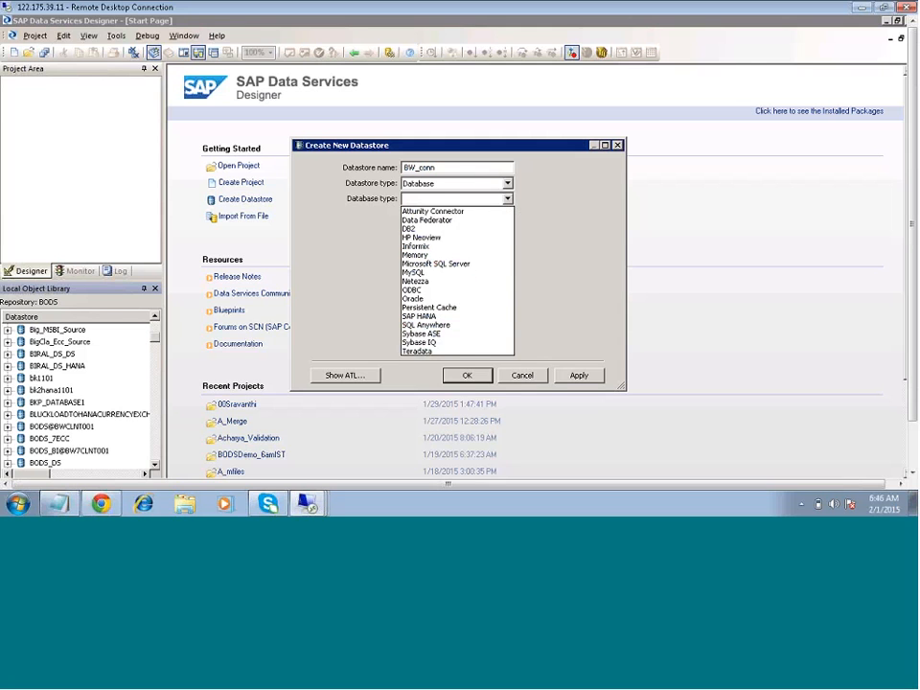
{"action": "left_click", "coordinate": [509, 188]}
{"action": "left_click", "coordinate": [509, 184]}
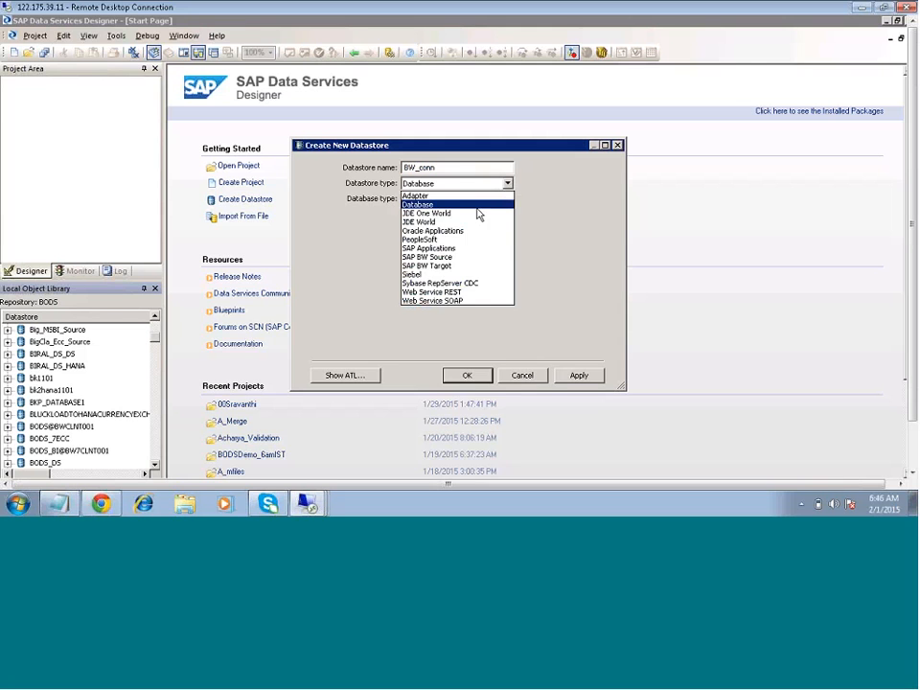
{"action": "left_click", "coordinate": [452, 265]}
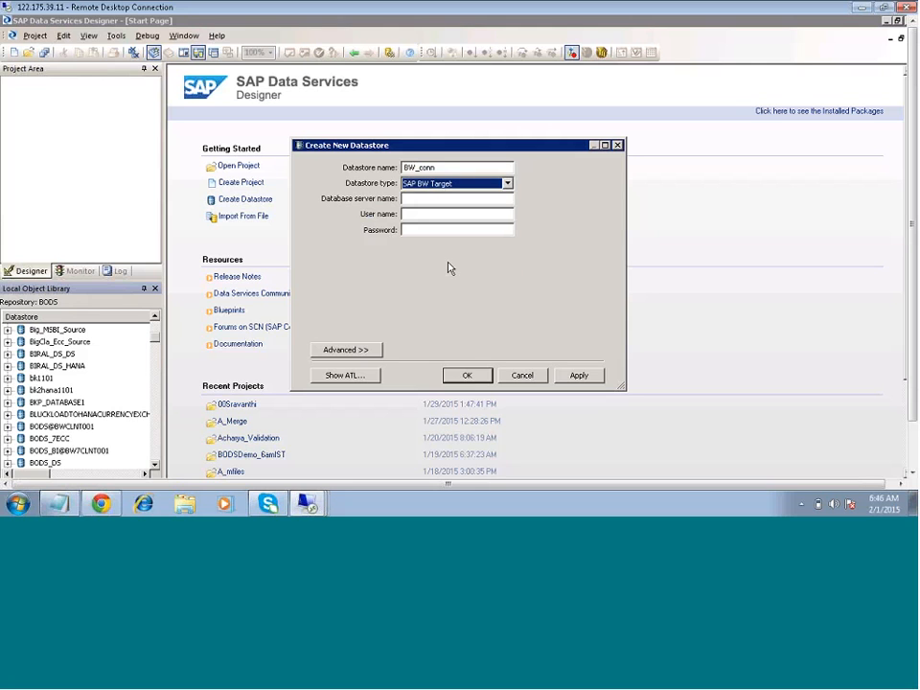
{"action": "left_click", "coordinate": [443, 198]}
{"action": "left_click", "coordinate": [507, 184]}
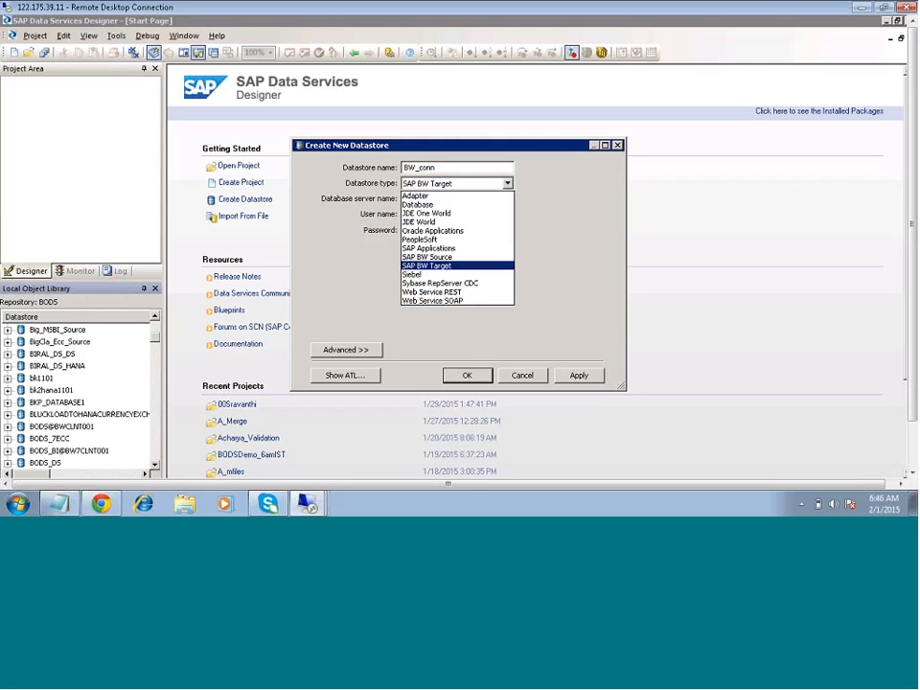
{"action": "left_click", "coordinate": [431, 247]}
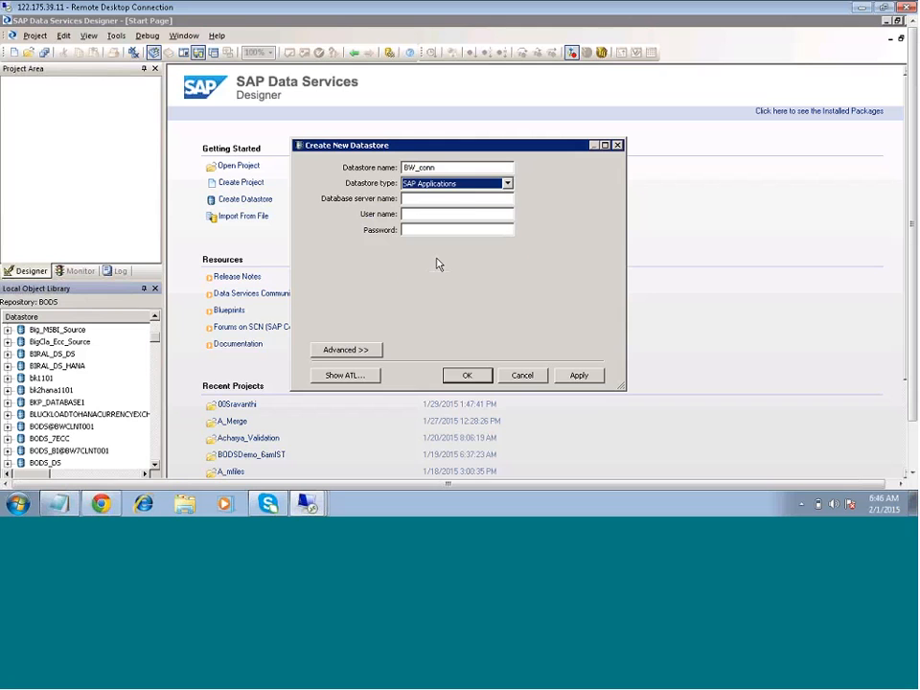
{"action": "key", "text": "Down"}
{"action": "left_click", "coordinate": [472, 198]}
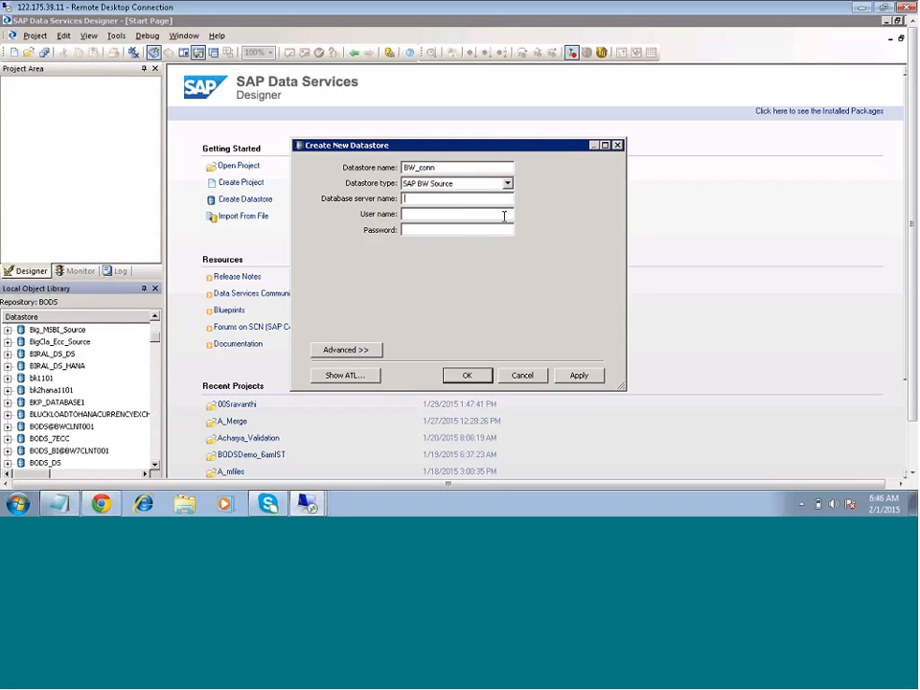
- Check the BODS_ZARANTECH notes and cancel the unfinished BW_conn datastore
{"action": "left_click", "coordinate": [67, 506]}
{"action": "left_click", "coordinate": [68, 506]}
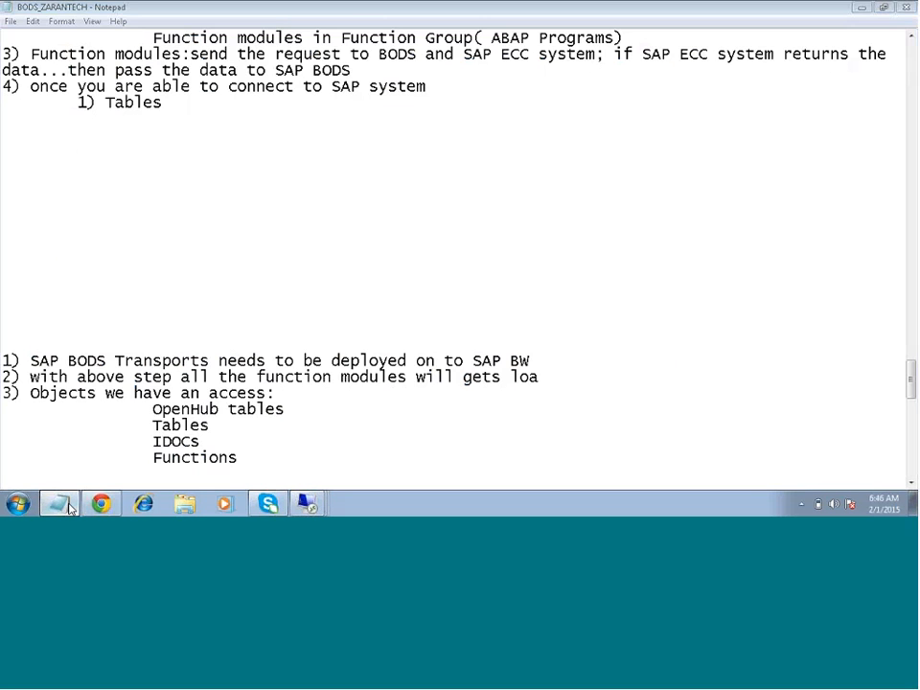
{"action": "left_click", "coordinate": [524, 376]}
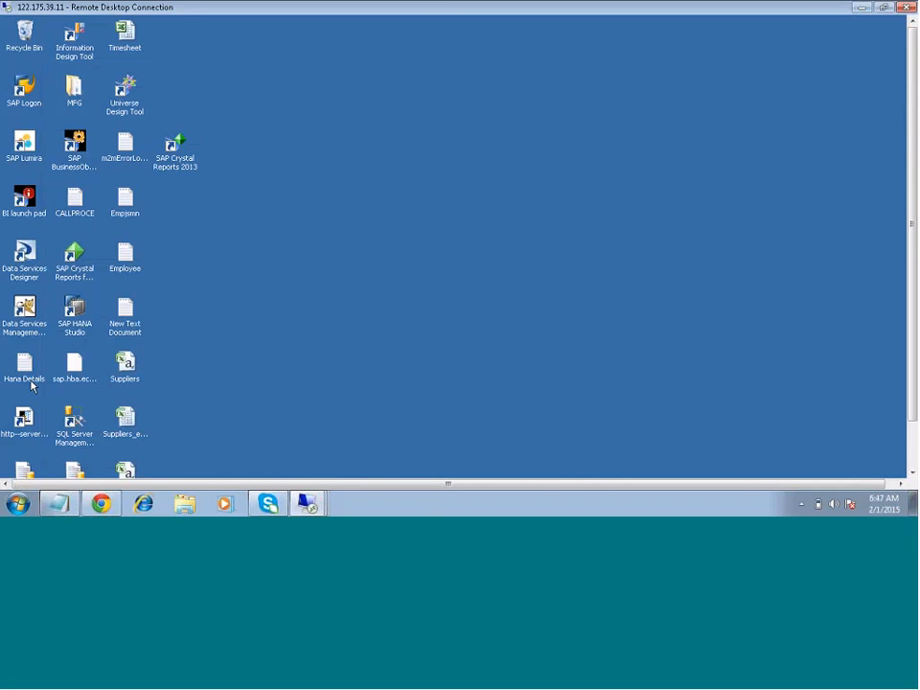
- Open the Hana Details file on the remote desktop, read the system name and logon details, and minimize it
{"action": "double_click", "coordinate": [29, 372]}
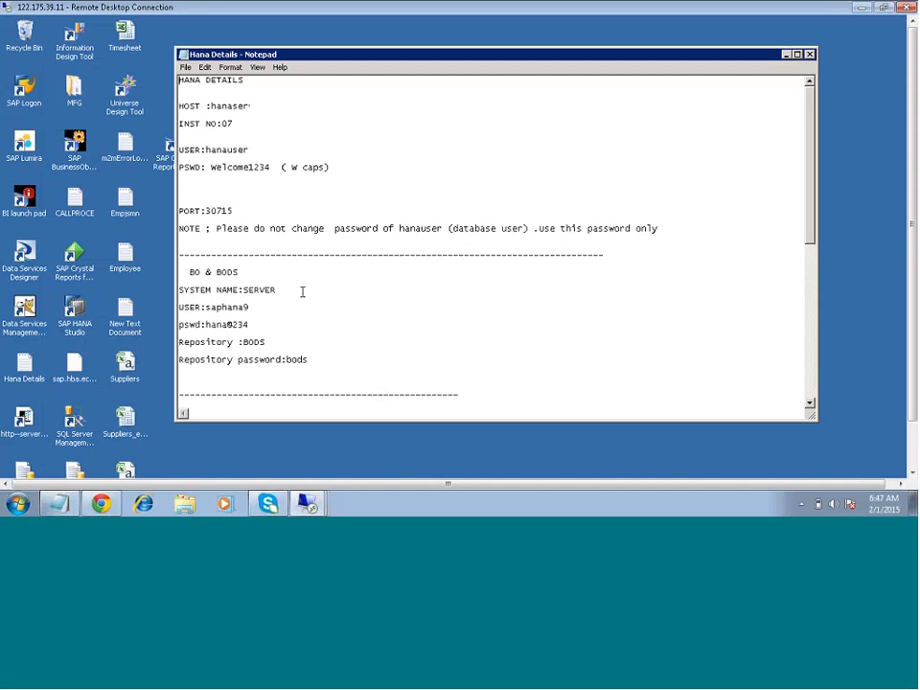
{"action": "scroll", "coordinate": [276, 306], "scroll_direction": "down", "scroll_amount": 1}
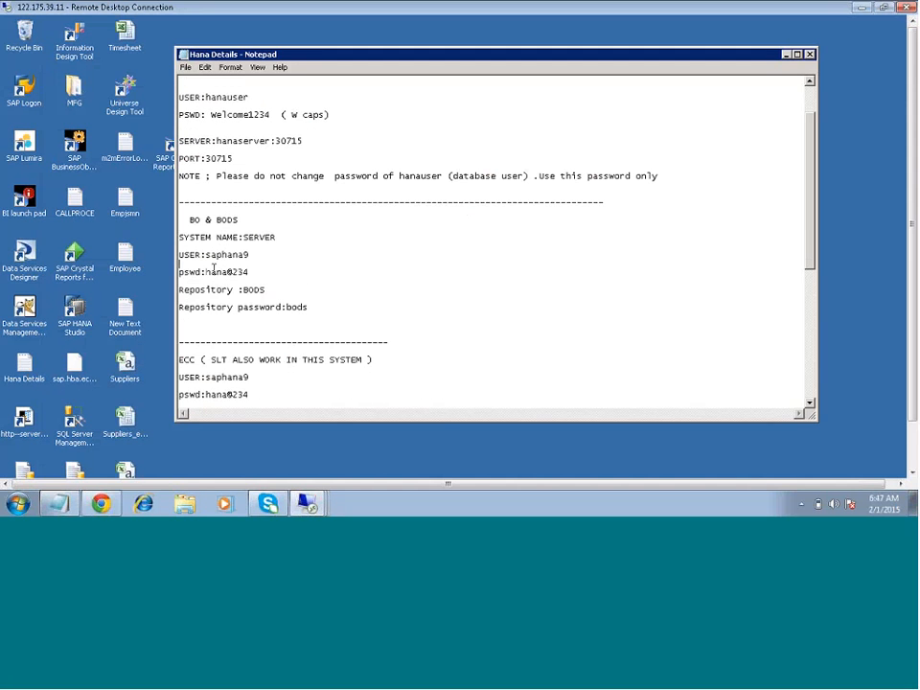
{"action": "left_click", "coordinate": [786, 55]}
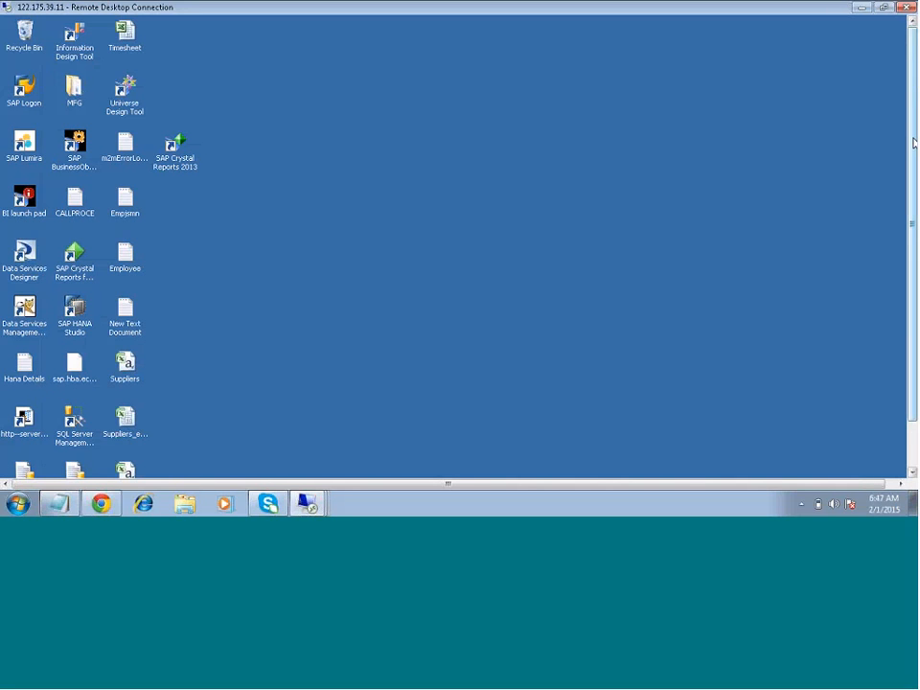
- Start a new datastore in Data Services Designer named SAPBW_Conn with the datastore type SAP BW Source
{"action": "left_click_drag", "start_coordinate": [913, 142], "coordinate": [908, 237]}
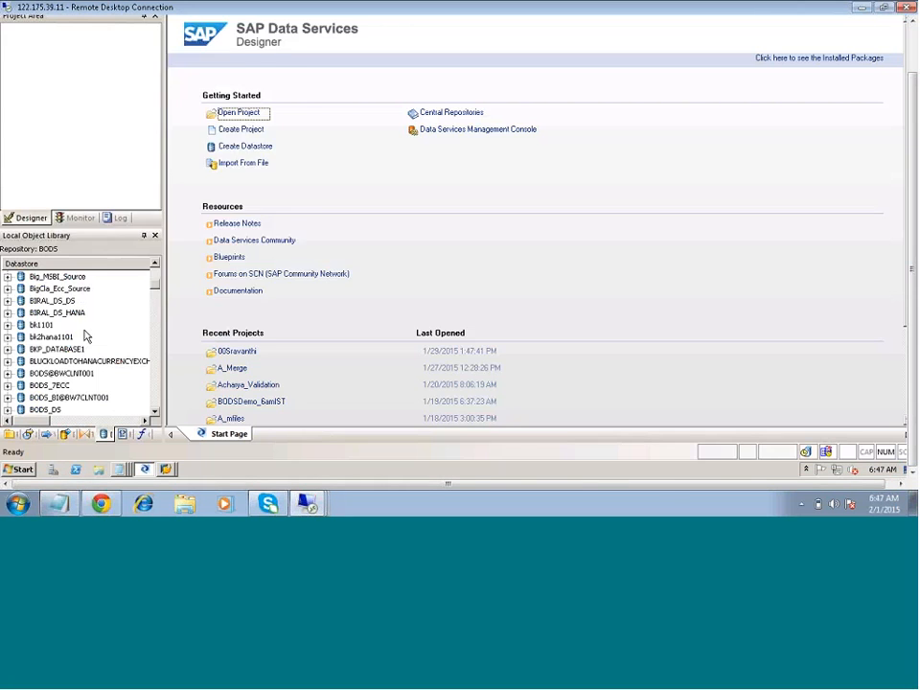
{"action": "right_click", "coordinate": [116, 311]}
{"action": "left_click", "coordinate": [162, 104]}
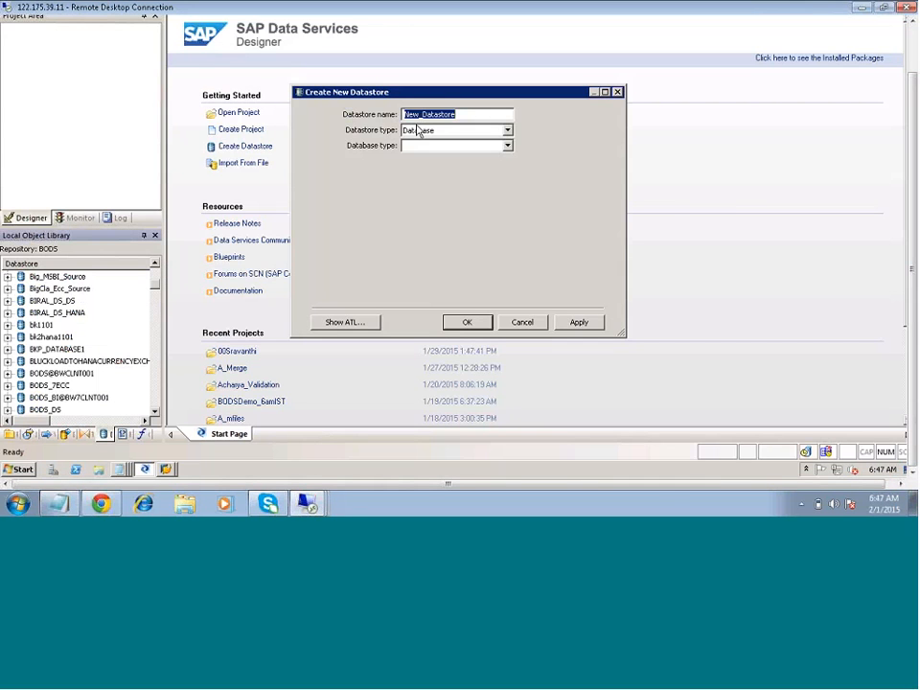
{"action": "type", "text": "SAPBW_Conn"}
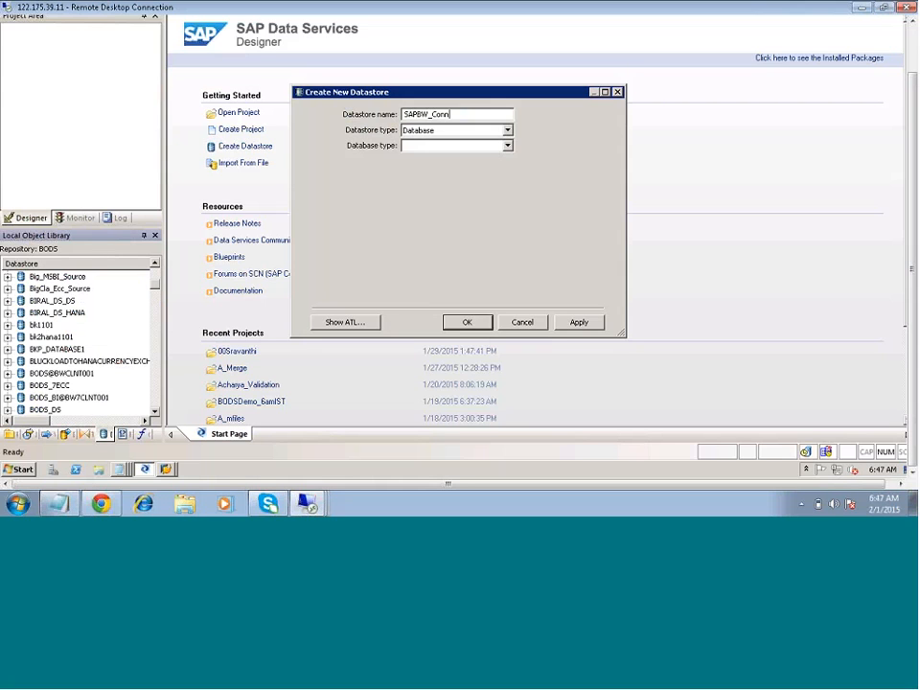
{"action": "left_click", "coordinate": [508, 130]}
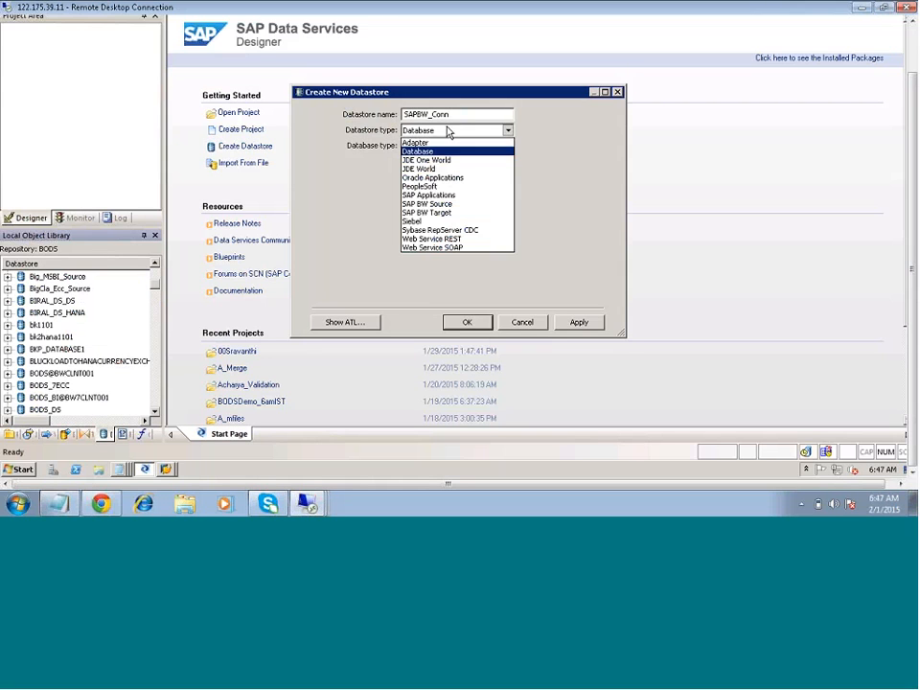
{"action": "left_click", "coordinate": [448, 203]}
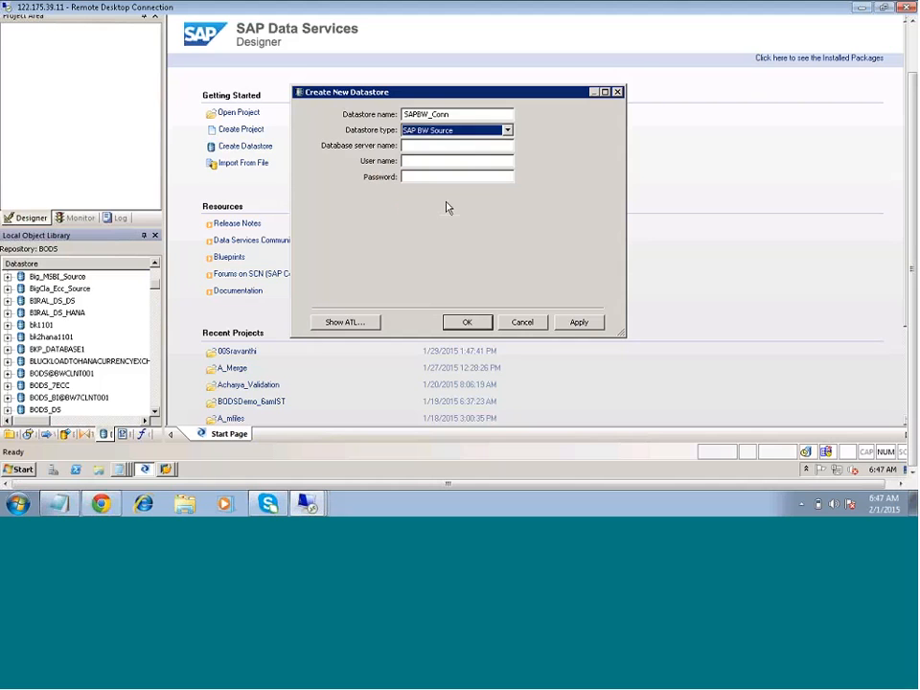
- Set the database server name of SAPBW_Conn to SERVER and enter the account's user name and password
{"action": "left_click", "coordinate": [446, 145]}
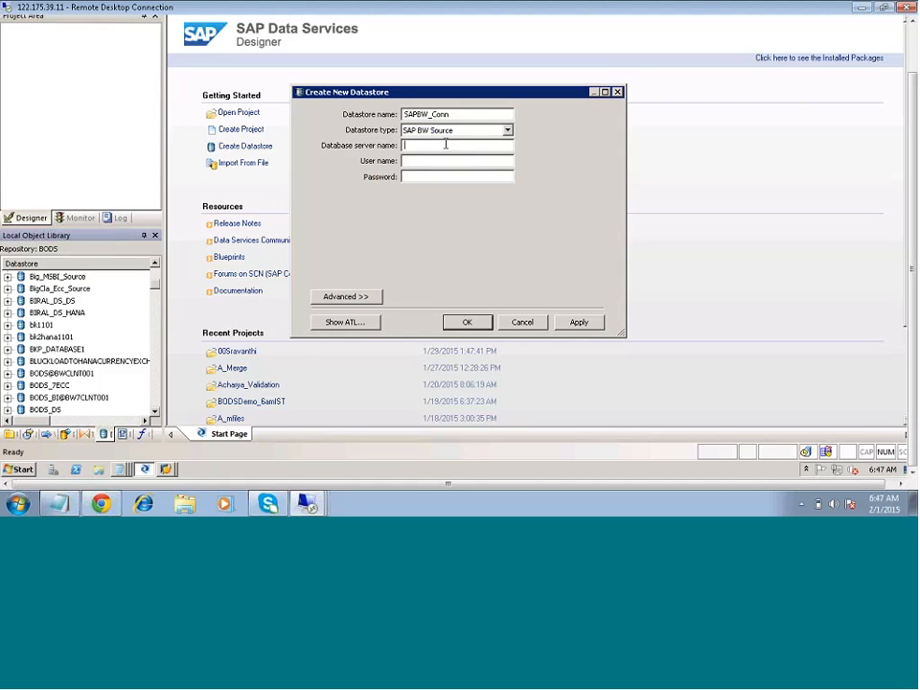
{"action": "type", "text": "SERVER"}
{"action": "left_click", "coordinate": [439, 160]}
{"action": "key", "text": "Tab"}
{"action": "key", "text": "BackSpace"}
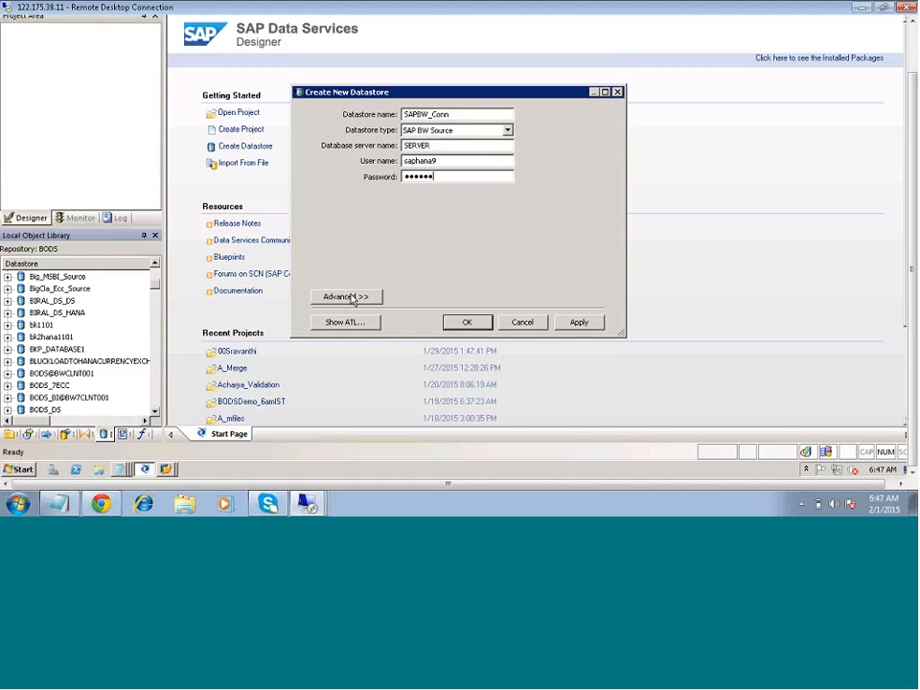
- Finish entering the account password for SAPBW_Conn and expand the advanced settings as far as the client and system numbers
{"action": "left_click", "coordinate": [351, 298]}
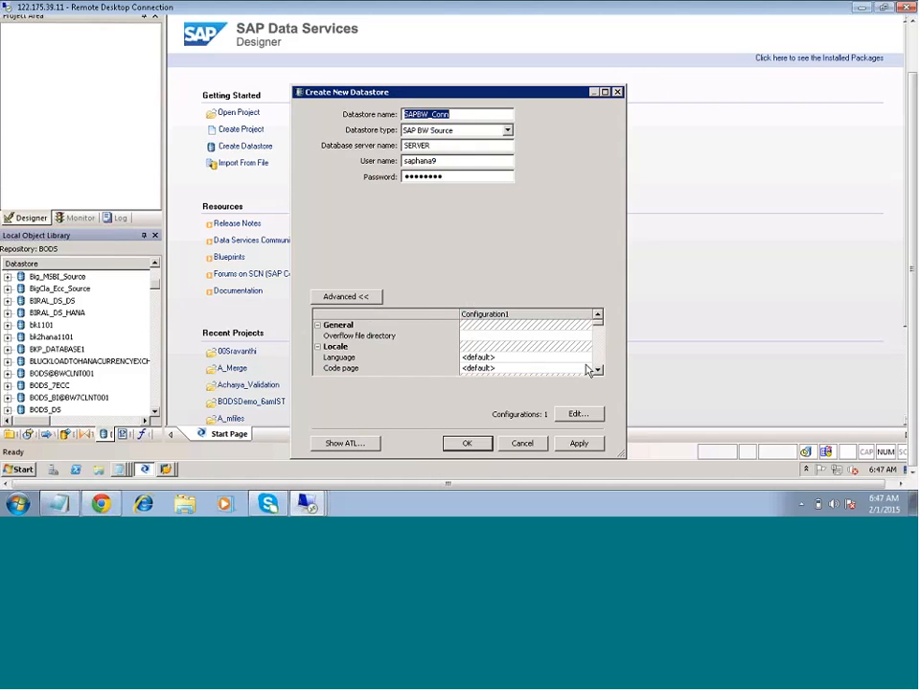
{"action": "left_click", "coordinate": [597, 370]}
{"action": "left_click", "coordinate": [598, 370]}
{"action": "left_click", "coordinate": [597, 370]}
{"action": "left_click", "coordinate": [597, 369]}
{"action": "left_click", "coordinate": [597, 370]}
{"action": "left_click", "coordinate": [597, 370]}
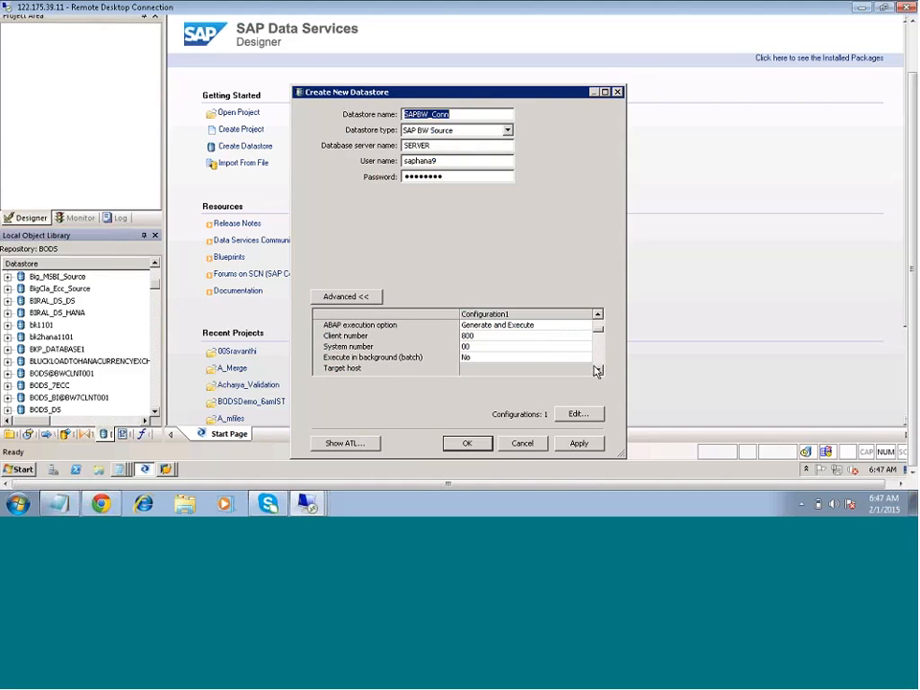
- Check the instance number in the BW 7.4 connection properties in SAP Logon, leaving the entry unchanged and minimizing the window
{"action": "left_click", "coordinate": [165, 469]}
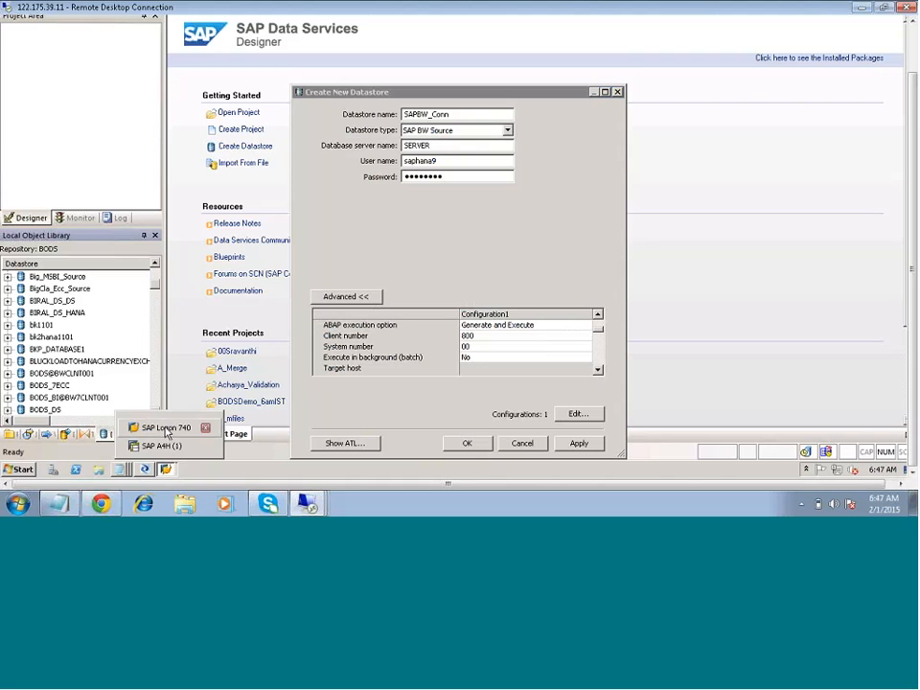
{"action": "left_click", "coordinate": [165, 428]}
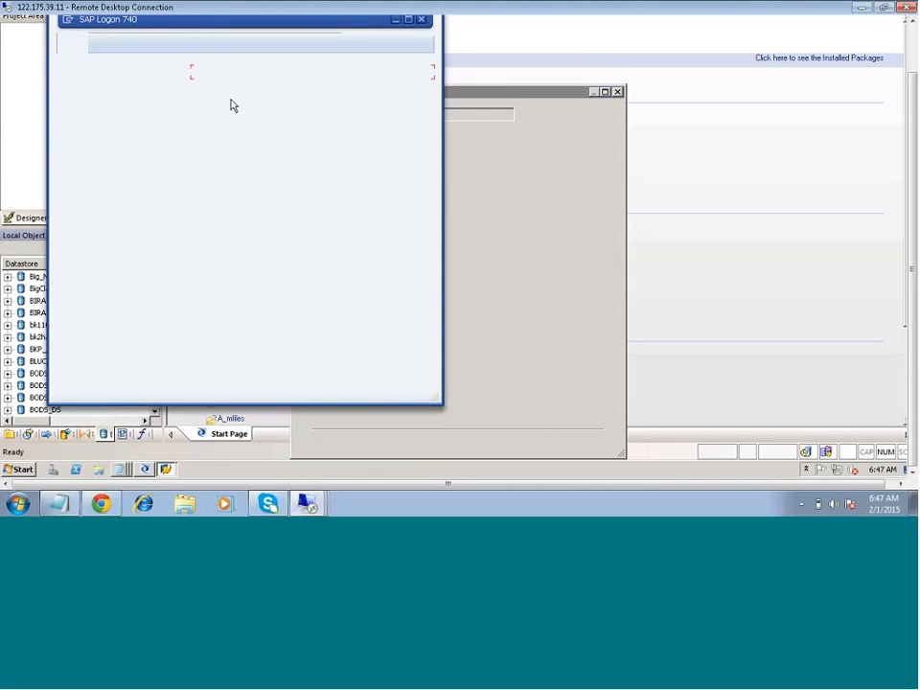
{"action": "right_click", "coordinate": [214, 72]}
{"action": "left_click", "coordinate": [259, 145]}
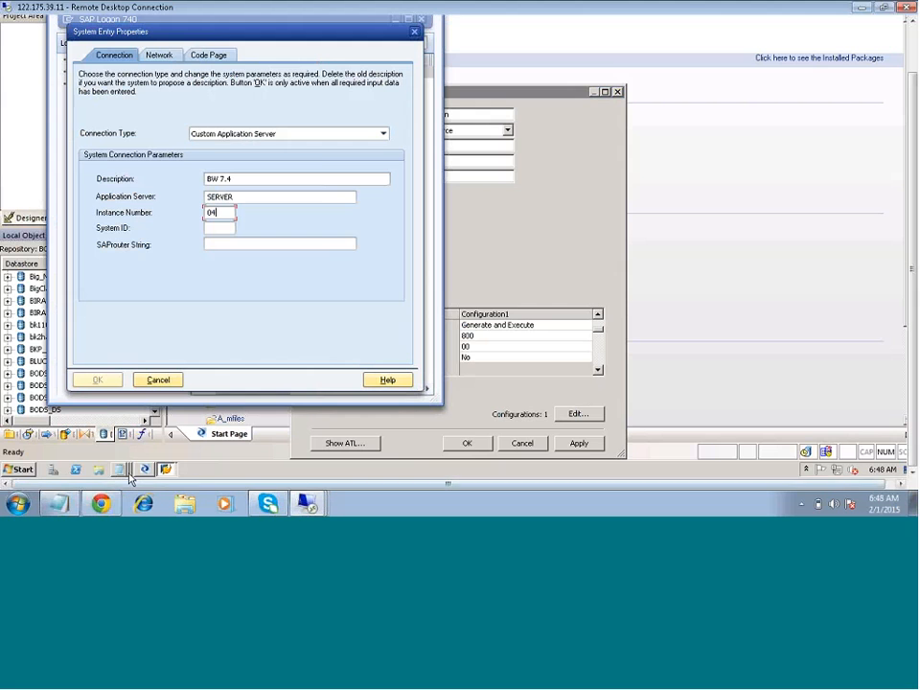
{"action": "left_click", "coordinate": [139, 380]}
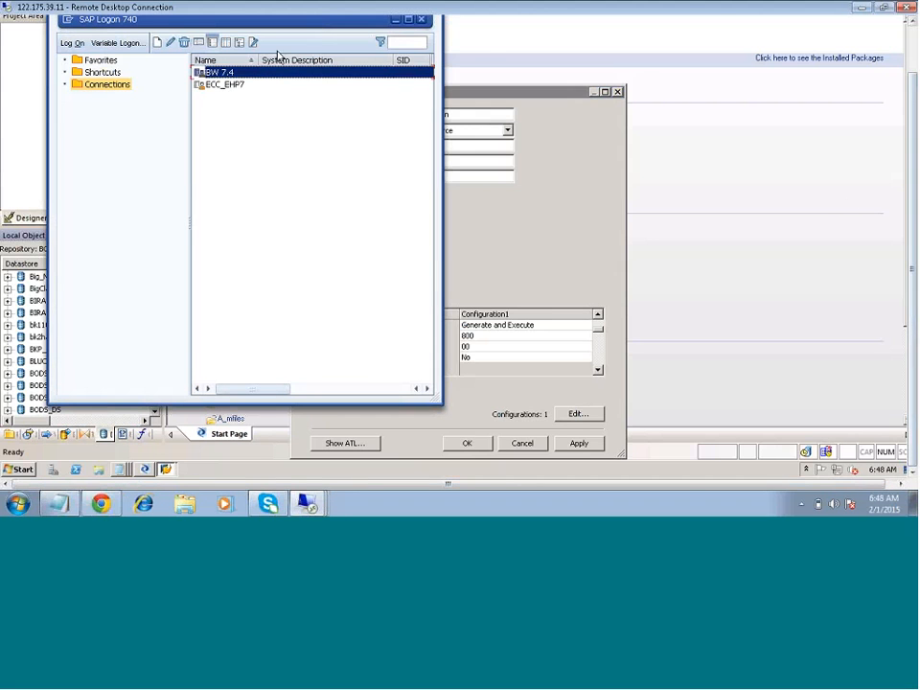
{"action": "left_click", "coordinate": [396, 19]}
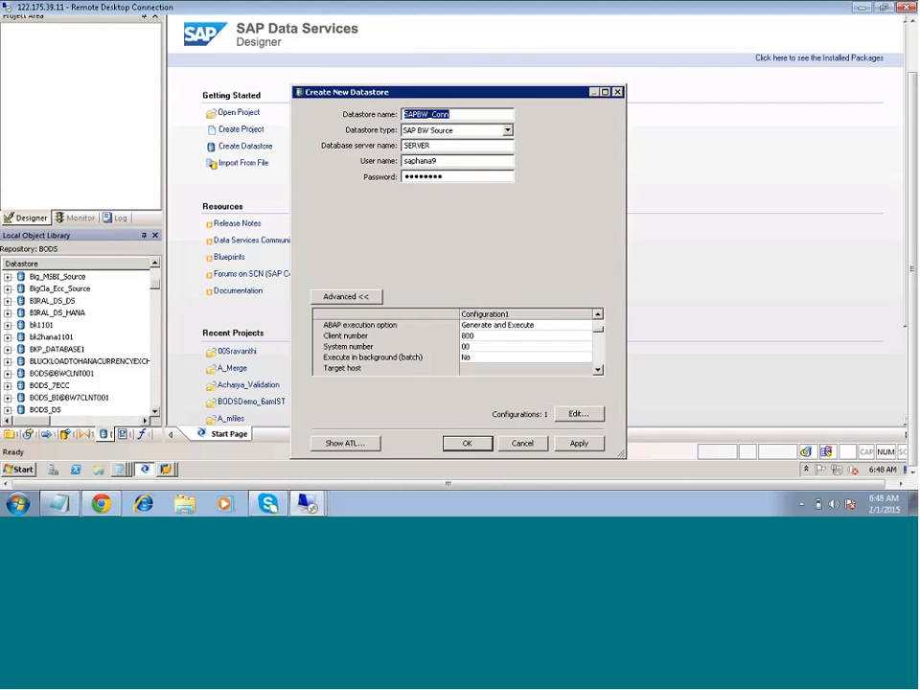
- Set the SAPBW_Conn system number to 04, try to apply the datastore, and decline saving it without a connection
{"action": "left_click", "coordinate": [479, 348]}
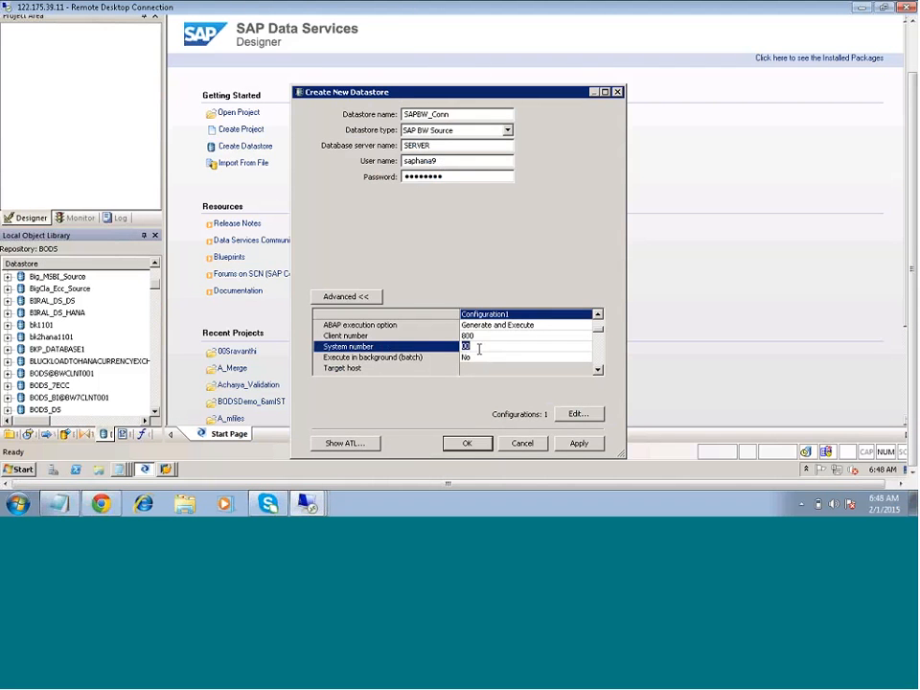
{"action": "type", "text": "04"}
{"action": "left_click", "coordinate": [578, 445]}
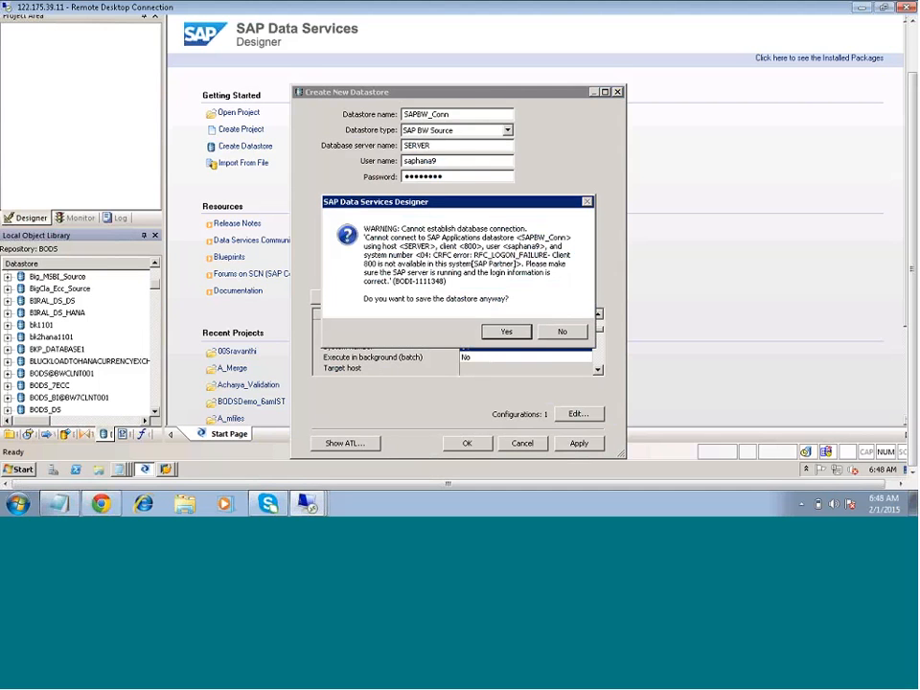
{"action": "left_click", "coordinate": [561, 331]}
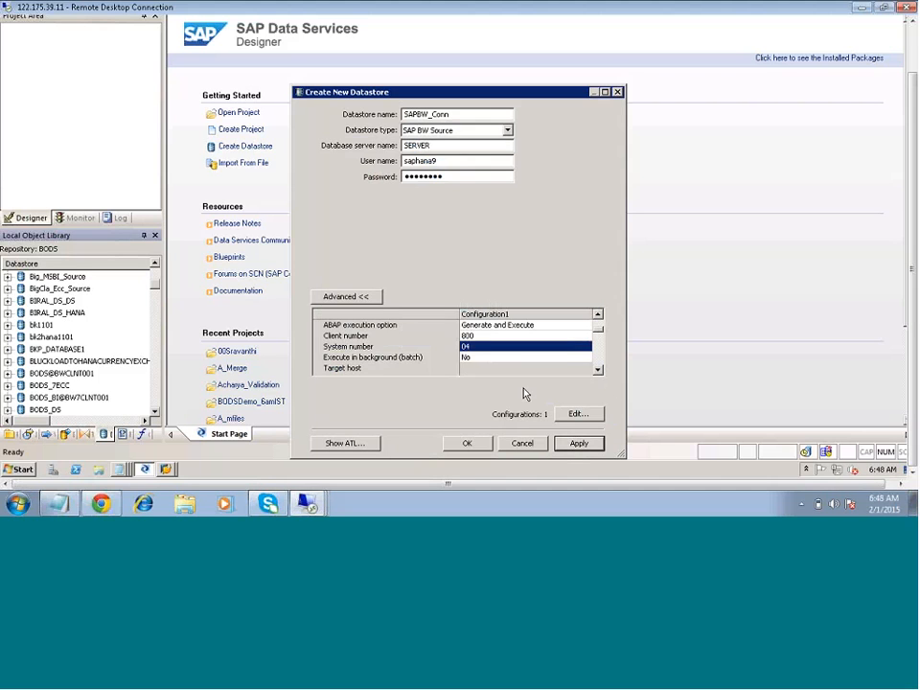
- Review the remaining SAPBW_Conn advanced settings from data transfer method to connection retries, and cancel the datastore
{"action": "left_click", "coordinate": [598, 370]}
{"action": "left_click", "coordinate": [598, 370]}
{"action": "left_click", "coordinate": [598, 370]}
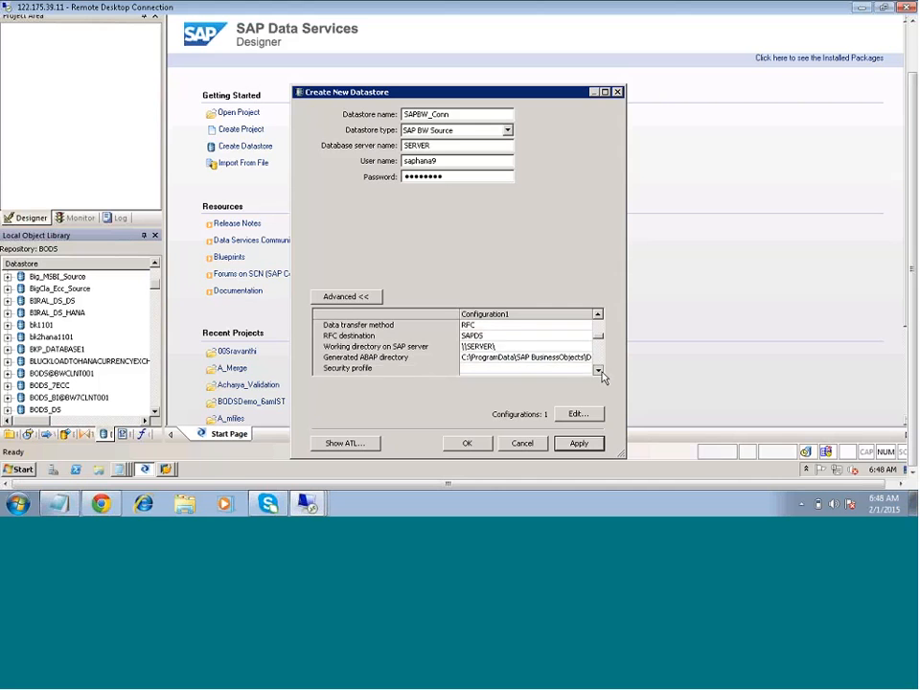
{"action": "left_click", "coordinate": [598, 370]}
{"action": "left_click", "coordinate": [598, 370]}
{"action": "left_click", "coordinate": [598, 370]}
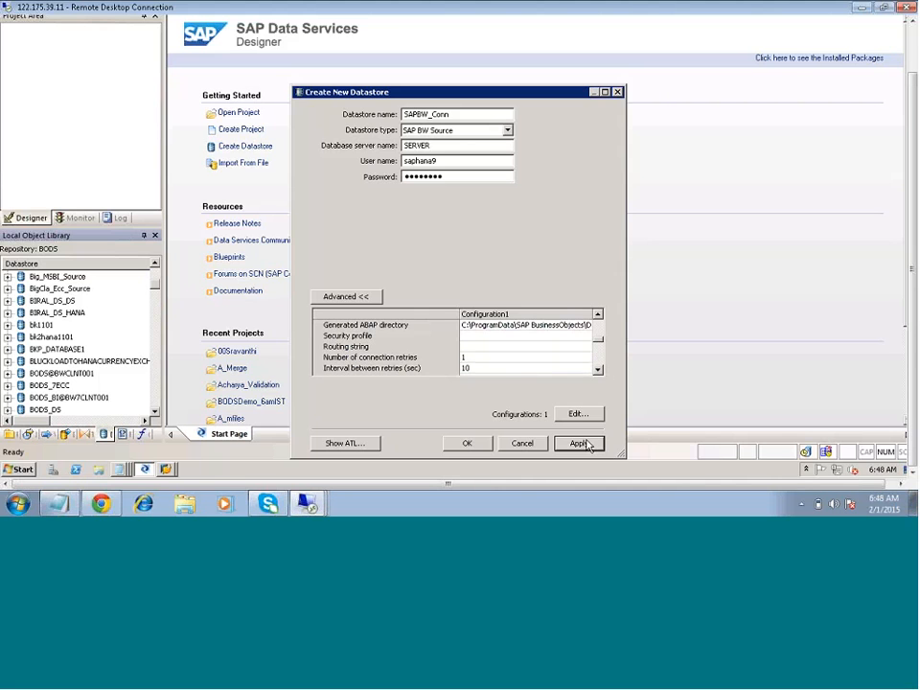
{"action": "left_click", "coordinate": [522, 442]}
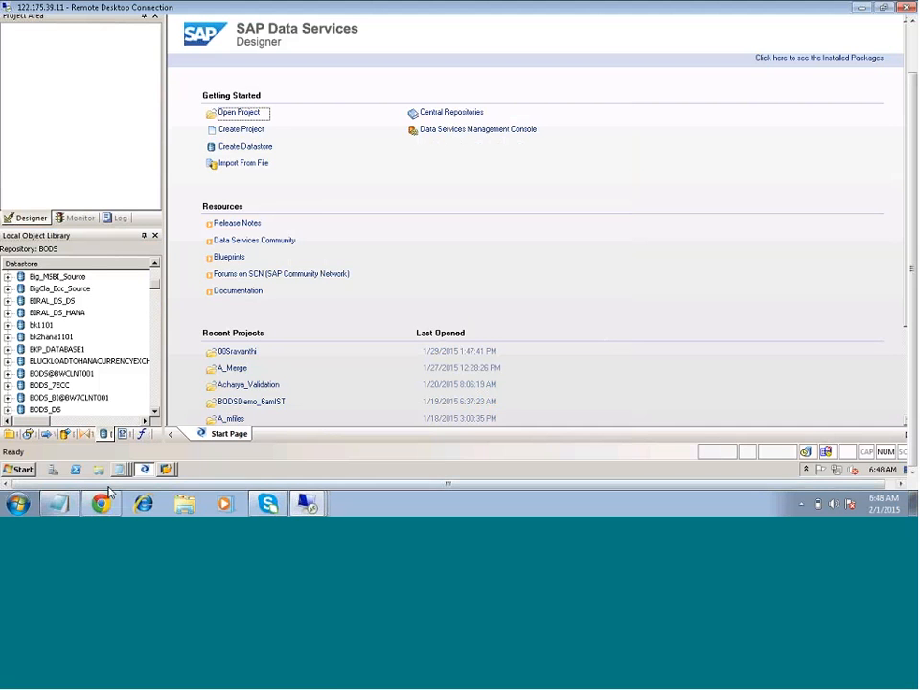
- Add the line "SAP ECC and SAP HANA are connected with SAP BODS" to the BODS_ZARANTECH notes, followed by a blank line
{"action": "left_click", "coordinate": [57, 503]}
{"action": "type", "text": "SAP "}
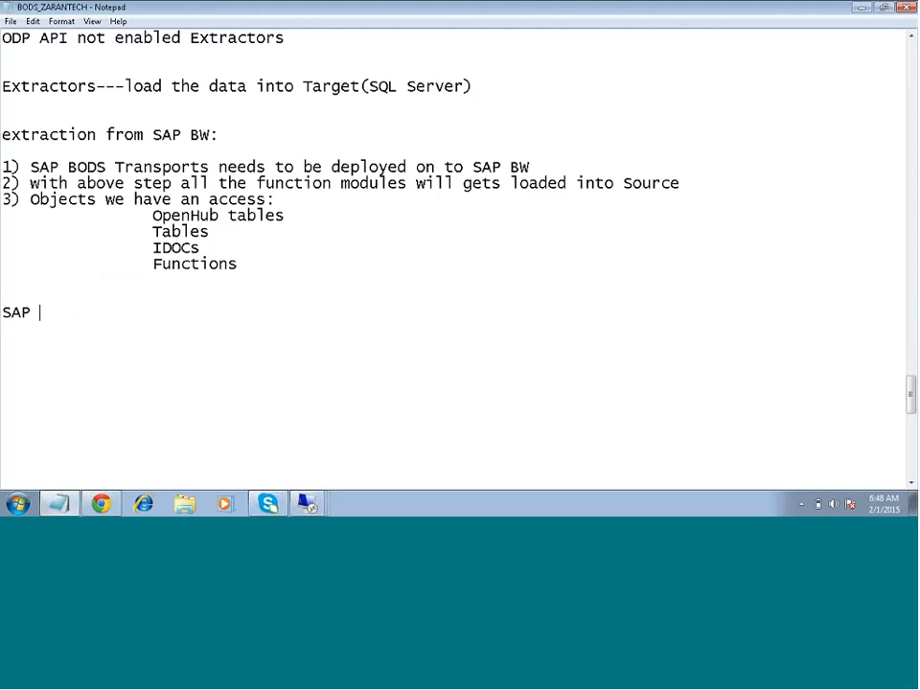
{"action": "type", "text": "ECC and SAP HANA "}
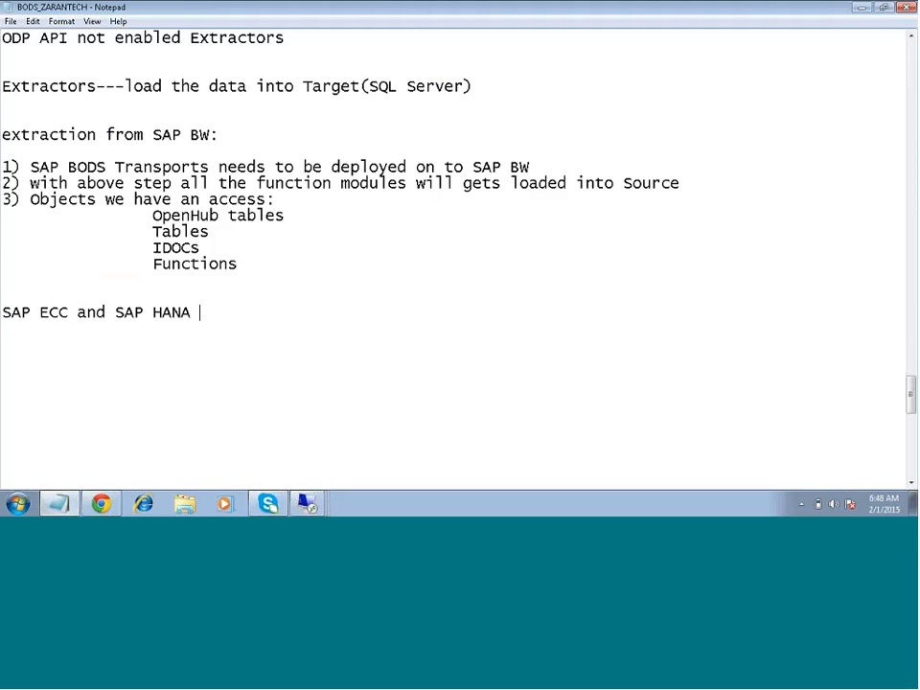
{"action": "type", "text": "are connected "}
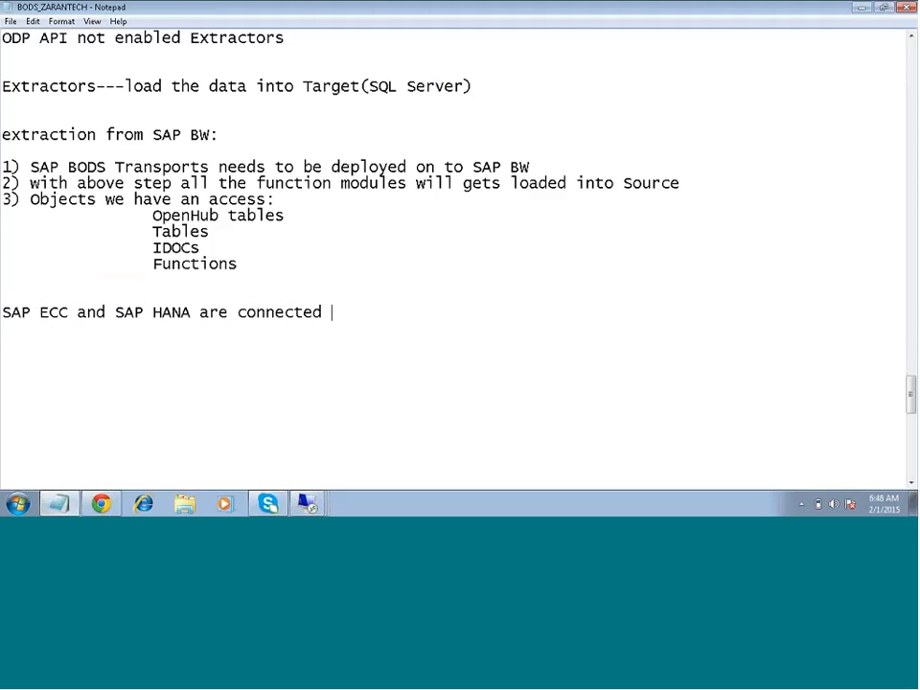
{"action": "type", "text": "with sAP"}
{"action": "key", "text": "BackSpace"}
{"action": "key", "text": "BackSpace"}
{"action": "key", "text": "BackSpace"}
{"action": "key", "text": "BackSpace"}
{"action": "type", "text": "SAP BODS"}
{"action": "key", "text": "Return"}
{"action": "key", "text": "Return"}
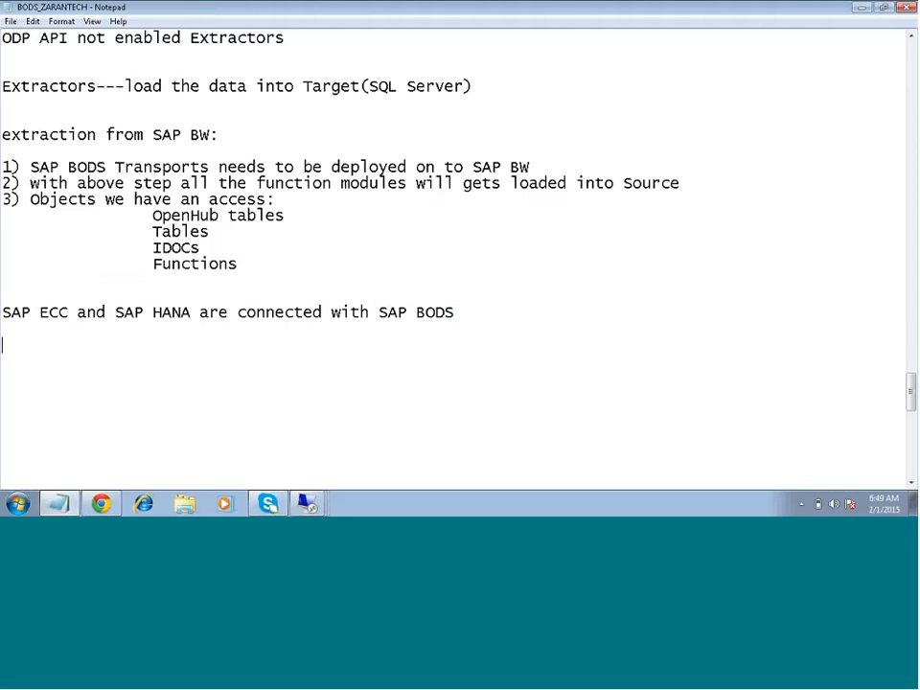
- Minimize the open windows, open the BODS 4.2 -Zarantech presentation from the desktop, and dismiss the Office activation wizard
{"action": "mouse_move", "coordinate": [307, 503]}
{"action": "left_click", "coordinate": [860, 8]}
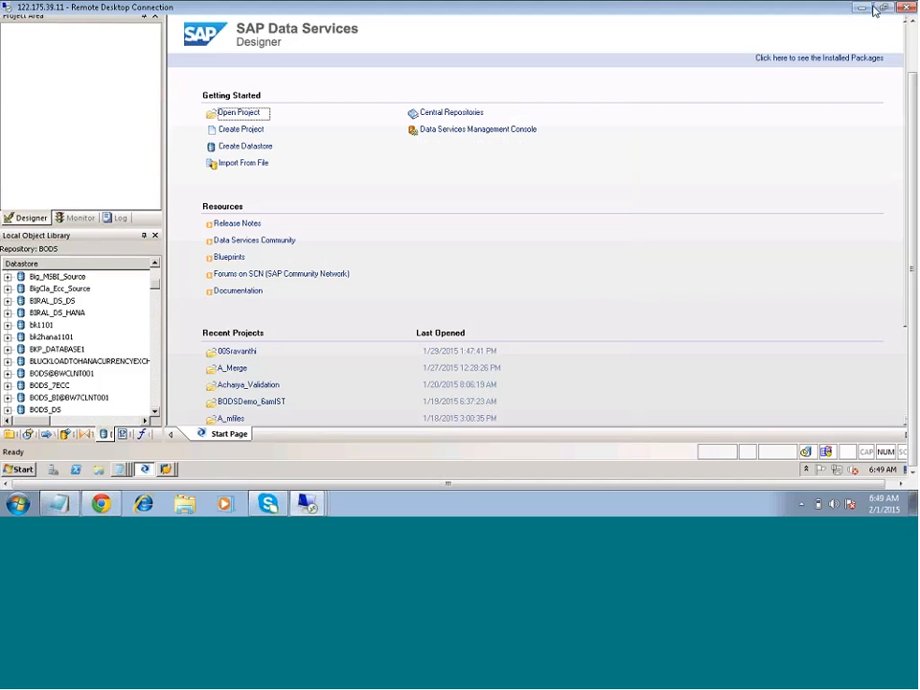
{"action": "left_click", "coordinate": [866, 9]}
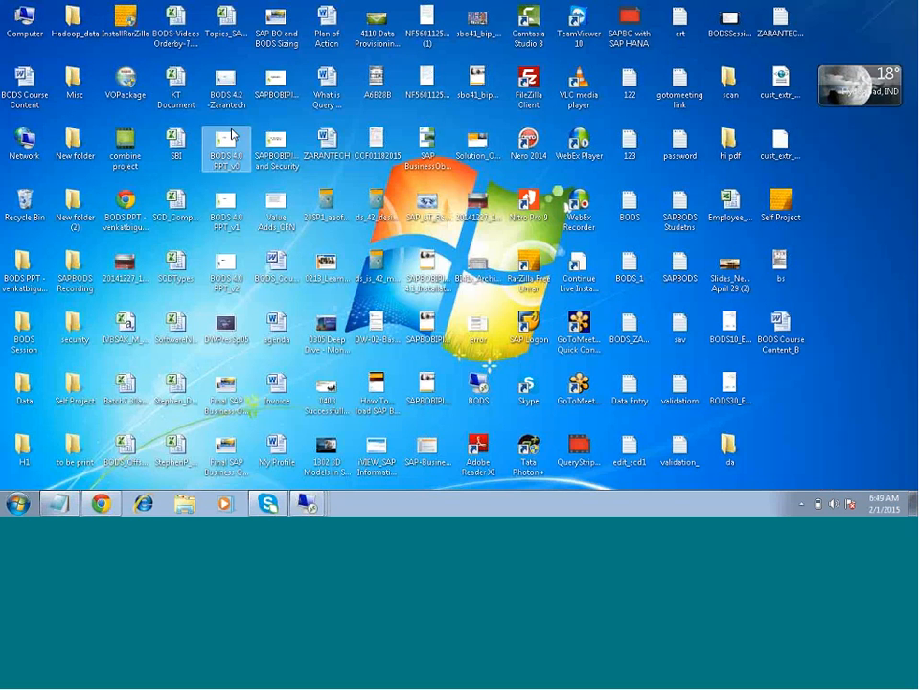
{"action": "double_click", "coordinate": [230, 101]}
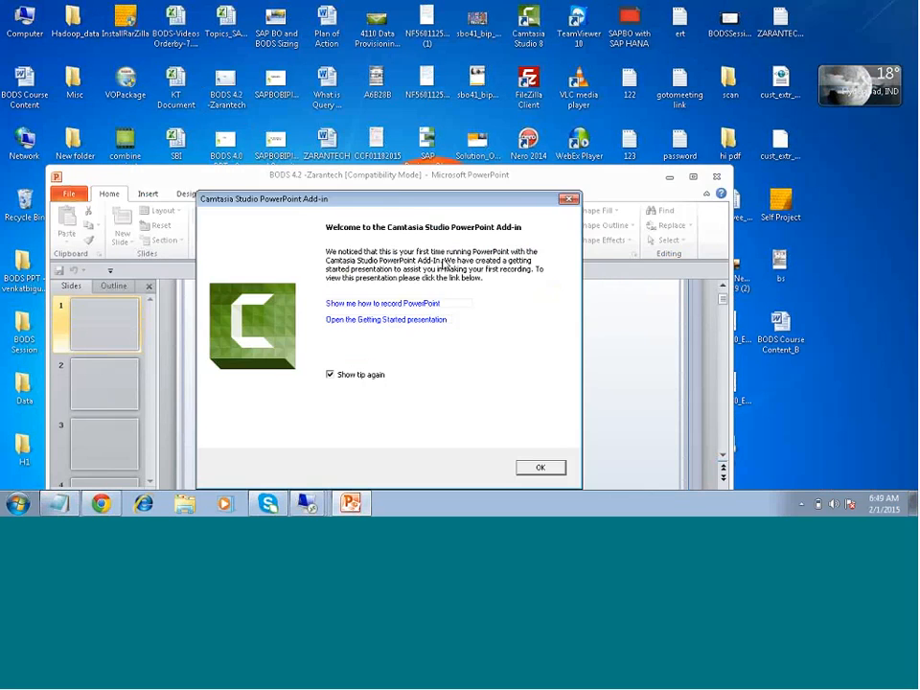
{"action": "left_click", "coordinate": [537, 467]}
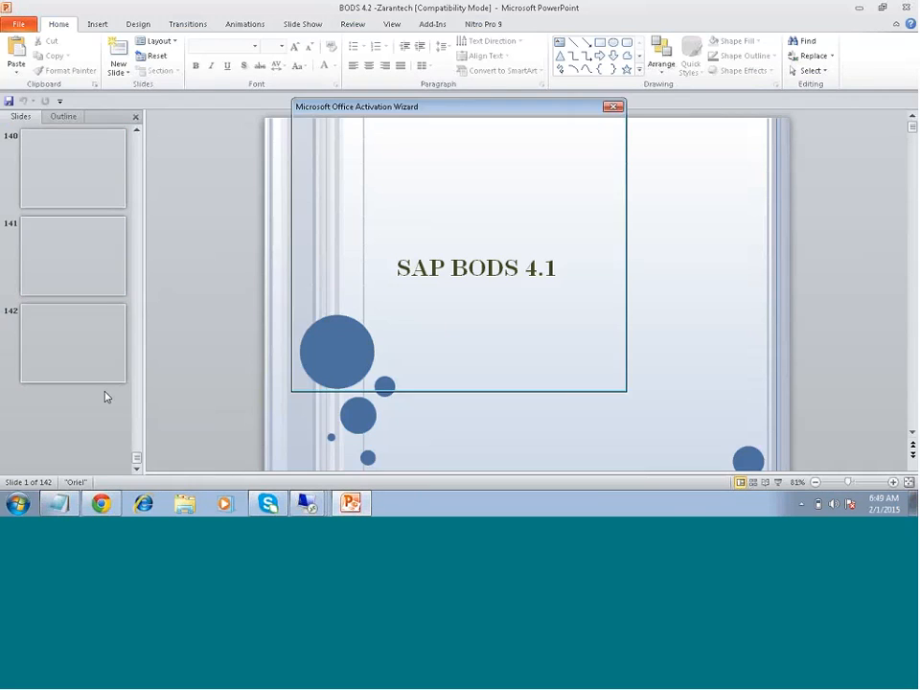
{"action": "left_click", "coordinate": [596, 379]}
- Find slide 127, "SAP HANA and SAP BODS Integration", and start the slide show from it
{"action": "scroll", "coordinate": [106, 292], "scroll_direction": "up", "scroll_amount": 2}
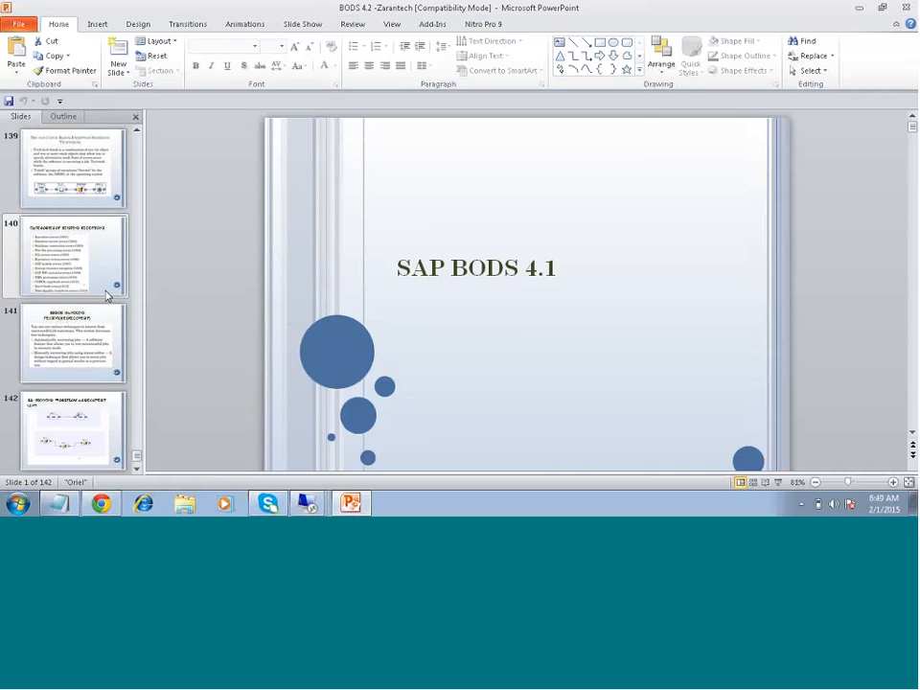
{"action": "scroll", "coordinate": [107, 295], "scroll_direction": "up", "scroll_amount": 10}
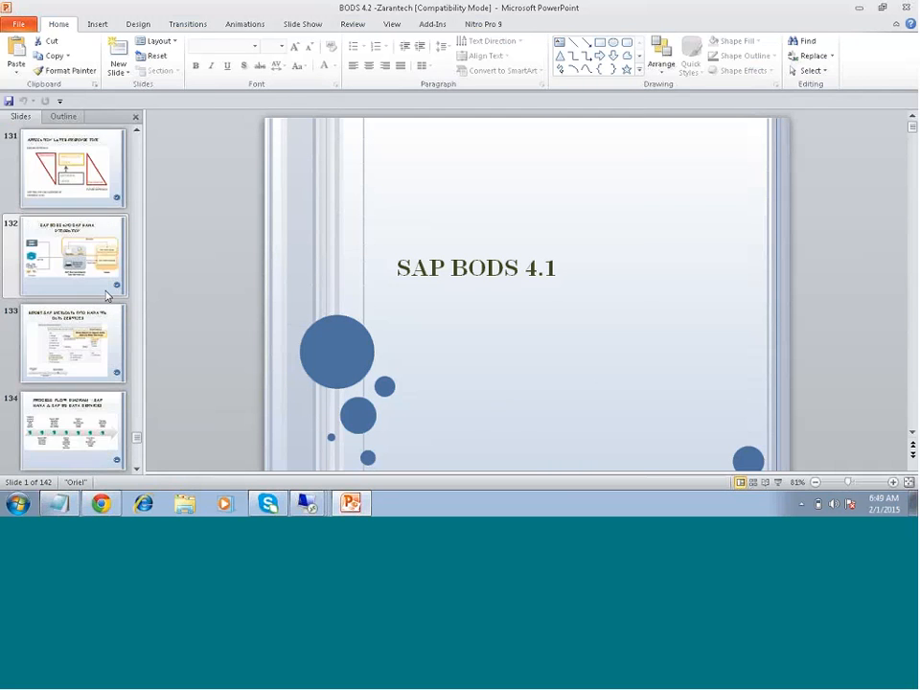
{"action": "scroll", "coordinate": [106, 296], "scroll_direction": "up", "scroll_amount": 4}
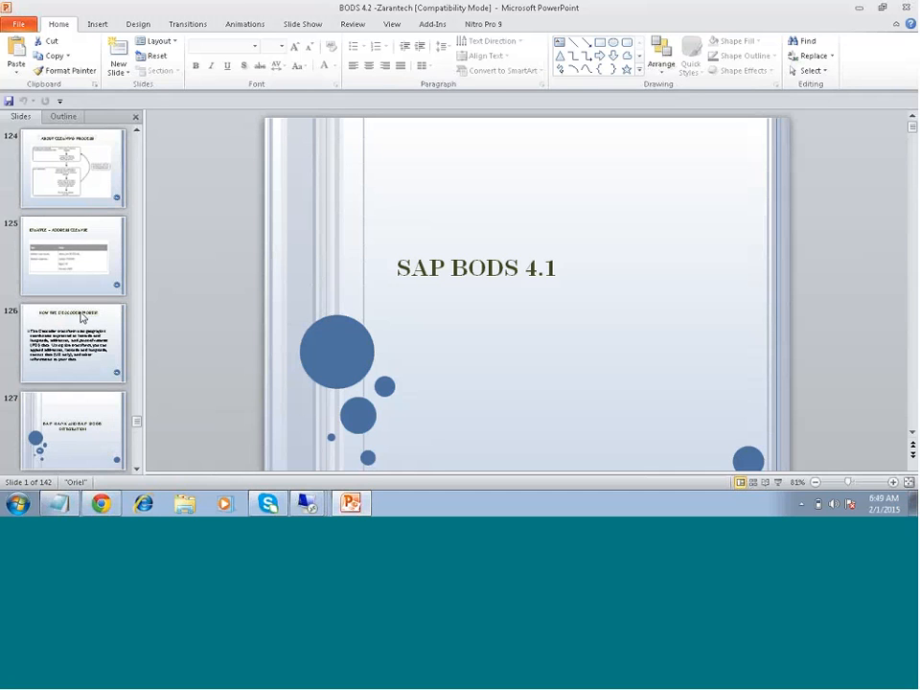
{"action": "left_click", "coordinate": [89, 372]}
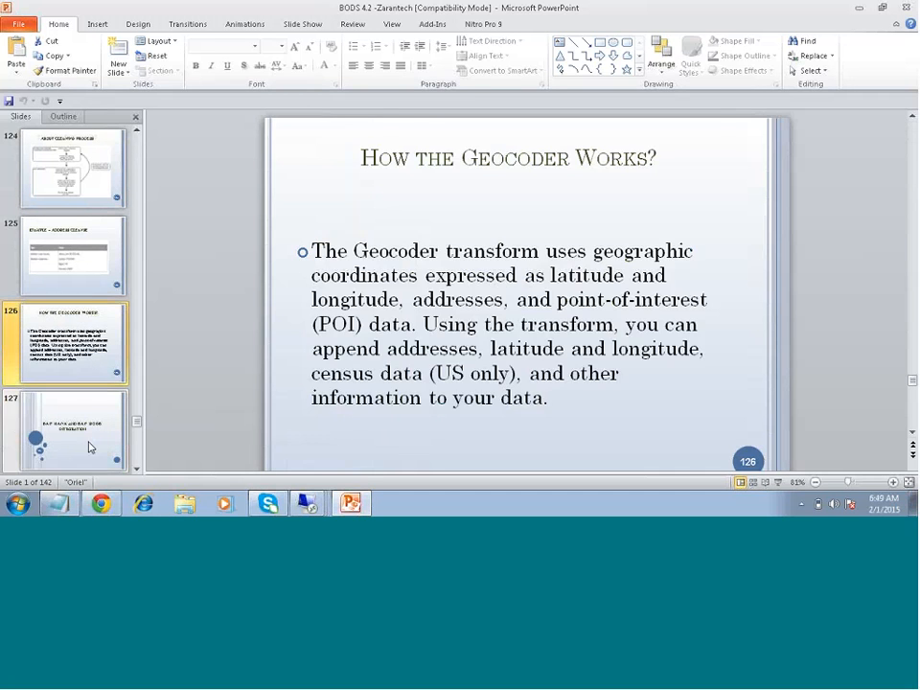
{"action": "left_click", "coordinate": [89, 439]}
{"action": "left_click", "coordinate": [777, 482]}
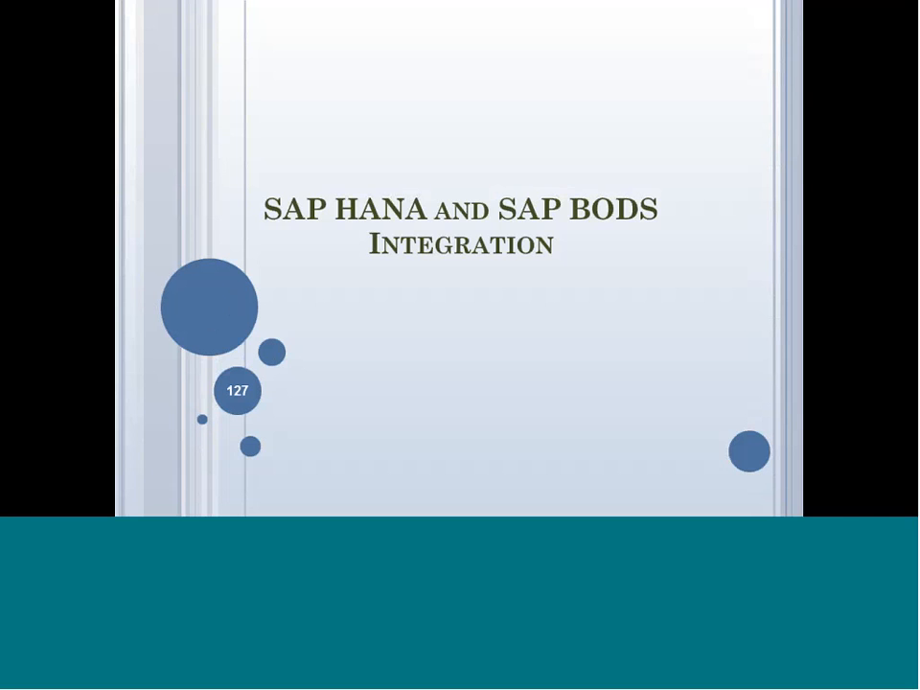
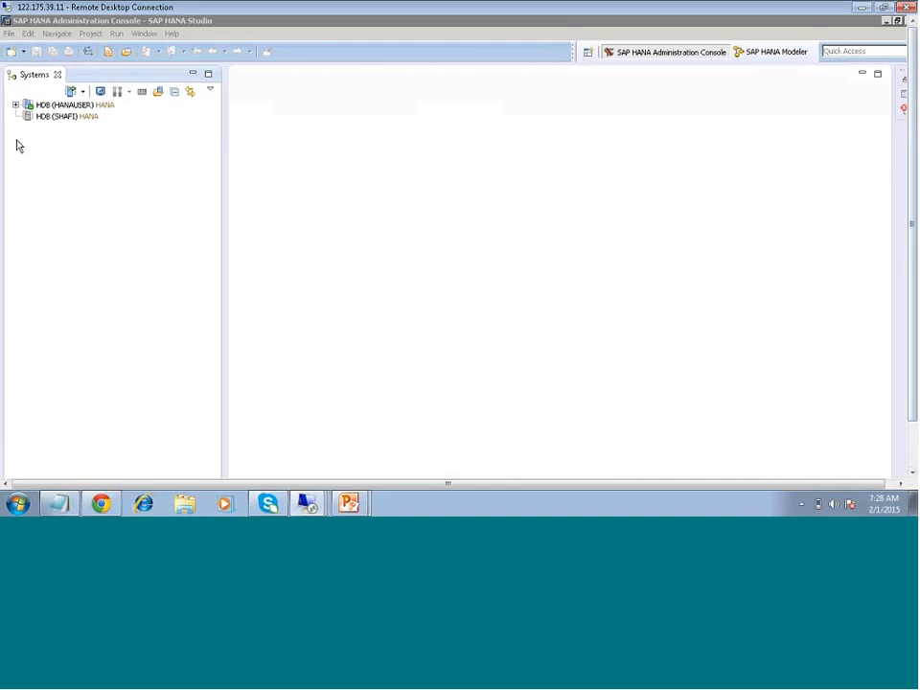
- Look through the HDB (HANAUSER) system's Modeler quick launch and its Catalog schemas, and minimize SAP HANA Studio
{"action": "left_click", "coordinate": [15, 105]}
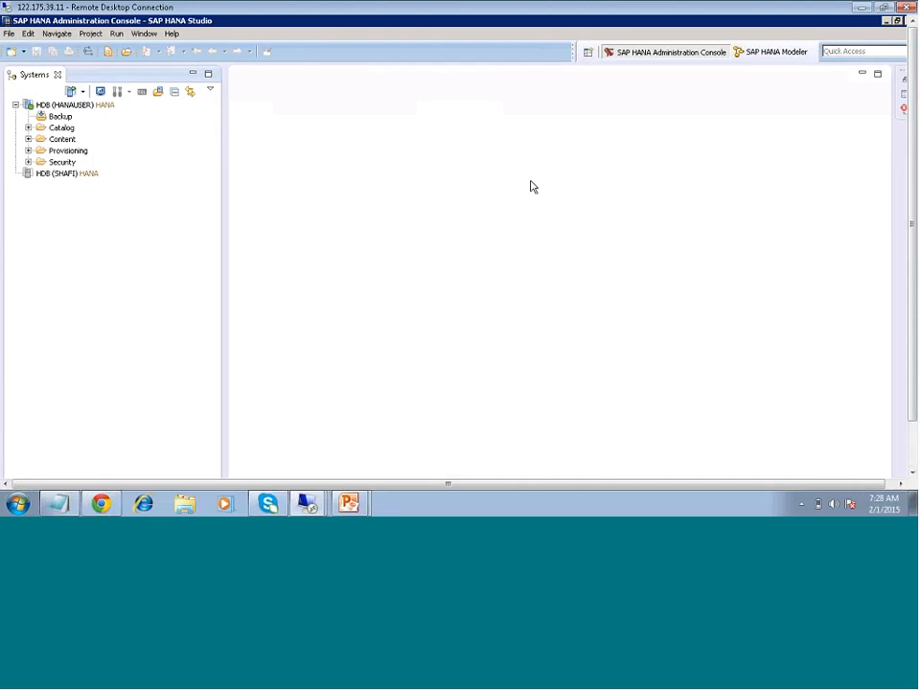
{"action": "left_click", "coordinate": [784, 57]}
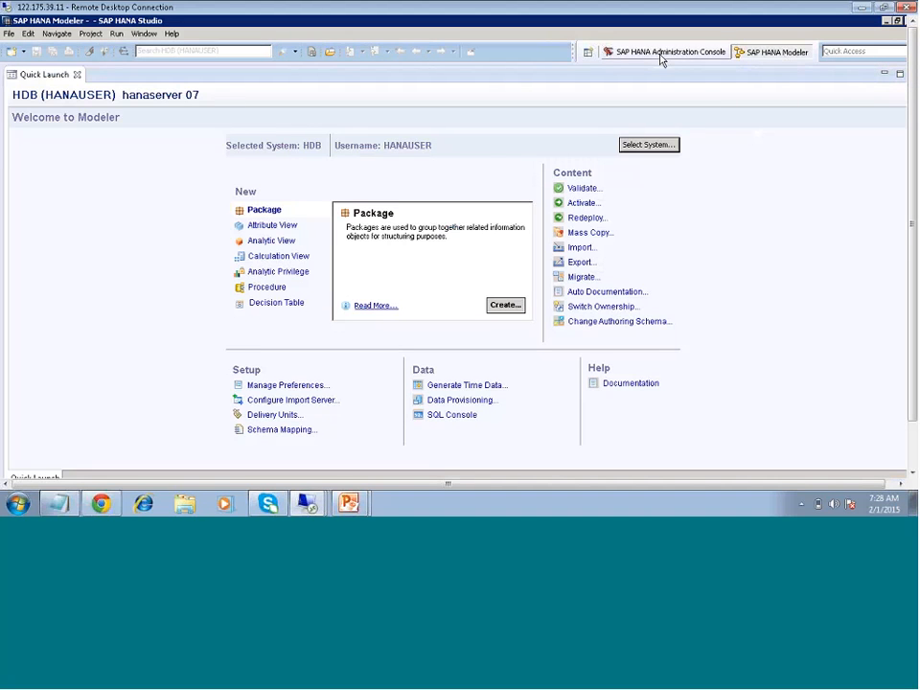
{"action": "left_click", "coordinate": [660, 54]}
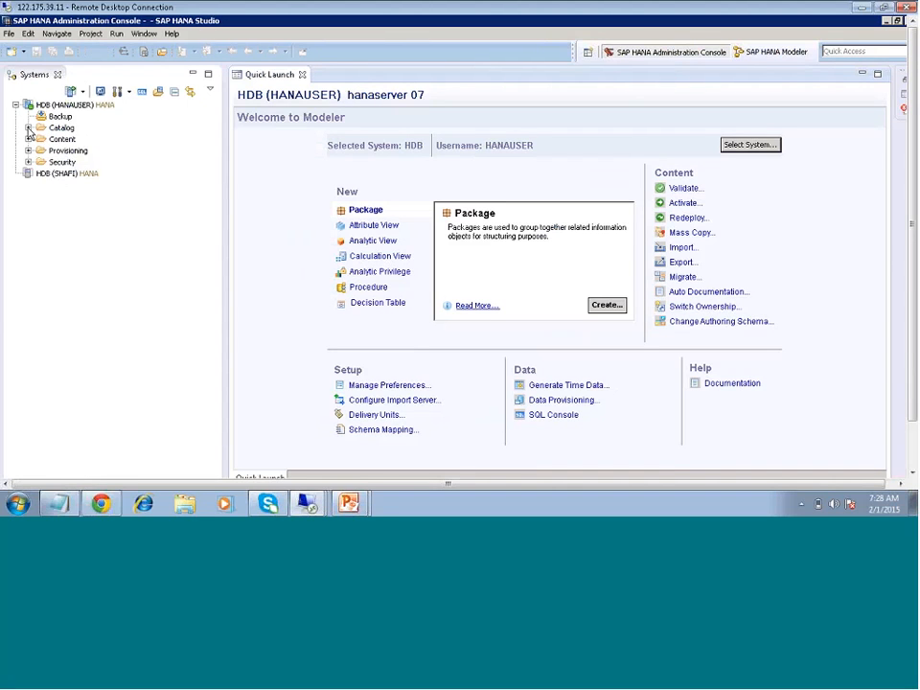
{"action": "left_click", "coordinate": [28, 127]}
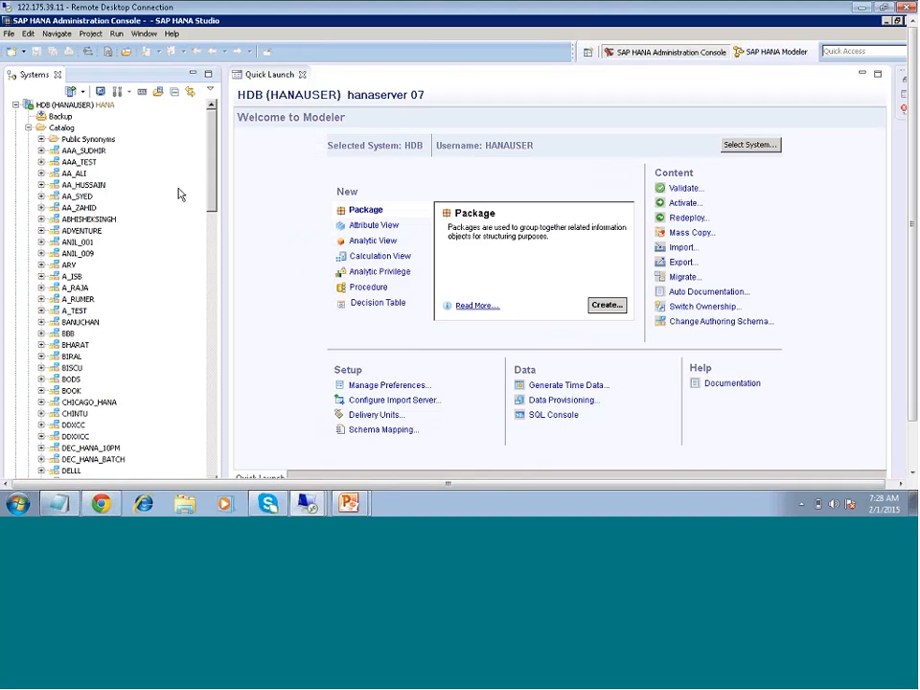
{"action": "left_click_drag", "start_coordinate": [211, 219], "coordinate": [209, 170]}
{"action": "left_click", "coordinate": [886, 22]}
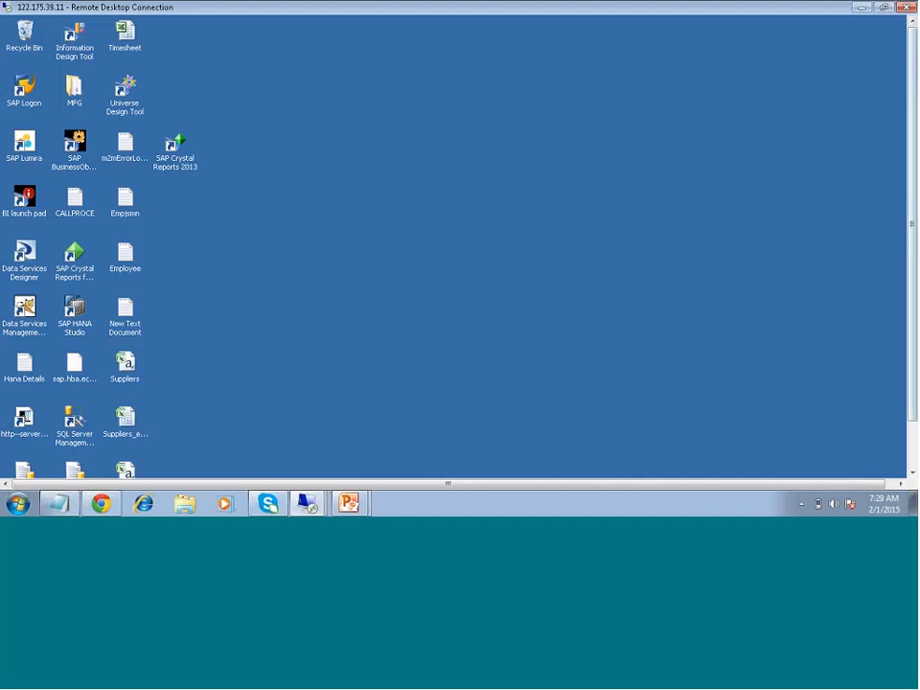
- Switch to Data Services Designer, review the connection settings of the hana_target datastore, and close them without changes
{"action": "left_click_drag", "start_coordinate": [911, 249], "coordinate": [911, 340]}
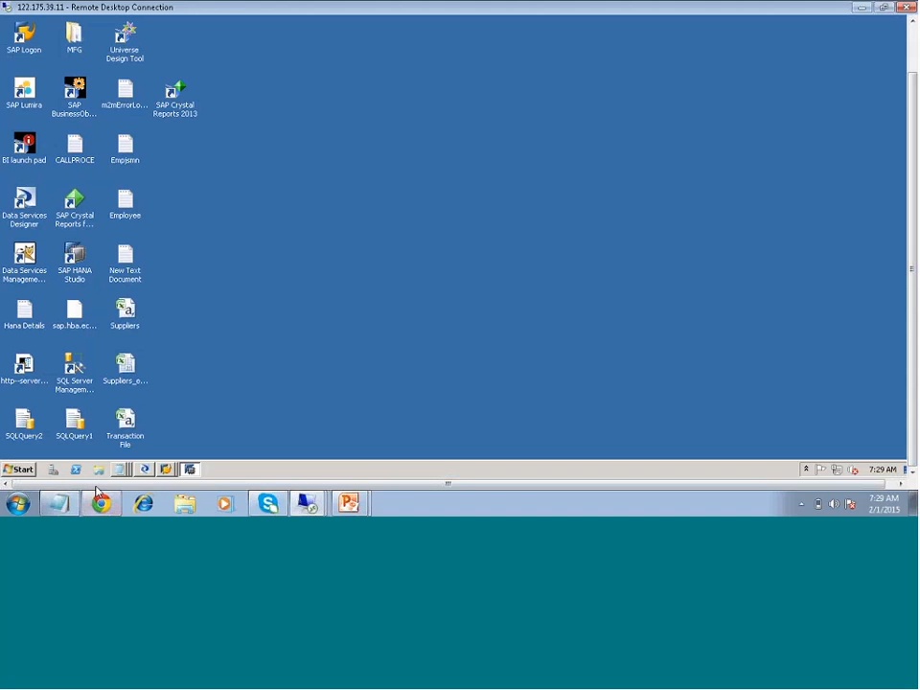
{"action": "left_click", "coordinate": [145, 471]}
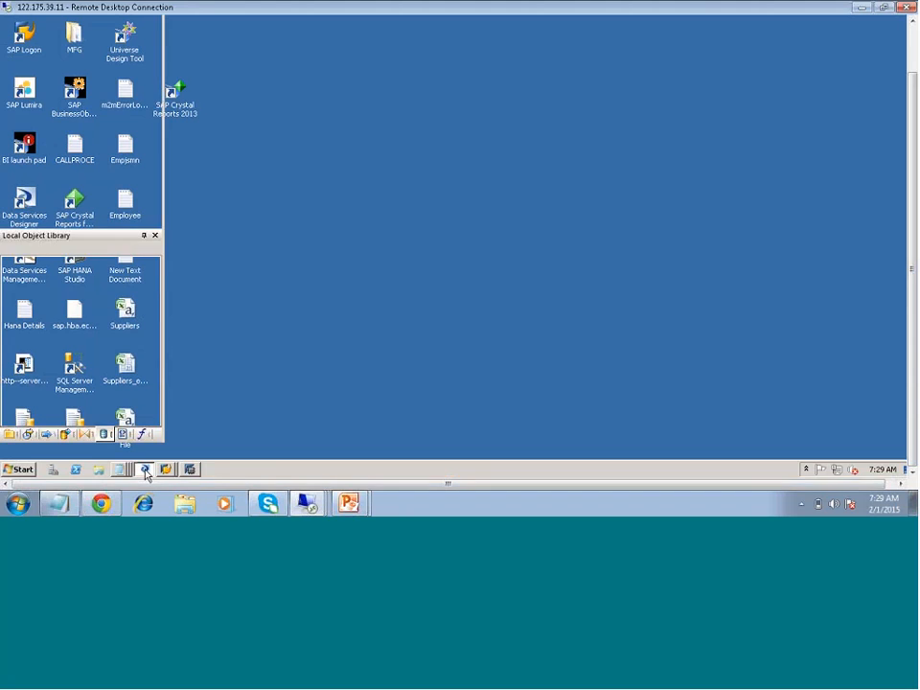
{"action": "scroll", "coordinate": [47, 371], "scroll_direction": "down", "scroll_amount": 5}
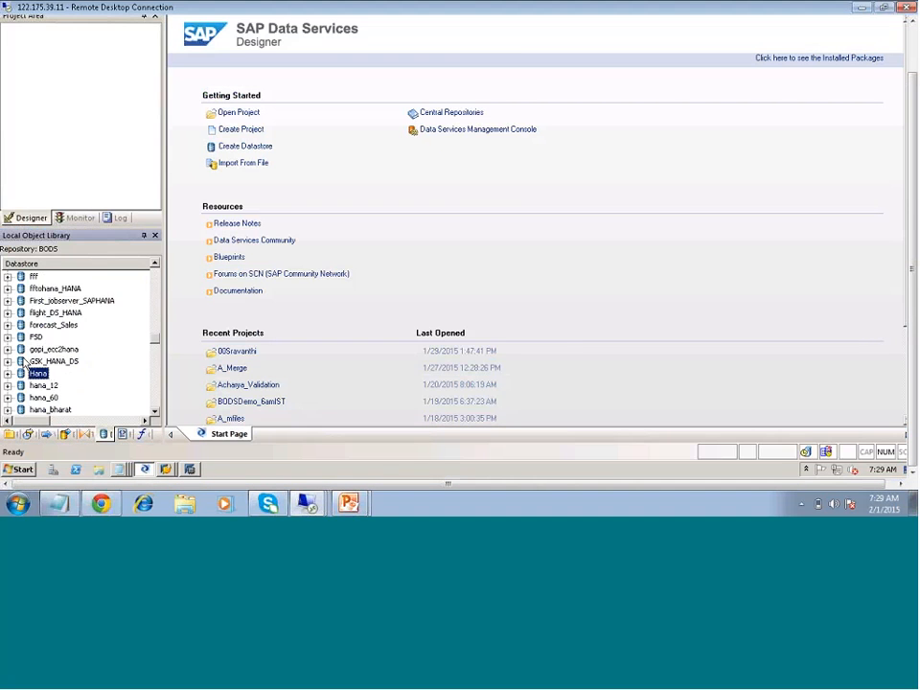
{"action": "scroll", "coordinate": [47, 372], "scroll_direction": "down", "scroll_amount": 3}
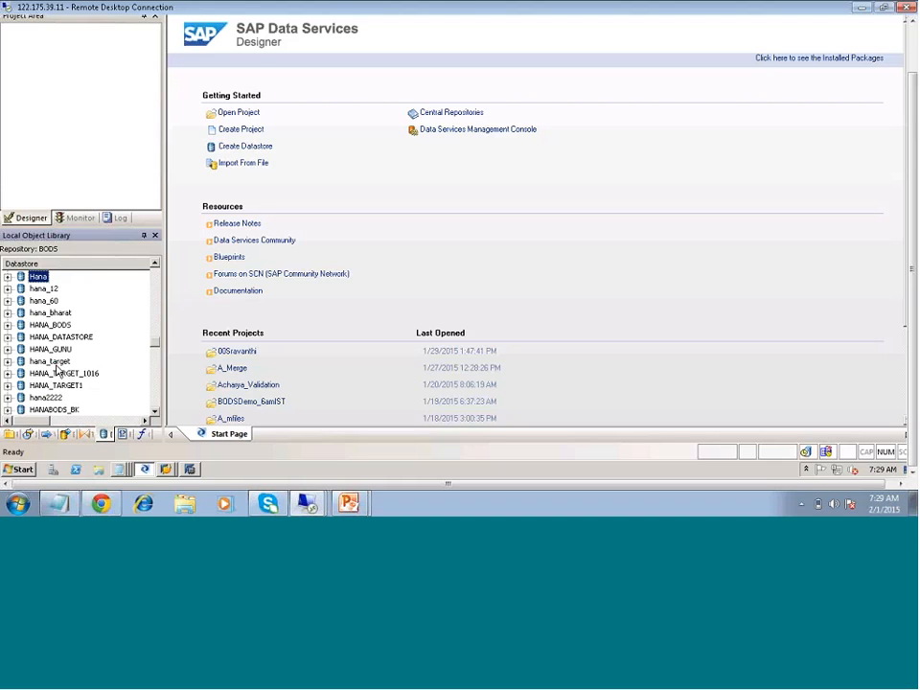
{"action": "left_click", "coordinate": [55, 361]}
{"action": "right_click", "coordinate": [57, 371]}
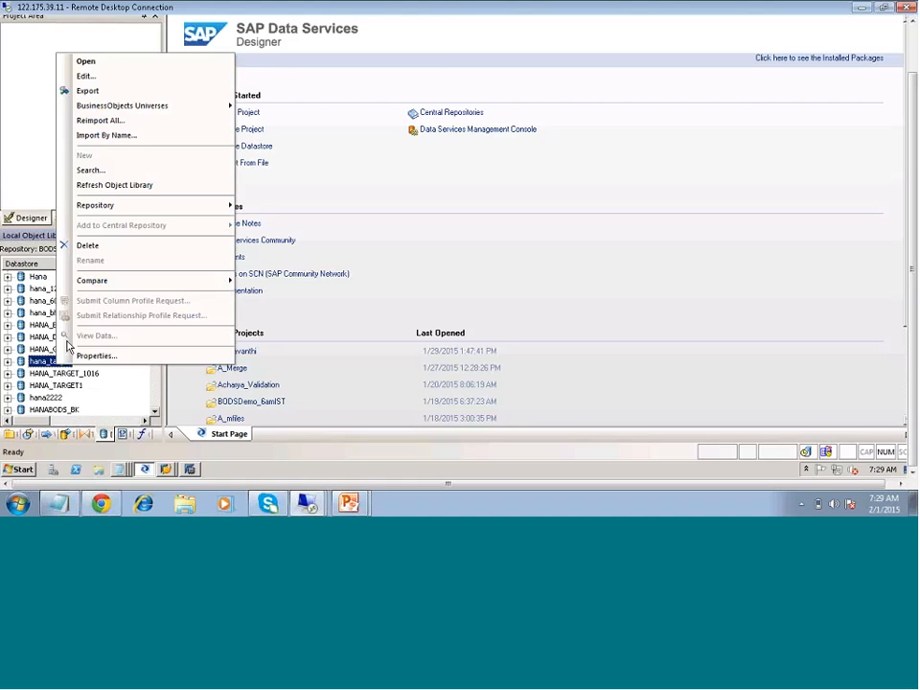
{"action": "left_click", "coordinate": [85, 77]}
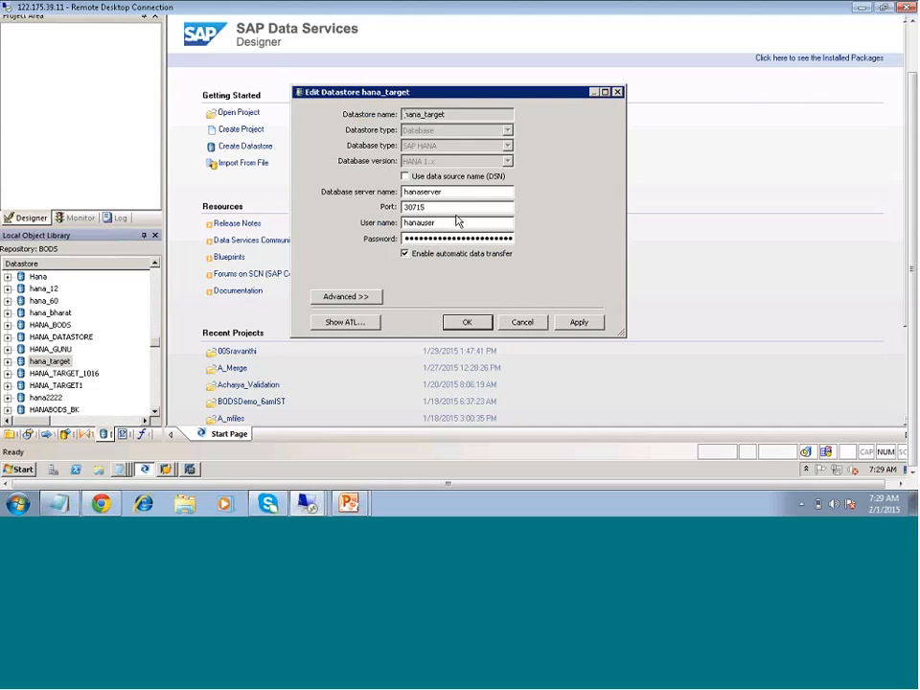
{"action": "left_click", "coordinate": [521, 322]}
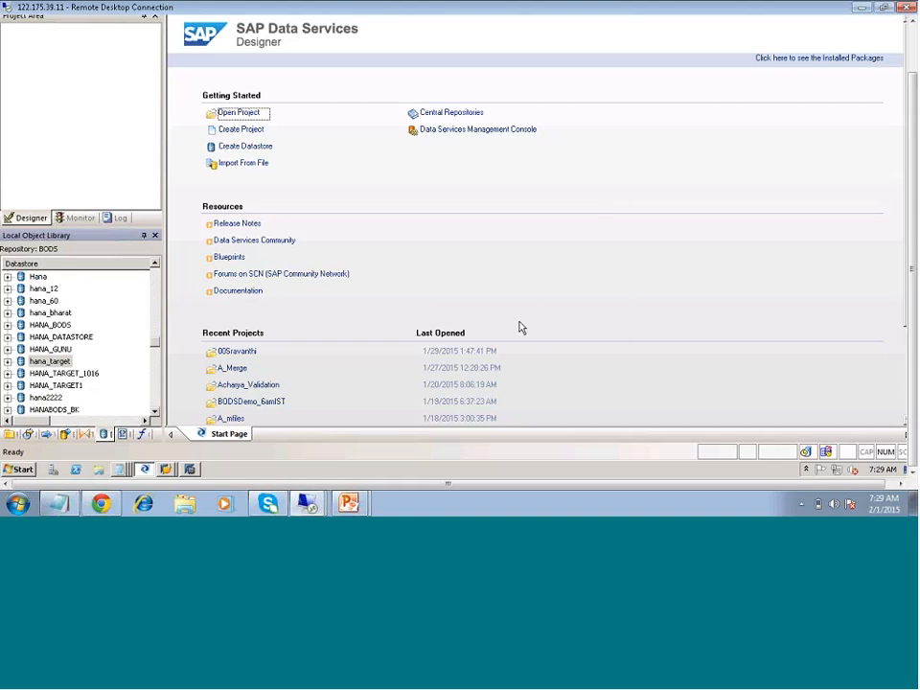
{"action": "right_click", "coordinate": [100, 286]}
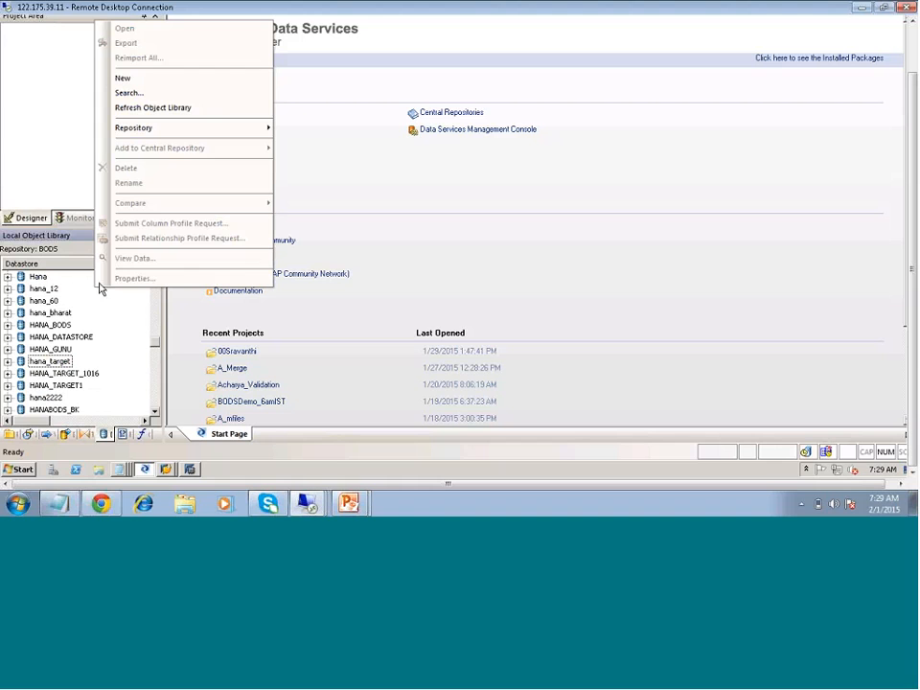
{"action": "left_click", "coordinate": [140, 84]}
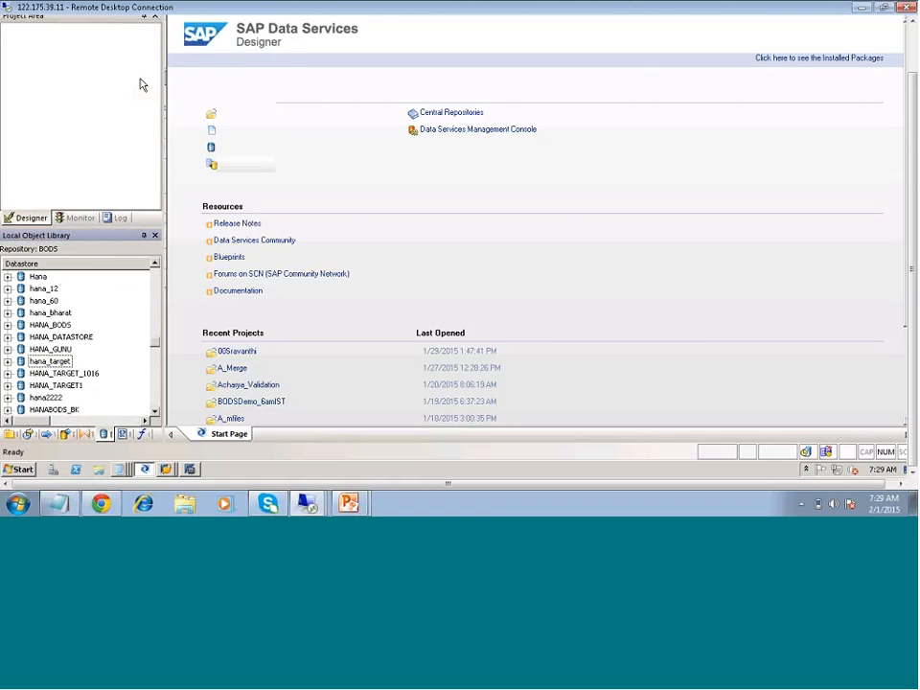
{"action": "left_click", "coordinate": [524, 321]}
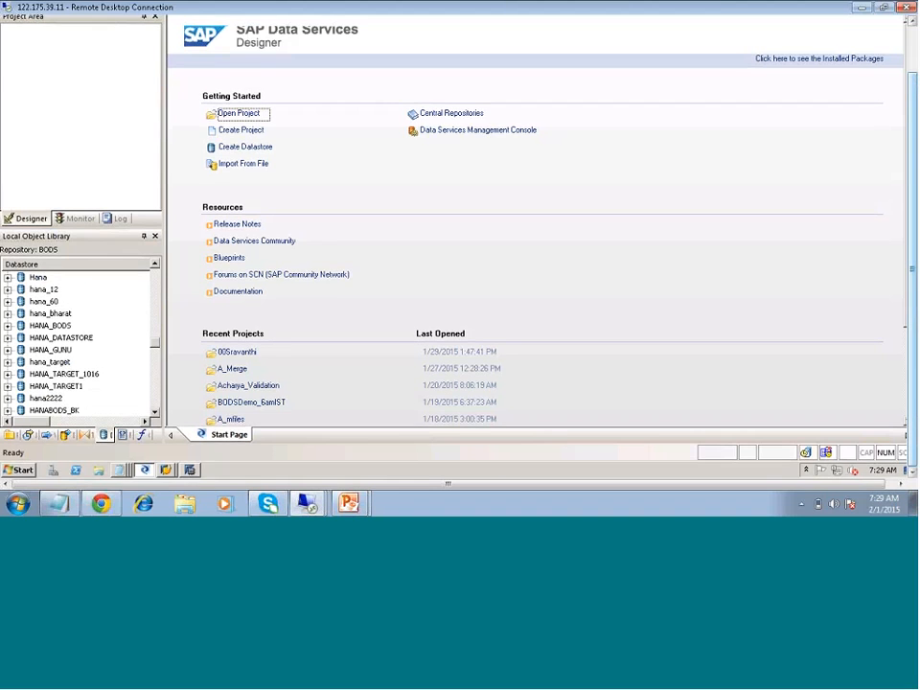
- Open the Hana Details file from the remote desktop and review the HANA server, port and other system connection details
{"action": "left_click_drag", "start_coordinate": [912, 270], "coordinate": [912, 224]}
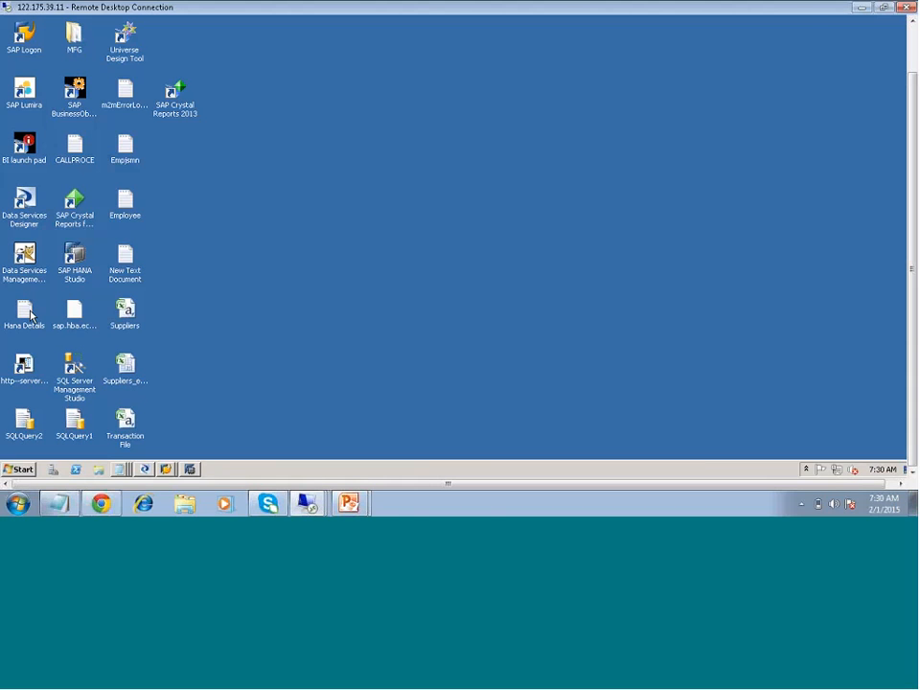
{"action": "double_click", "coordinate": [30, 314]}
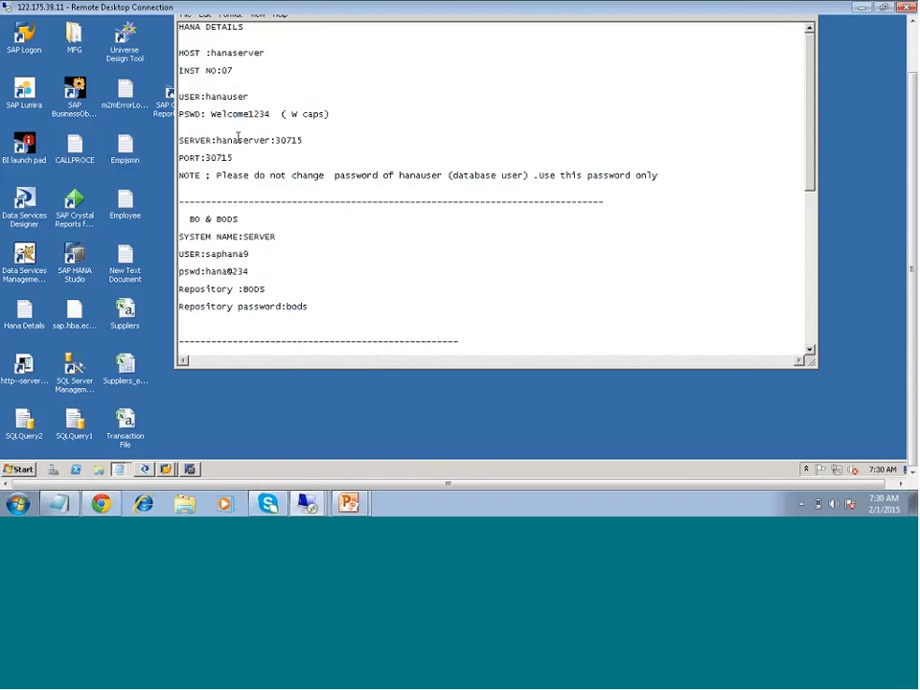
{"action": "left_click_drag", "start_coordinate": [221, 140], "coordinate": [303, 140]}
{"action": "scroll", "coordinate": [370, 246], "scroll_direction": "down", "scroll_amount": 1}
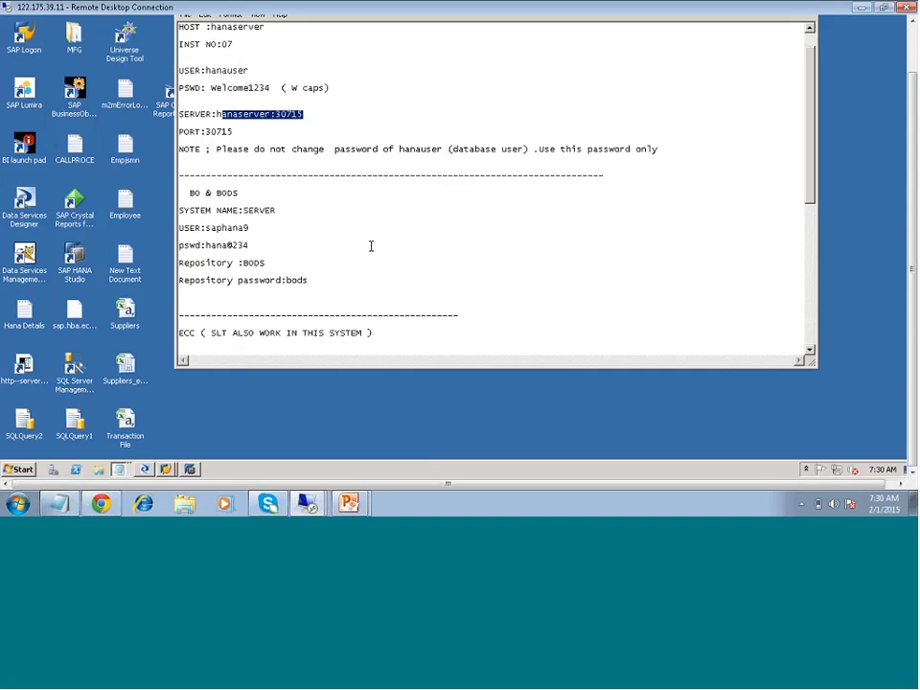
{"action": "scroll", "coordinate": [371, 247], "scroll_direction": "down", "scroll_amount": 2}
{"action": "left_click", "coordinate": [371, 246]}
{"action": "scroll", "coordinate": [370, 246], "scroll_direction": "down", "scroll_amount": 7}
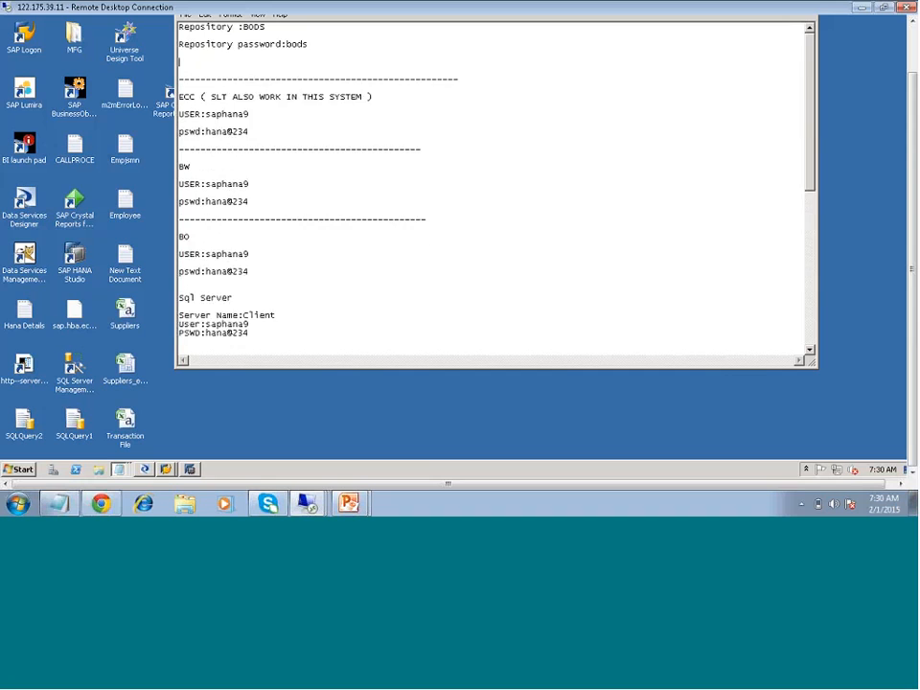
{"action": "scroll", "coordinate": [371, 246], "scroll_direction": "up", "scroll_amount": 10}
- Start a new datastore named HANA_Conn in Data Services Designer with database type SAP HANA and version HANA 1.x
{"action": "left_click", "coordinate": [143, 470]}
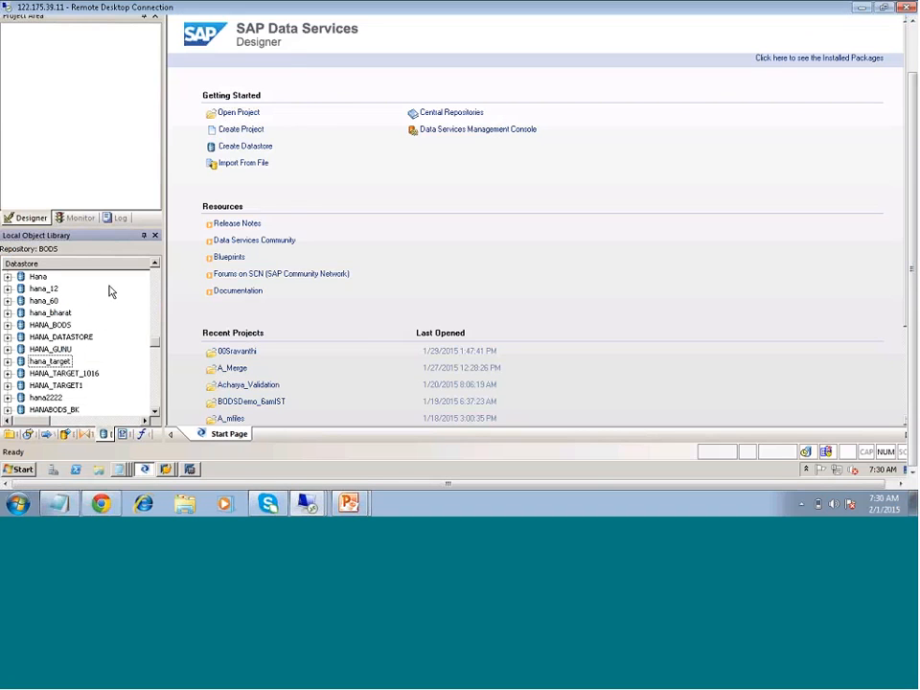
{"action": "right_click", "coordinate": [110, 291]}
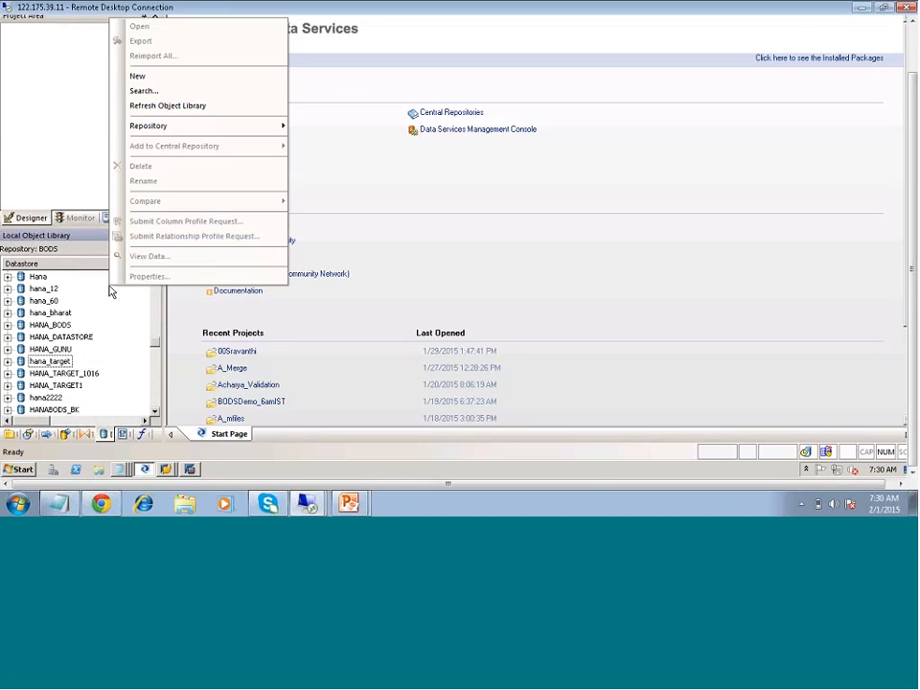
{"action": "left_click", "coordinate": [135, 78]}
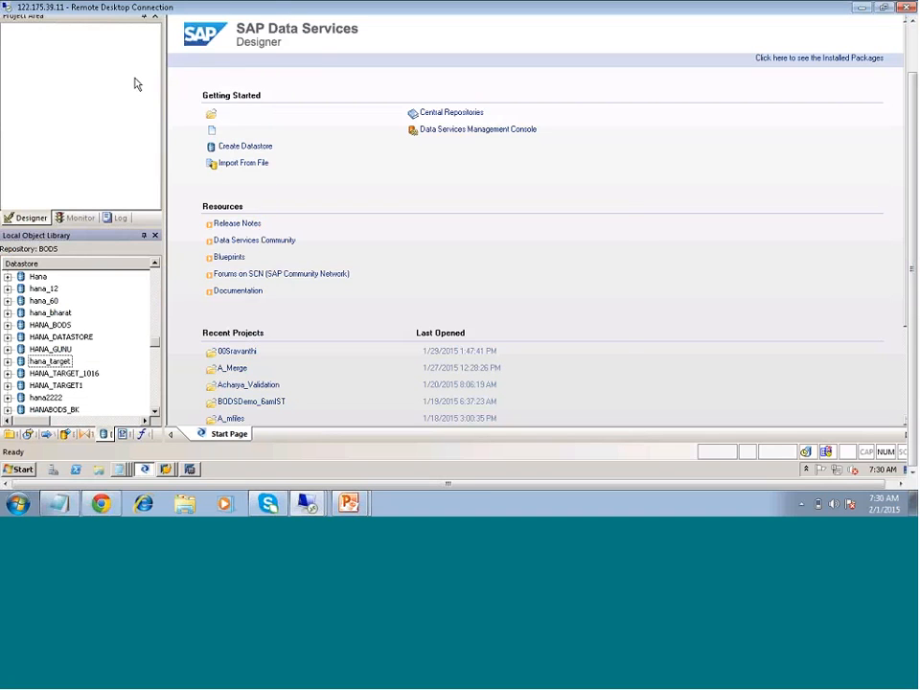
{"action": "type", "text": "HANA"}
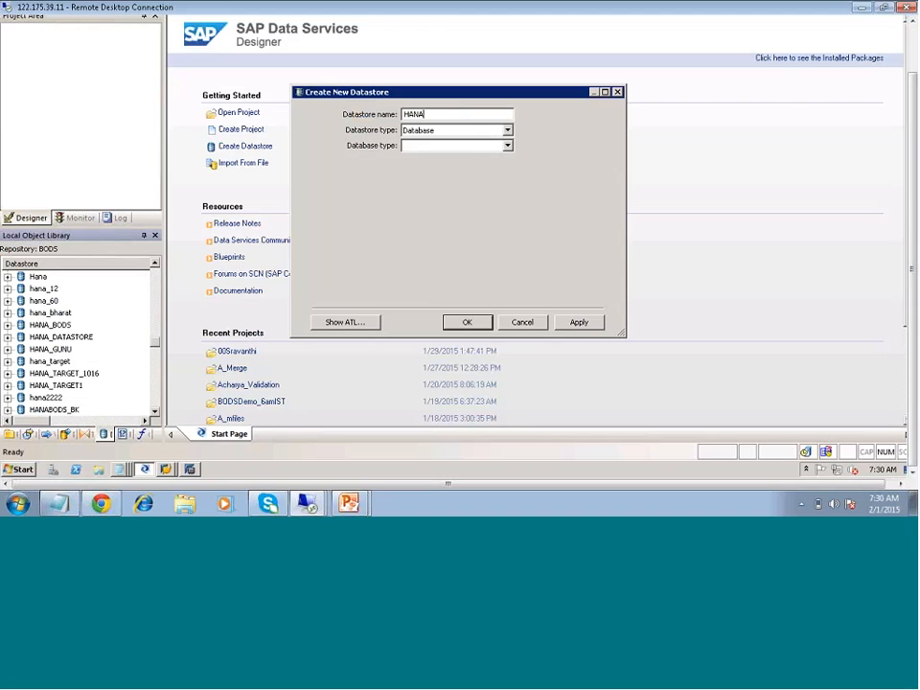
{"action": "type", "text": "_Conn"}
{"action": "left_click", "coordinate": [507, 145]}
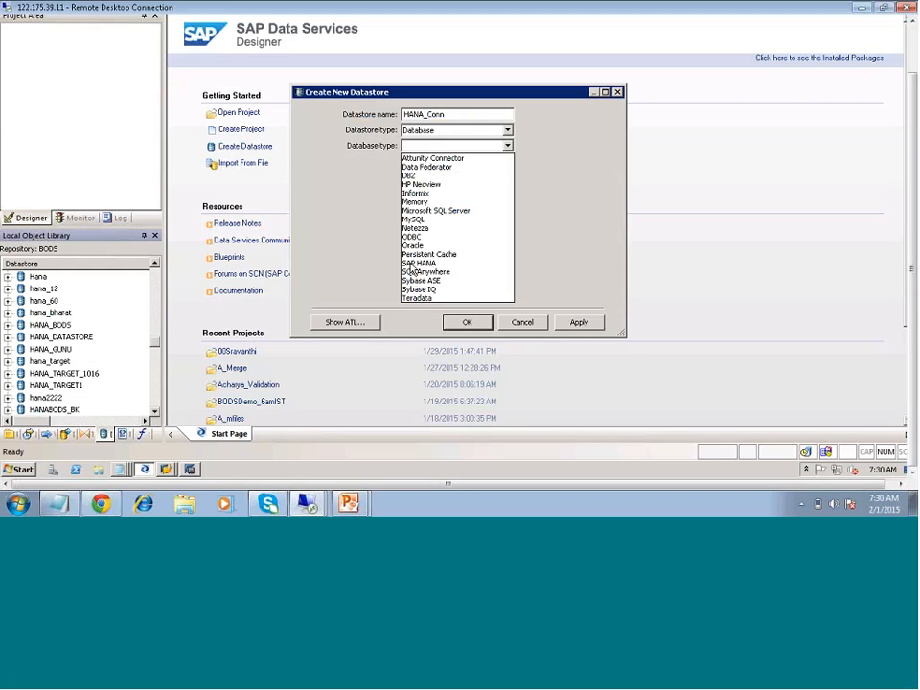
{"action": "left_click", "coordinate": [414, 263]}
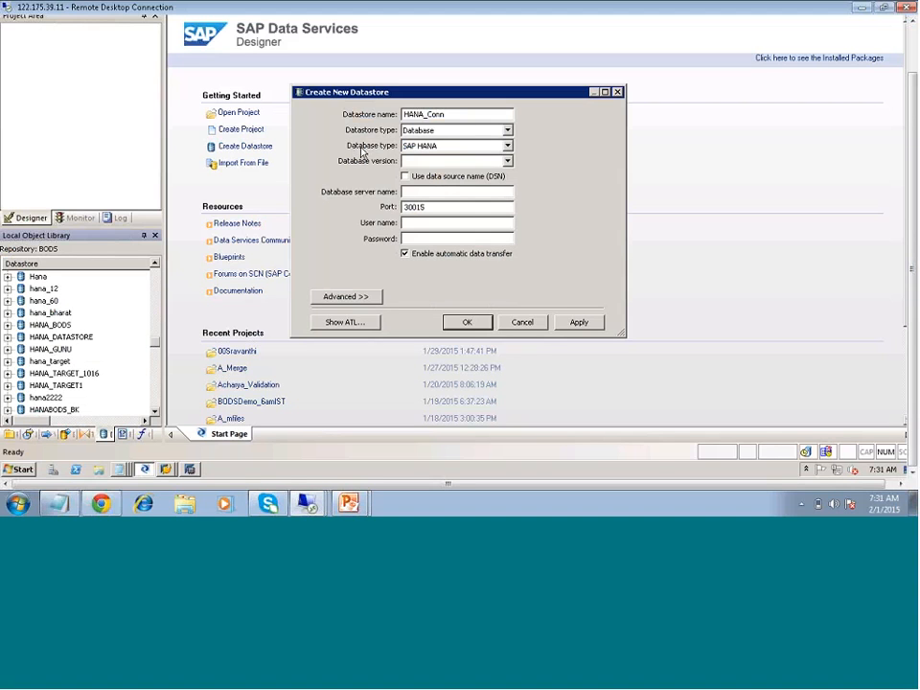
{"action": "left_click", "coordinate": [507, 160]}
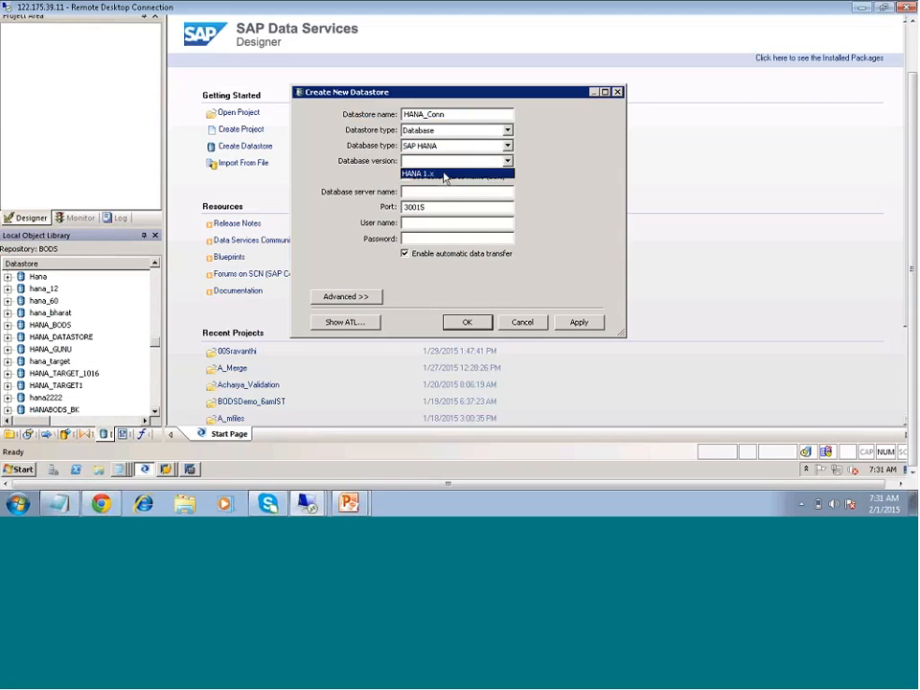
{"action": "left_click", "coordinate": [451, 178]}
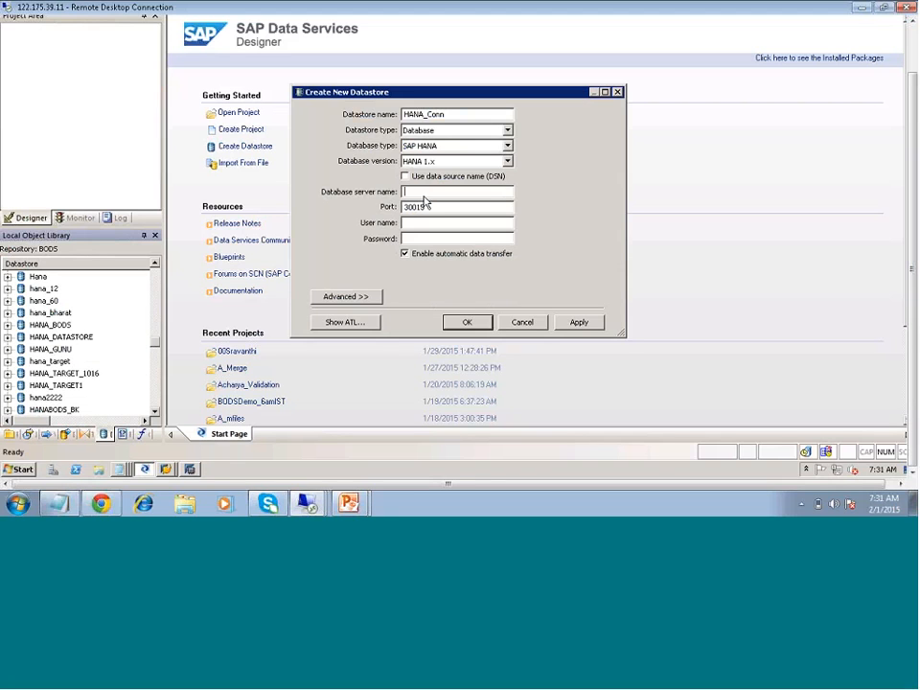
- Set the HANA_Conn database server name to hanaserver and the user name to hanauser, consulting the Hana Details notes
{"action": "type", "text": "hanaserver"}
{"action": "left_click", "coordinate": [54, 506]}
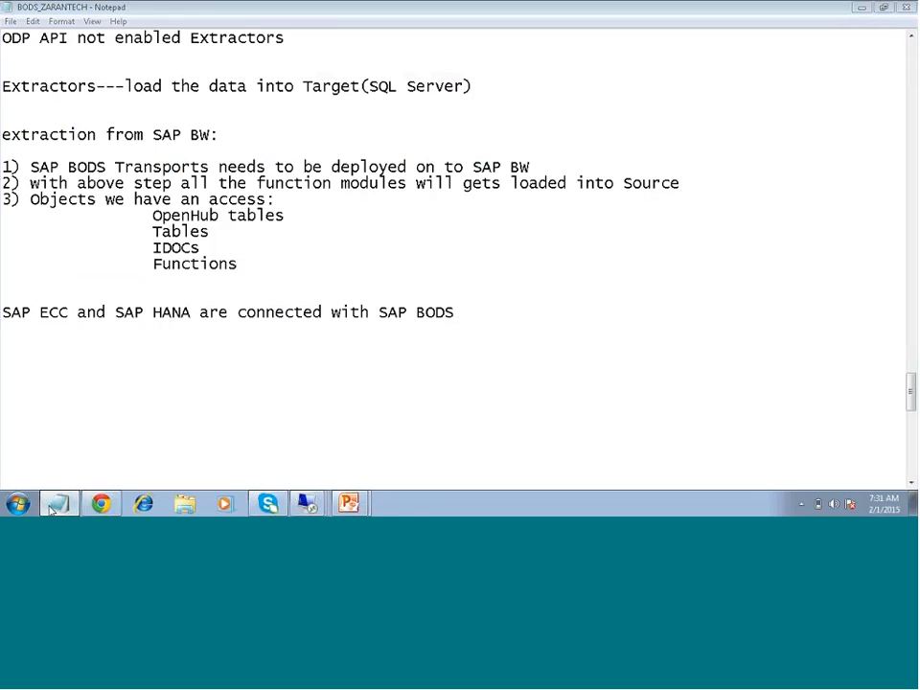
{"action": "left_click", "coordinate": [53, 508]}
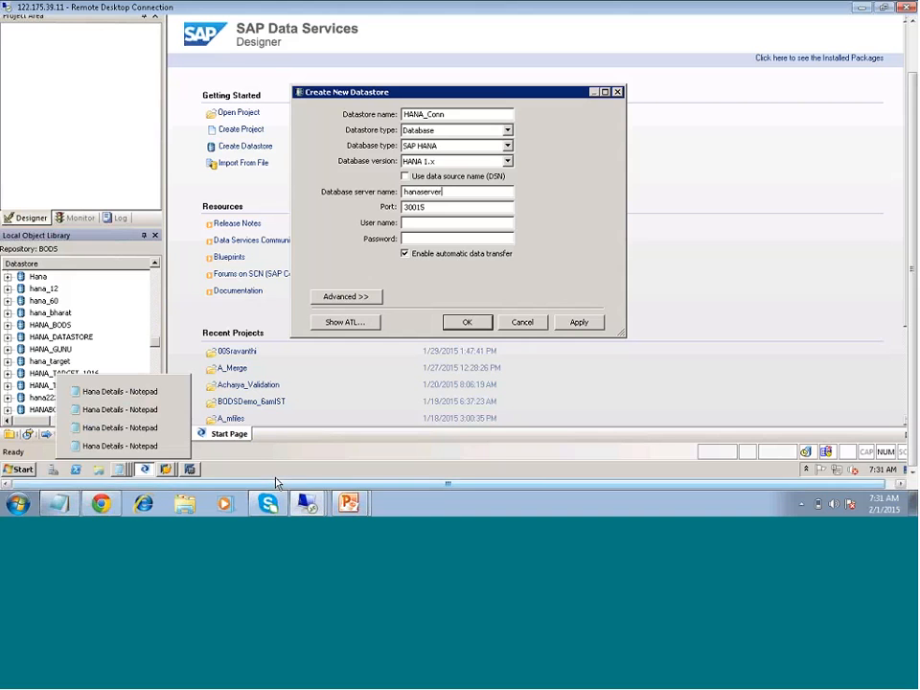
{"action": "left_click", "coordinate": [132, 388]}
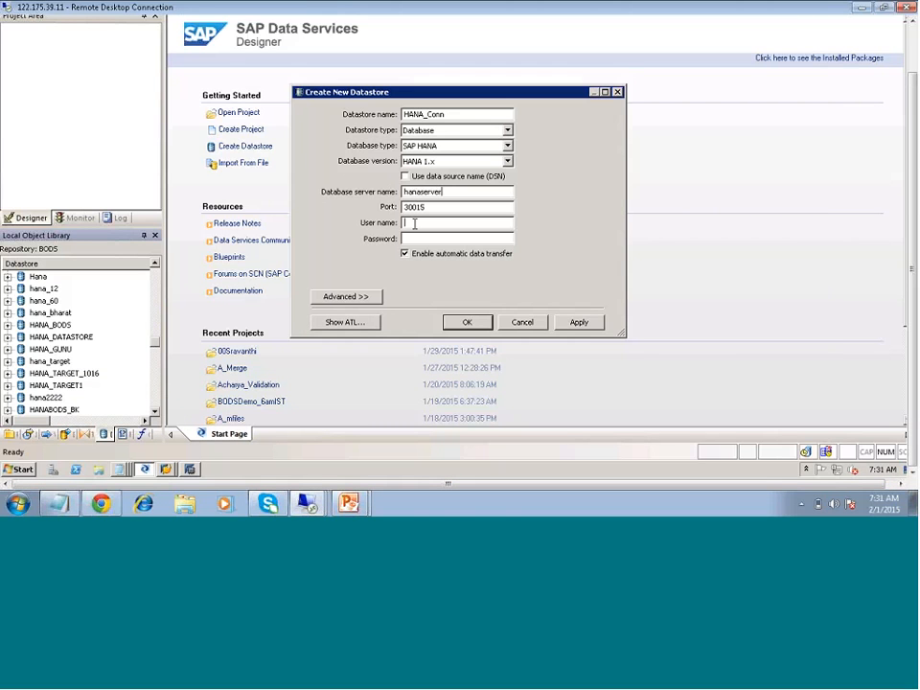
{"action": "type", "text": "hanauser"}
- Enter the database password for HANA_Conn, try to apply the datastore, and decline to save it without a connection
{"action": "left_click", "coordinate": [405, 239]}
{"action": "type", "text": "password"}
{"action": "key", "text": "BackSpace"}
{"action": "key", "text": "BackSpace"}
{"action": "key", "text": "BackSpace"}
{"action": "key", "text": "BackSpace"}
{"action": "key", "text": "BackSpace"}
{"action": "key", "text": "BackSpace"}
{"action": "key", "text": "BackSpace"}
{"action": "key", "text": "BackSpace"}
{"action": "left_click", "coordinate": [598, 322]}
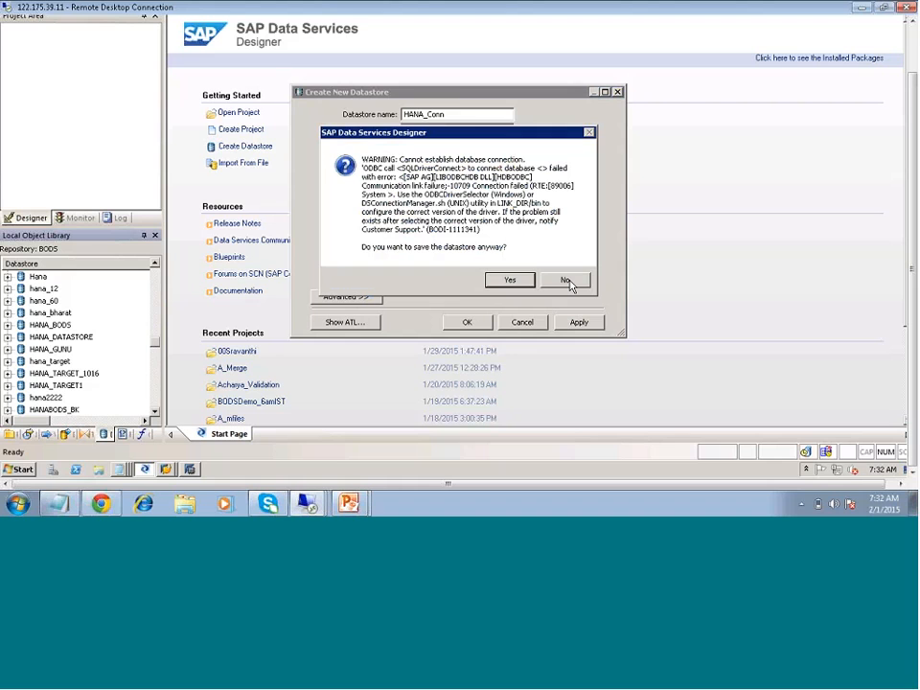
{"action": "left_click", "coordinate": [567, 281]}
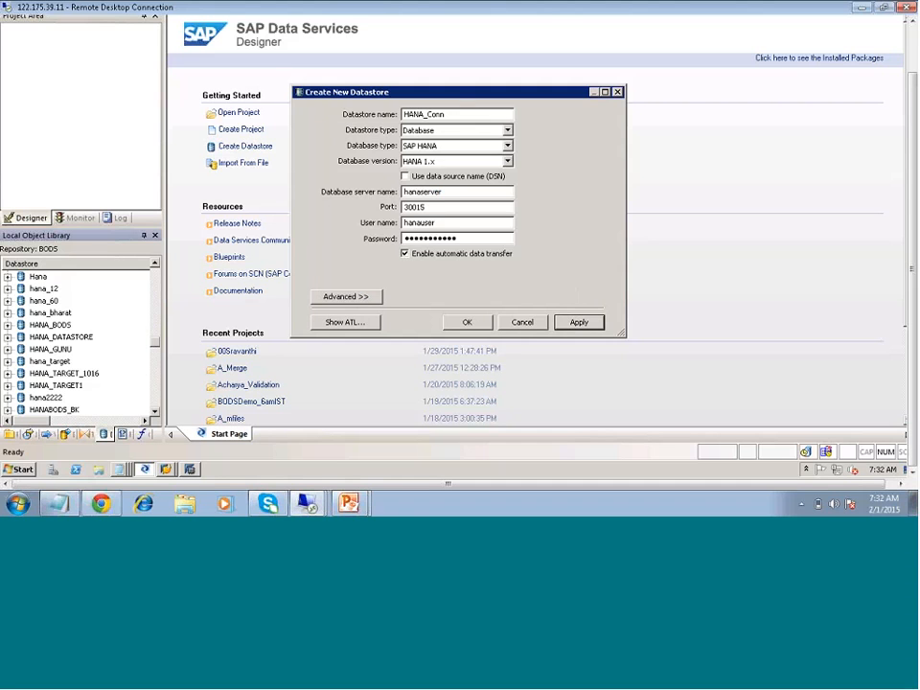
- Set the HANA_Conn port to 30715 according to the Hana Details notes and create the datastore
{"action": "left_click", "coordinate": [418, 192]}
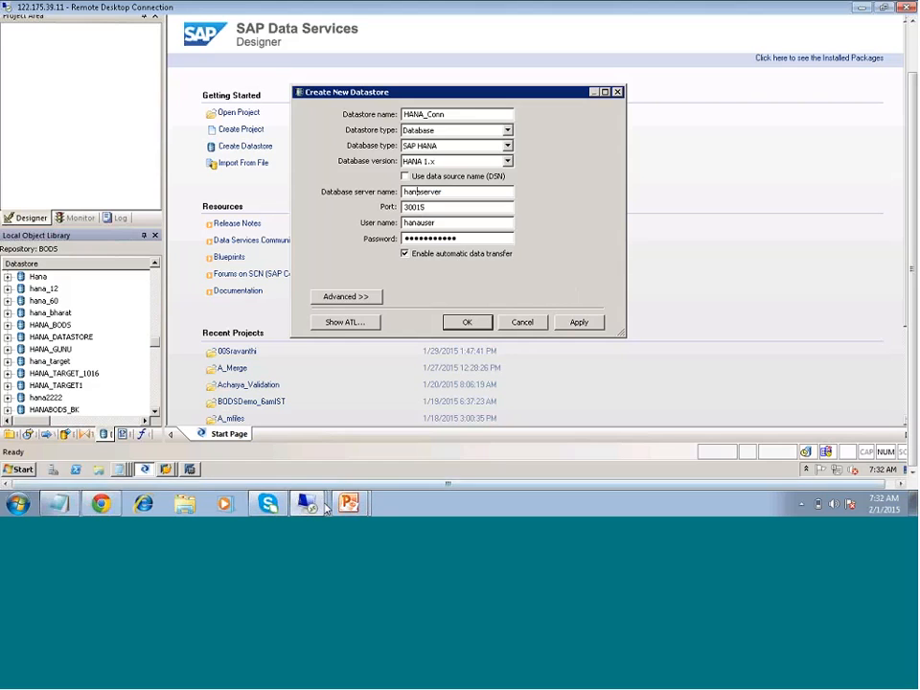
{"action": "left_click", "coordinate": [122, 471]}
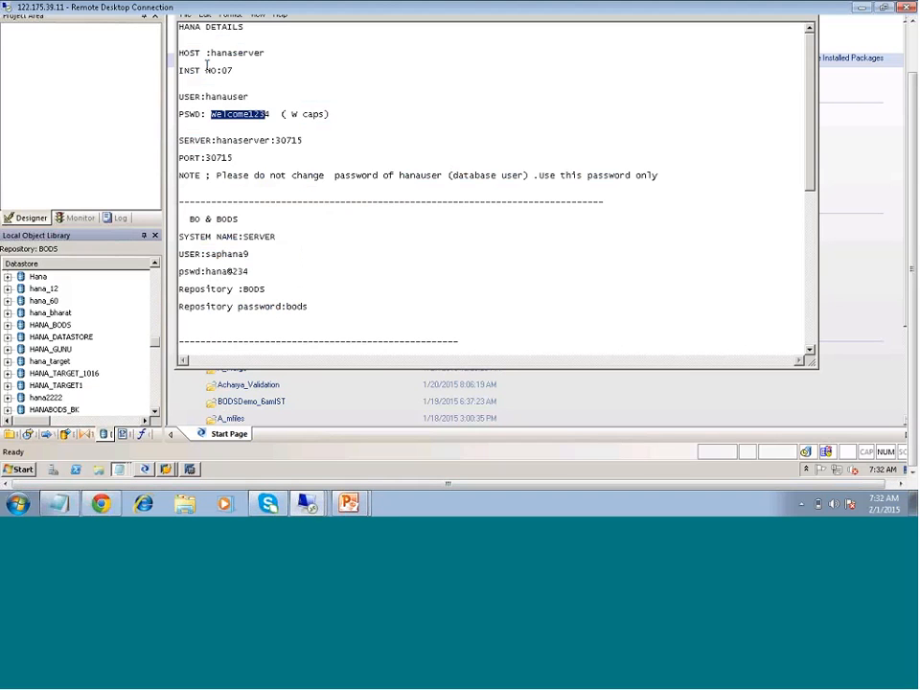
{"action": "left_click", "coordinate": [289, 140]}
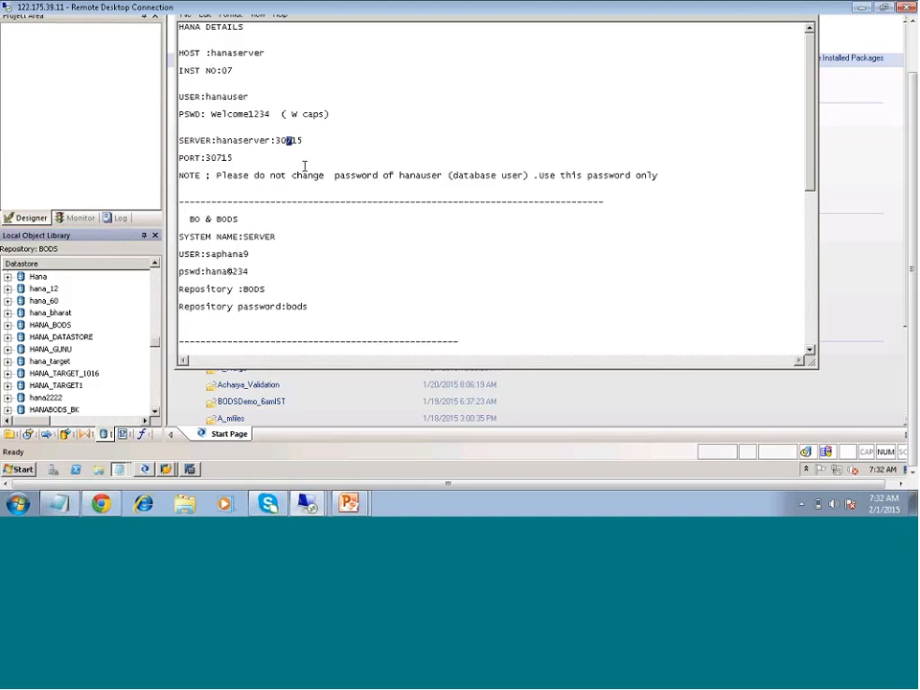
{"action": "left_click_drag", "start_coordinate": [232, 158], "coordinate": [217, 159]}
{"action": "left_click", "coordinate": [144, 470]}
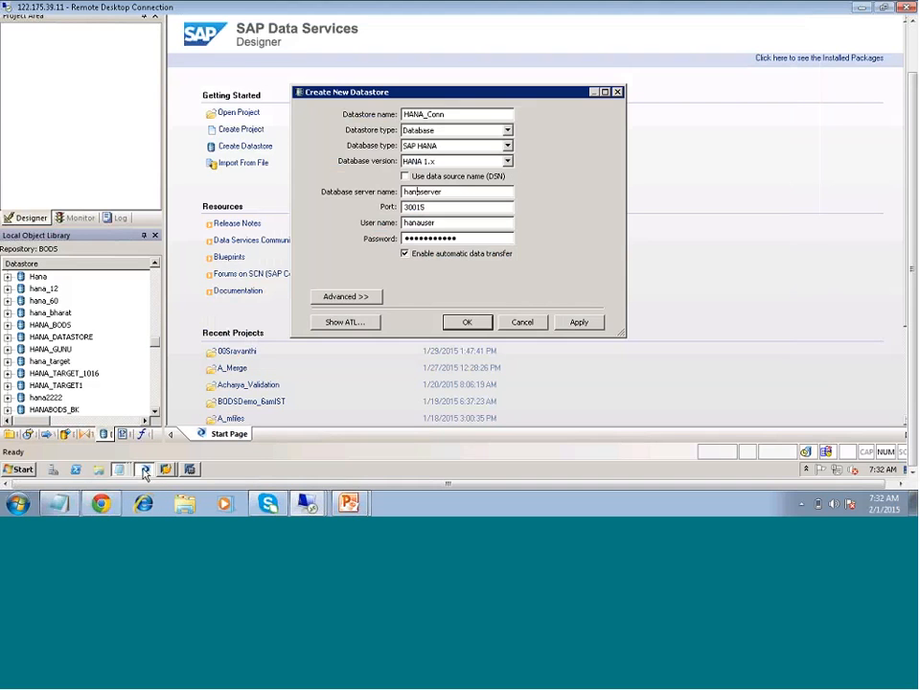
{"action": "left_click", "coordinate": [420, 207]}
{"action": "key", "text": "BackSpace"}
{"action": "type", "text": "7"}
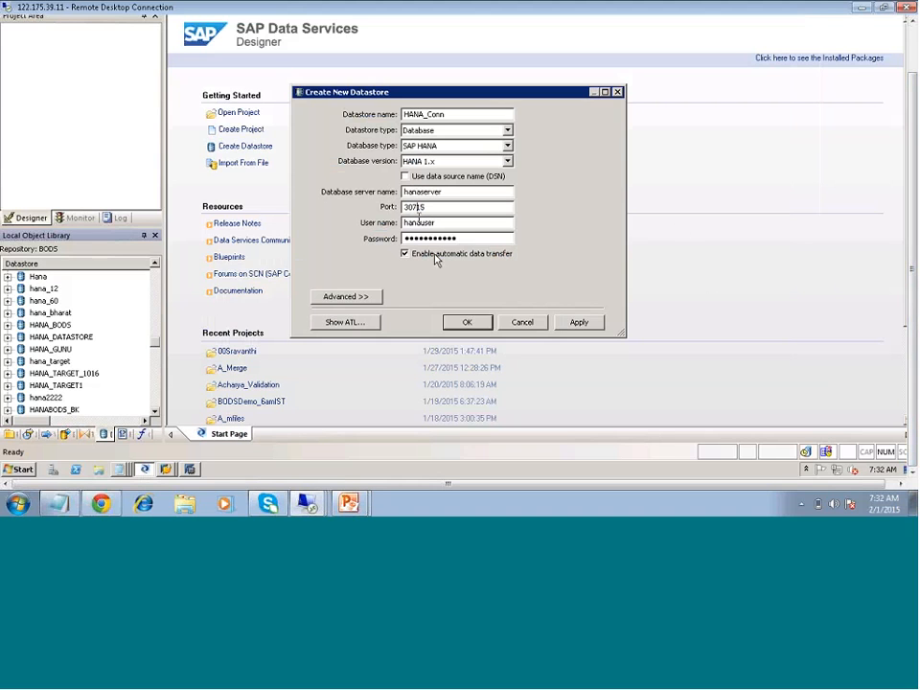
{"action": "left_click", "coordinate": [580, 322]}
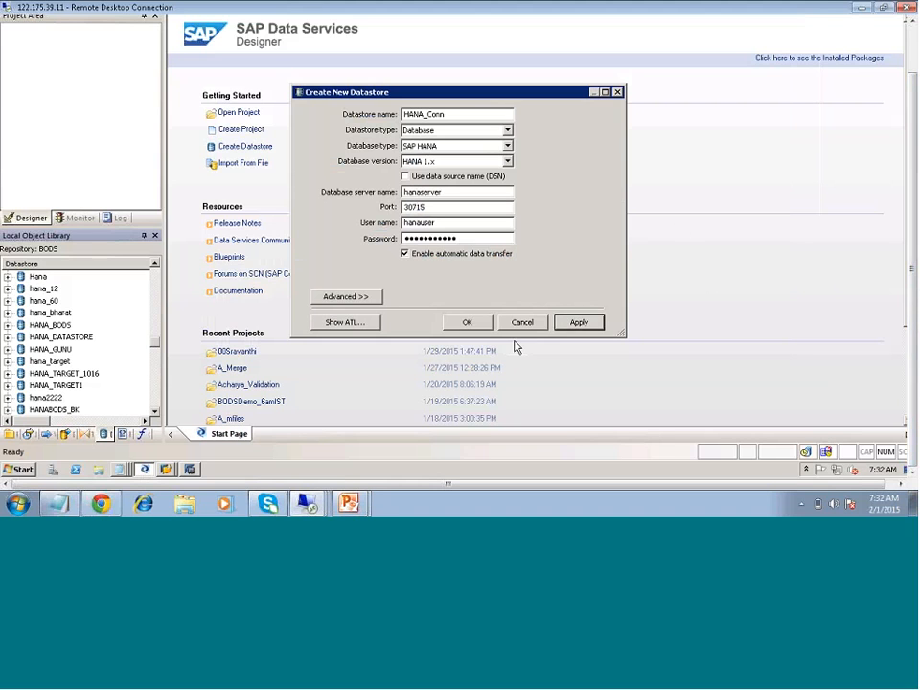
{"action": "left_click", "coordinate": [470, 323]}
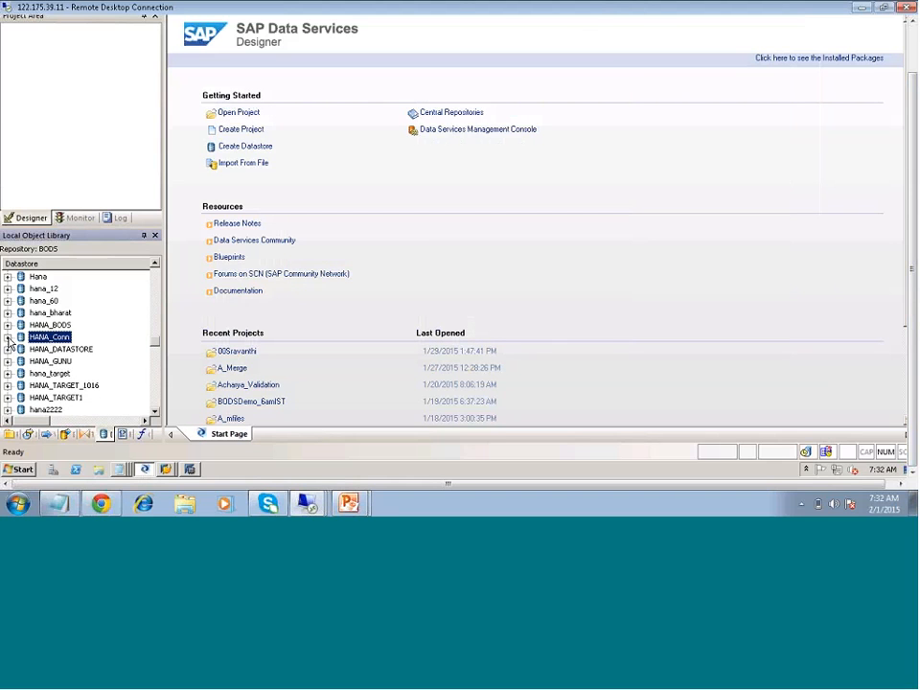
{"action": "left_click", "coordinate": [8, 337]}
{"action": "left_click", "coordinate": [8, 338]}
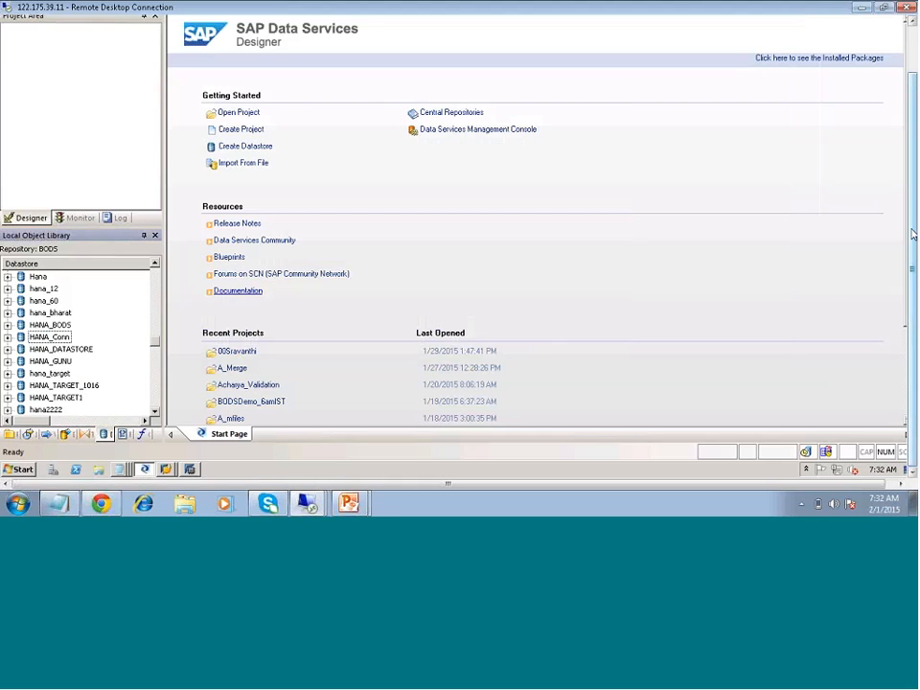
{"action": "left_click_drag", "start_coordinate": [912, 233], "coordinate": [909, 196]}
{"action": "scroll", "coordinate": [909, 201], "scroll_direction": "up", "scroll_amount": 2}
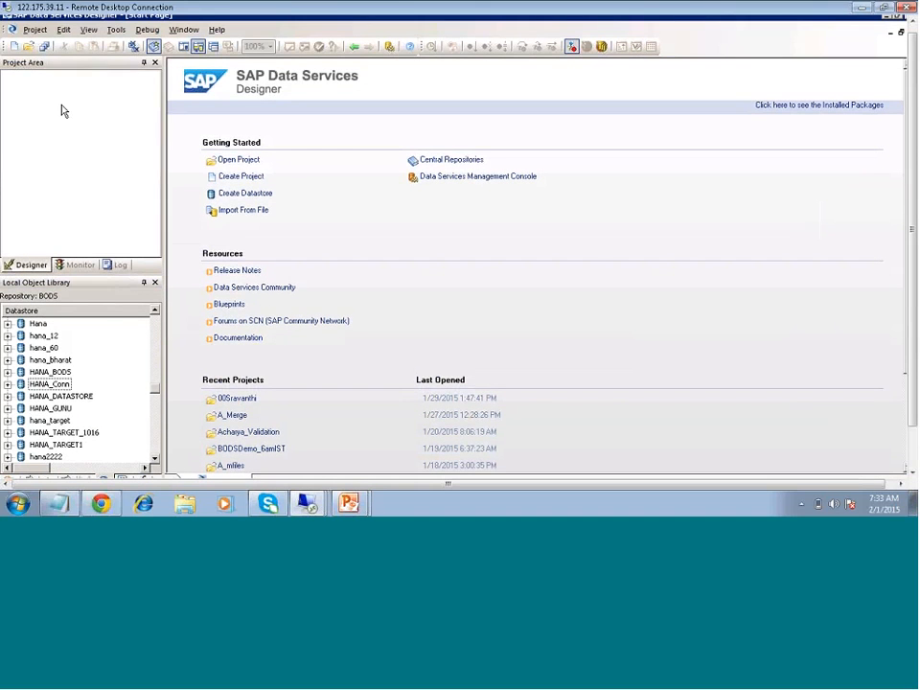
{"action": "left_click", "coordinate": [15, 46]}
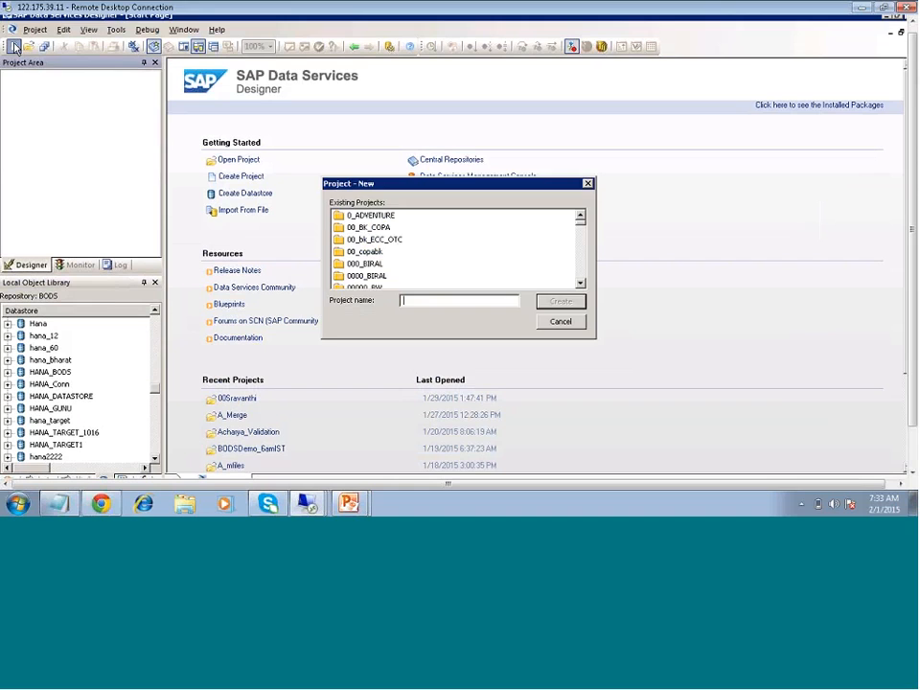
{"action": "left_click", "coordinate": [561, 321]}
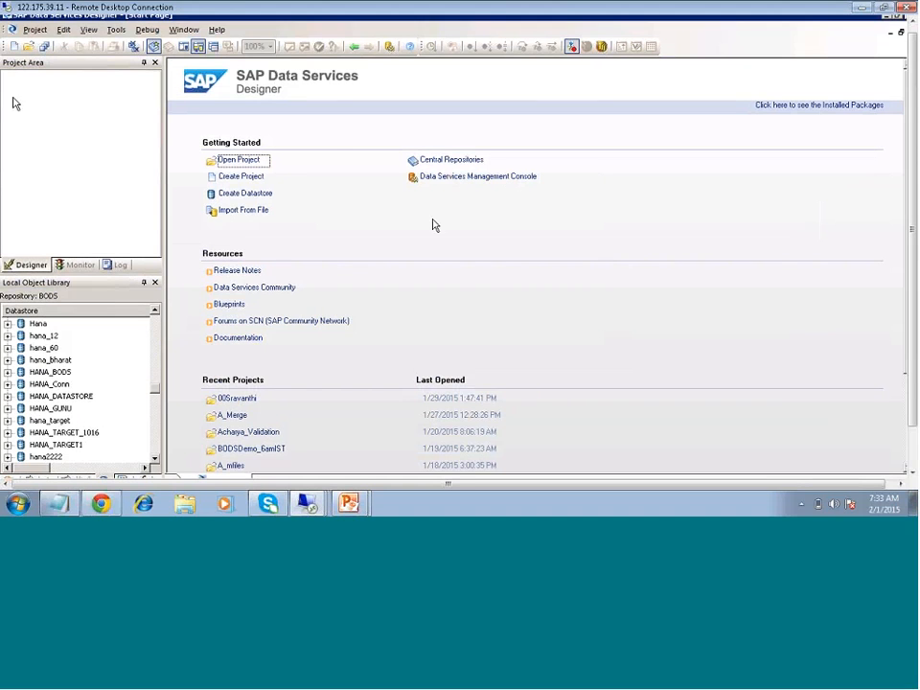
{"action": "left_click", "coordinate": [68, 107]}
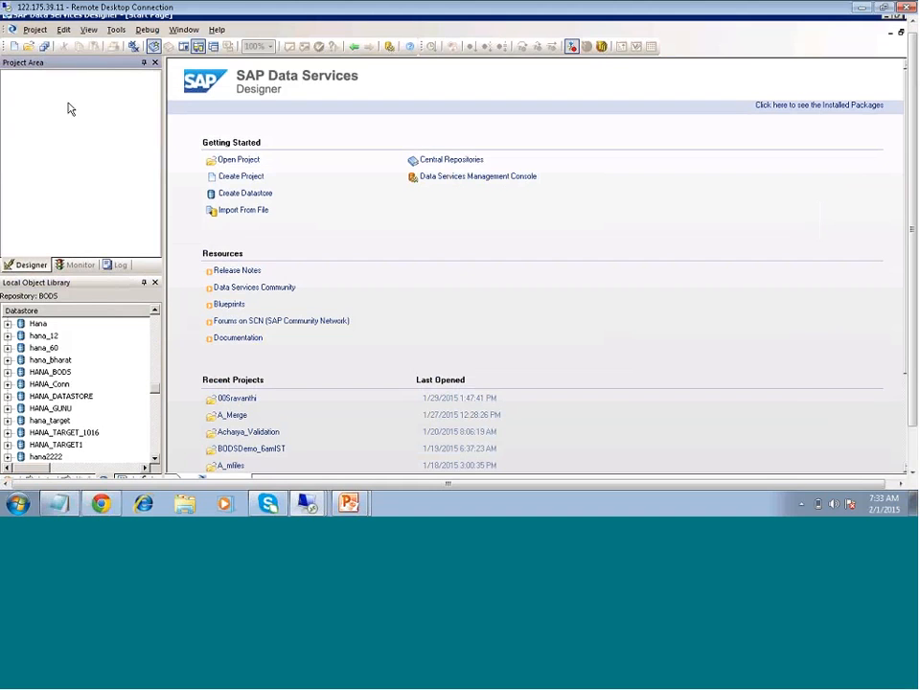
{"action": "left_click", "coordinate": [35, 30]}
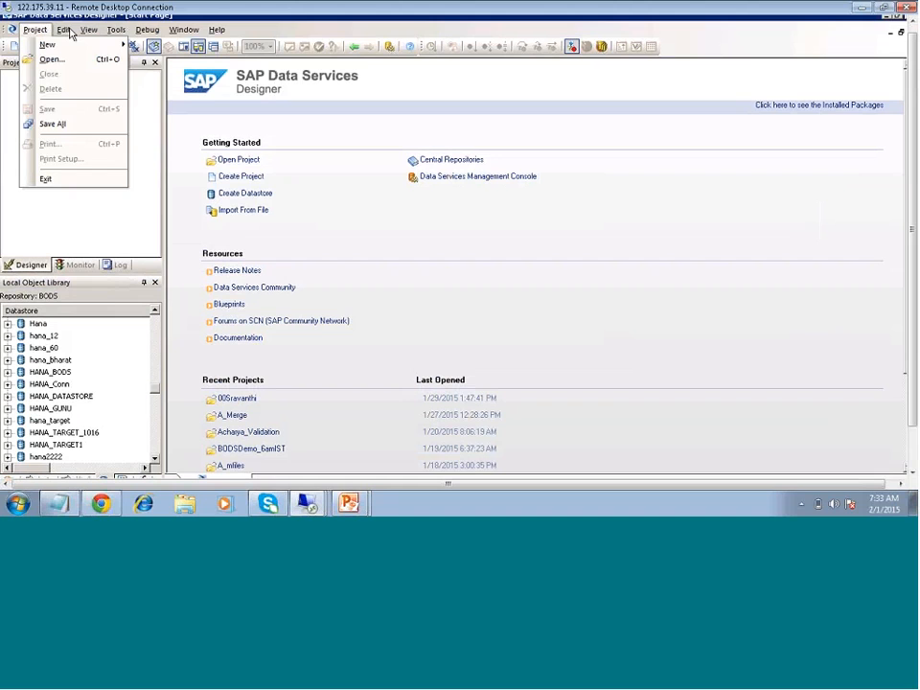
{"action": "left_click", "coordinate": [69, 34]}
{"action": "left_click", "coordinate": [67, 31]}
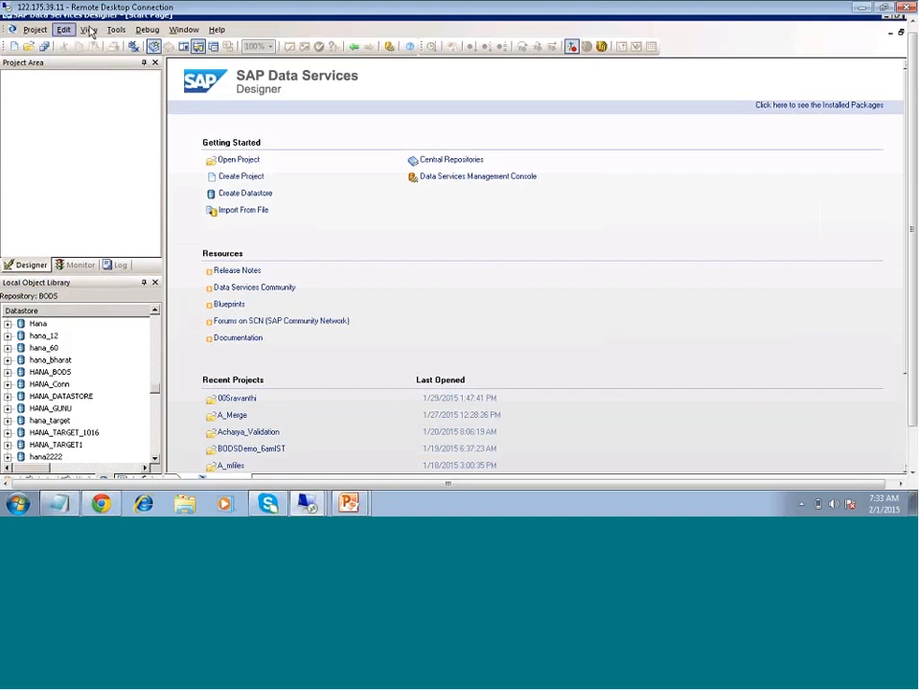
{"action": "left_click", "coordinate": [88, 29]}
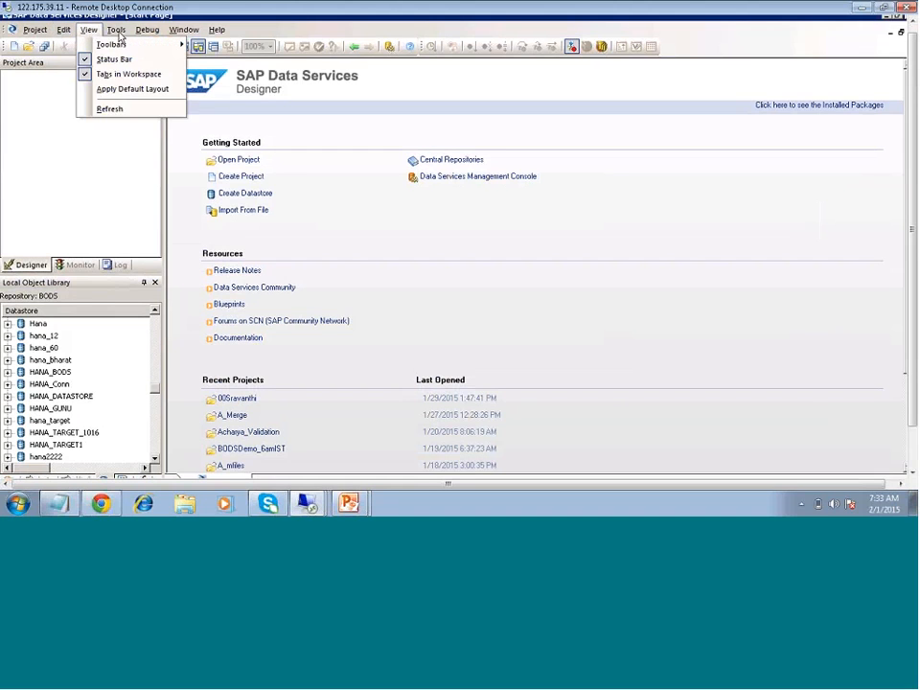
{"action": "left_click", "coordinate": [88, 29]}
{"action": "left_click", "coordinate": [34, 30]}
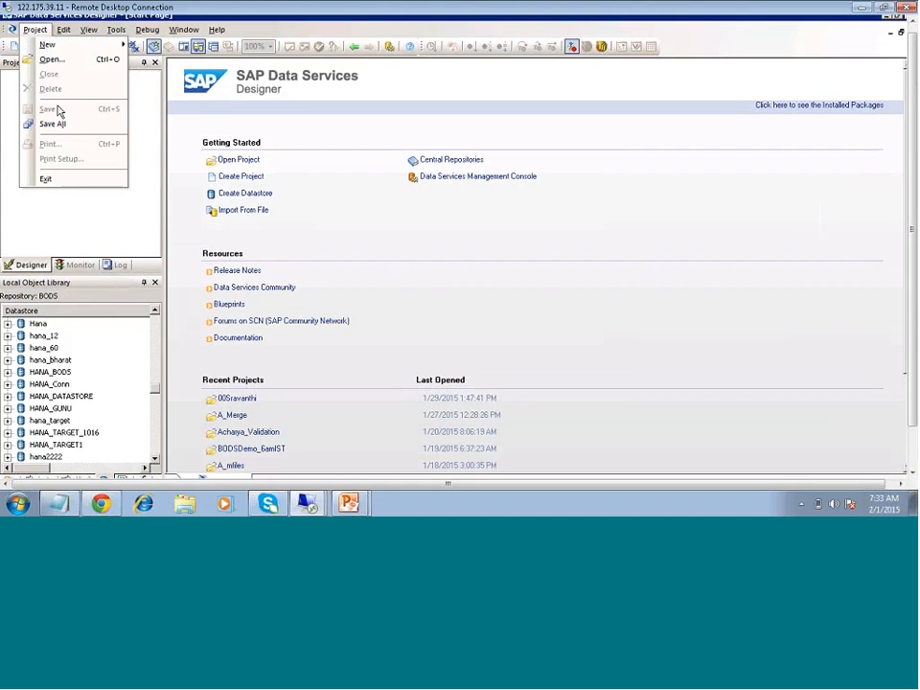
{"action": "left_click", "coordinate": [79, 221]}
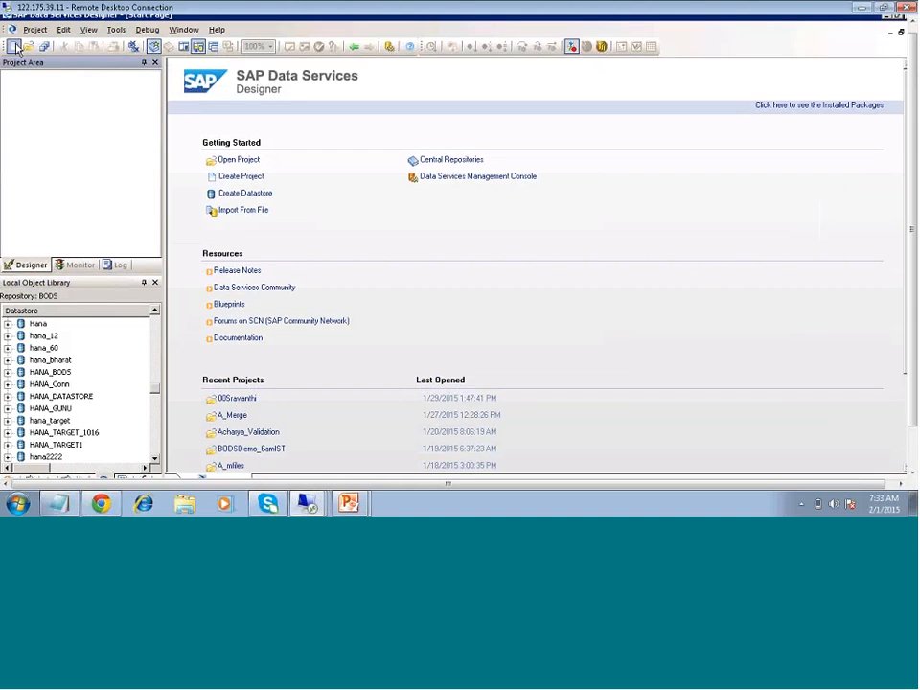
- Try to create a new project named BODSDEMO_6amIST
{"action": "left_click", "coordinate": [14, 46]}
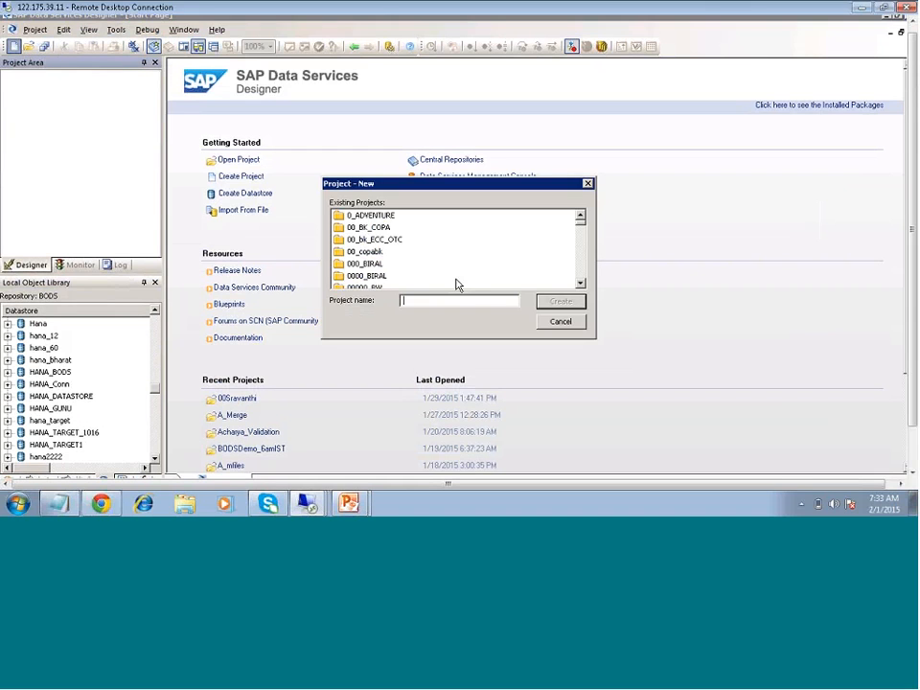
{"action": "type", "text": "BODSDEMO_6"}
{"action": "key", "text": "Return"}
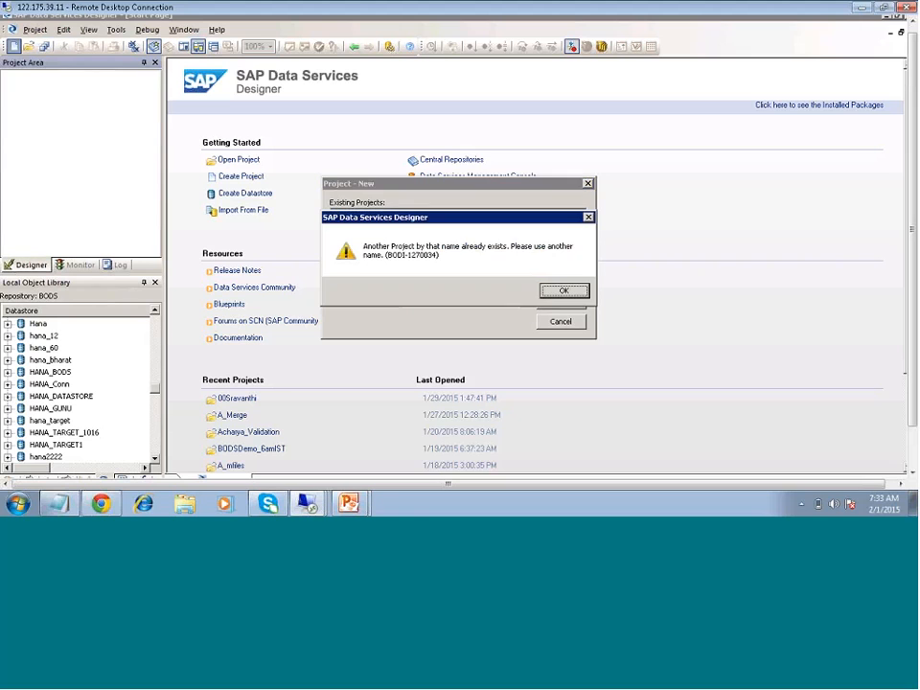
{"action": "left_click", "coordinate": [559, 290]}
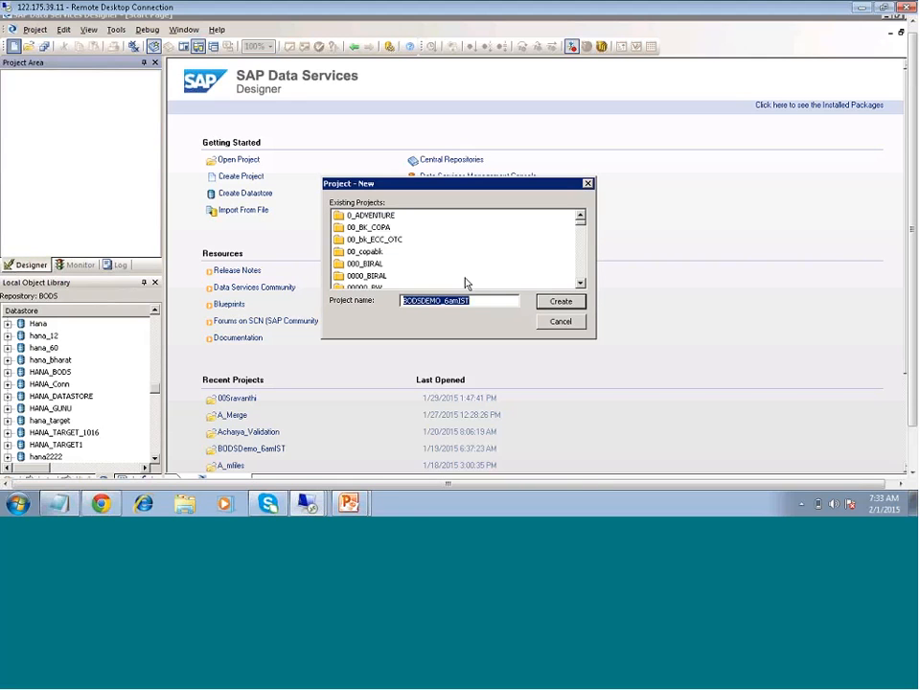
- Find BODSDemo_6amIST among the existing projects, try to create a project under that name, and cancel the new project
{"action": "left_click", "coordinate": [372, 253]}
{"action": "scroll", "coordinate": [378, 253], "scroll_direction": "down", "scroll_amount": 12}
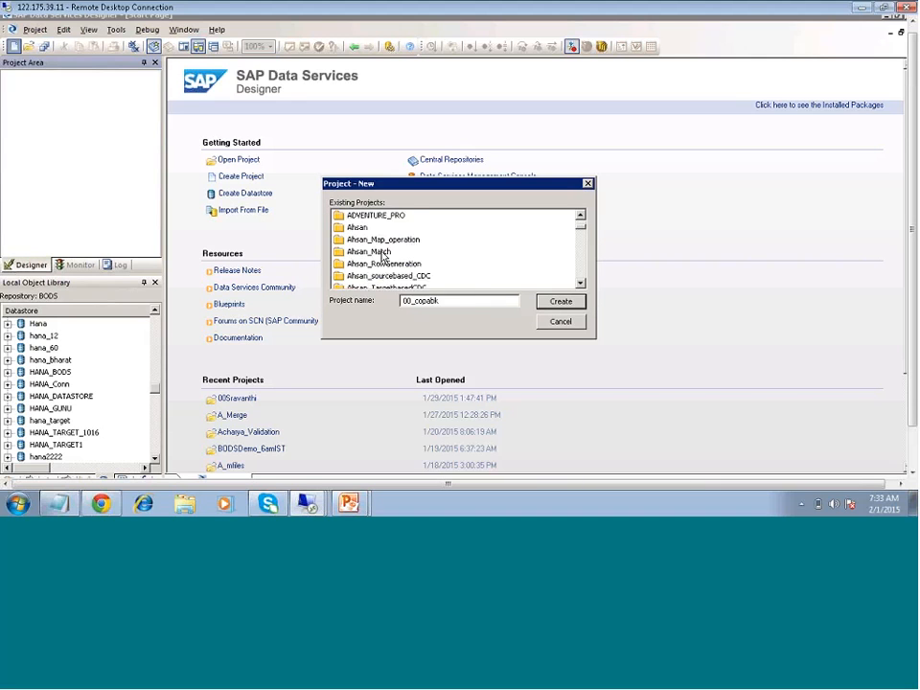
{"action": "scroll", "coordinate": [387, 254], "scroll_direction": "down", "scroll_amount": 10}
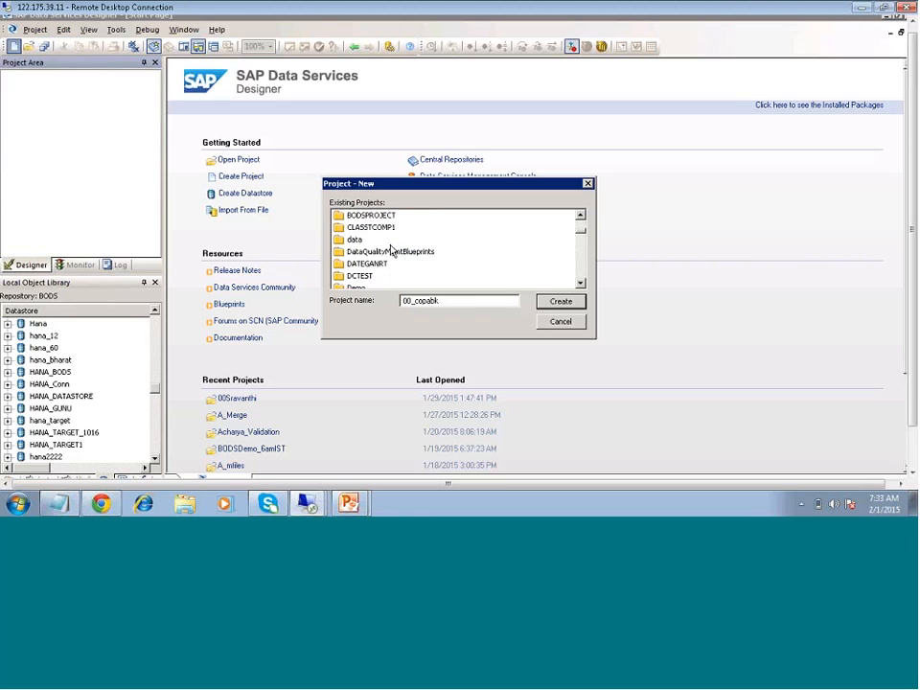
{"action": "scroll", "coordinate": [390, 250], "scroll_direction": "up", "scroll_amount": 5}
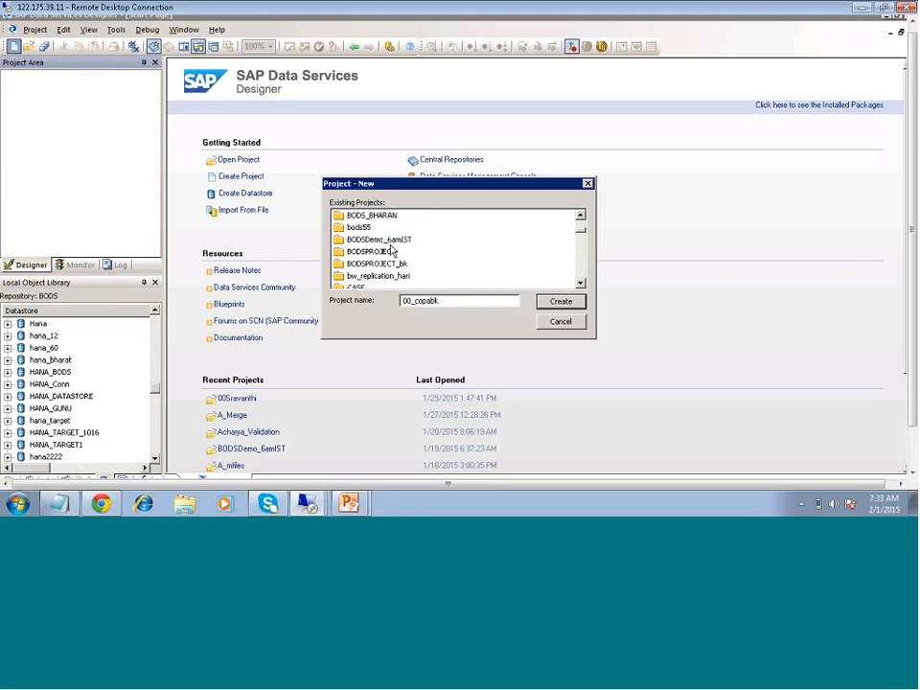
{"action": "scroll", "coordinate": [391, 250], "scroll_direction": "up", "scroll_amount": 3}
{"action": "scroll", "coordinate": [391, 250], "scroll_direction": "down", "scroll_amount": 3}
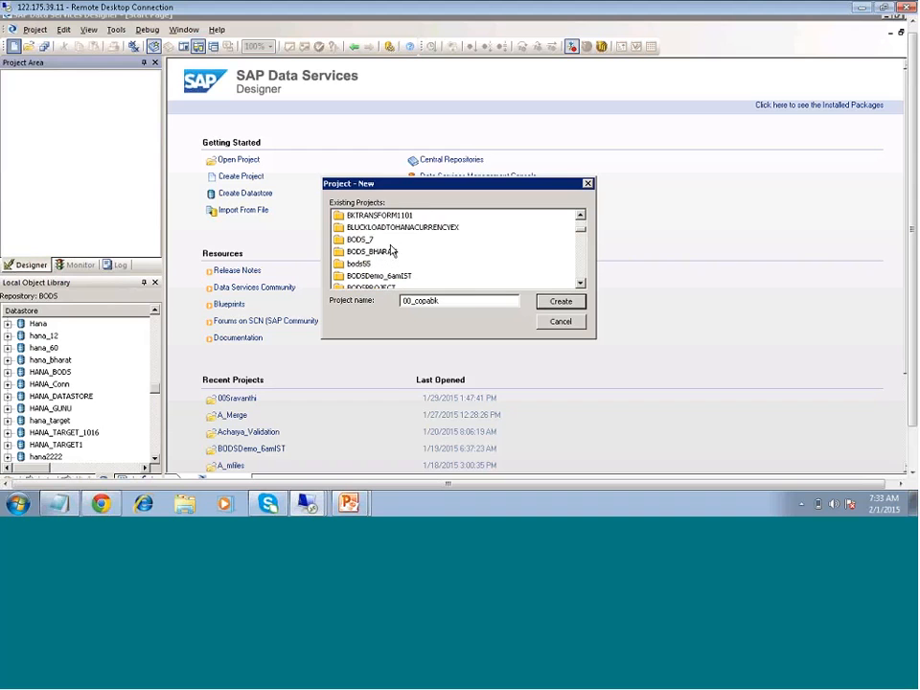
{"action": "scroll", "coordinate": [391, 250], "scroll_direction": "down", "scroll_amount": 1}
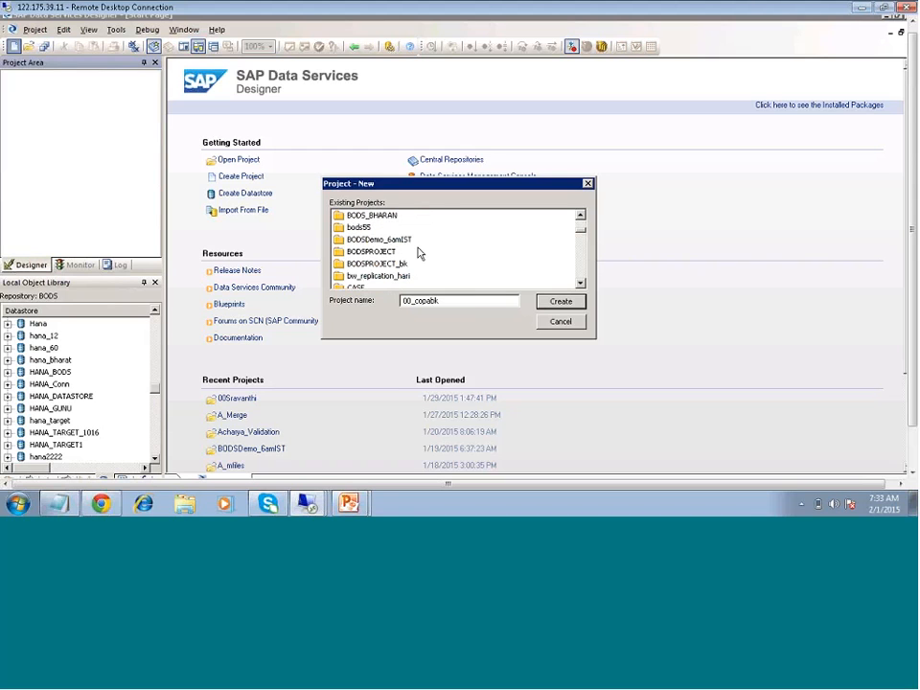
{"action": "left_click", "coordinate": [395, 240]}
{"action": "left_click", "coordinate": [565, 302]}
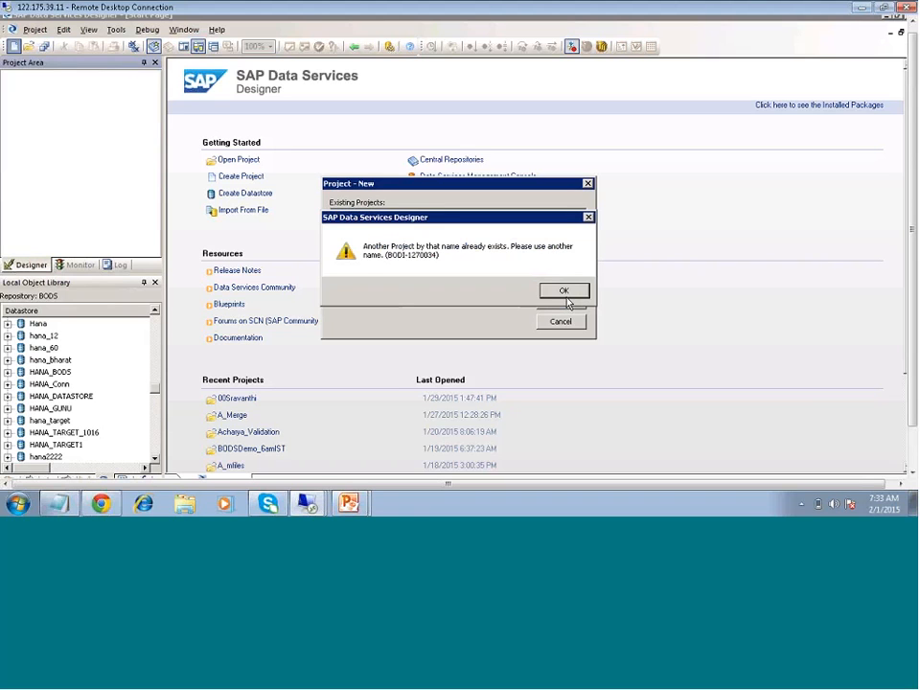
{"action": "left_click", "coordinate": [562, 291]}
{"action": "left_click", "coordinate": [561, 322]}
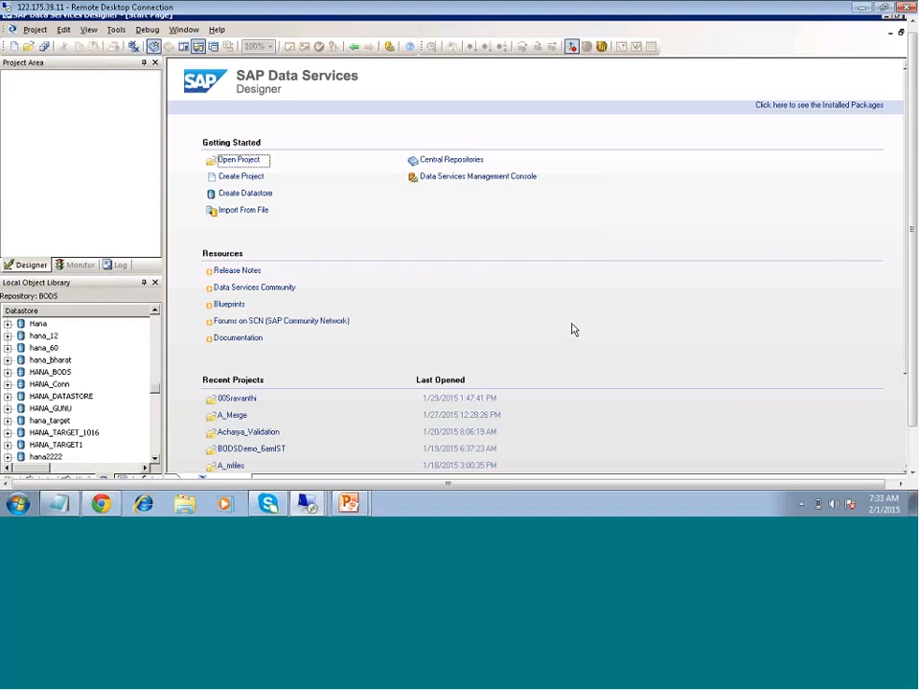
- Open the existing project BODSDemo_6amIST from the BODS repository
{"action": "left_click", "coordinate": [28, 47]}
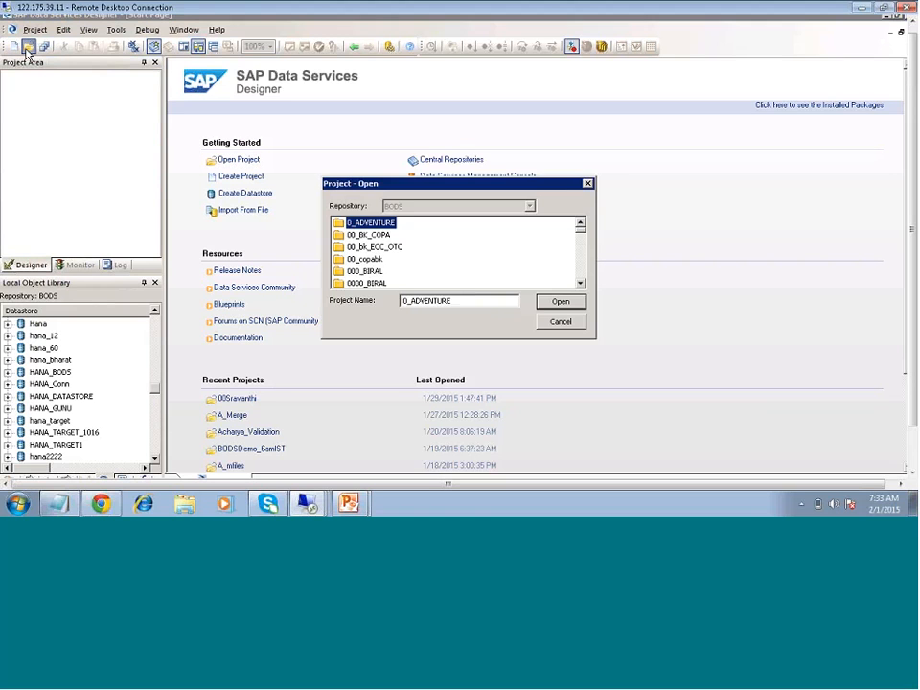
{"action": "left_click", "coordinate": [362, 284]}
{"action": "key", "text": "b"}
{"action": "scroll", "coordinate": [396, 269], "scroll_direction": "down", "scroll_amount": 2}
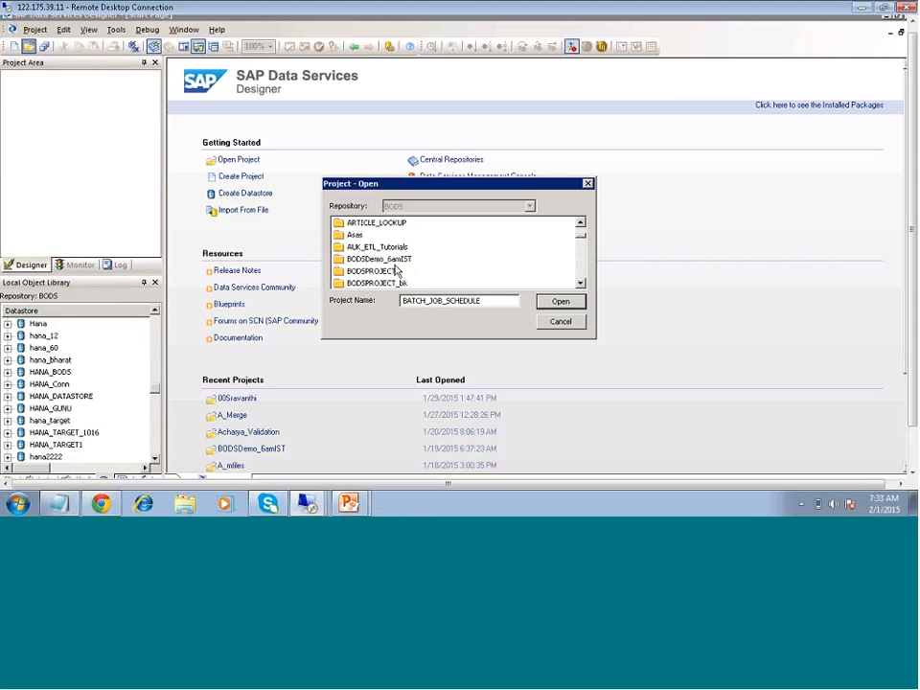
{"action": "left_click", "coordinate": [403, 225]}
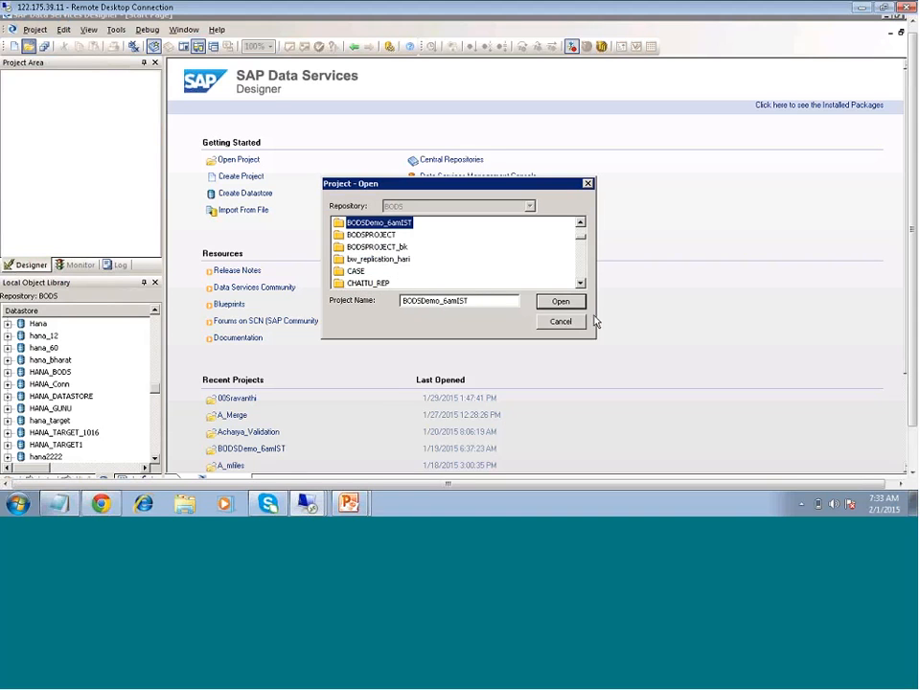
{"action": "left_click", "coordinate": [564, 303]}
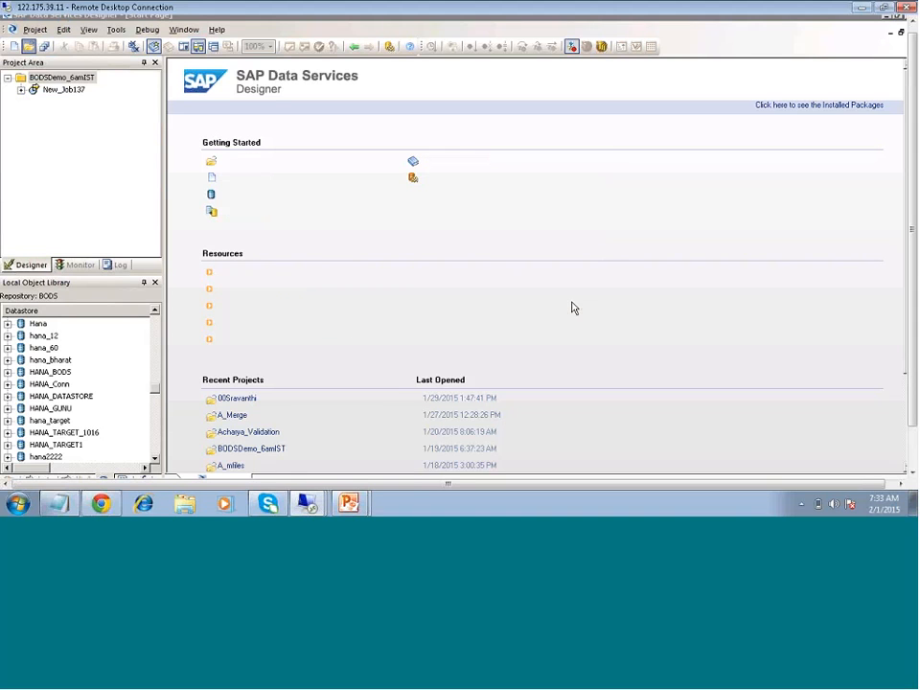
- Open New_Job137 and view its data flow New_DataFlow187, then collapse the job in the project tree
{"action": "double_click", "coordinate": [71, 92]}
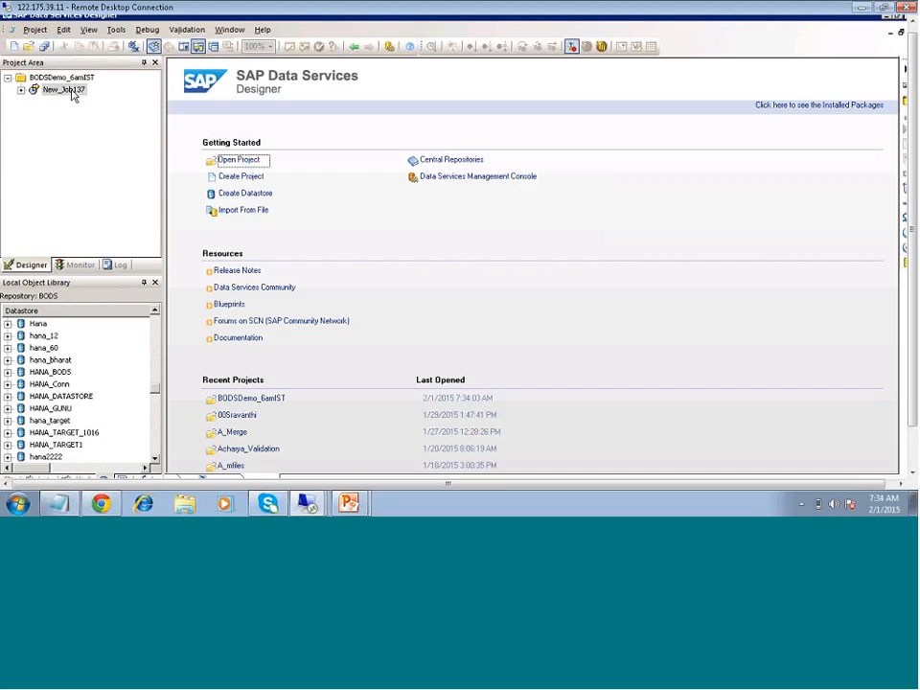
{"action": "double_click", "coordinate": [390, 159]}
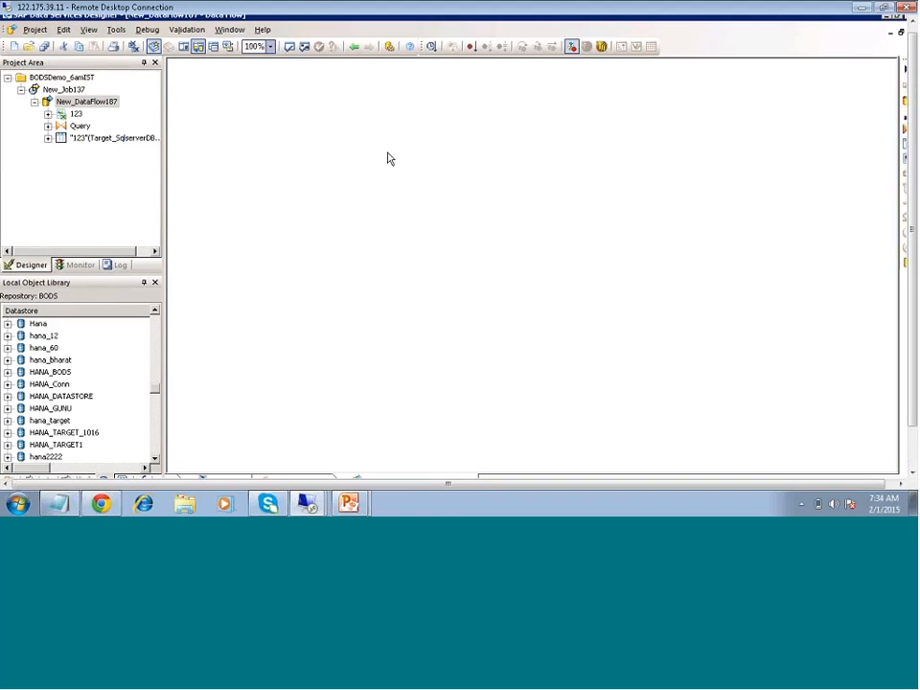
{"action": "left_click", "coordinate": [21, 89]}
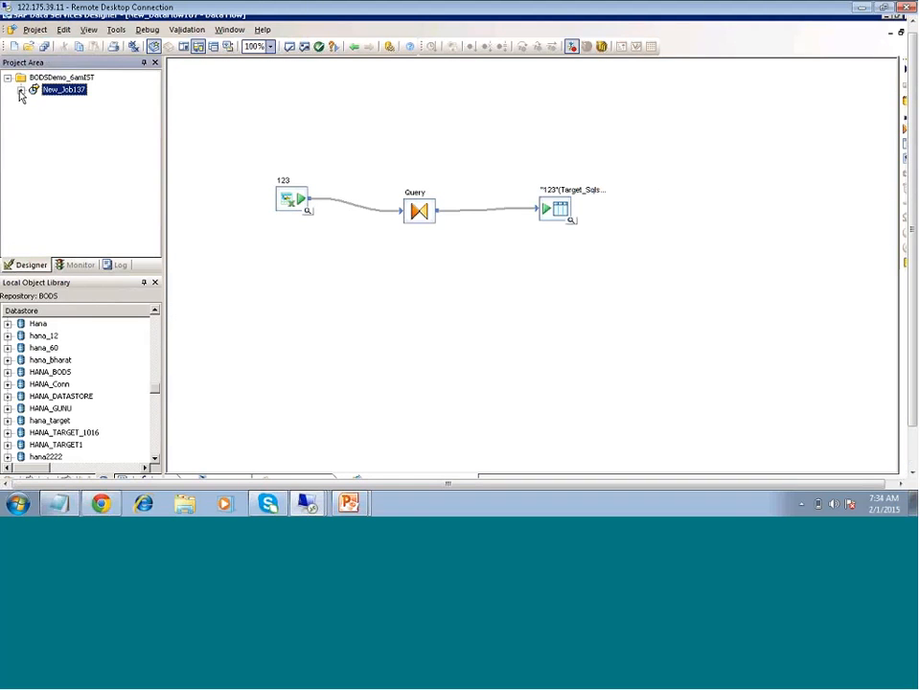
- Create a batch job named SAPECC_HANA_load in the BODSDemo_6amIST project
{"action": "right_click", "coordinate": [67, 78]}
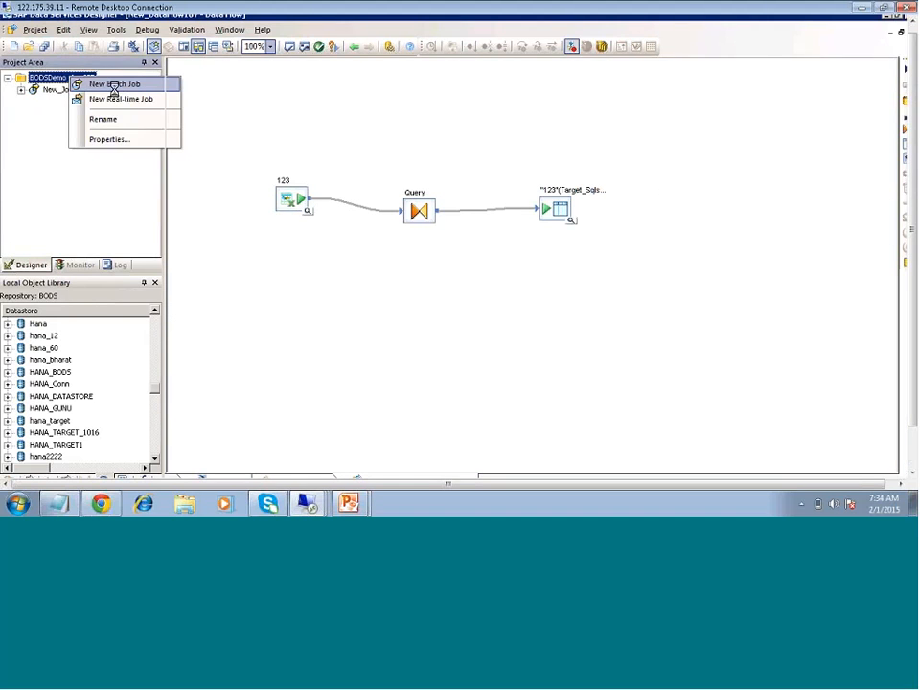
{"action": "left_click", "coordinate": [113, 86]}
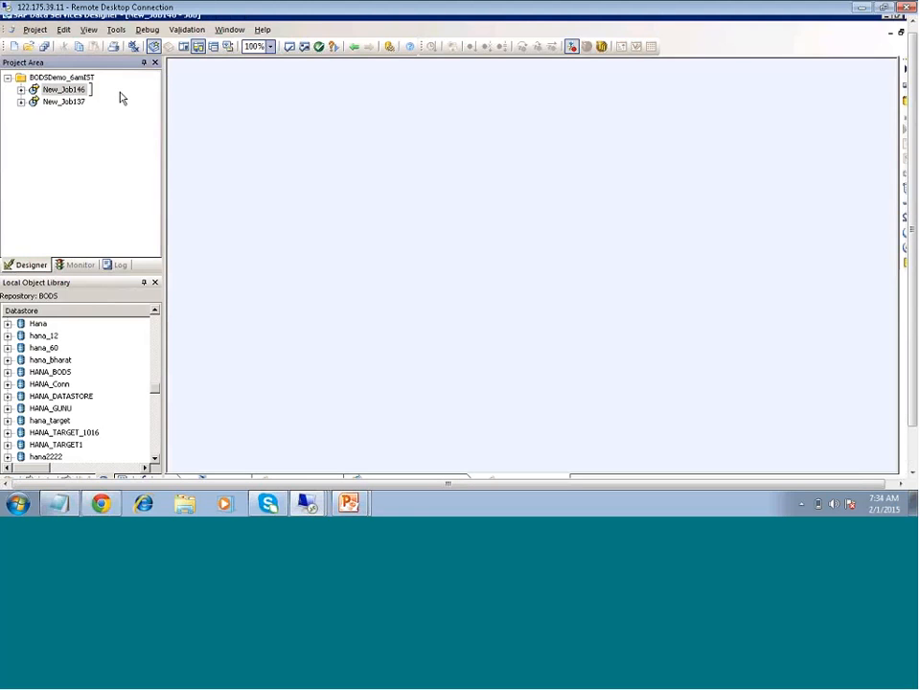
{"action": "type", "text": "SAPECC"}
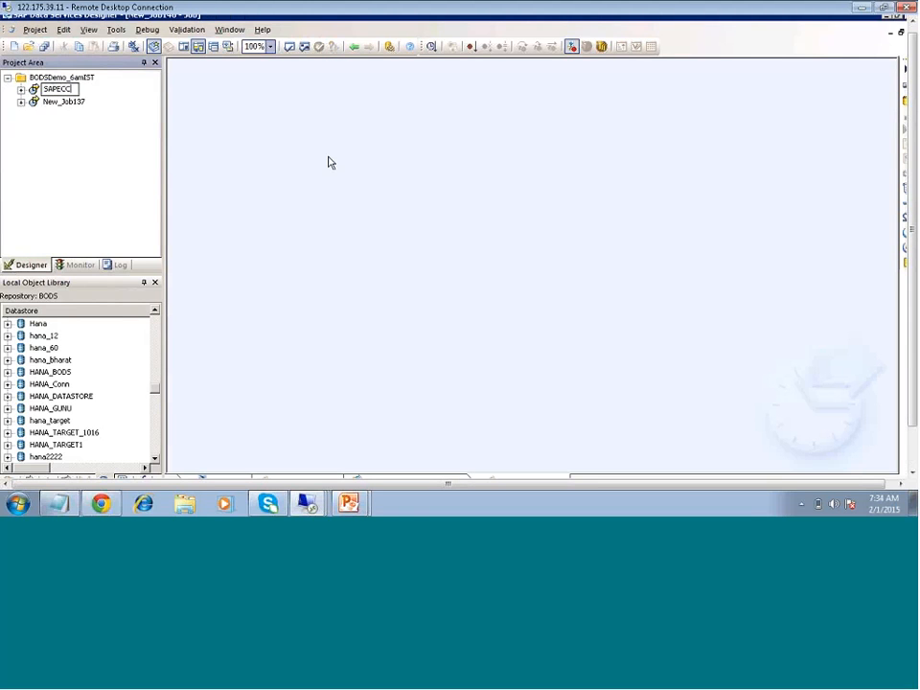
{"action": "type", "text": "_HANAP"}
{"action": "key", "text": "BackSpace"}
{"action": "type", "text": "_load"}
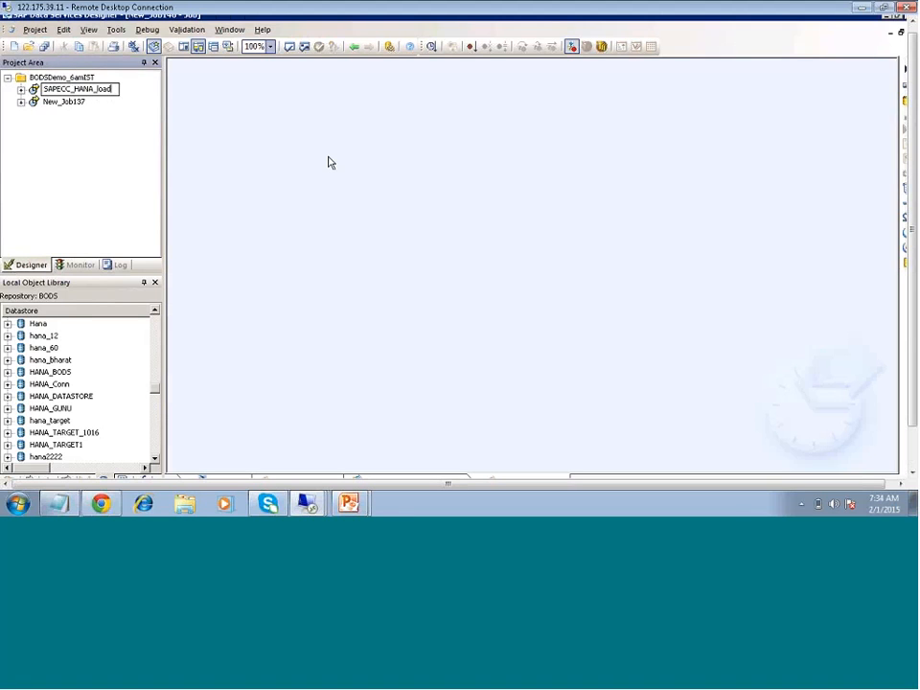
{"action": "key", "text": "Return"}
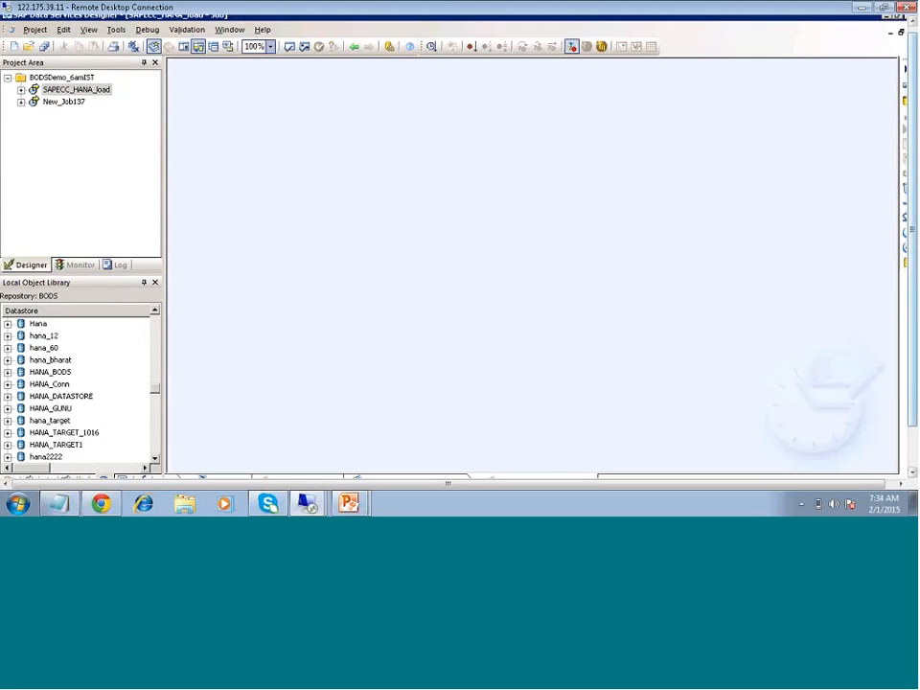
- Add a data flow named DF_ECC_HANA_load to the SAPECC_HANA_load job and open it for editing
{"action": "left_click", "coordinate": [905, 106]}
{"action": "left_click", "coordinate": [354, 149]}
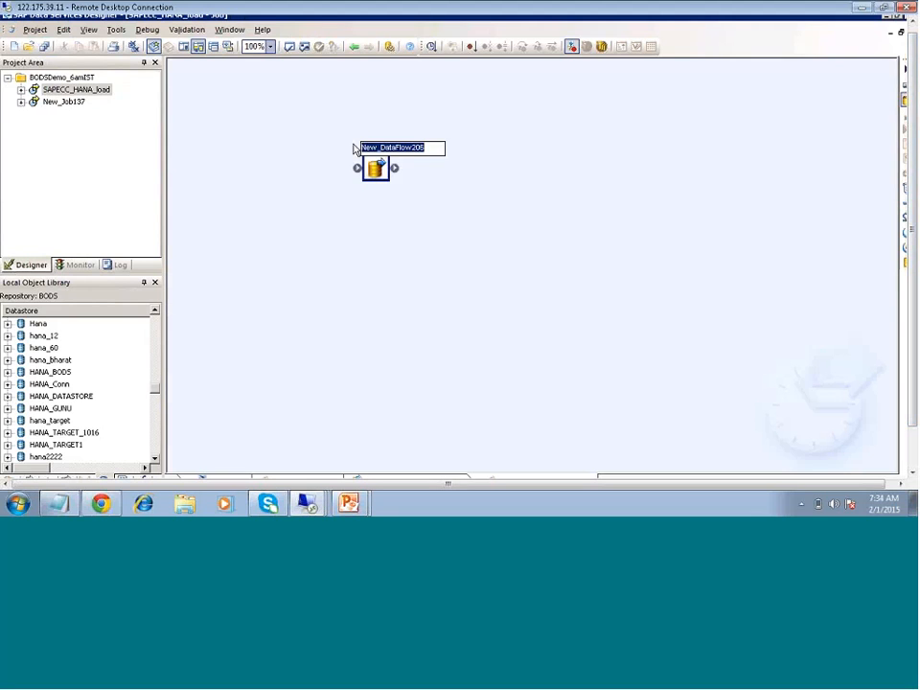
{"action": "type", "text": "DF_ECC_HANA"}
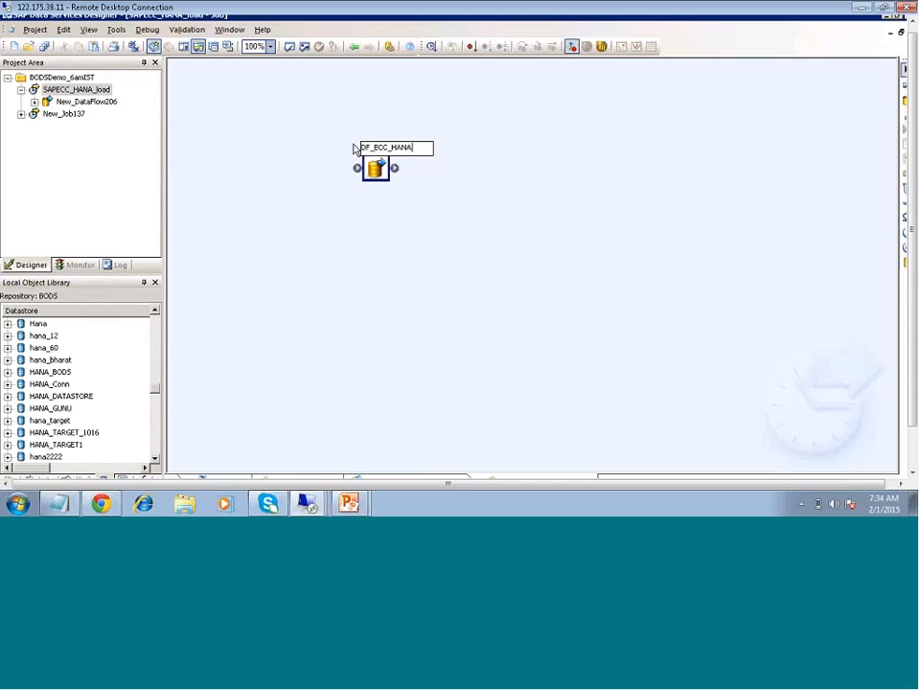
{"action": "type", "text": "_load"}
{"action": "key", "text": "Return"}
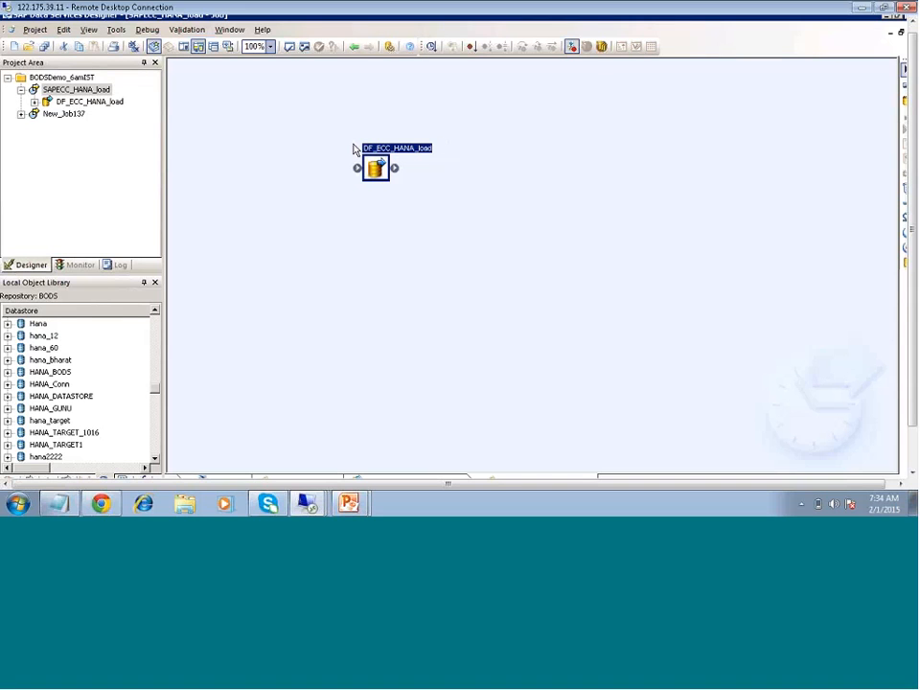
{"action": "left_click", "coordinate": [417, 304]}
{"action": "left_click", "coordinate": [374, 169]}
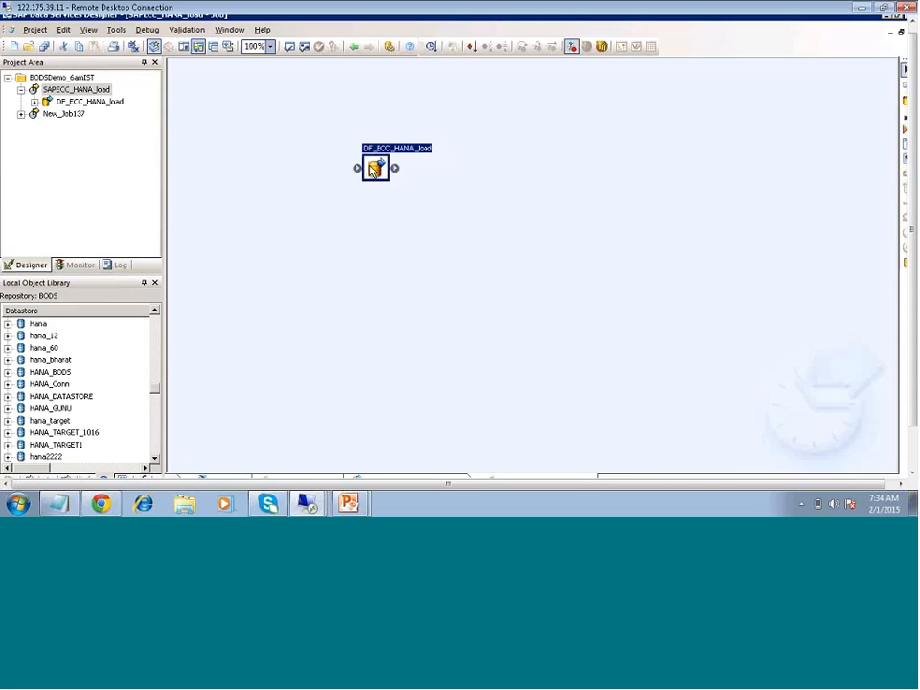
{"action": "double_click", "coordinate": [374, 170]}
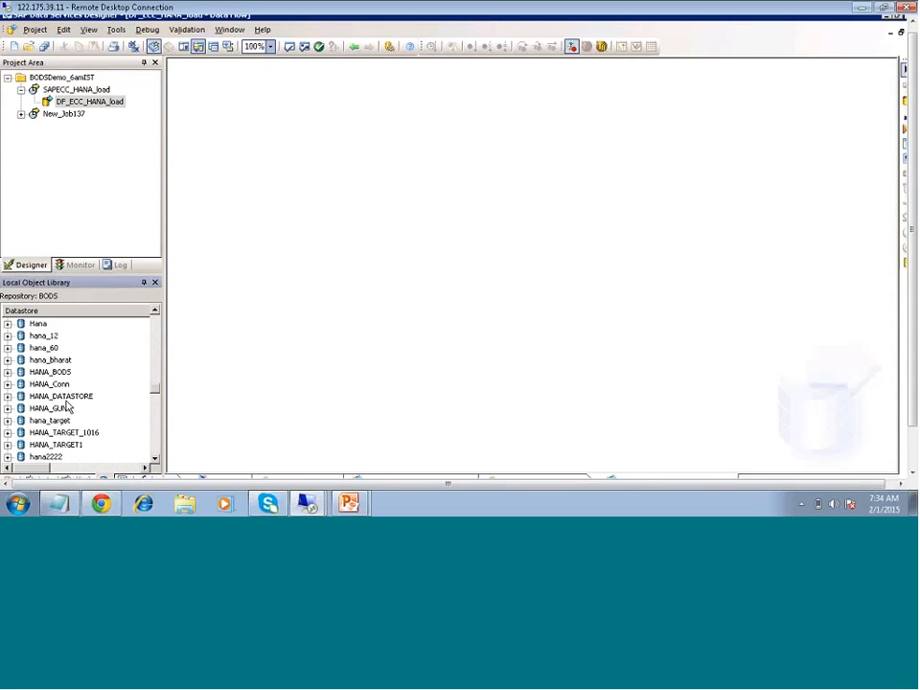
- Search the datastores in the Local Object Library for an existing ECC source connection
{"action": "scroll", "coordinate": [66, 403], "scroll_direction": "up", "scroll_amount": 5}
{"action": "scroll", "coordinate": [60, 396], "scroll_direction": "down", "scroll_amount": 3}
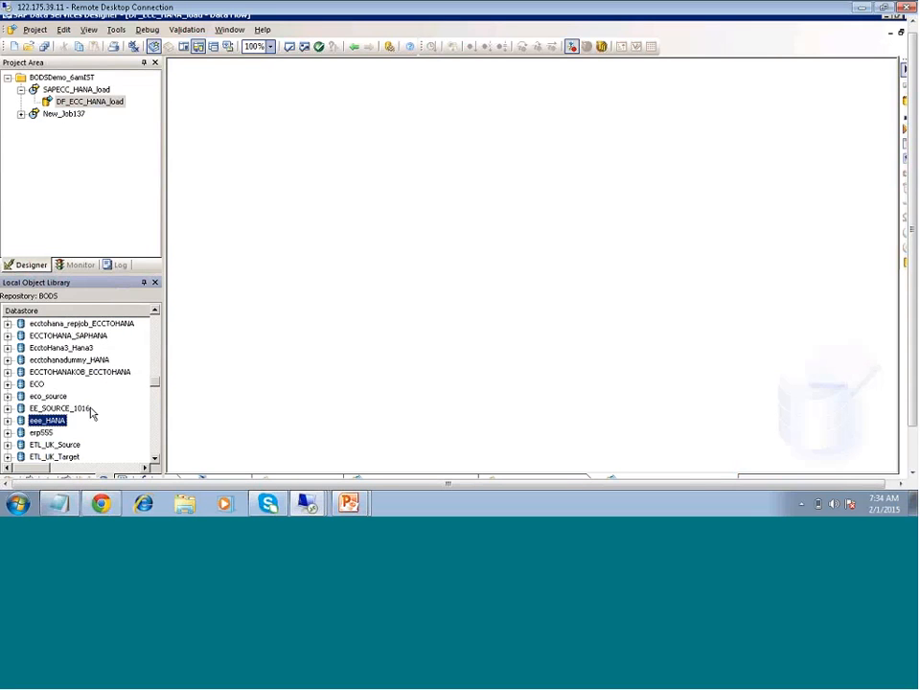
{"action": "scroll", "coordinate": [154, 379], "scroll_direction": "up", "scroll_amount": 8}
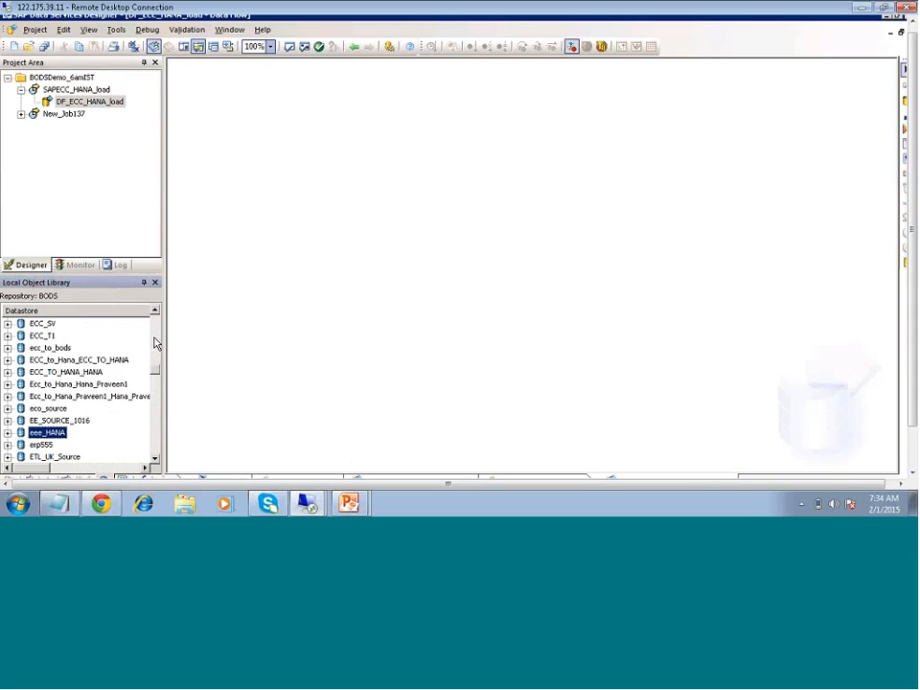
{"action": "left_click_drag", "start_coordinate": [155, 342], "coordinate": [154, 377]}
{"action": "left_click", "coordinate": [40, 446]}
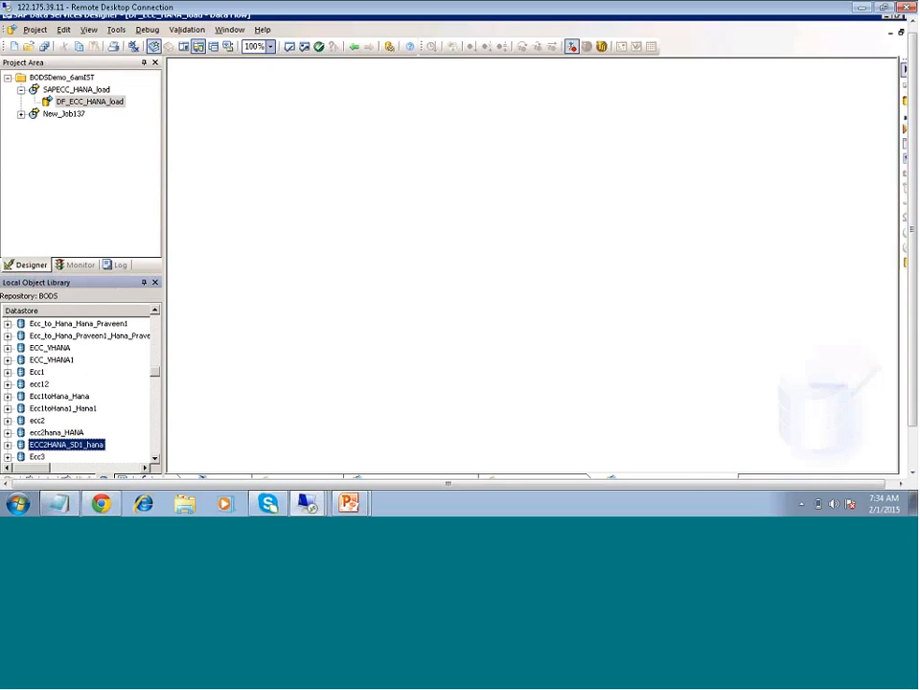
{"action": "scroll", "coordinate": [37, 393], "scroll_direction": "up", "scroll_amount": 2}
{"action": "scroll", "coordinate": [39, 401], "scroll_direction": "up", "scroll_amount": 3}
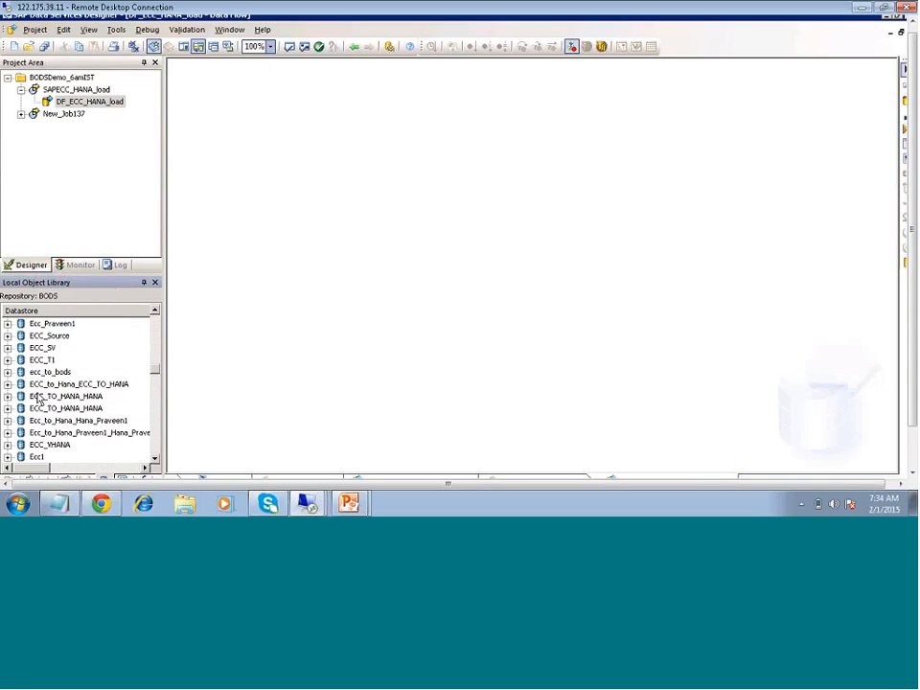
{"action": "scroll", "coordinate": [39, 399], "scroll_direction": "up", "scroll_amount": 3}
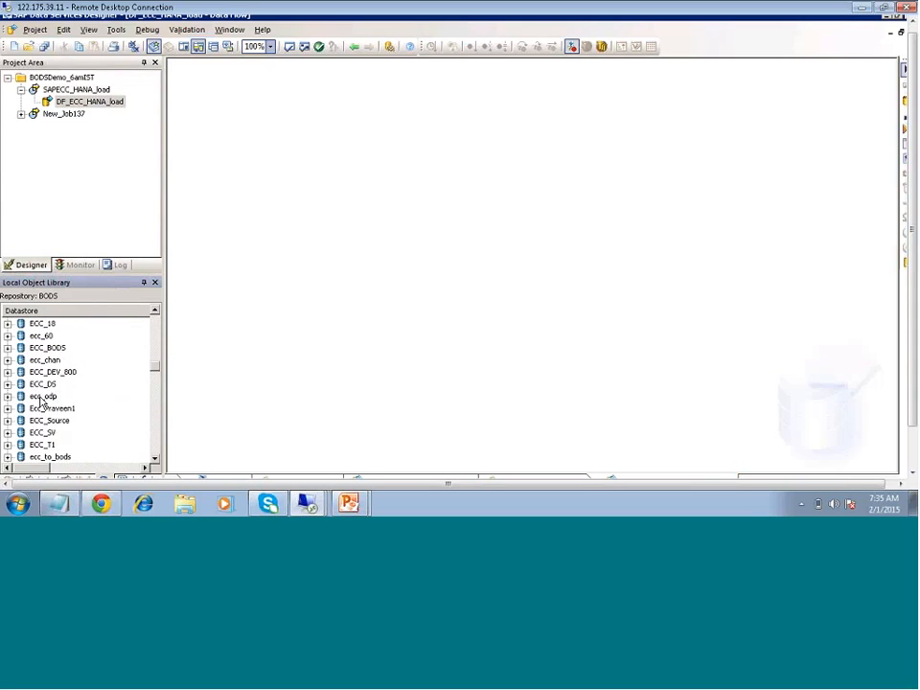
- Check the connection settings of the ECC_DS datastore and close them without changes
{"action": "left_click", "coordinate": [48, 383]}
{"action": "right_click", "coordinate": [52, 384]}
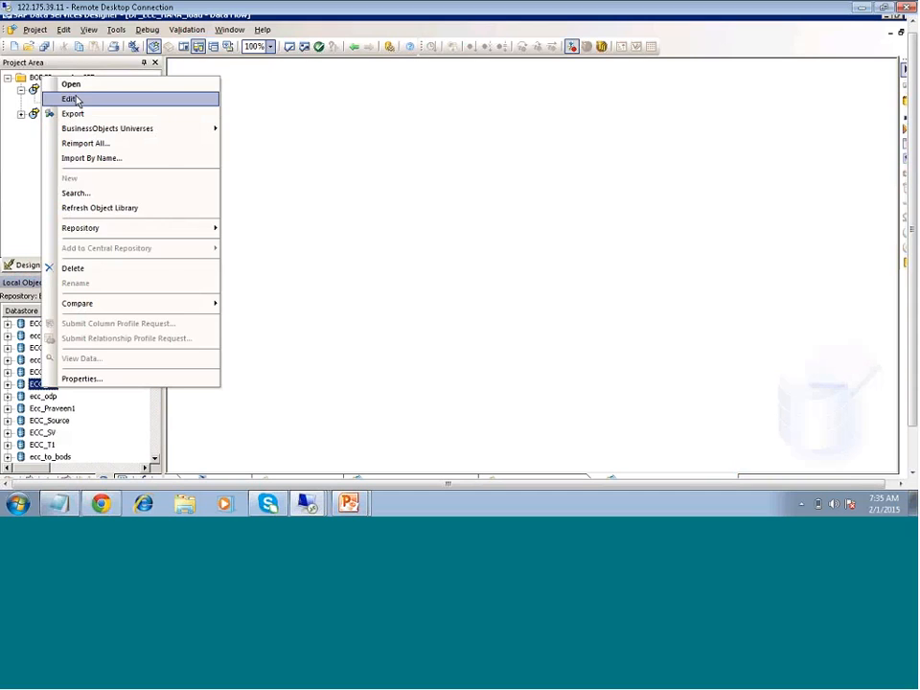
{"action": "left_click", "coordinate": [75, 99]}
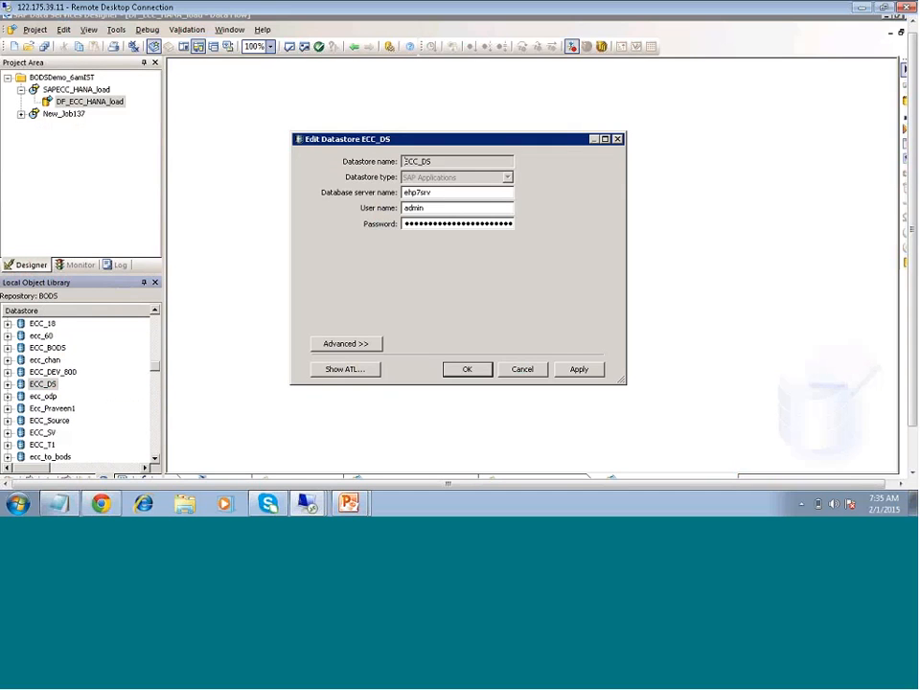
{"action": "left_click", "coordinate": [521, 371]}
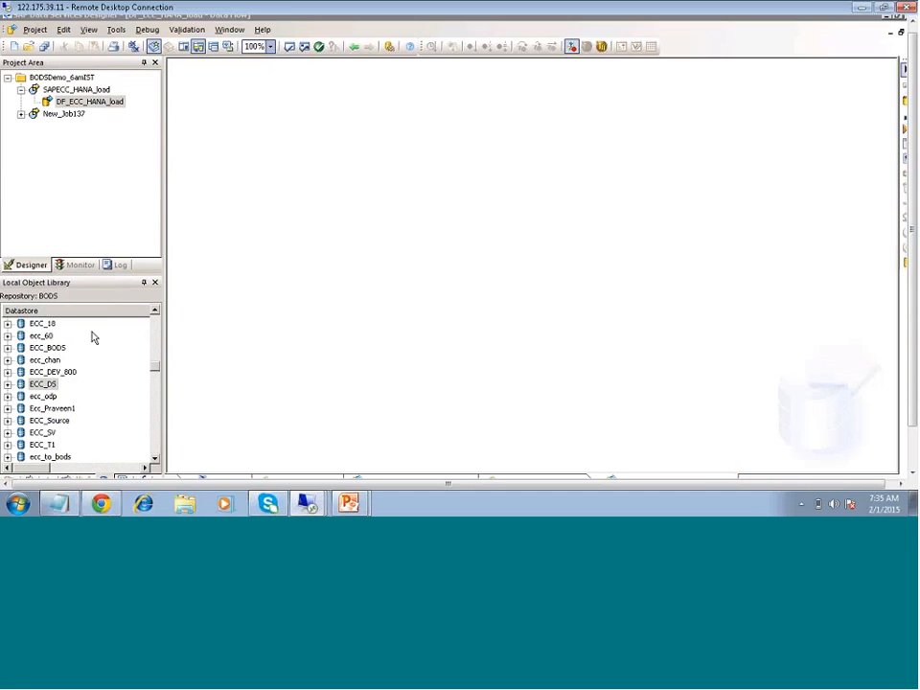
- Look through the datastores listed before ECC_DS, back to the start of the datastore list
{"action": "left_click", "coordinate": [155, 312]}
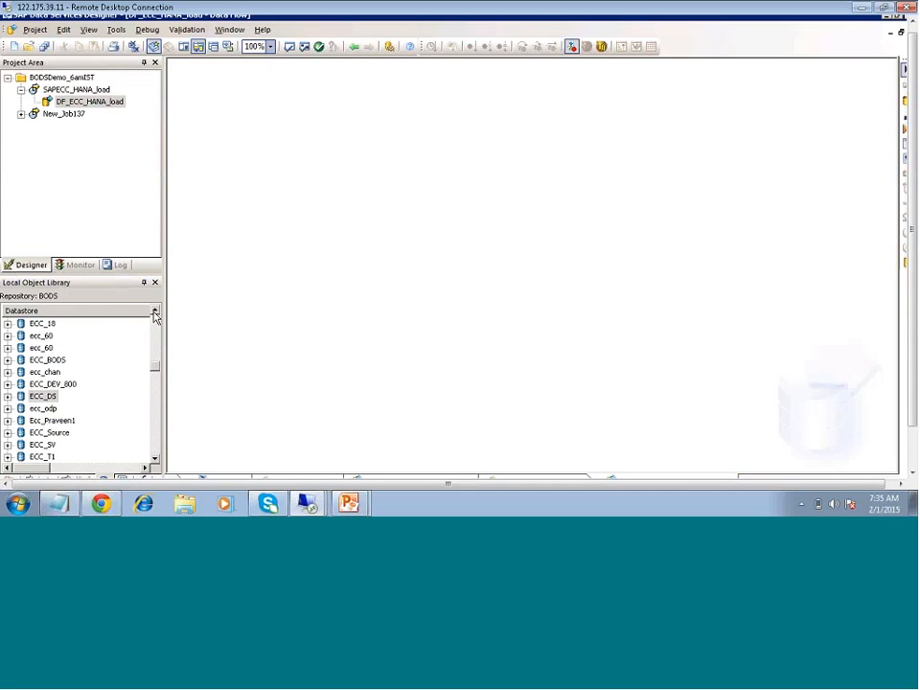
{"action": "left_click", "coordinate": [154, 313]}
{"action": "left_click", "coordinate": [155, 313]}
{"action": "left_click", "coordinate": [155, 312]}
{"action": "left_click", "coordinate": [154, 313]}
{"action": "left_click", "coordinate": [154, 312]}
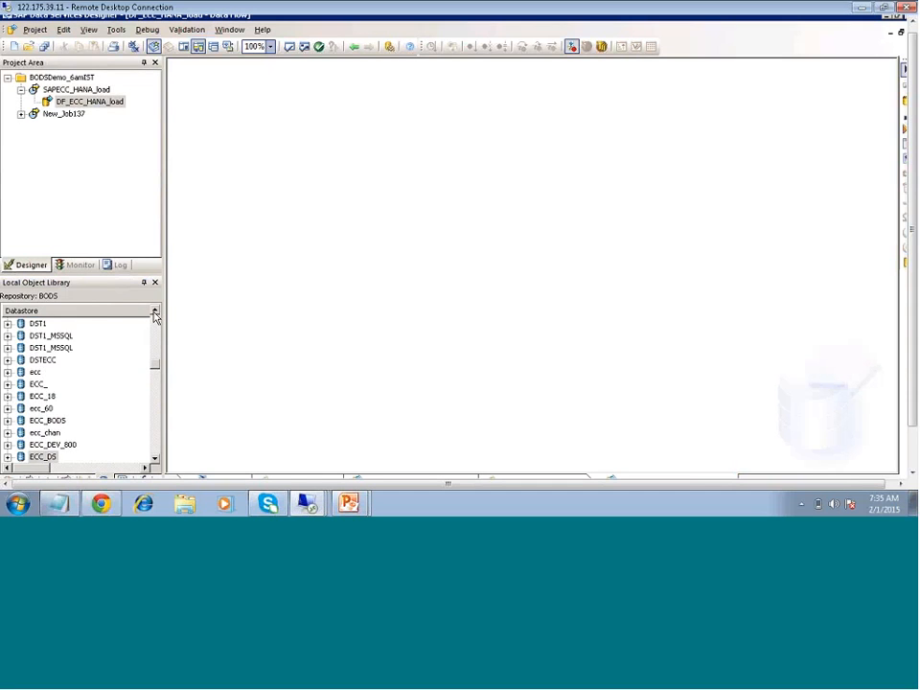
{"action": "left_click", "coordinate": [154, 312]}
{"action": "left_click", "coordinate": [154, 312]}
{"action": "left_click", "coordinate": [155, 312]}
{"action": "left_click", "coordinate": [155, 313]}
{"action": "left_click", "coordinate": [155, 312]}
{"action": "left_click", "coordinate": [154, 312]}
{"action": "left_click", "coordinate": [154, 313]}
{"action": "left_click", "coordinate": [155, 312]}
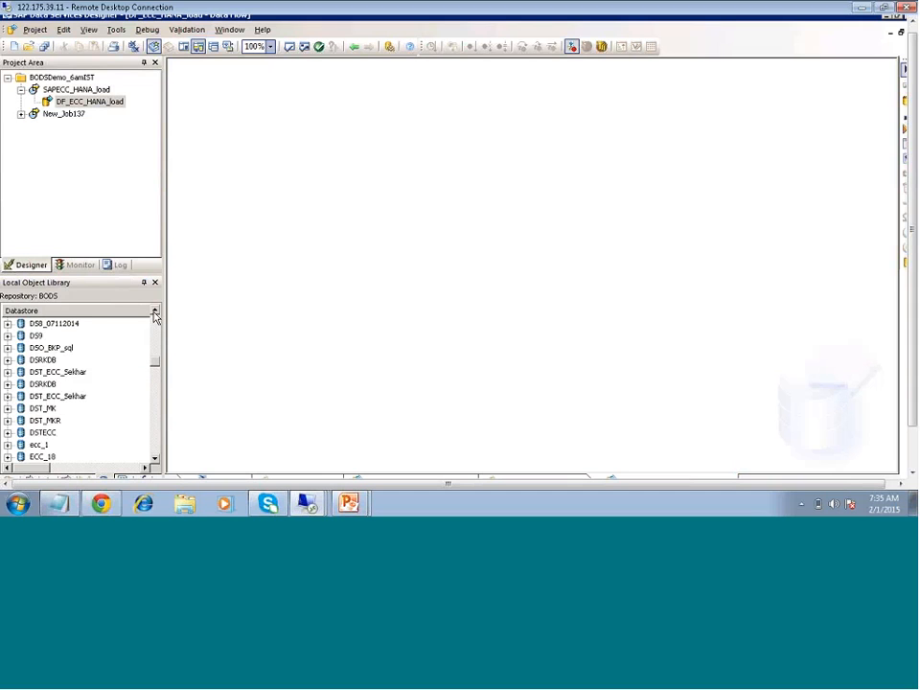
{"action": "left_click", "coordinate": [154, 313]}
{"action": "left_click", "coordinate": [154, 312]}
{"action": "left_click", "coordinate": [155, 312]}
{"action": "left_click", "coordinate": [154, 313]}
{"action": "left_click", "coordinate": [154, 313]}
{"action": "left_click", "coordinate": [154, 312]}
{"action": "left_click", "coordinate": [155, 312]}
{"action": "left_click", "coordinate": [155, 312]}
{"action": "left_click", "coordinate": [154, 312]}
{"action": "left_click", "coordinate": [154, 313]}
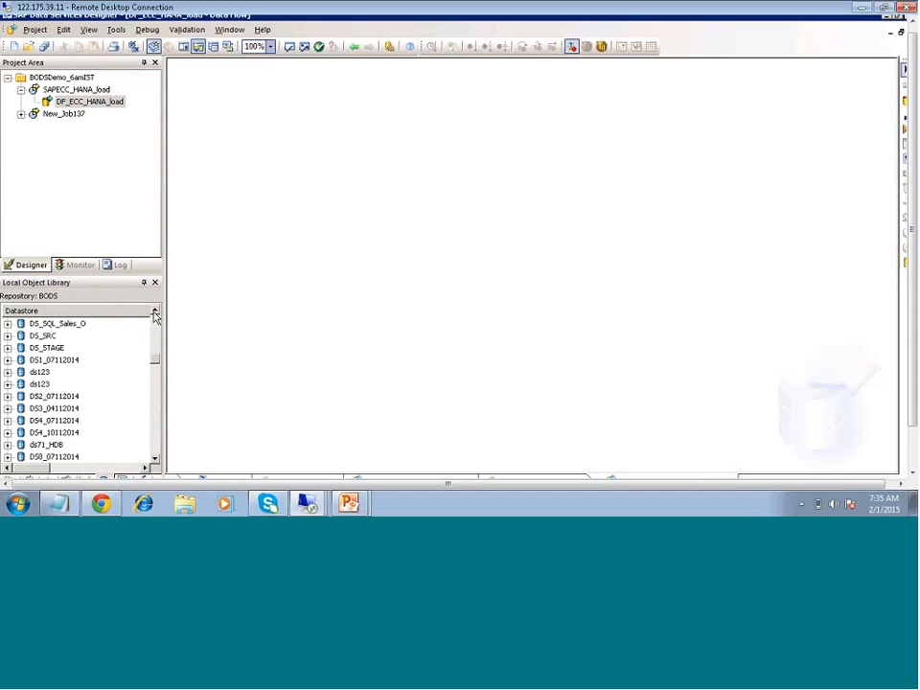
{"action": "left_click", "coordinate": [155, 312]}
{"action": "left_click", "coordinate": [154, 312]}
{"action": "left_click_drag", "start_coordinate": [155, 356], "coordinate": [160, 321]}
- Examine the datastore list from its start through the DS entries to ecc_chan for a usable ECC source
{"action": "left_click", "coordinate": [154, 458]}
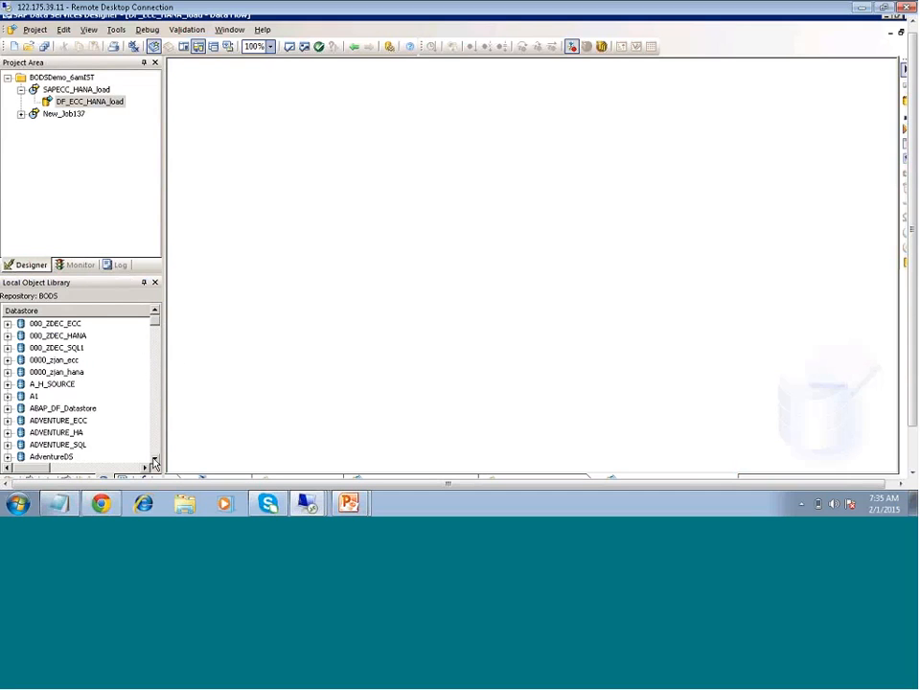
{"action": "left_click", "coordinate": [154, 458]}
{"action": "left_click", "coordinate": [154, 458]}
{"action": "left_click", "coordinate": [154, 459]}
{"action": "left_click", "coordinate": [154, 458]}
{"action": "left_click", "coordinate": [154, 458]}
{"action": "left_click", "coordinate": [154, 458]}
{"action": "left_click", "coordinate": [154, 458]}
{"action": "left_click", "coordinate": [155, 460]}
{"action": "left_click", "coordinate": [155, 460]}
{"action": "left_click", "coordinate": [155, 460]}
{"action": "left_click", "coordinate": [154, 460]}
{"action": "left_click", "coordinate": [154, 460]}
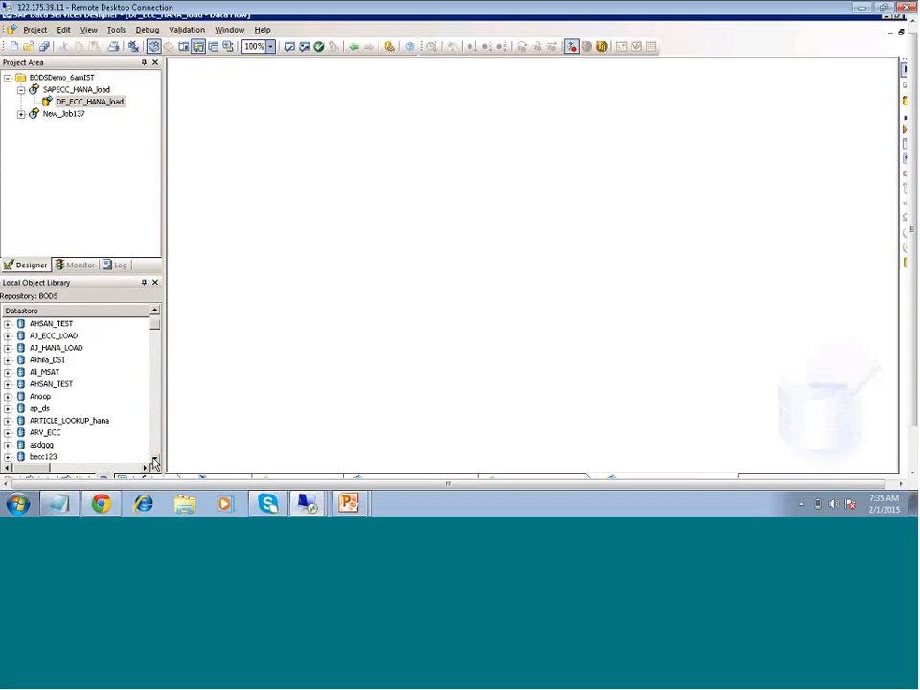
{"action": "left_click", "coordinate": [154, 460]}
{"action": "left_click", "coordinate": [155, 460]}
{"action": "left_click", "coordinate": [155, 460]}
{"action": "left_click", "coordinate": [154, 460]}
{"action": "left_click", "coordinate": [154, 460]}
{"action": "left_click", "coordinate": [154, 460]}
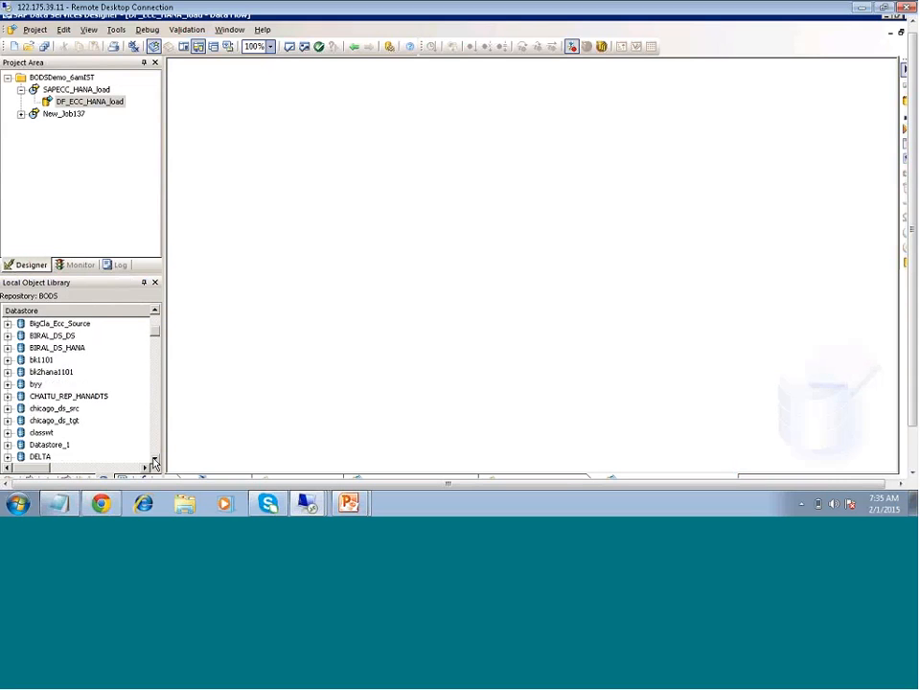
{"action": "left_click", "coordinate": [154, 460]}
{"action": "left_click", "coordinate": [155, 460]}
{"action": "left_click", "coordinate": [154, 461]}
{"action": "left_click", "coordinate": [155, 460]}
{"action": "left_click", "coordinate": [154, 460]}
{"action": "left_click", "coordinate": [154, 460]}
{"action": "left_click", "coordinate": [154, 460]}
{"action": "left_click", "coordinate": [155, 460]}
{"action": "left_click", "coordinate": [154, 460]}
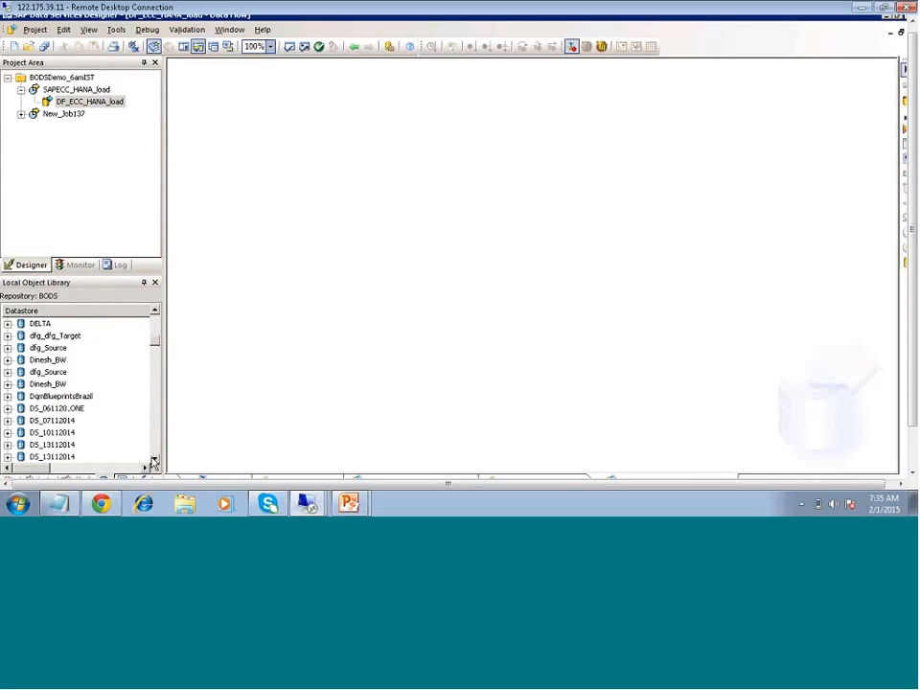
{"action": "left_click", "coordinate": [154, 460]}
{"action": "left_click", "coordinate": [155, 460]}
{"action": "left_click", "coordinate": [154, 460]}
{"action": "left_click", "coordinate": [155, 460]}
{"action": "left_click", "coordinate": [154, 461]}
{"action": "left_click", "coordinate": [154, 460]}
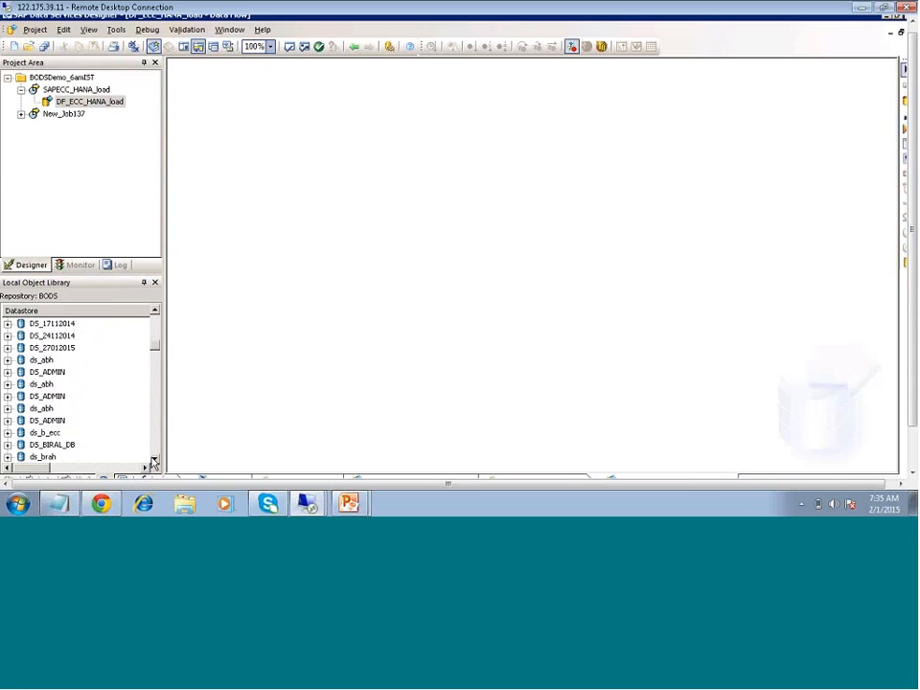
{"action": "left_click", "coordinate": [154, 460]}
{"action": "left_click", "coordinate": [154, 460]}
{"action": "left_click", "coordinate": [154, 460]}
{"action": "left_click", "coordinate": [154, 460]}
{"action": "left_click", "coordinate": [50, 408]}
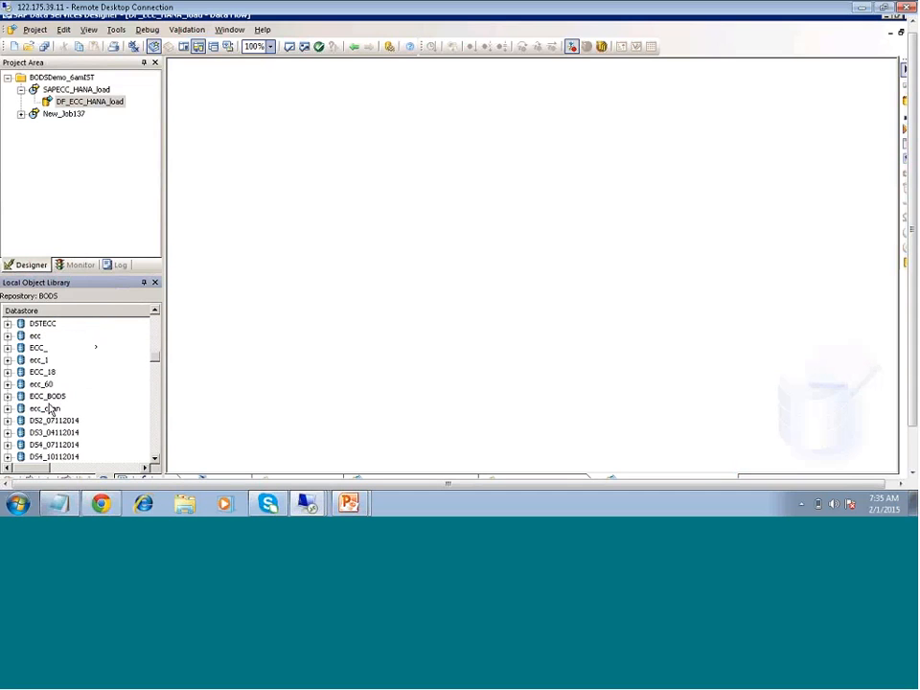
{"action": "left_click", "coordinate": [50, 408]}
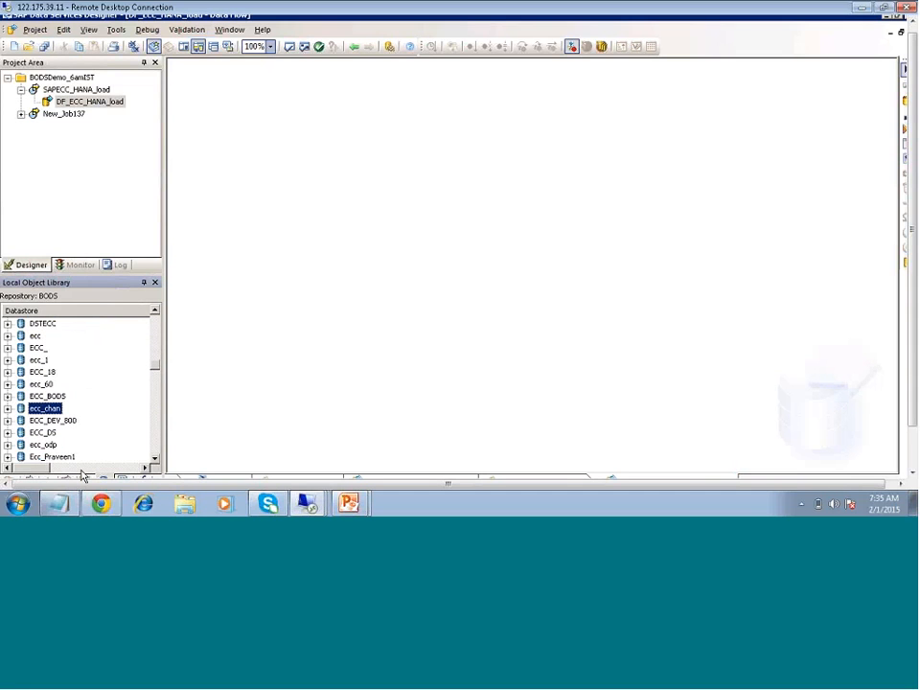
- Review the remaining ECC datastores between EE_SOURCE_1016 and ecc12 for a suitable source connection
{"action": "scroll", "coordinate": [60, 447], "scroll_direction": "down", "scroll_amount": 5}
{"action": "left_click", "coordinate": [60, 447]}
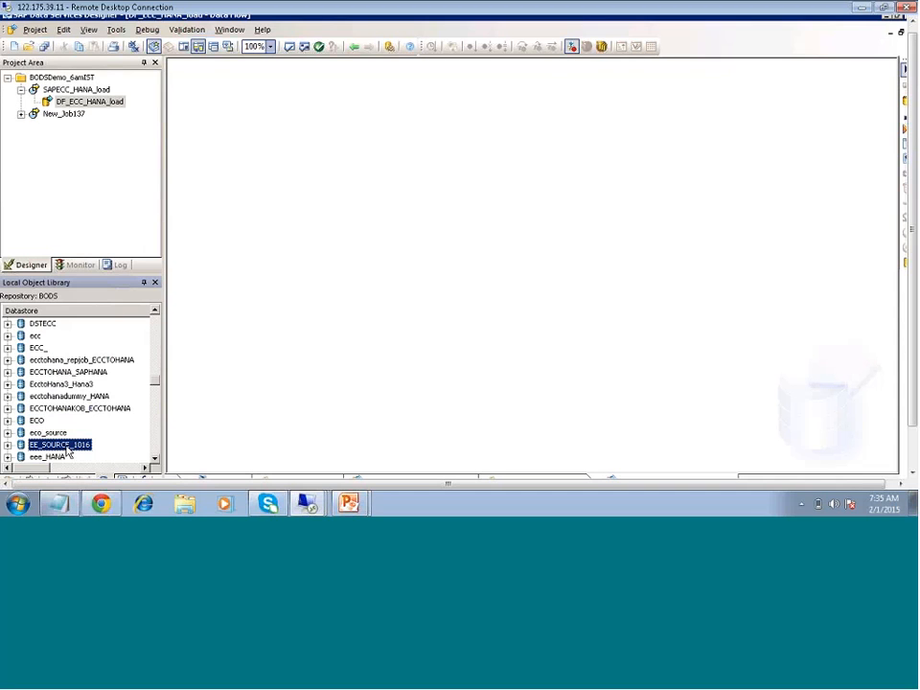
{"action": "key", "text": "Down"}
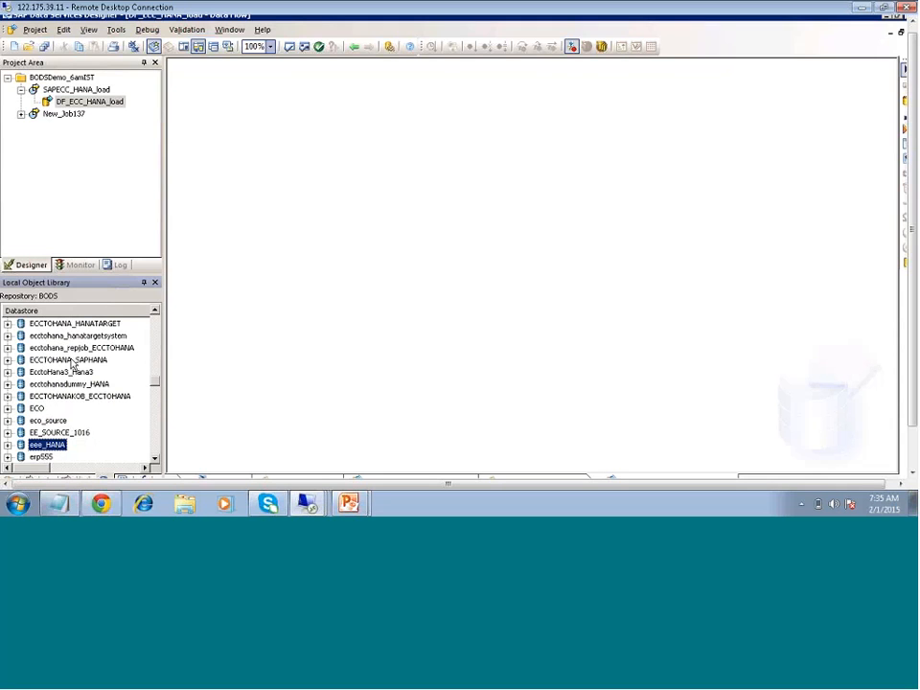
{"action": "key", "text": "Down"}
{"action": "scroll", "coordinate": [75, 387], "scroll_direction": "up", "scroll_amount": 1}
{"action": "left_click", "coordinate": [78, 392]}
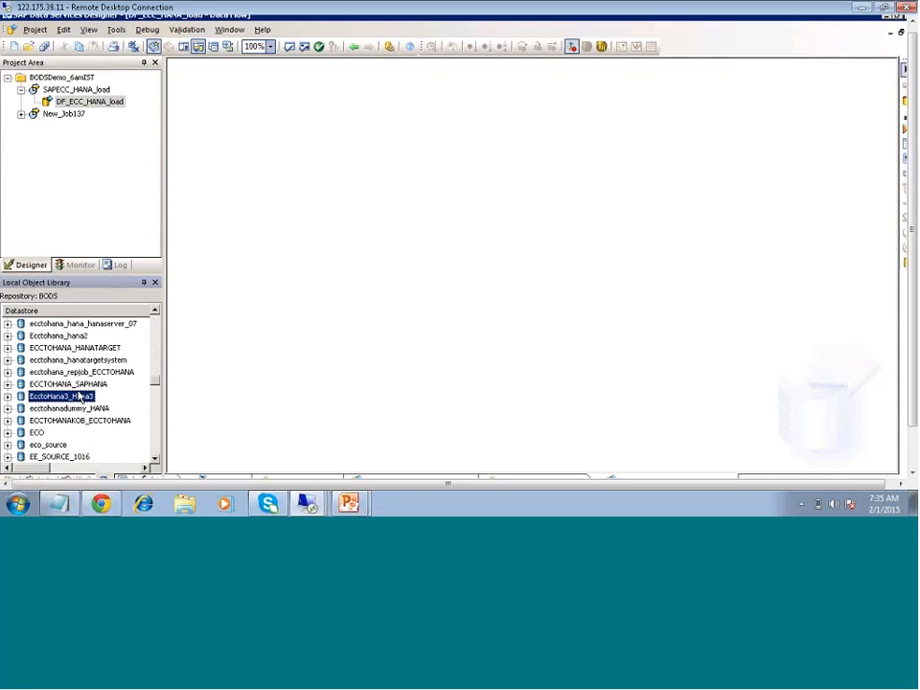
{"action": "scroll", "coordinate": [80, 397], "scroll_direction": "up", "scroll_amount": 3}
{"action": "scroll", "coordinate": [80, 400], "scroll_direction": "up", "scroll_amount": 3}
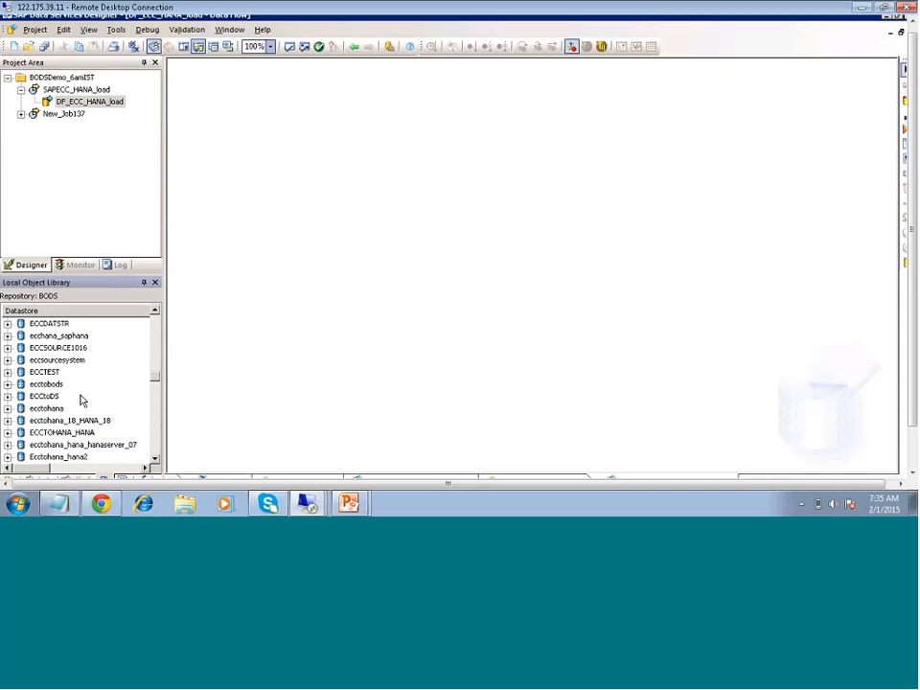
{"action": "scroll", "coordinate": [113, 392], "scroll_direction": "up", "scroll_amount": 1}
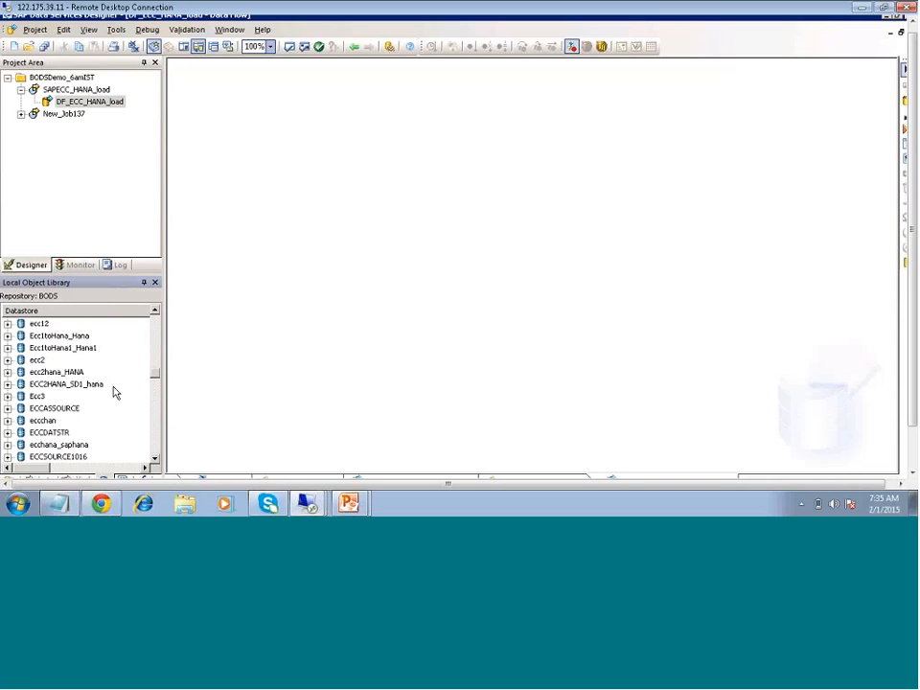
- Start a new datastore named ECC_Conn and set its datastore type to SAP Applications
{"action": "right_click", "coordinate": [115, 374]}
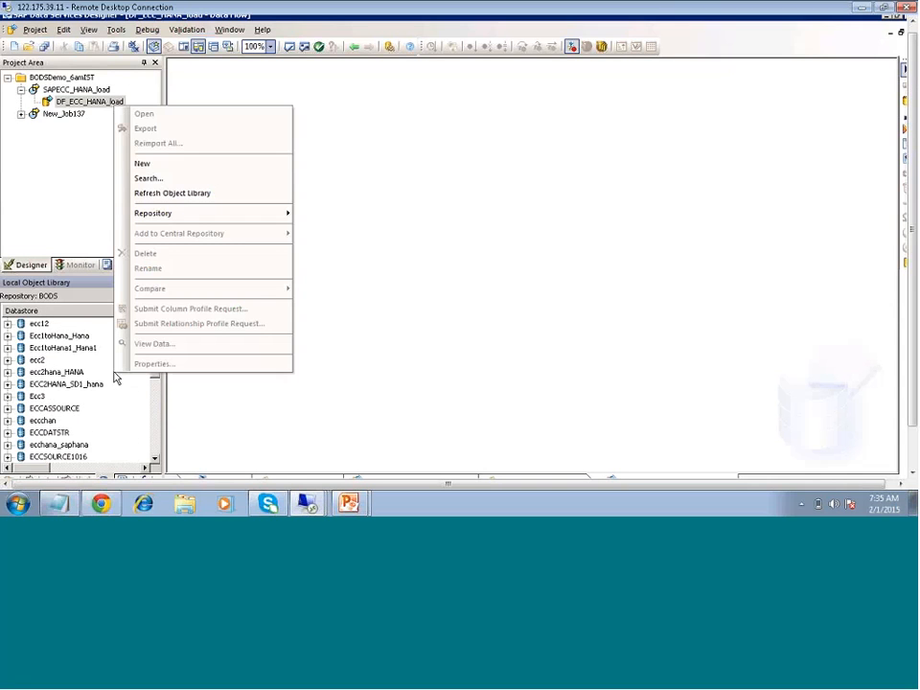
{"action": "left_click", "coordinate": [149, 164]}
{"action": "type", "text": "EC"}
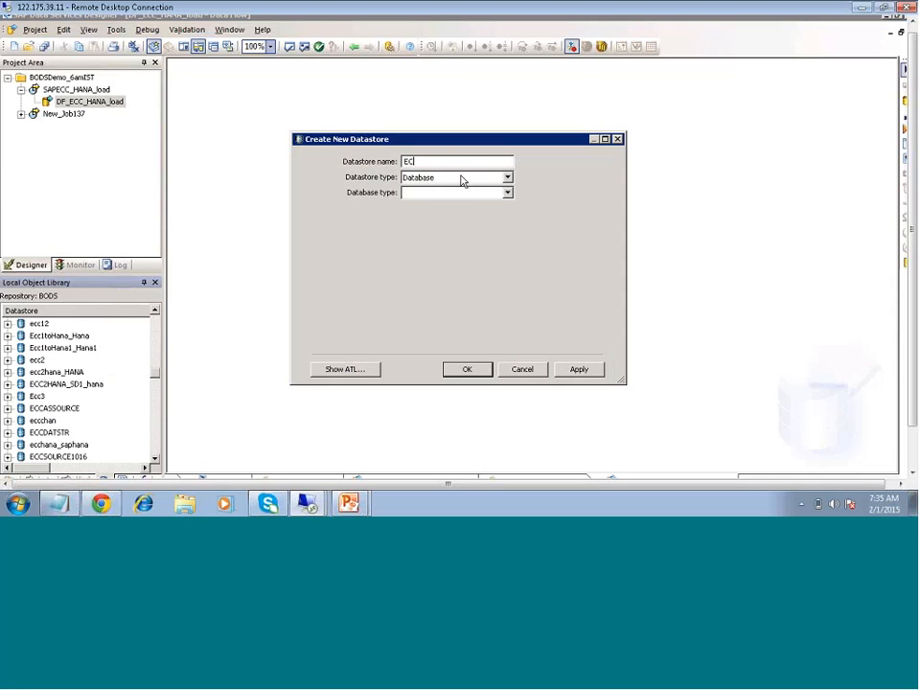
{"action": "type", "text": "C_Cpn"}
{"action": "left_click", "coordinate": [507, 193]}
{"action": "left_click", "coordinate": [509, 193]}
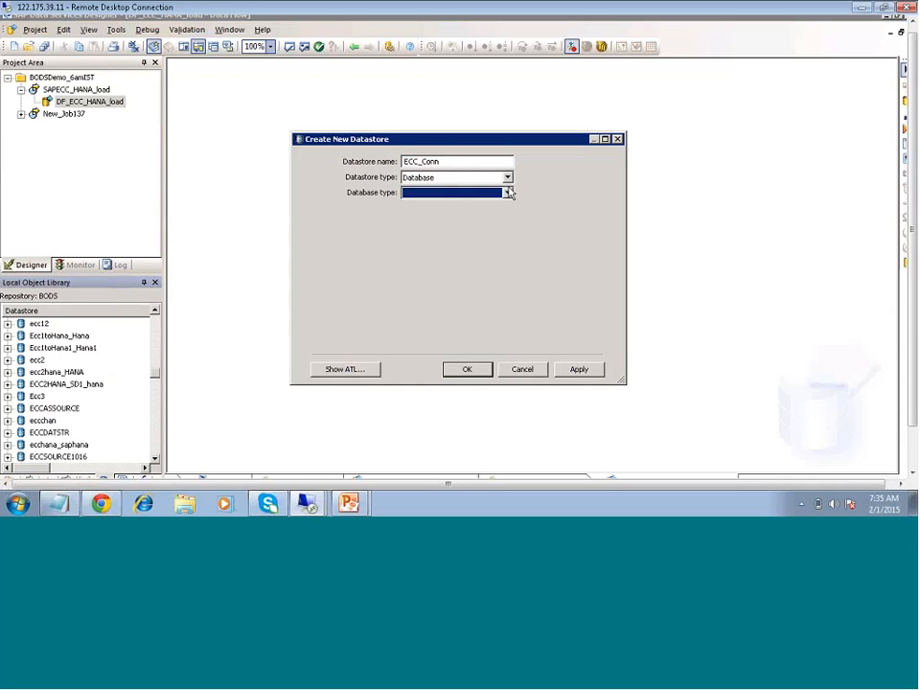
{"action": "left_click", "coordinate": [507, 178]}
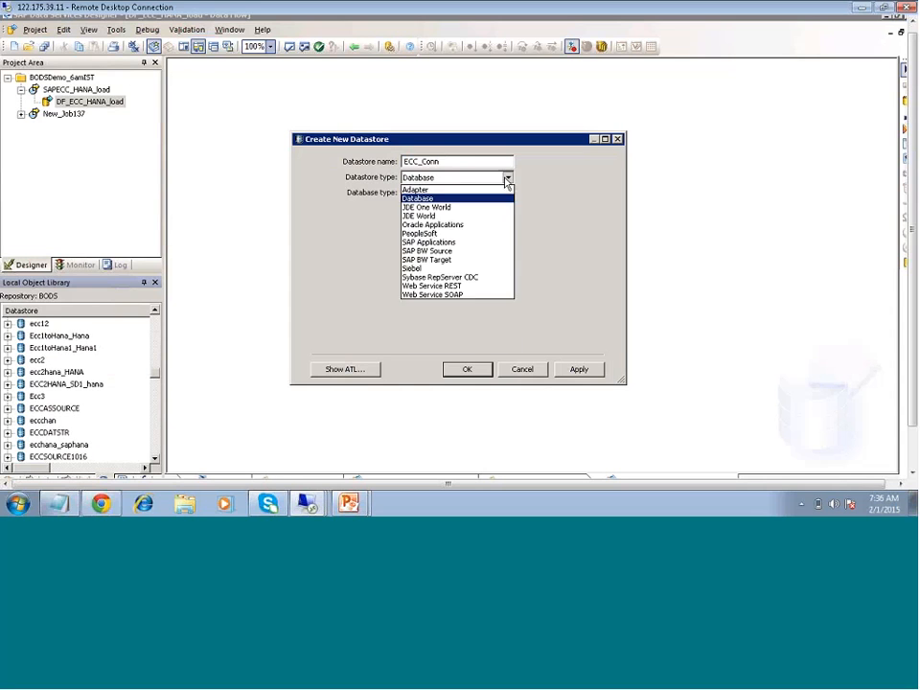
{"action": "left_click", "coordinate": [507, 178]}
{"action": "left_click", "coordinate": [507, 179]}
{"action": "left_click", "coordinate": [436, 243]}
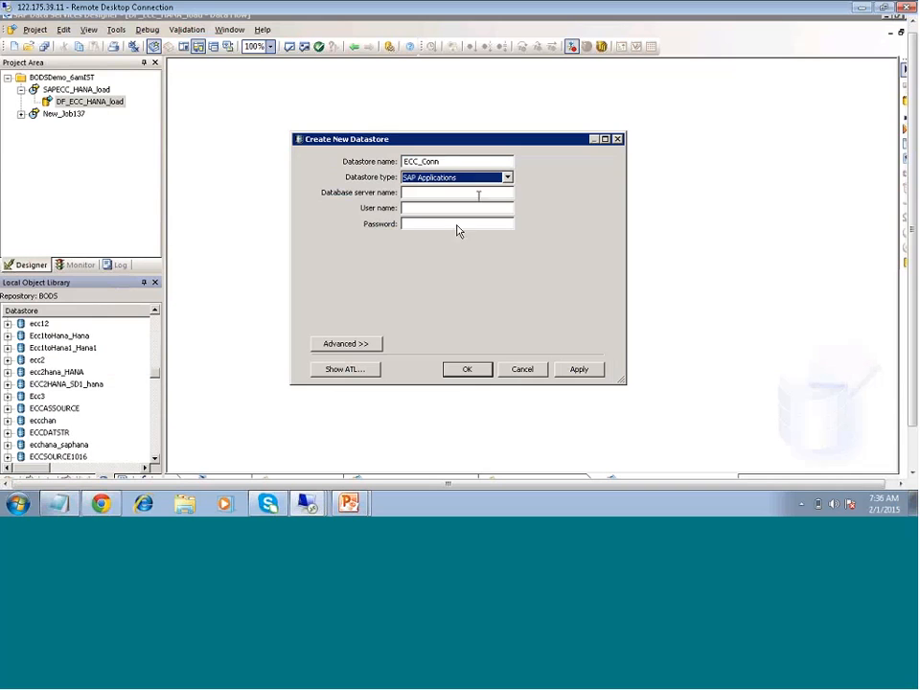
- Copy the application server ehp7srv from the ECC_EHP7 entry in SAP Logon into ECC_Conn's database server name
{"action": "left_click", "coordinate": [479, 194]}
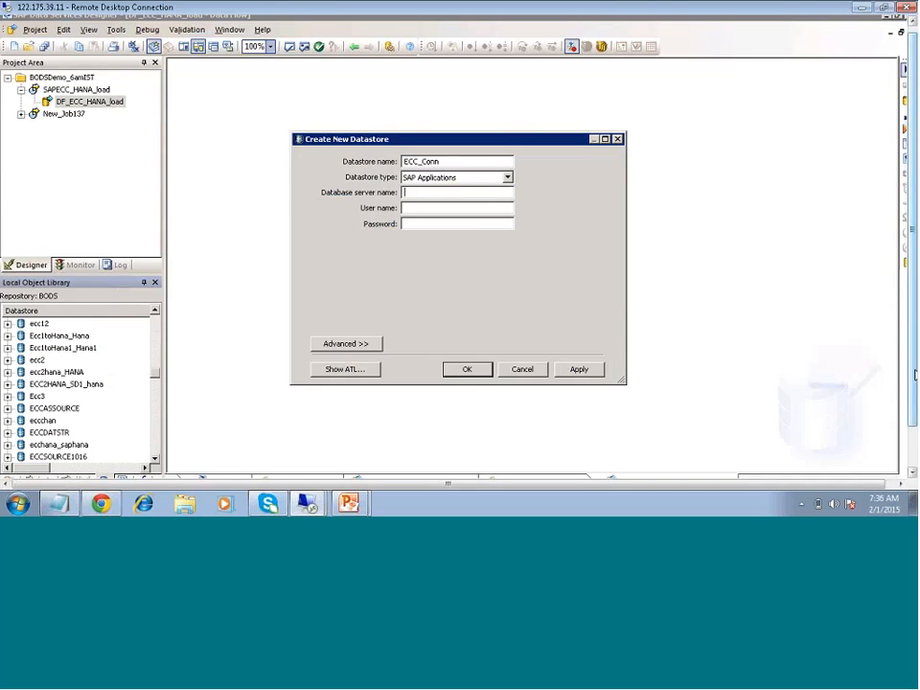
{"action": "left_click", "coordinate": [169, 468]}
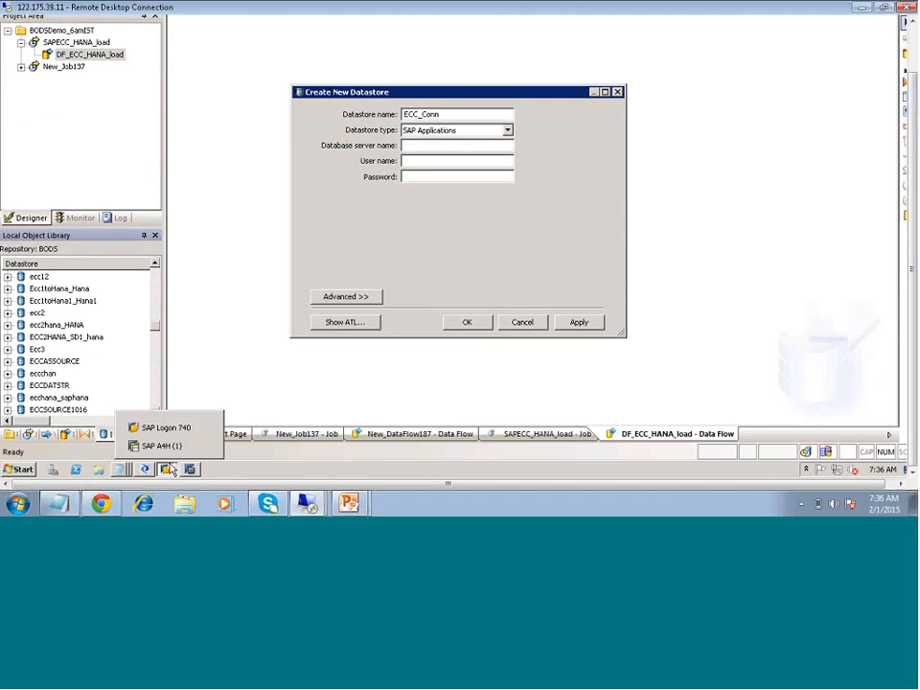
{"action": "left_click", "coordinate": [154, 429]}
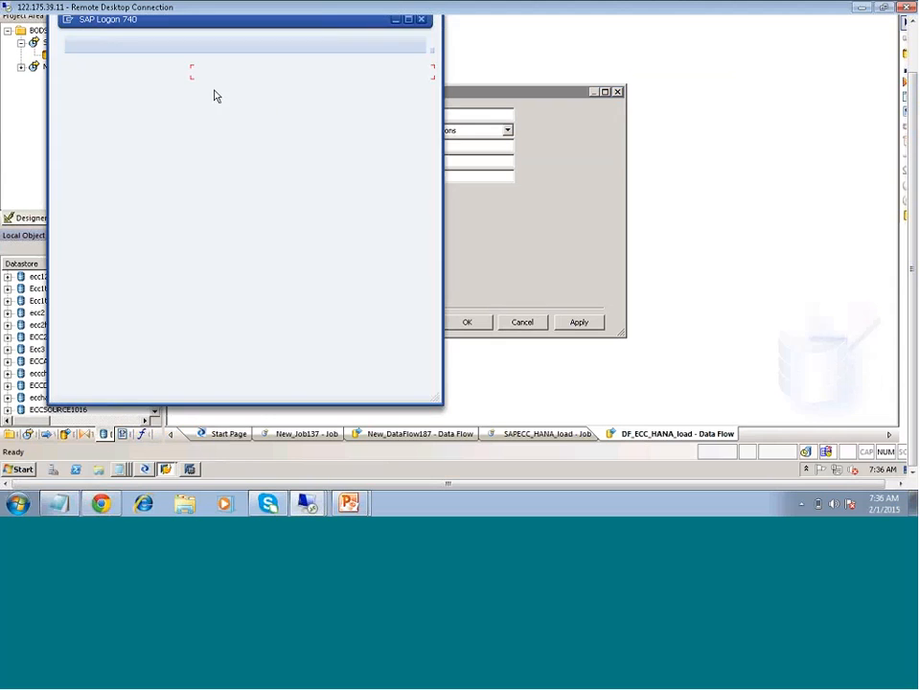
{"action": "left_click", "coordinate": [219, 84]}
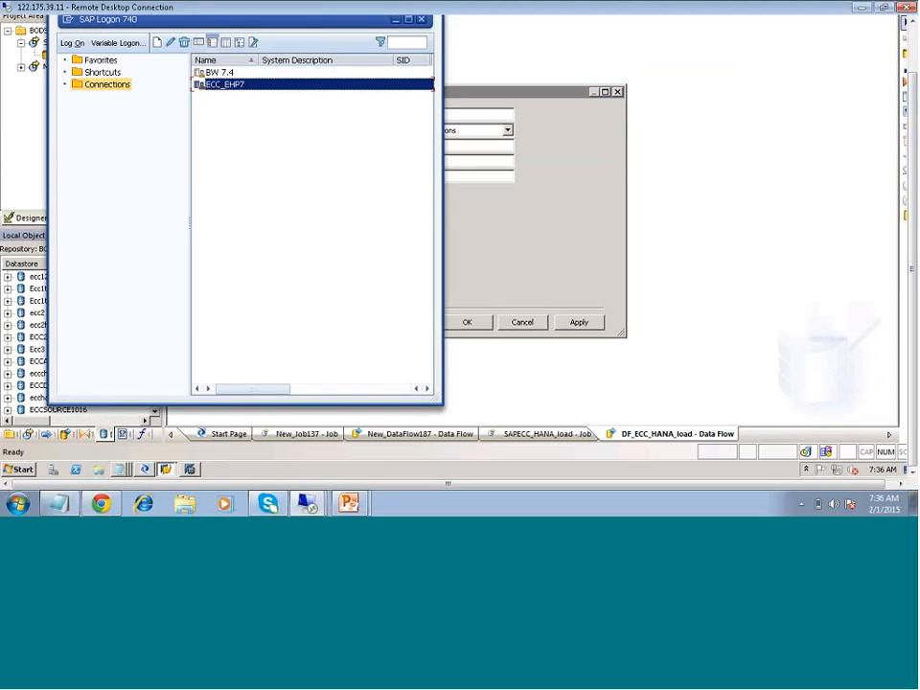
{"action": "right_click", "coordinate": [222, 85]}
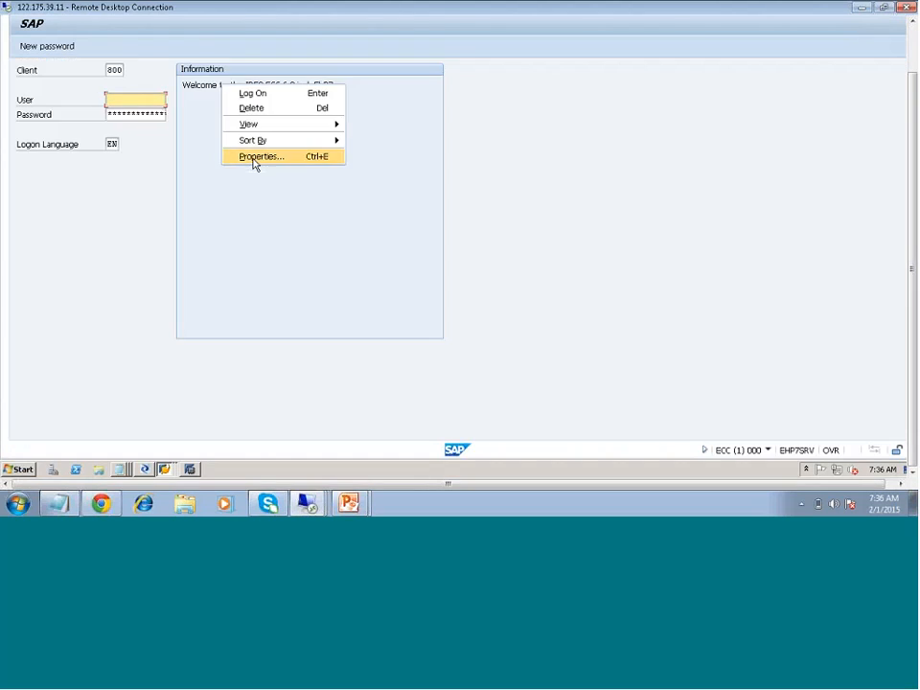
{"action": "left_click", "coordinate": [257, 157]}
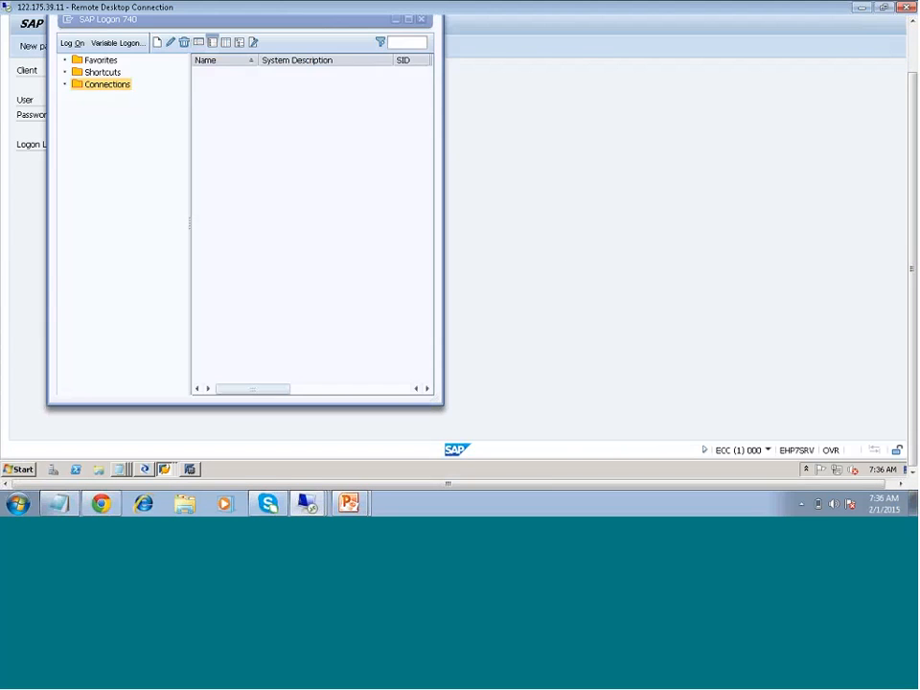
{"action": "double_click", "coordinate": [235, 197]}
{"action": "key", "text": "ctrl+c"}
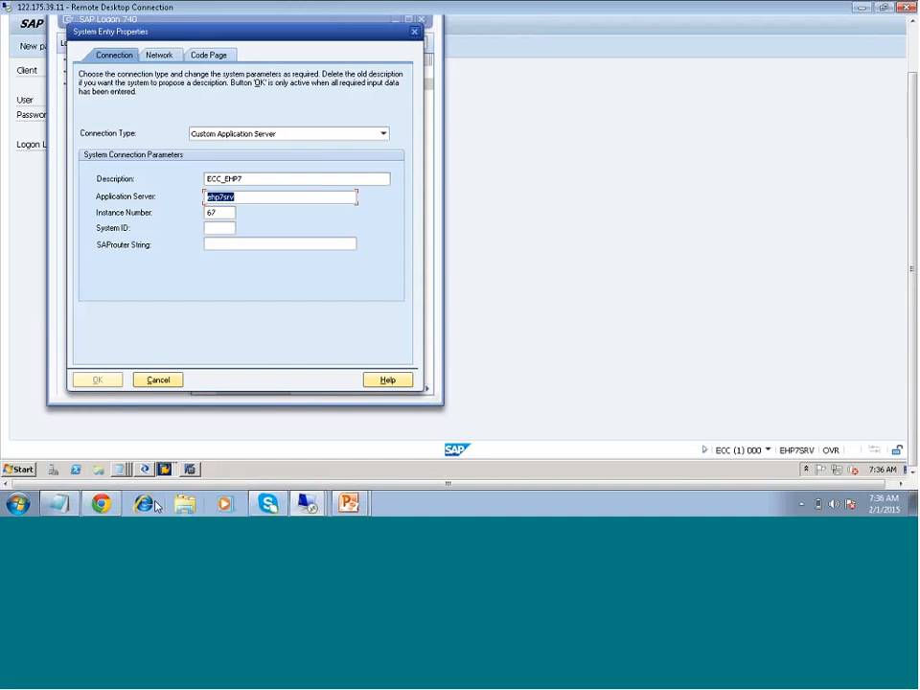
{"action": "left_click", "coordinate": [145, 470]}
{"action": "key", "text": "ctrl+v"}
- Enter the ECC user name and password for ECC_Conn and expand its advanced settings
{"action": "left_click", "coordinate": [412, 164]}
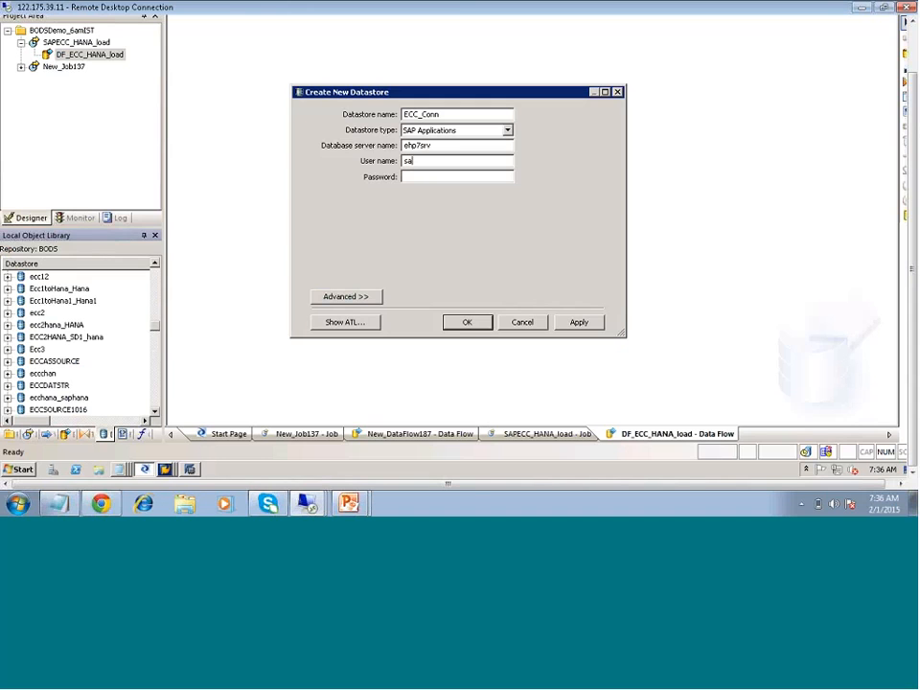
{"action": "key", "text": "Tab"}
{"action": "type", "text": "****"}
{"action": "left_click", "coordinate": [346, 296]}
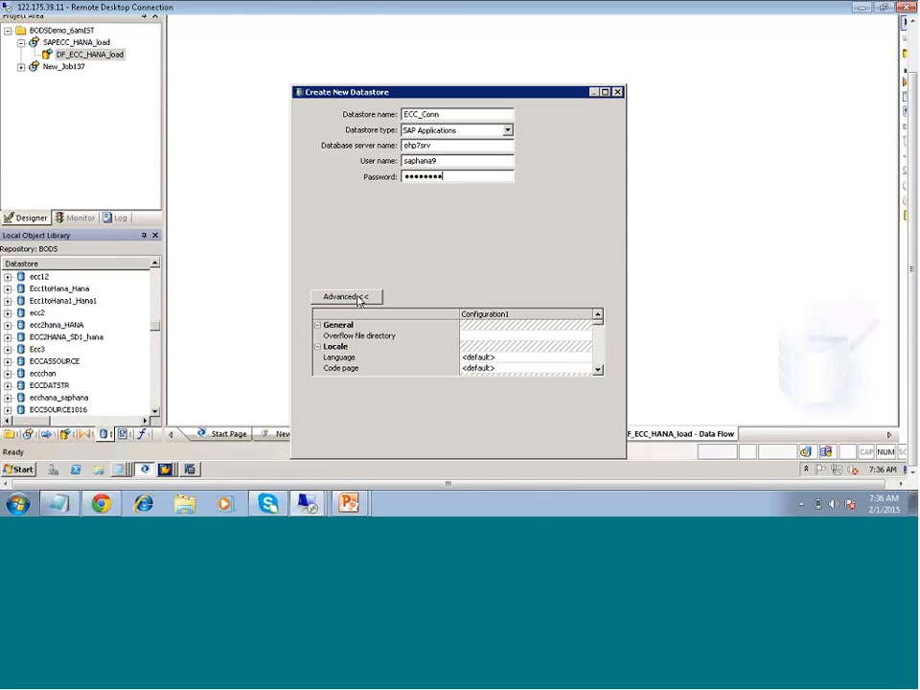
- Look through the open SAP logon sessions to check the client and user details
{"action": "left_click", "coordinate": [165, 469]}
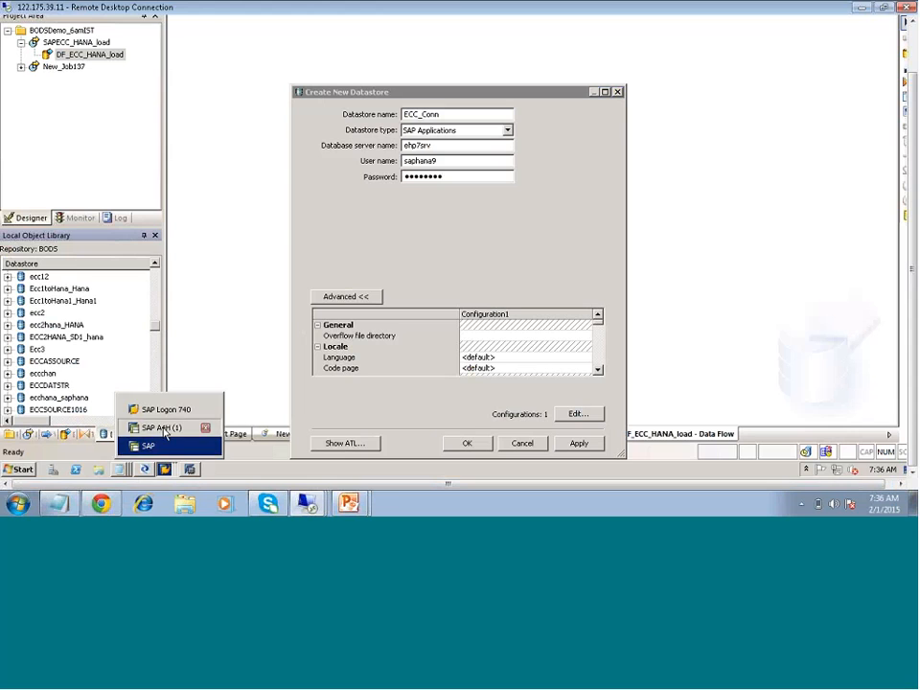
{"action": "left_click", "coordinate": [165, 431]}
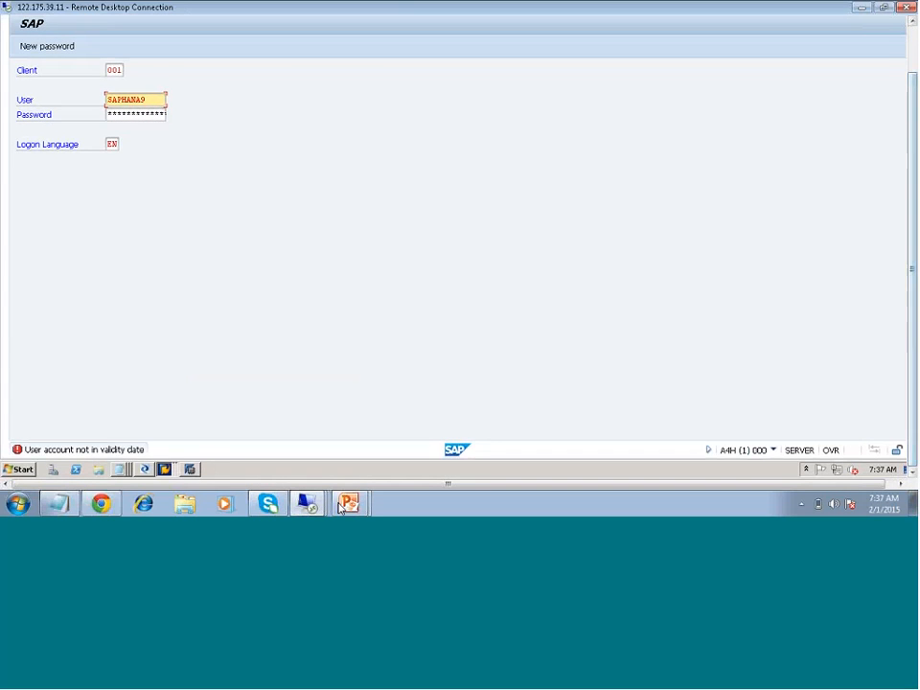
{"action": "left_click", "coordinate": [164, 470]}
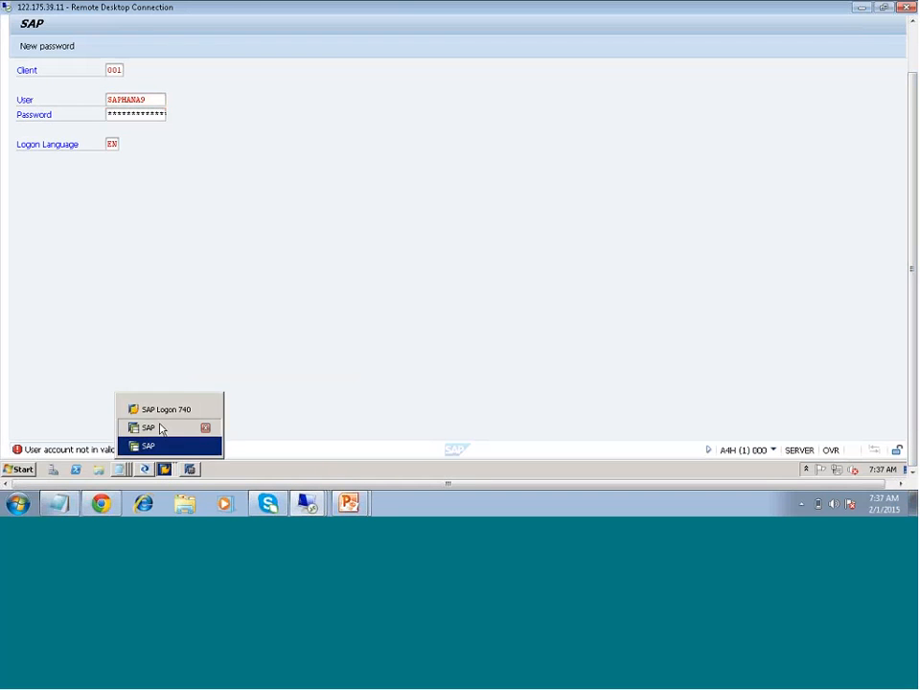
{"action": "left_click", "coordinate": [160, 428]}
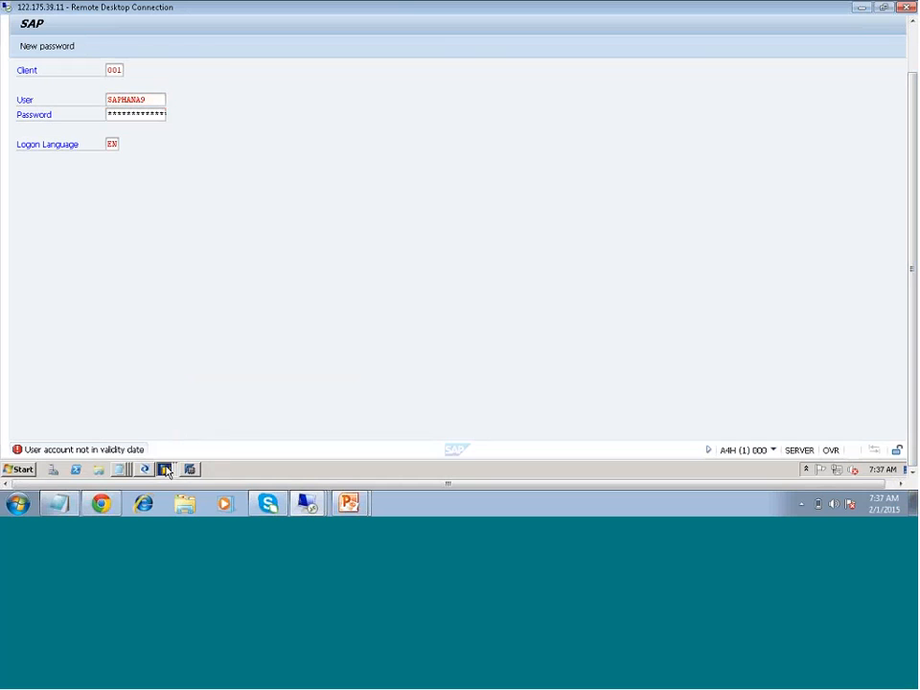
{"action": "left_click", "coordinate": [164, 469]}
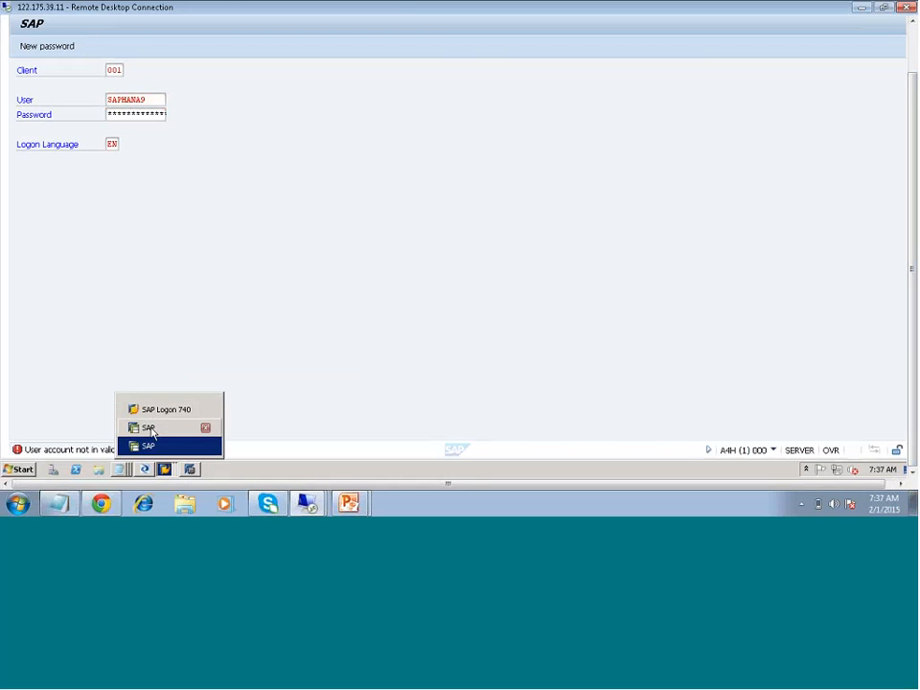
{"action": "left_click", "coordinate": [139, 428]}
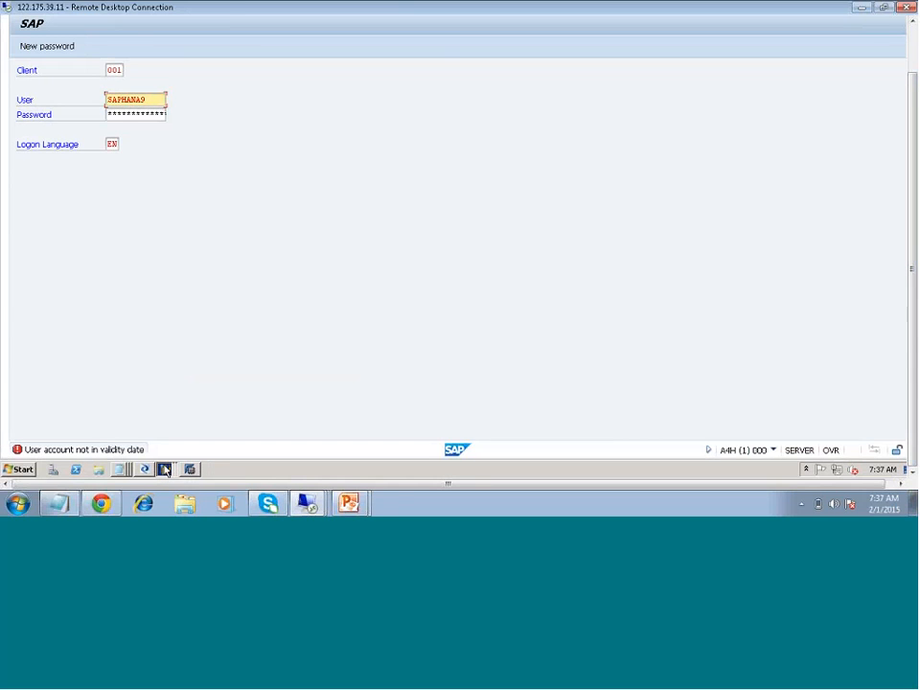
{"action": "left_click", "coordinate": [166, 468]}
{"action": "left_click", "coordinate": [339, 470]}
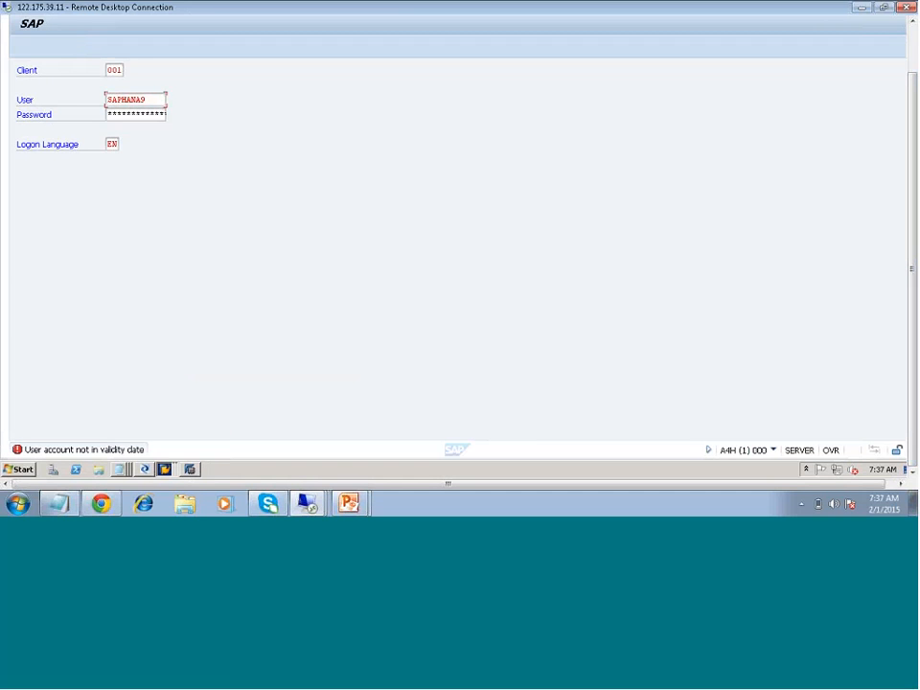
{"action": "left_click", "coordinate": [185, 445]}
- Return to Data Services Designer, try to apply the ECC_Conn settings, and decline saving the datastore
{"action": "left_click", "coordinate": [146, 468]}
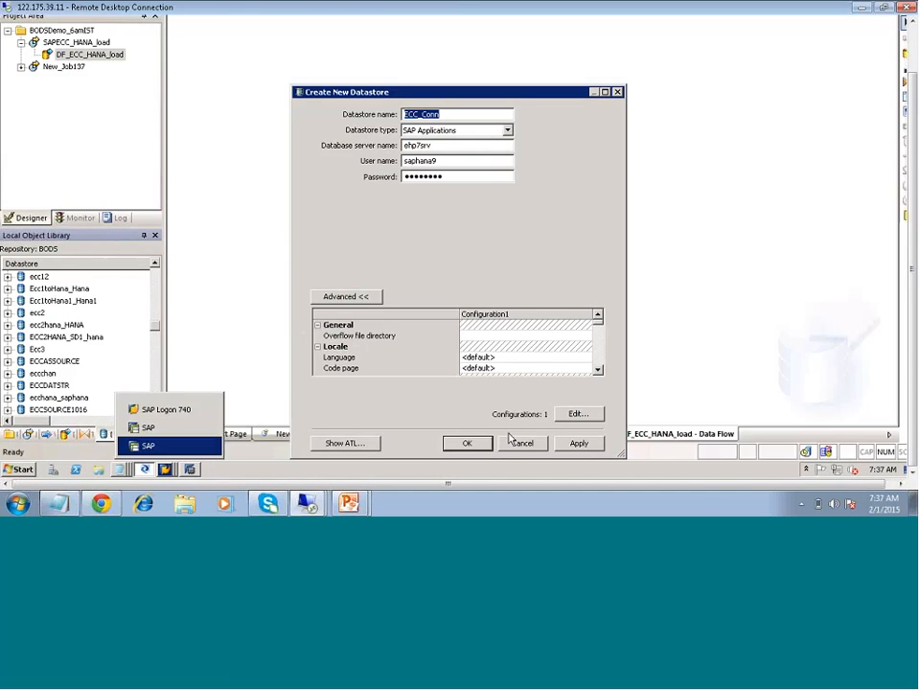
{"action": "left_click", "coordinate": [580, 444]}
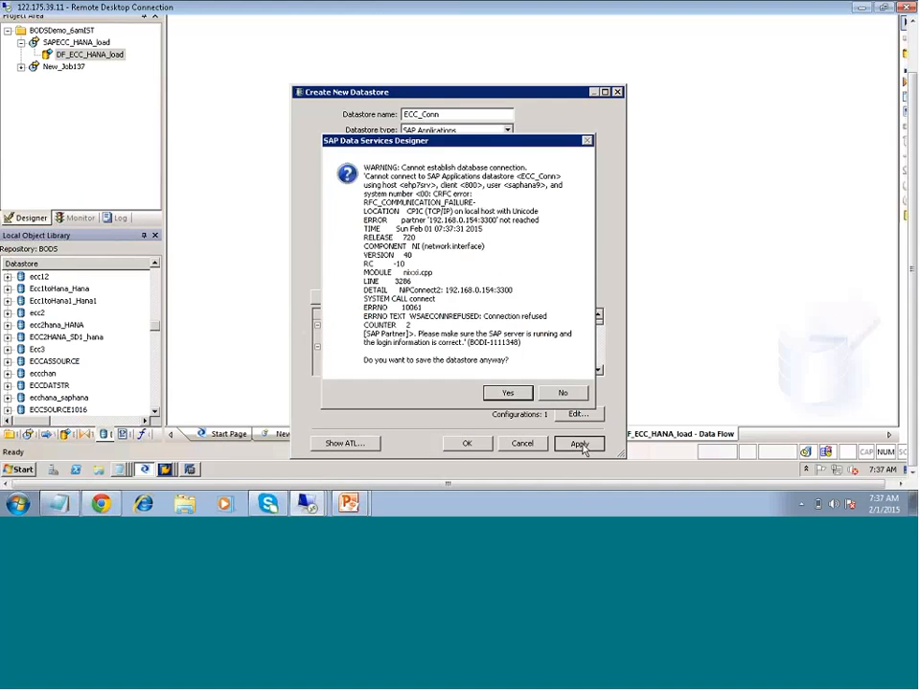
{"action": "left_click", "coordinate": [563, 395]}
- Examine ECC_Conn's advanced SAP settings, including the client number and system number
{"action": "left_click", "coordinate": [491, 359]}
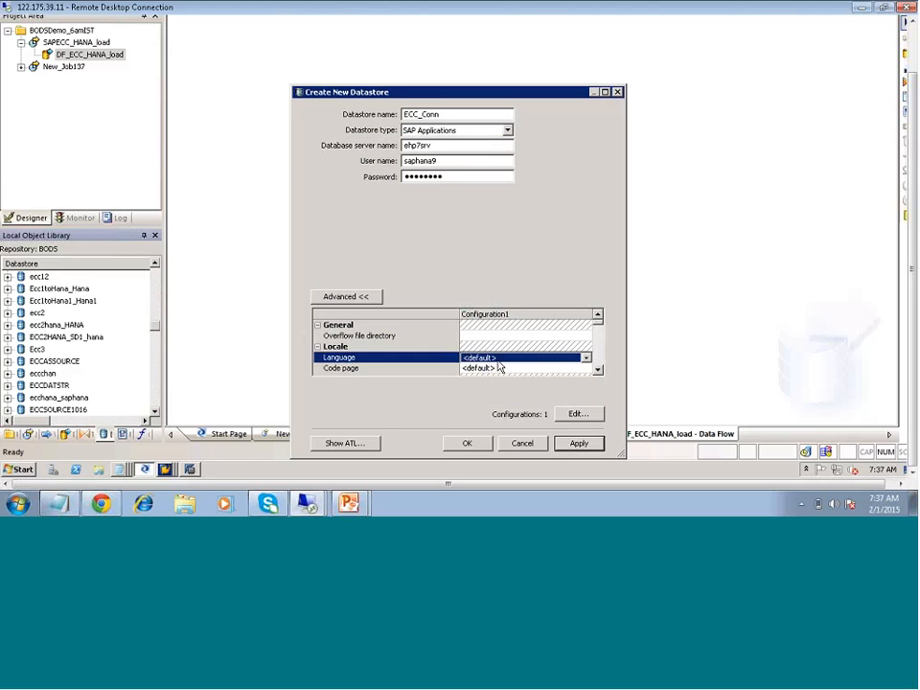
{"action": "scroll", "coordinate": [498, 367], "scroll_direction": "down", "scroll_amount": 2}
{"action": "scroll", "coordinate": [499, 367], "scroll_direction": "up", "scroll_amount": 2}
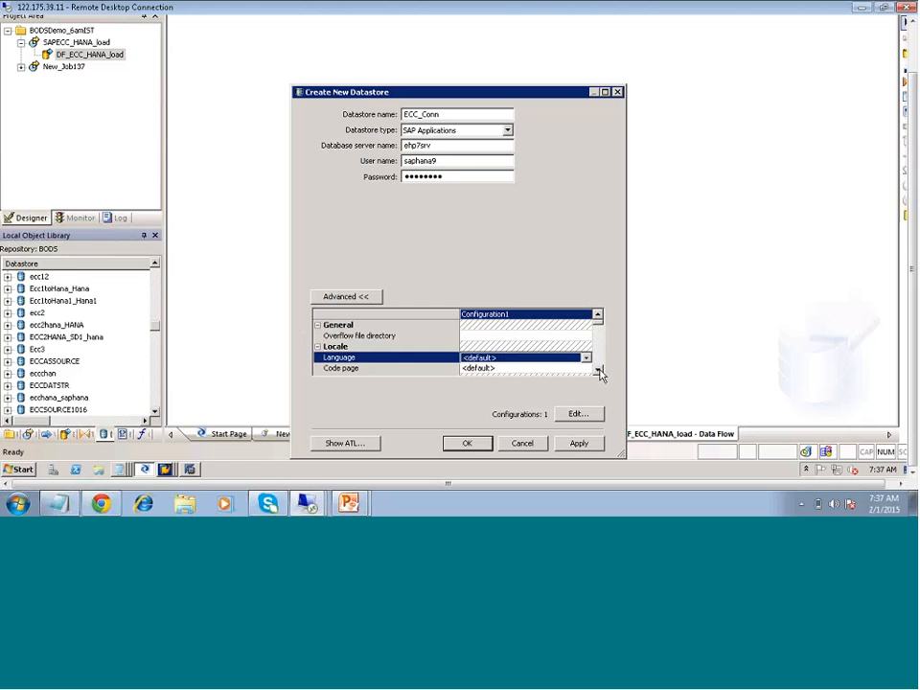
{"action": "left_click", "coordinate": [598, 370]}
{"action": "left_click", "coordinate": [598, 370]}
{"action": "left_click", "coordinate": [598, 370]}
{"action": "left_click", "coordinate": [598, 370]}
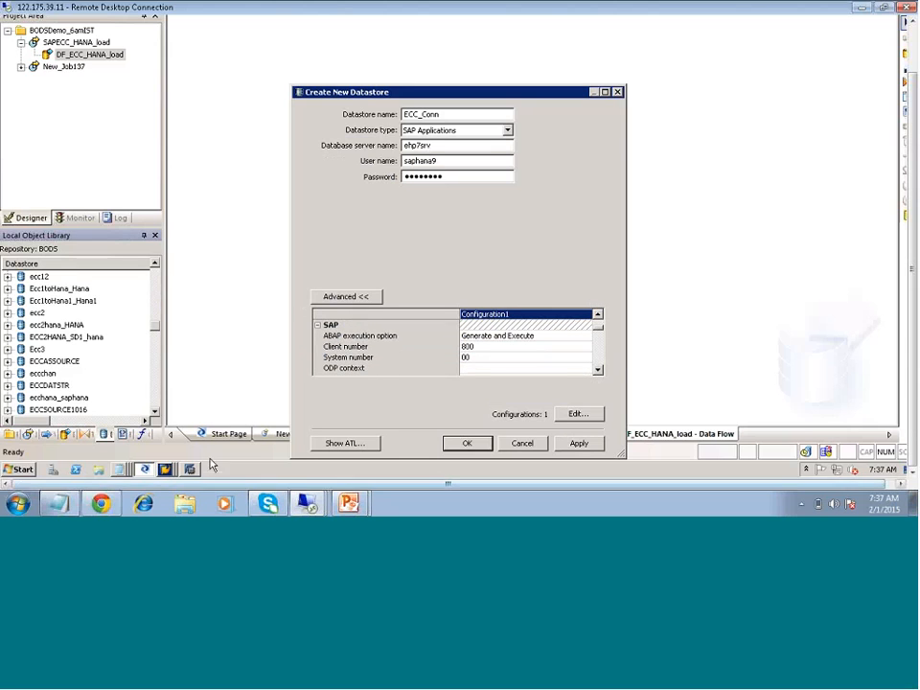
- Check the instance number in the ECC_EHP7 entry properties in SAP Logon and close them without changes
{"action": "left_click", "coordinate": [165, 469]}
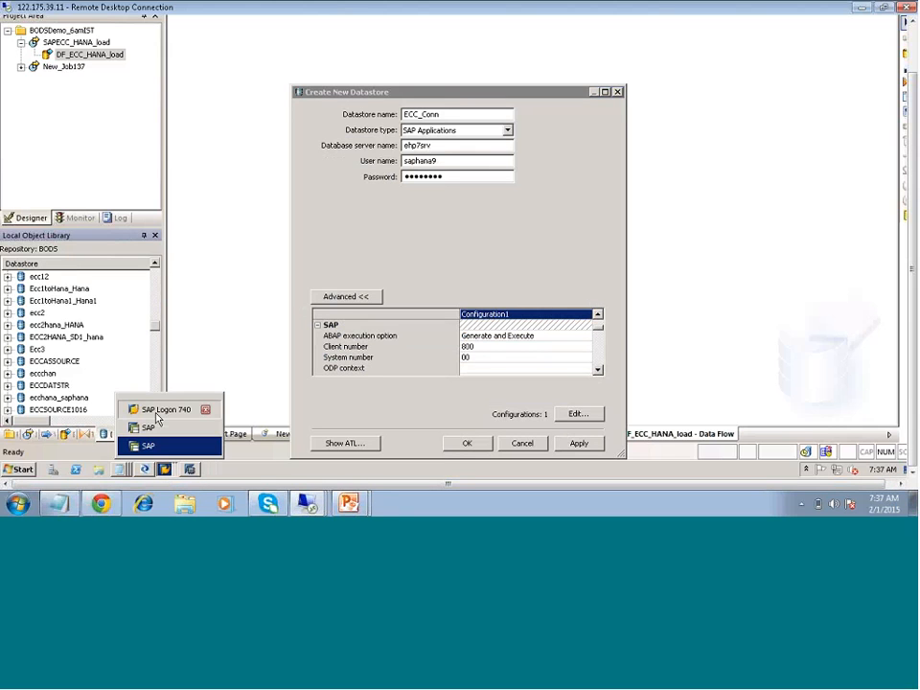
{"action": "left_click", "coordinate": [157, 411]}
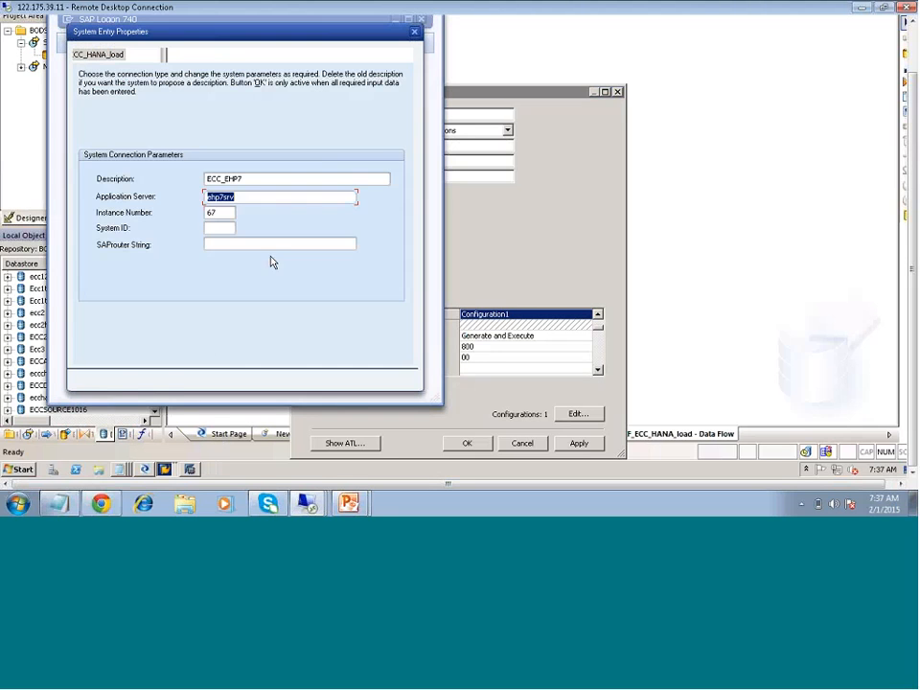
{"action": "left_click", "coordinate": [168, 378]}
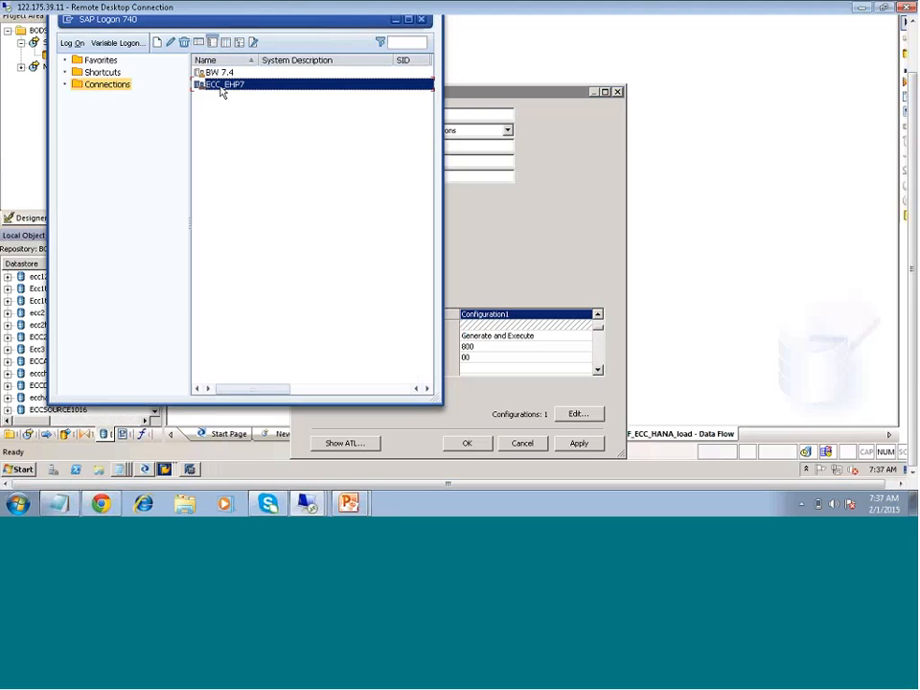
{"action": "double_click", "coordinate": [220, 88]}
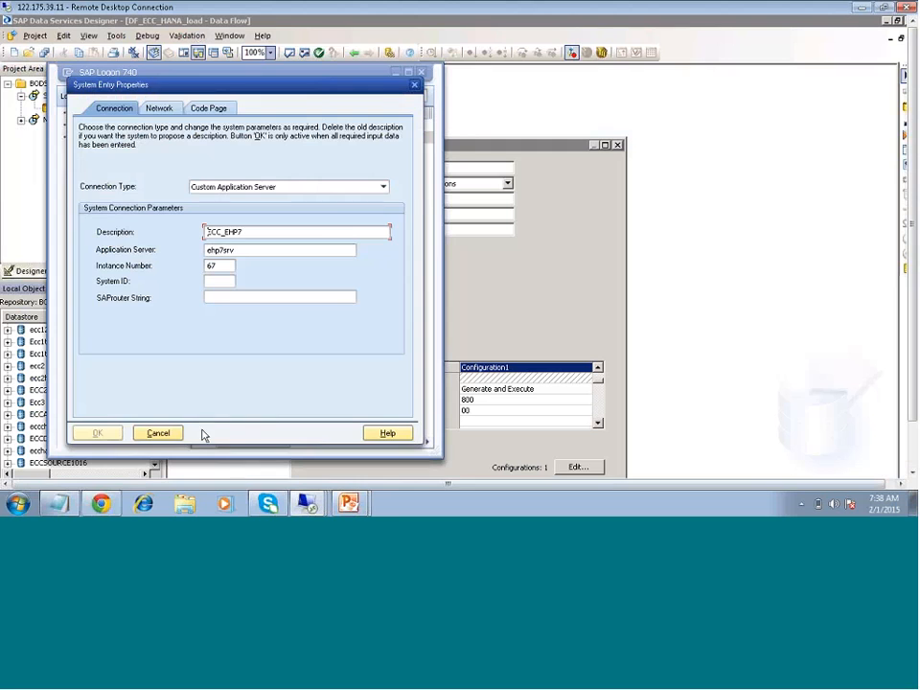
{"action": "left_click", "coordinate": [159, 432]}
- Set ECC_Conn's system number to 67 and try to apply the datastore settings again
{"action": "left_click", "coordinate": [469, 414]}
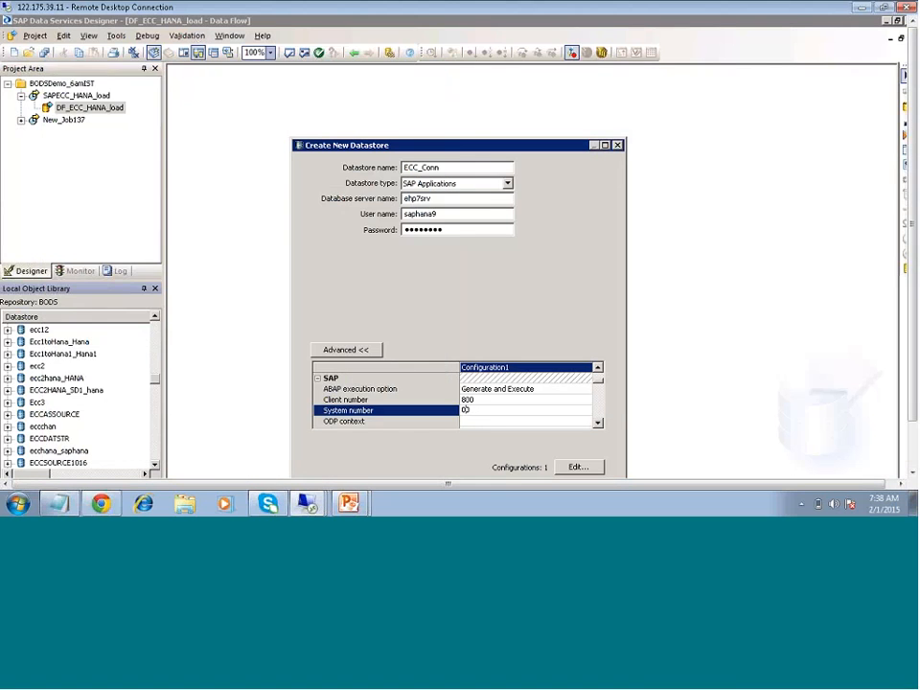
{"action": "key", "text": "Delete"}
{"action": "left_click_drag", "start_coordinate": [537, 145], "coordinate": [553, 87]}
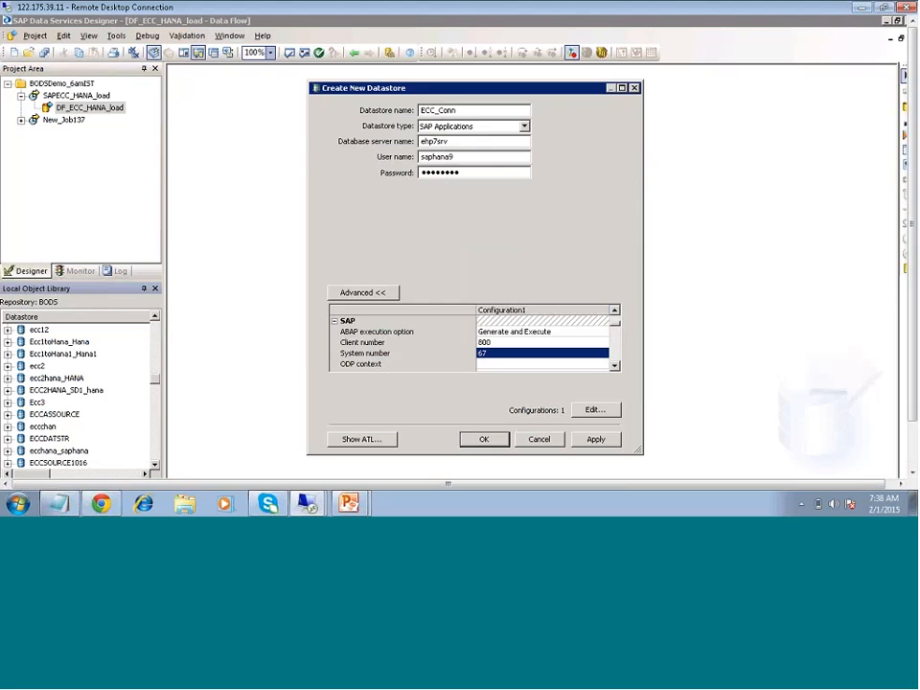
{"action": "left_click", "coordinate": [594, 439]}
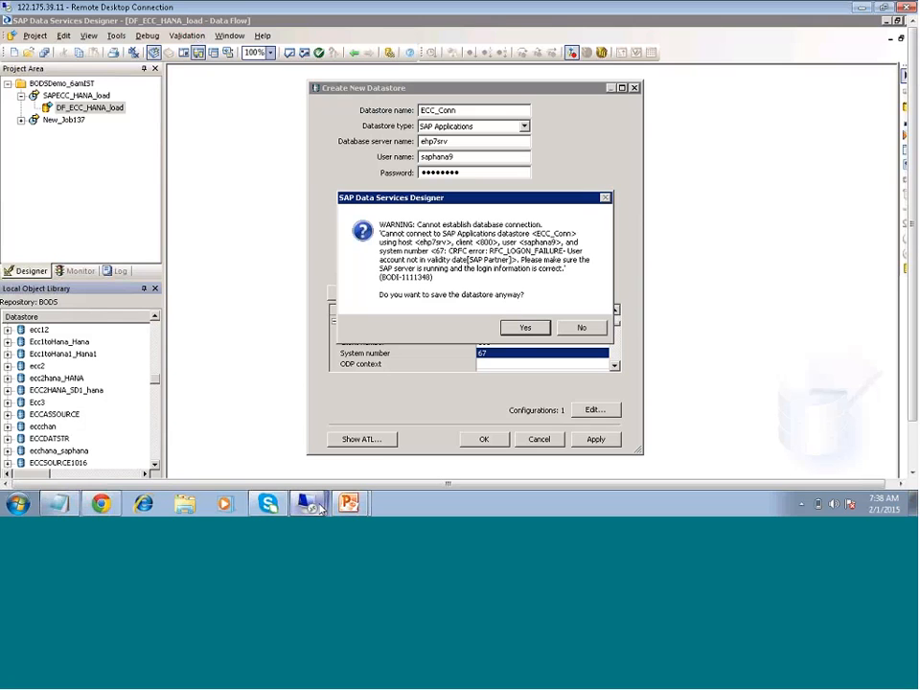
- Switch to the BODS remote desktop session and open the HANAVINAY datastore from the local object library
{"action": "mouse_move", "coordinate": [311, 506]}
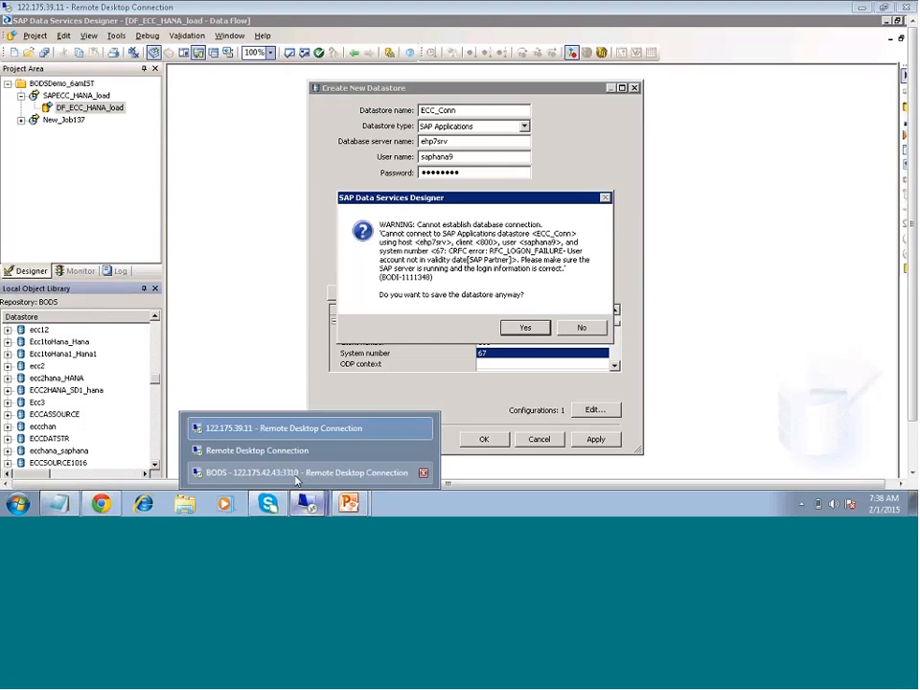
{"action": "left_click", "coordinate": [295, 479]}
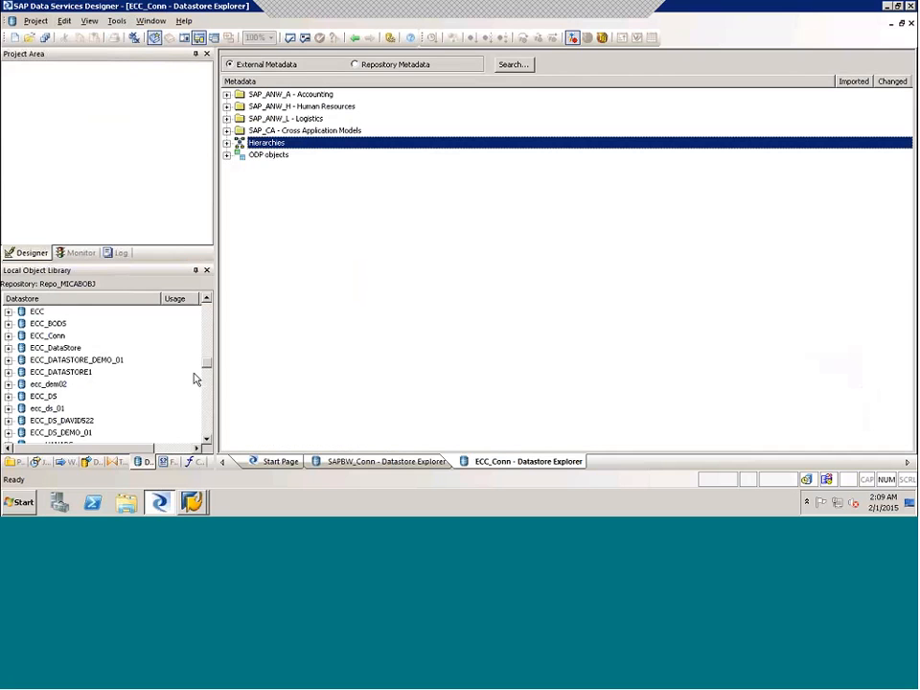
{"action": "scroll", "coordinate": [205, 379], "scroll_direction": "down", "scroll_amount": 5}
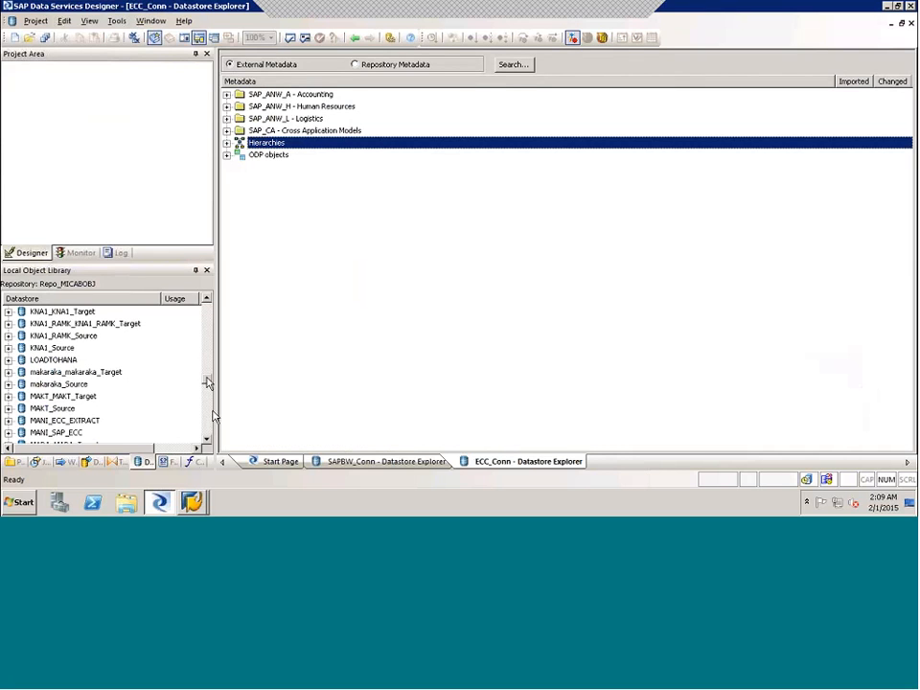
{"action": "scroll", "coordinate": [211, 413], "scroll_direction": "down", "scroll_amount": 5}
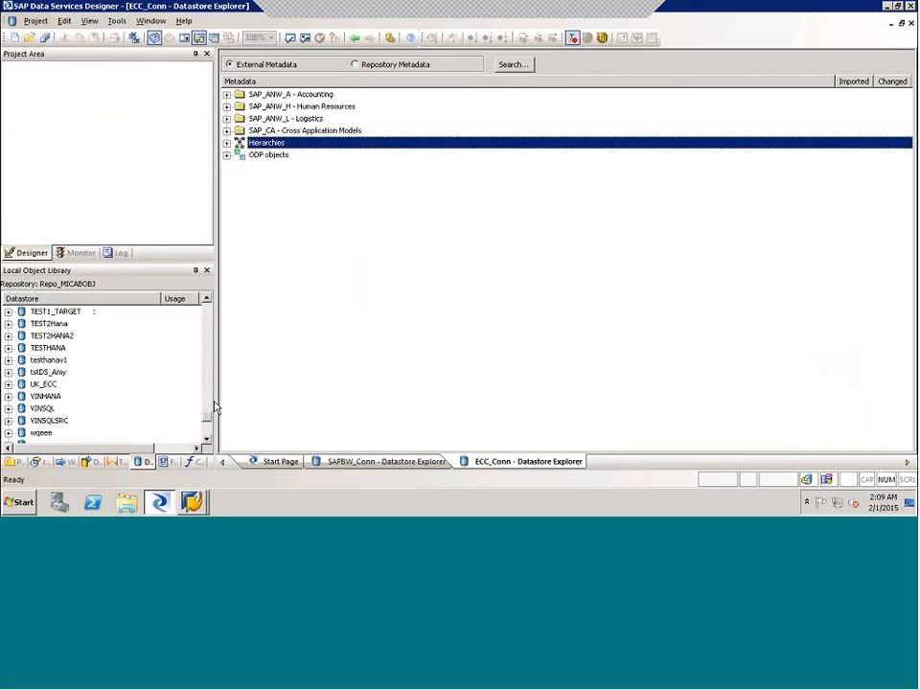
{"action": "scroll", "coordinate": [215, 405], "scroll_direction": "up", "scroll_amount": 4}
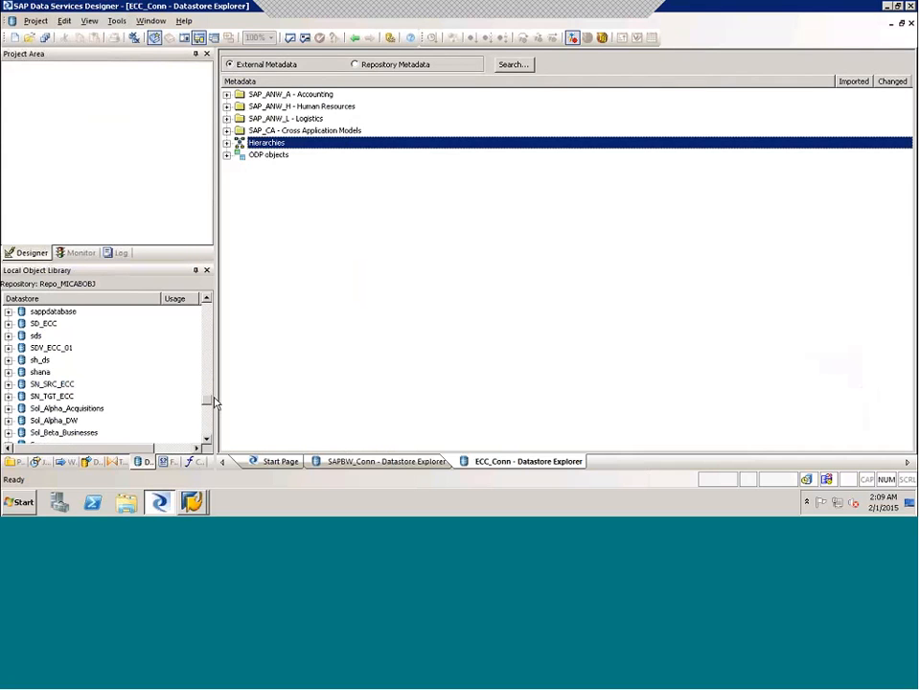
{"action": "left_click_drag", "start_coordinate": [214, 392], "coordinate": [213, 377]}
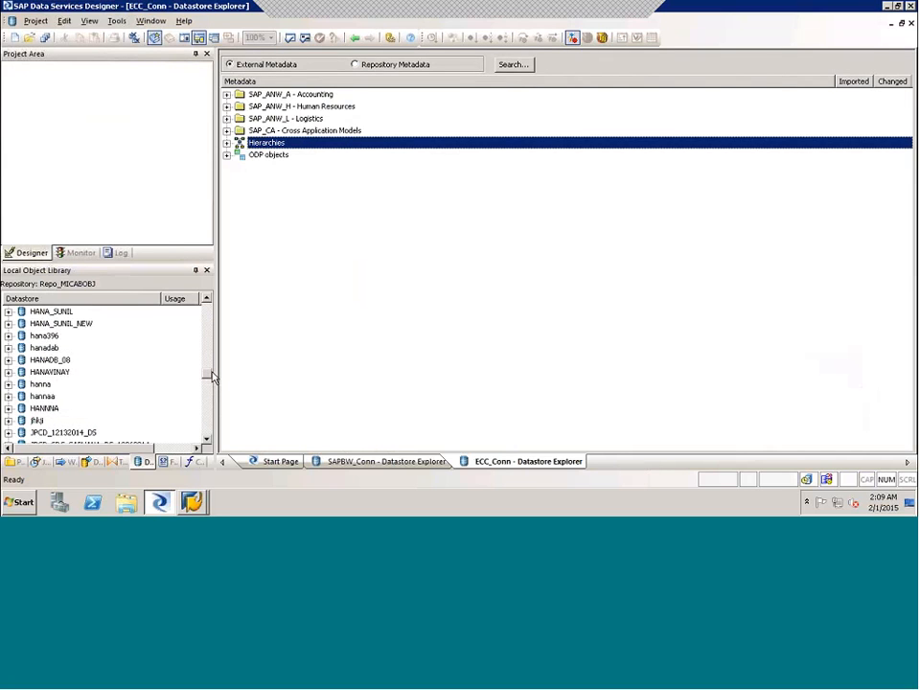
{"action": "left_click", "coordinate": [51, 376]}
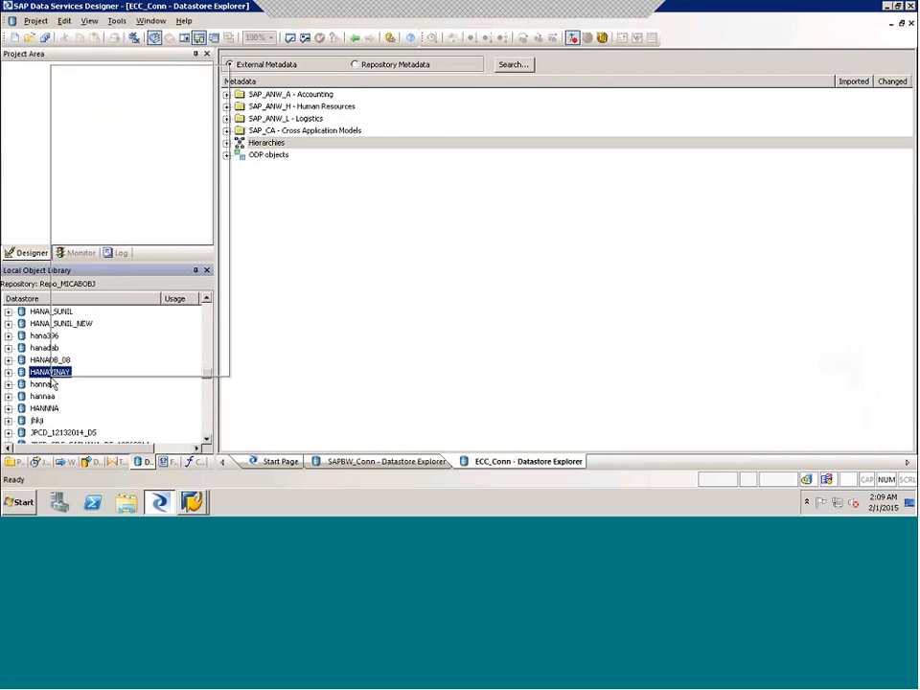
{"action": "right_click", "coordinate": [53, 382]}
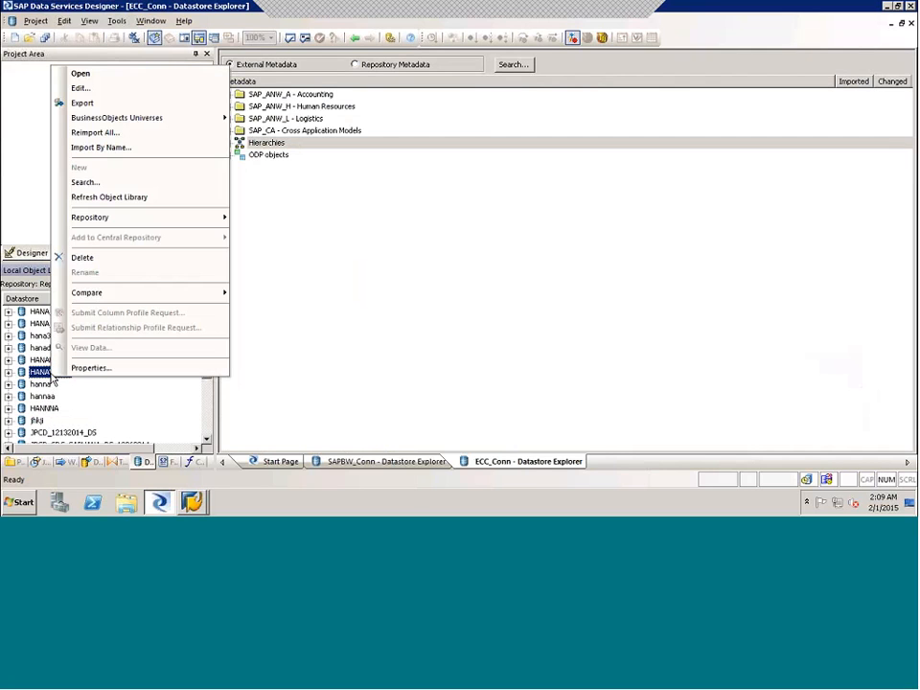
{"action": "left_click", "coordinate": [77, 102]}
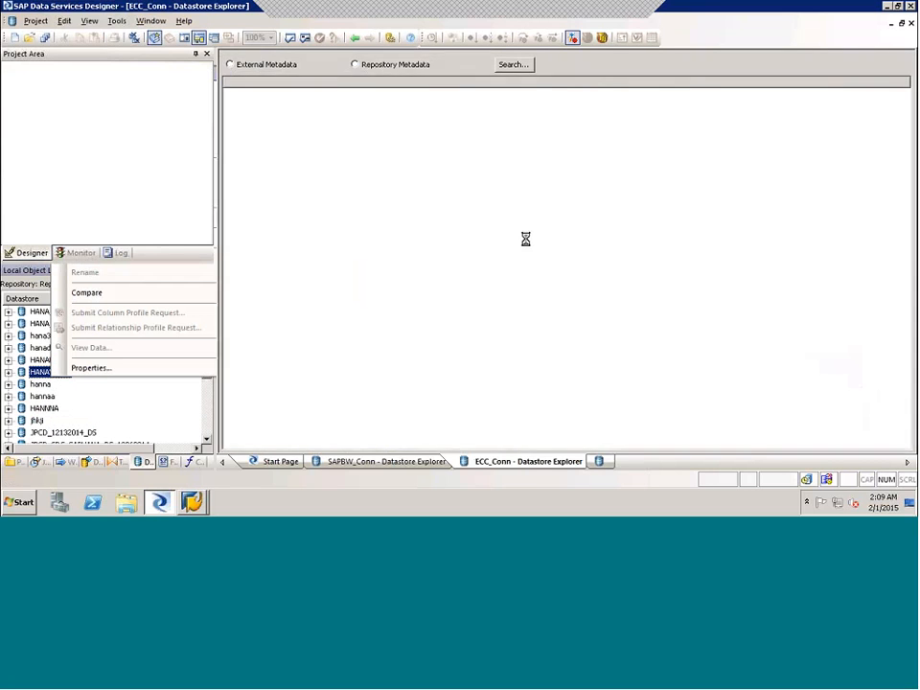
{"action": "left_click", "coordinate": [559, 285]}
- Try to apply the hanna datastore's existing settings, decline saving it, and cancel the edit
{"action": "right_click", "coordinate": [43, 385]}
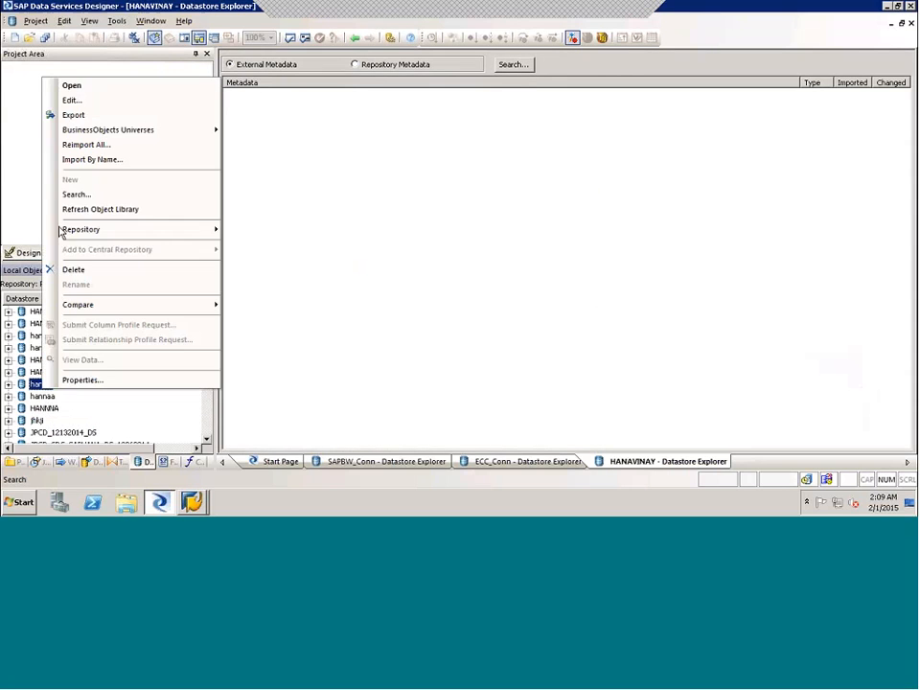
{"action": "left_click", "coordinate": [77, 101]}
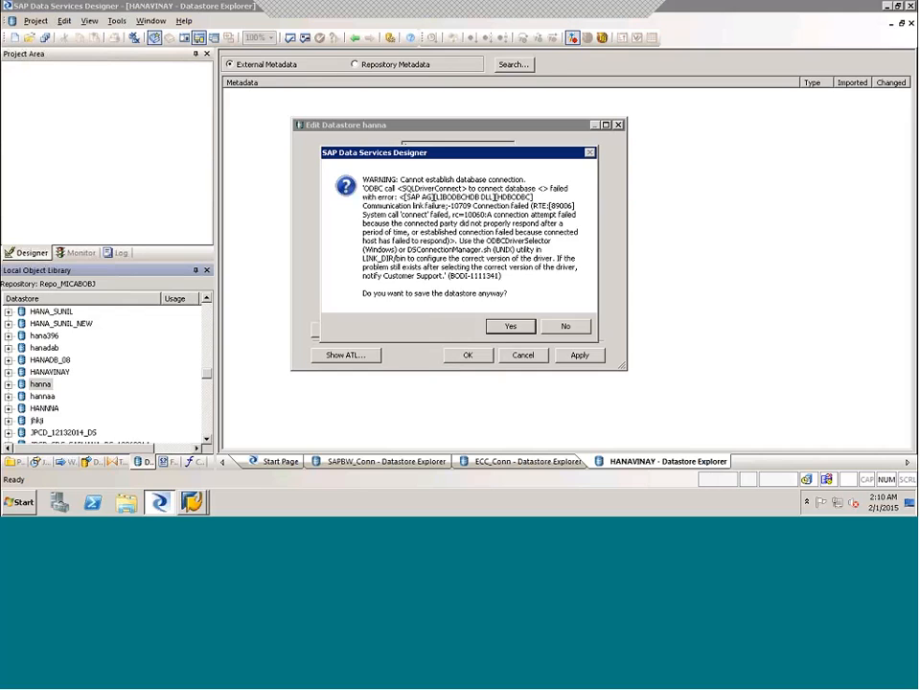
{"action": "left_click", "coordinate": [566, 326]}
{"action": "left_click", "coordinate": [524, 355]}
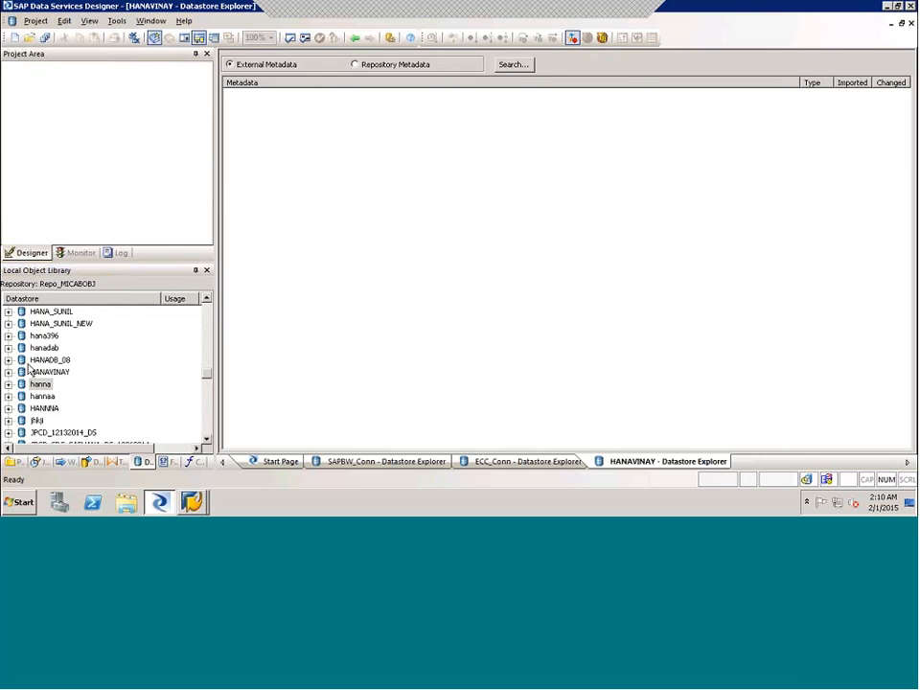
- Try to apply the HANA_DS datastore's existing settings, decline saving it, and cancel the edit
{"action": "left_click", "coordinate": [207, 299]}
{"action": "left_click", "coordinate": [207, 299]}
{"action": "left_click", "coordinate": [207, 299]}
{"action": "left_click", "coordinate": [207, 299]}
{"action": "left_click", "coordinate": [207, 299]}
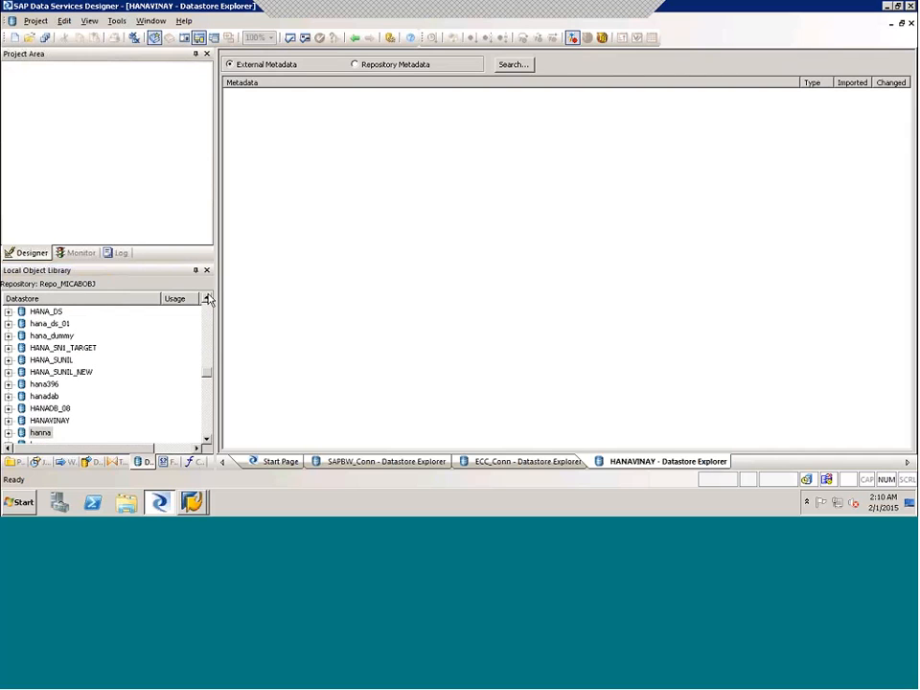
{"action": "left_click", "coordinate": [207, 299]}
{"action": "scroll", "coordinate": [207, 299], "scroll_direction": "up", "scroll_amount": 2}
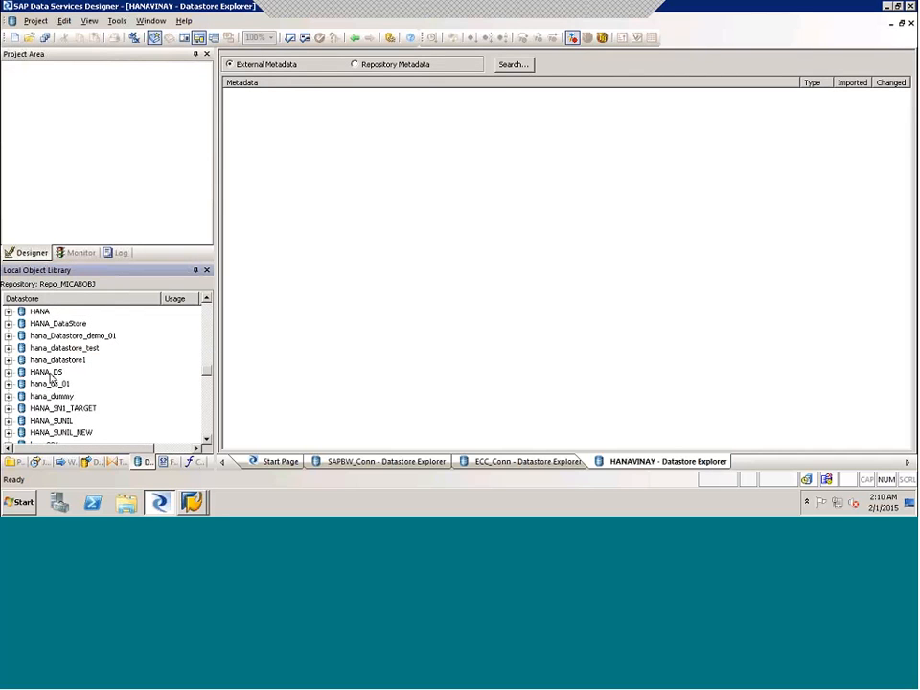
{"action": "left_click", "coordinate": [50, 372]}
{"action": "right_click", "coordinate": [50, 377]}
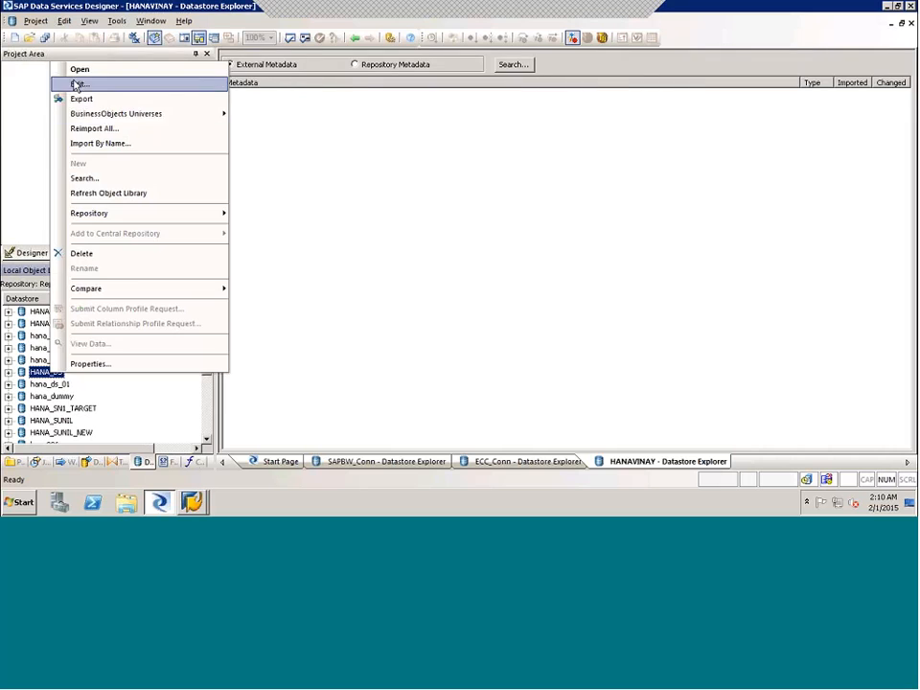
{"action": "left_click", "coordinate": [72, 84]}
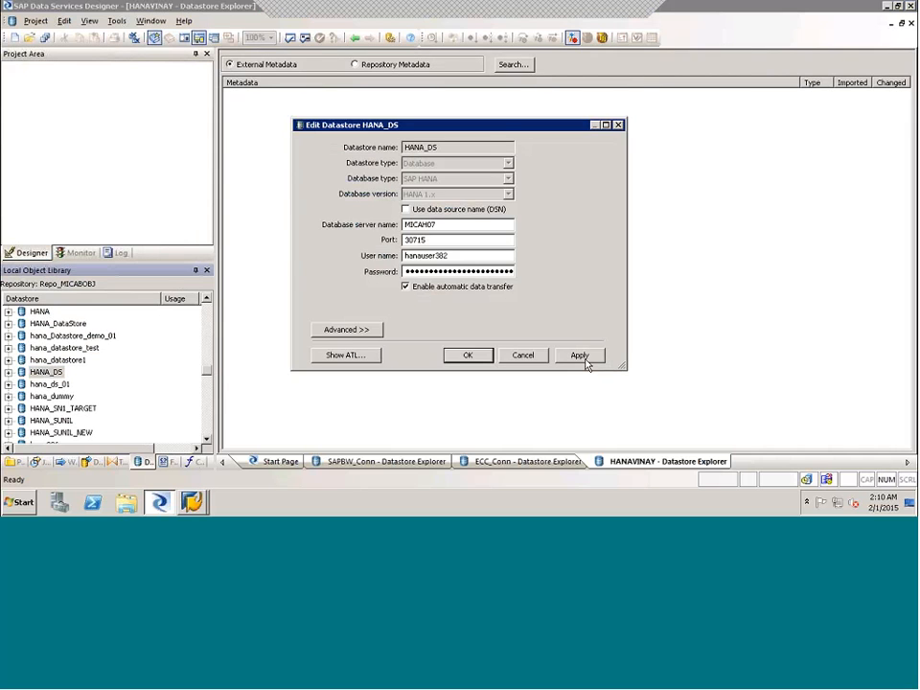
{"action": "left_click", "coordinate": [581, 356]}
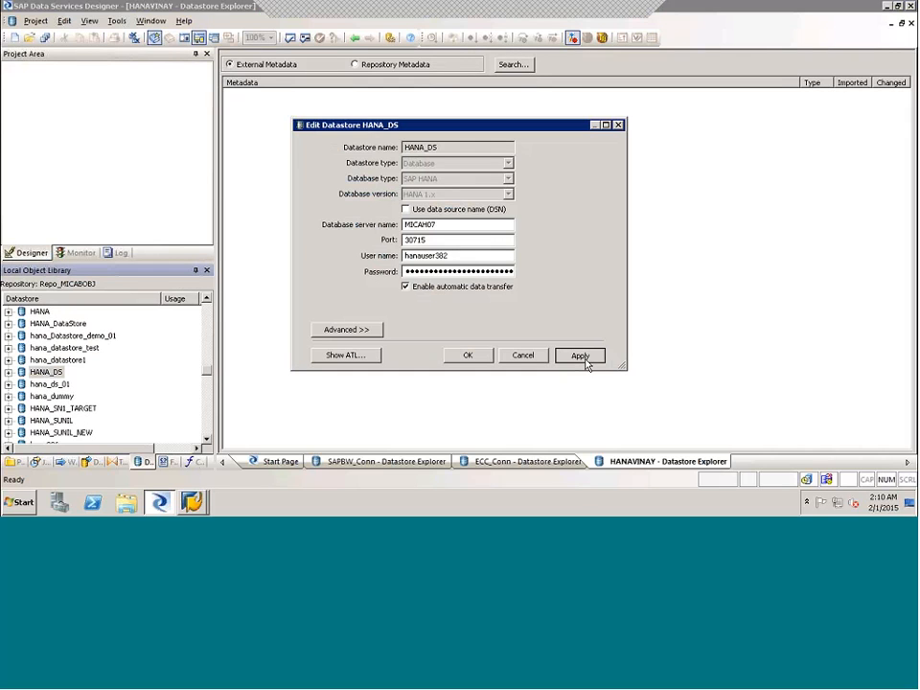
{"action": "left_click", "coordinate": [582, 356]}
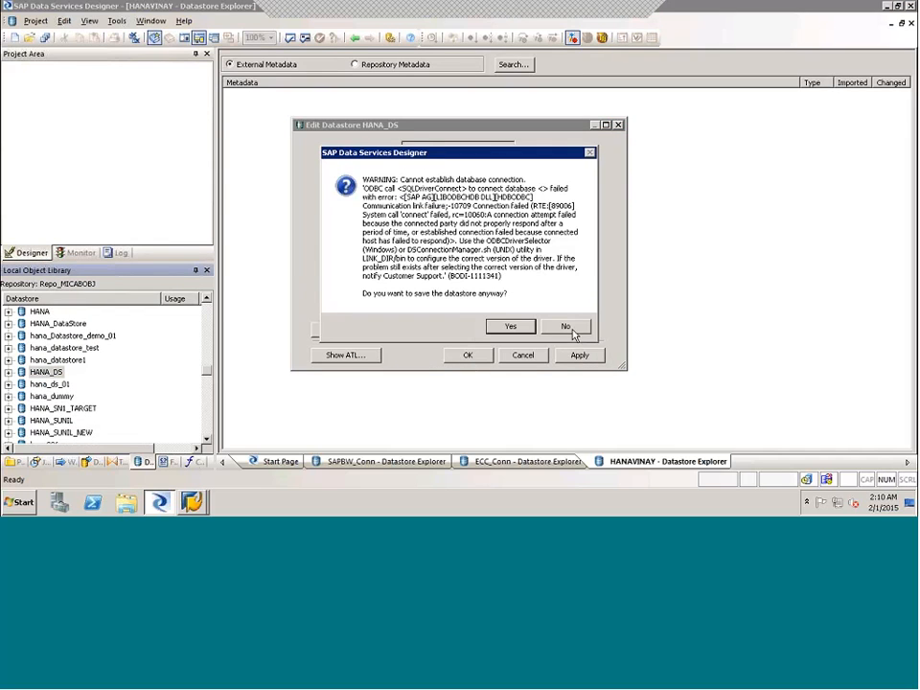
{"action": "left_click", "coordinate": [570, 327]}
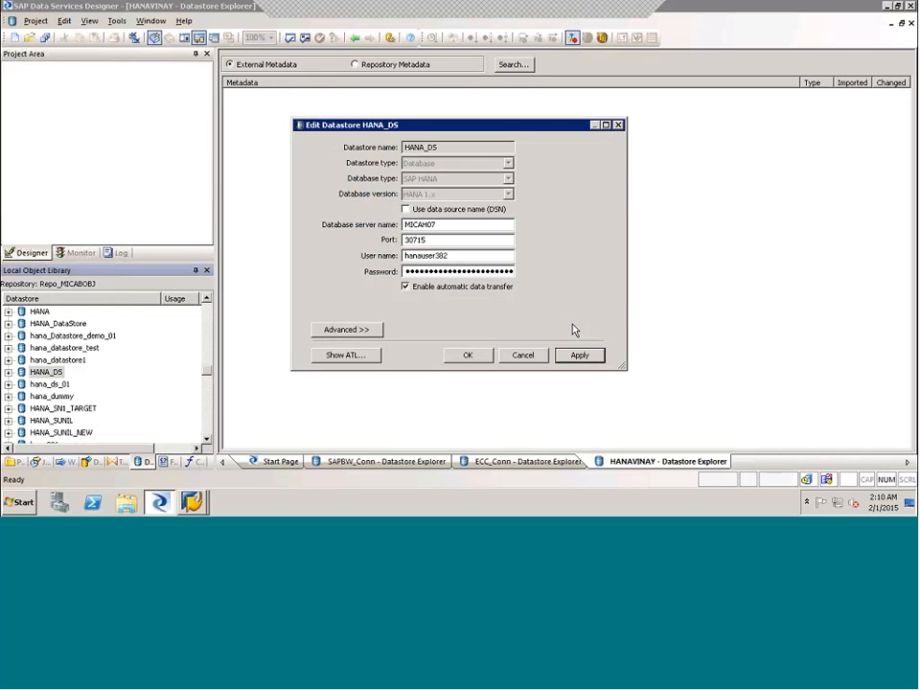
{"action": "left_click", "coordinate": [522, 356]}
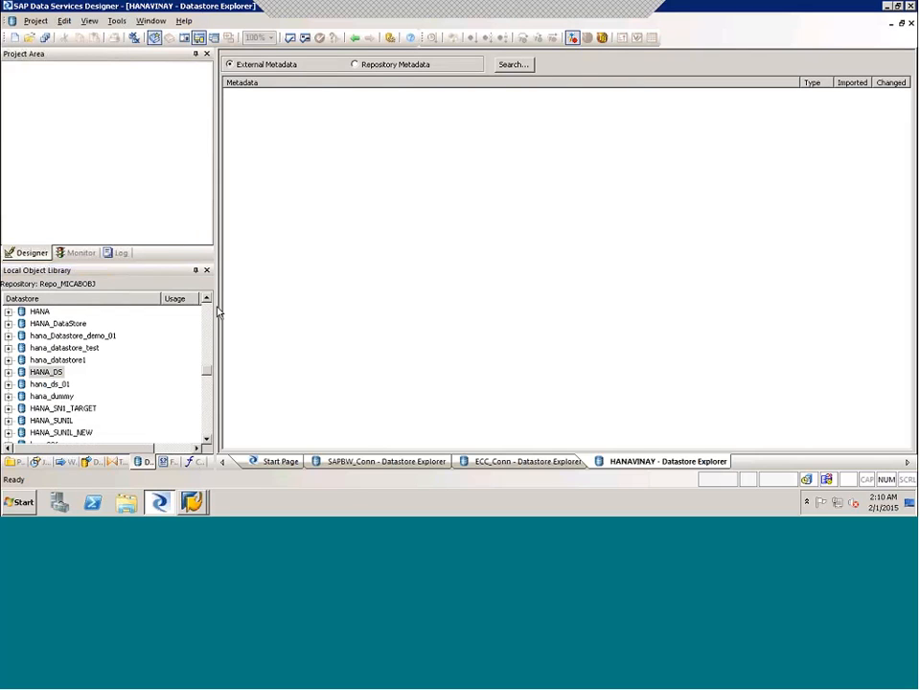
- Try to apply the ED_DS_SAPECC datastore's existing settings, decline saving it, and cancel the edit
{"action": "scroll", "coordinate": [206, 299], "scroll_direction": "up", "scroll_amount": 4}
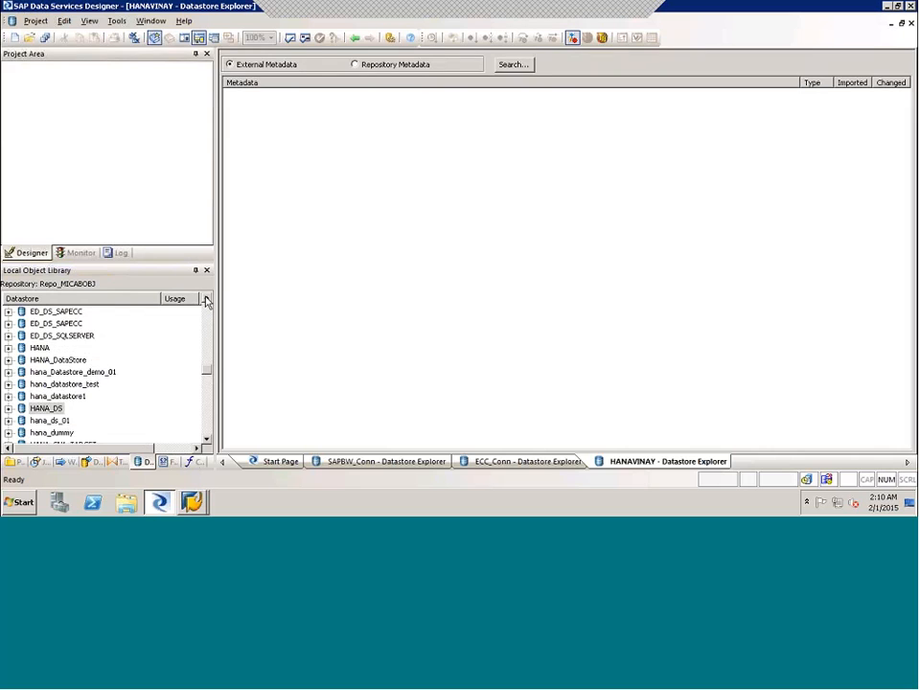
{"action": "scroll", "coordinate": [206, 299], "scroll_direction": "up", "scroll_amount": 6}
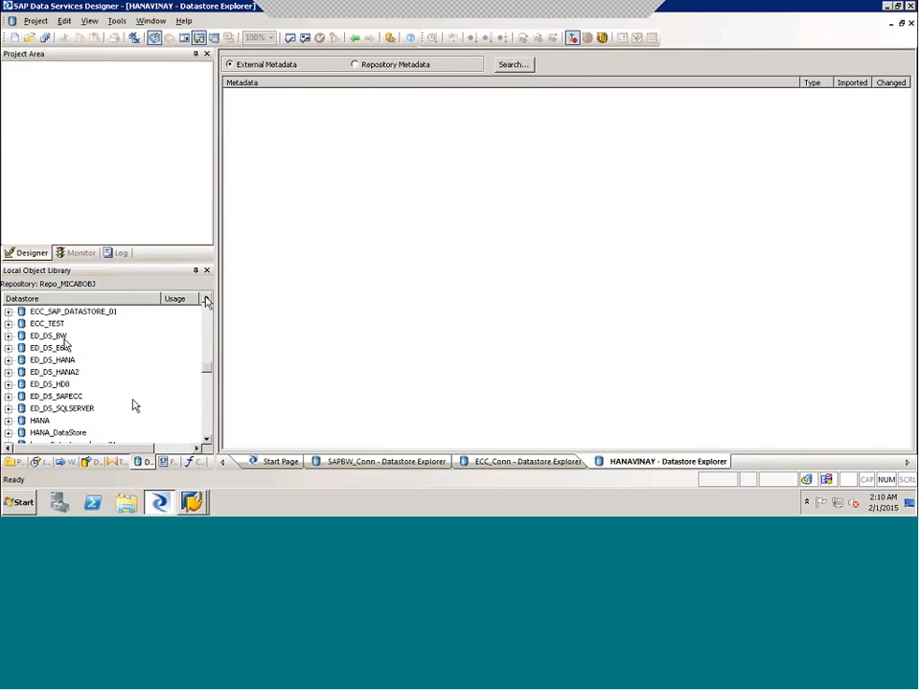
{"action": "right_click", "coordinate": [62, 408]}
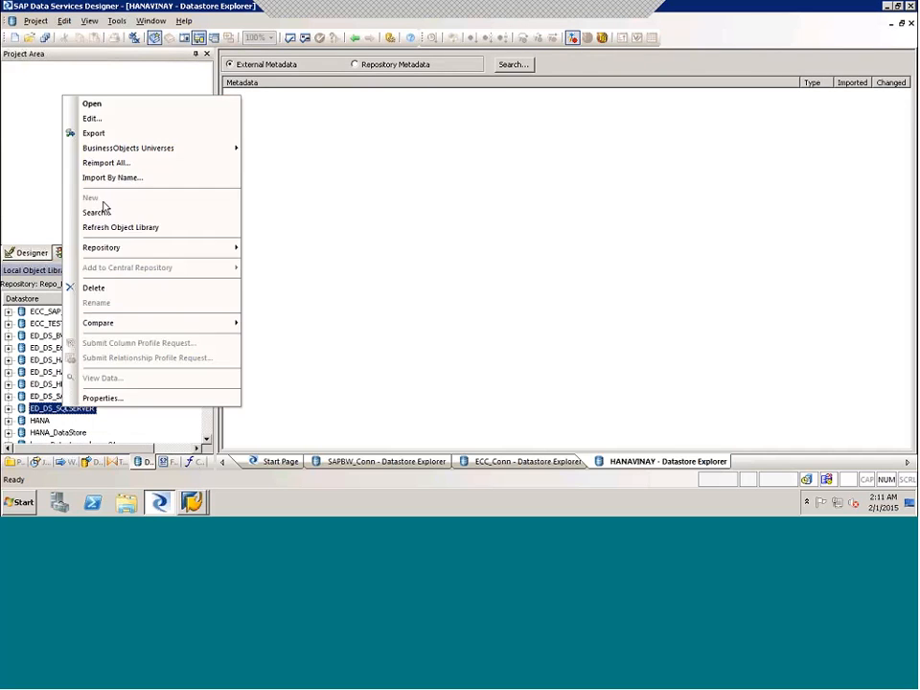
{"action": "left_click", "coordinate": [46, 396]}
{"action": "right_click", "coordinate": [46, 396]}
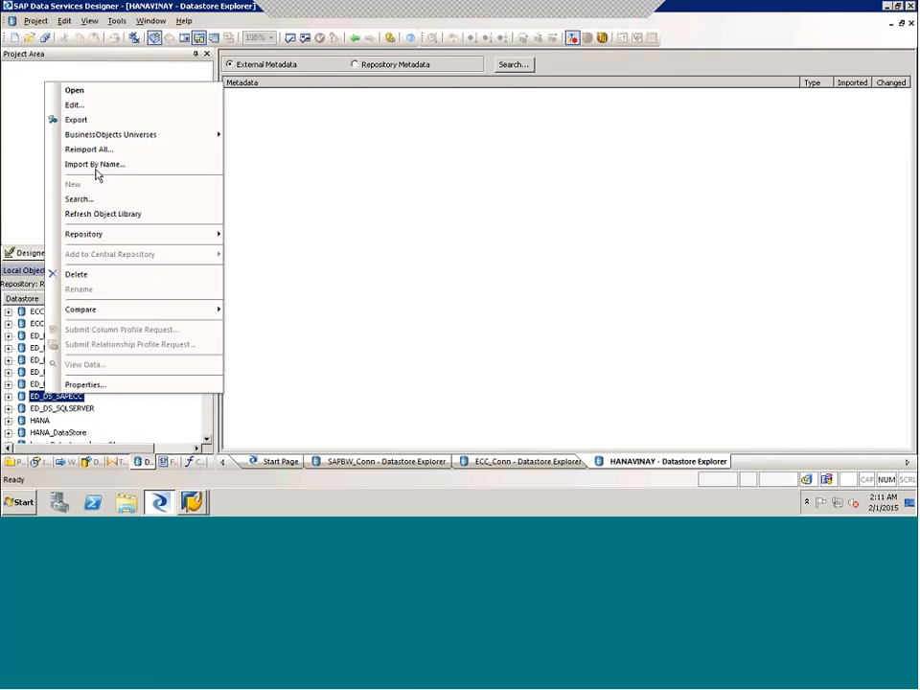
{"action": "left_click", "coordinate": [73, 105]}
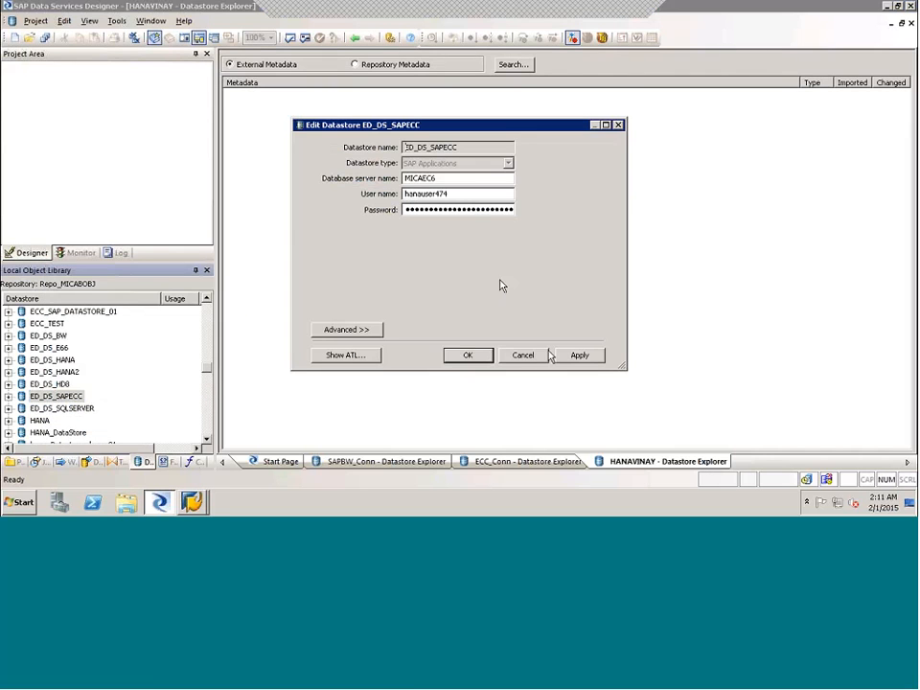
{"action": "left_click", "coordinate": [580, 356]}
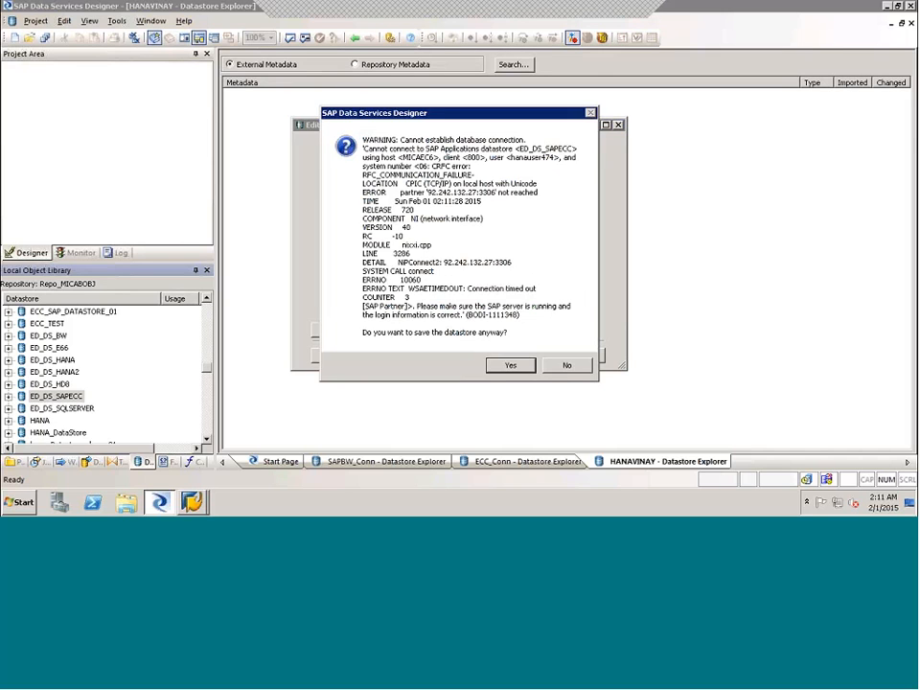
{"action": "left_click", "coordinate": [567, 366]}
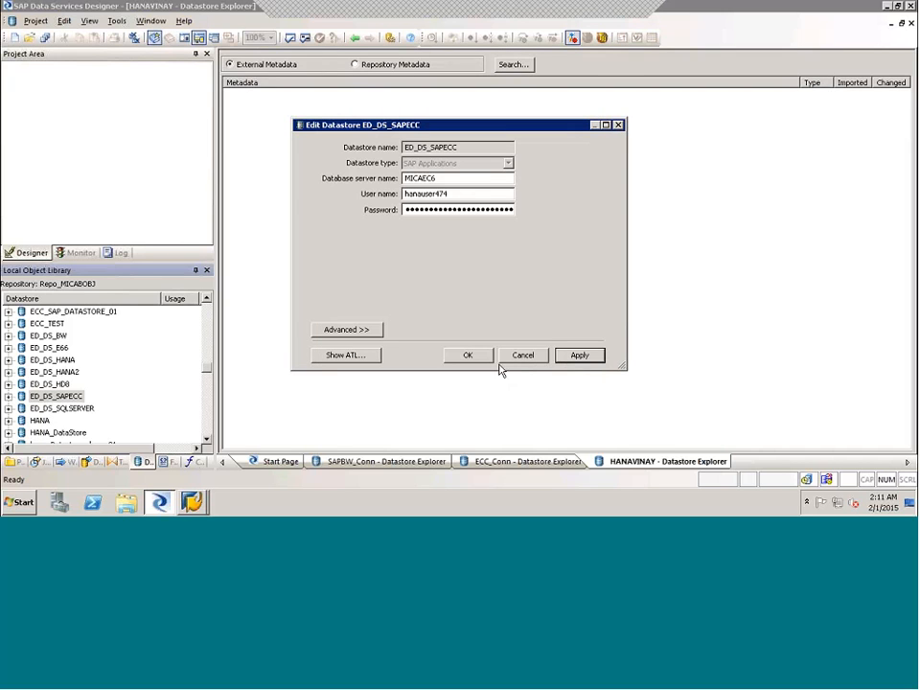
{"action": "left_click", "coordinate": [524, 360]}
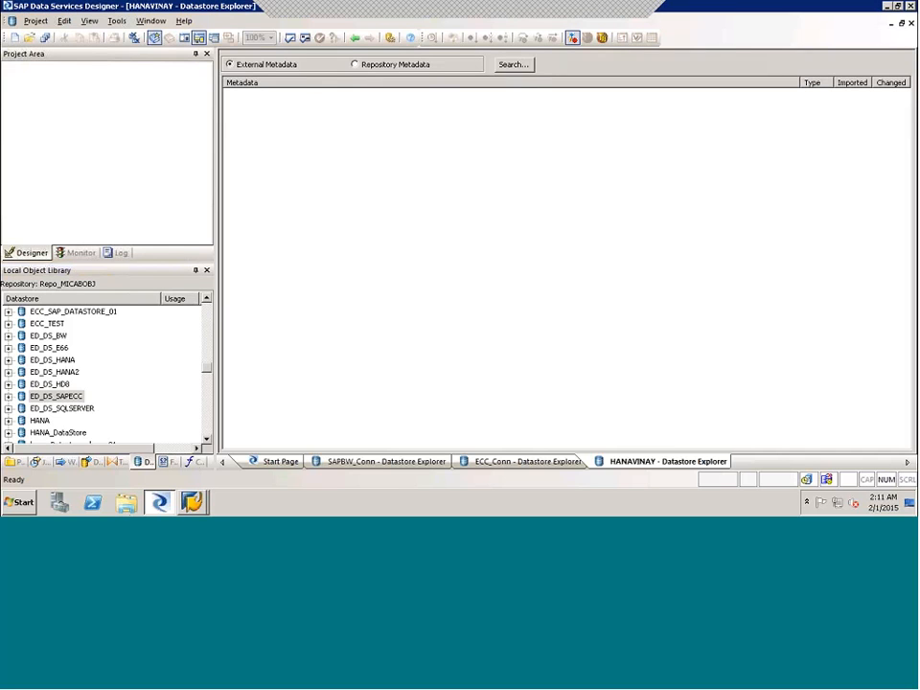
- Return to the remote session holding DF_ECC_HANA_load, reapply the ECC_Conn settings, and save the new datastore despite the connection warning
{"action": "left_click", "coordinate": [888, 6]}
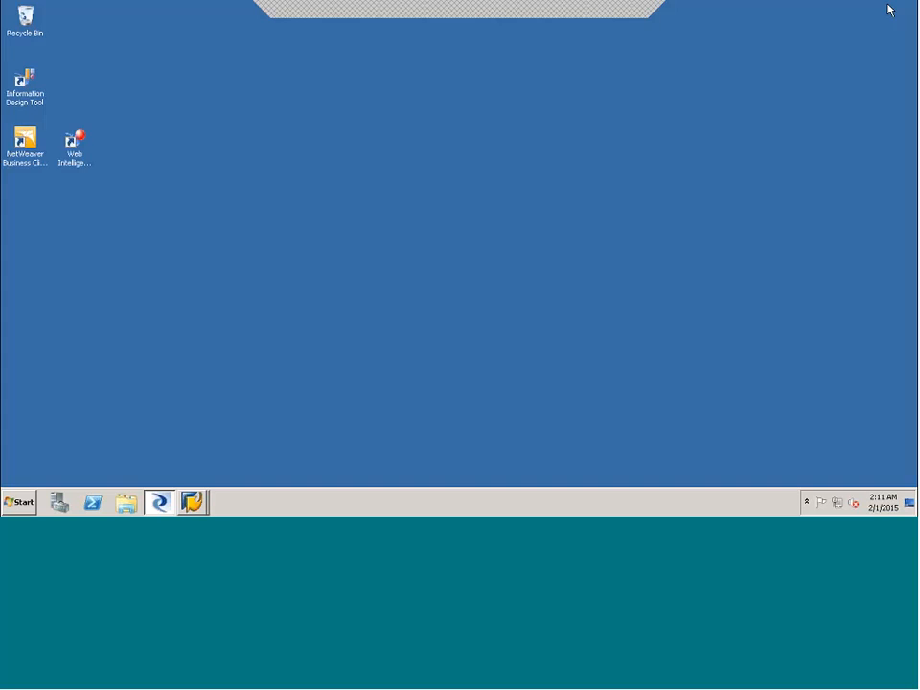
{"action": "left_click", "coordinate": [160, 501]}
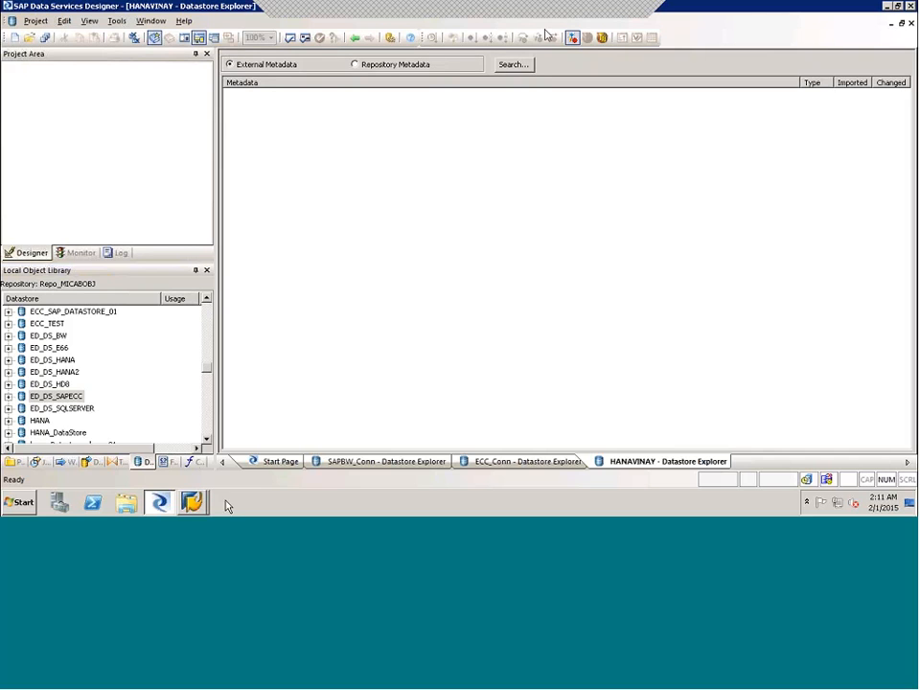
{"action": "left_click", "coordinate": [887, 6]}
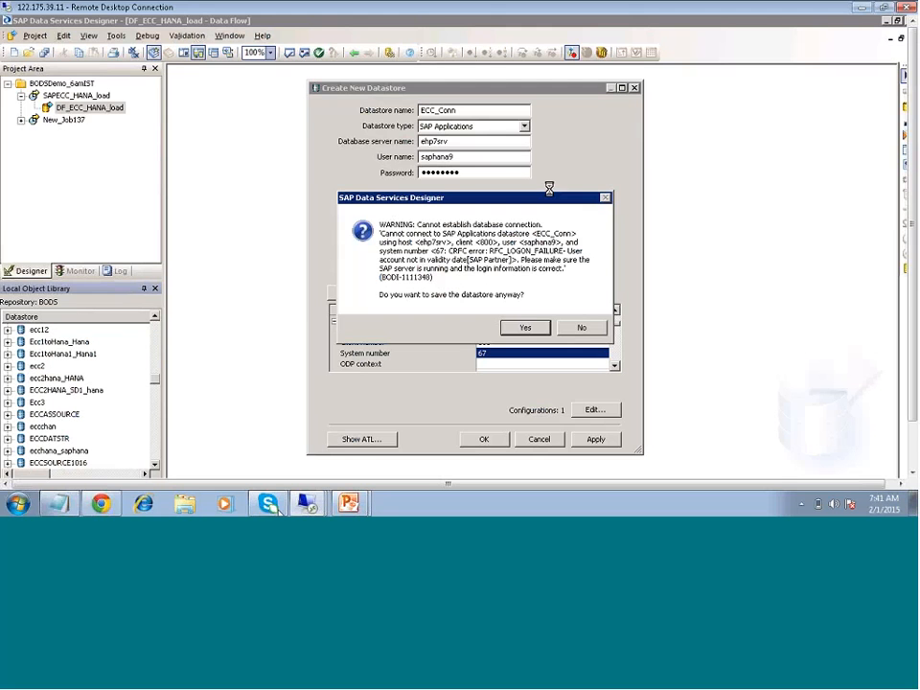
{"action": "left_click", "coordinate": [579, 329]}
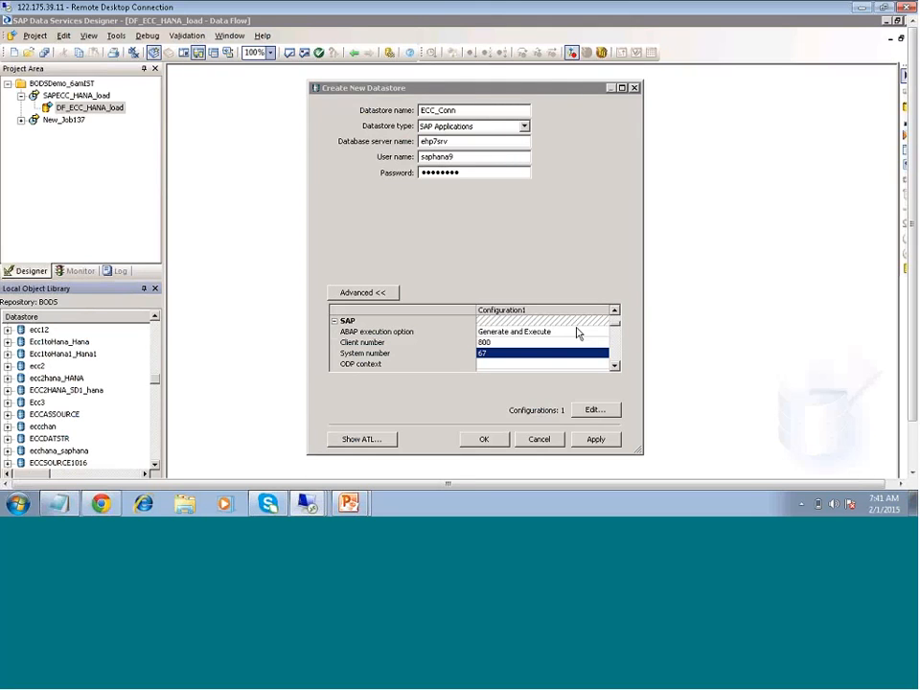
{"action": "left_click", "coordinate": [595, 440]}
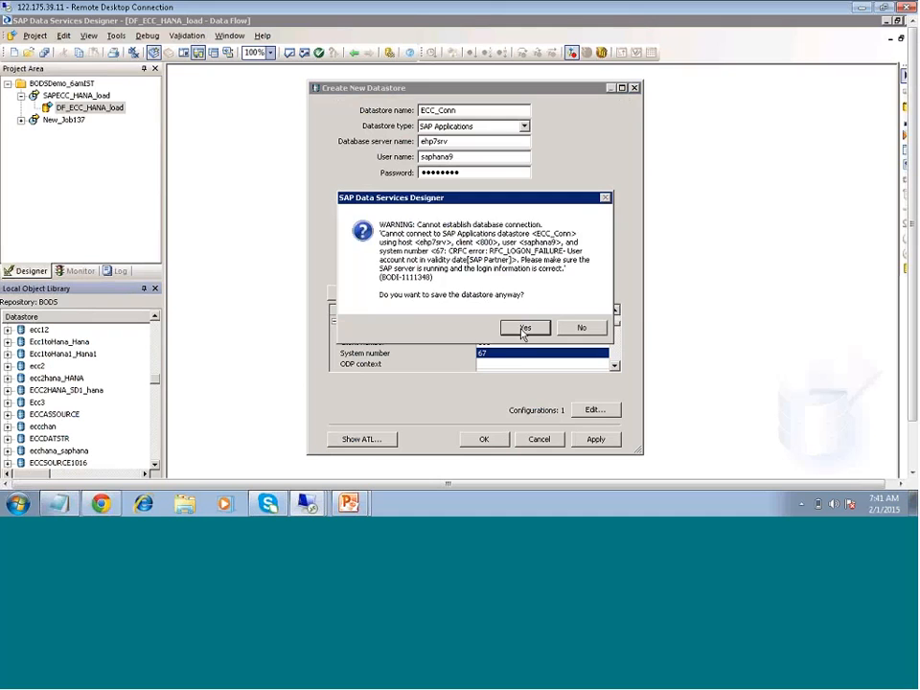
{"action": "left_click", "coordinate": [526, 328]}
{"action": "left_click", "coordinate": [494, 440]}
{"action": "left_click", "coordinate": [514, 330]}
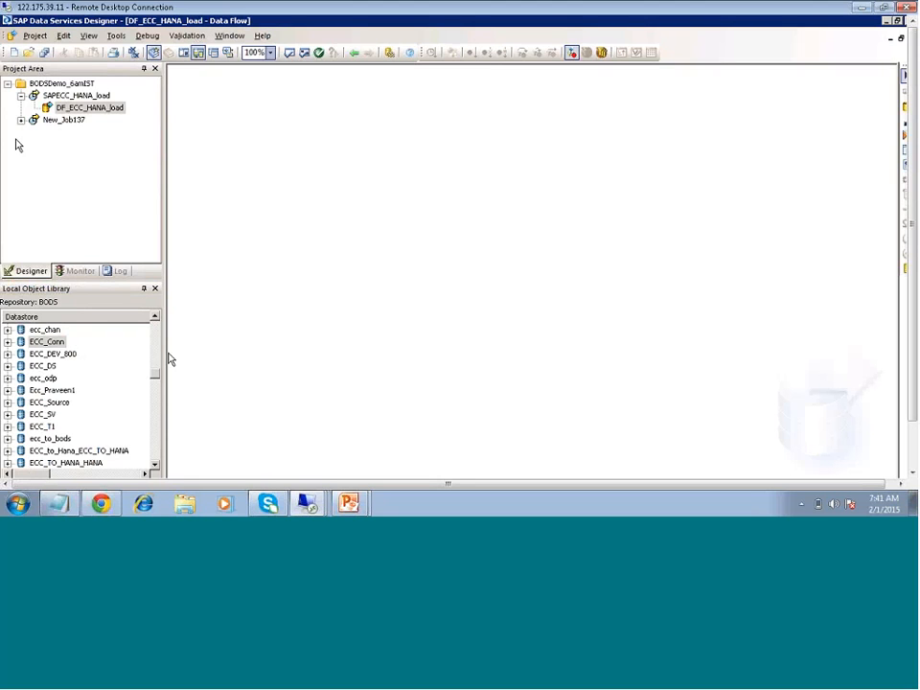
- Look through the repository's datastore list for a target datastore
{"action": "scroll", "coordinate": [158, 383], "scroll_direction": "down", "scroll_amount": 10}
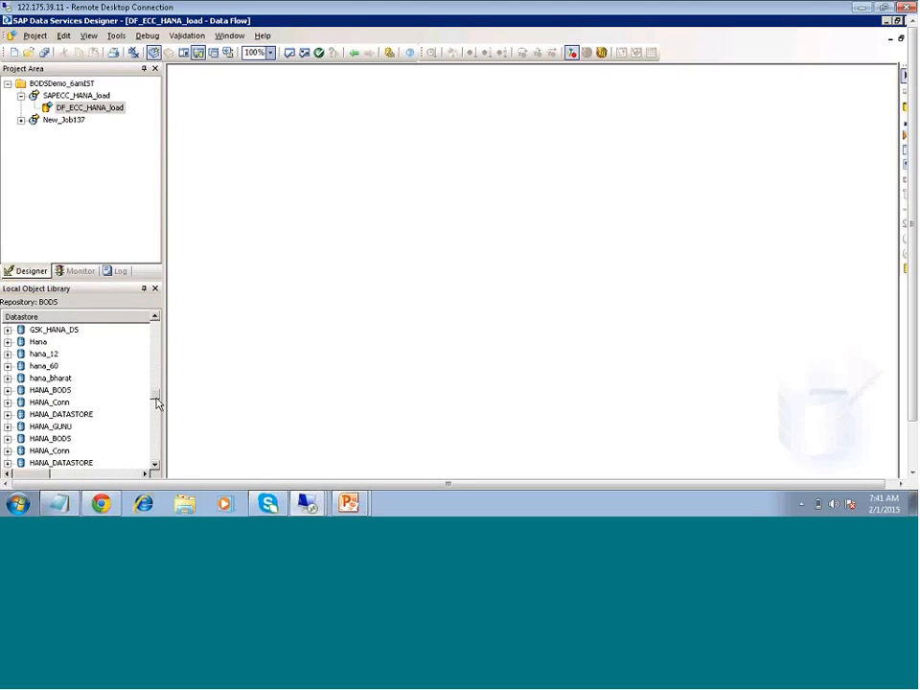
{"action": "scroll", "coordinate": [157, 422], "scroll_direction": "down", "scroll_amount": 15}
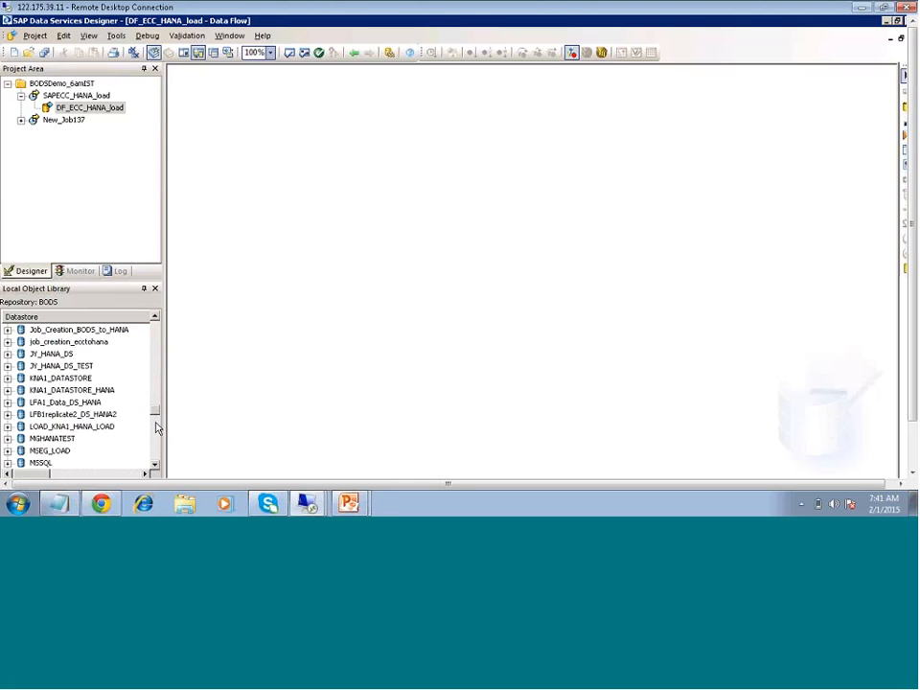
{"action": "scroll", "coordinate": [157, 434], "scroll_direction": "down", "scroll_amount": 6}
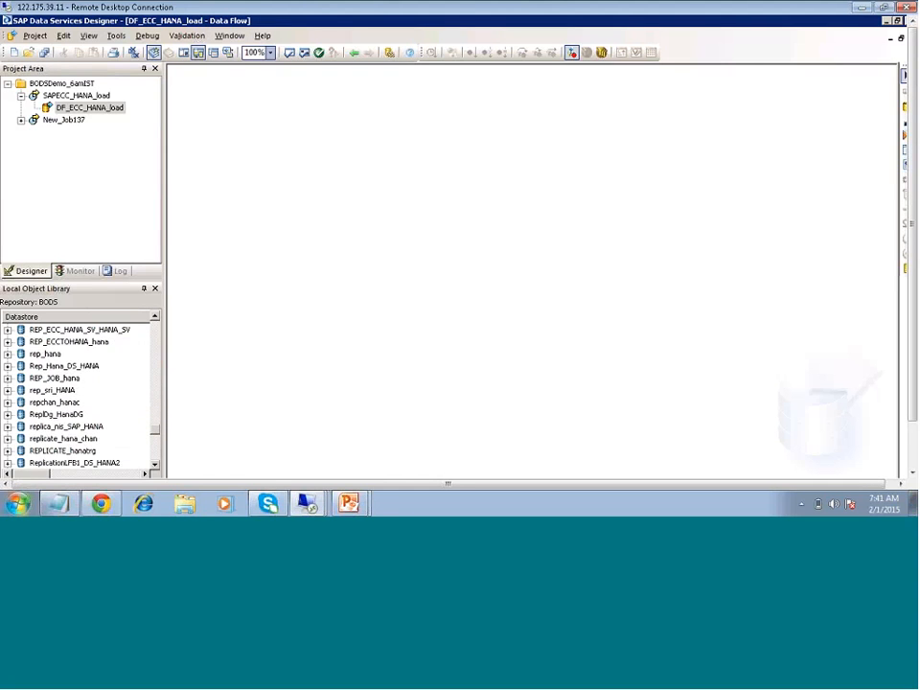
{"action": "left_click", "coordinate": [17, 504]}
{"action": "type", "text": "tsc"}
{"action": "key", "text": "Return"}
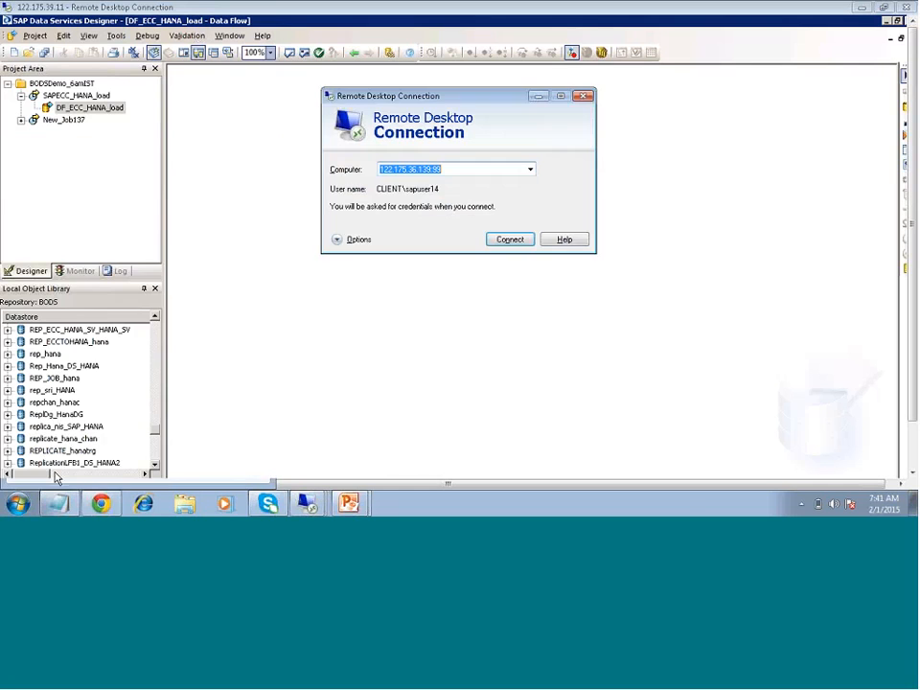
{"action": "left_click", "coordinate": [501, 241]}
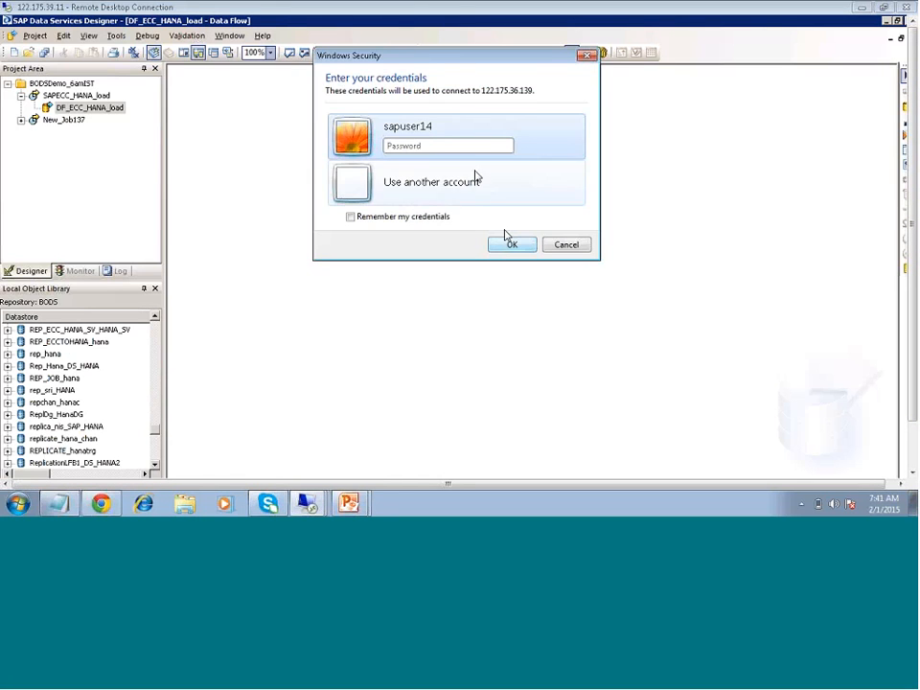
{"action": "key", "text": "Return"}
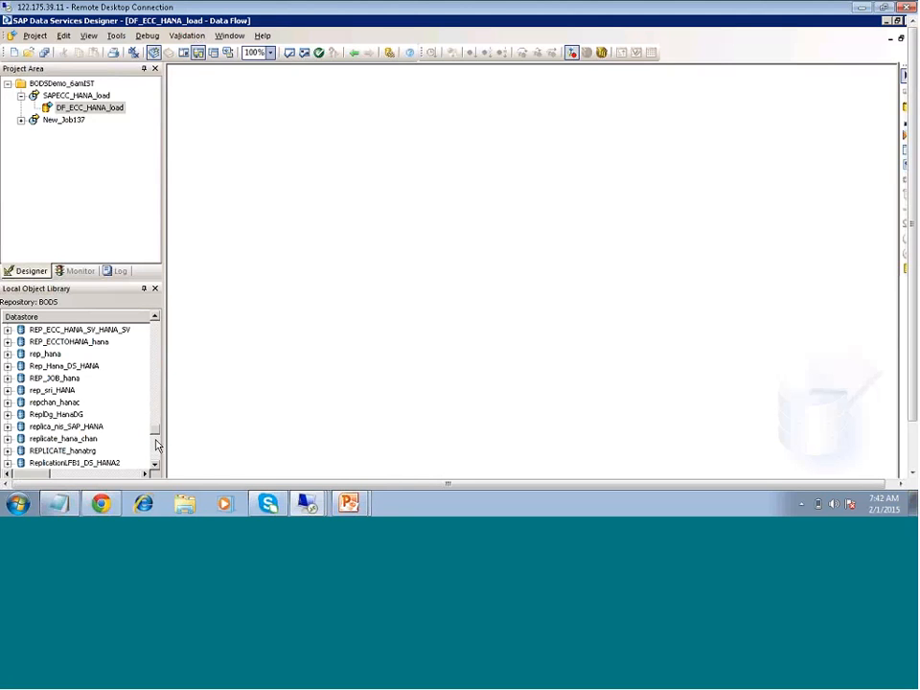
- Import the Suppliers_load template table of the Target_SqlserverDB datastore as a regular table
{"action": "scroll", "coordinate": [157, 442], "scroll_direction": "down", "scroll_amount": 5}
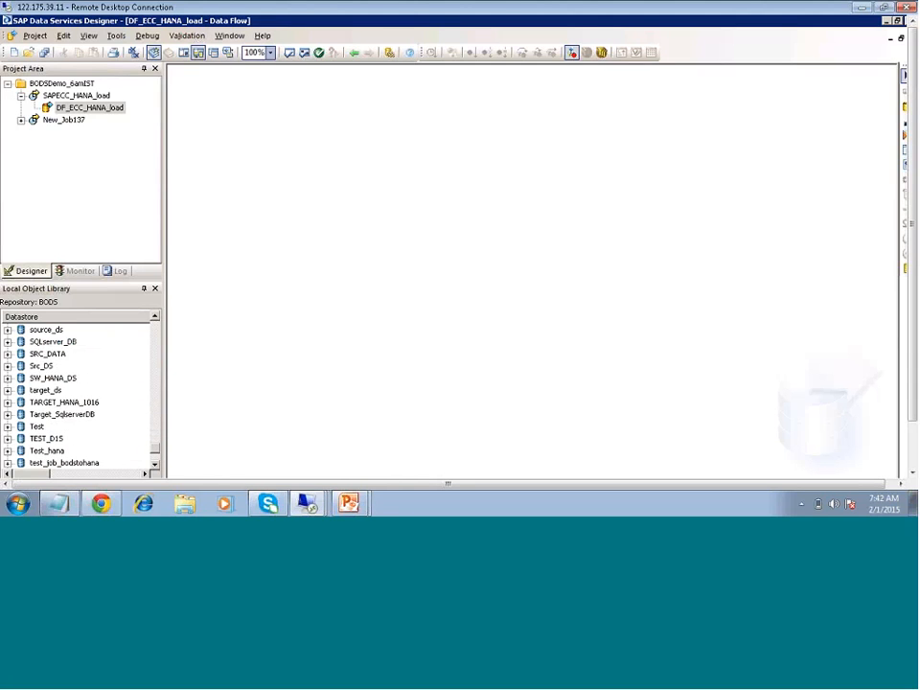
{"action": "left_click", "coordinate": [7, 414]}
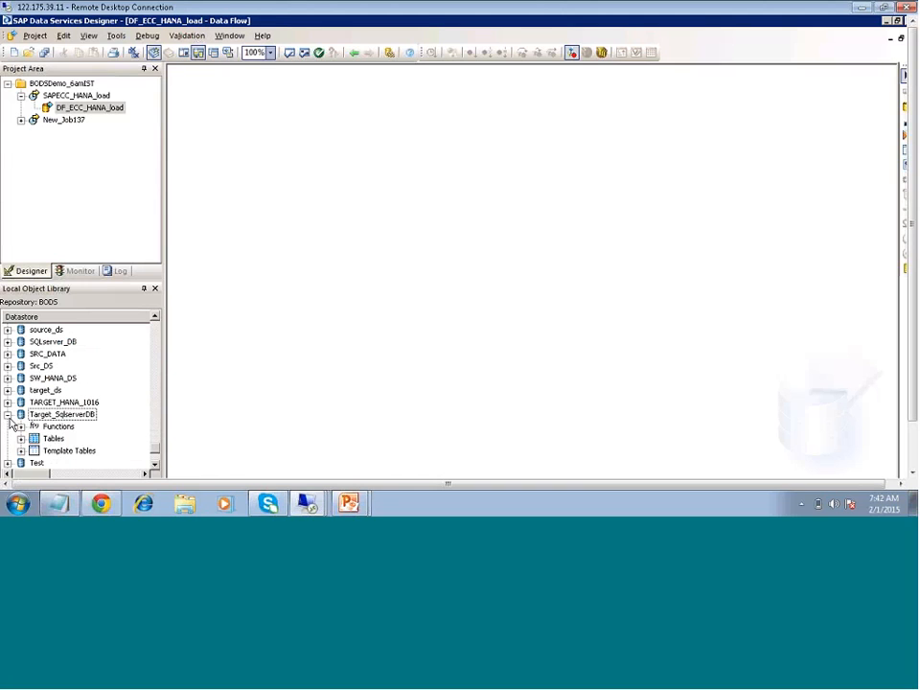
{"action": "left_click", "coordinate": [26, 440]}
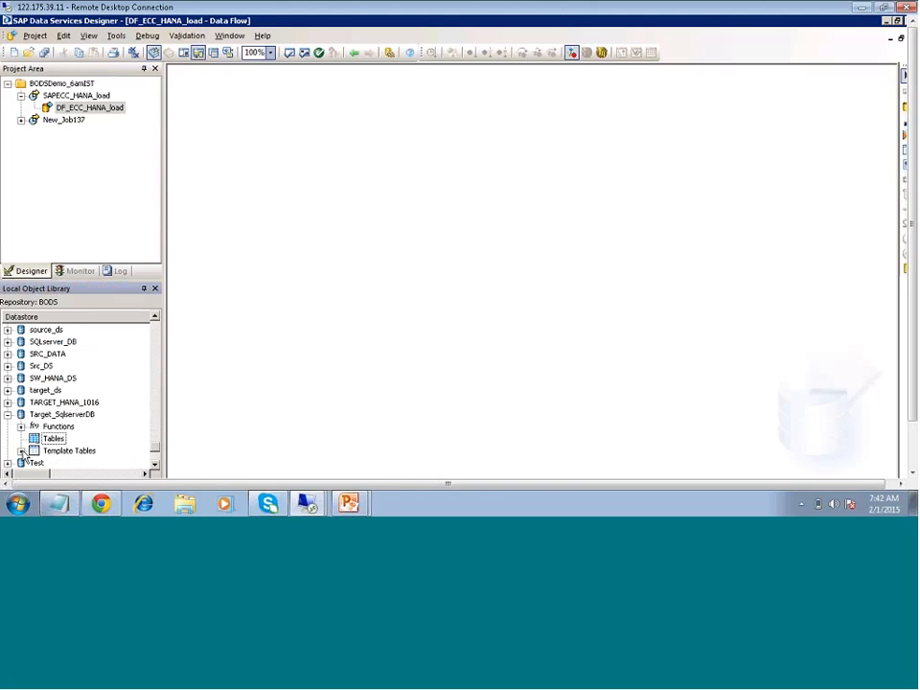
{"action": "left_click", "coordinate": [21, 450]}
{"action": "left_click", "coordinate": [69, 464]}
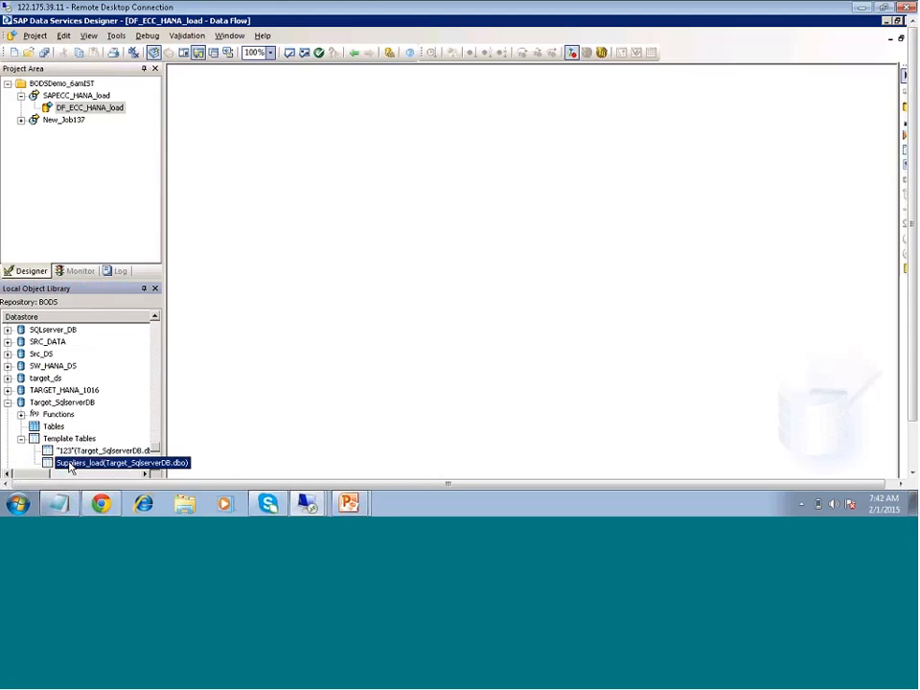
{"action": "right_click", "coordinate": [69, 450]}
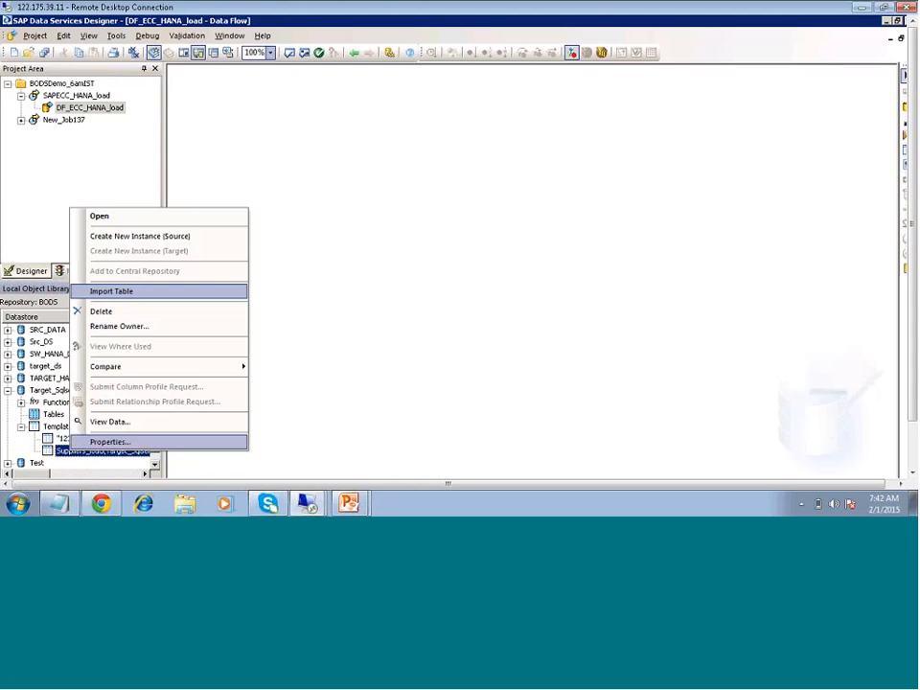
{"action": "left_click", "coordinate": [102, 311]}
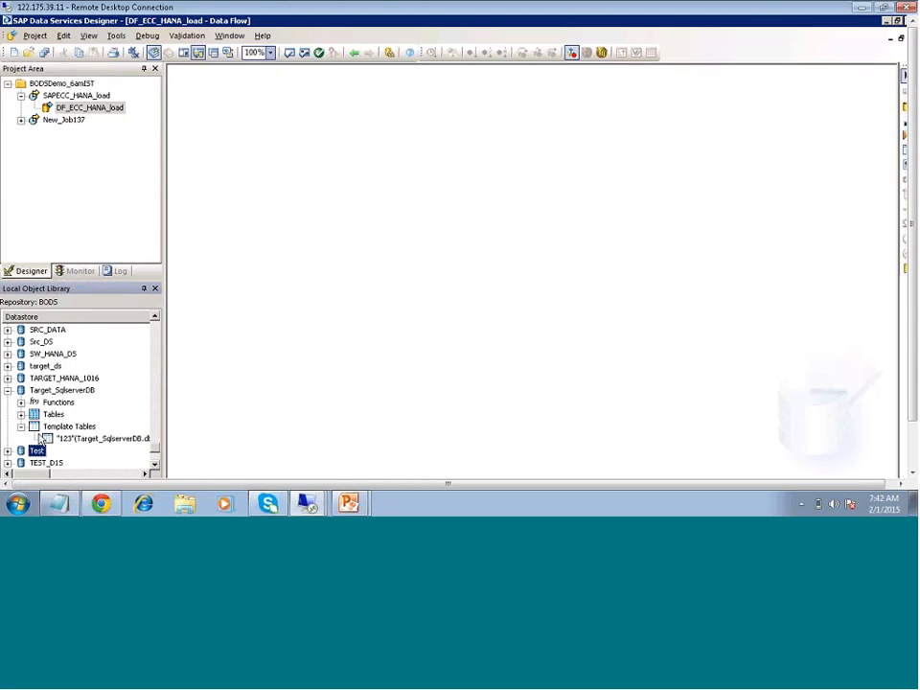
- Place the imported Suppliers_load table in DF_ECC_HANA_load as a source, preview its data, and close the preview
{"action": "left_click_drag", "start_coordinate": [153, 426], "coordinate": [317, 153]}
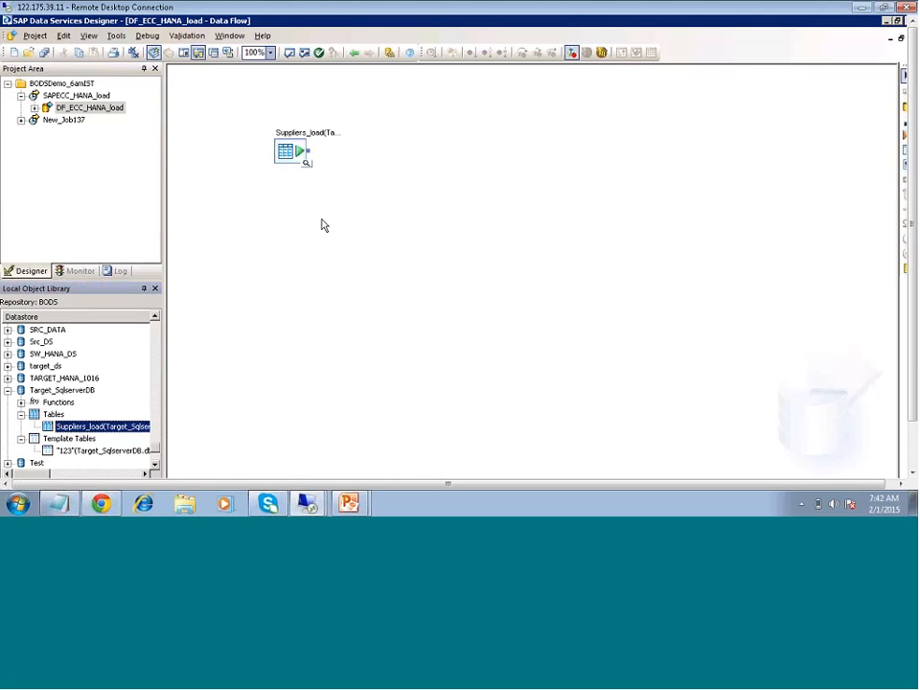
{"action": "left_click", "coordinate": [307, 165]}
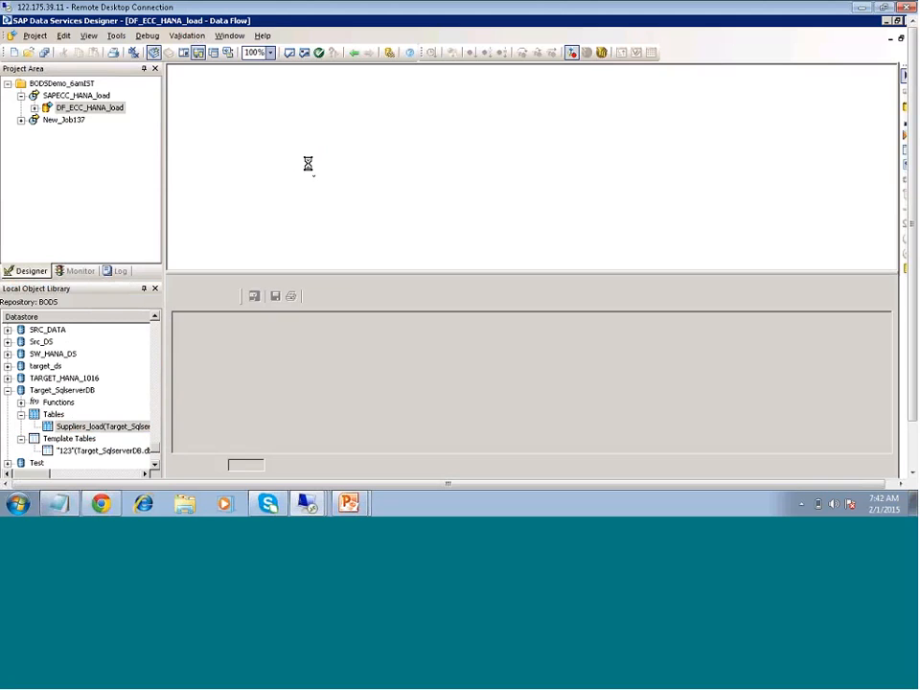
{"action": "left_click", "coordinate": [894, 277]}
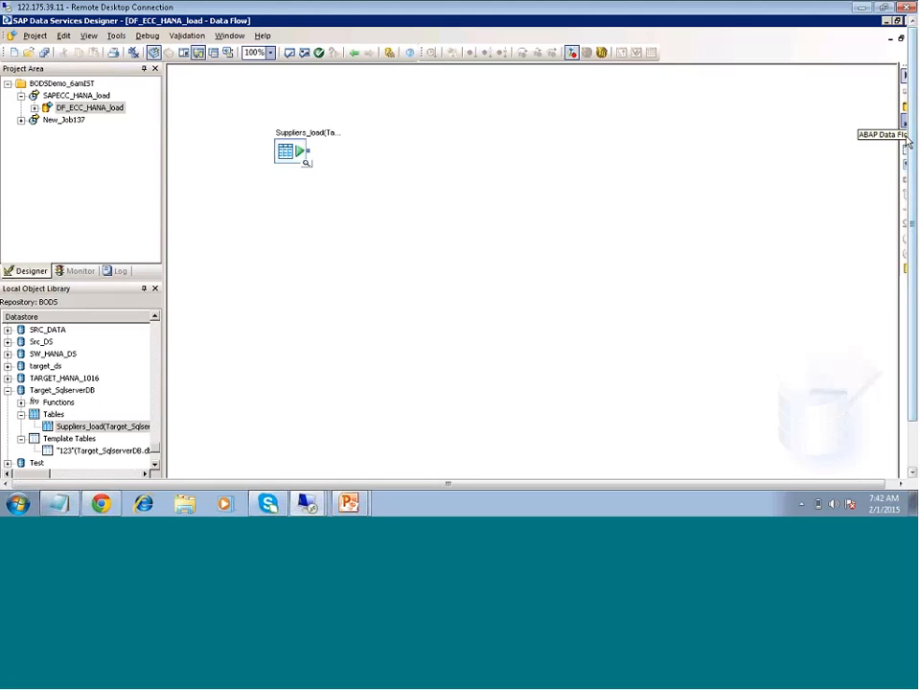
- Add a Query transform to the dataflow and connect the Suppliers_load source to it
{"action": "left_click", "coordinate": [905, 137]}
{"action": "left_click", "coordinate": [372, 166]}
{"action": "double_click", "coordinate": [390, 185]}
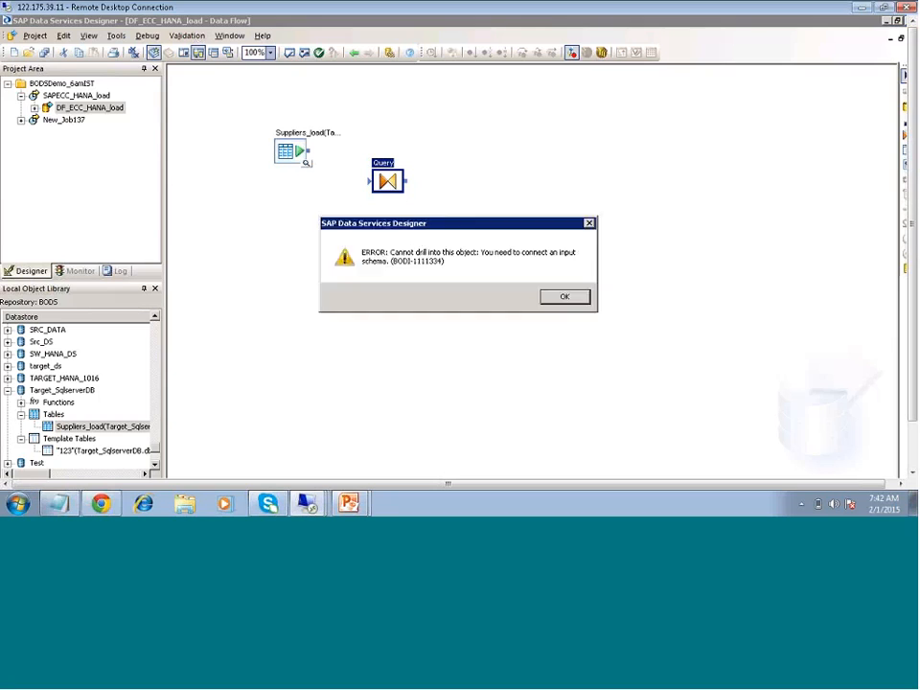
{"action": "left_click", "coordinate": [565, 297]}
{"action": "left_click_drag", "start_coordinate": [308, 151], "coordinate": [371, 181]}
- Map SupplierID from Suppliers_load to the Query's output schema and return to the dataflow
{"action": "double_click", "coordinate": [387, 183]}
{"action": "left_click", "coordinate": [231, 122]}
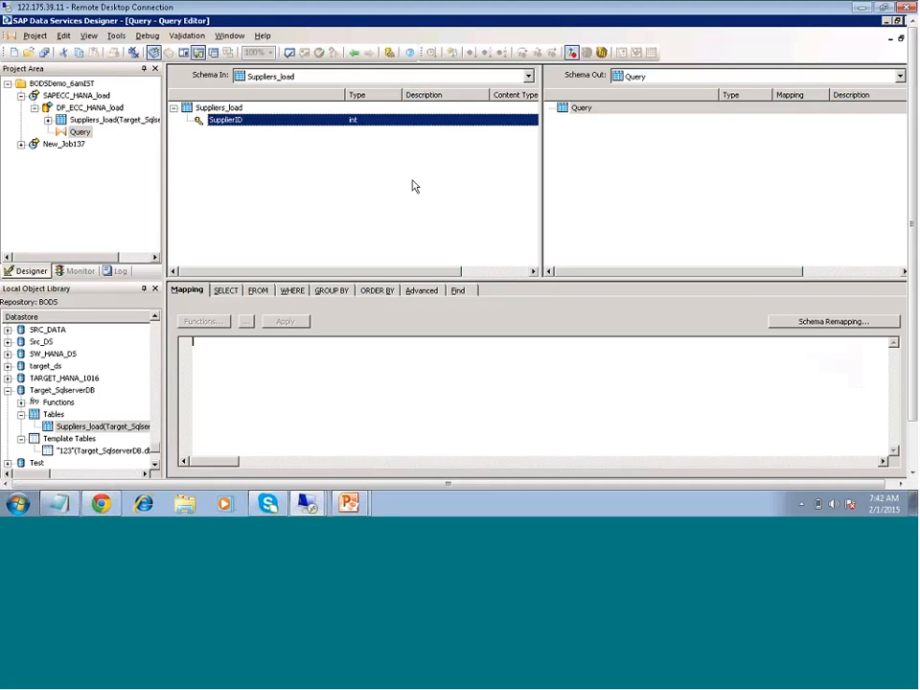
{"action": "left_click_drag", "start_coordinate": [230, 121], "coordinate": [679, 189]}
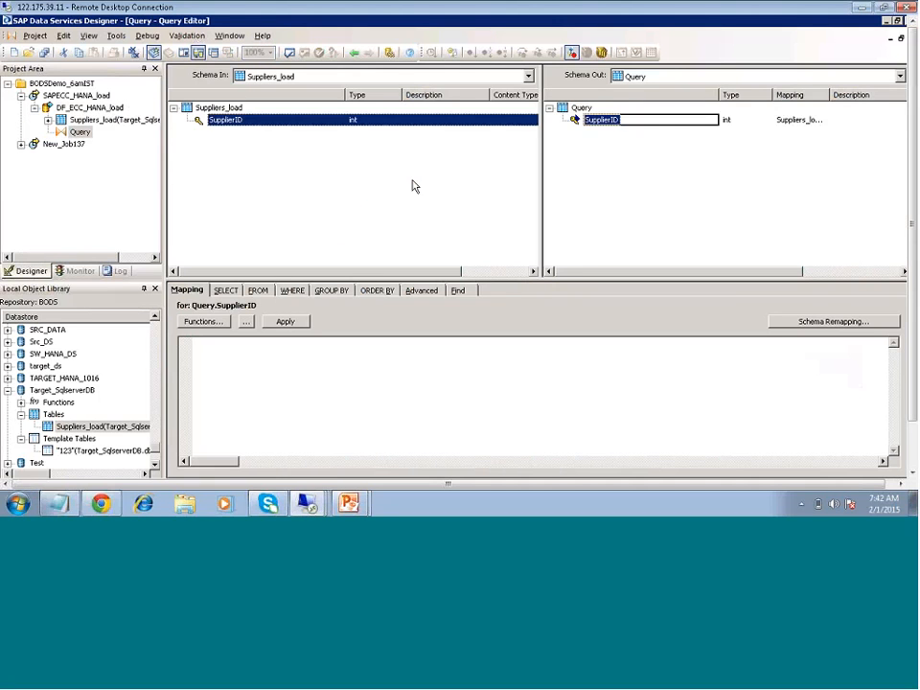
{"action": "left_click", "coordinate": [352, 51]}
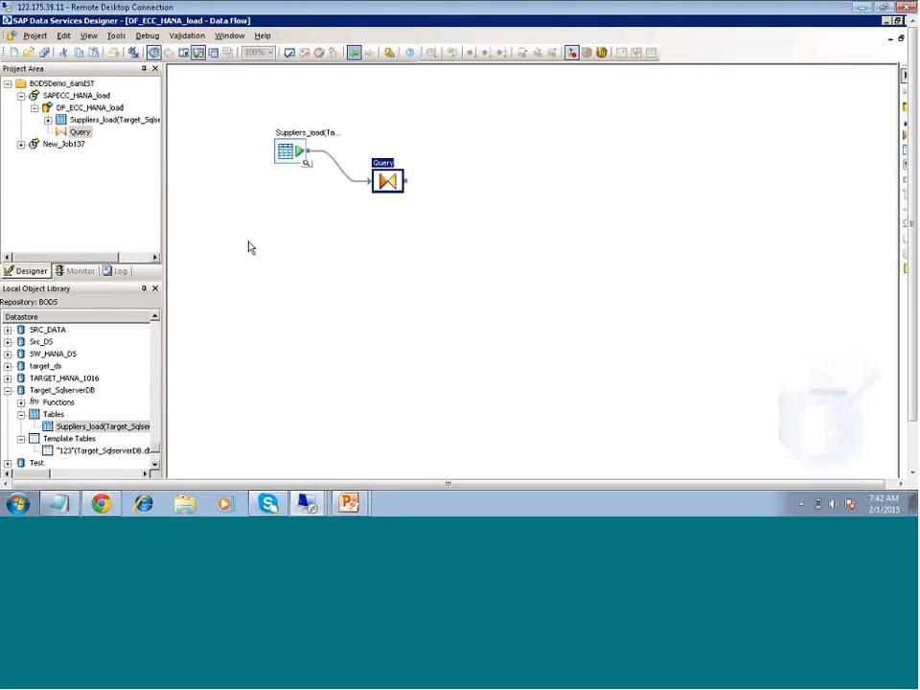
{"action": "left_click", "coordinate": [602, 223]}
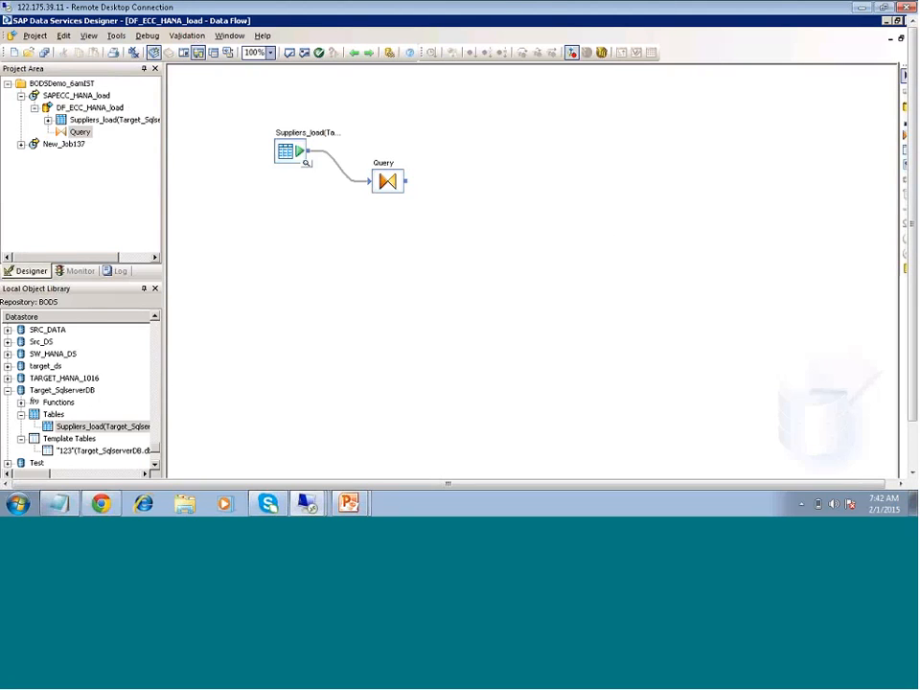
- Leave the remote session for the local desktop and open the Sales and Fees by Quarter workbook from the Self Project folder
{"action": "left_click", "coordinate": [887, 20]}
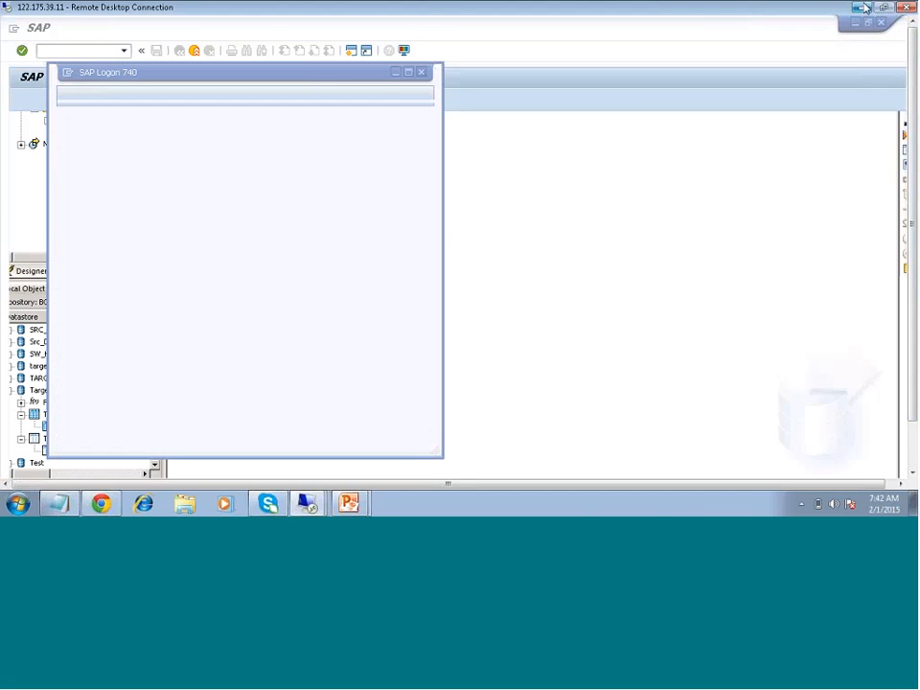
{"action": "left_click", "coordinate": [862, 7]}
{"action": "key", "text": "Escape"}
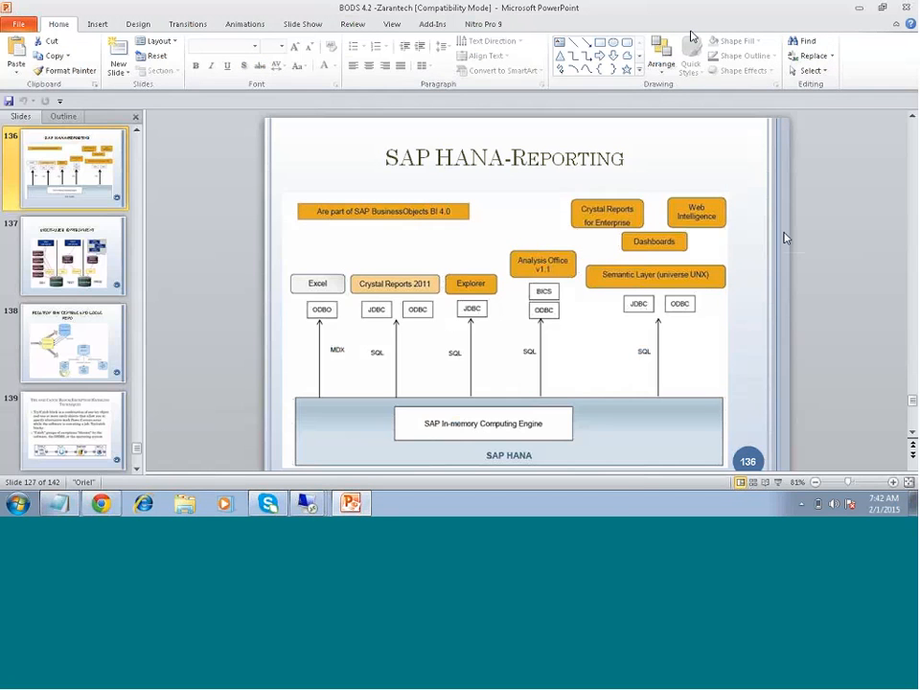
{"action": "key", "text": "super+d"}
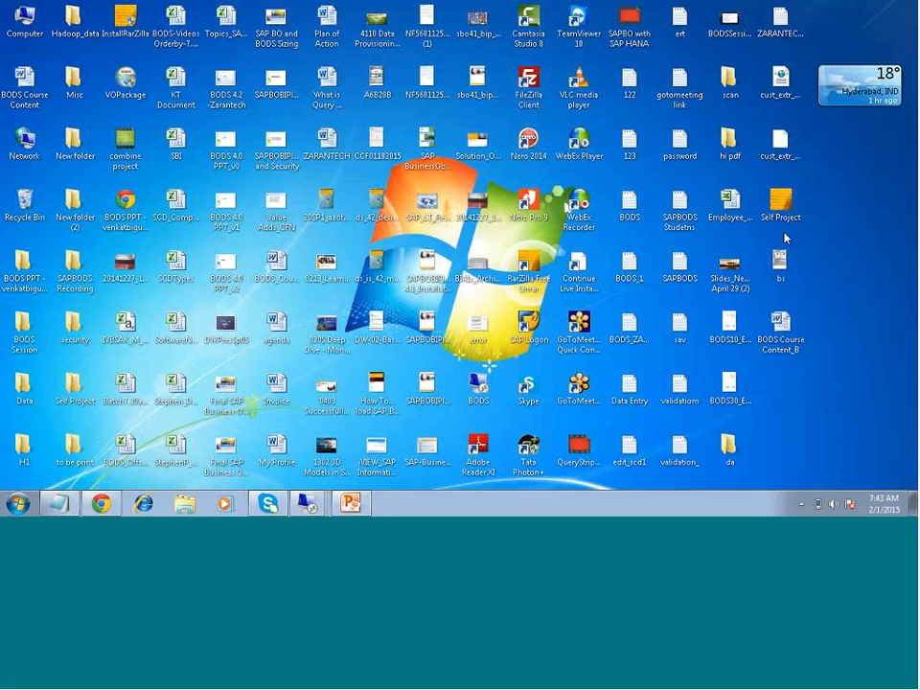
{"action": "double_click", "coordinate": [70, 399]}
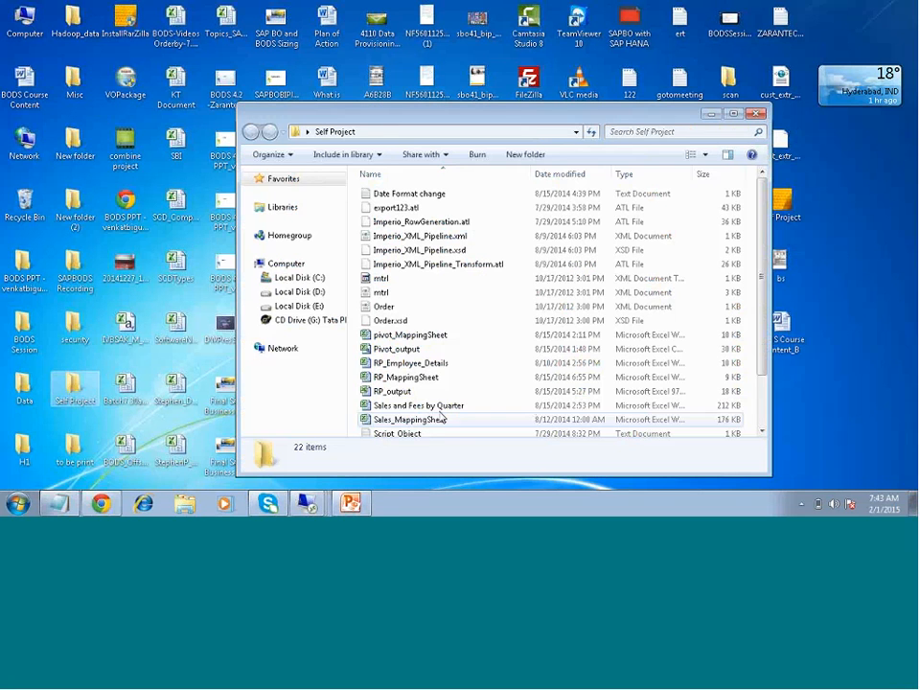
{"action": "left_click", "coordinate": [424, 410]}
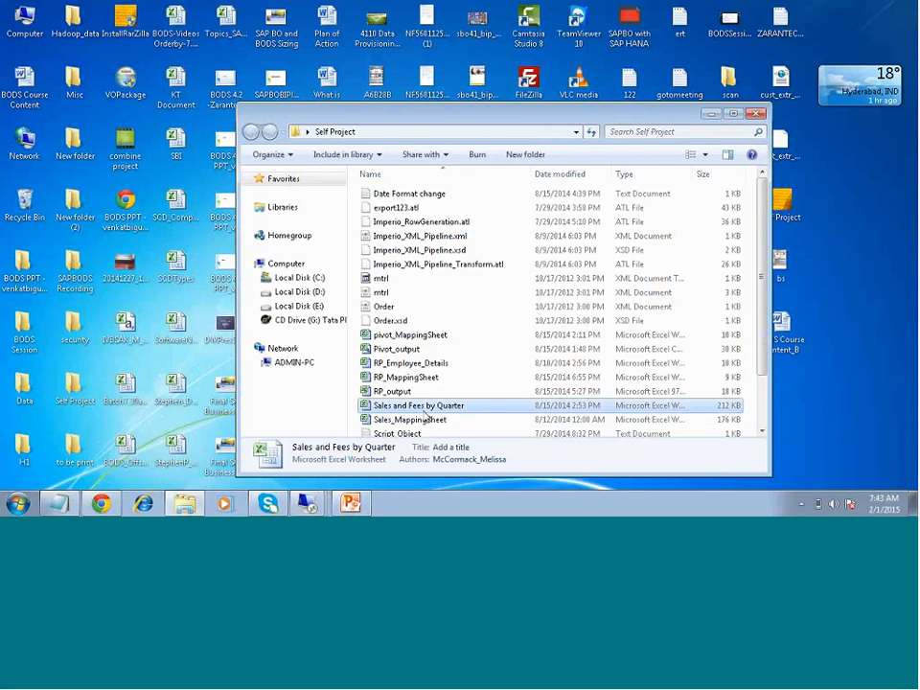
{"action": "double_click", "coordinate": [427, 411]}
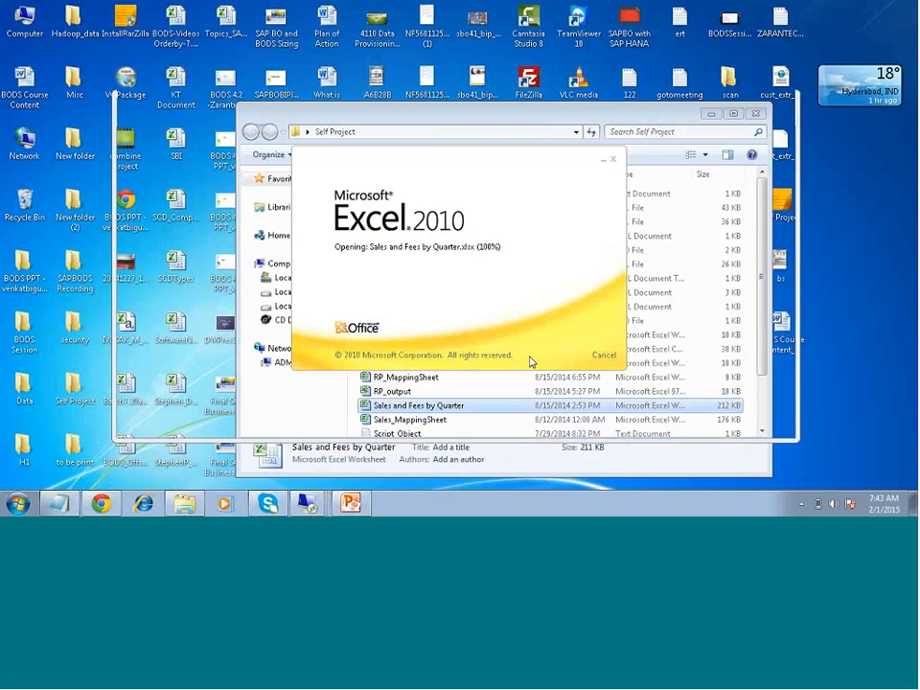
- Copy the Sales and Fees by Quarter file and minimise the Self Project folder
{"action": "right_click", "coordinate": [431, 402]}
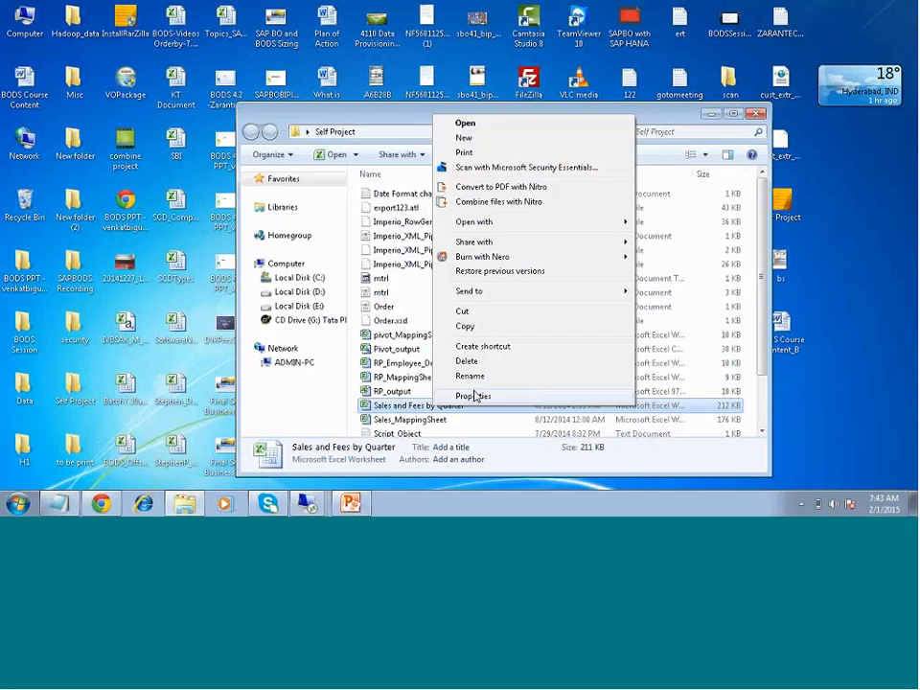
{"action": "left_click", "coordinate": [478, 329]}
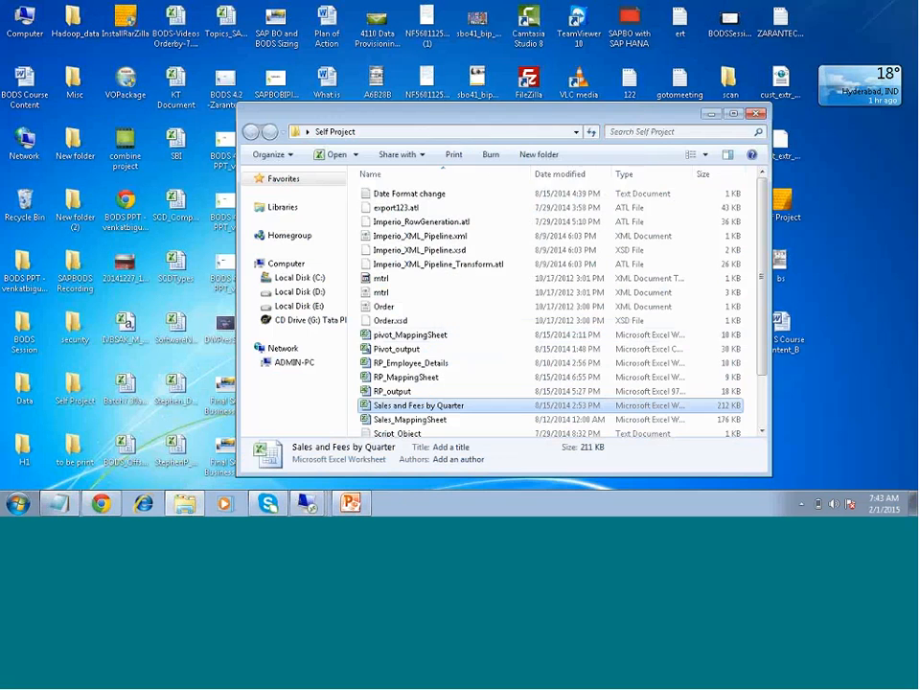
{"action": "left_click", "coordinate": [710, 114]}
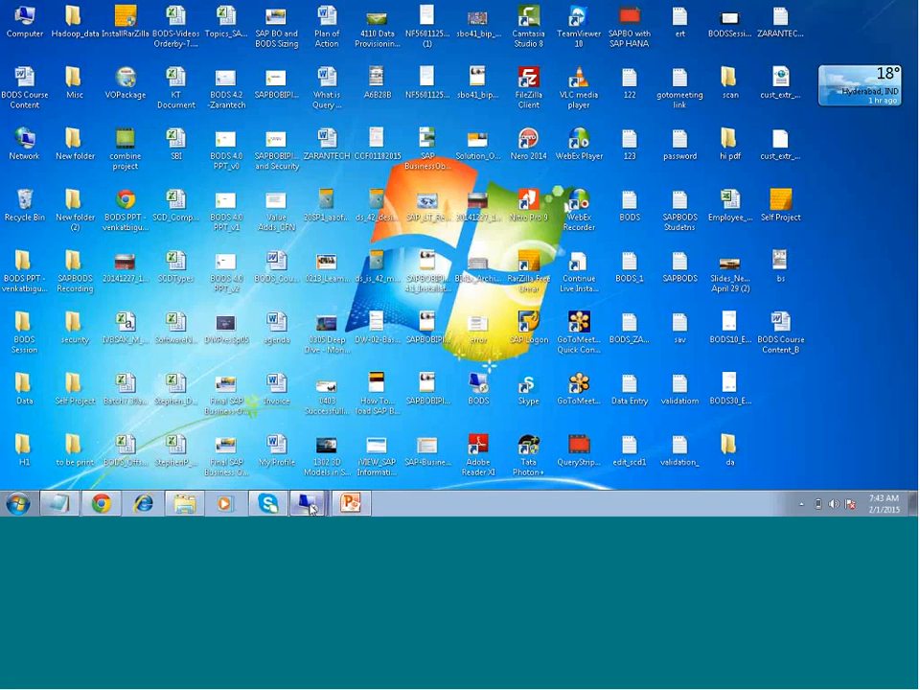
- Switch back to the 122.175.39.11 remote session and bring DF_ECC_HANA_load in Data Services Designer to the front
{"action": "mouse_move", "coordinate": [310, 509]}
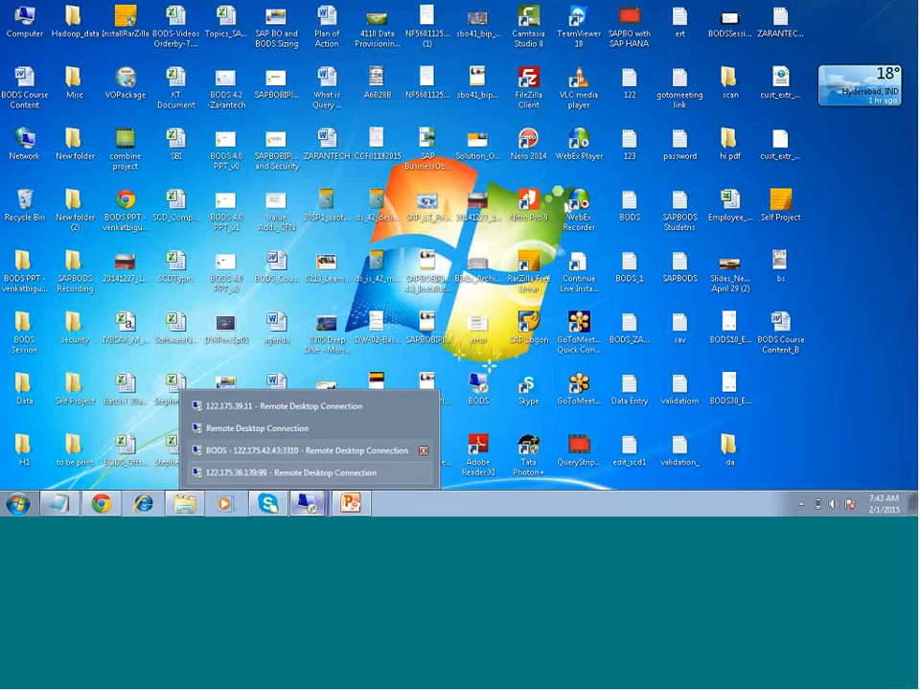
{"action": "left_click", "coordinate": [284, 407]}
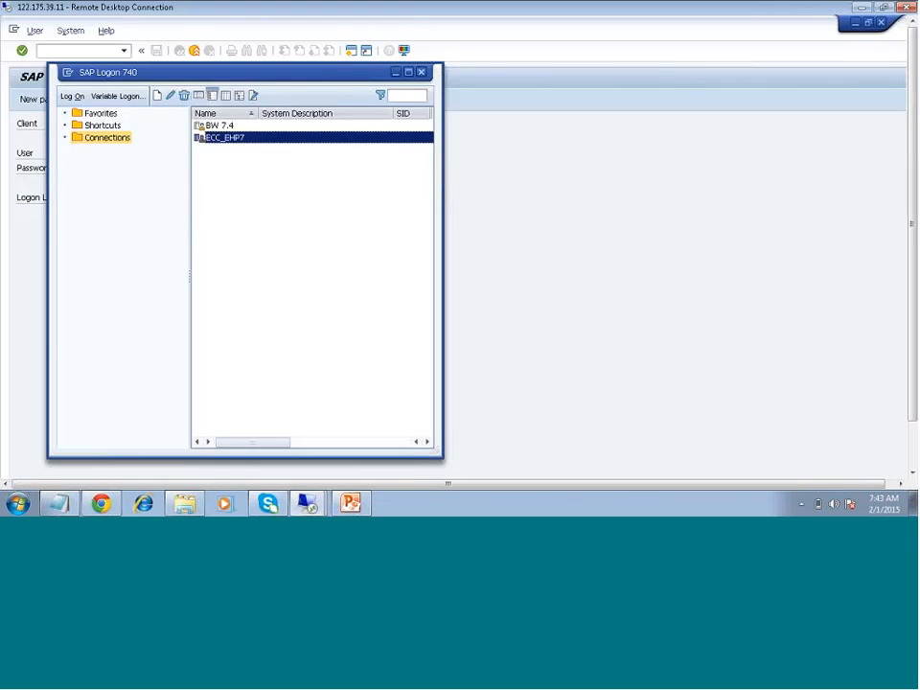
{"action": "left_click", "coordinate": [655, 256]}
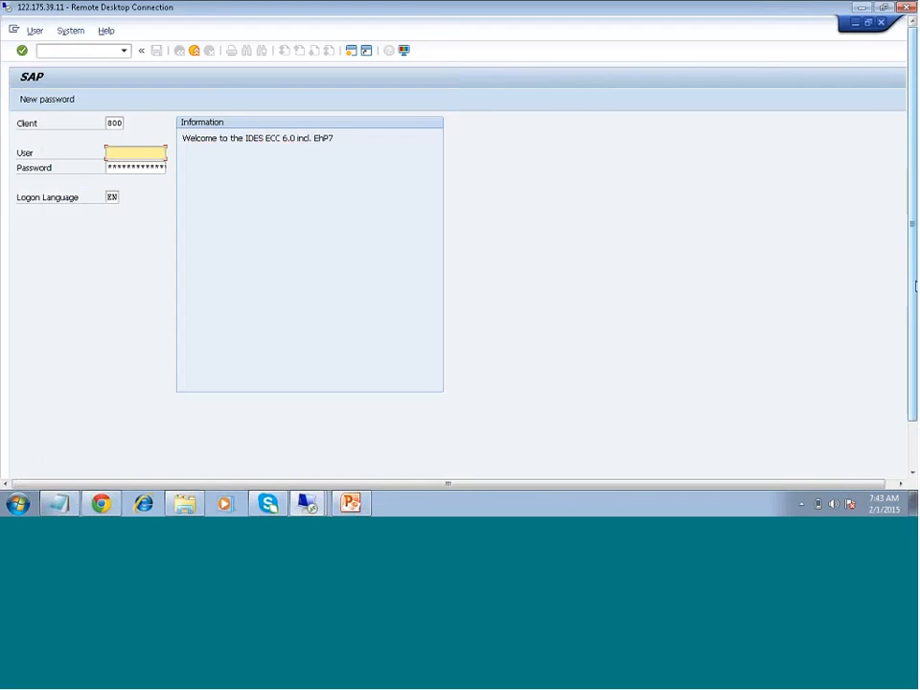
{"action": "left_click", "coordinate": [151, 470]}
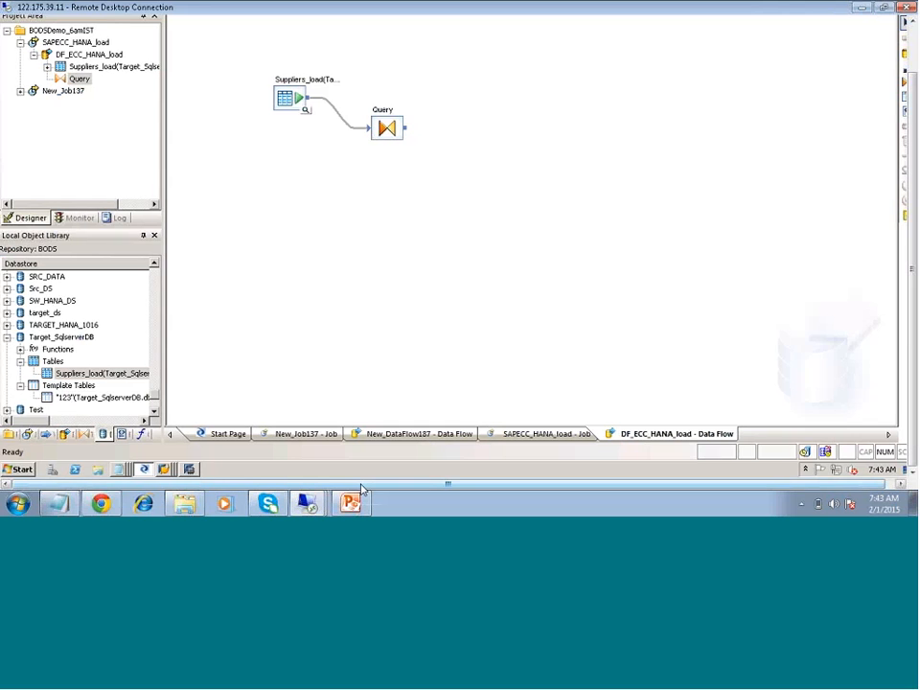
- Add a template table named SUPPLIERLOAD in the HANA_Conn datastore to the dataflow and connect the Query's output to it
{"action": "left_click", "coordinate": [478, 129]}
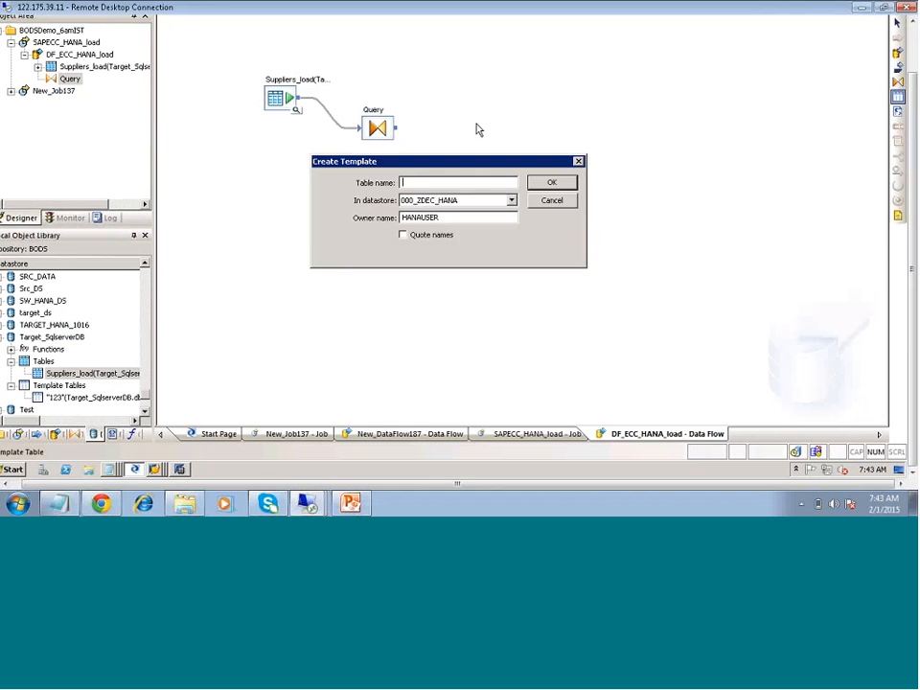
{"action": "left_click", "coordinate": [511, 200]}
{"action": "key", "text": "h"}
{"action": "key", "text": "h"}
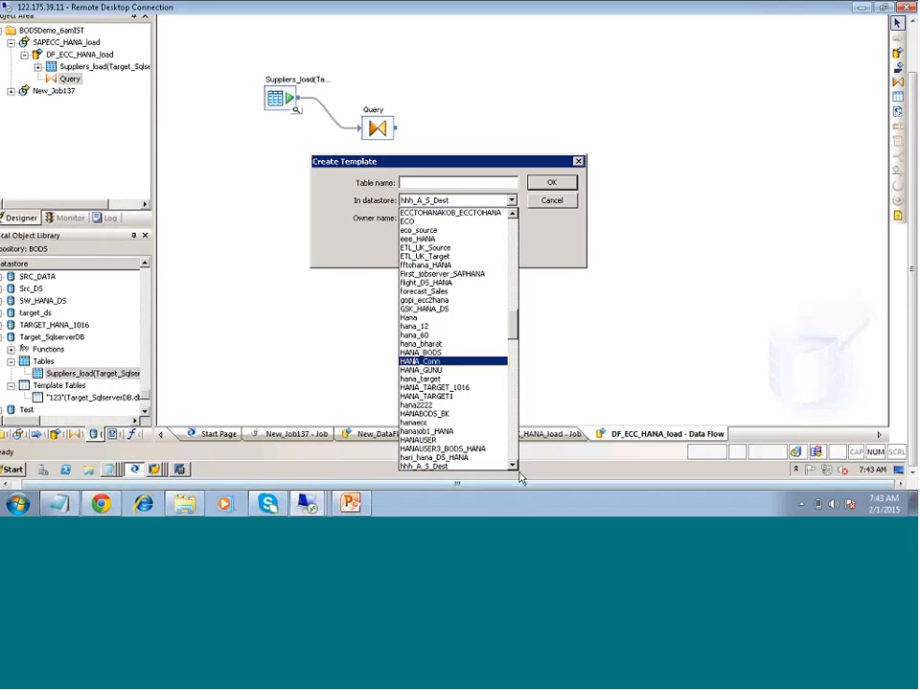
{"action": "left_click", "coordinate": [392, 359]}
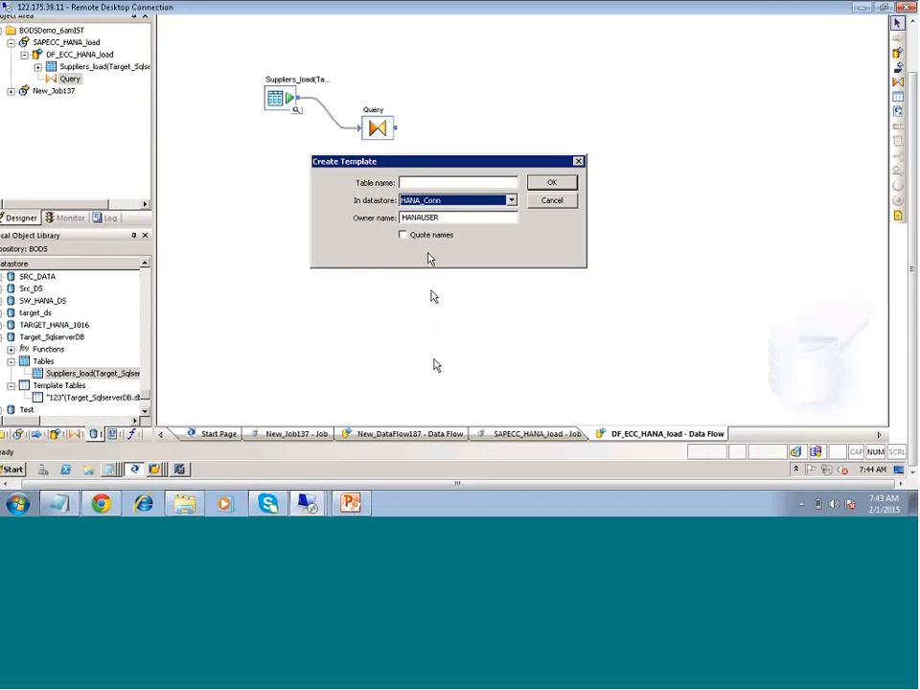
{"action": "key", "text": "shift+Tab"}
{"action": "type", "text": "S"}
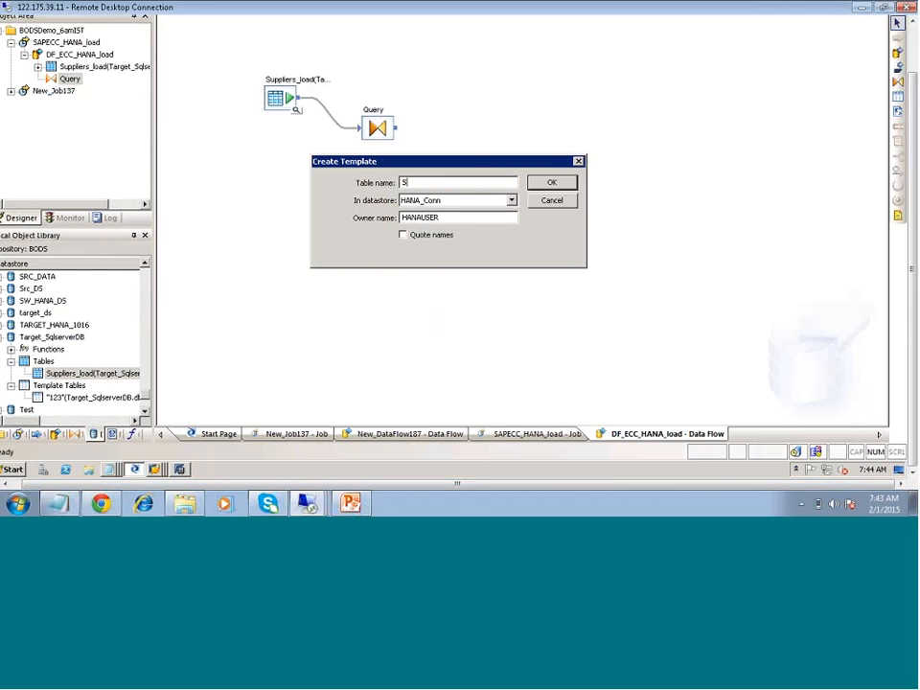
{"action": "type", "text": "upplierload"}
{"action": "key", "text": "Return"}
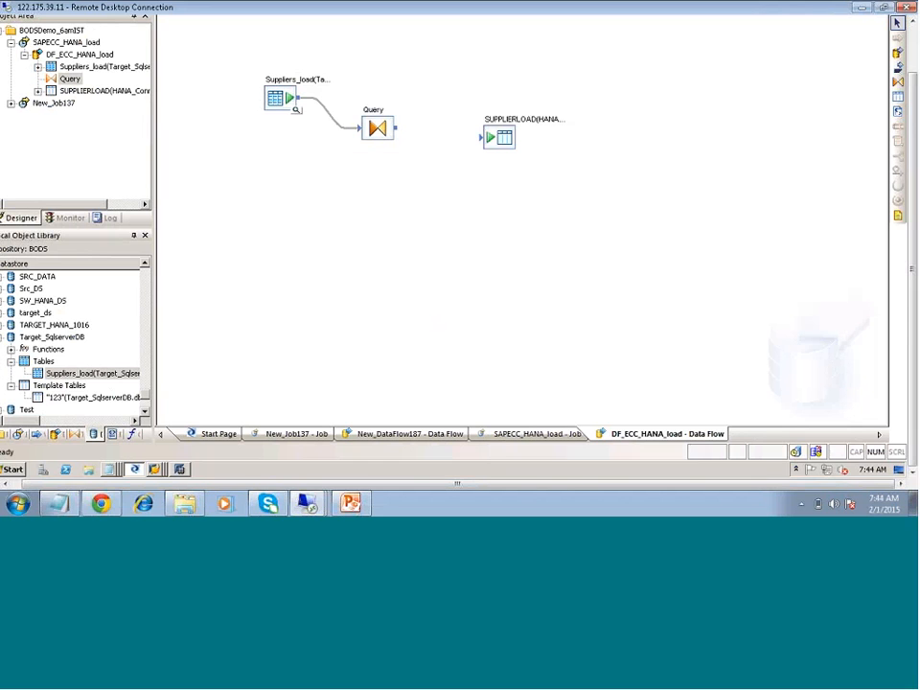
{"action": "left_click_drag", "start_coordinate": [395, 127], "coordinate": [482, 138]}
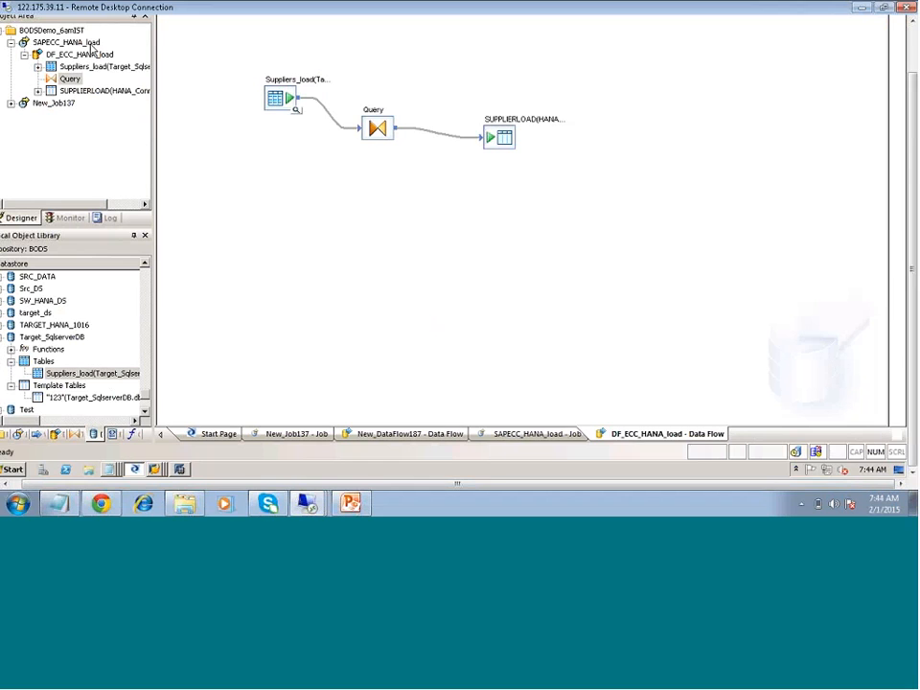
- Execute the SAPECC_HANA_load job and open its monitor view of row counts per dataflow path
{"action": "left_click", "coordinate": [92, 44]}
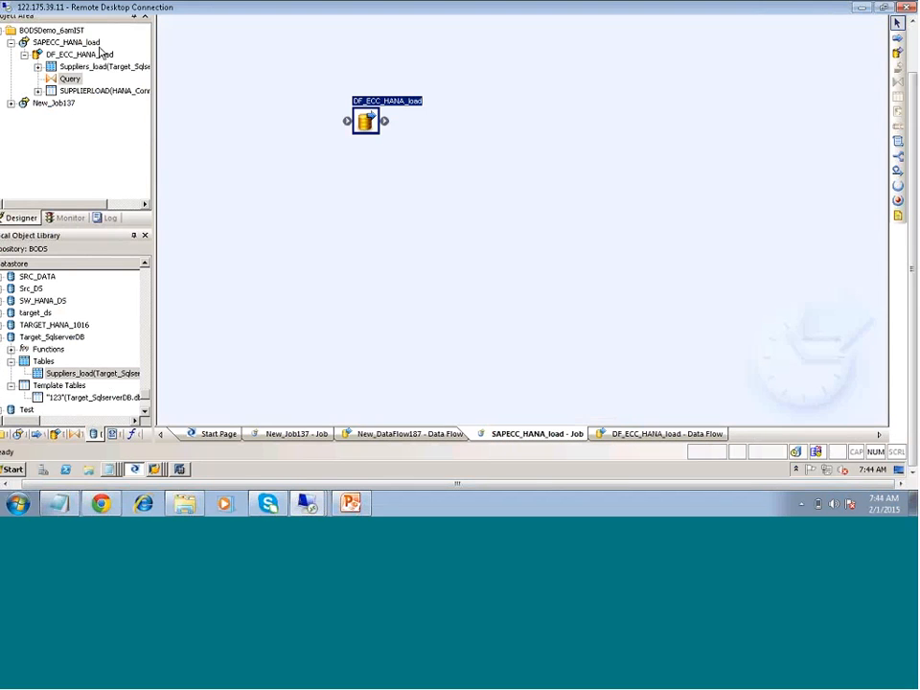
{"action": "right_click", "coordinate": [92, 45]}
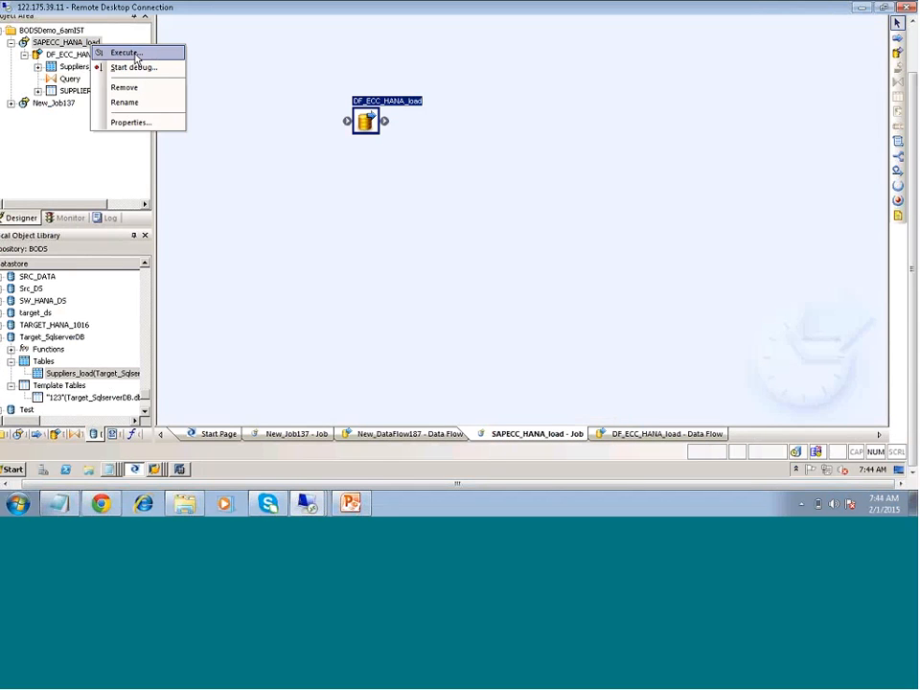
{"action": "left_click", "coordinate": [124, 53]}
{"action": "left_click", "coordinate": [359, 290]}
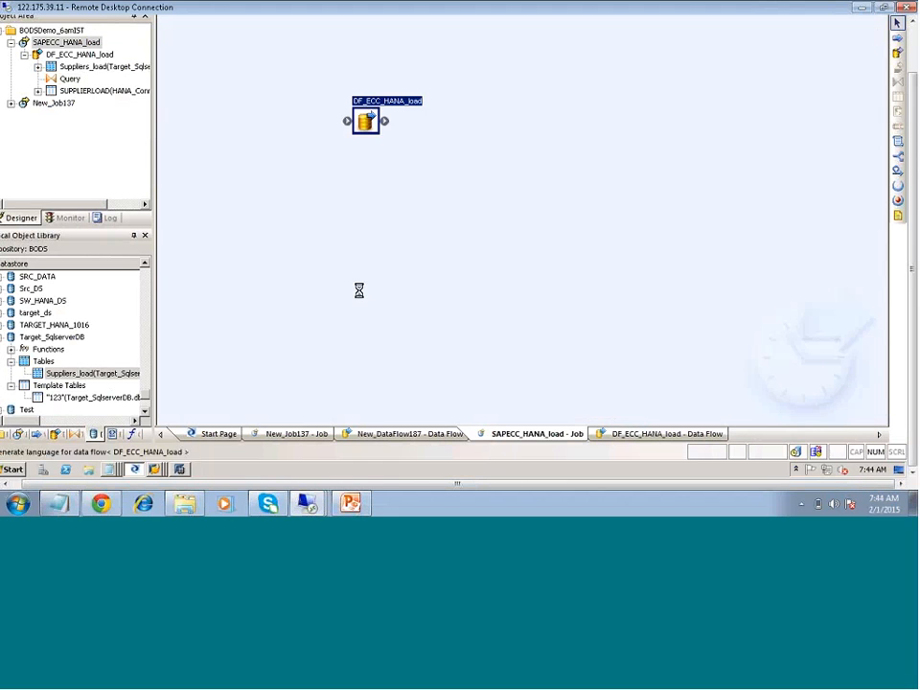
{"action": "left_click", "coordinate": [508, 371]}
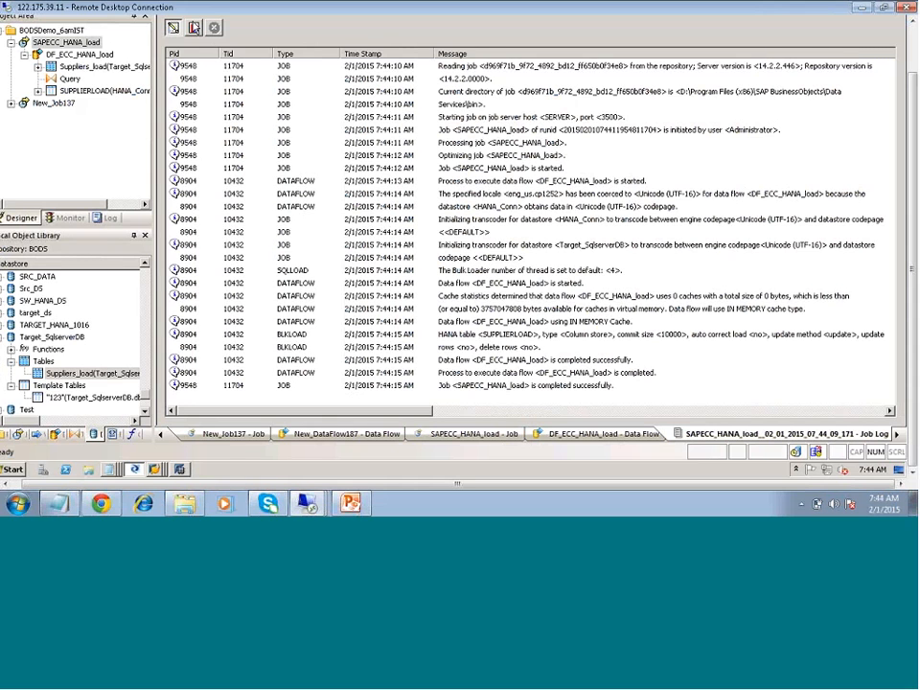
{"action": "left_click", "coordinate": [194, 27]}
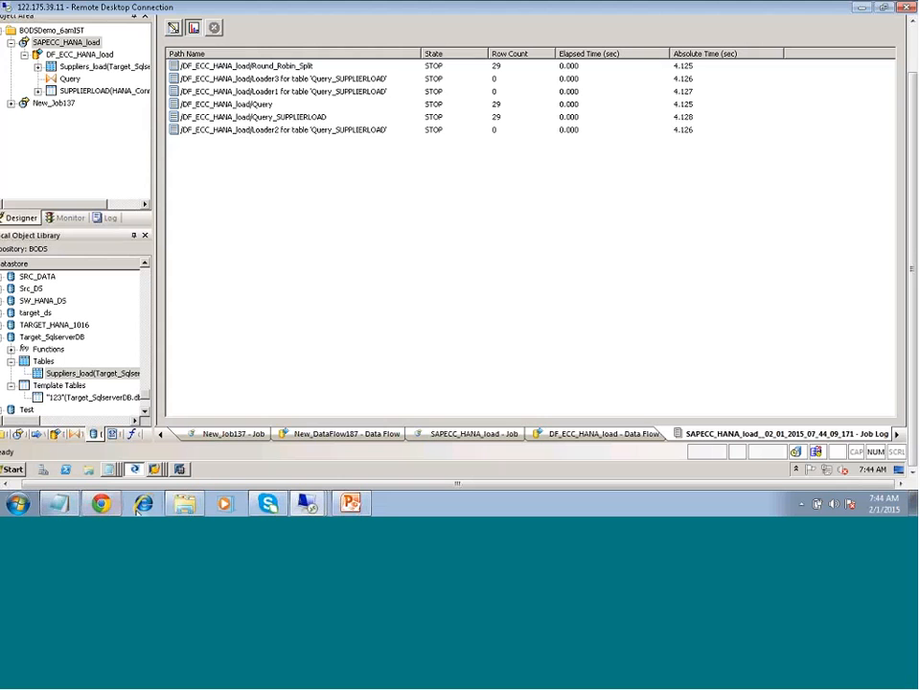
- Switch to SAP HANA Studio and list the tables of the HANAUSER schema
{"action": "left_click", "coordinate": [182, 471]}
{"action": "left_click_drag", "start_coordinate": [203, 158], "coordinate": [174, 192]}
{"action": "left_click", "coordinate": [71, 350]}
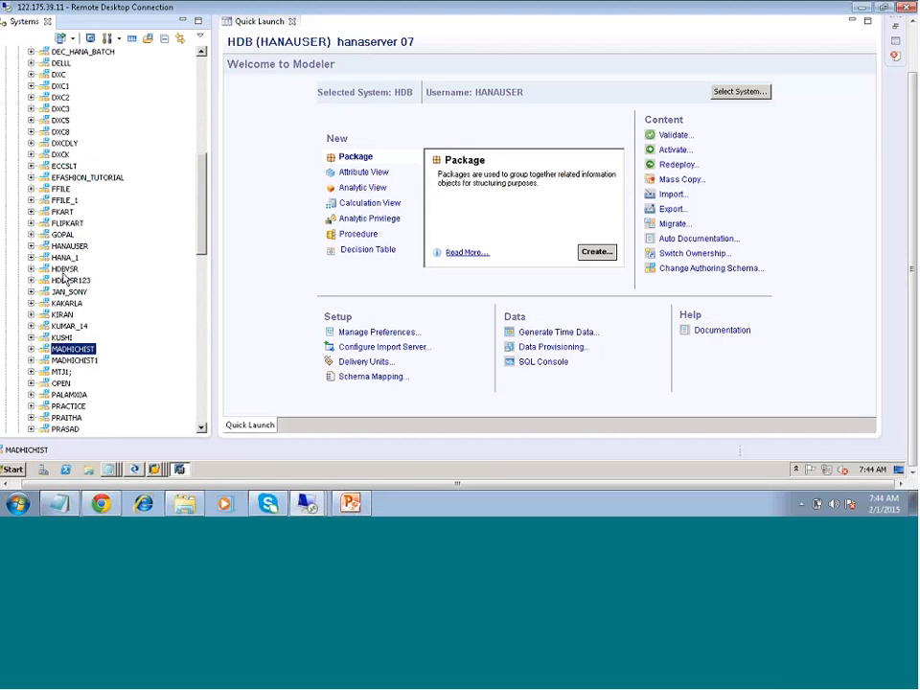
{"action": "left_click", "coordinate": [31, 246]}
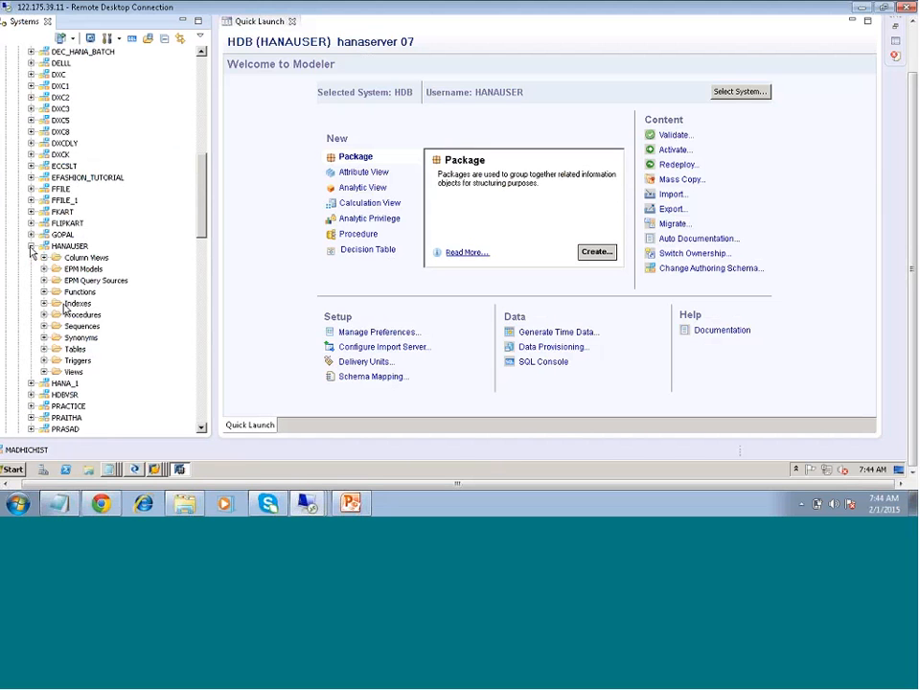
{"action": "left_click", "coordinate": [44, 349]}
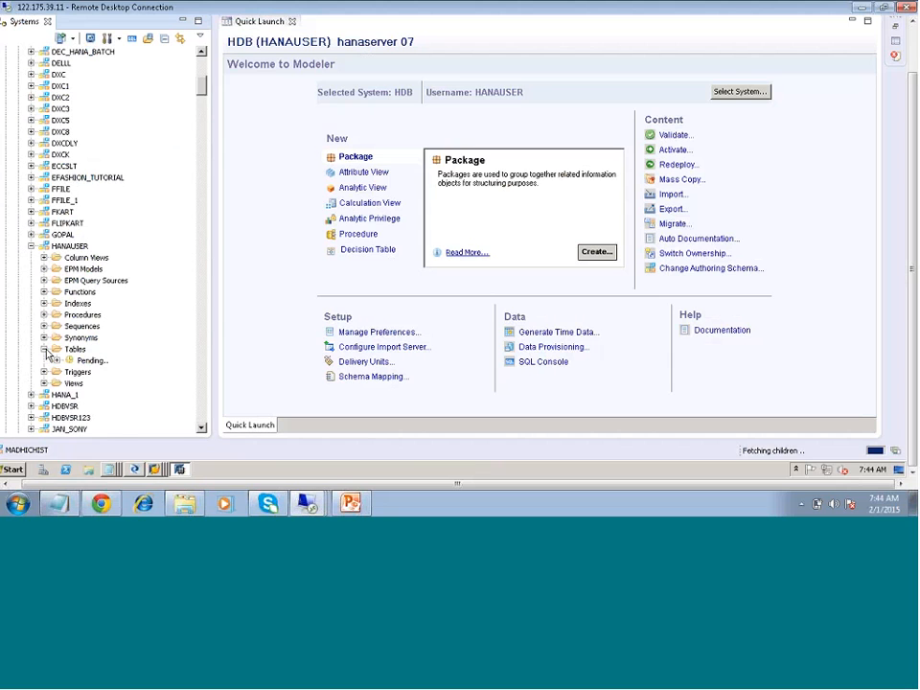
- Find the SUPPLIERLOAD table among the HANAUSER tables and open its data preview
{"action": "left_click", "coordinate": [113, 384]}
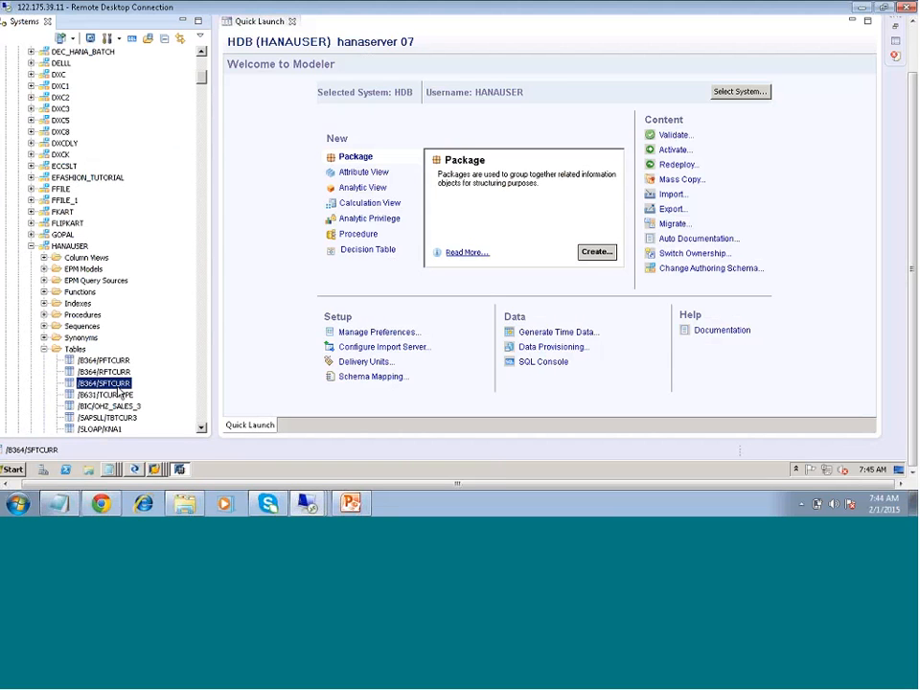
{"action": "key", "text": "s"}
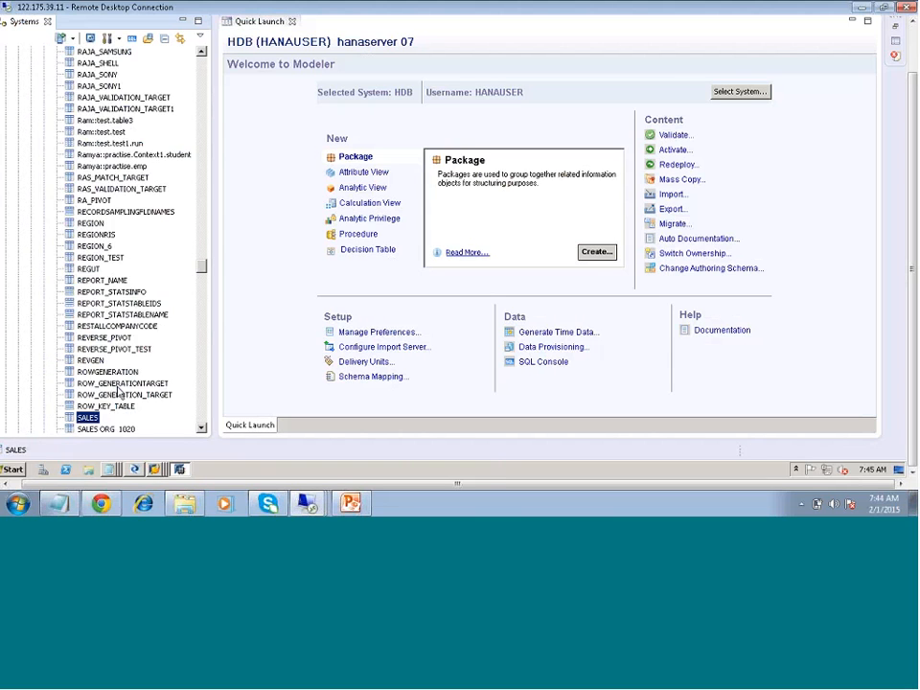
{"action": "scroll", "coordinate": [120, 393], "scroll_direction": "down", "scroll_amount": 3}
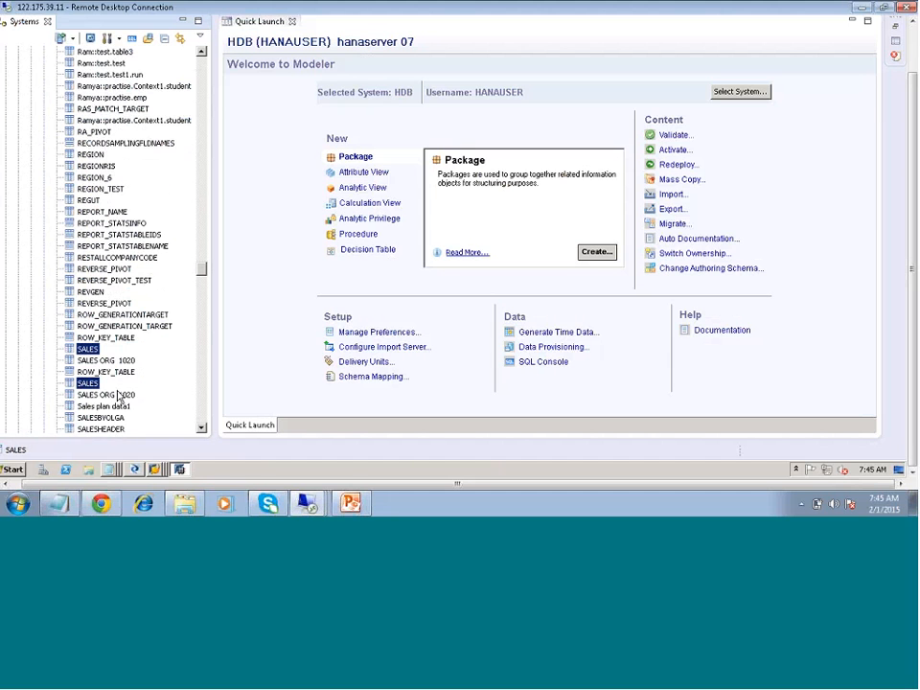
{"action": "scroll", "coordinate": [117, 399], "scroll_direction": "down", "scroll_amount": 3}
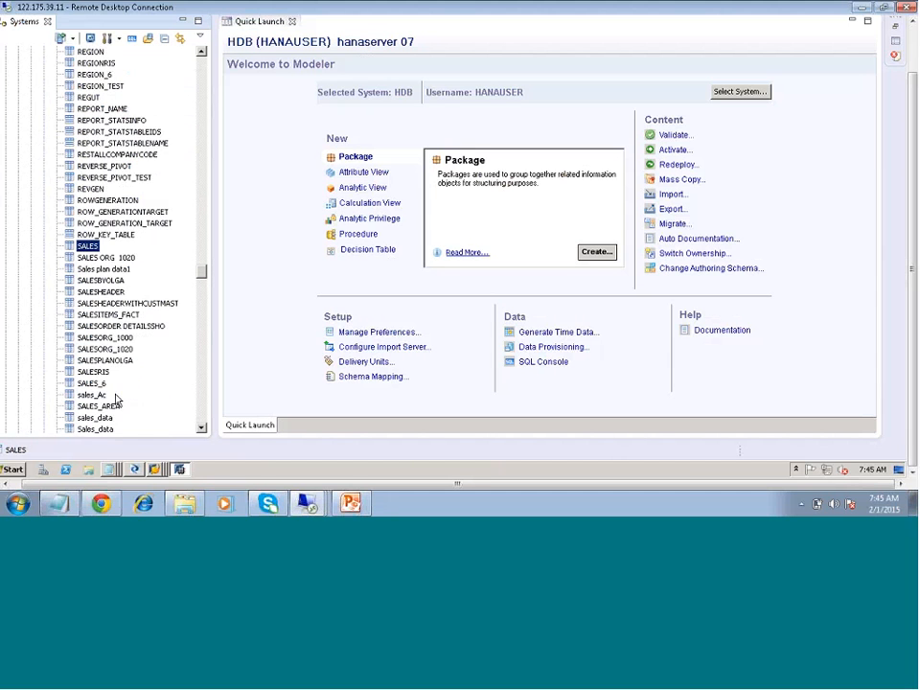
{"action": "scroll", "coordinate": [115, 397], "scroll_direction": "down", "scroll_amount": 4}
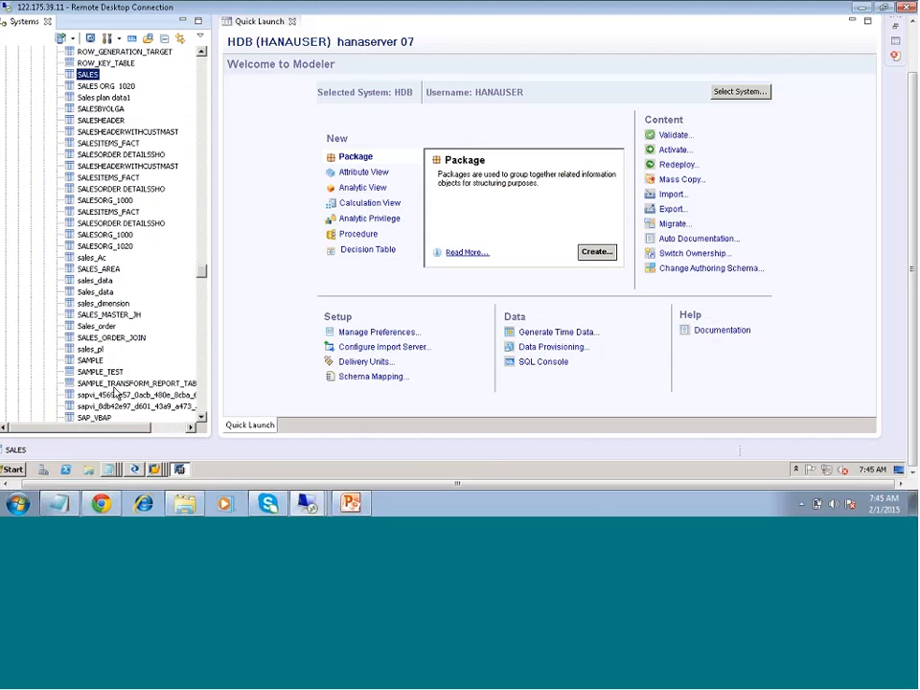
{"action": "scroll", "coordinate": [110, 379], "scroll_direction": "down", "scroll_amount": 4}
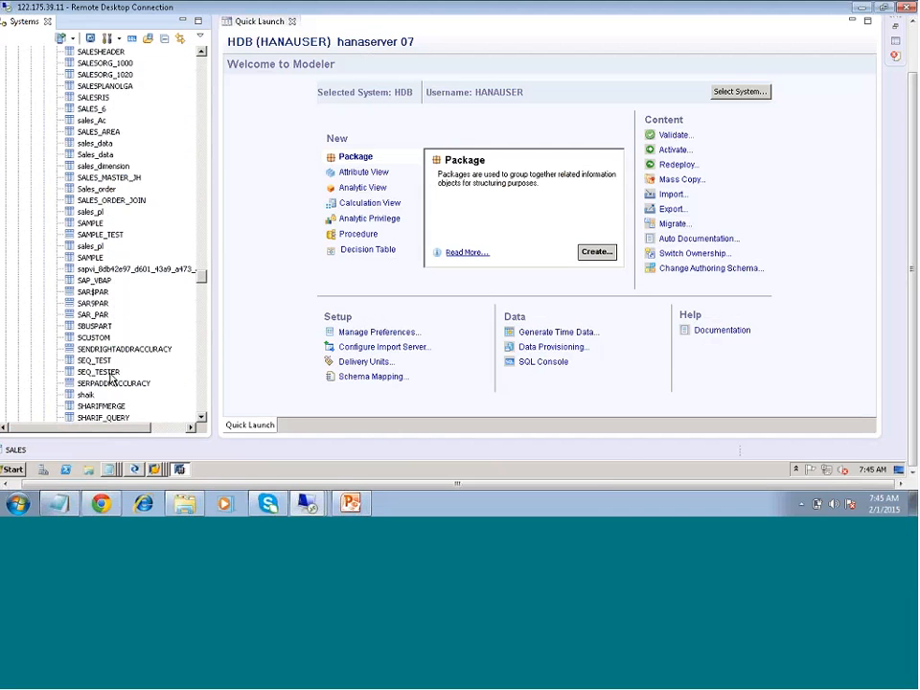
{"action": "scroll", "coordinate": [110, 379], "scroll_direction": "down", "scroll_amount": 8}
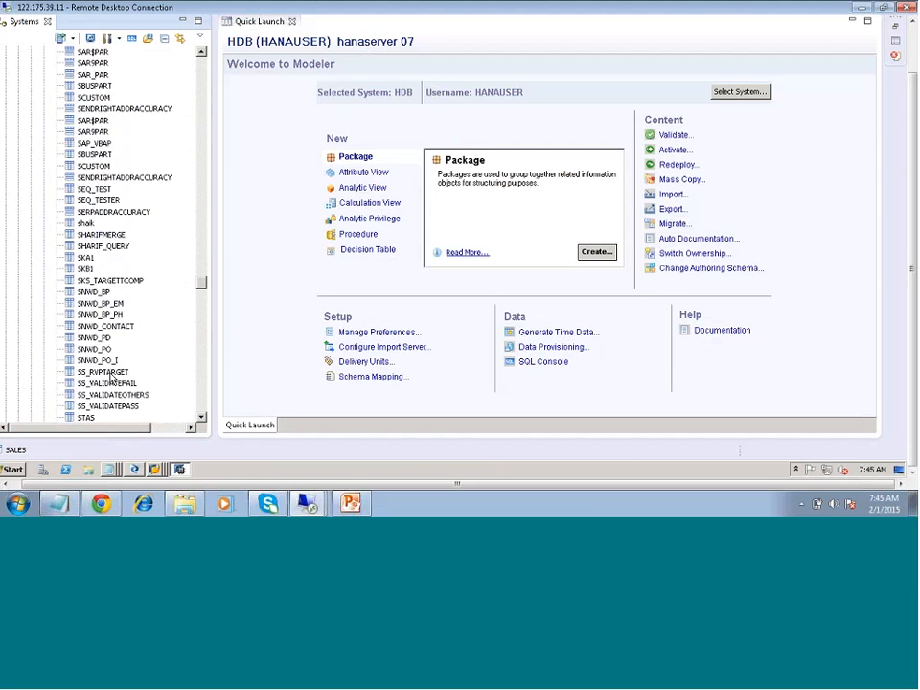
{"action": "scroll", "coordinate": [110, 378], "scroll_direction": "down", "scroll_amount": 7}
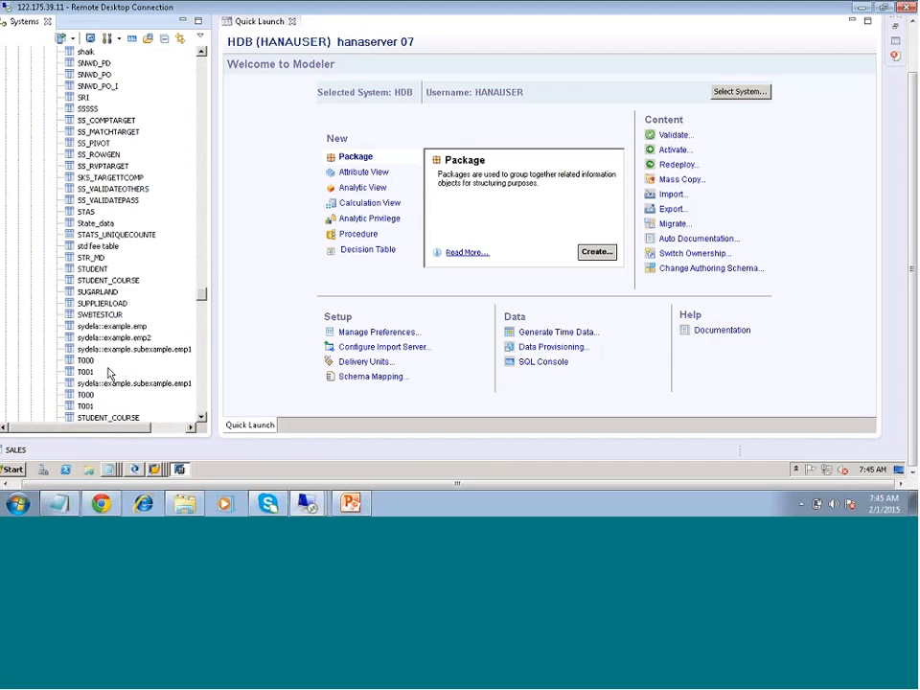
{"action": "scroll", "coordinate": [108, 373], "scroll_direction": "down", "scroll_amount": 1}
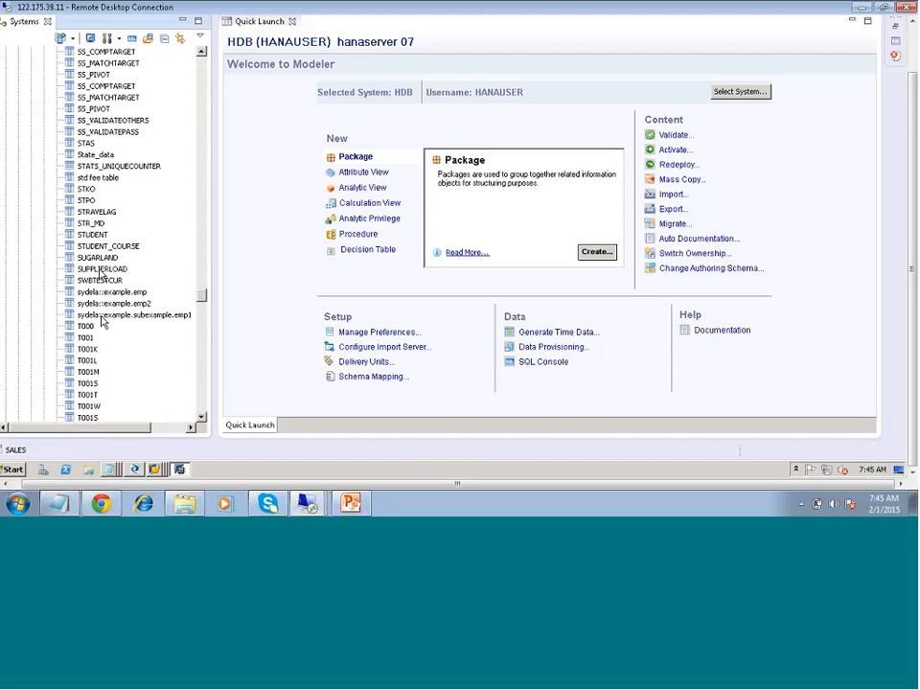
{"action": "left_click", "coordinate": [103, 278]}
{"action": "left_click", "coordinate": [103, 270]}
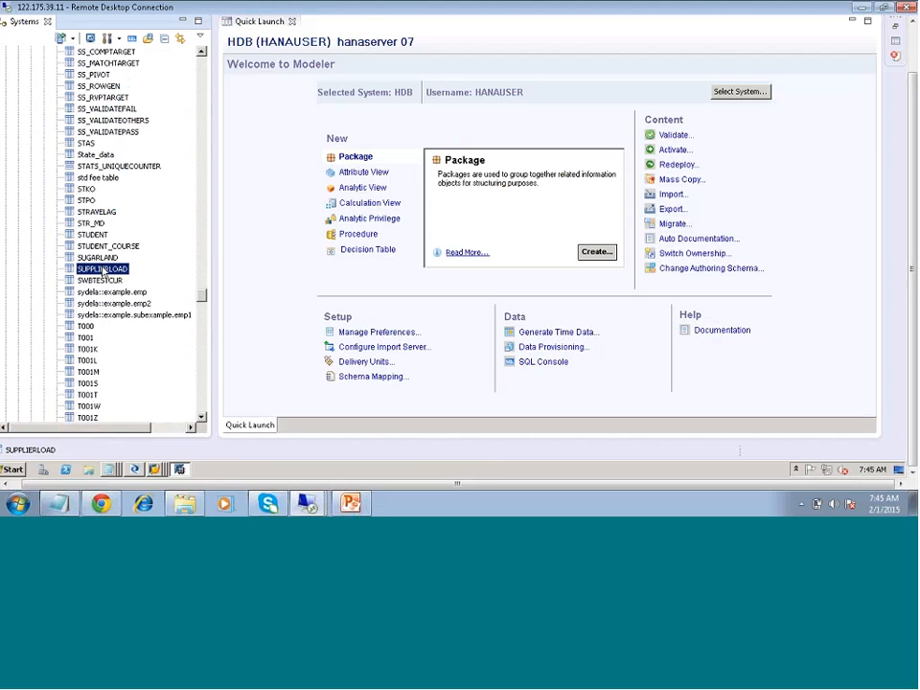
{"action": "right_click", "coordinate": [104, 273]}
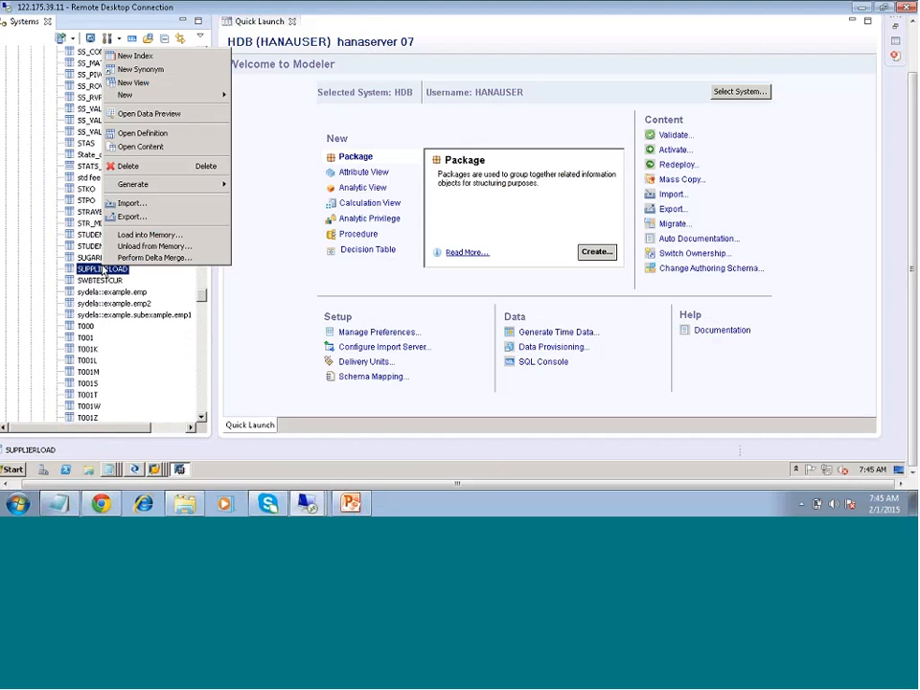
{"action": "left_click", "coordinate": [136, 115]}
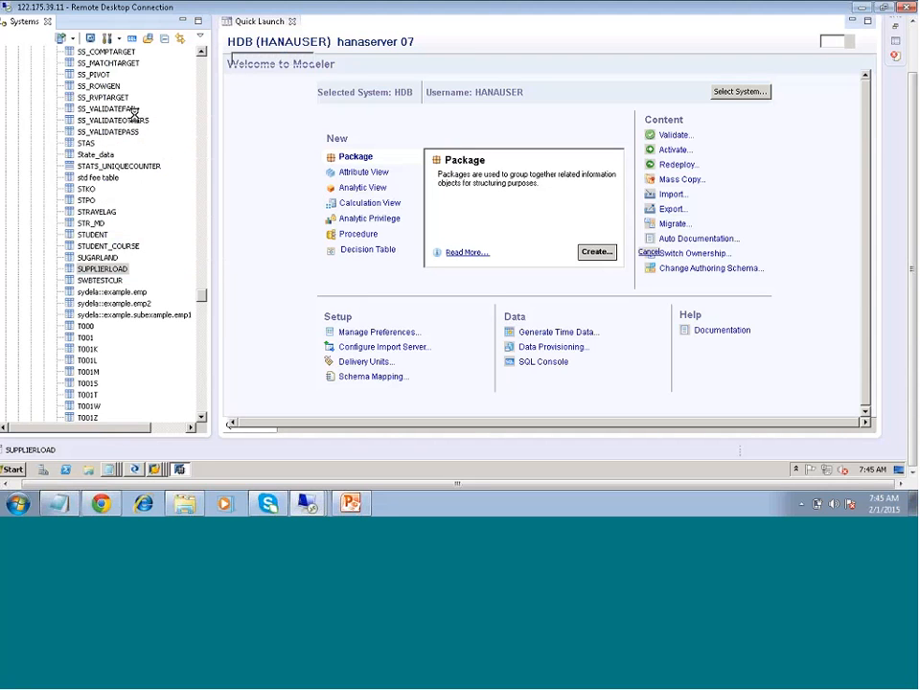
- Find the VBAK table in the HANAUSER schema and open its data preview
{"action": "left_click", "coordinate": [91, 345]}
{"action": "key", "text": "v"}
{"action": "key", "text": "v"}
{"action": "key", "text": "v"}
{"action": "key", "text": "v"}
{"action": "key", "text": "v"}
{"action": "key", "text": "v"}
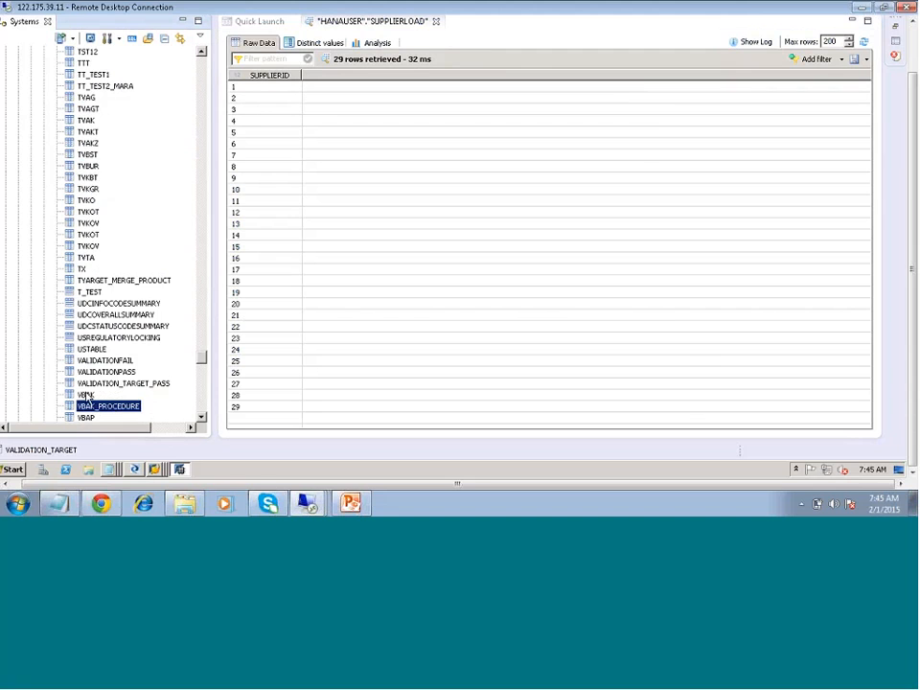
{"action": "right_click", "coordinate": [87, 394]}
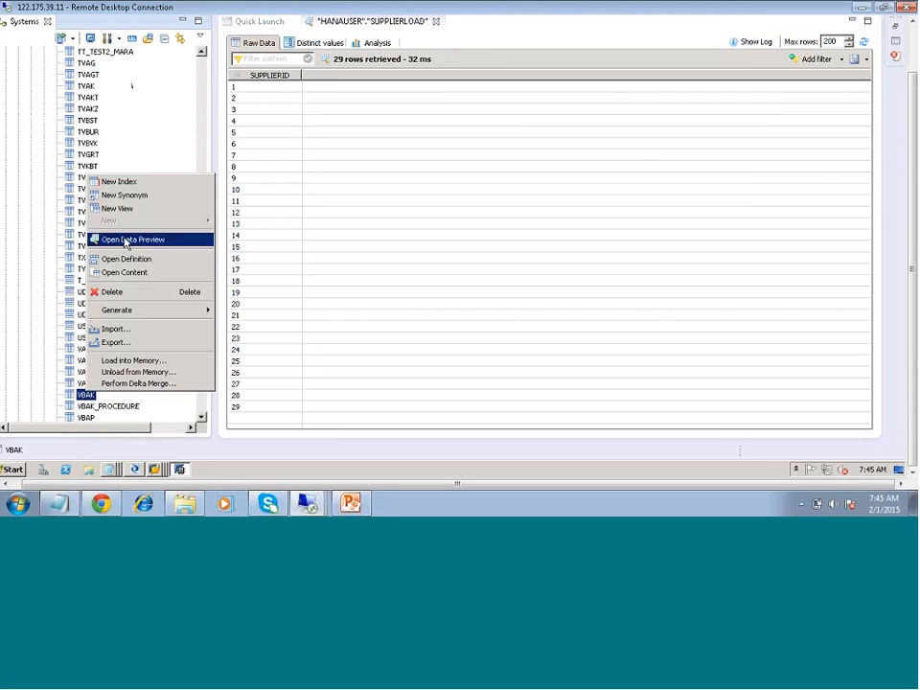
{"action": "left_click", "coordinate": [123, 239]}
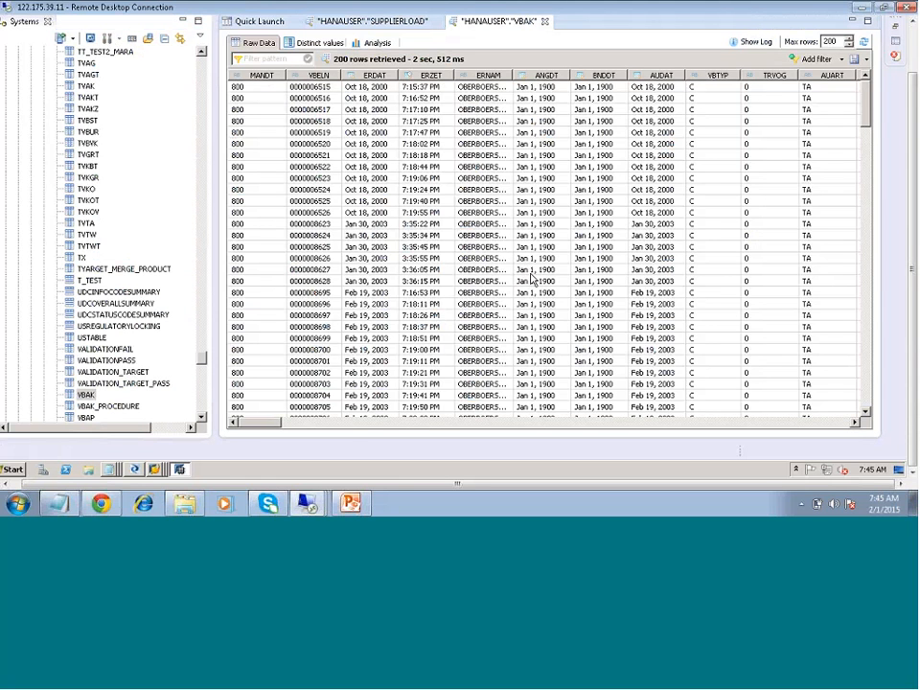
- Open the data preview of the VBAP table in the HANAUSER schema
{"action": "left_click", "coordinate": [93, 422]}
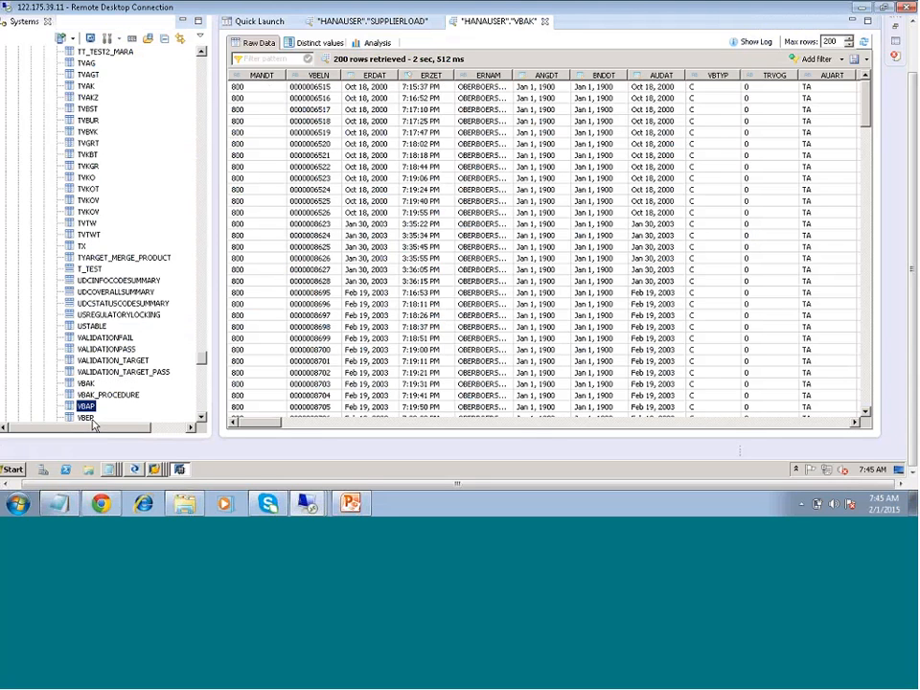
{"action": "right_click", "coordinate": [93, 420]}
{"action": "left_click", "coordinate": [190, 399]}
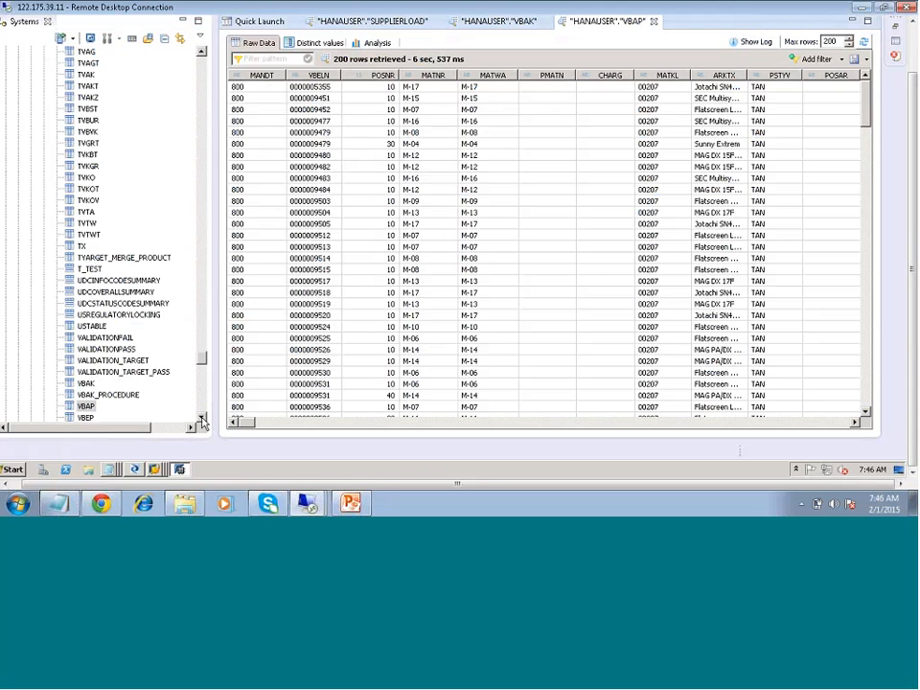
- Open the data preview of the VBEP table, then switch back to Data Services Designer
{"action": "left_click", "coordinate": [201, 419]}
{"action": "left_click", "coordinate": [202, 418]}
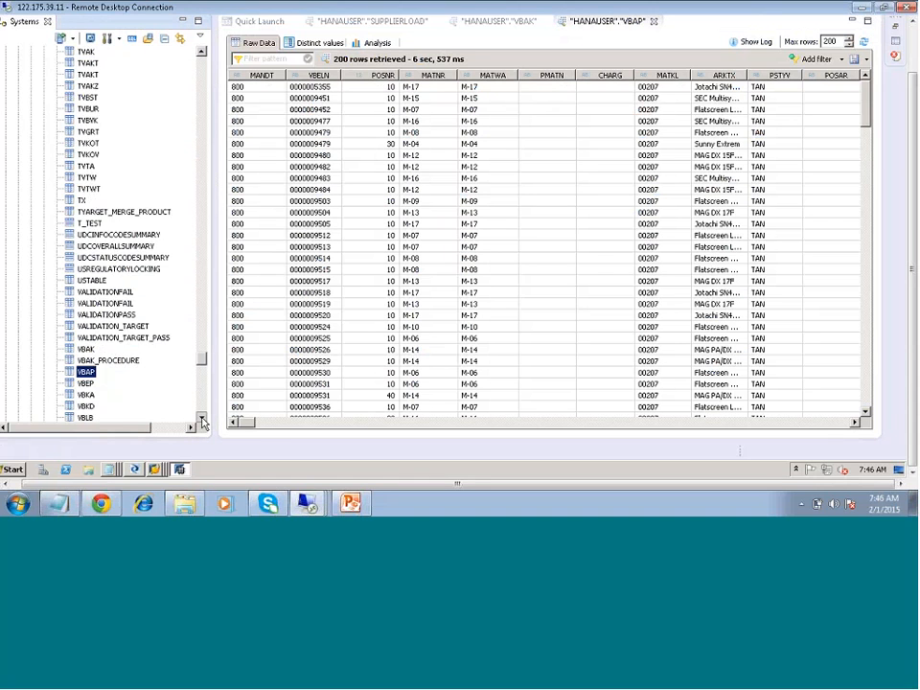
{"action": "left_click", "coordinate": [91, 361]}
{"action": "right_click", "coordinate": [129, 362]}
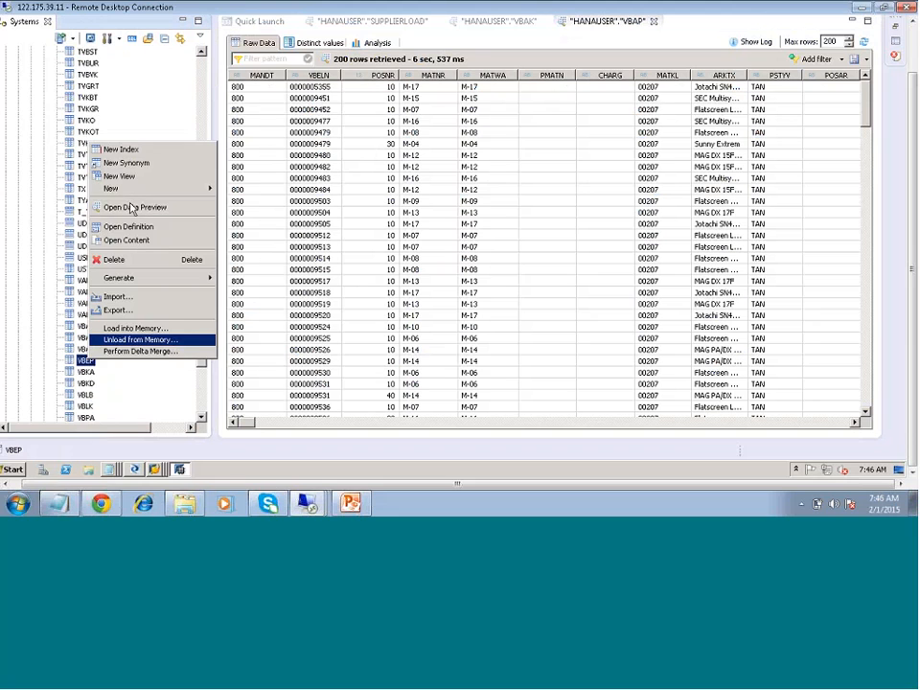
{"action": "left_click", "coordinate": [131, 207]}
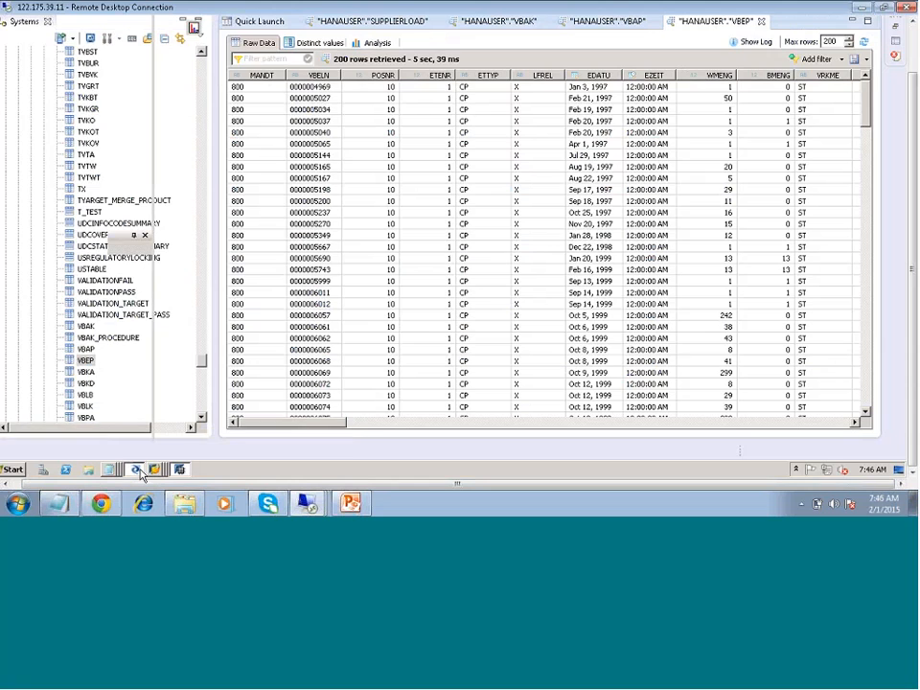
{"action": "left_click", "coordinate": [139, 470]}
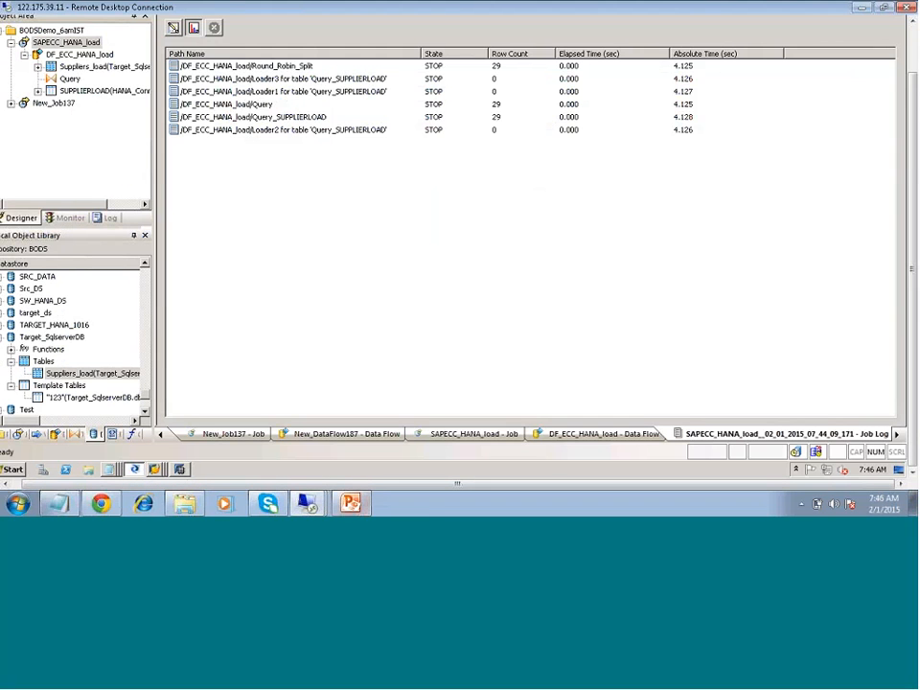
- View the DF_ECC_HANA_load data flow, and add a new batch job to the BODSDemo_6amIST project
{"action": "double_click", "coordinate": [79, 53]}
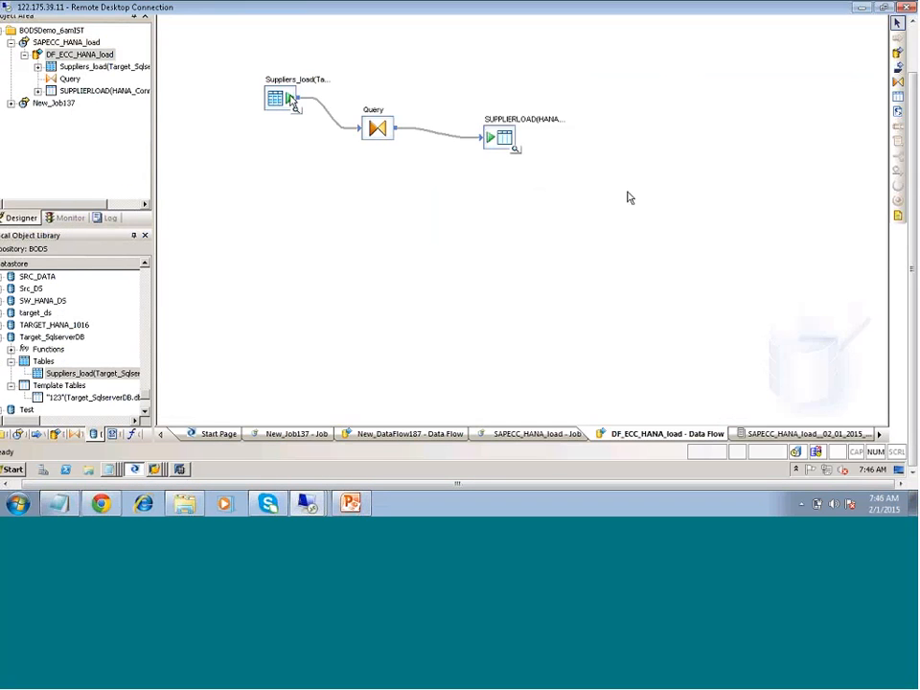
{"action": "right_click", "coordinate": [77, 30]}
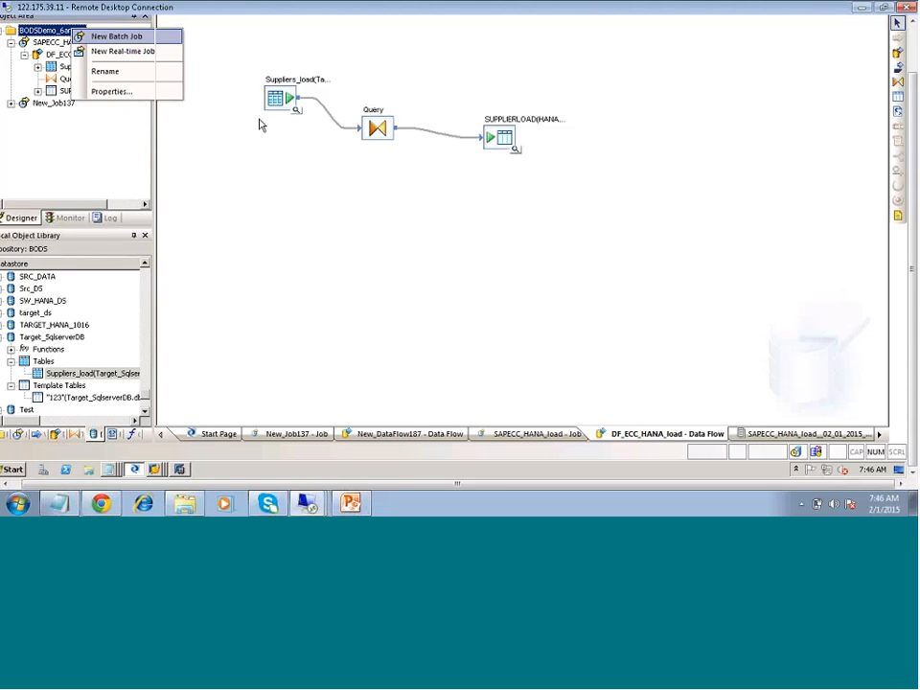
{"action": "key", "text": "Return"}
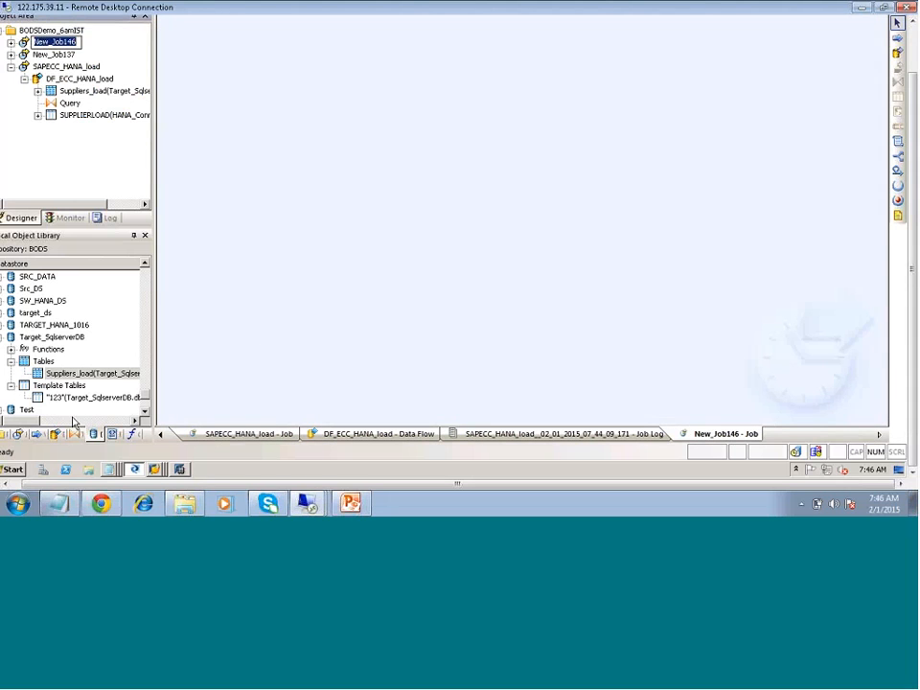
- Browse the ECC datastores in the object library and expand the tables of ECC_DS to reach VBAK
{"action": "left_click", "coordinate": [30, 288]}
{"action": "left_click_drag", "start_coordinate": [63, 484], "coordinate": [53, 484]}
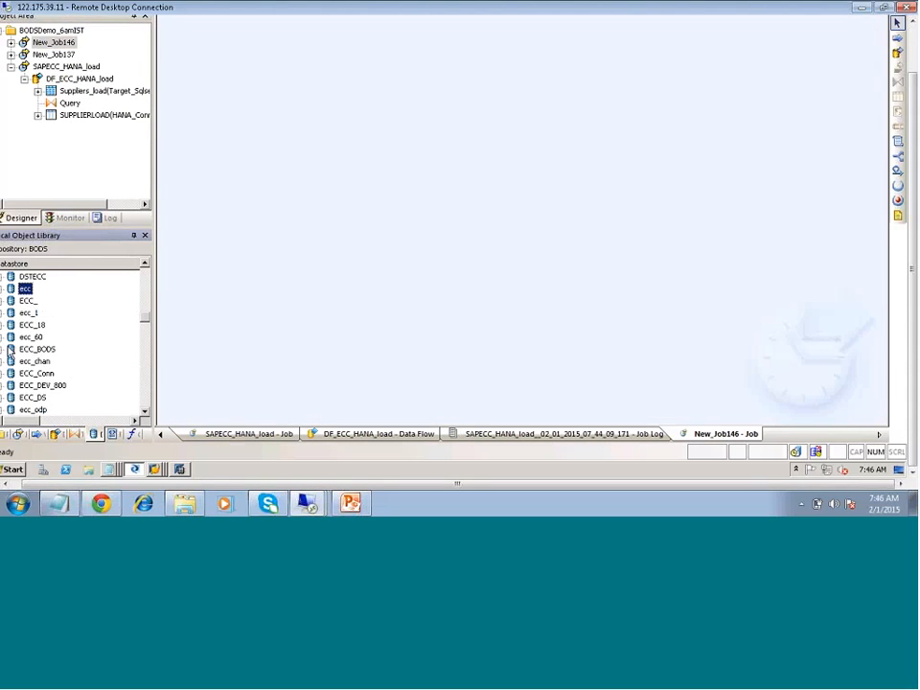
{"action": "left_click", "coordinate": [7, 350]}
{"action": "left_click", "coordinate": [21, 410]}
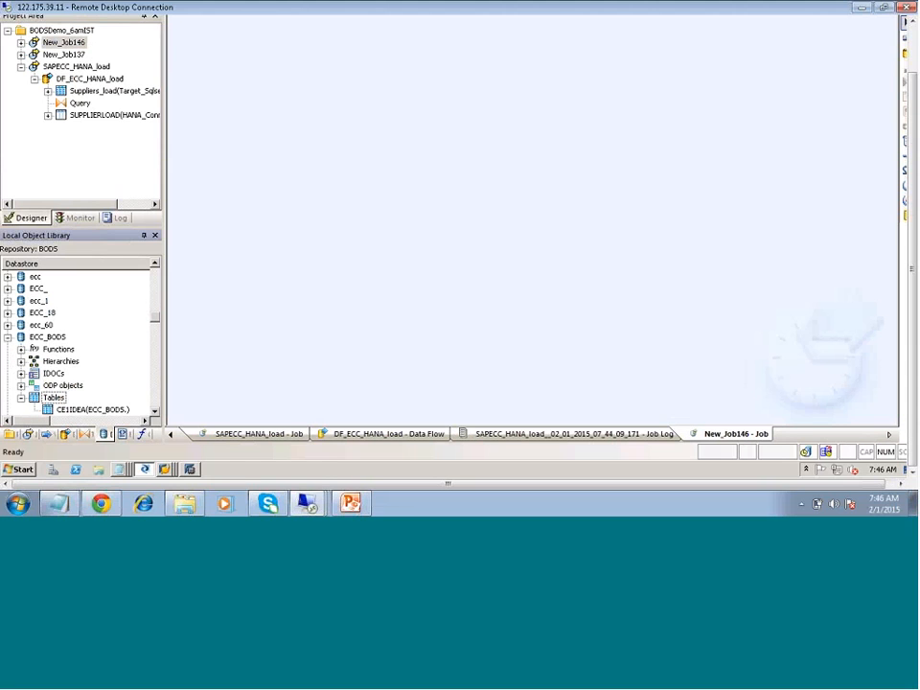
{"action": "left_click", "coordinate": [21, 384]}
{"action": "left_click", "coordinate": [8, 337]}
{"action": "left_click", "coordinate": [48, 361]}
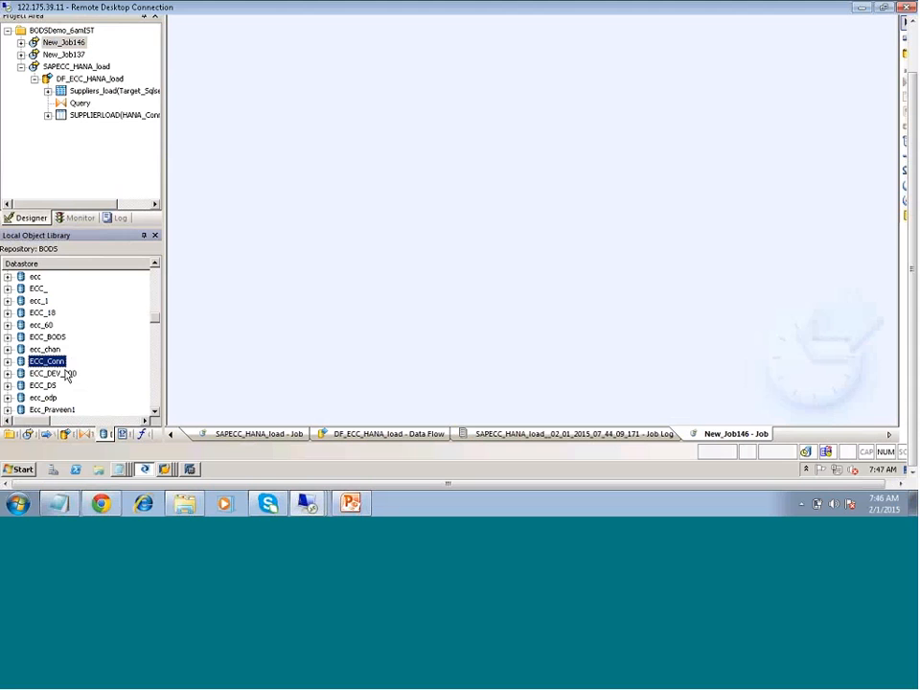
{"action": "left_click", "coordinate": [8, 385]}
{"action": "left_click", "coordinate": [21, 410]}
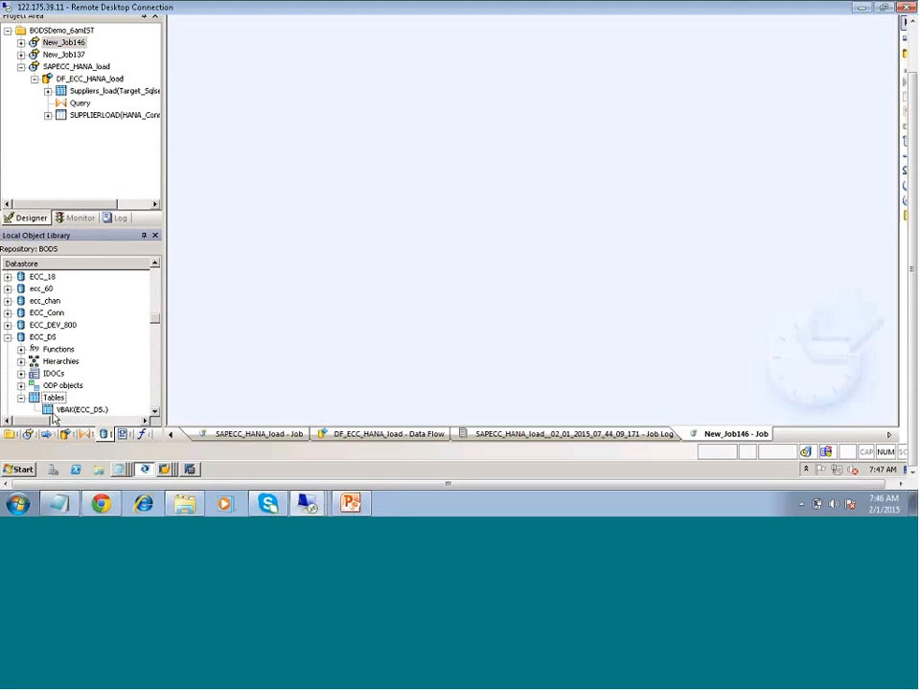
- Add a data flow to the new batch job's workspace and open it for editing
{"action": "left_click_drag", "start_coordinate": [62, 412], "coordinate": [276, 113]}
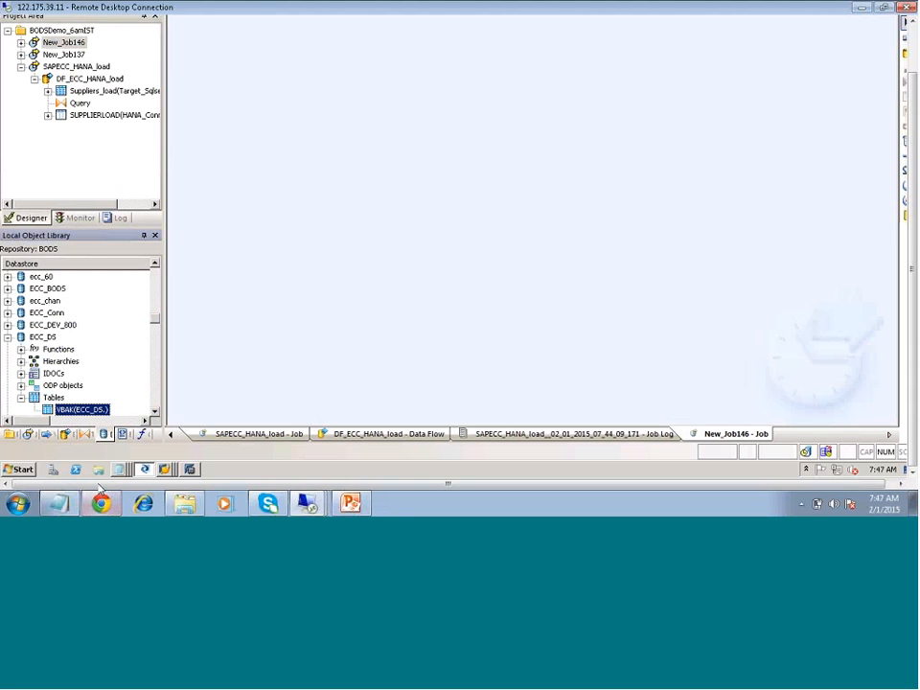
{"action": "left_click", "coordinate": [905, 58]}
{"action": "left_click", "coordinate": [393, 135]}
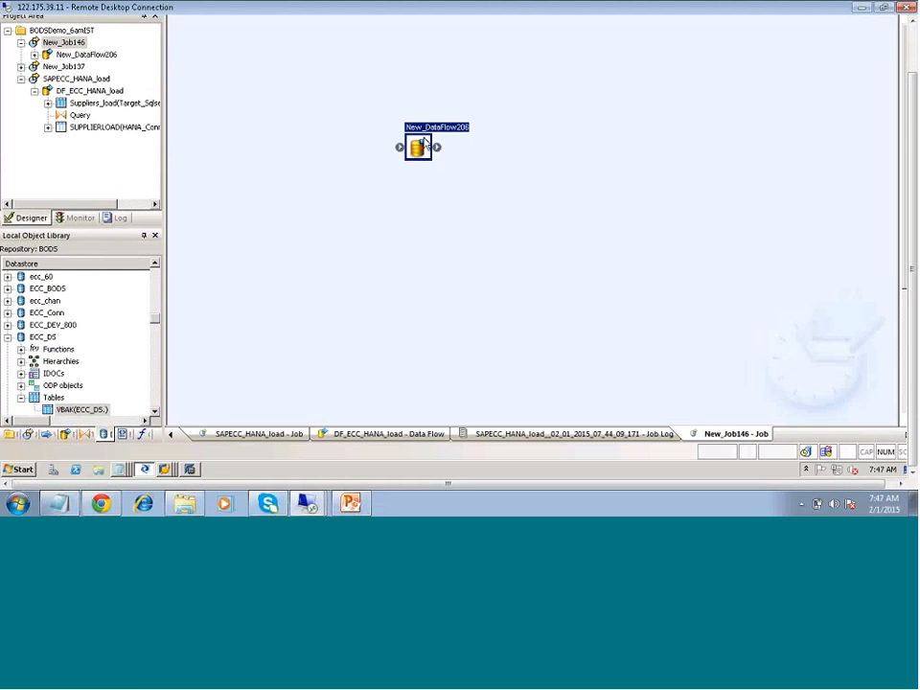
{"action": "double_click", "coordinate": [420, 146]}
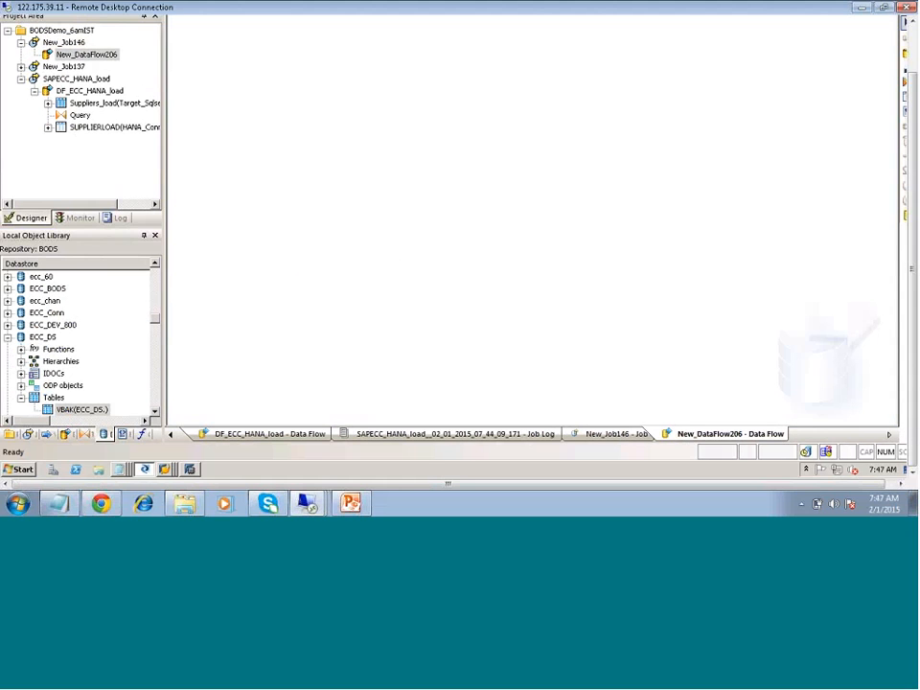
- Place the VBAK table from ECC_DS in the data flow as source and connect it to a new Query transform
{"action": "left_click_drag", "start_coordinate": [82, 409], "coordinate": [322, 130]}
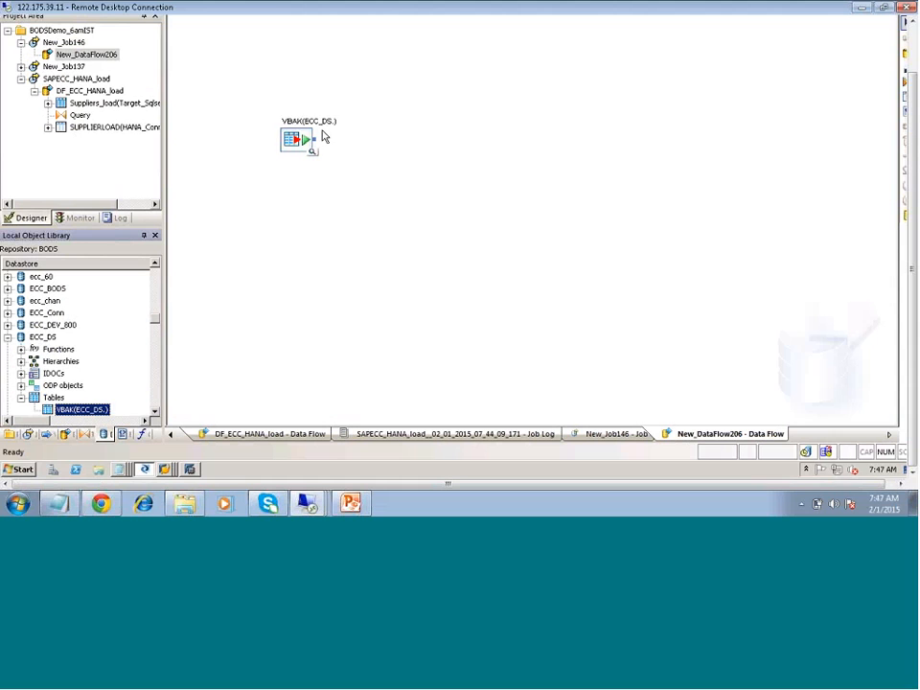
{"action": "left_click", "coordinate": [463, 188]}
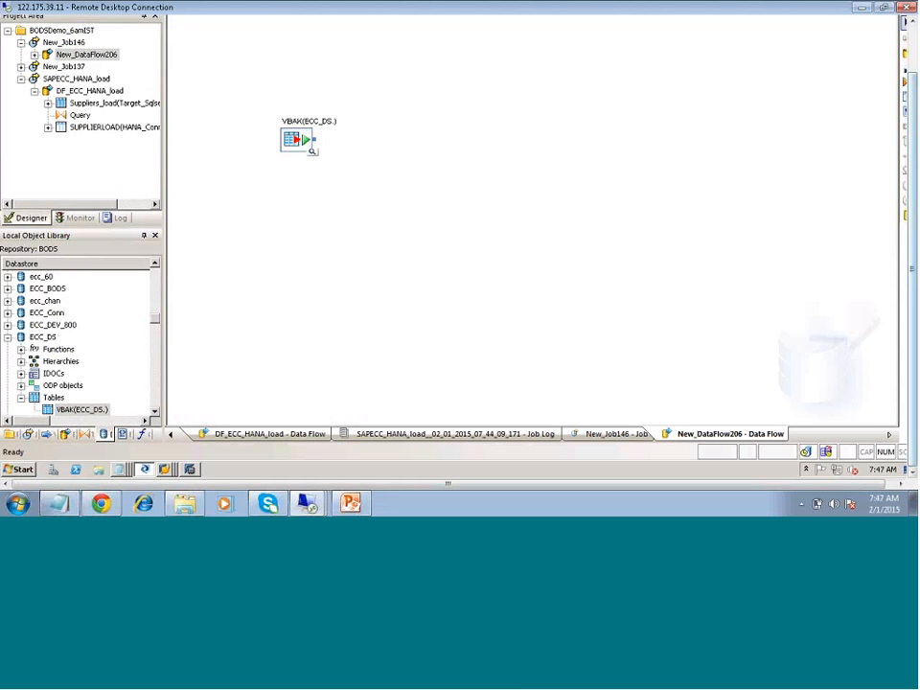
{"action": "left_click", "coordinate": [905, 104]}
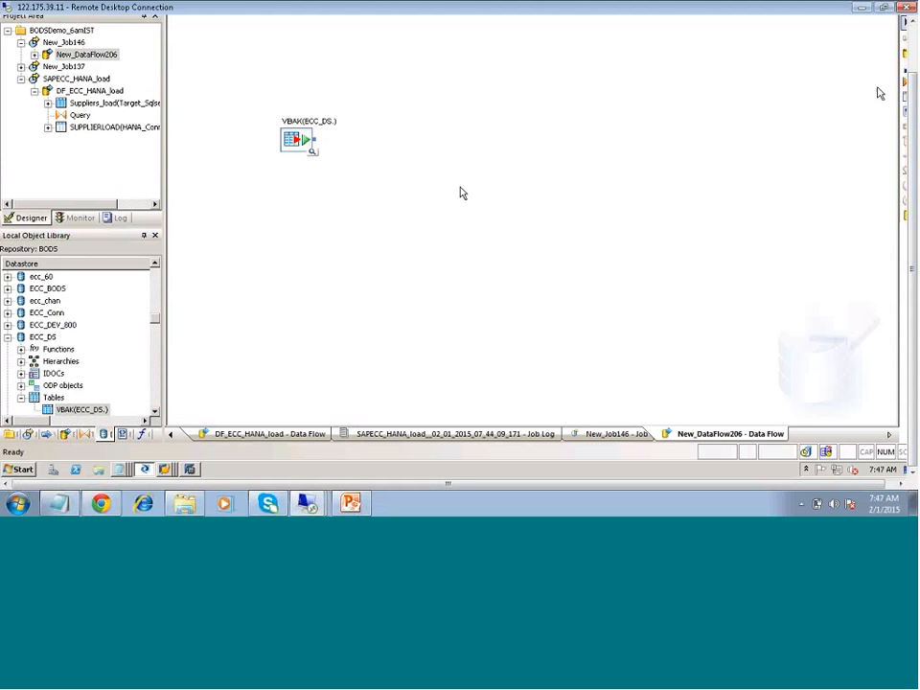
{"action": "left_click", "coordinate": [363, 136]}
{"action": "left_click_drag", "start_coordinate": [314, 139], "coordinate": [364, 154]}
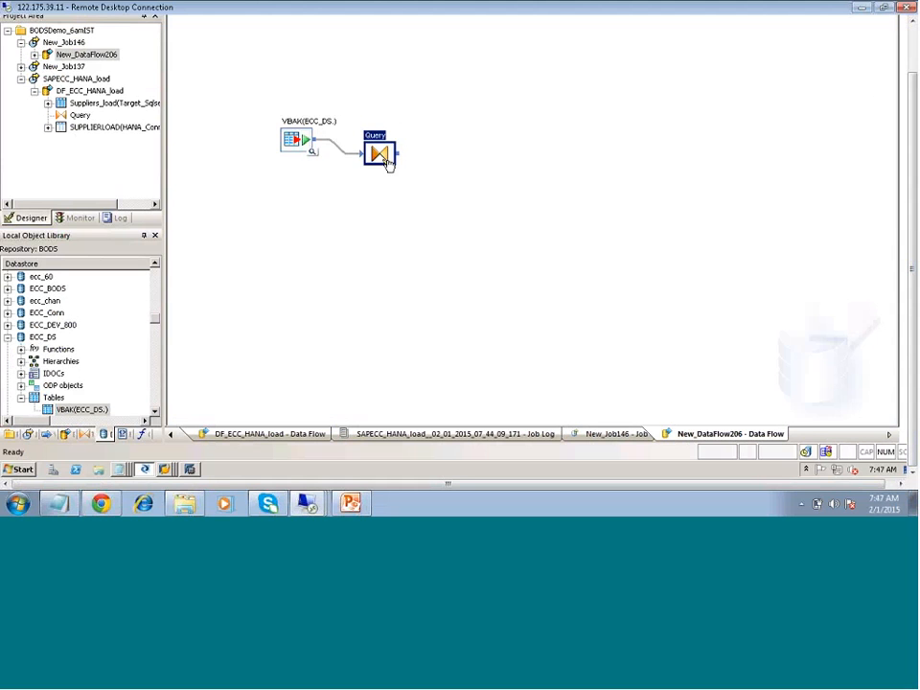
- Map the VBAK columns MANDT through AUART to the Query's output schema and return to the data flow
{"action": "double_click", "coordinate": [381, 156]}
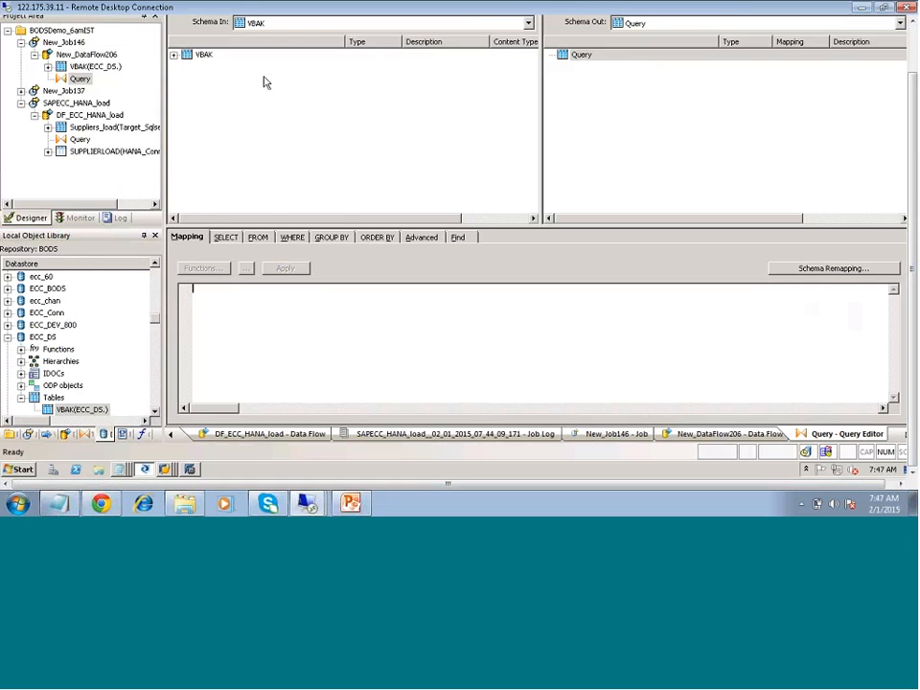
{"action": "left_click", "coordinate": [173, 55]}
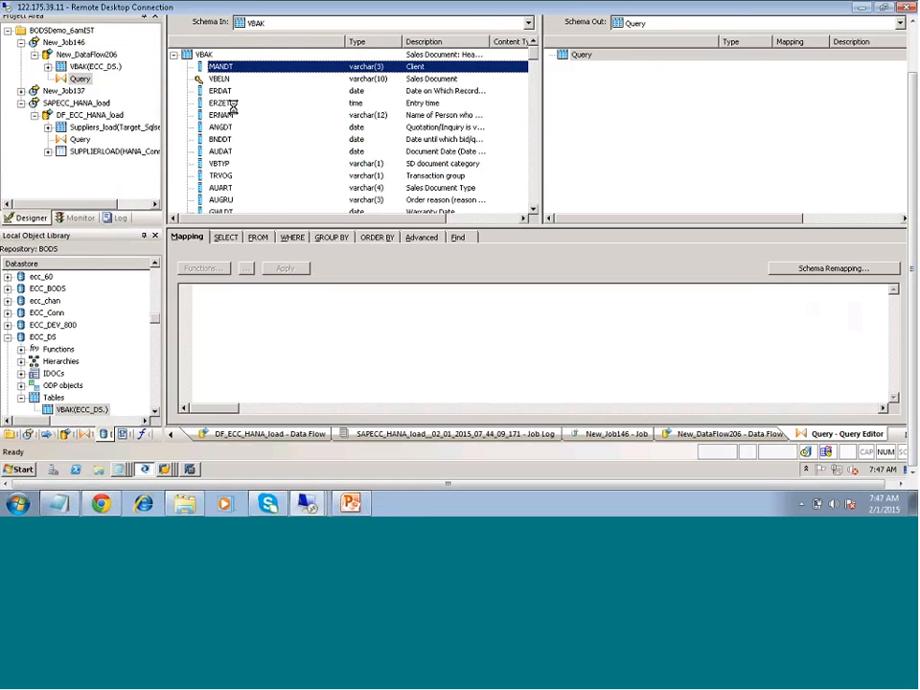
{"action": "left_click", "coordinate": [226, 187], "text": "shift"}
{"action": "left_click_drag", "start_coordinate": [600, 141], "coordinate": [695, 122]}
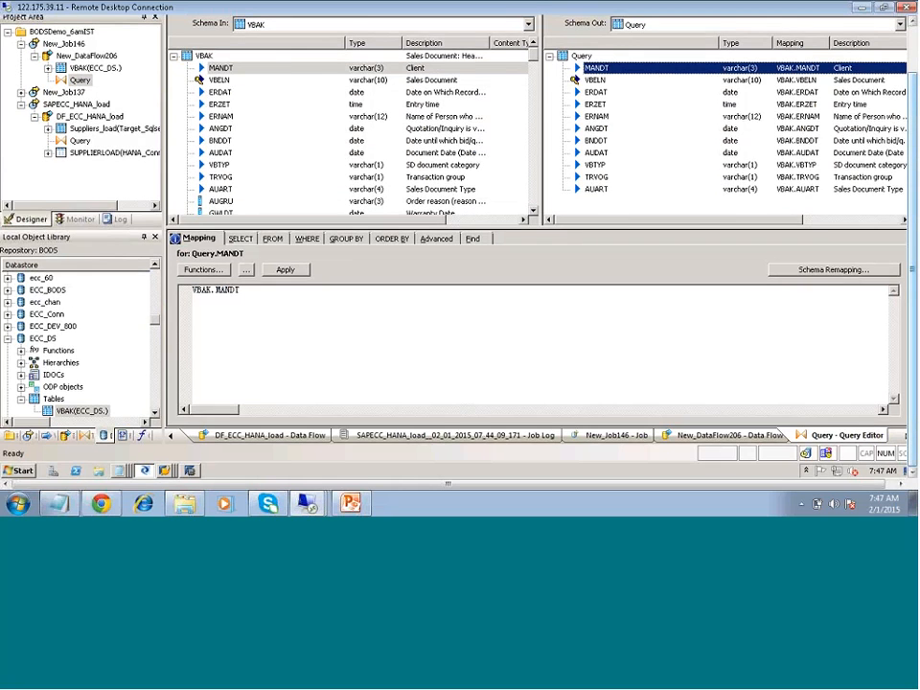
{"action": "scroll", "coordinate": [290, 61], "scroll_direction": "up", "scroll_amount": 2}
{"action": "left_click", "coordinate": [355, 52]}
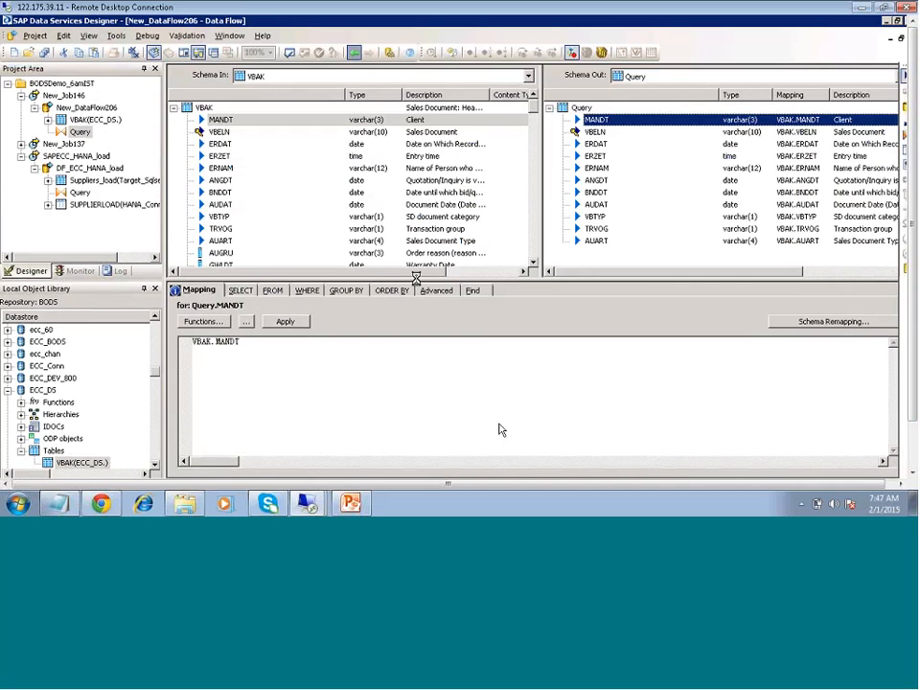
- Create a template table named ZVBAK in the HANA_Conn datastore and connect the Query to it as target
{"action": "left_click", "coordinate": [904, 150]}
{"action": "left_click", "coordinate": [471, 172]}
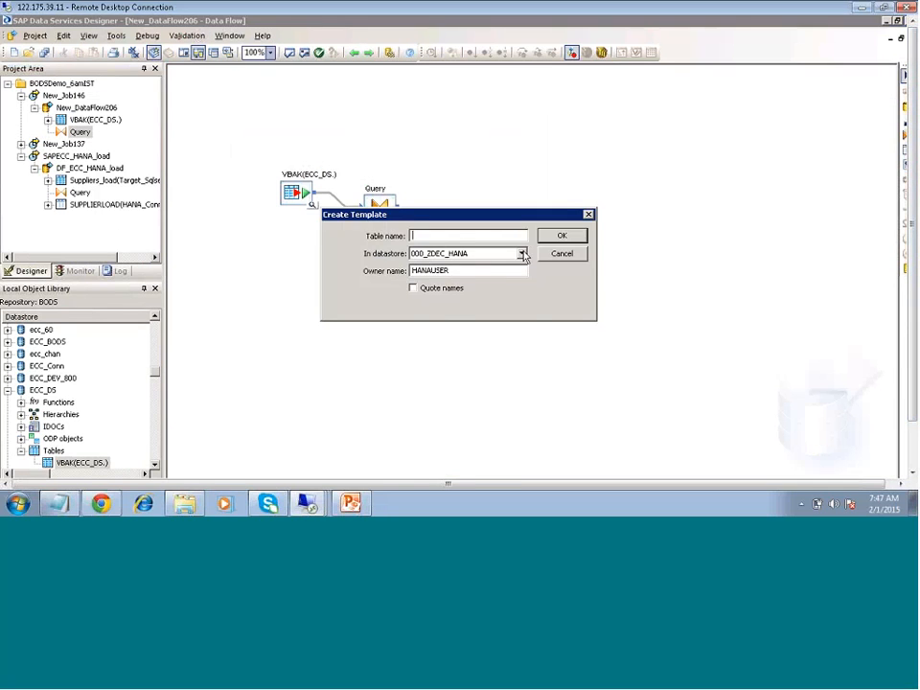
{"action": "left_click", "coordinate": [521, 253]}
{"action": "scroll", "coordinate": [429, 380], "scroll_direction": "down", "scroll_amount": 20}
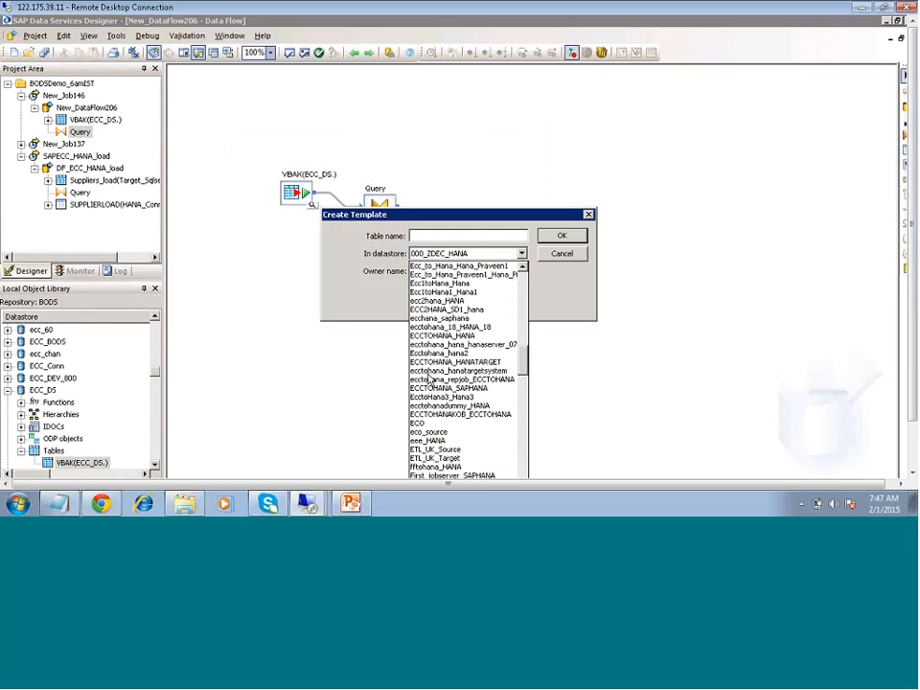
{"action": "scroll", "coordinate": [456, 438], "scroll_direction": "down", "scroll_amount": 2}
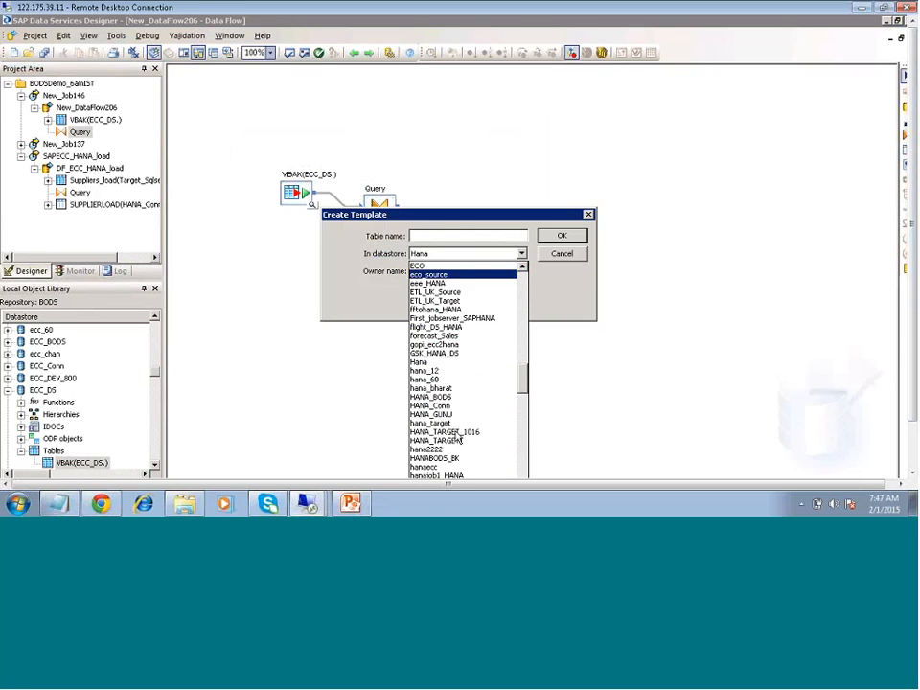
{"action": "left_click", "coordinate": [445, 400]}
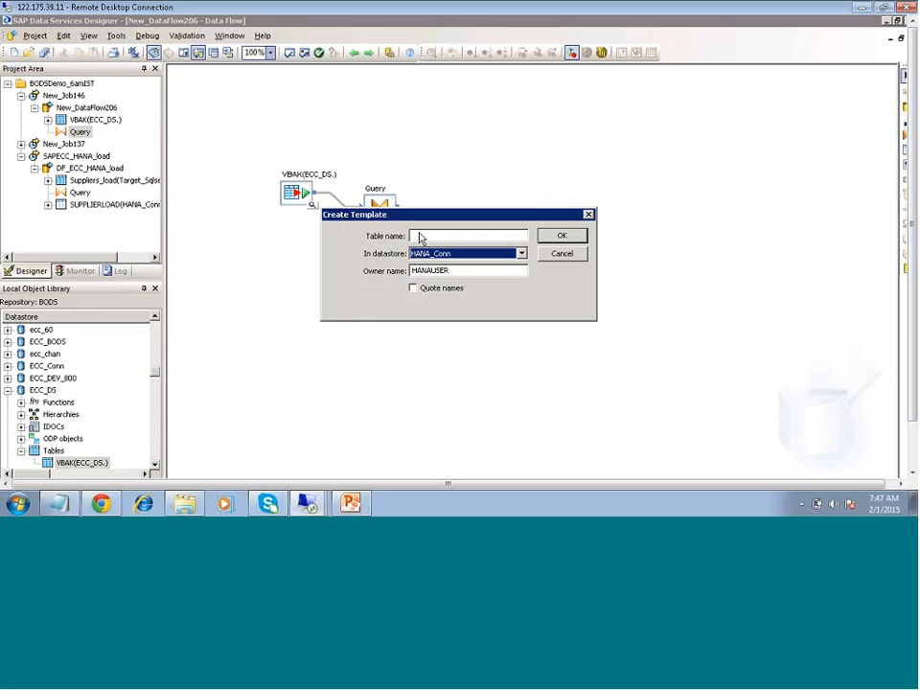
{"action": "left_click", "coordinate": [419, 235]}
{"action": "type", "text": "ZV"}
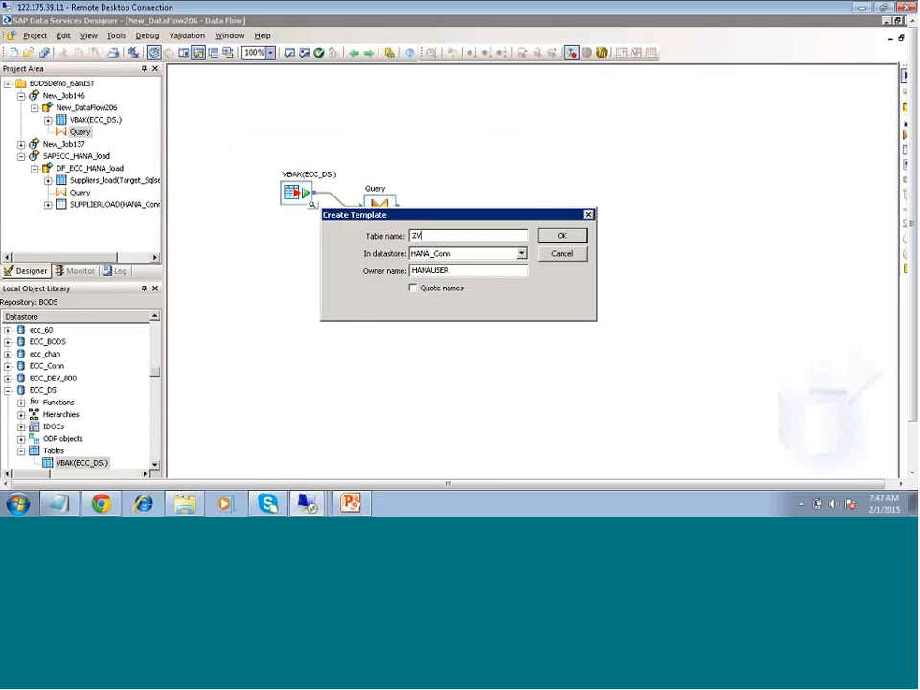
{"action": "type", "text": "BAK"}
{"action": "left_click", "coordinate": [562, 236]}
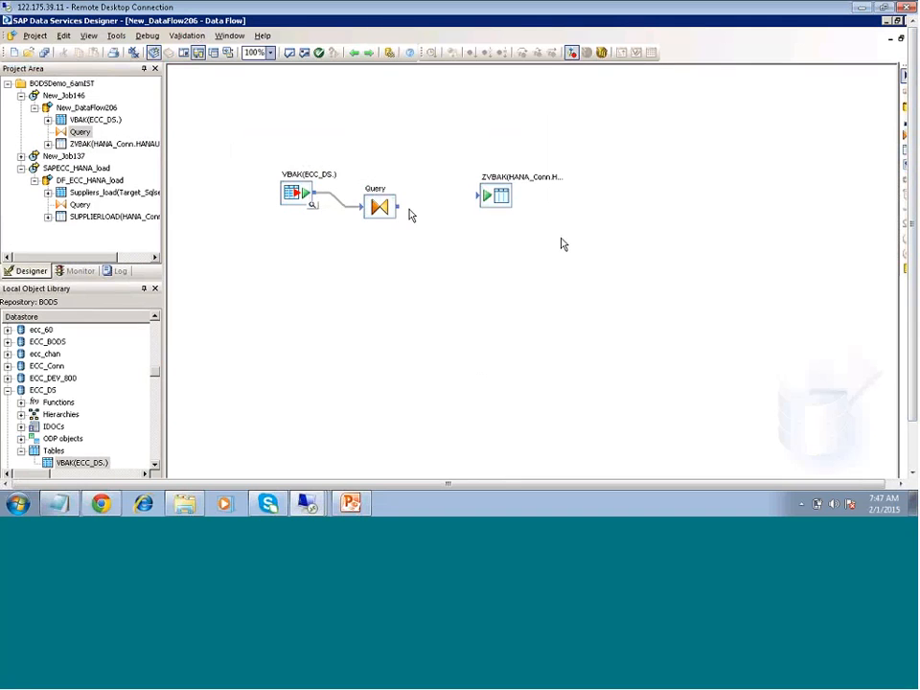
{"action": "left_click_drag", "start_coordinate": [401, 207], "coordinate": [482, 201]}
- Execute the New_Job146 batch job that loads VBAK into ZVBAK
{"action": "left_click", "coordinate": [86, 109]}
{"action": "right_click", "coordinate": [86, 108]}
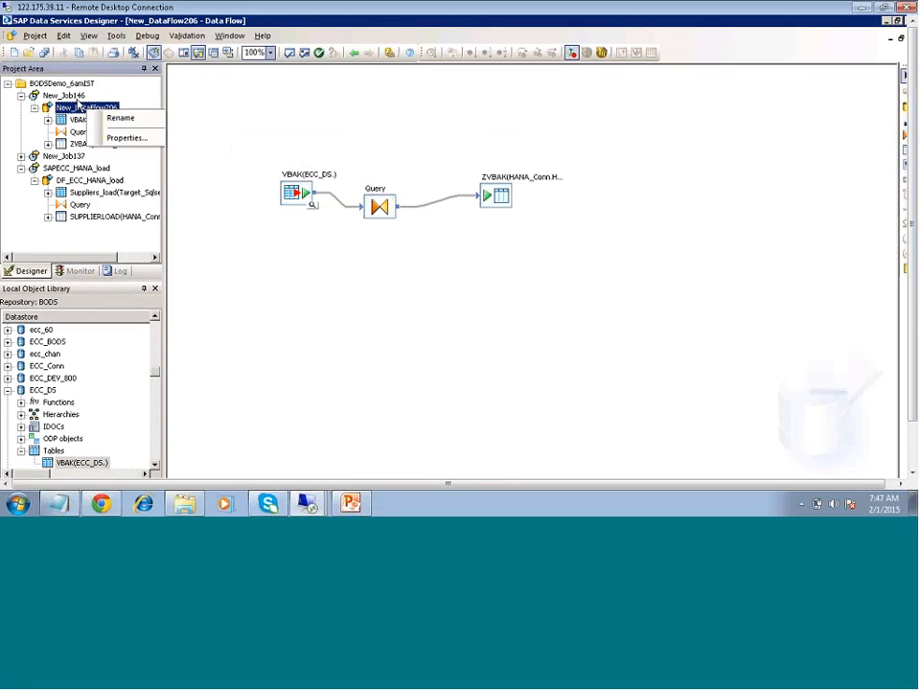
{"action": "left_click", "coordinate": [76, 97]}
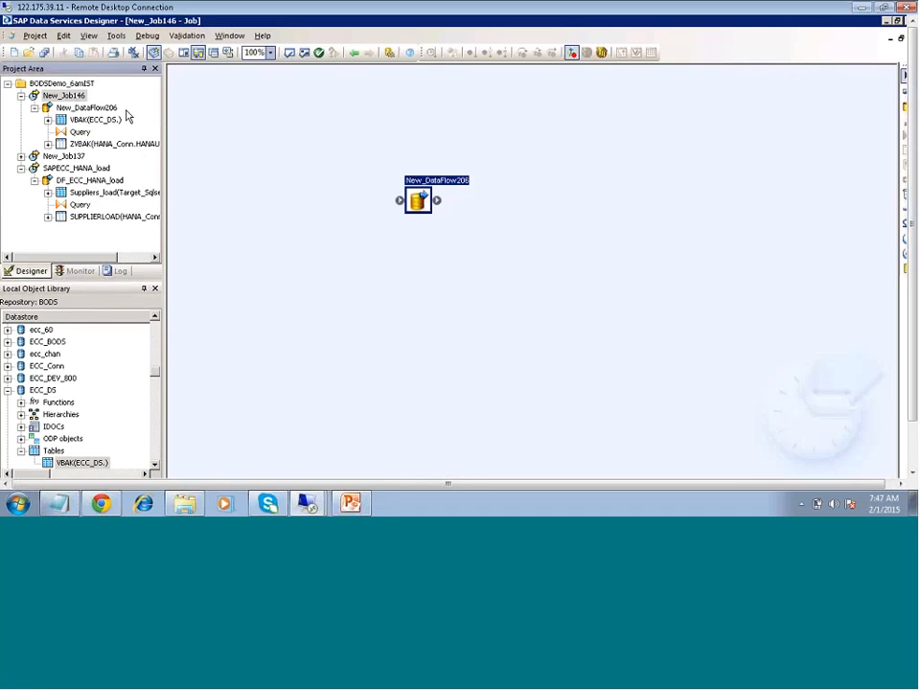
{"action": "right_click", "coordinate": [88, 98]}
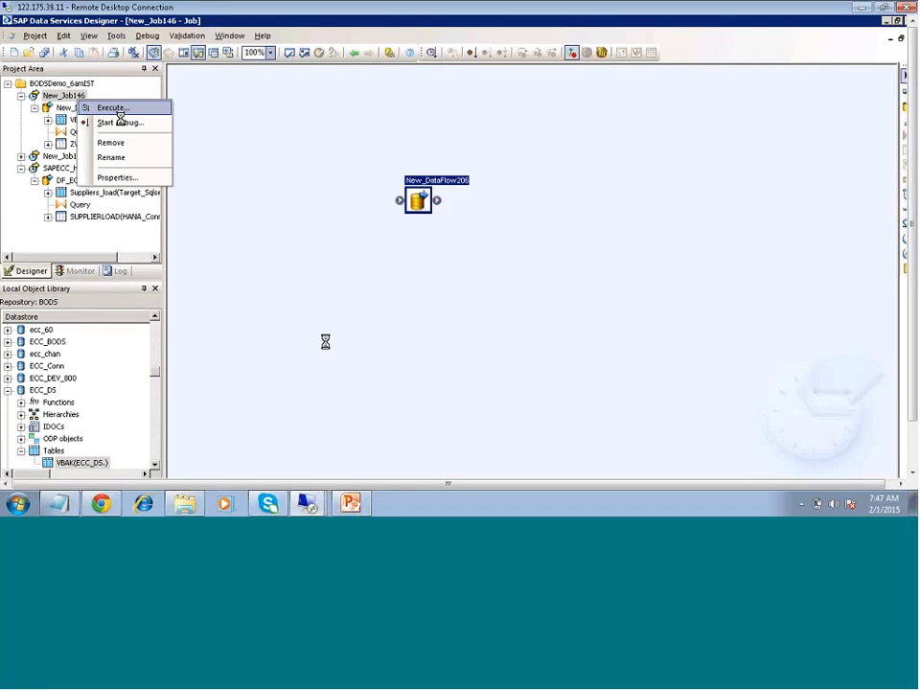
{"action": "left_click", "coordinate": [115, 109]}
{"action": "left_click", "coordinate": [368, 340]}
{"action": "left_click", "coordinate": [530, 429]}
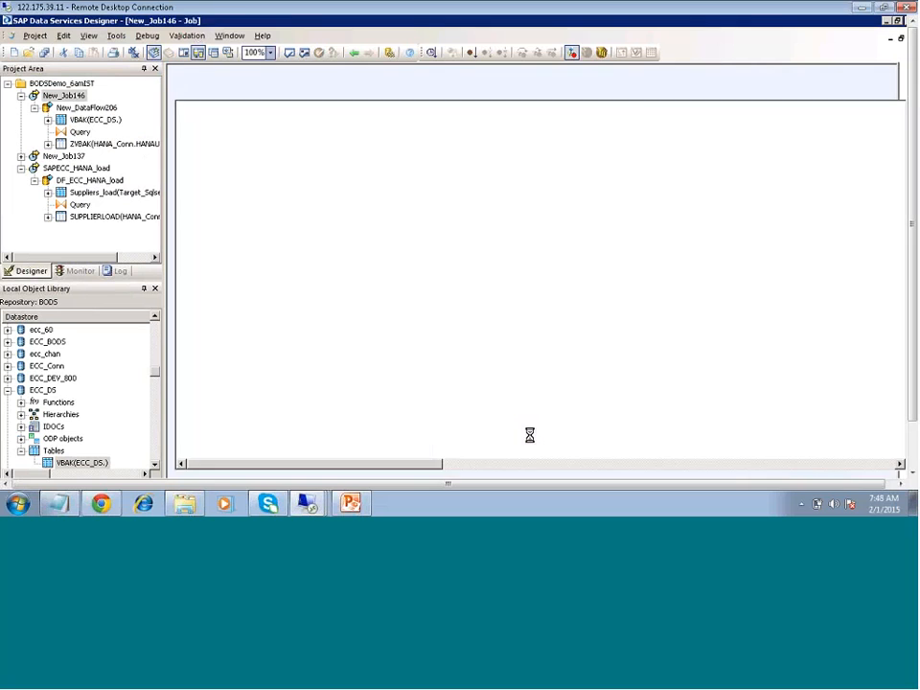
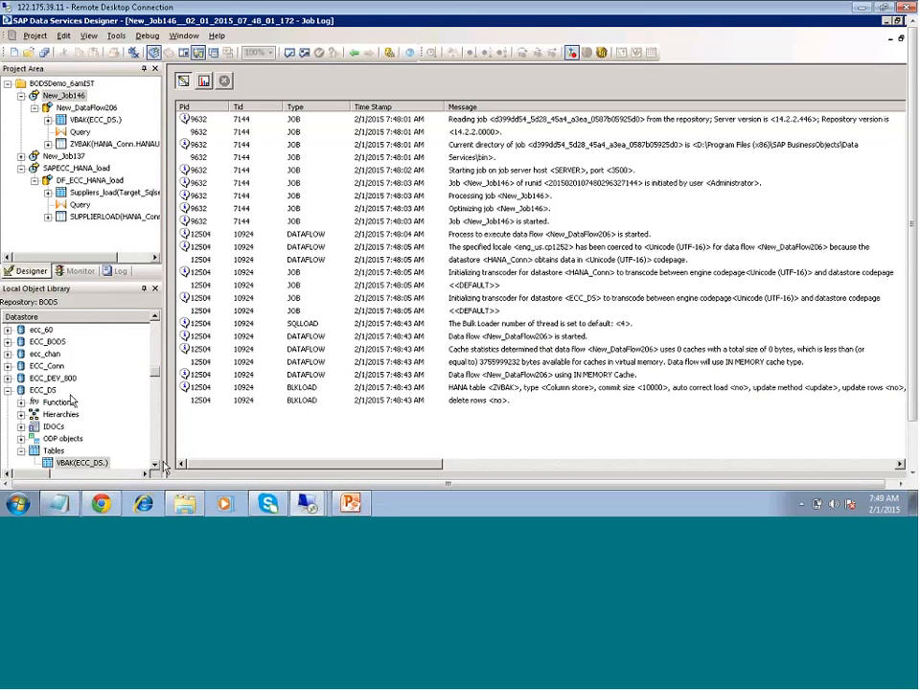
- Review the New_Job146 row-count statistics and inspect the ECC_DS datastore's connection settings, leaving them as they are
{"action": "left_click", "coordinate": [205, 82]}
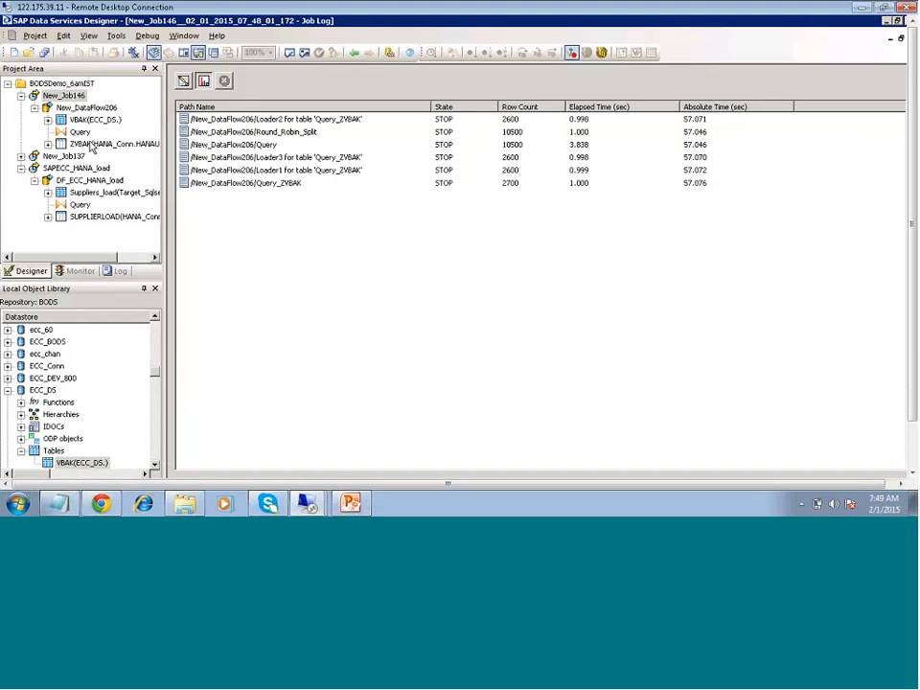
{"action": "right_click", "coordinate": [44, 391]}
{"action": "left_click", "coordinate": [77, 102]}
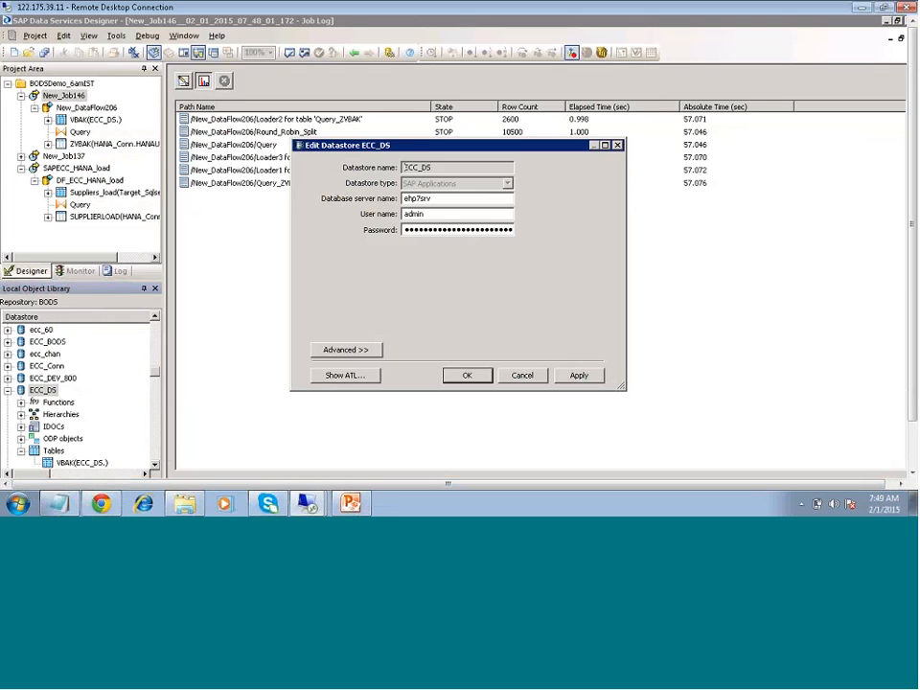
{"action": "left_click", "coordinate": [595, 379]}
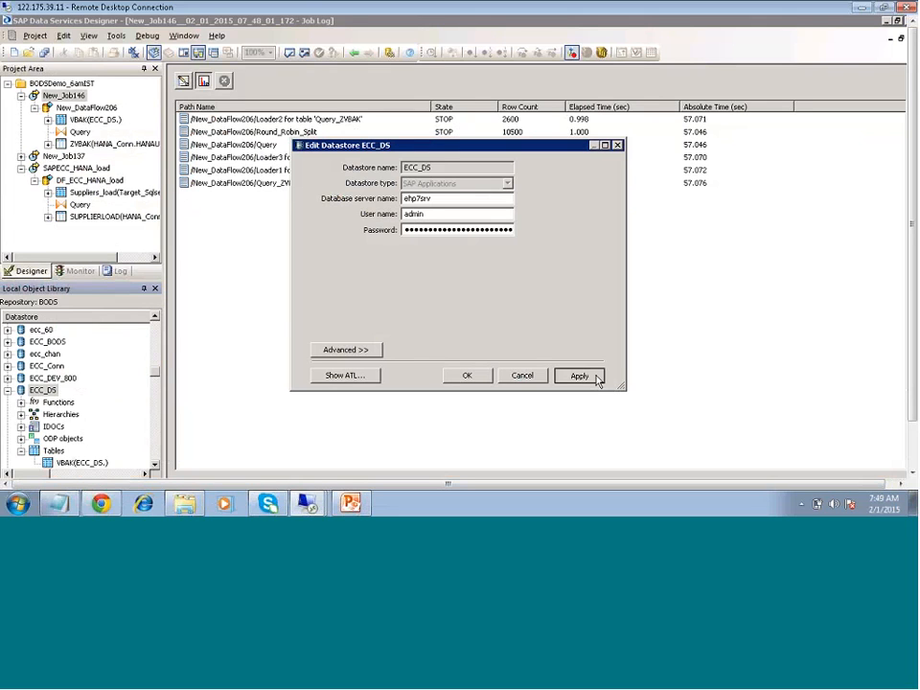
{"action": "left_click", "coordinate": [467, 375]}
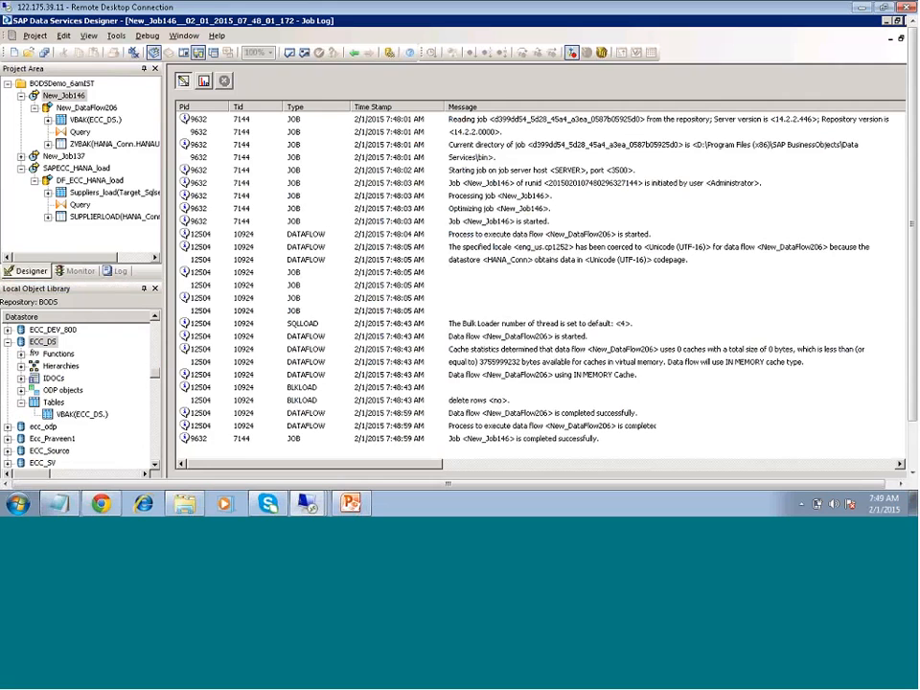
{"action": "left_click", "coordinate": [204, 82]}
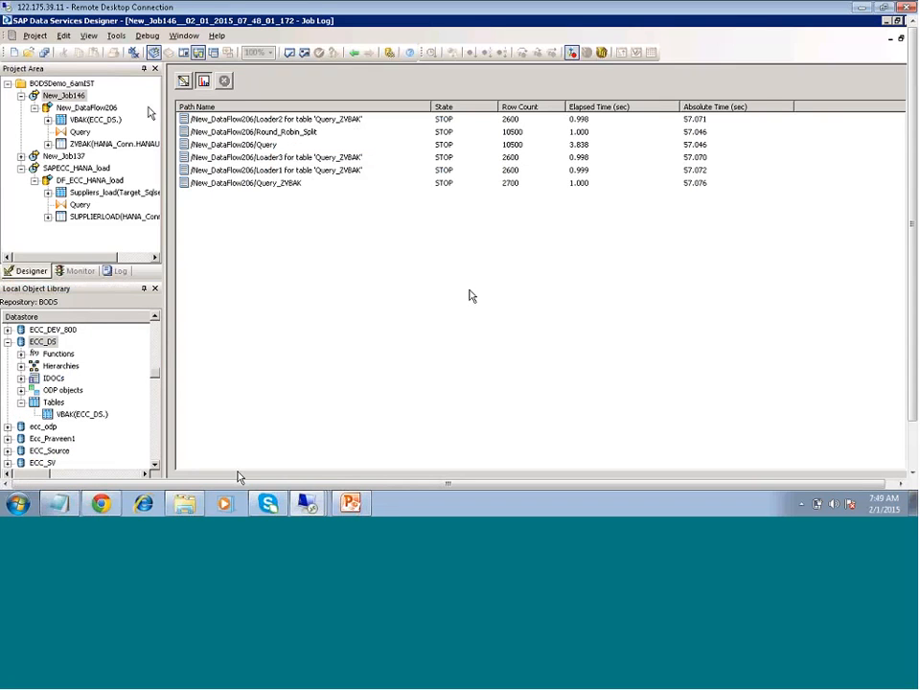
- Switch to SAP HANA Studio and look for the ZVBAK table at the end of the HANAUSER table list
{"action": "left_click_drag", "start_coordinate": [912, 371], "coordinate": [912, 412]}
{"action": "left_click", "coordinate": [191, 470]}
{"action": "left_click", "coordinate": [193, 475]}
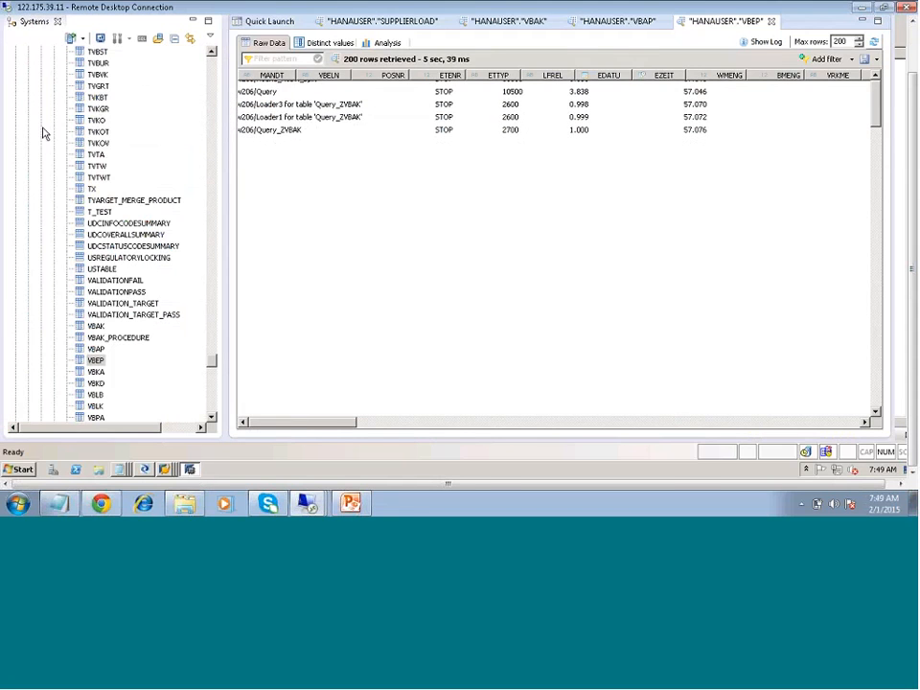
{"action": "left_click", "coordinate": [104, 222]}
{"action": "key", "text": "z"}
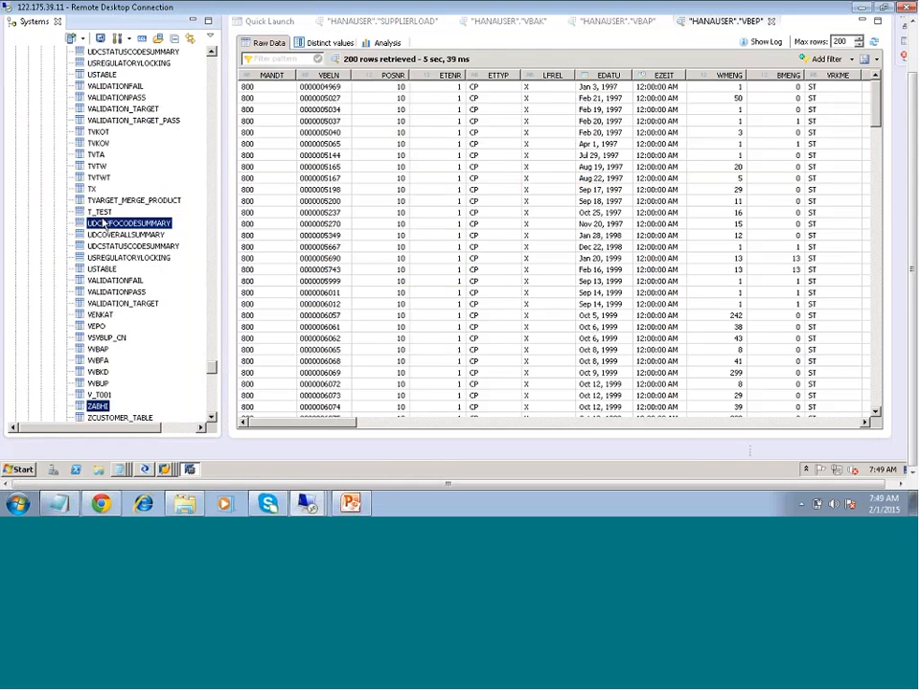
{"action": "key", "text": "Down"}
{"action": "key", "text": "Down"}
{"action": "key", "text": "Down"}
{"action": "key", "text": "Down"}
{"action": "key", "text": "Down"}
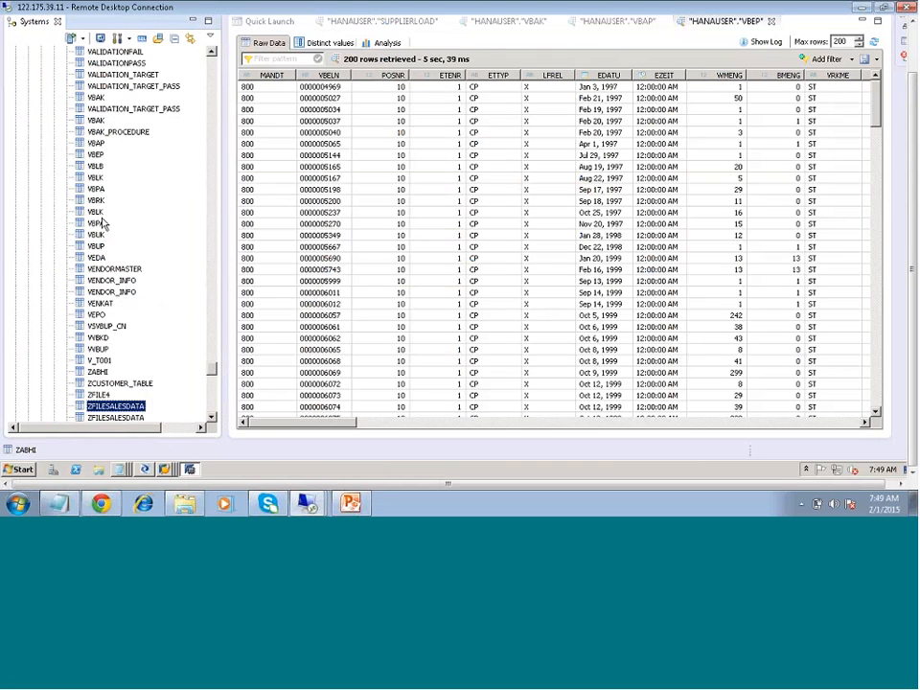
{"action": "key", "text": "Down"}
{"action": "key", "text": "Down"}
{"action": "key", "text": "Down"}
{"action": "key", "text": "Down"}
{"action": "key", "text": "Down"}
{"action": "key", "text": "Down"}
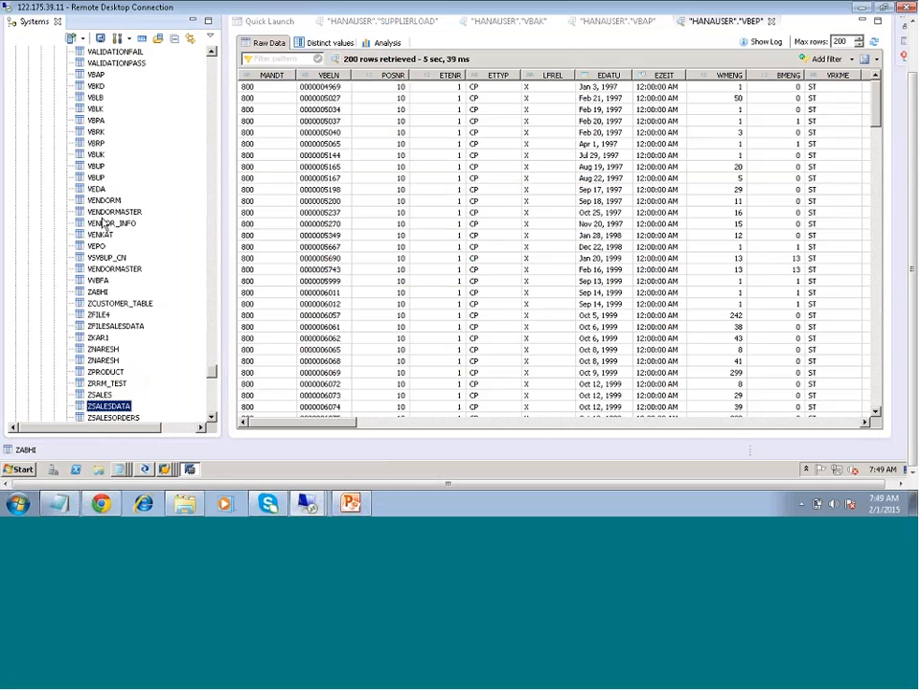
{"action": "key", "text": "Down"}
{"action": "key", "text": "Down"}
{"action": "key", "text": "Down"}
{"action": "key", "text": "Down"}
{"action": "key", "text": "Down"}
{"action": "key", "text": "Down"}
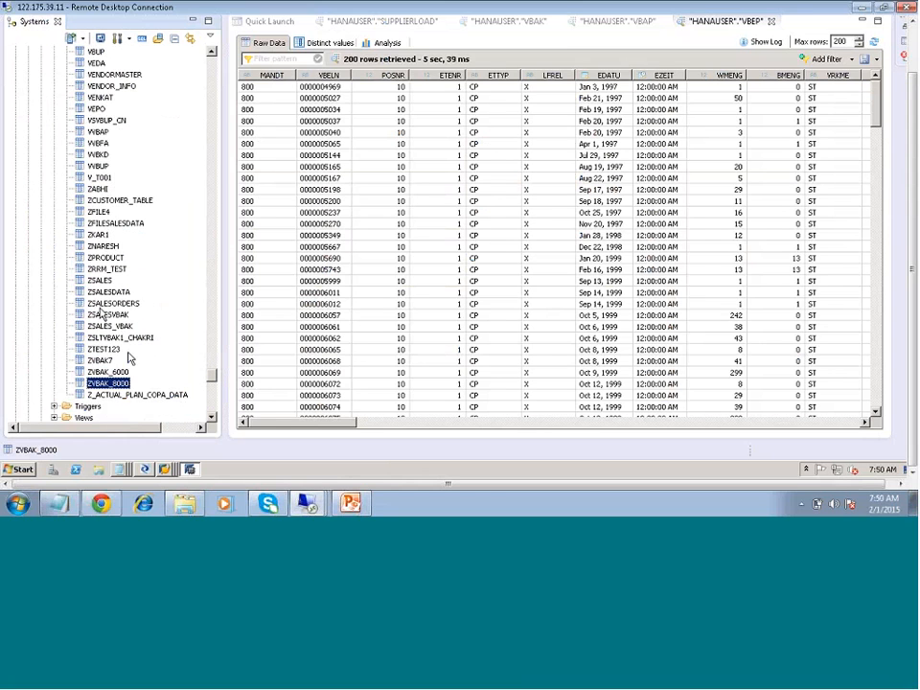
- Refresh the Catalog of the HDB system
{"action": "left_click_drag", "start_coordinate": [213, 376], "coordinate": [187, 139]}
{"action": "scroll", "coordinate": [187, 139], "scroll_direction": "up", "scroll_amount": 20}
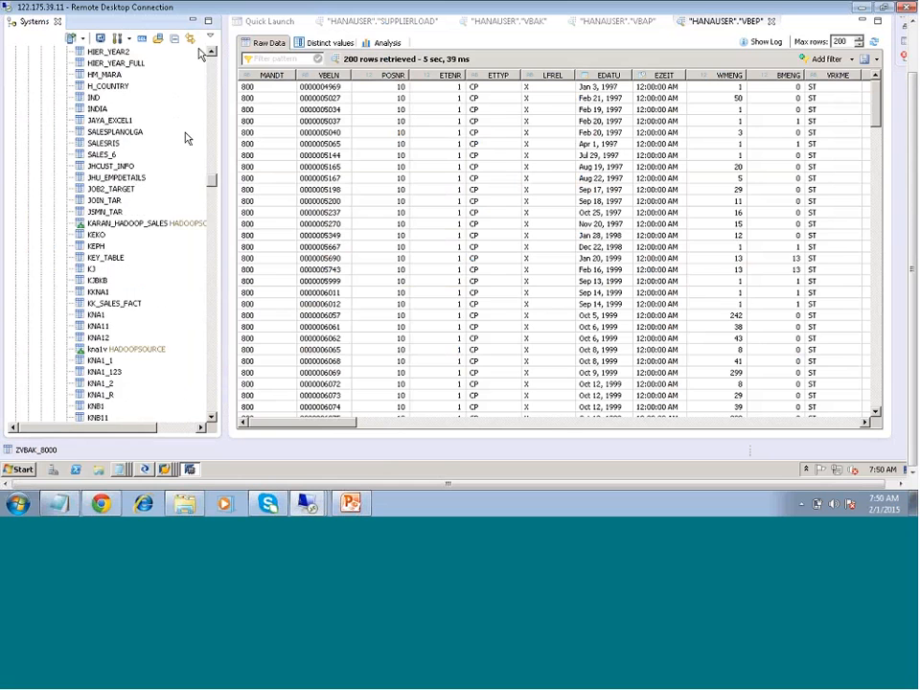
{"action": "left_click", "coordinate": [58, 75]}
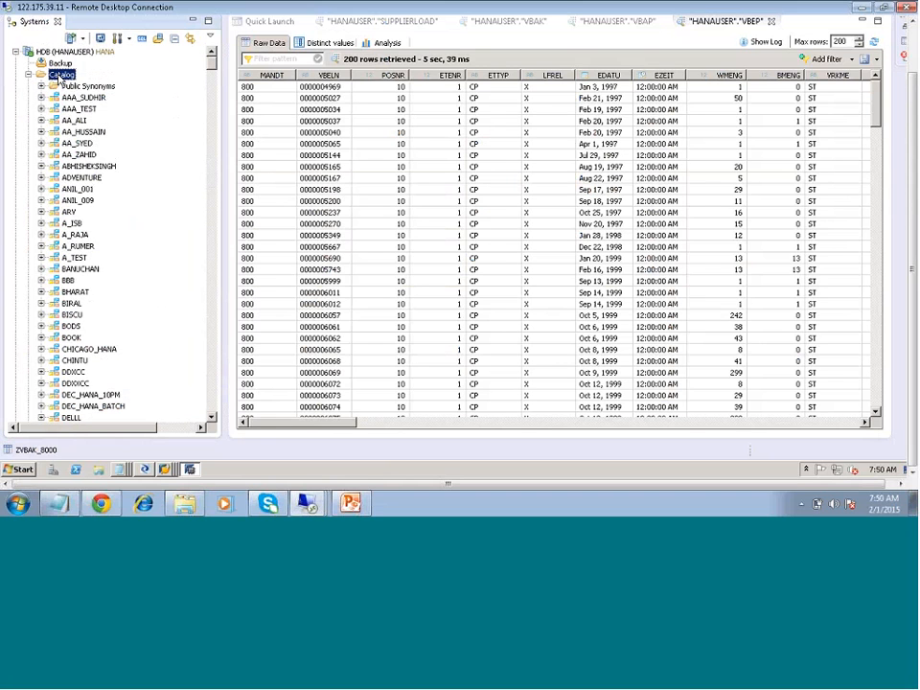
{"action": "right_click", "coordinate": [58, 74]}
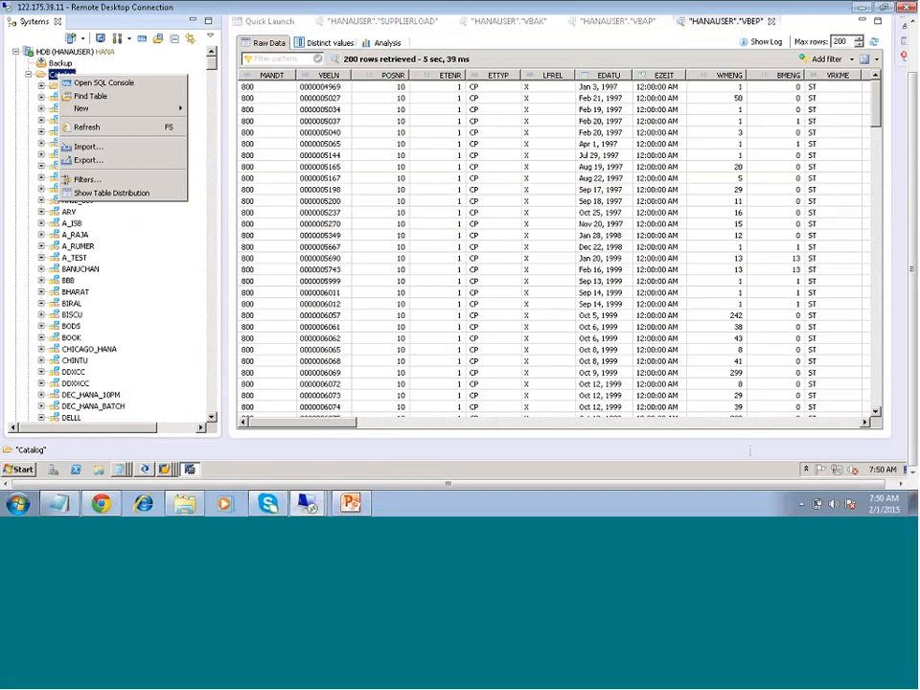
{"action": "left_click", "coordinate": [91, 126]}
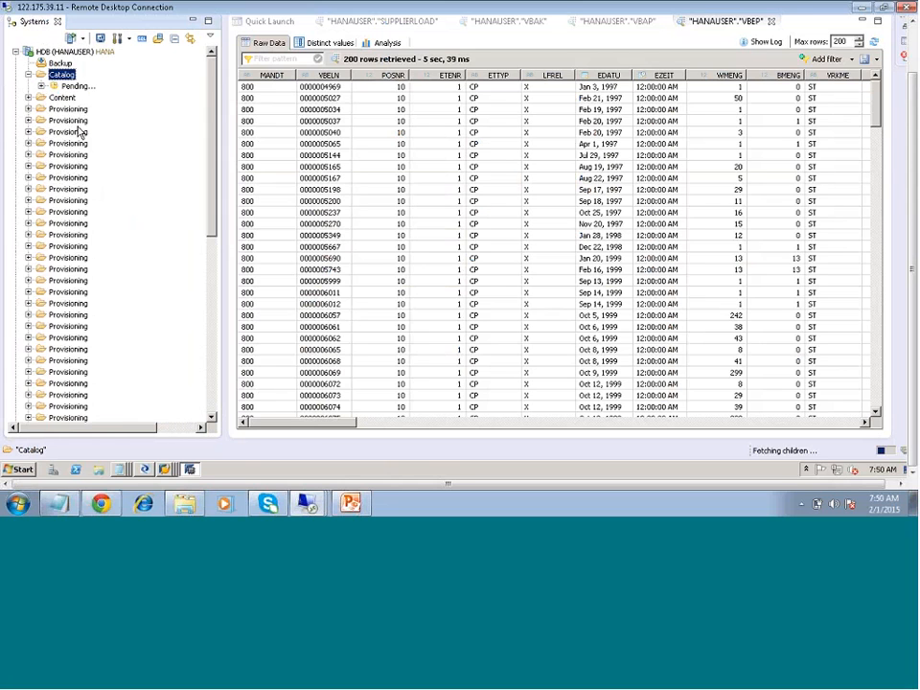
- Expand the HANAUSER schema in the refreshed Catalog and list its tables
{"action": "left_click", "coordinate": [65, 248]}
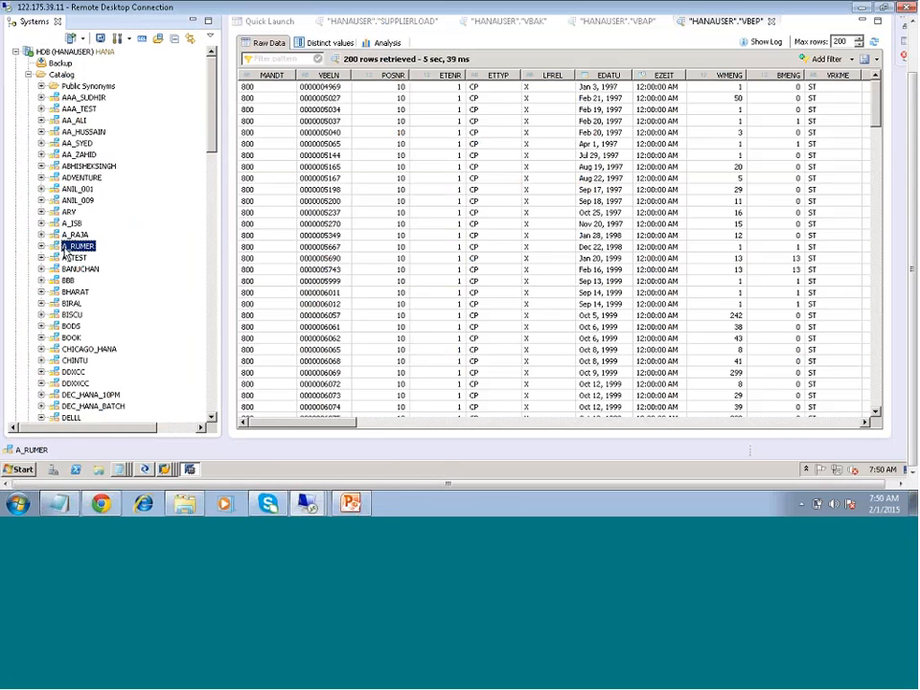
{"action": "key", "text": "h"}
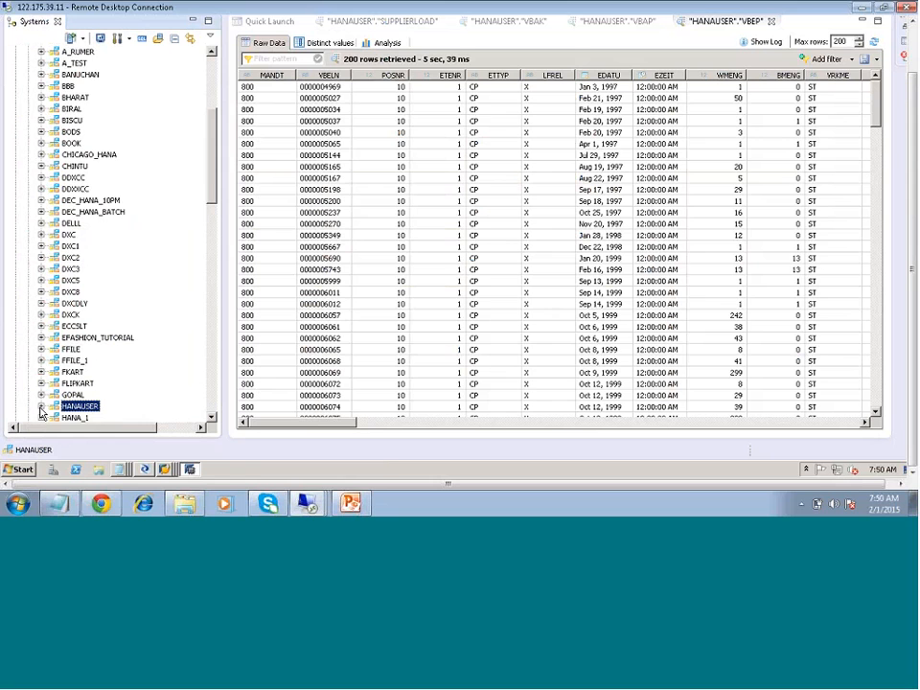
{"action": "left_click", "coordinate": [42, 407]}
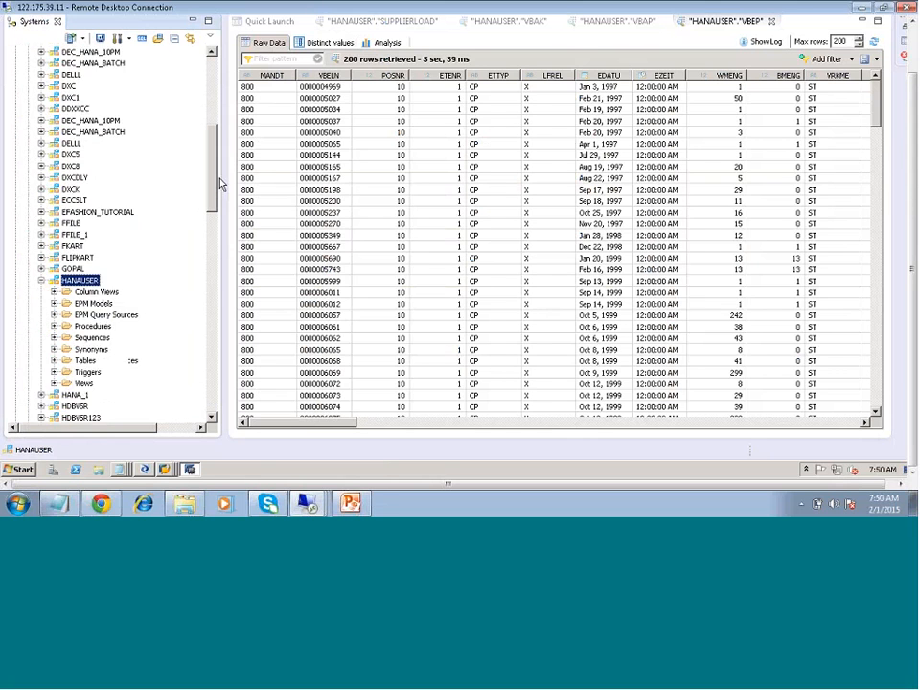
{"action": "left_click", "coordinate": [54, 259]}
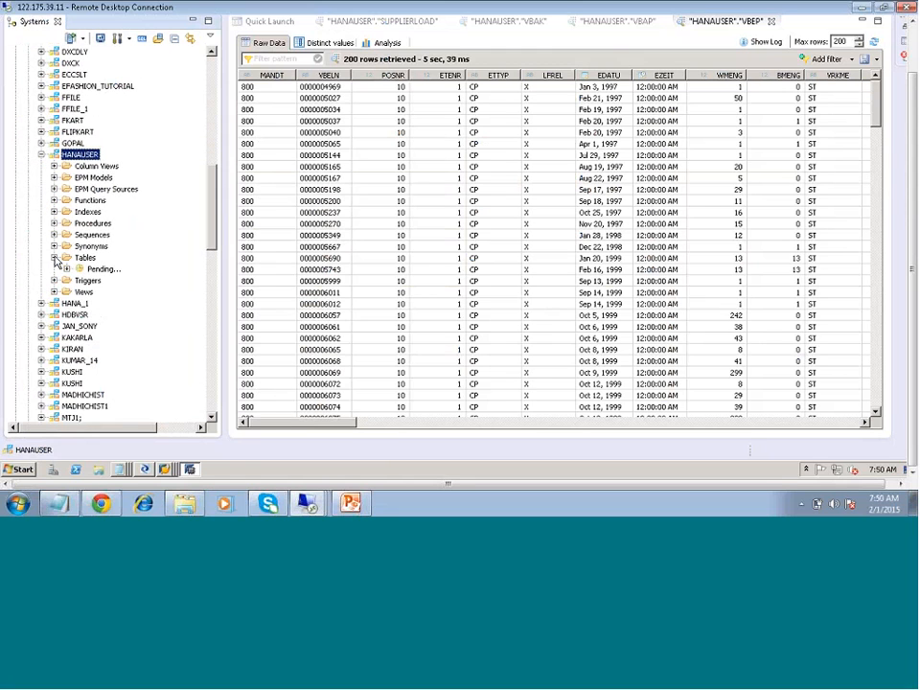
{"action": "left_click", "coordinate": [98, 293]}
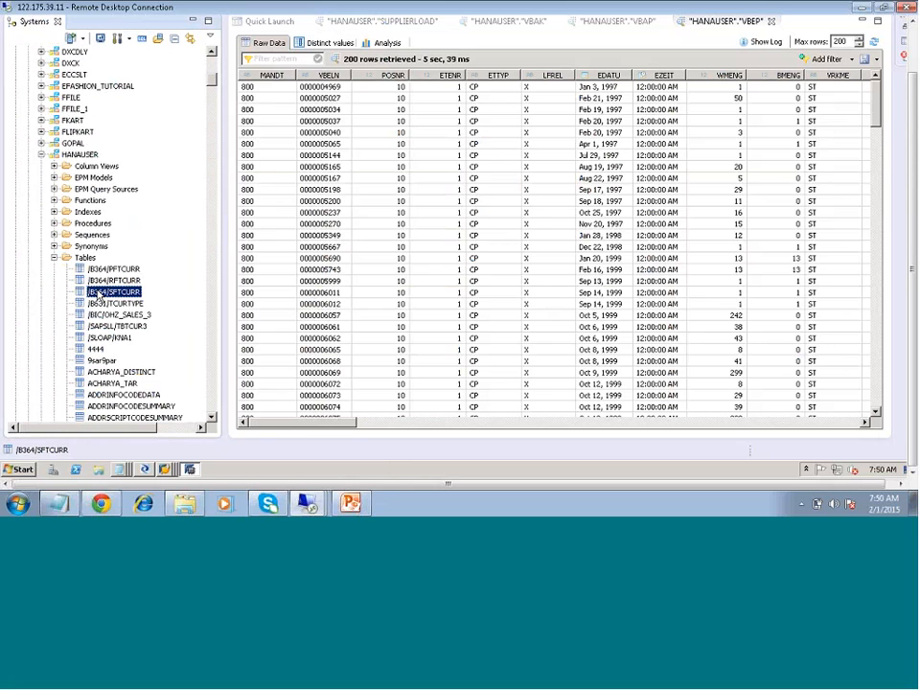
- Locate the ZVBAK table in the HANAUSER schema and open its data preview
{"action": "scroll", "coordinate": [99, 295], "scroll_direction": "down", "scroll_amount": 10}
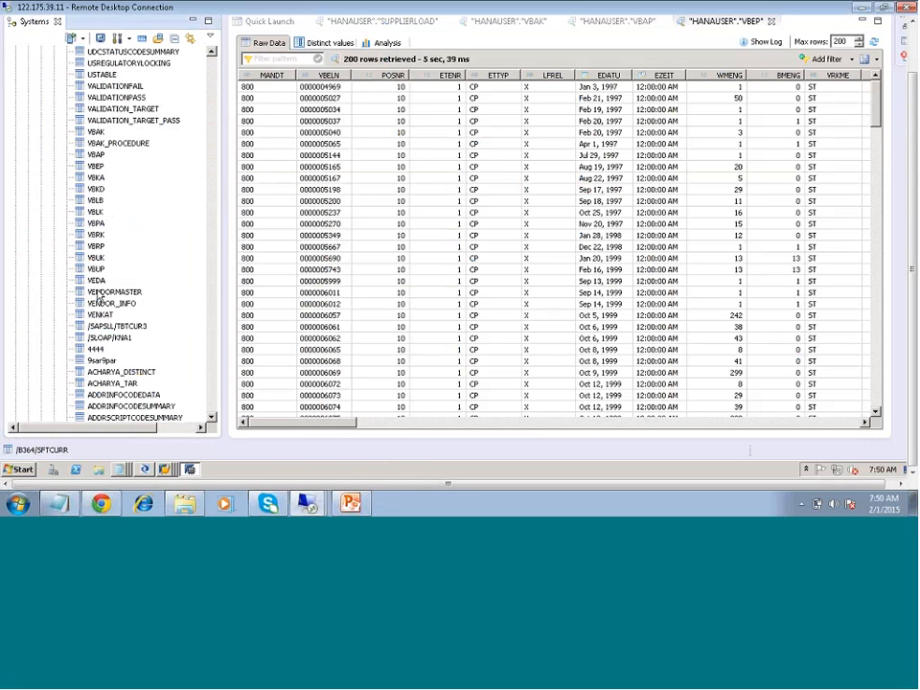
{"action": "scroll", "coordinate": [129, 298], "scroll_direction": "down", "scroll_amount": 3}
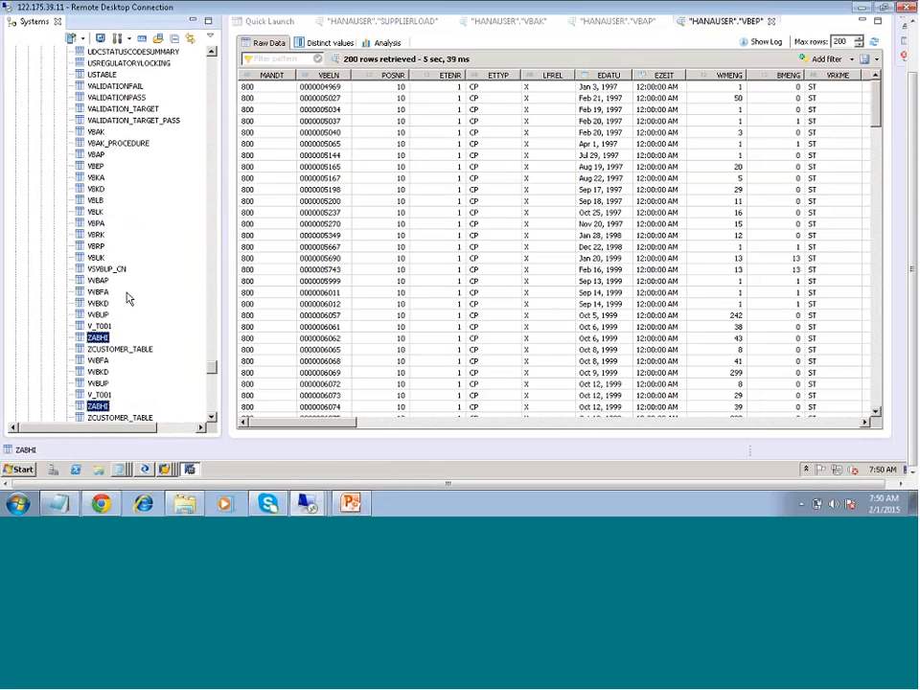
{"action": "scroll", "coordinate": [132, 300], "scroll_direction": "down", "scroll_amount": 5}
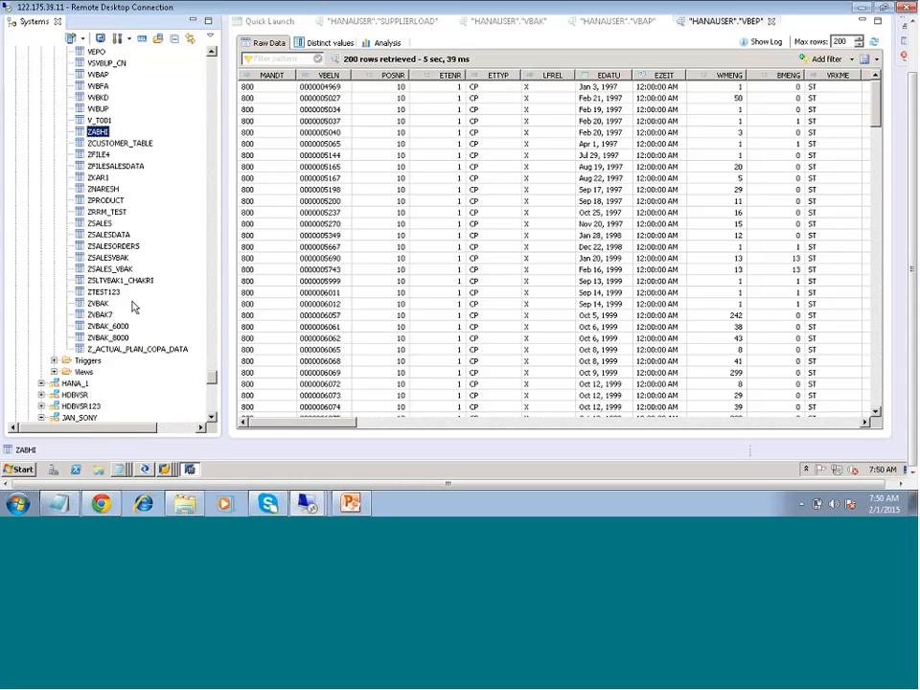
{"action": "scroll", "coordinate": [133, 307], "scroll_direction": "down", "scroll_amount": 3}
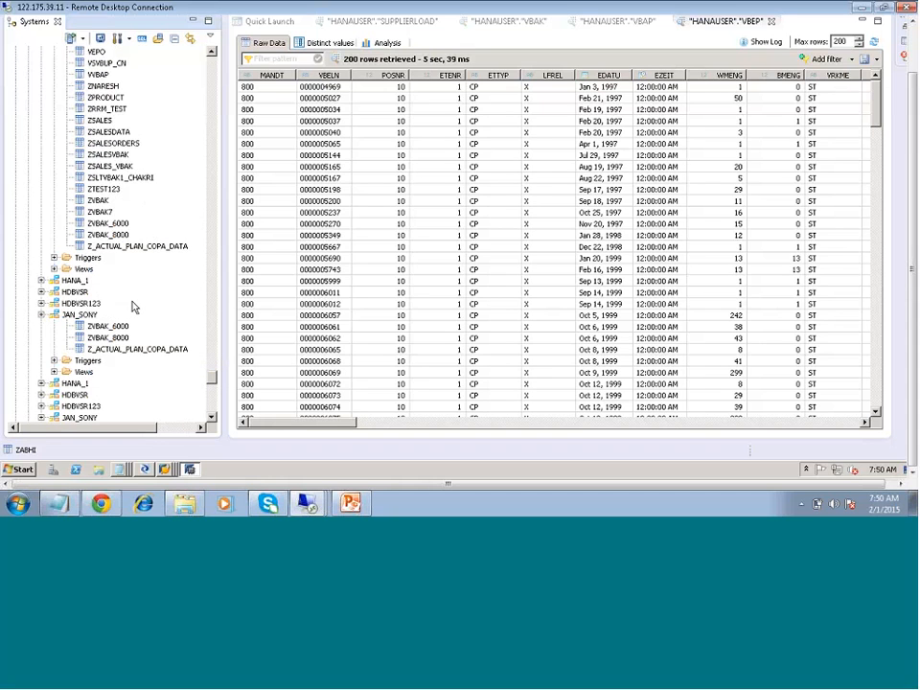
{"action": "left_click", "coordinate": [99, 201]}
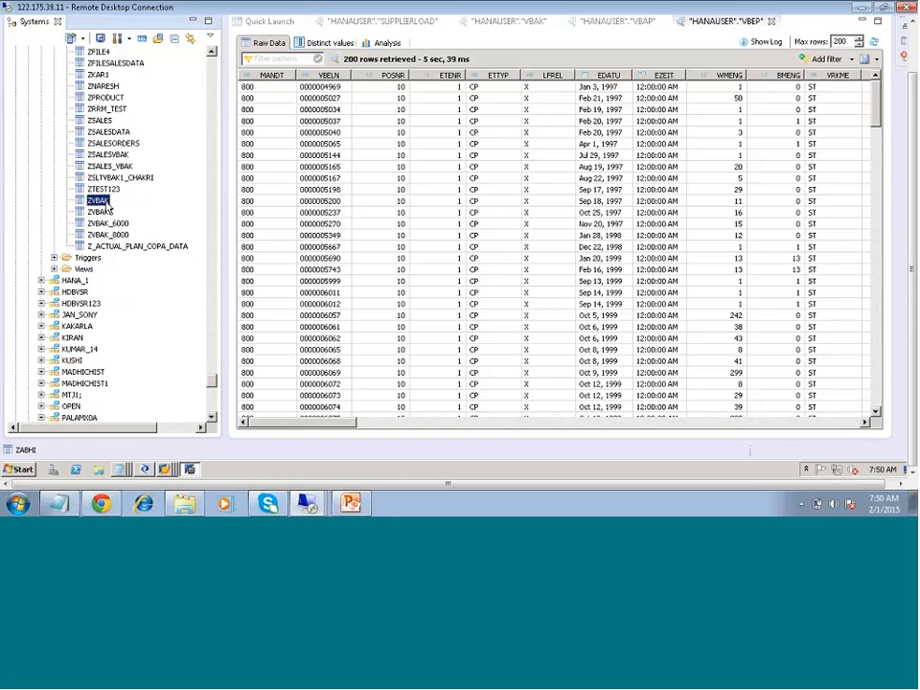
{"action": "right_click", "coordinate": [99, 201]}
{"action": "left_click", "coordinate": [230, 289]}
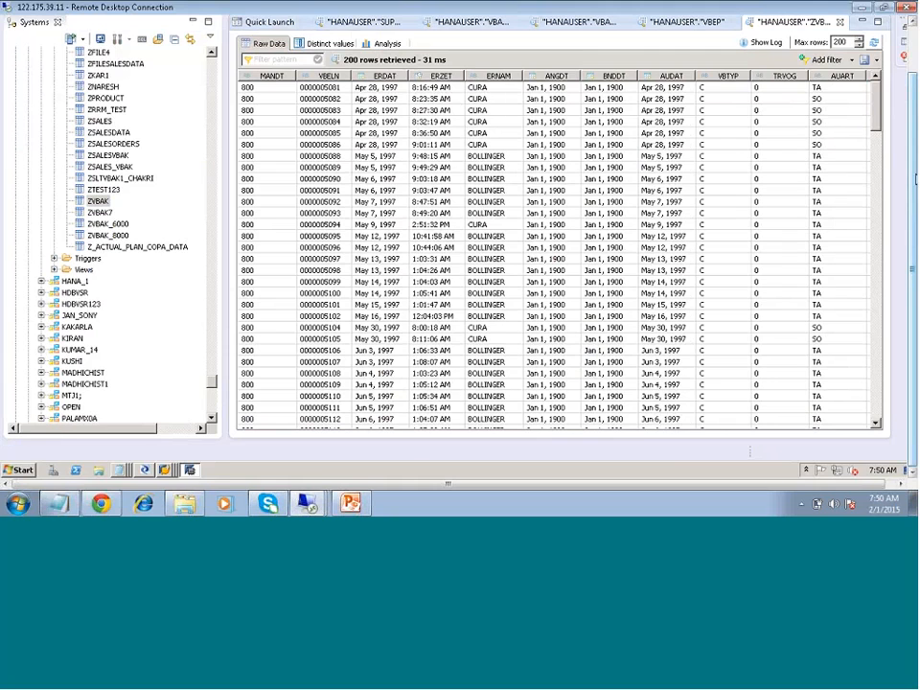
- Open an SQL console on the HDB system and run "select * from ZVBAK"
{"action": "left_click_drag", "start_coordinate": [914, 179], "coordinate": [914, 129]}
{"action": "left_click", "coordinate": [261, 76]}
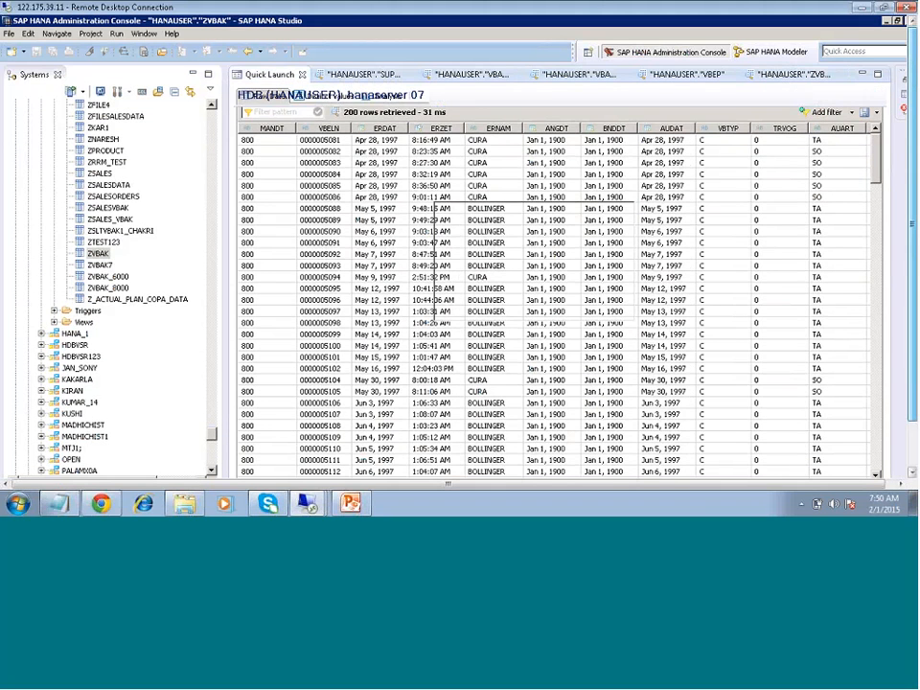
{"action": "left_click", "coordinate": [555, 414]}
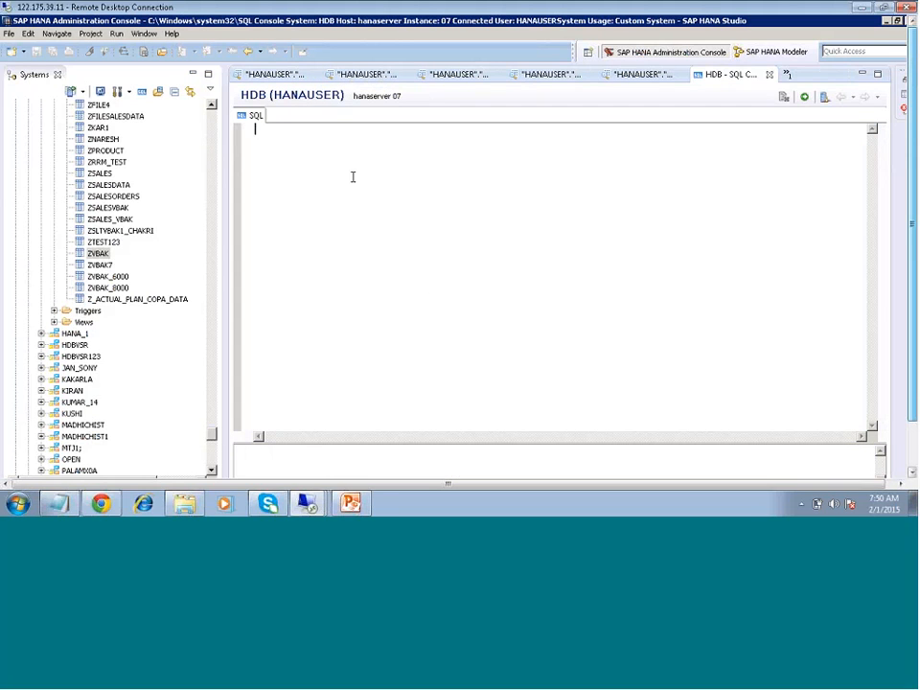
{"action": "type", "text": "seelc"}
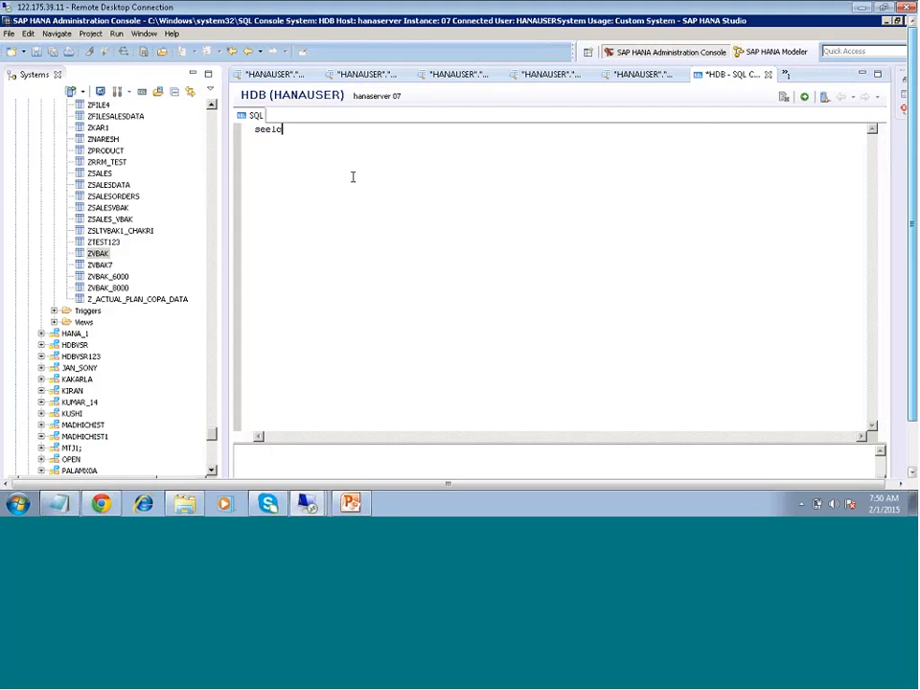
{"action": "key", "text": "BackSpace"}
{"action": "key", "text": "BackSpace"}
{"action": "key", "text": "BackSpace"}
{"action": "type", "text": "lect * from ZVBAK"}
{"action": "key", "text": "ctrl+a"}
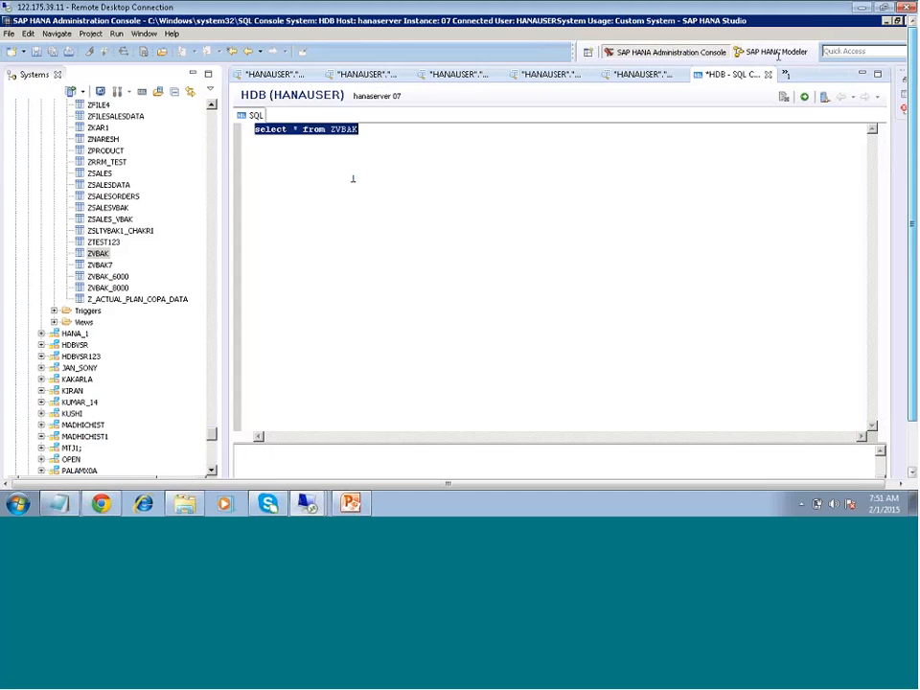
{"action": "left_click", "coordinate": [804, 97]}
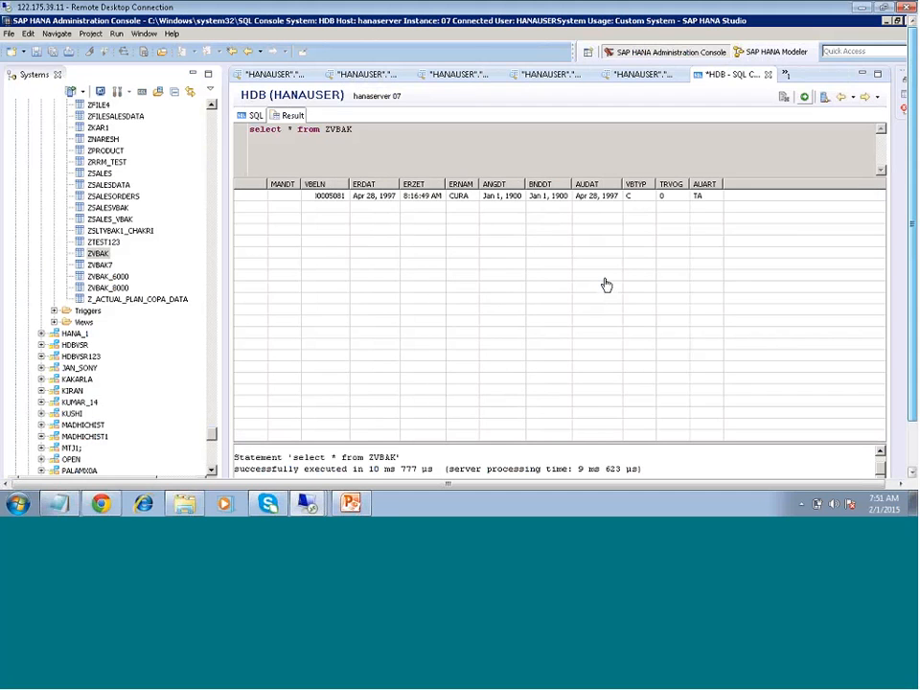
- Change the query to "select count(*) from ZVBAK" and execute it
{"action": "left_click", "coordinate": [255, 116]}
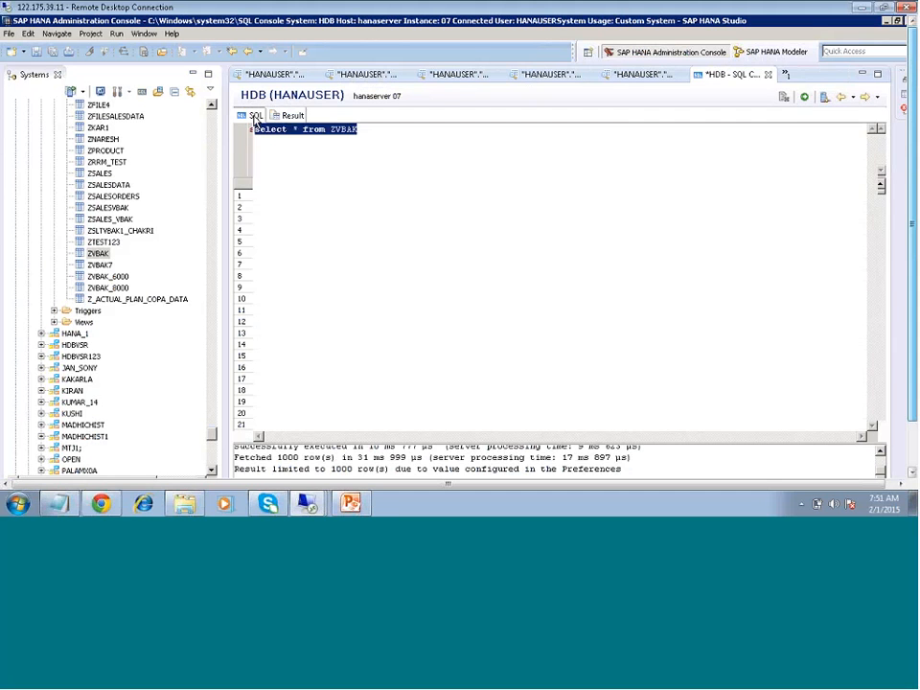
{"action": "left_click", "coordinate": [298, 128]}
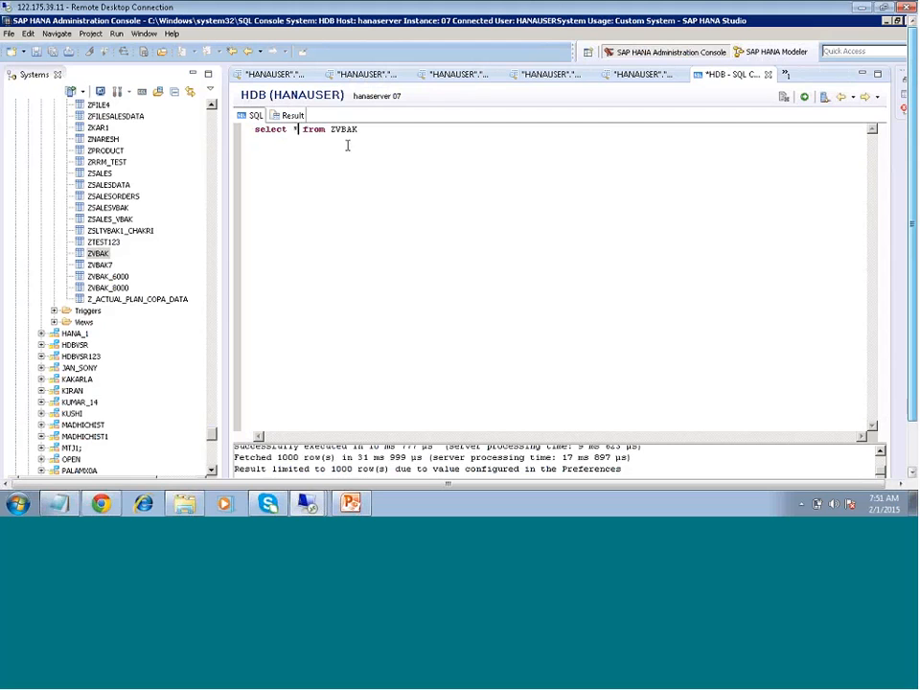
{"action": "type", "text": "count(*)"}
{"action": "key", "text": "ctrl+a"}
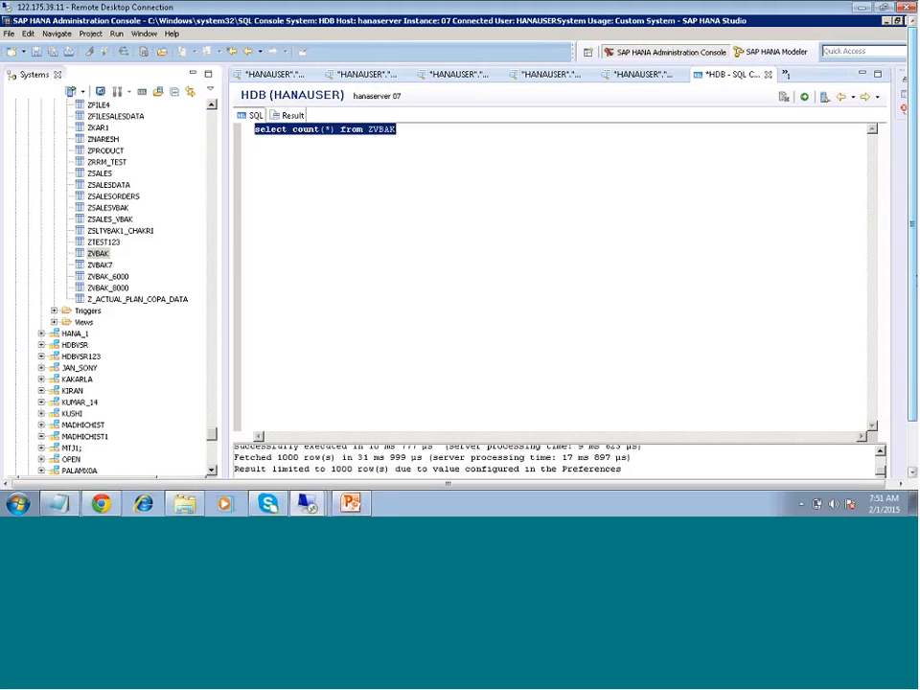
{"action": "left_click", "coordinate": [804, 97]}
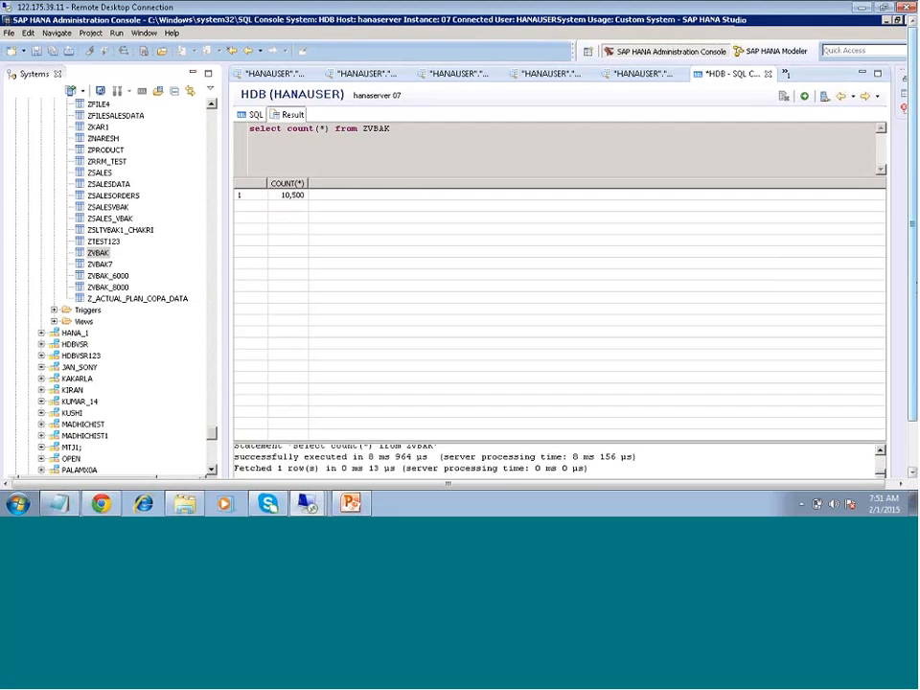
- Switch to Data Services Designer, open the BW_DS datastore for editing and apply its connection settings
{"action": "left_click_drag", "start_coordinate": [914, 282], "coordinate": [914, 330]}
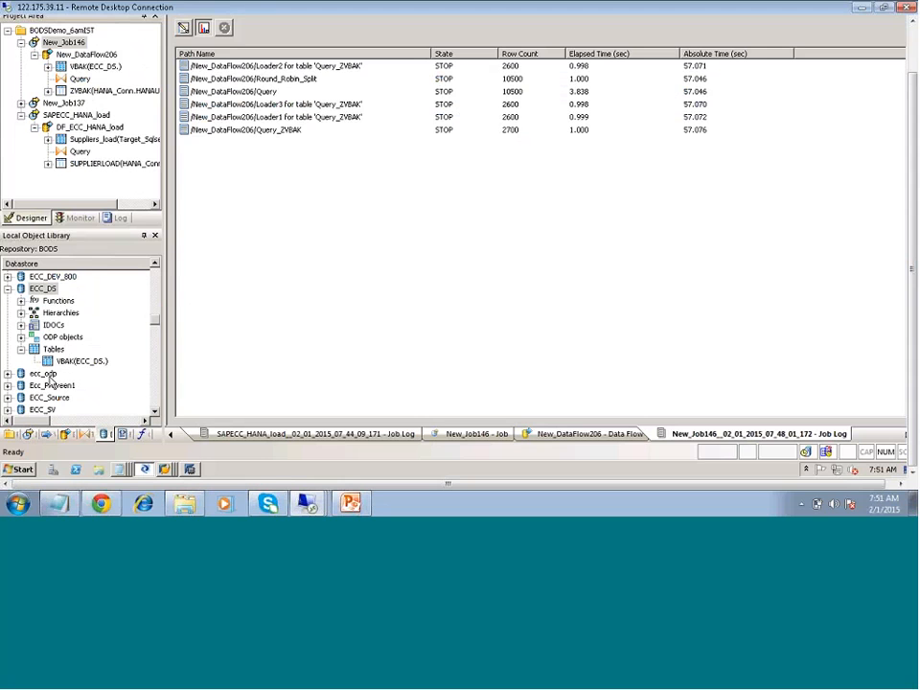
{"action": "scroll", "coordinate": [85, 386], "scroll_direction": "up", "scroll_amount": 5}
{"action": "scroll", "coordinate": [96, 396], "scroll_direction": "down", "scroll_amount": 5}
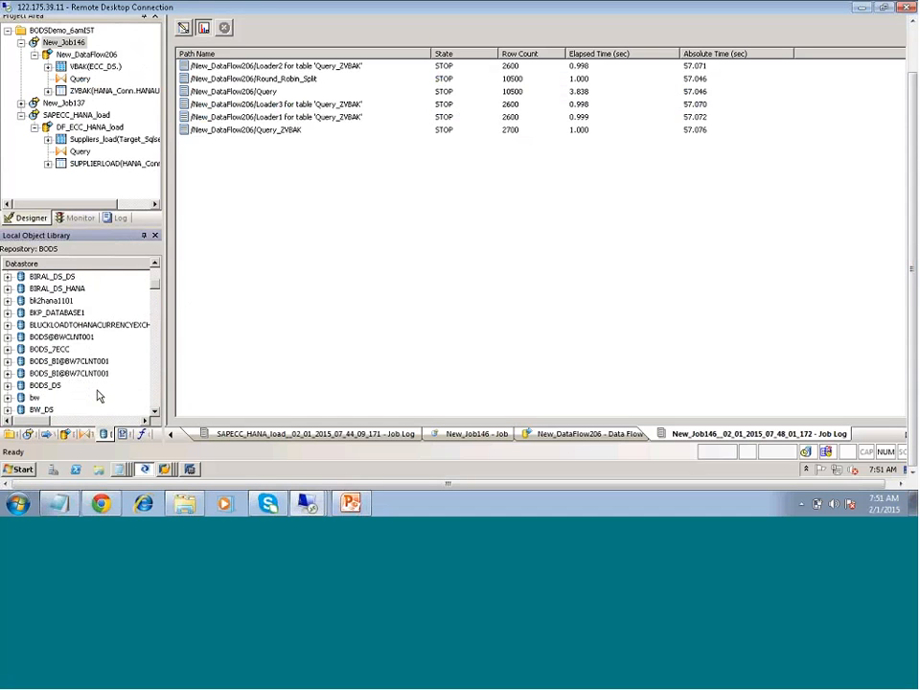
{"action": "scroll", "coordinate": [98, 393], "scroll_direction": "down", "scroll_amount": 1}
{"action": "right_click", "coordinate": [35, 399]}
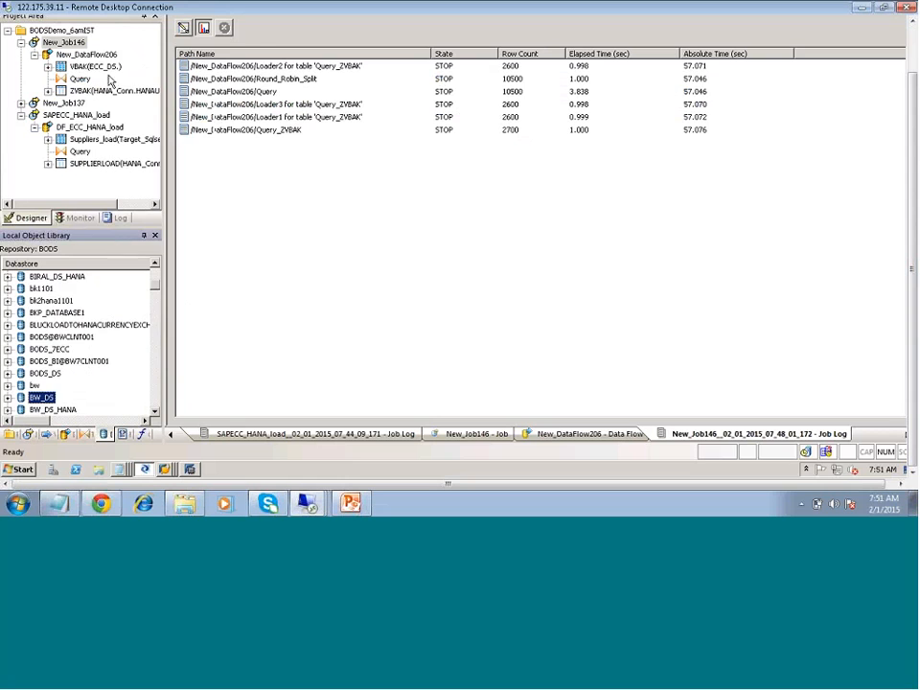
{"action": "left_click", "coordinate": [66, 107]}
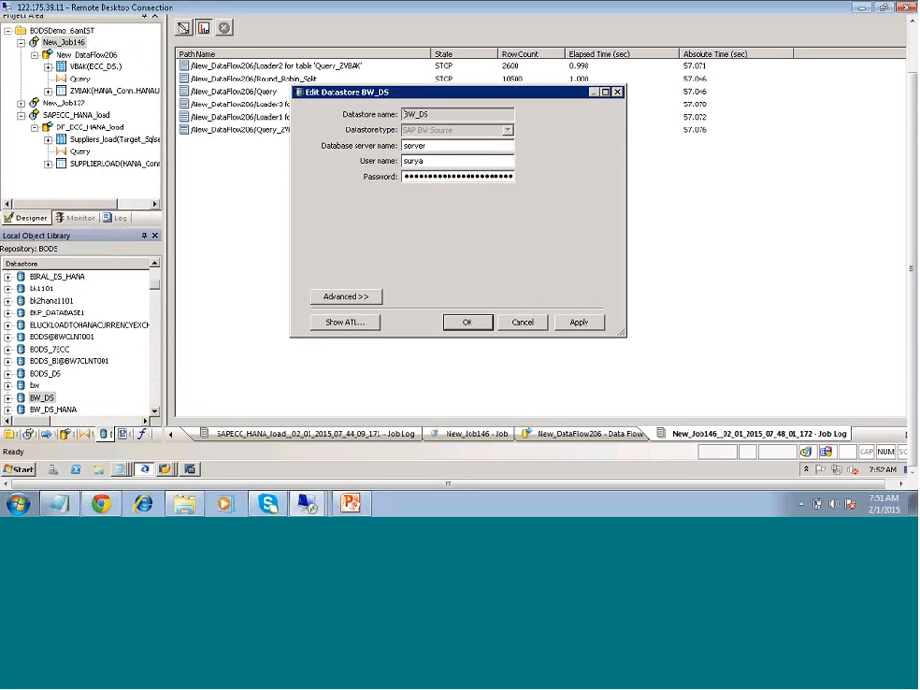
{"action": "left_click", "coordinate": [584, 323]}
{"action": "left_click", "coordinate": [466, 324]}
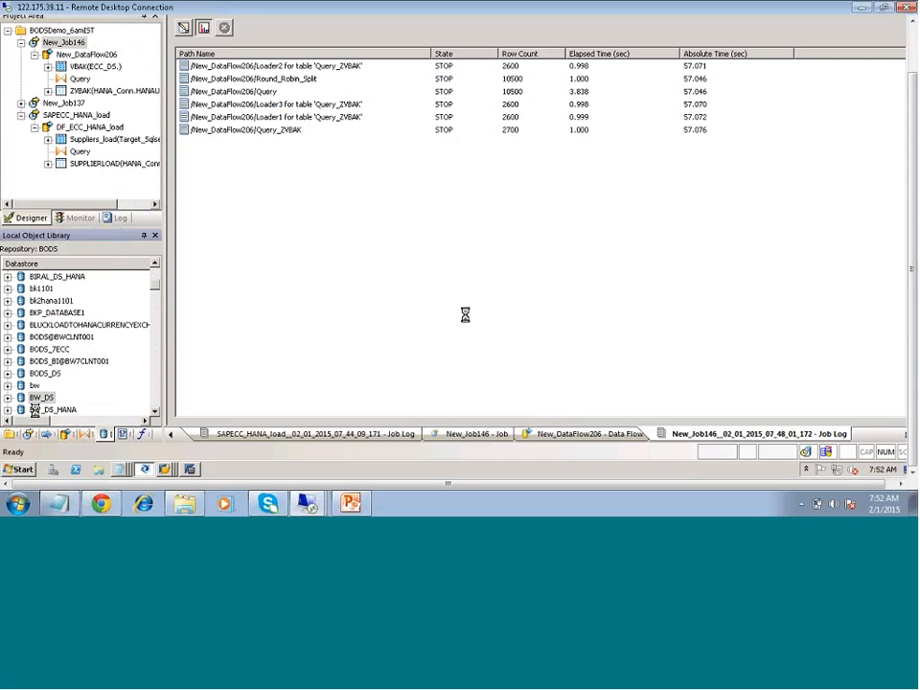
- Locate the BW_DS datastore in the Local Object Library and open its external metadata
{"action": "scroll", "coordinate": [43, 398], "scroll_direction": "down", "scroll_amount": 3}
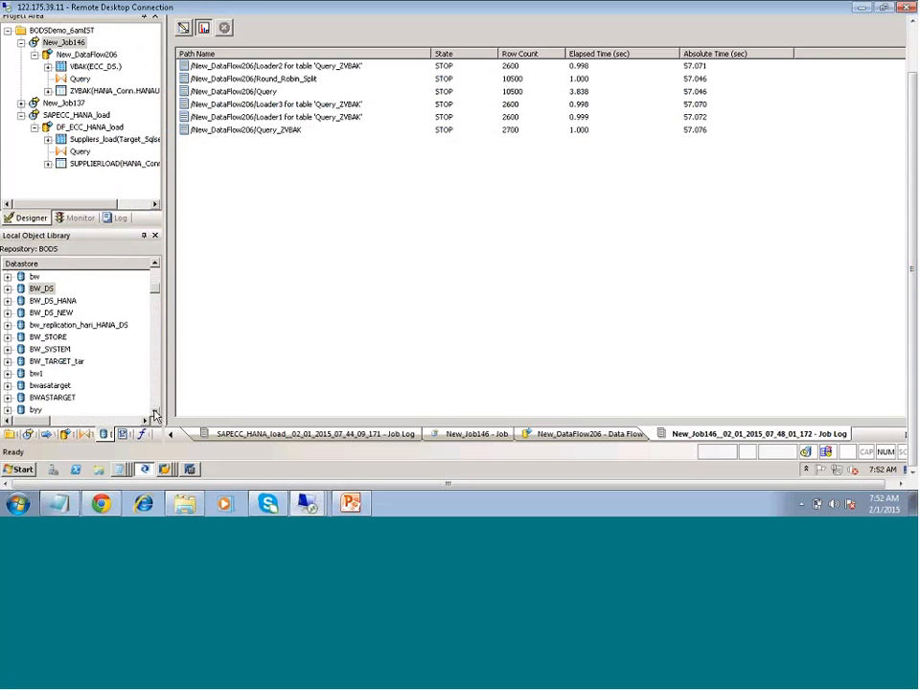
{"action": "left_click", "coordinate": [154, 412]}
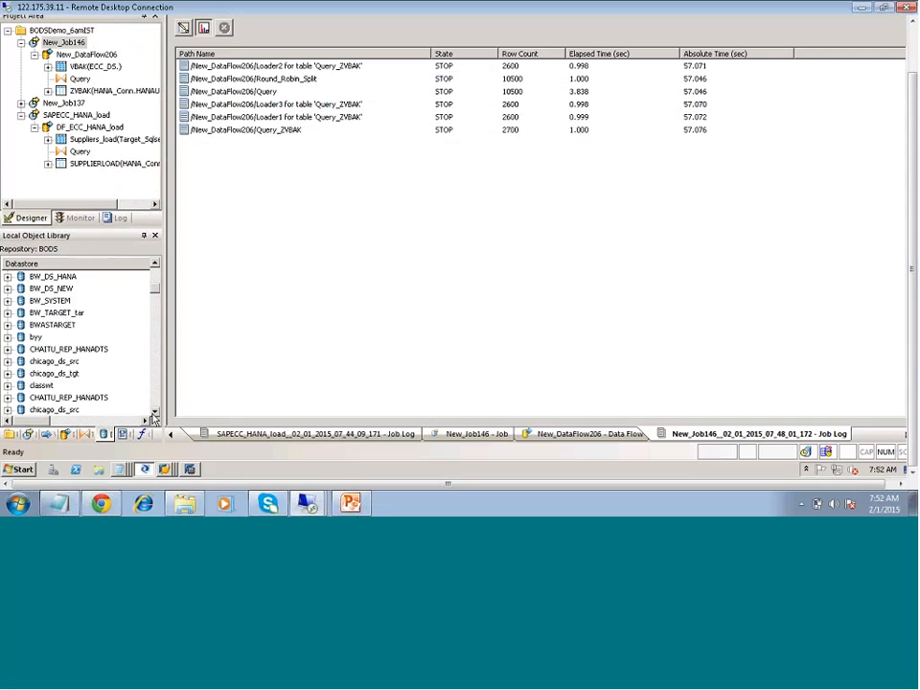
{"action": "scroll", "coordinate": [155, 412], "scroll_direction": "down", "scroll_amount": 3}
{"action": "left_click", "coordinate": [43, 350]}
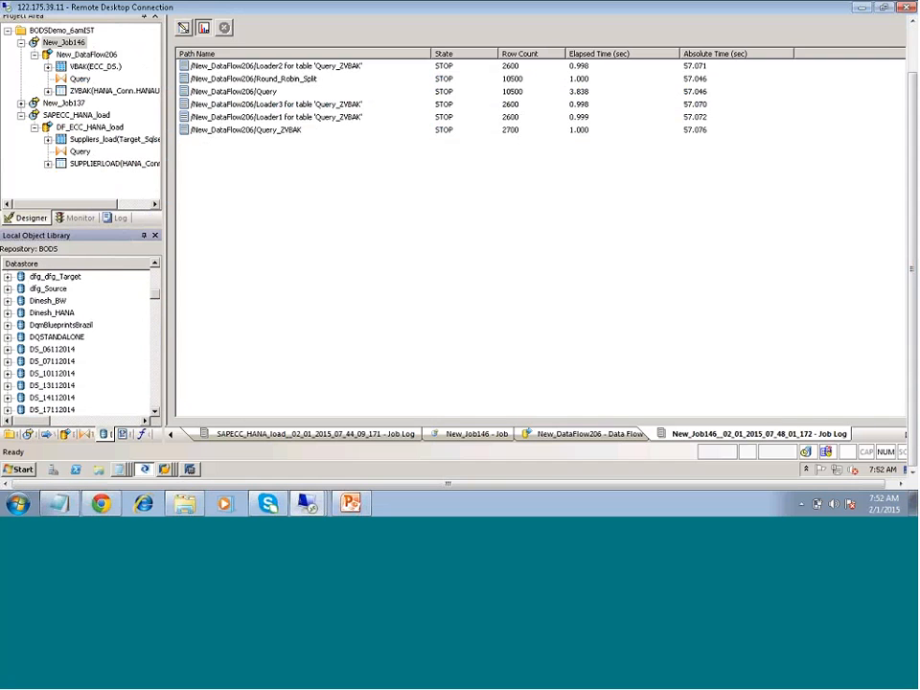
{"action": "key", "text": "b"}
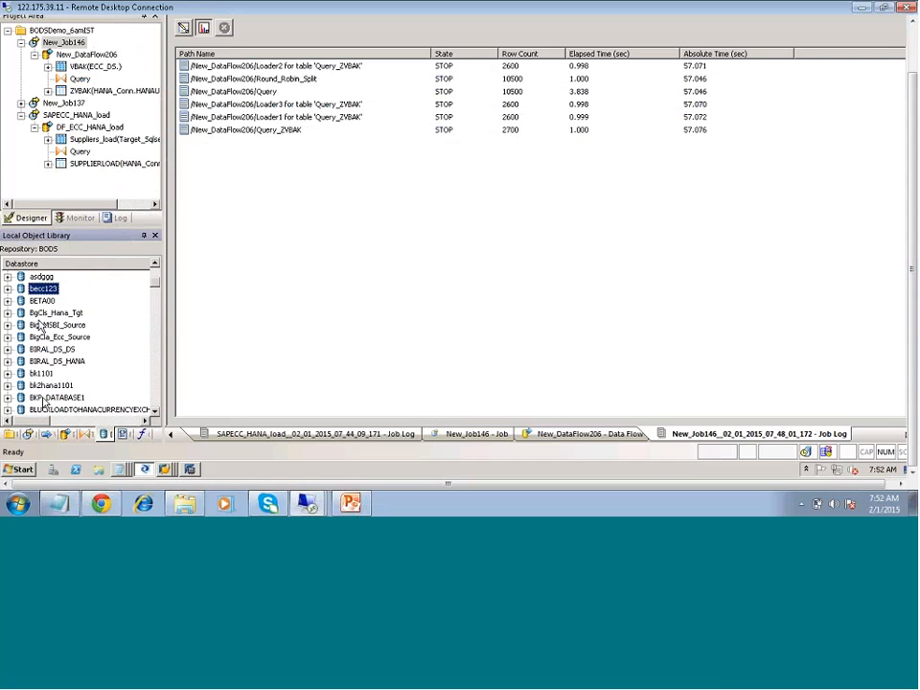
{"action": "left_click", "coordinate": [58, 387]}
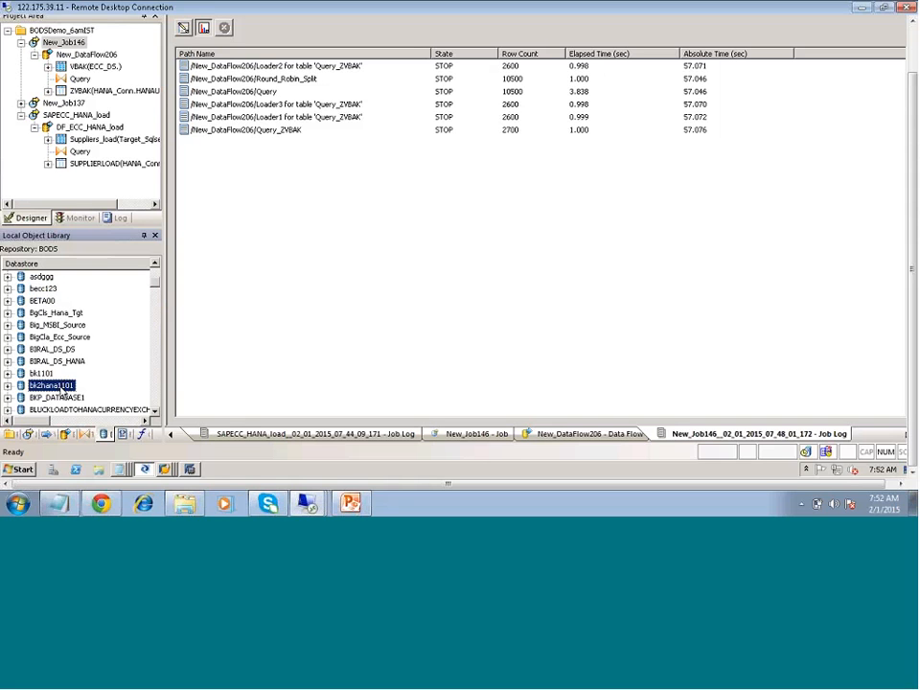
{"action": "scroll", "coordinate": [59, 391], "scroll_direction": "down", "scroll_amount": 2}
{"action": "scroll", "coordinate": [60, 391], "scroll_direction": "down", "scroll_amount": 1}
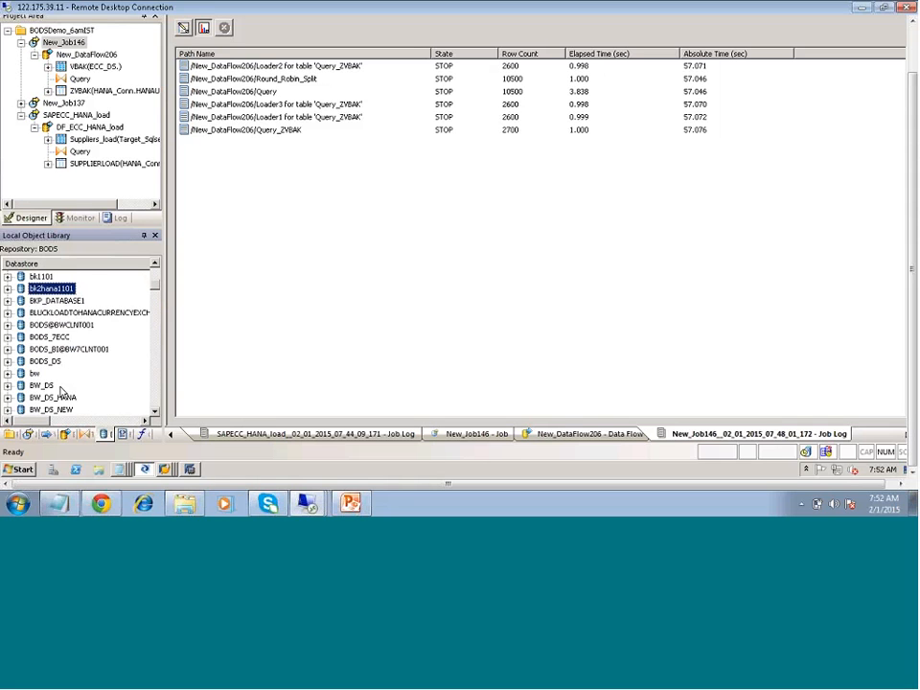
{"action": "scroll", "coordinate": [44, 388], "scroll_direction": "down", "scroll_amount": 2}
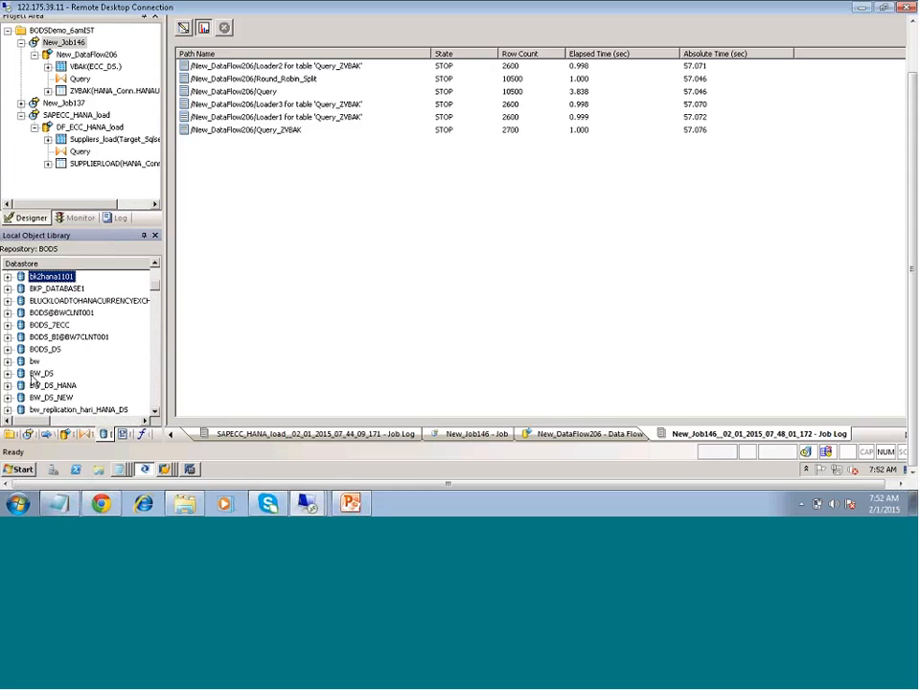
{"action": "left_click", "coordinate": [41, 374]}
{"action": "double_click", "coordinate": [41, 374]}
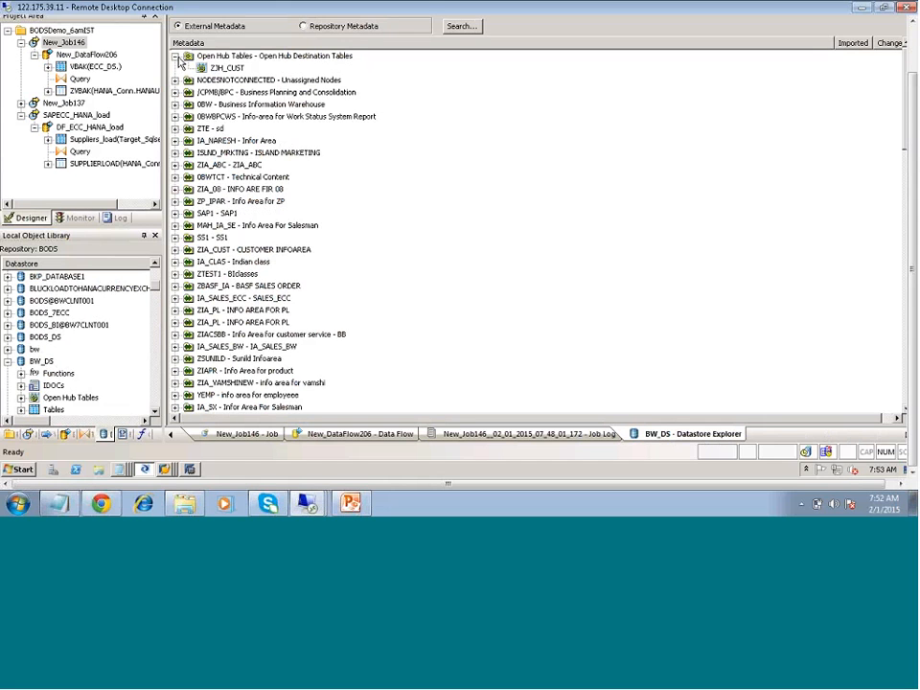
- Collapse the Open Hub Tables node, then examine the tables under the SS1 info area and collapse it again
{"action": "double_click", "coordinate": [228, 57]}
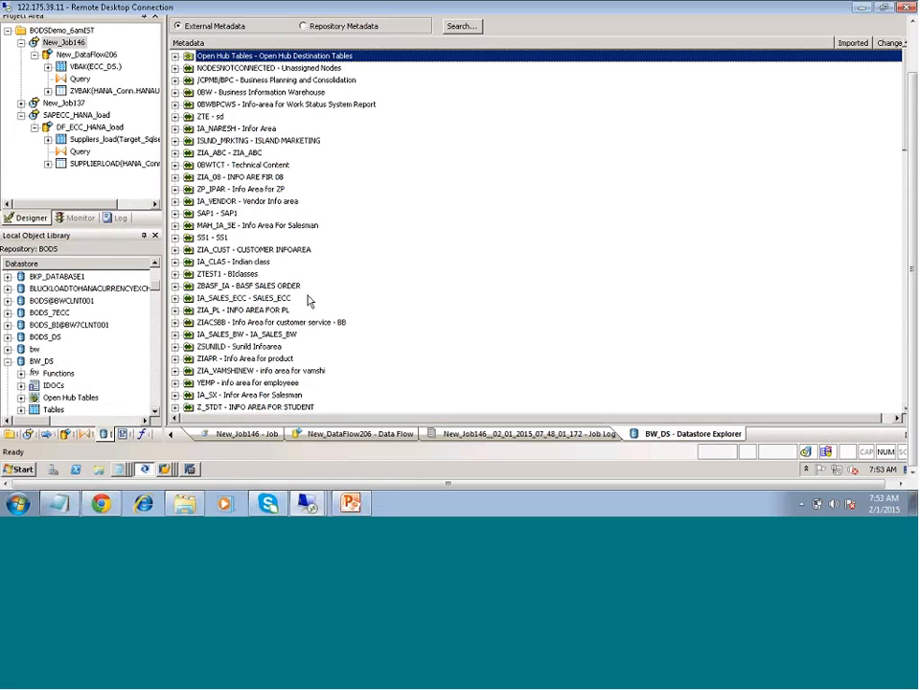
{"action": "scroll", "coordinate": [308, 300], "scroll_direction": "down", "scroll_amount": 1}
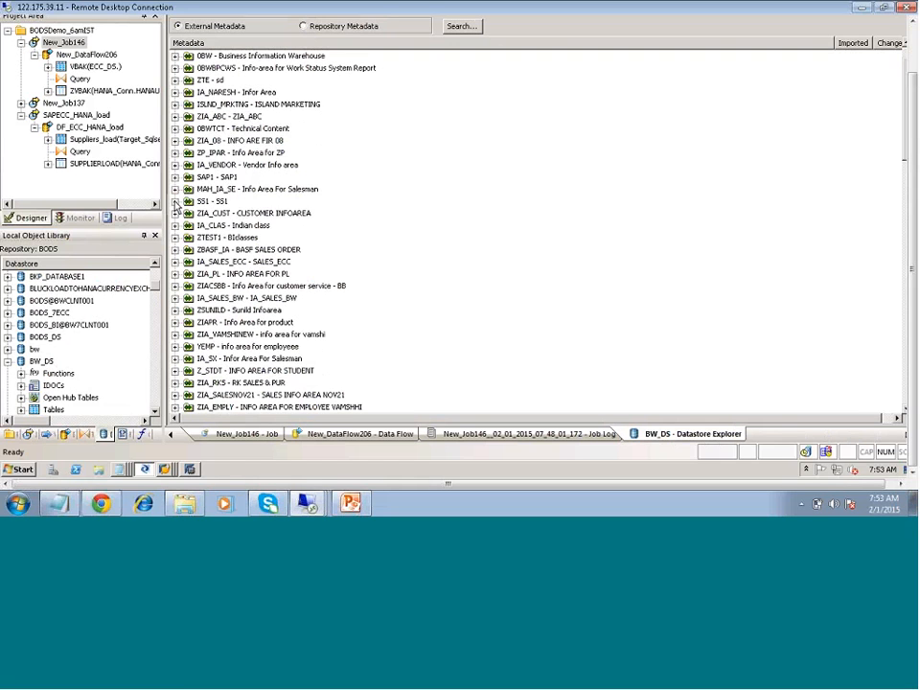
{"action": "left_click", "coordinate": [174, 202]}
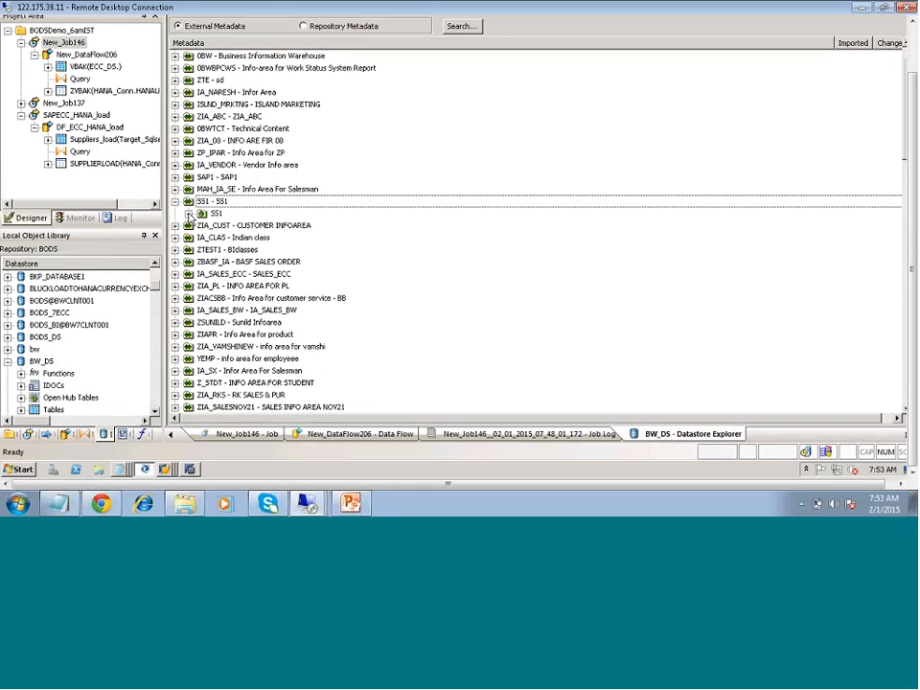
{"action": "left_click", "coordinate": [189, 213]}
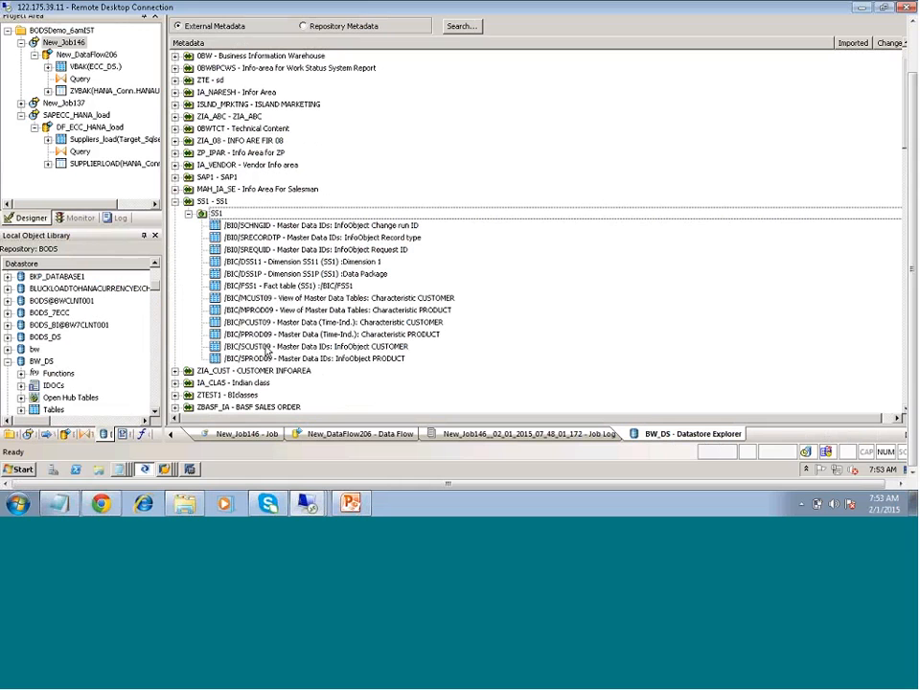
{"action": "left_click", "coordinate": [175, 202]}
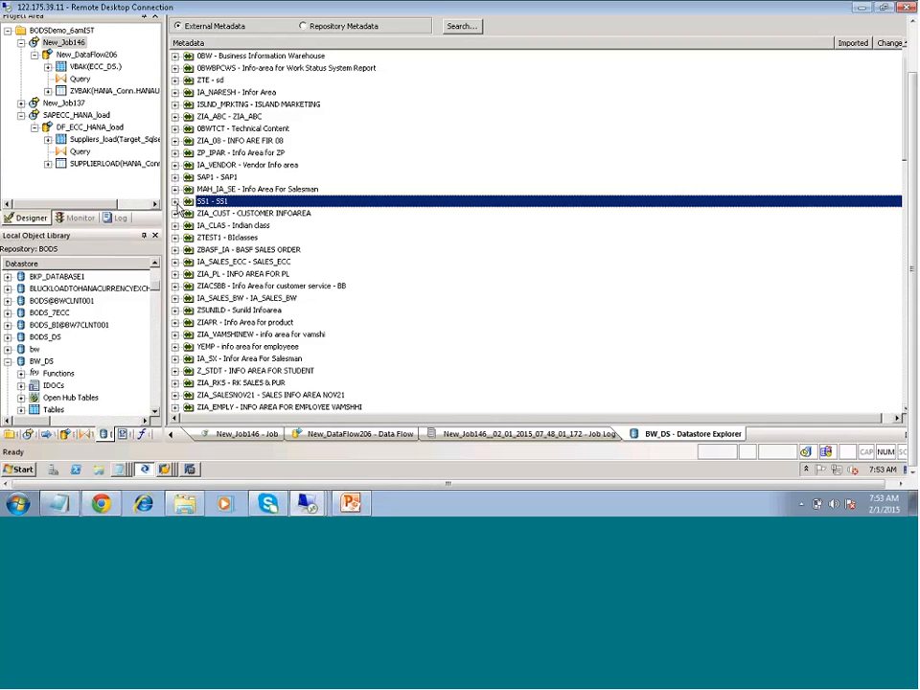
- Review the BW_DS datastore's advanced SAP settings, including client number and system number, and close them without changes
{"action": "left_click", "coordinate": [41, 360]}
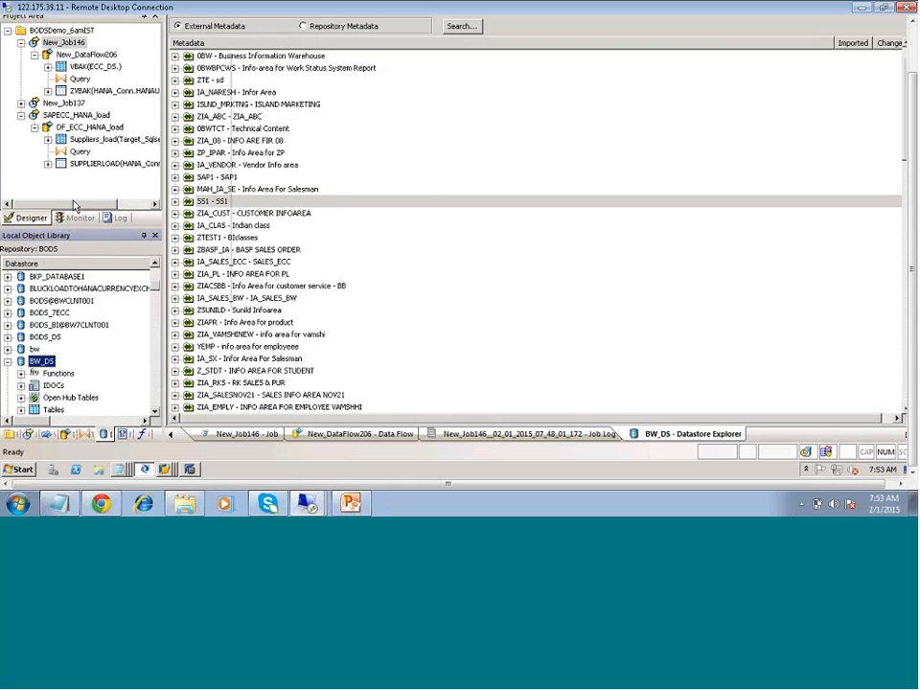
{"action": "right_click", "coordinate": [59, 360]}
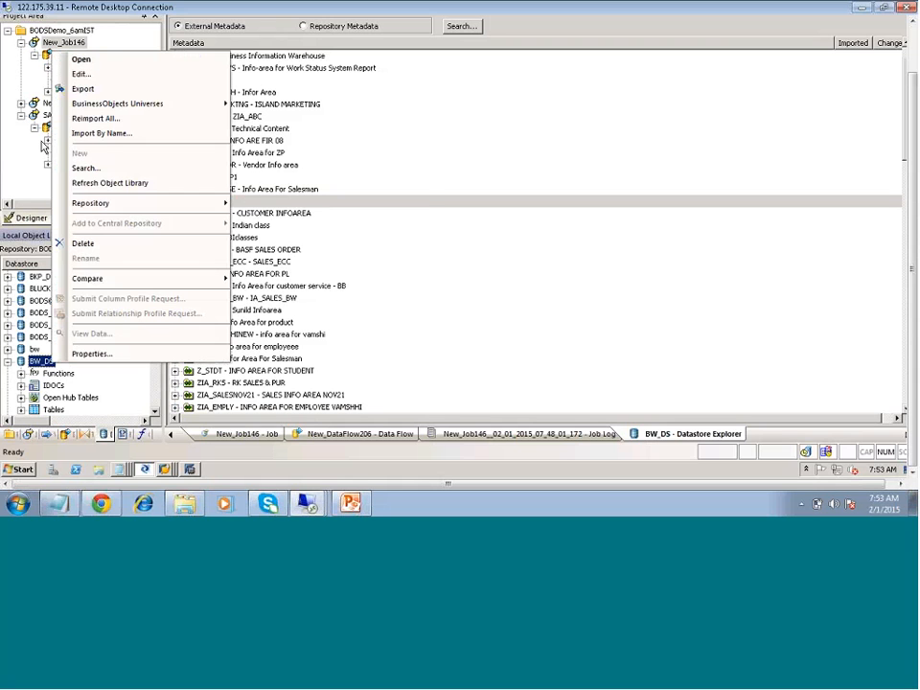
{"action": "left_click", "coordinate": [82, 74]}
{"action": "left_click", "coordinate": [368, 297]}
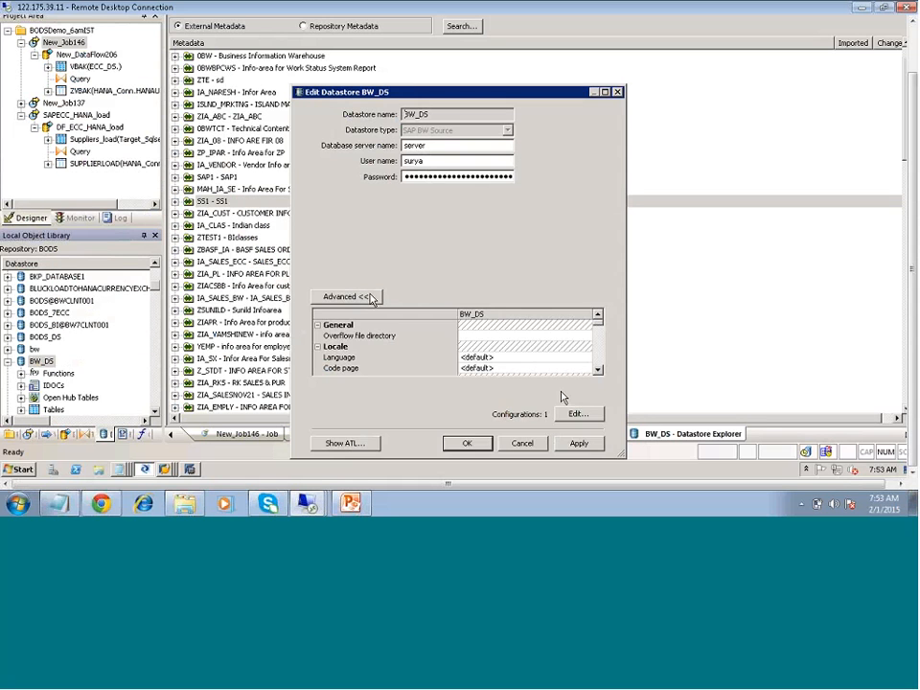
{"action": "left_click", "coordinate": [598, 370]}
{"action": "left_click", "coordinate": [598, 370]}
{"action": "left_click", "coordinate": [598, 370]}
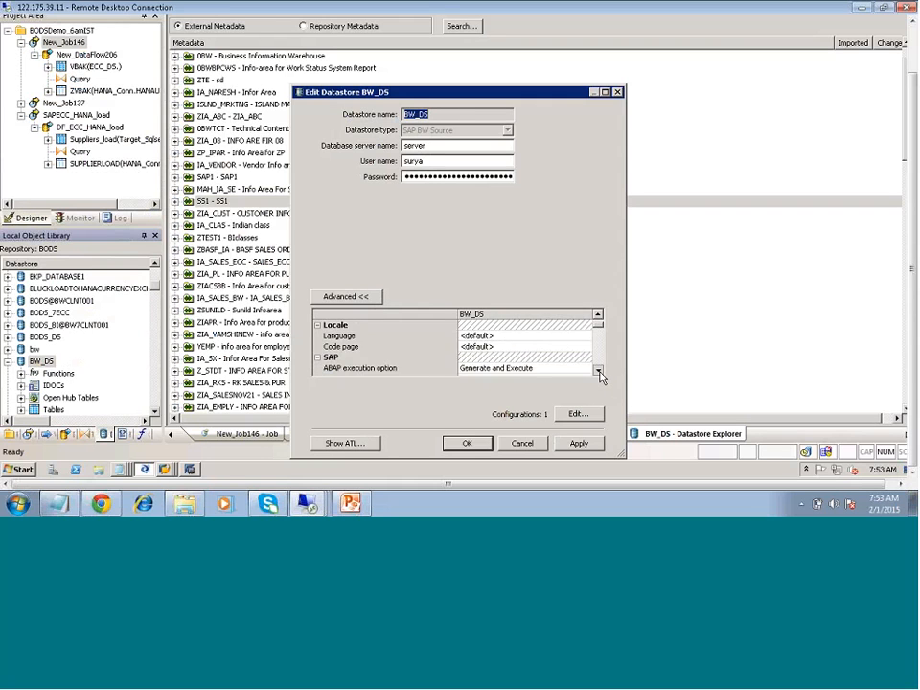
{"action": "left_click", "coordinate": [598, 370]}
{"action": "left_click", "coordinate": [598, 370]}
{"action": "left_click", "coordinate": [599, 370]}
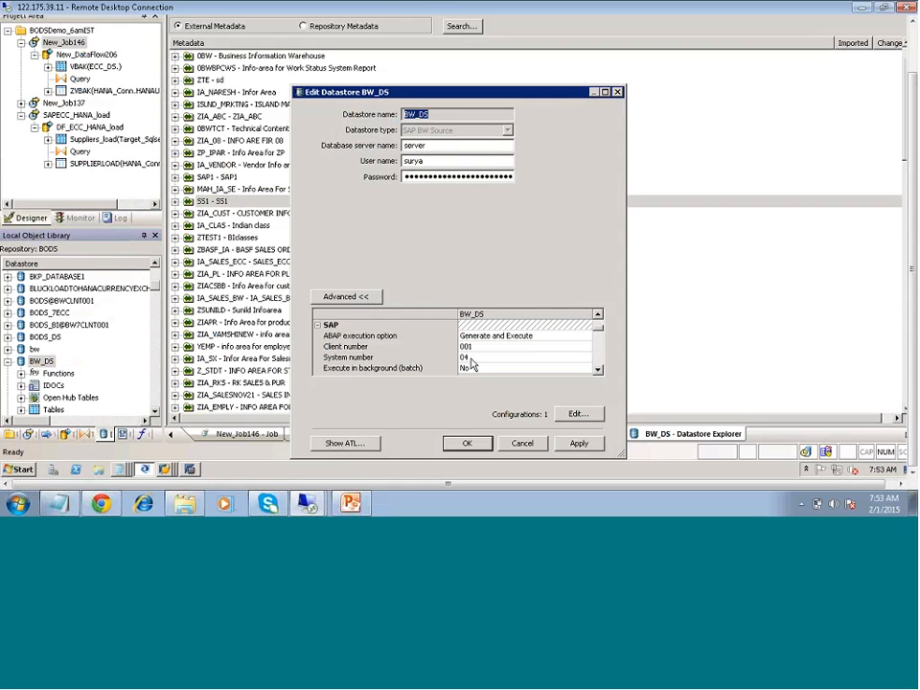
{"action": "double_click", "coordinate": [430, 162]}
{"action": "left_click", "coordinate": [542, 447]}
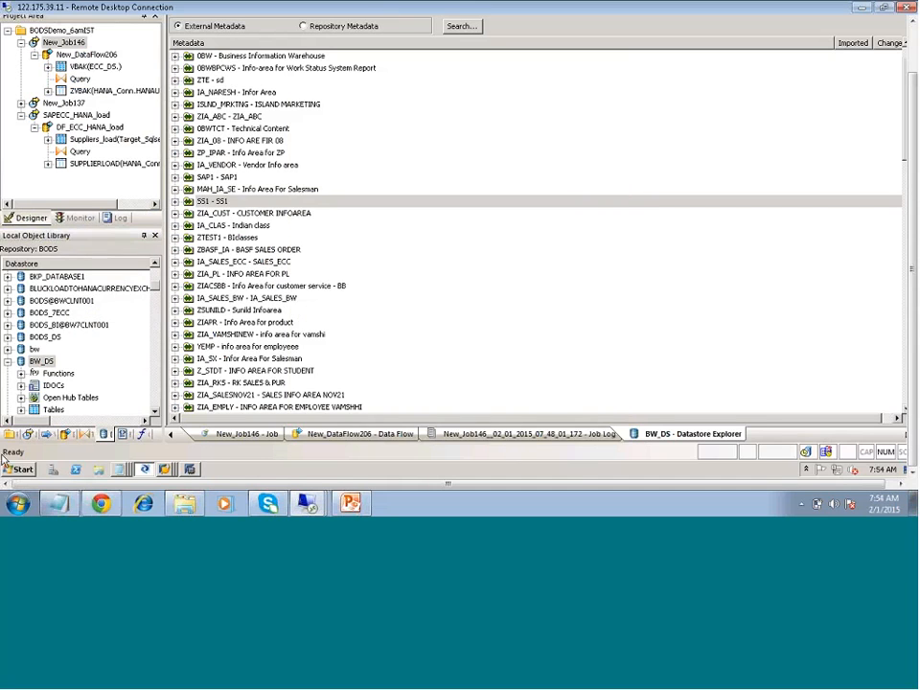
- Go through the BW_DS object categories: Functions, IDOCs, Open Hub Tables and Tables
{"action": "left_click", "coordinate": [155, 415]}
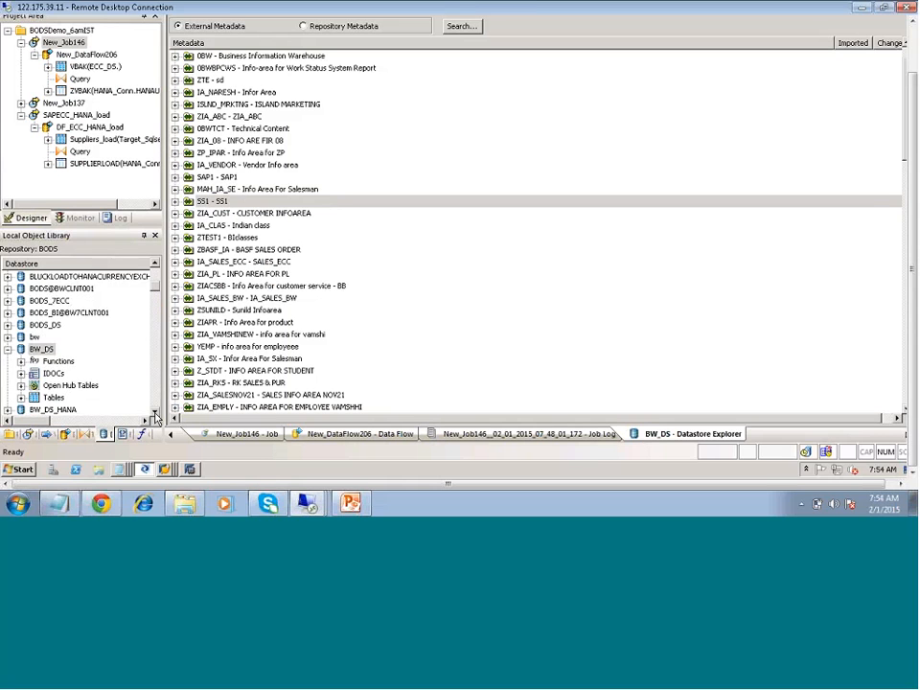
{"action": "left_click", "coordinate": [154, 415]}
{"action": "left_click", "coordinate": [155, 415]}
{"action": "left_click", "coordinate": [58, 337]}
{"action": "left_click", "coordinate": [53, 349]}
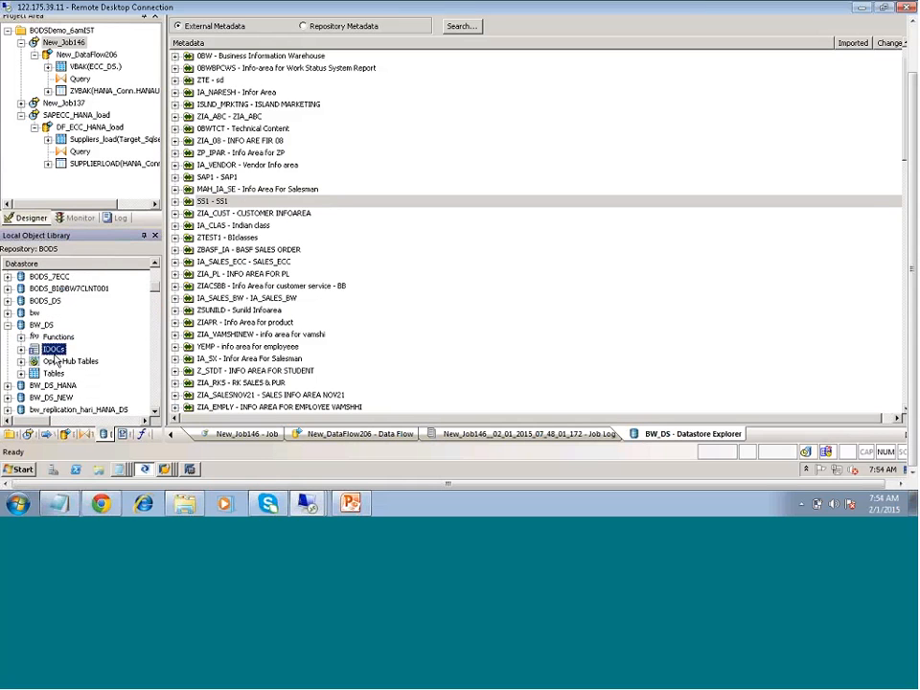
{"action": "left_click", "coordinate": [57, 361]}
{"action": "left_click", "coordinate": [57, 374]}
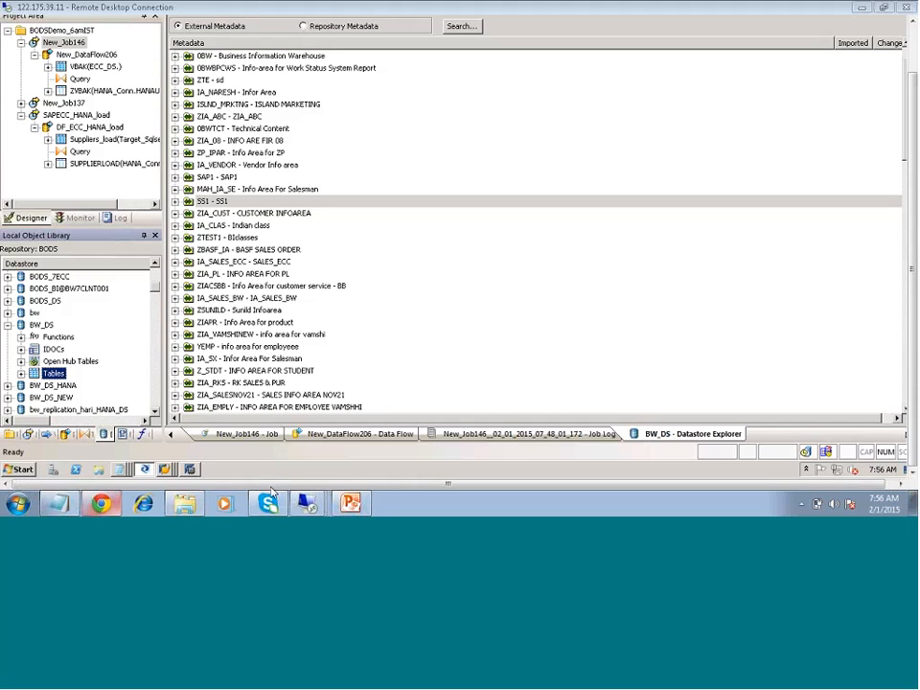
- Minimize the remote session, open the BODS Course Content_B document in Word and find the SAP HANA and SAP BODS Integration section
{"action": "left_click", "coordinate": [863, 10]}
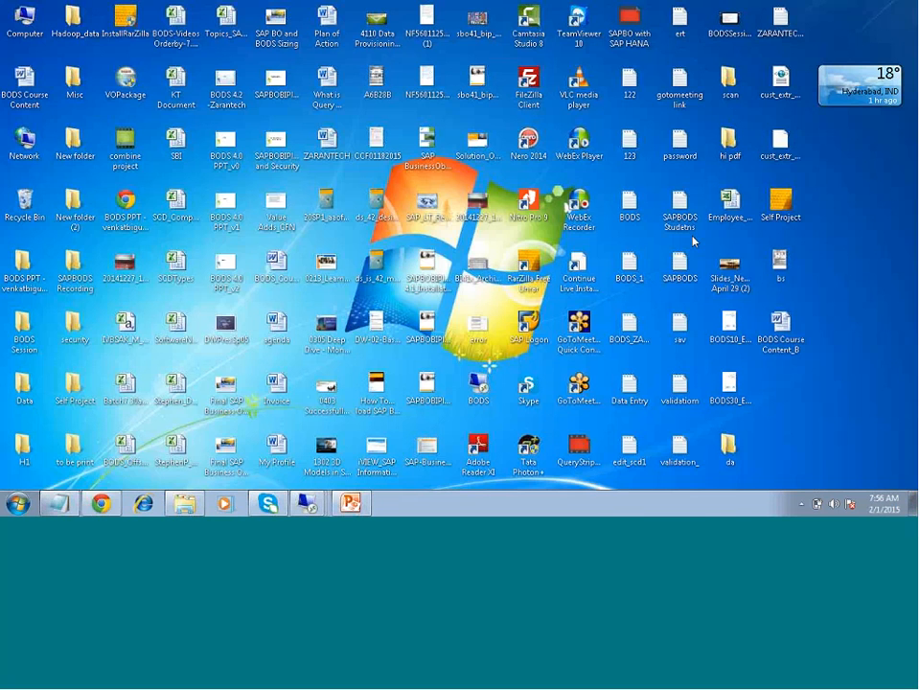
{"action": "double_click", "coordinate": [778, 335]}
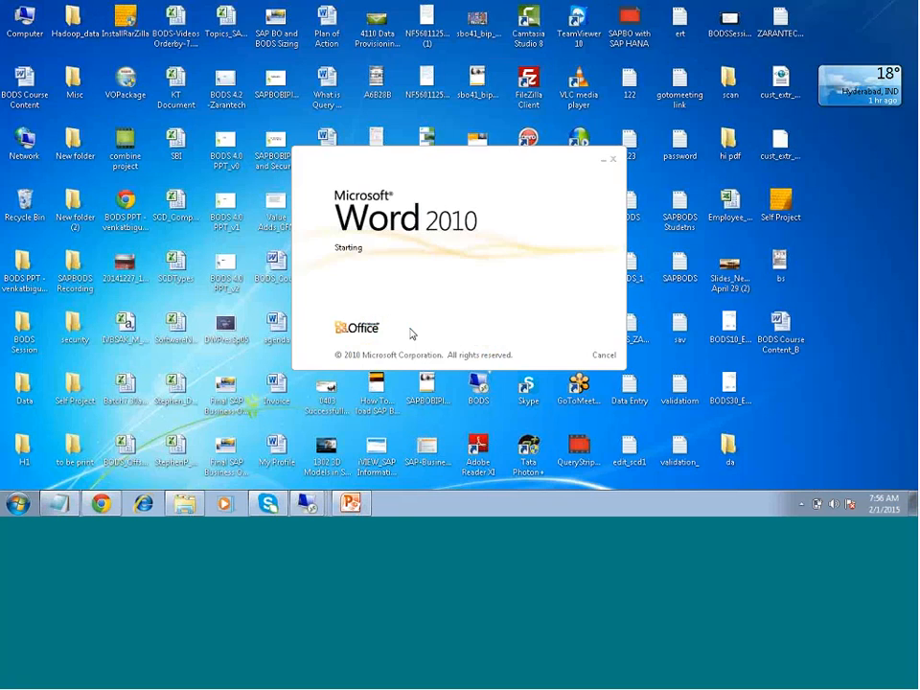
{"action": "scroll", "coordinate": [537, 381], "scroll_direction": "down", "scroll_amount": 10}
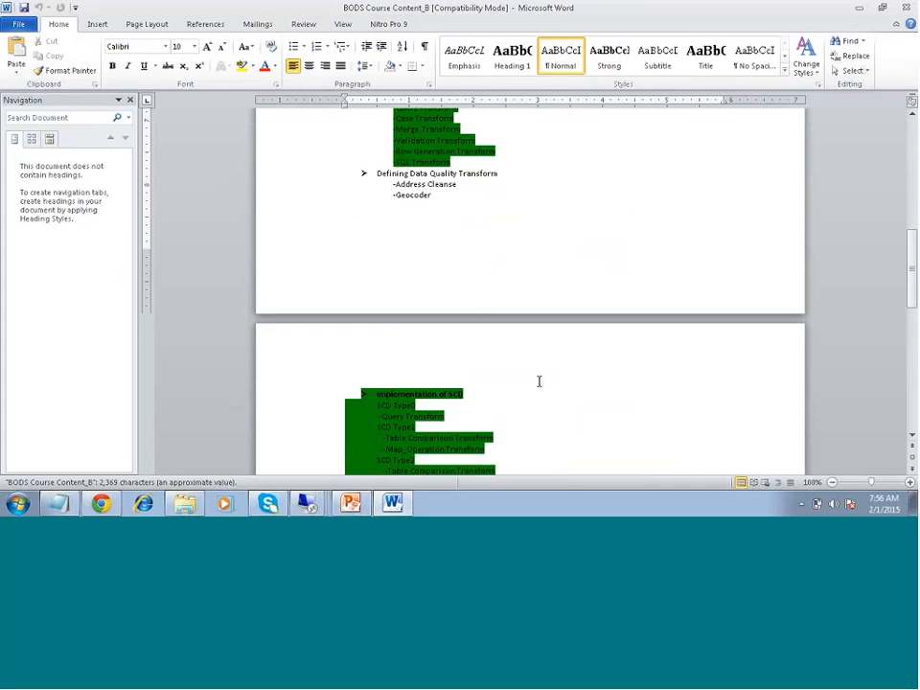
{"action": "left_click", "coordinate": [595, 379]}
{"action": "scroll", "coordinate": [560, 436], "scroll_direction": "down", "scroll_amount": 8}
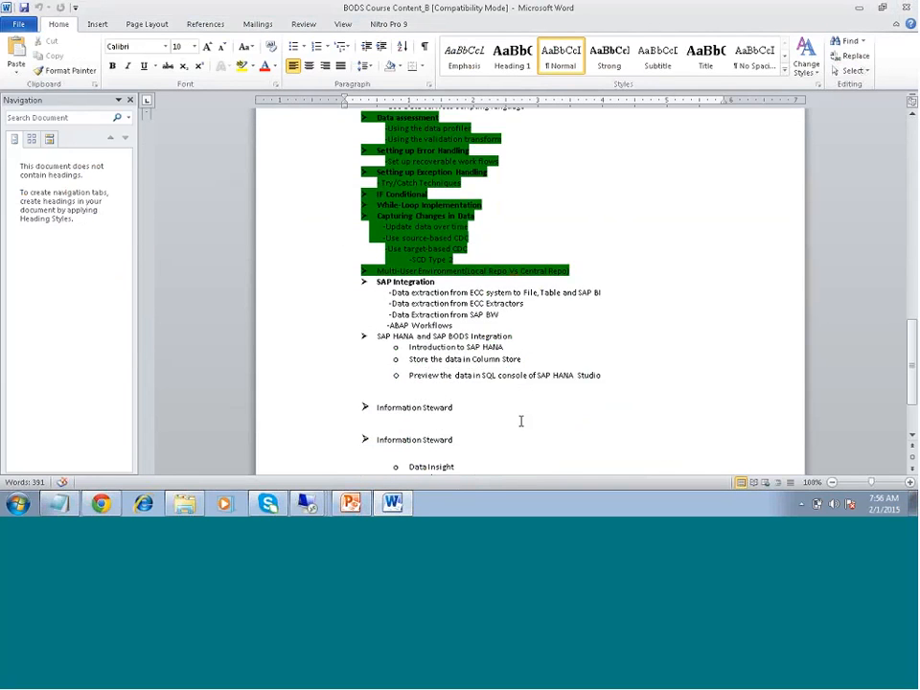
{"action": "scroll", "coordinate": [510, 413], "scroll_direction": "up", "scroll_amount": 1}
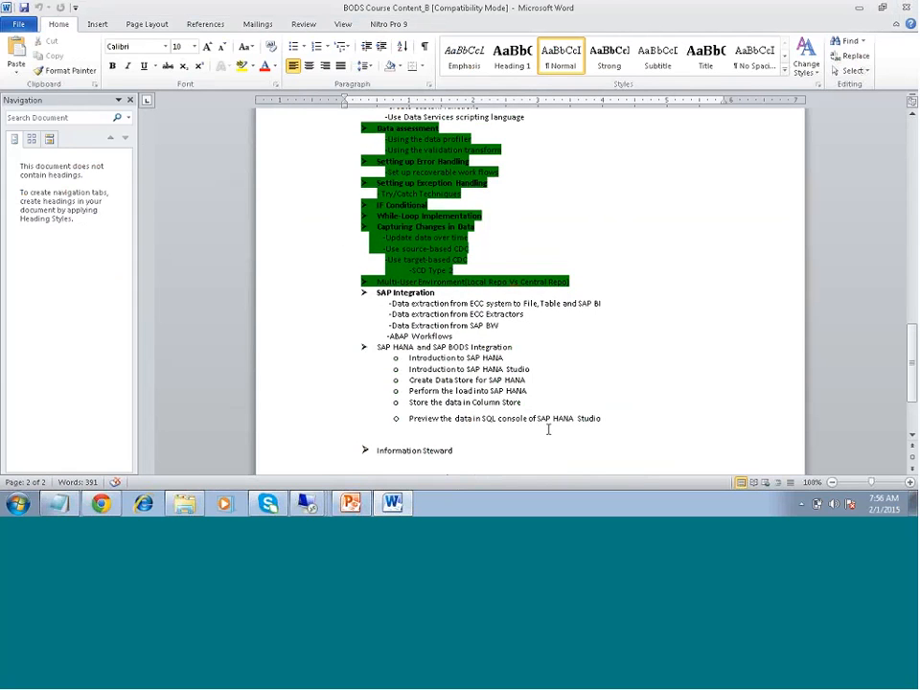
{"action": "scroll", "coordinate": [548, 429], "scroll_direction": "up", "scroll_amount": 1}
{"action": "type", "text": "Preview the data in SQL console of SAP HANA Studio"}
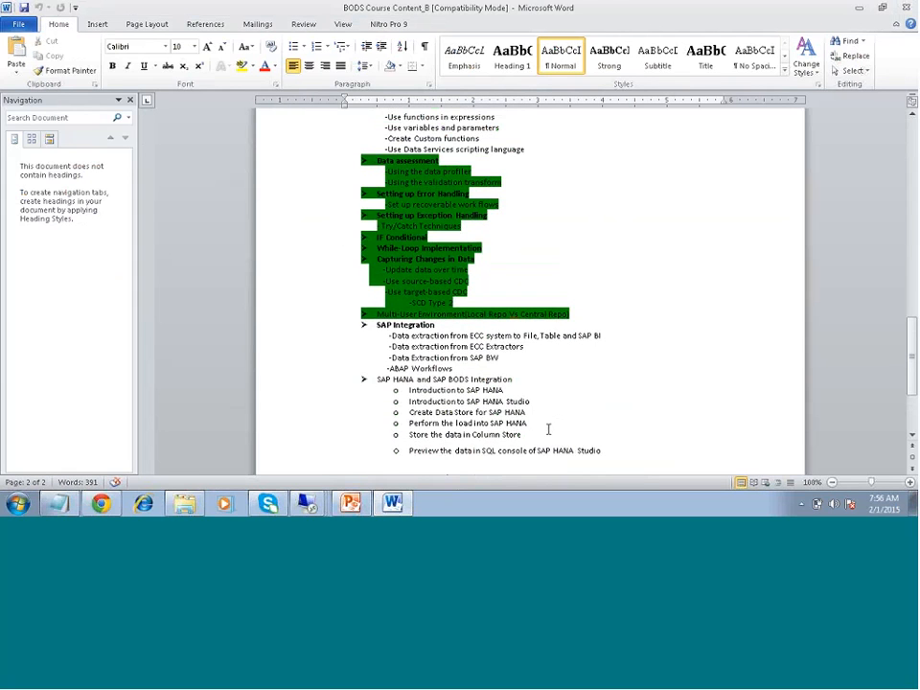
- Highlight the whole SAP HANA and SAP BODS Integration section in green and make its heading bold
{"action": "left_click_drag", "start_coordinate": [627, 469], "coordinate": [375, 386]}
{"action": "left_click", "coordinate": [231, 65]}
{"action": "left_click", "coordinate": [304, 103]}
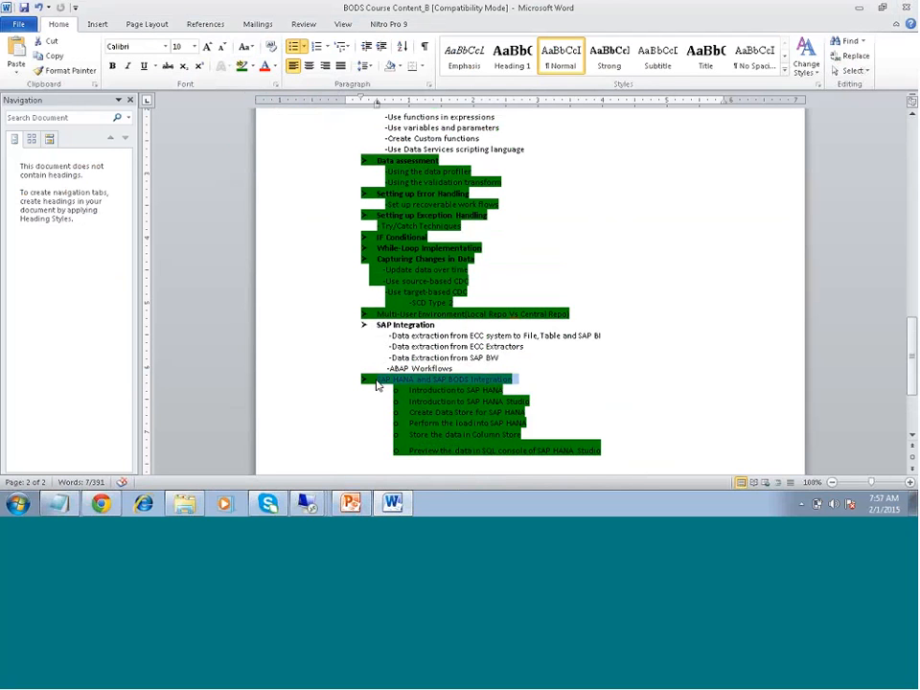
{"action": "key", "text": "ctrl+b"}
{"action": "left_click", "coordinate": [364, 407]}
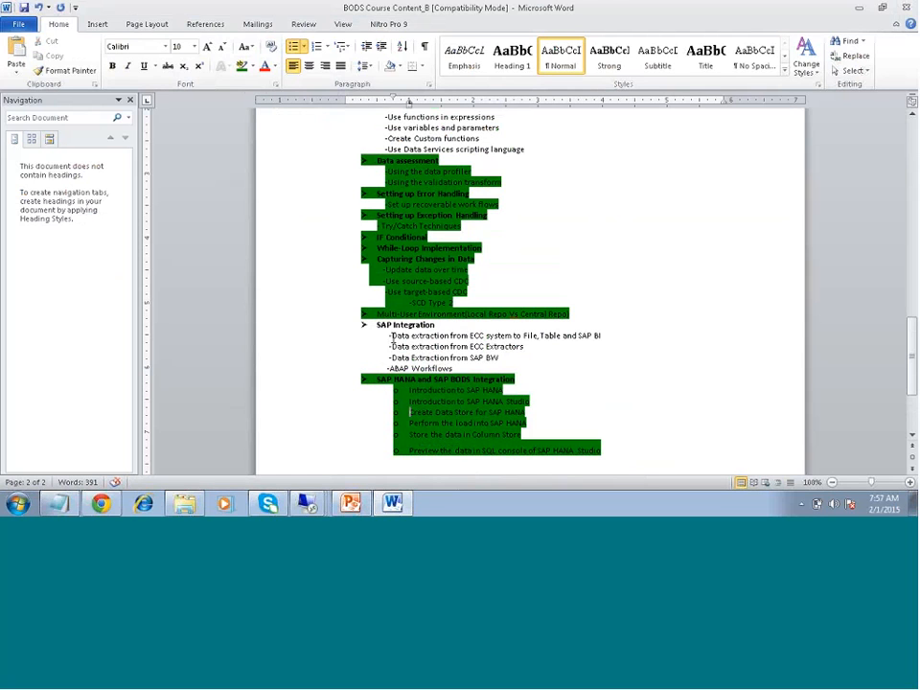
- Highlight in green the SAP Integration entries "Data extraction from ECC system to File", "Data extraction from ECC Extractors" and "ABAP Workflows"
{"action": "left_click_drag", "start_coordinate": [391, 336], "coordinate": [537, 338]}
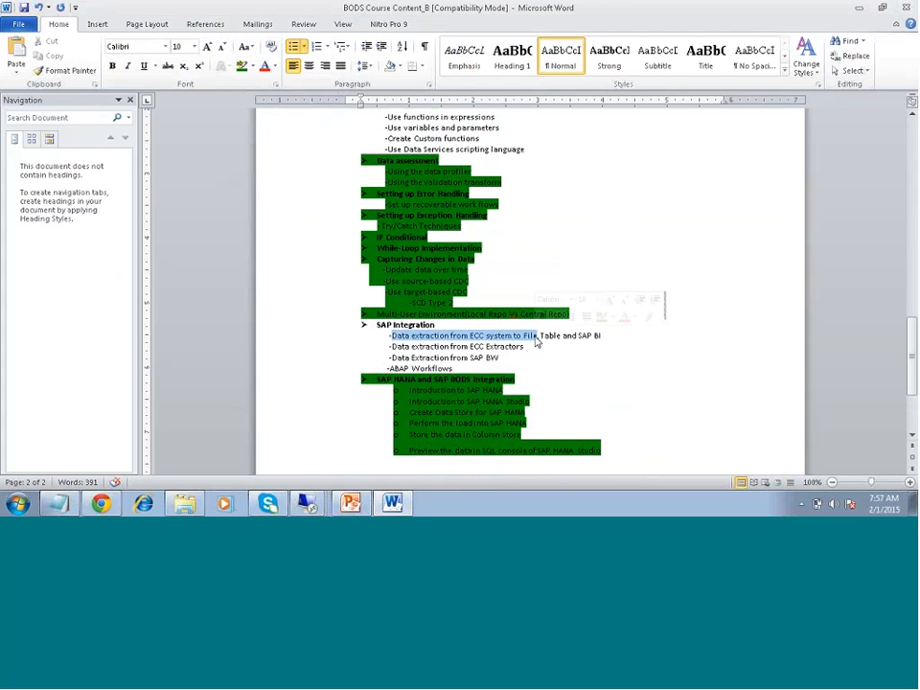
{"action": "left_click", "coordinate": [243, 69]}
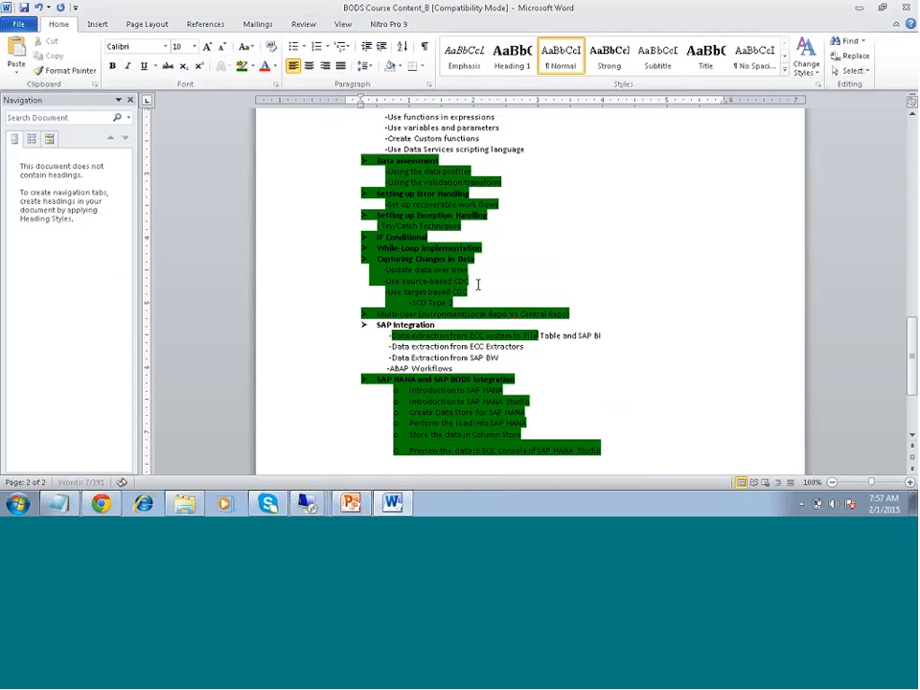
{"action": "left_click_drag", "start_coordinate": [607, 336], "coordinate": [578, 336]}
{"action": "left_click", "coordinate": [387, 368]}
{"action": "left_click_drag", "start_coordinate": [387, 368], "coordinate": [424, 368]}
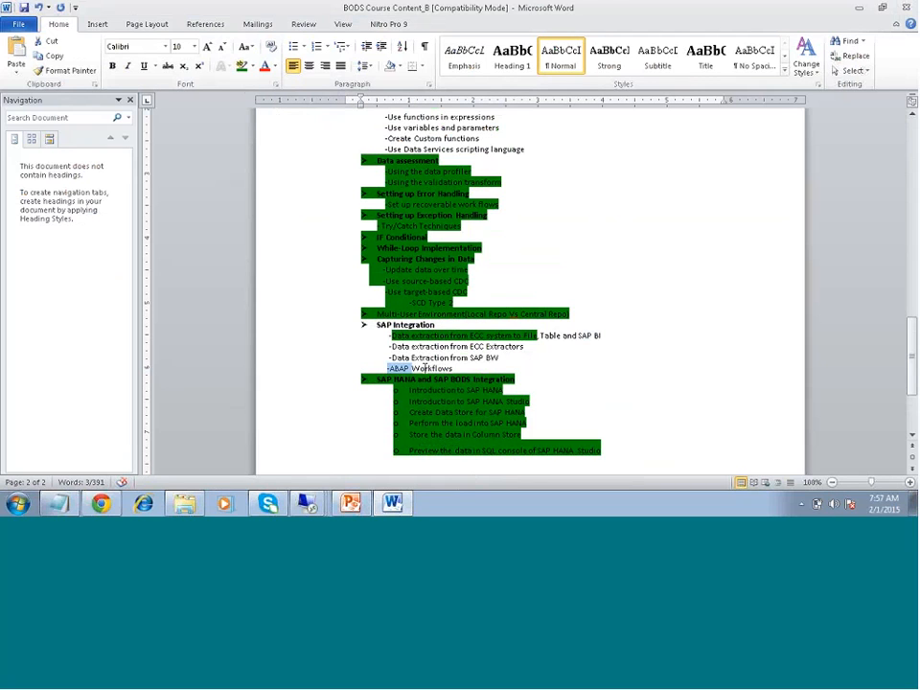
{"action": "left_click_drag", "start_coordinate": [424, 368], "coordinate": [457, 368]}
{"action": "left_click", "coordinate": [241, 65]}
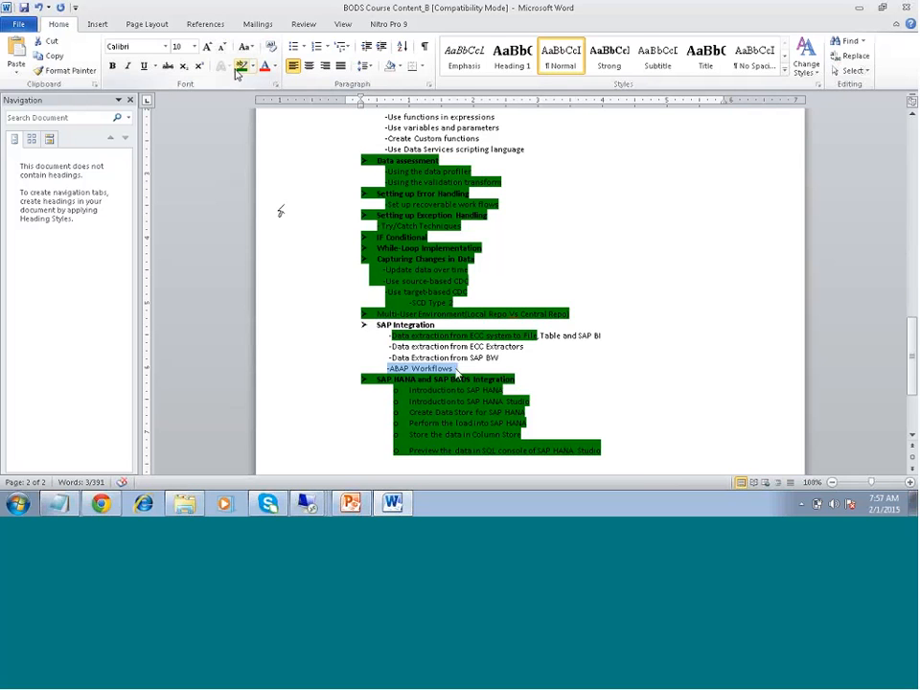
{"action": "left_click_drag", "start_coordinate": [391, 346], "coordinate": [524, 345]}
- Review the course outline from the SAP integration topics back to the Course Overview for topics that are not highlighted
{"action": "scroll", "coordinate": [566, 378], "scroll_direction": "up", "scroll_amount": 8}
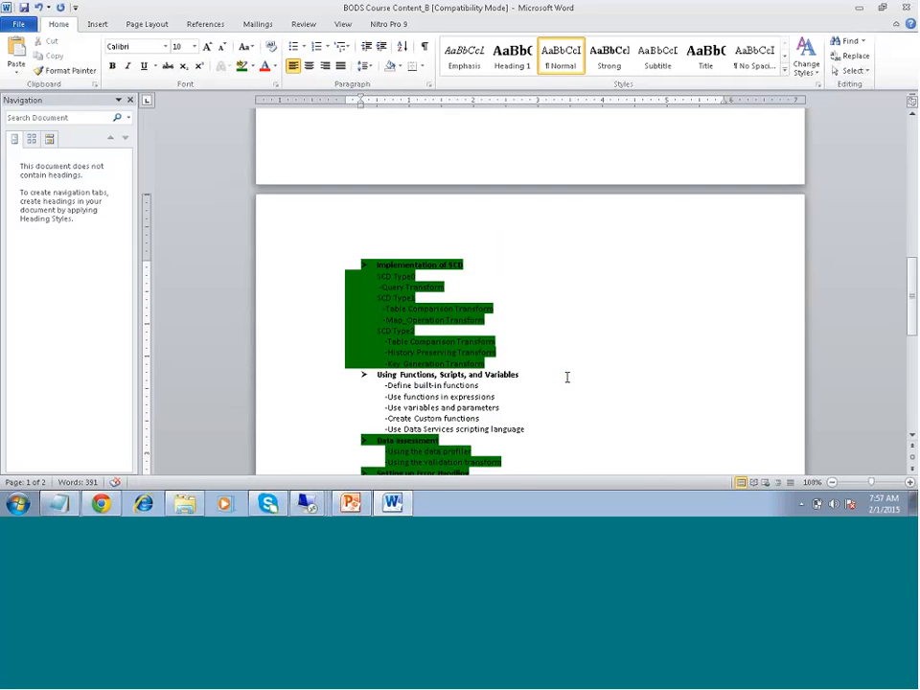
{"action": "scroll", "coordinate": [566, 377], "scroll_direction": "down", "scroll_amount": 7}
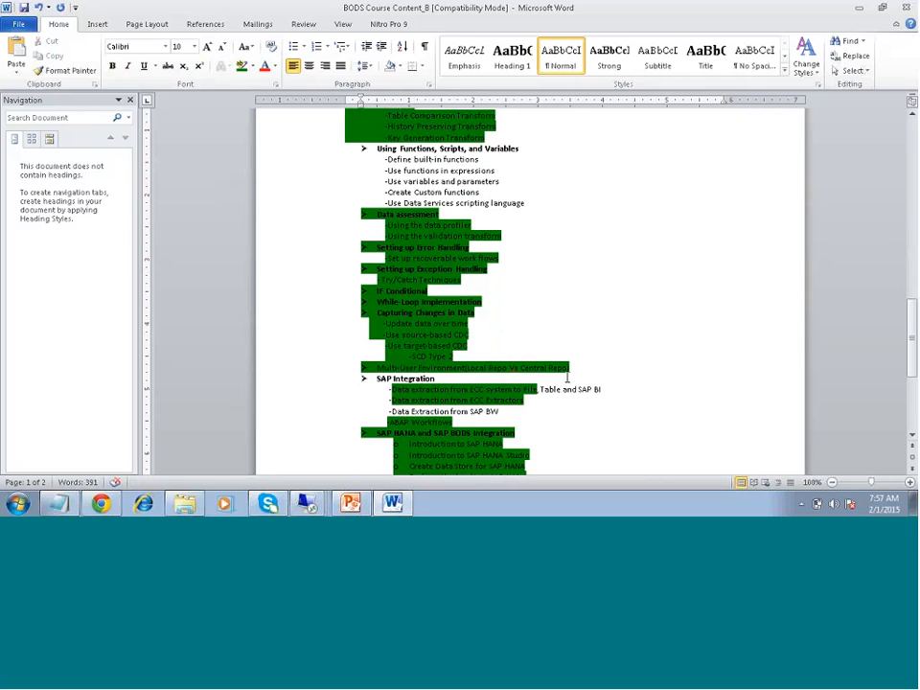
{"action": "scroll", "coordinate": [566, 377], "scroll_direction": "down", "scroll_amount": 1}
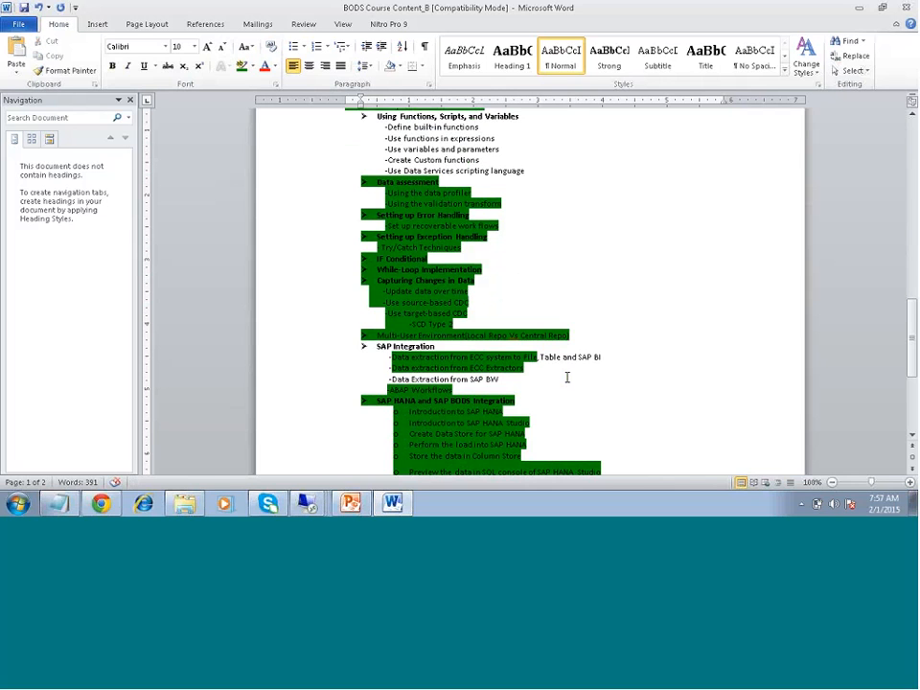
{"action": "scroll", "coordinate": [566, 377], "scroll_direction": "down", "scroll_amount": 4}
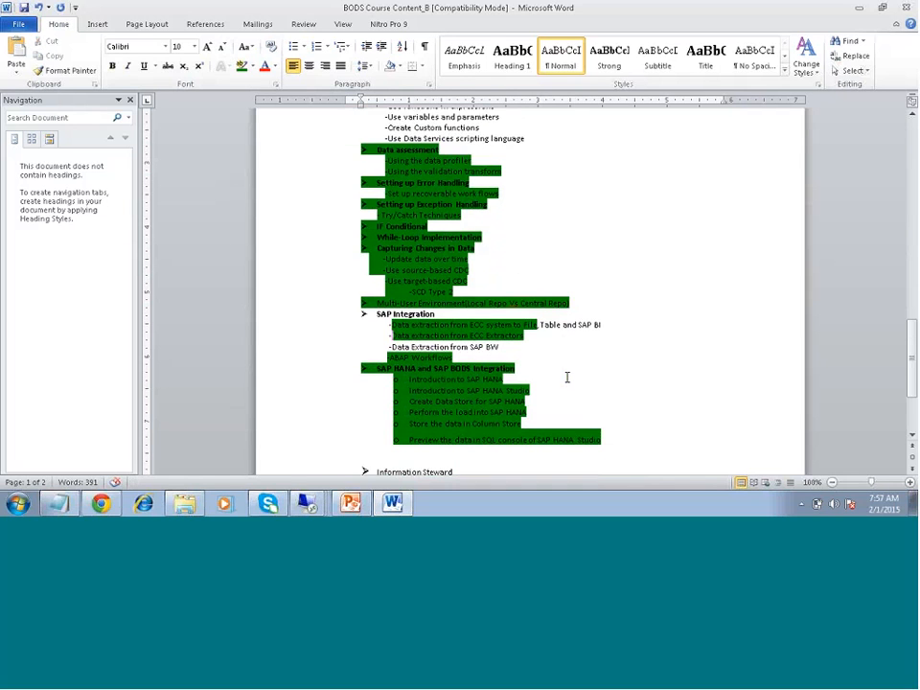
{"action": "scroll", "coordinate": [566, 379], "scroll_direction": "up", "scroll_amount": 15}
{"action": "scroll", "coordinate": [565, 379], "scroll_direction": "down", "scroll_amount": 6}
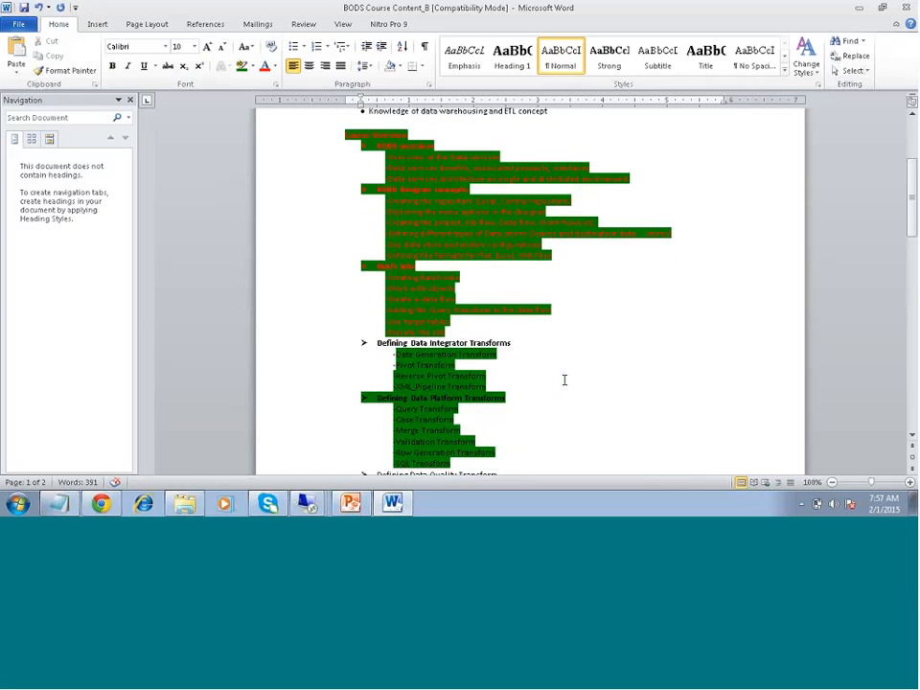
{"action": "scroll", "coordinate": [565, 379], "scroll_direction": "up", "scroll_amount": 3}
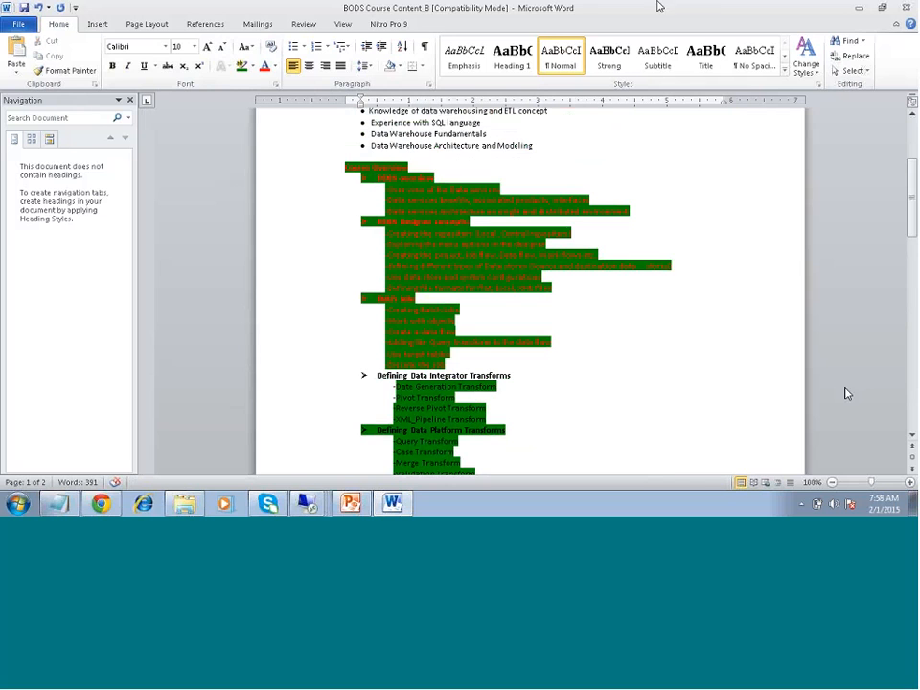
- Switch to the BODS_ZARANTECH notes in Notepad and add the line "SAPBW connection with BODS" below the SAP ECC and SAP HANA note
{"action": "left_click", "coordinate": [59, 505]}
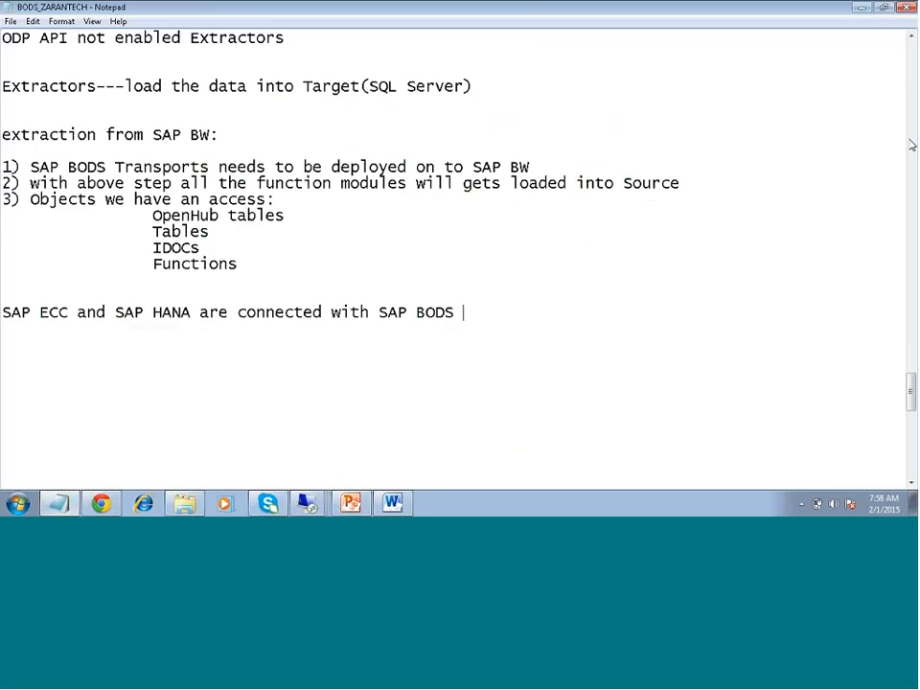
{"action": "left_click", "coordinate": [549, 312]}
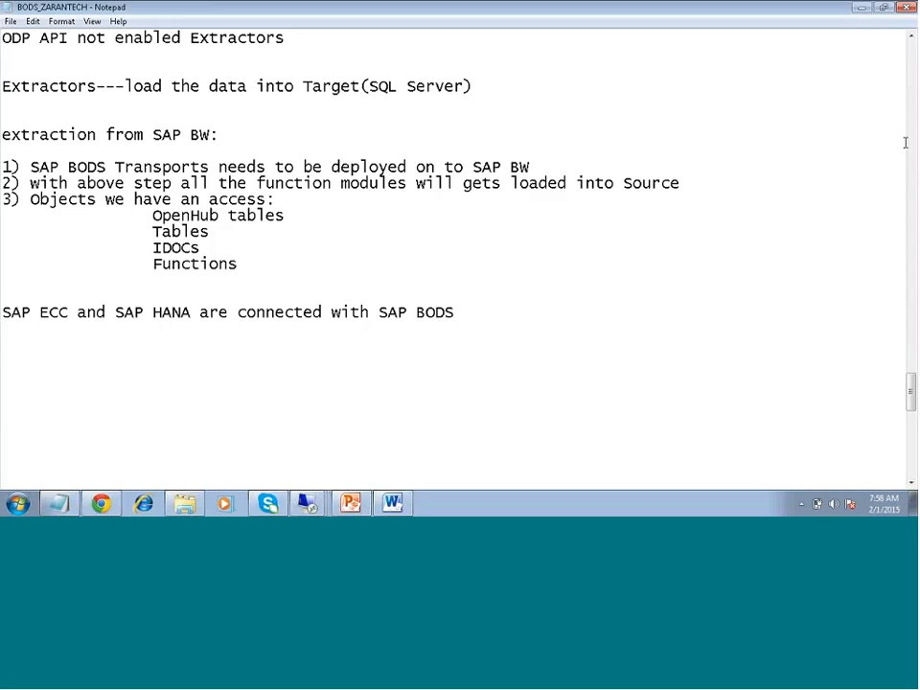
{"action": "left_click", "coordinate": [737, 290]}
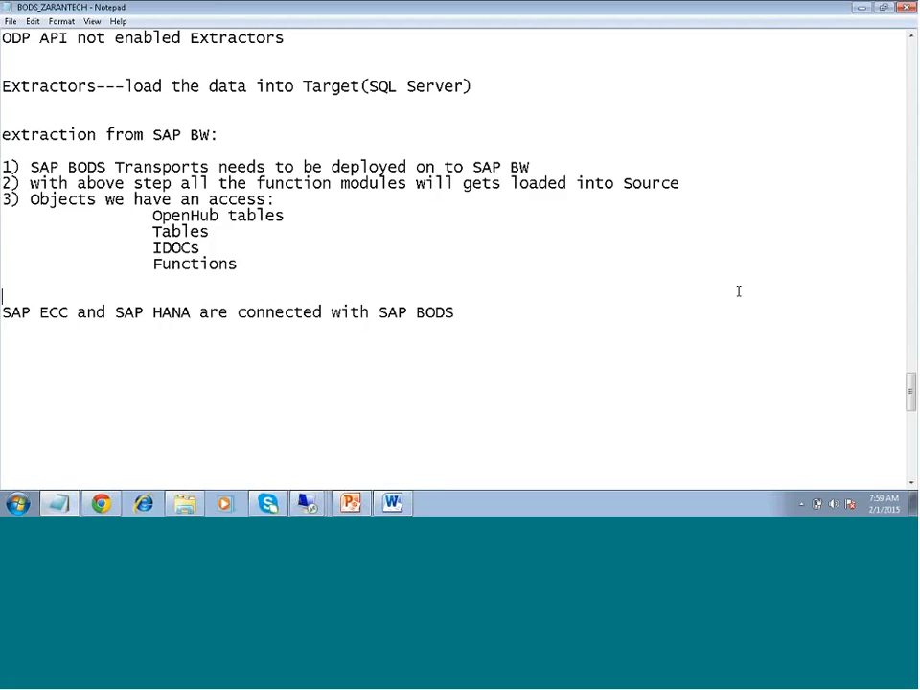
{"action": "left_click", "coordinate": [463, 313]}
{"action": "key", "text": "Return"}
{"action": "key", "text": "Return"}
{"action": "type", "text": "SAPBW connecti"}
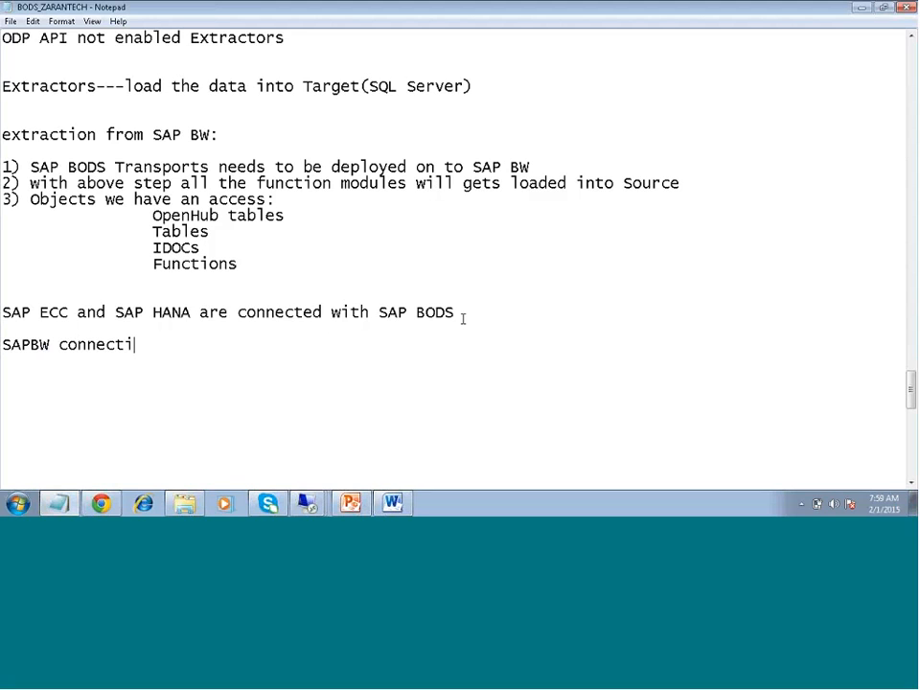
{"action": "type", "text": "on with BODS"}
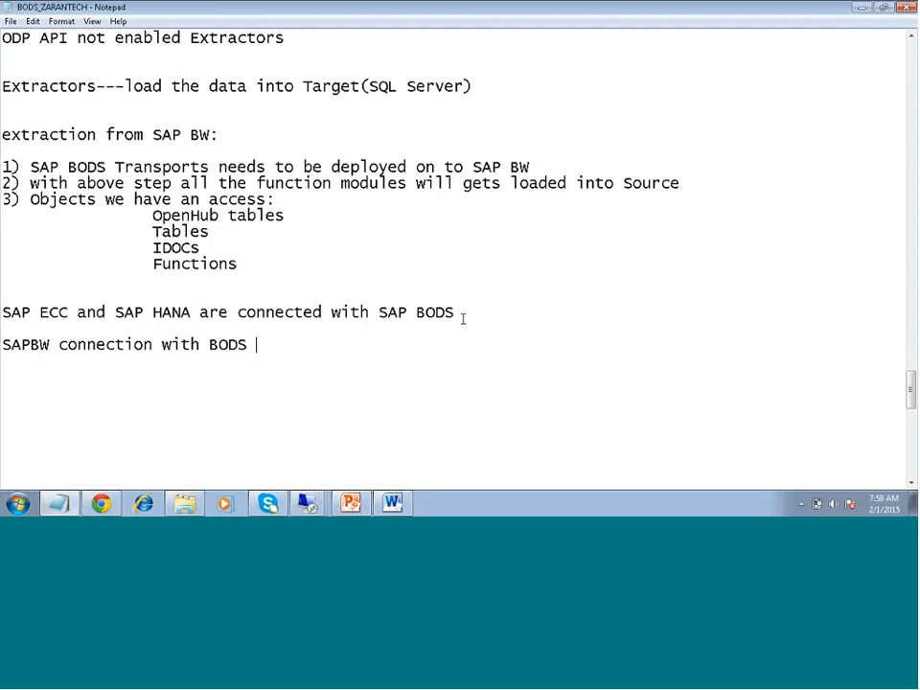
{"action": "key", "text": "Return"}
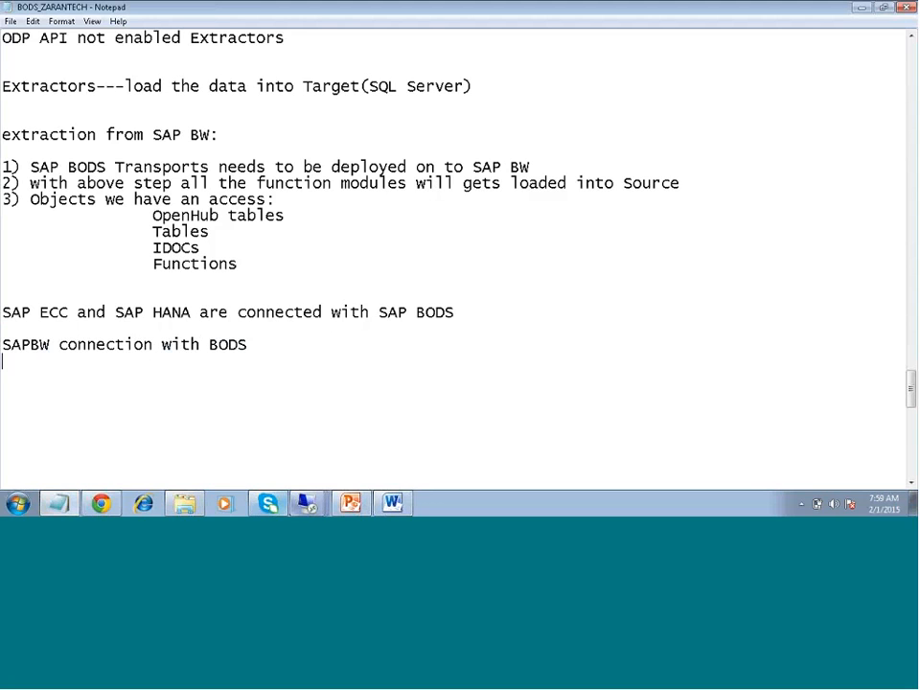
- Switch to the remote Data Services Designer session, start a new datastore and examine the available datastore types
{"action": "mouse_move", "coordinate": [306, 503]}
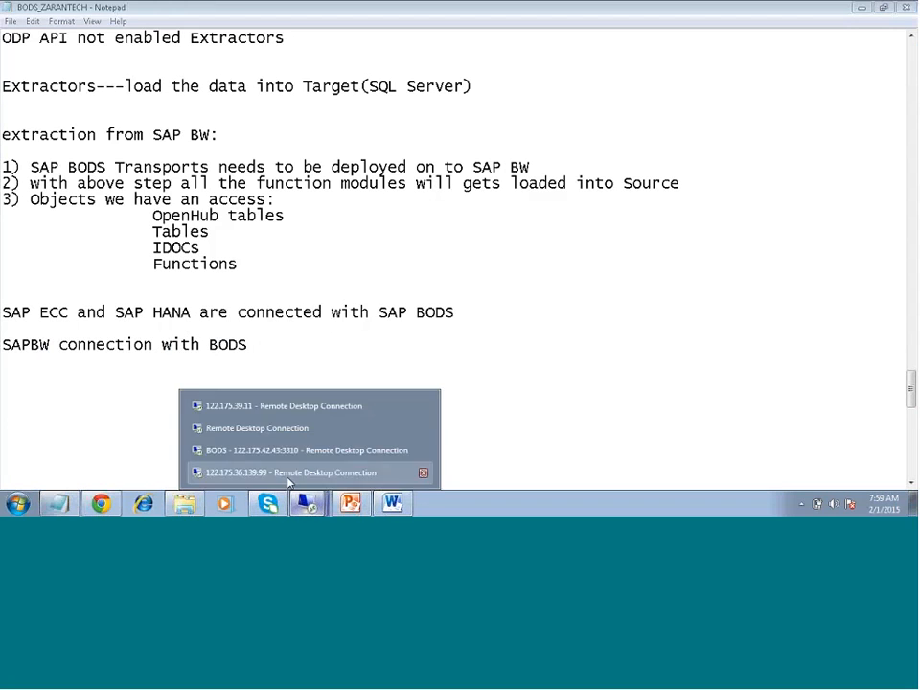
{"action": "left_click", "coordinate": [289, 478]}
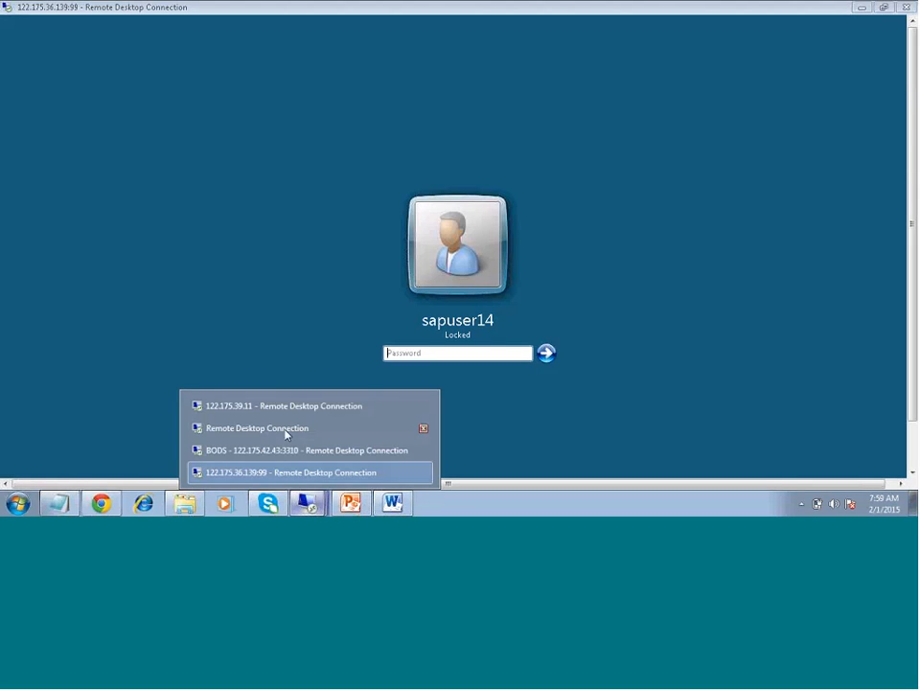
{"action": "left_click", "coordinate": [282, 405]}
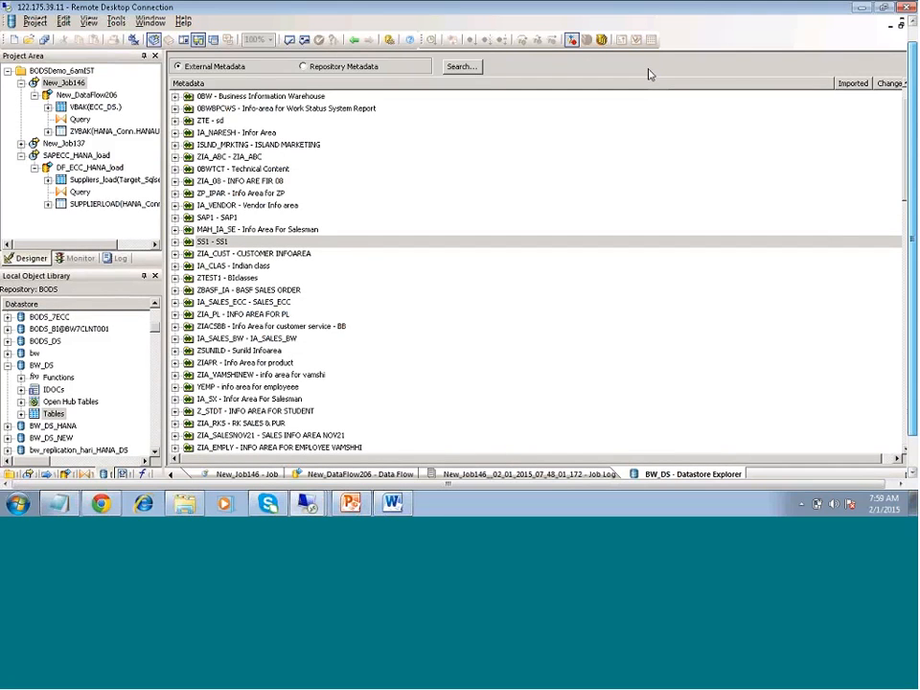
{"action": "right_click", "coordinate": [114, 100]}
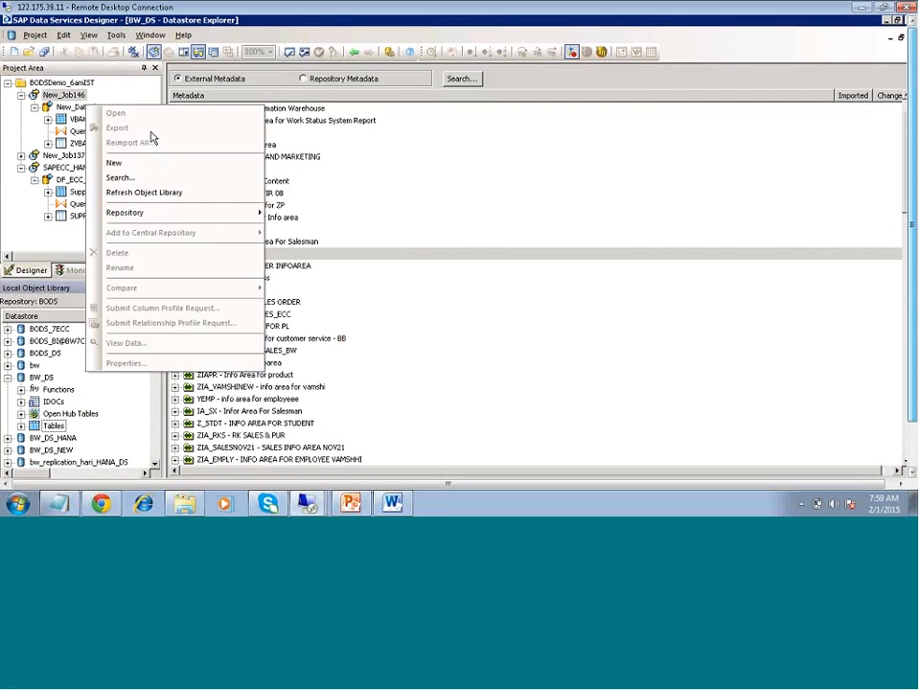
{"action": "left_click", "coordinate": [141, 169]}
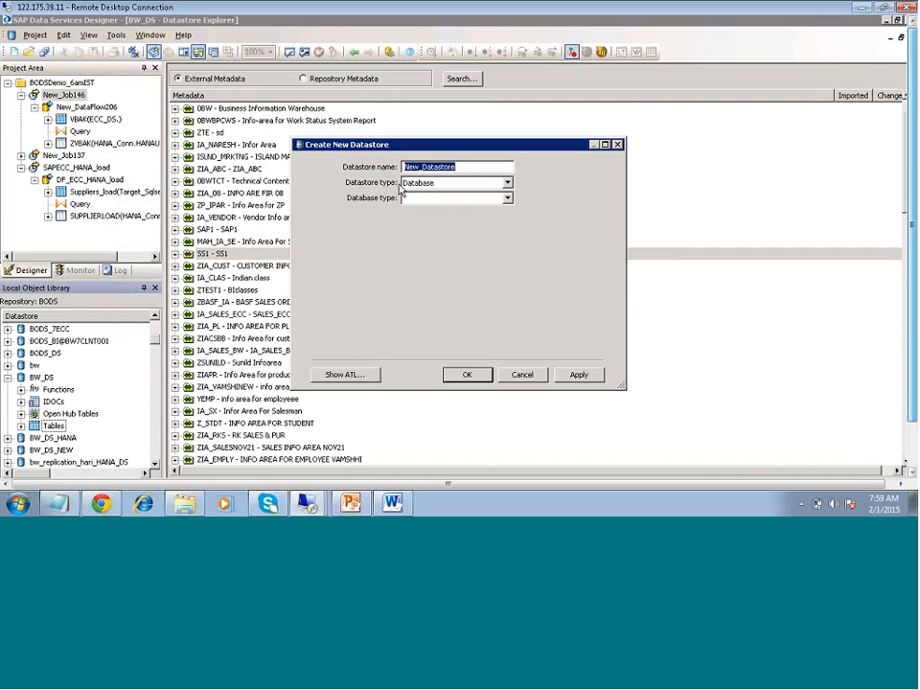
{"action": "left_click", "coordinate": [507, 183]}
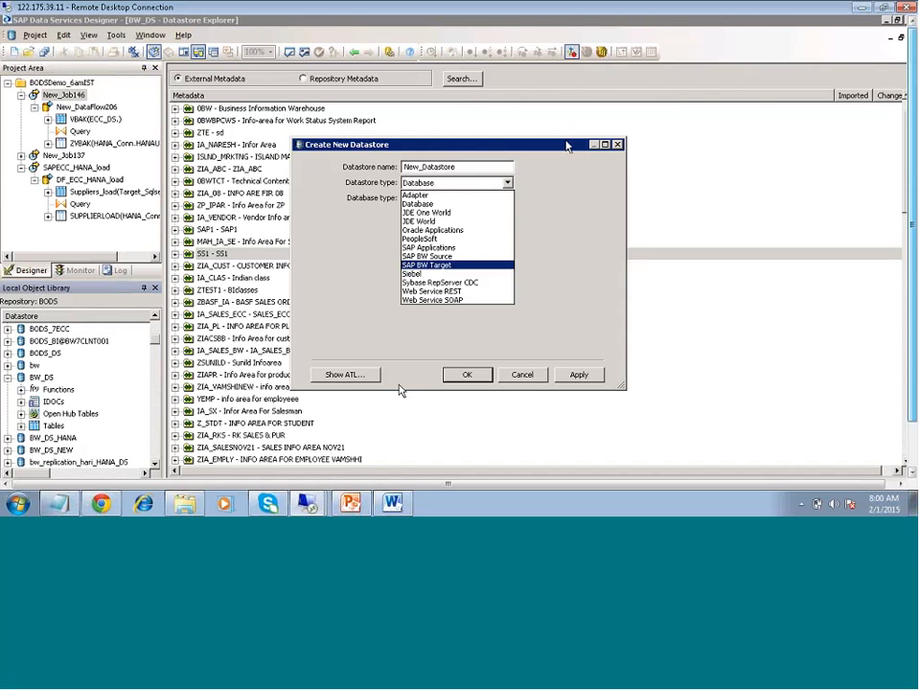
{"action": "left_click", "coordinate": [353, 503]}
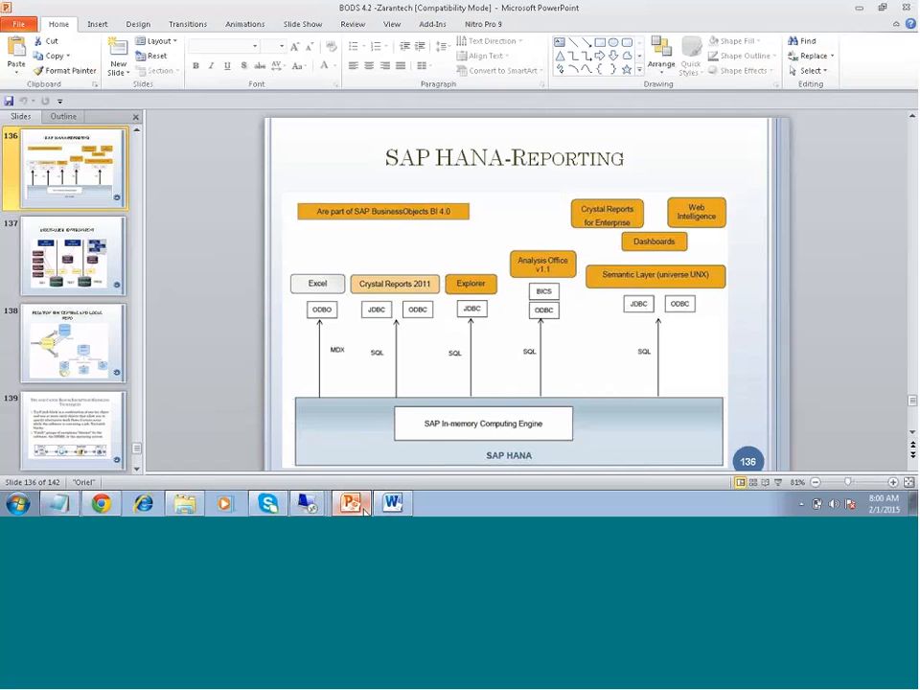
- Return to the Notepad notes and replace "connection with BODS" with "extraction" in the SAPBW line
{"action": "left_click", "coordinate": [59, 503]}
{"action": "left_click_drag", "start_coordinate": [59, 344], "coordinate": [326, 342]}
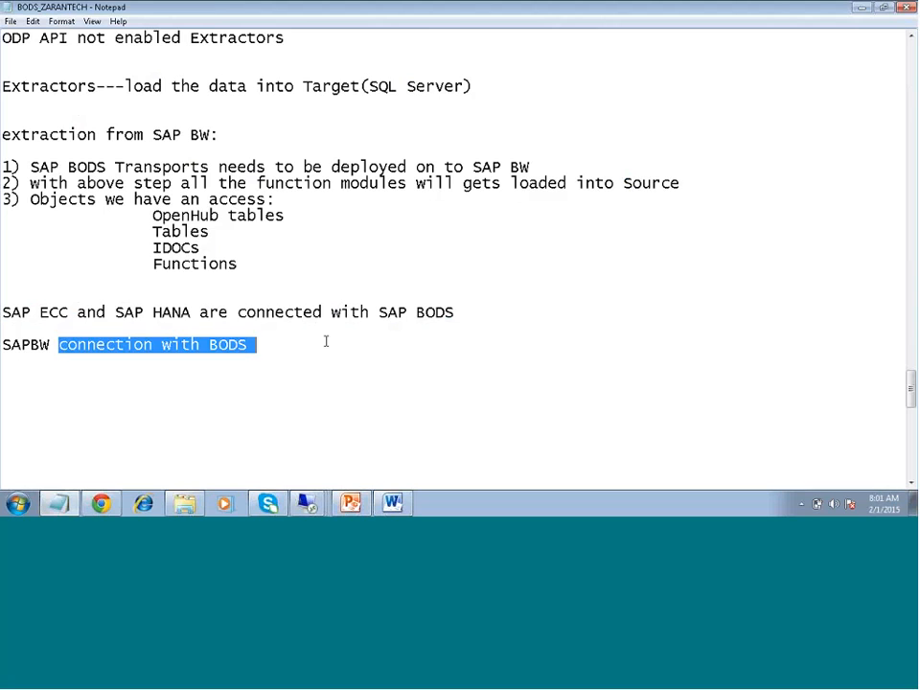
{"action": "type", "text": "ext"}
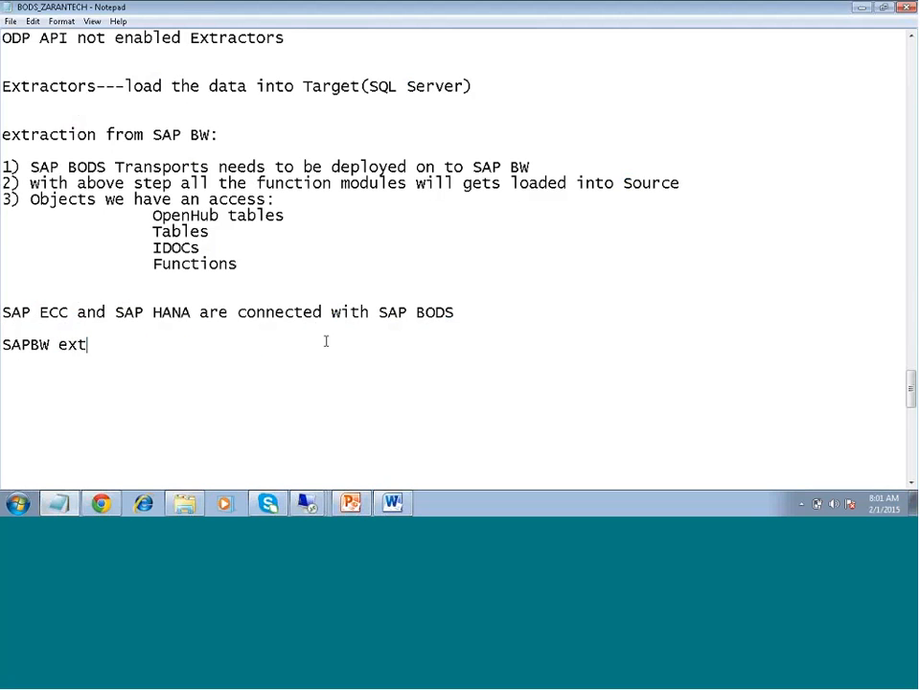
{"action": "type", "text": "raction"}
- Add the line "SAPECC loading process into IDOC" below the SAPBW extraction line
{"action": "key", "text": "Return"}
{"action": "type", "text": "SAP"}
{"action": "key", "text": "BackSpace"}
{"action": "type", "text": "ECCE"}
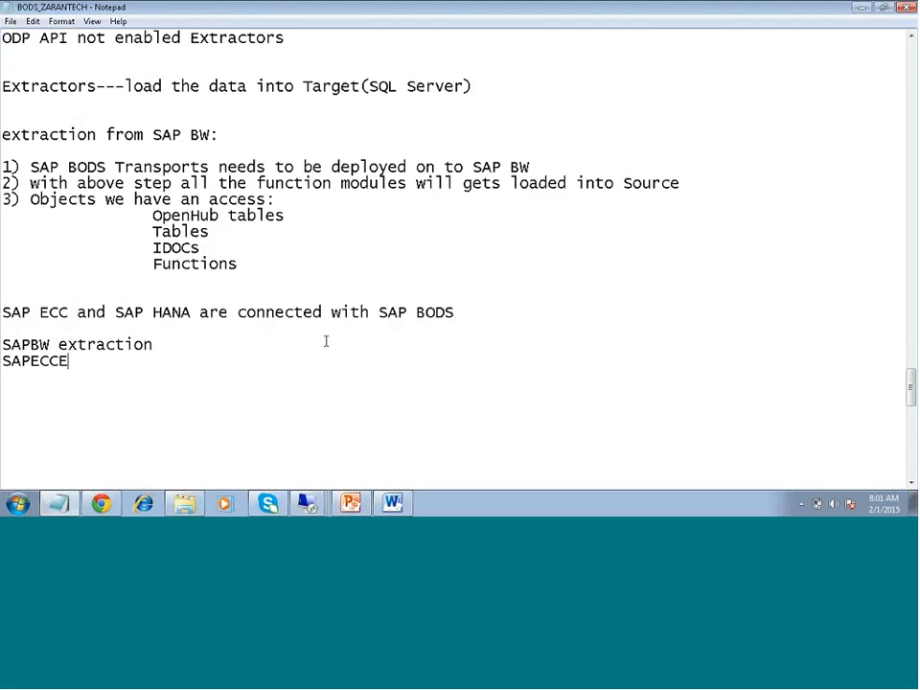
{"action": "key", "text": "BackSpace"}
{"action": "type", "text": "E"}
{"action": "key", "text": "BackSpace"}
{"action": "type", "text": "loading p"}
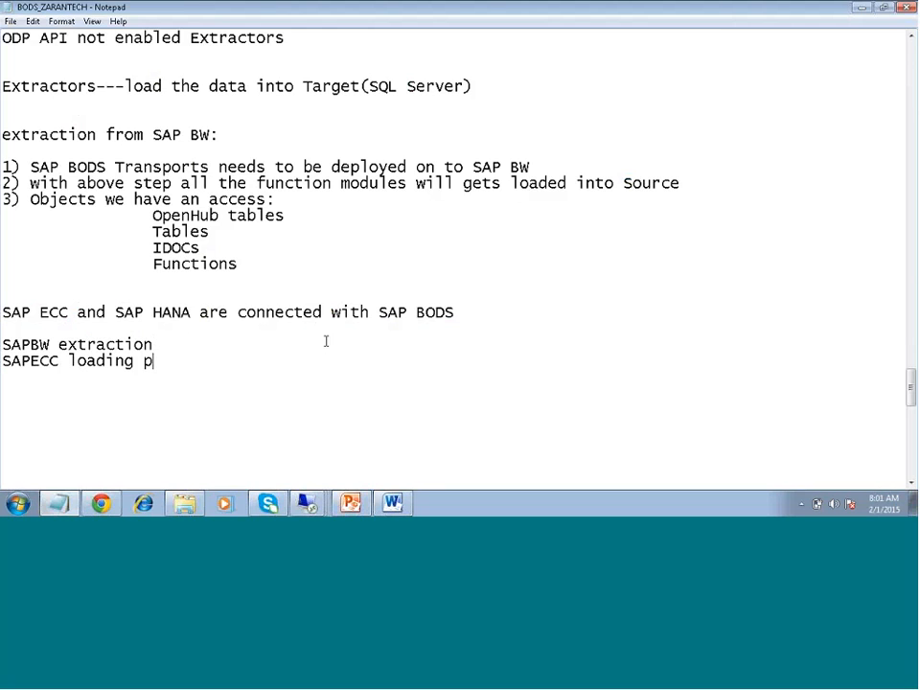
{"action": "type", "text": "rocess into"}
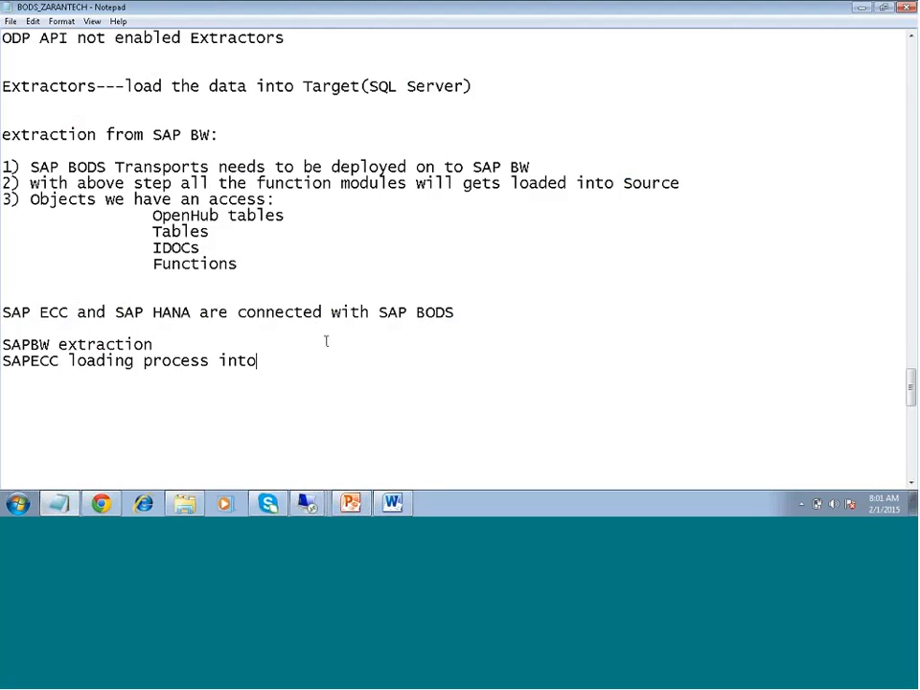
{"action": "type", "text": " IDOC"}
- Add the line "DQM (Address Cleanse,Geocode)" below the SAPECC loading line
{"action": "key", "text": "Return"}
{"action": "type", "text": "SA"}
{"action": "key", "text": "BackSpace"}
{"action": "key", "text": "BackSpace"}
{"action": "type", "text": "DQM (A"}
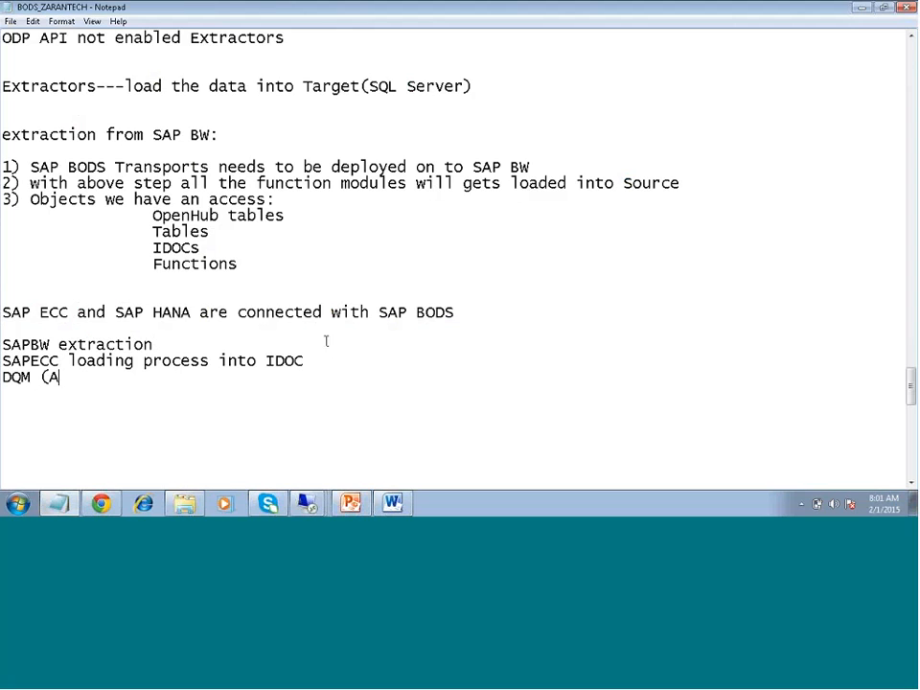
{"action": "type", "text": "ddress Cleanse,"}
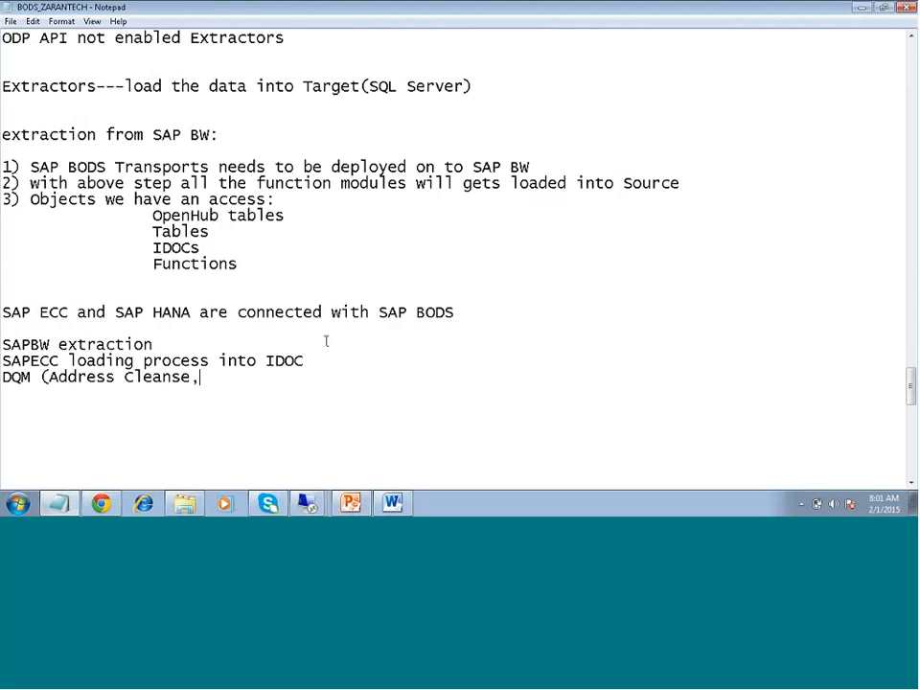
{"action": "type", "text": "Geocode)"}
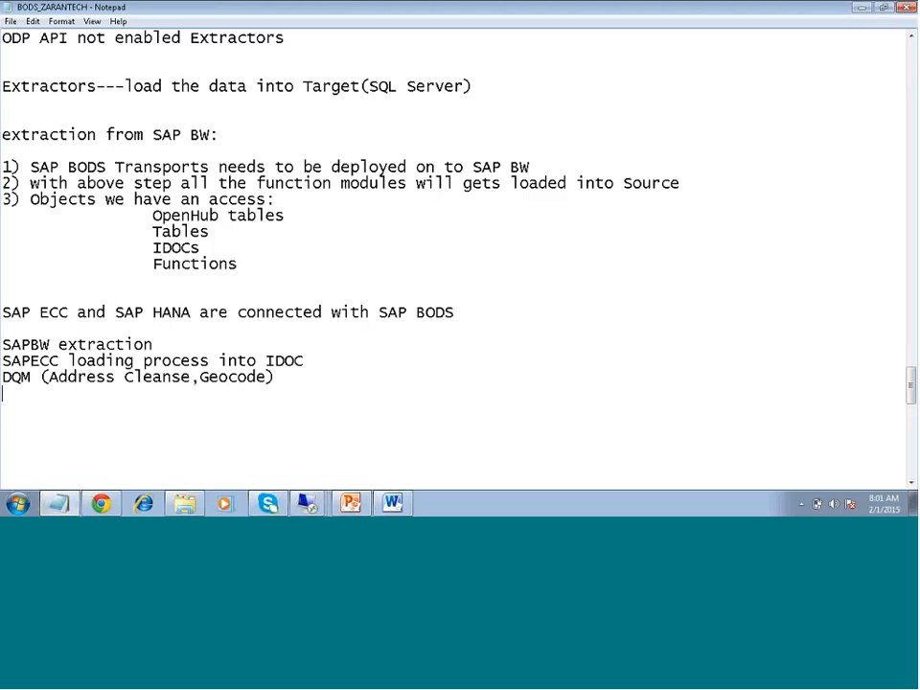
- Add the line "variables and parameters" below the DQM line
{"action": "key", "text": "Return"}
{"action": "key", "text": "Return"}
{"action": "key", "text": "Return"}
{"action": "left_click", "coordinate": [50, 394]}
{"action": "type", "text": "variables n"}
{"action": "key", "text": "BackSpace"}
{"action": "type", "text": "a"}
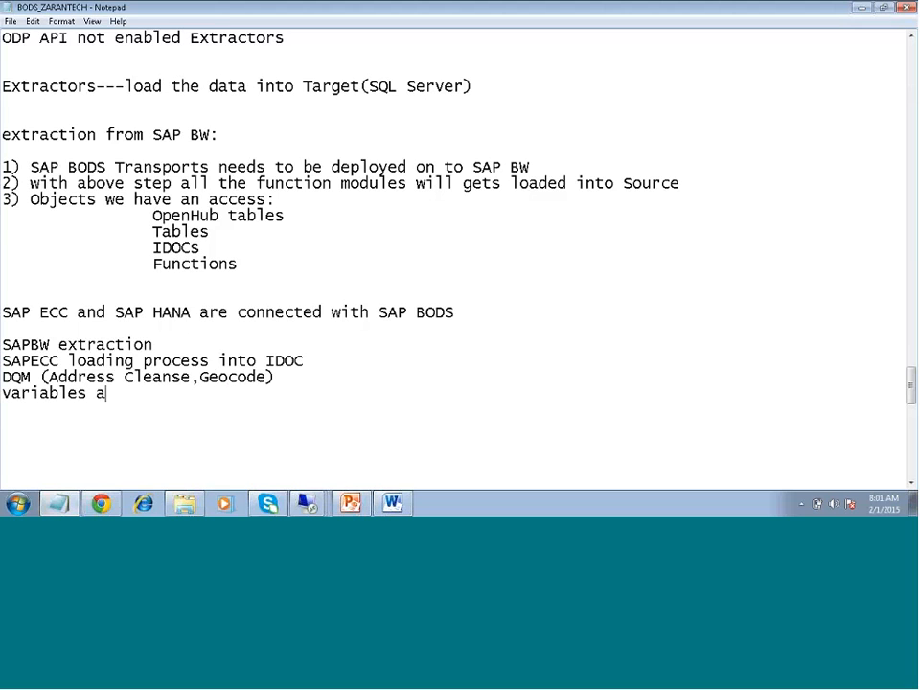
{"action": "type", "text": "nad"}
{"action": "key", "text": "BackSpace"}
{"action": "key", "text": "BackSpace"}
{"action": "key", "text": "BackSpace"}
{"action": "type", "text": "d parae"}
{"action": "key", "text": "BackSpace"}
{"action": "type", "text": "meters"}
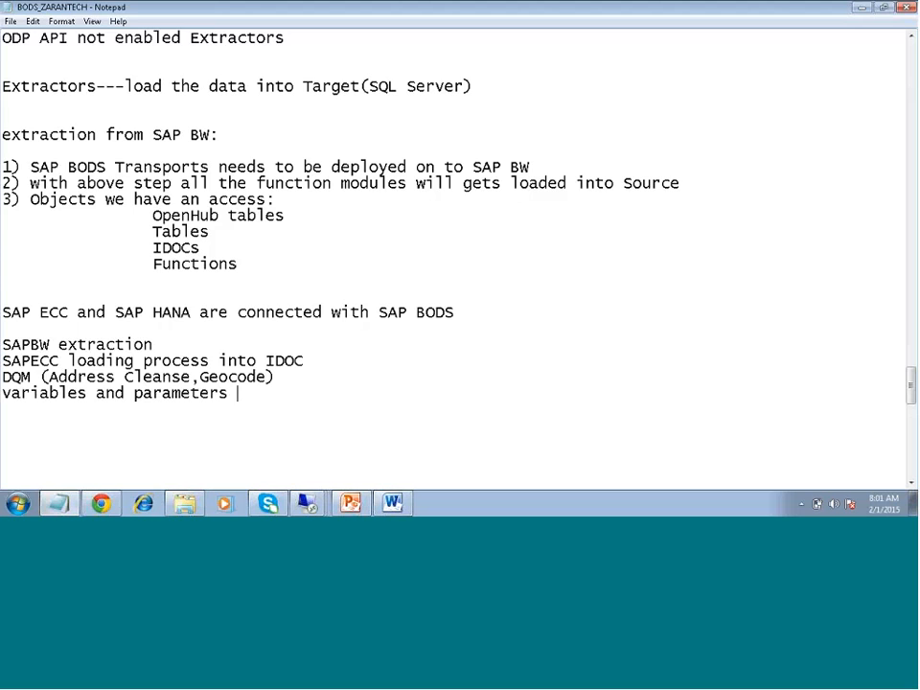
{"action": "key", "text": "Return"}
- Append "/load" to the "SAPBW extraction" line
{"action": "left_click", "coordinate": [159, 342]}
{"action": "type", "text": "/load"}
{"action": "key", "text": "BackSpace"}
- Go over the four listed topics and select the SAPBW extraction/load and SAPECC loading process lines
{"action": "left_click_drag", "start_coordinate": [2, 344], "coordinate": [228, 393]}
{"action": "left_click", "coordinate": [249, 409]}
{"action": "left_click_drag", "start_coordinate": [303, 360], "coordinate": [5, 337]}
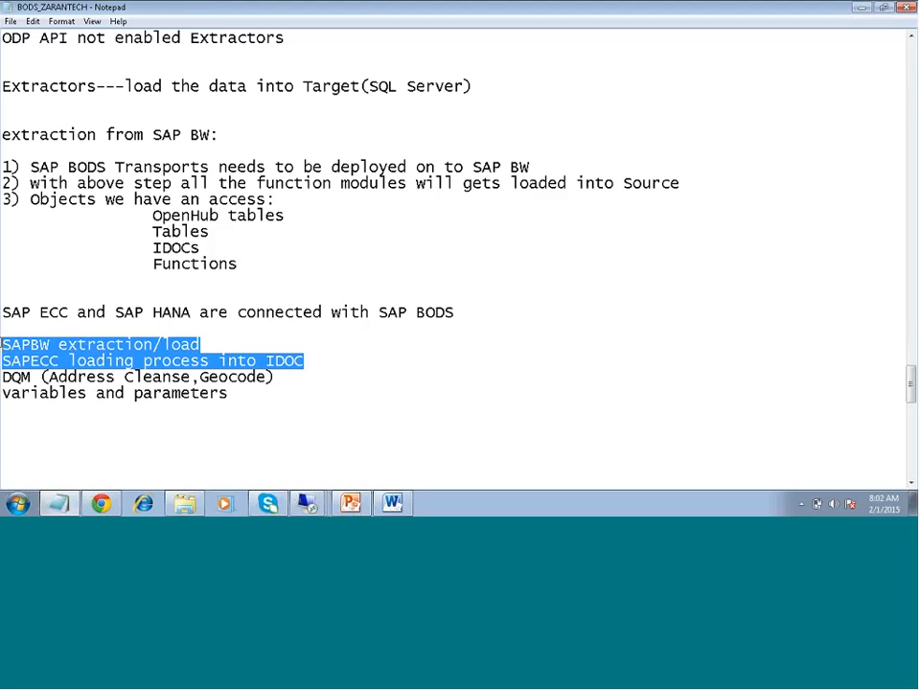
- Go over the remaining topics from DQM to SAPECC by highlighting their lines, finishing on "loading process into" in the SAPECC line
{"action": "left_click_drag", "start_coordinate": [237, 393], "coordinate": [1, 377]}
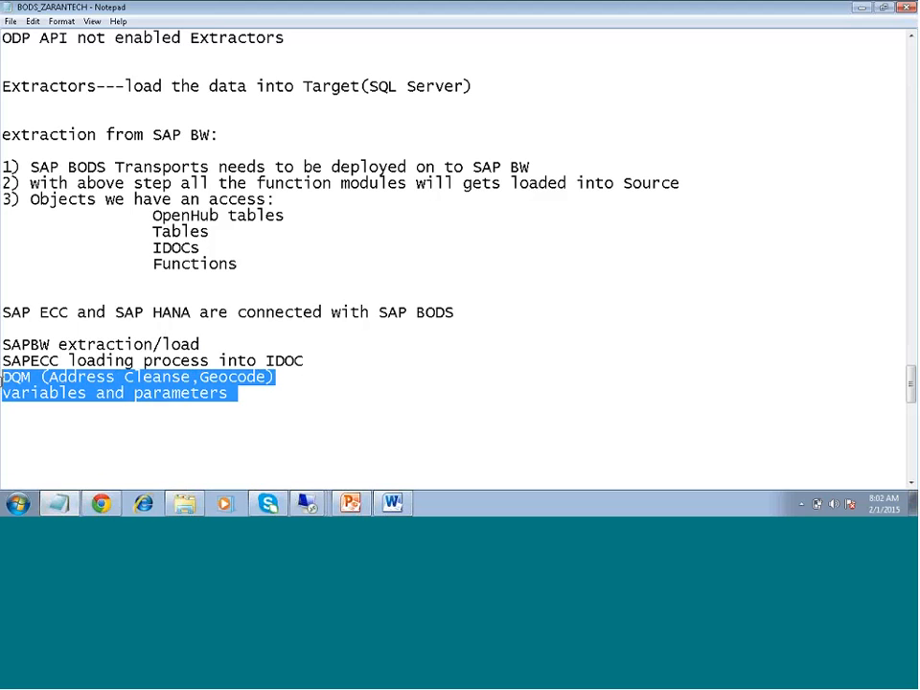
{"action": "left_click", "coordinate": [205, 341]}
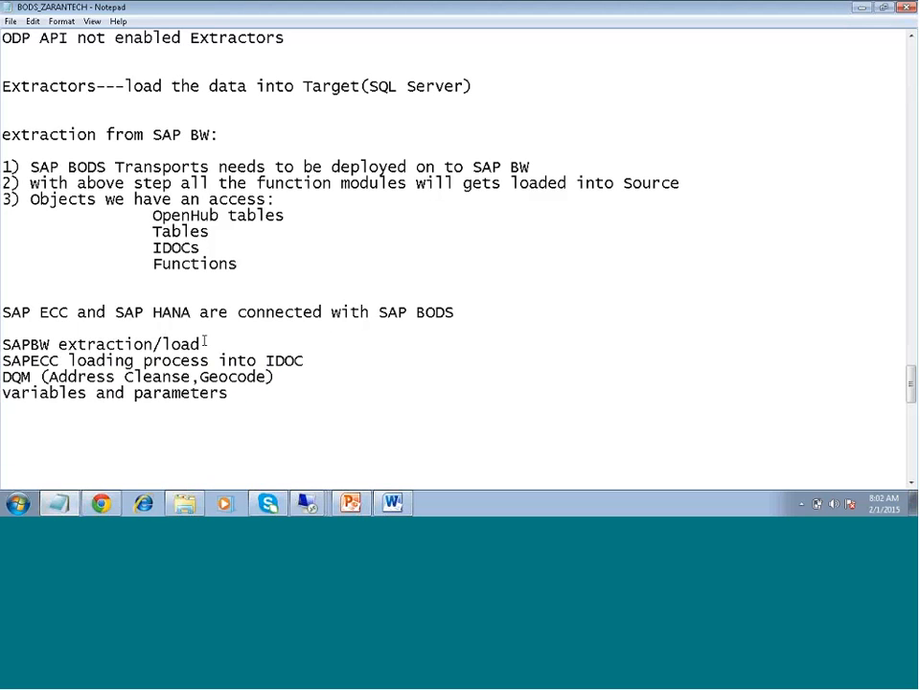
{"action": "key", "text": "shift+Home"}
{"action": "left_click_drag", "start_coordinate": [305, 365], "coordinate": [2, 363]}
{"action": "left_click", "coordinate": [288, 411]}
{"action": "left_click_drag", "start_coordinate": [257, 362], "coordinate": [64, 362]}
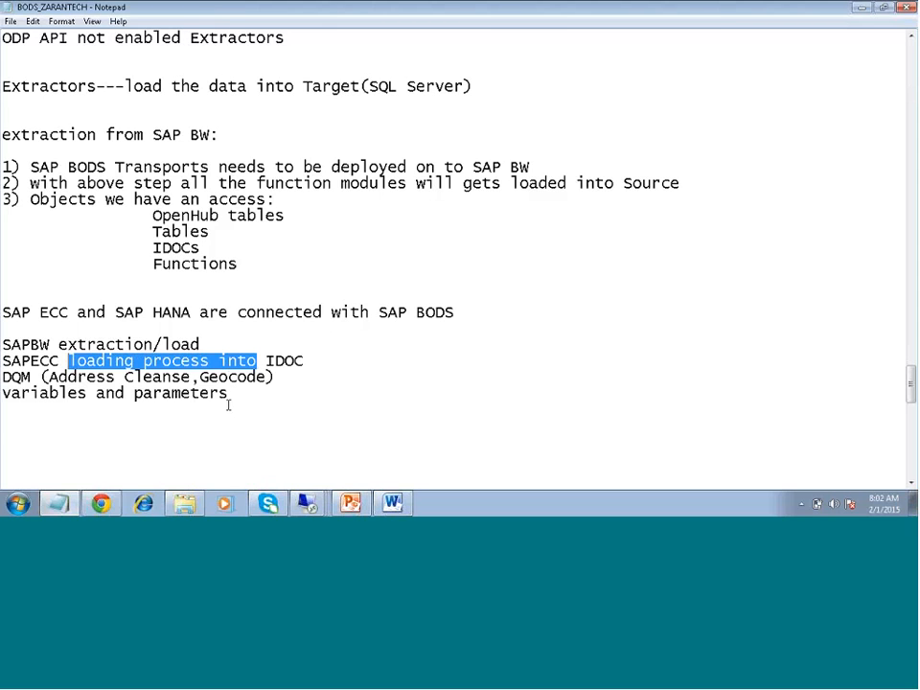
- Highlight the DQM and variables and parameters lines again, review the SAPBW extraction/load line, and clear the selection
{"action": "left_click_drag", "start_coordinate": [228, 404], "coordinate": [2, 379]}
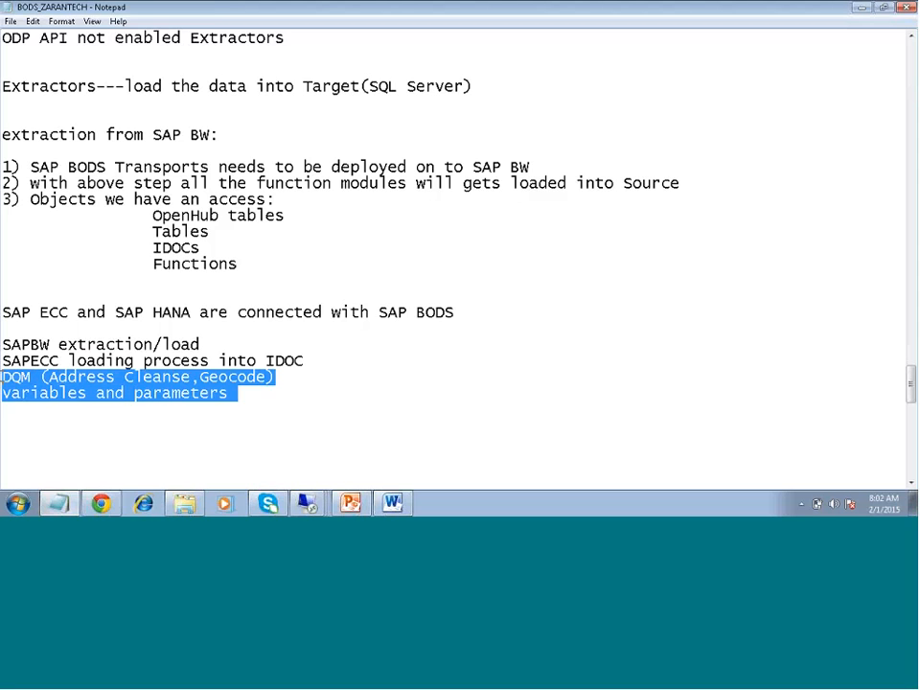
{"action": "left_click", "coordinate": [251, 397]}
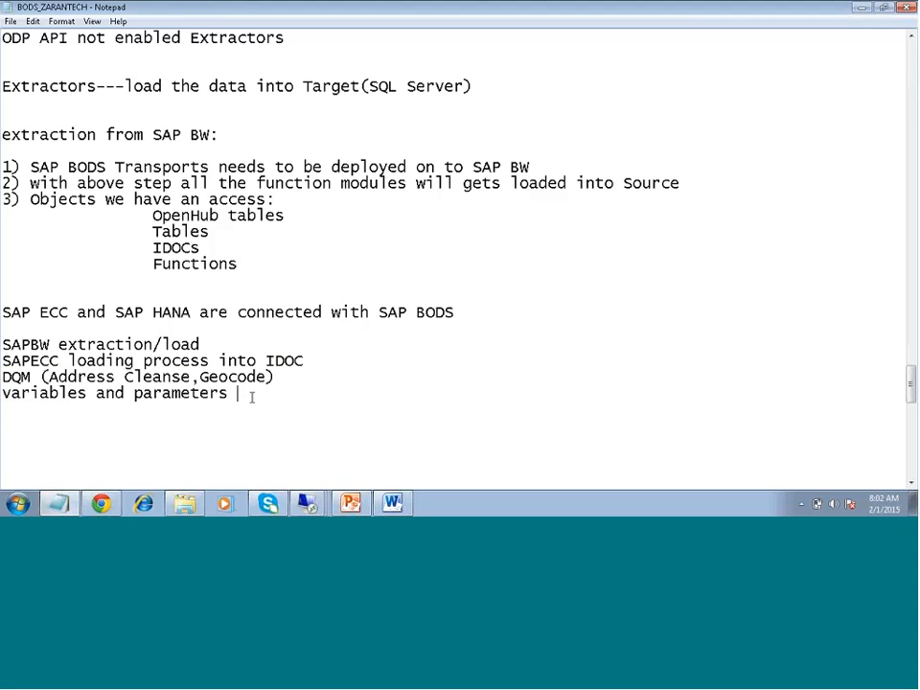
{"action": "left_click_drag", "start_coordinate": [251, 397], "coordinate": [2, 378]}
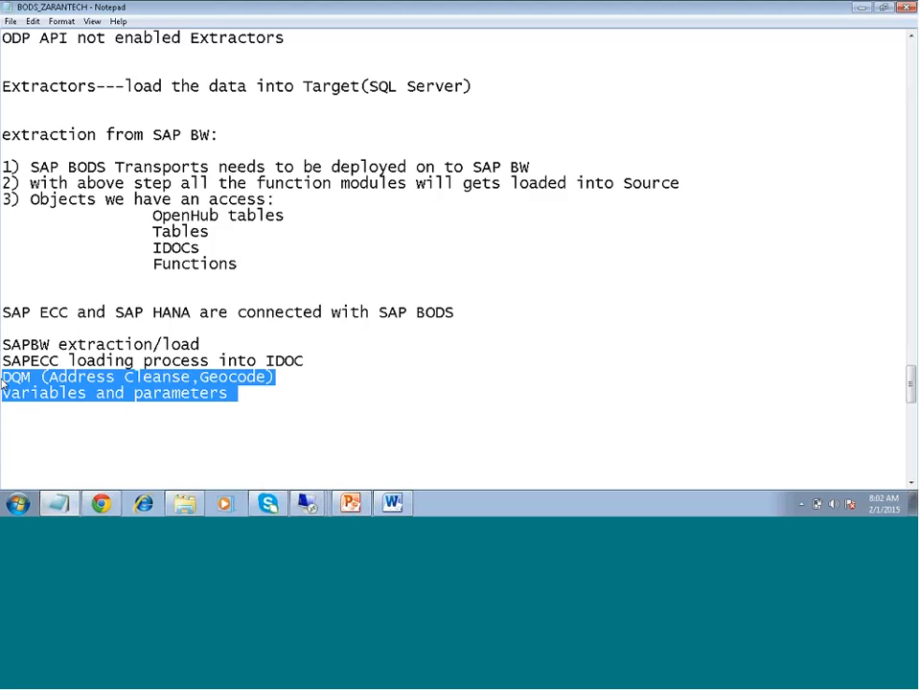
{"action": "left_click_drag", "start_coordinate": [202, 344], "coordinate": [2, 344]}
{"action": "left_click", "coordinate": [2, 361]}
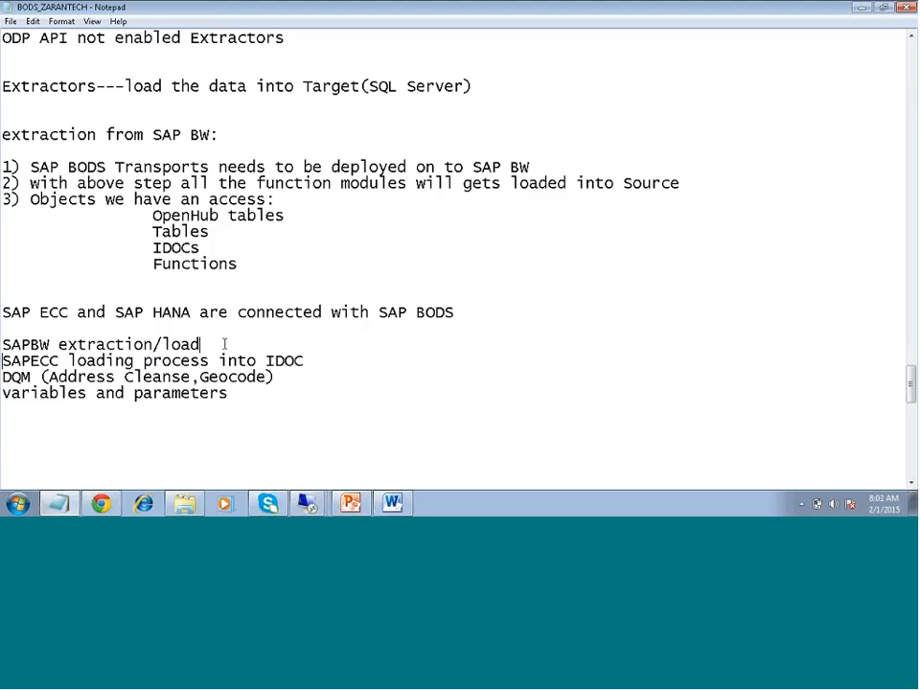
{"action": "left_click_drag", "start_coordinate": [227, 345], "coordinate": [2, 344]}
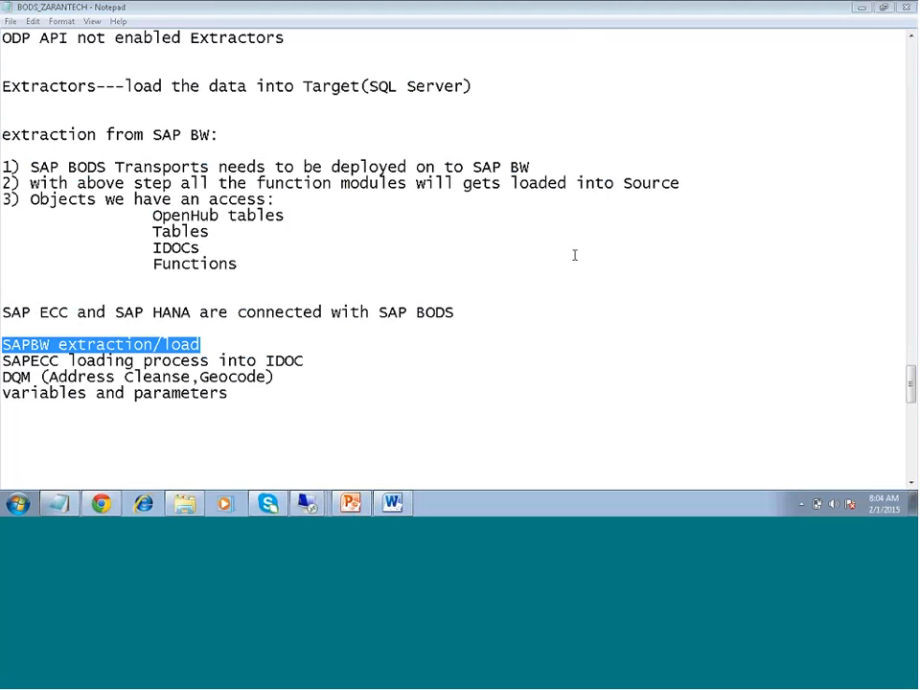
{"action": "left_click", "coordinate": [529, 365]}
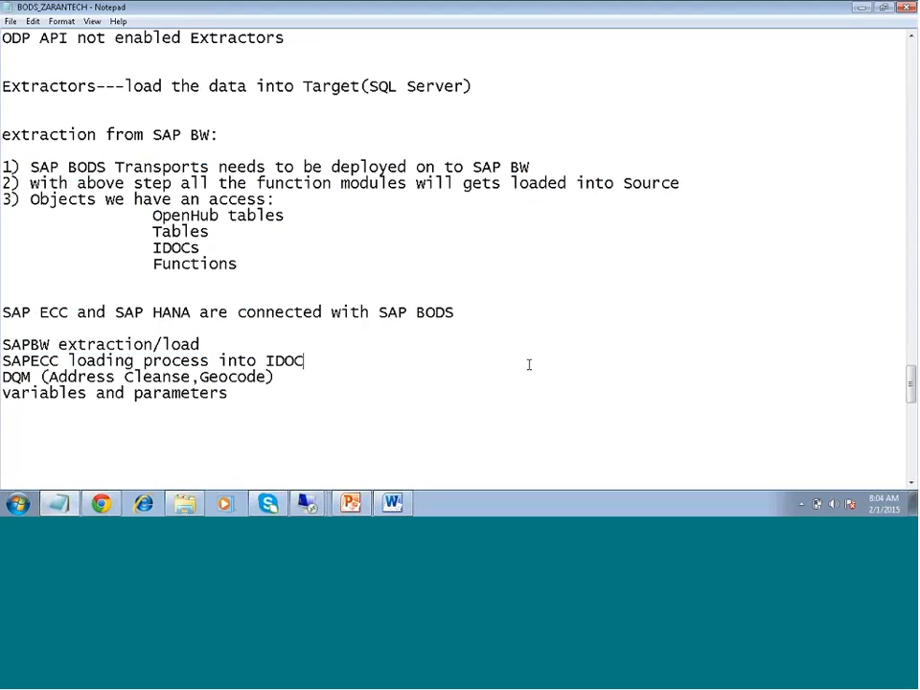